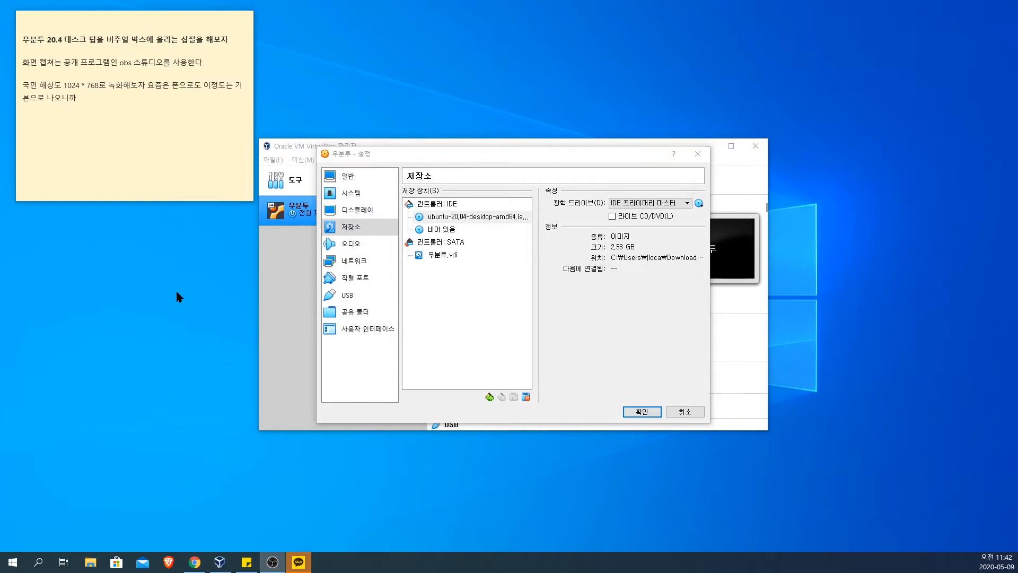
pyautogui.click(159, 40)
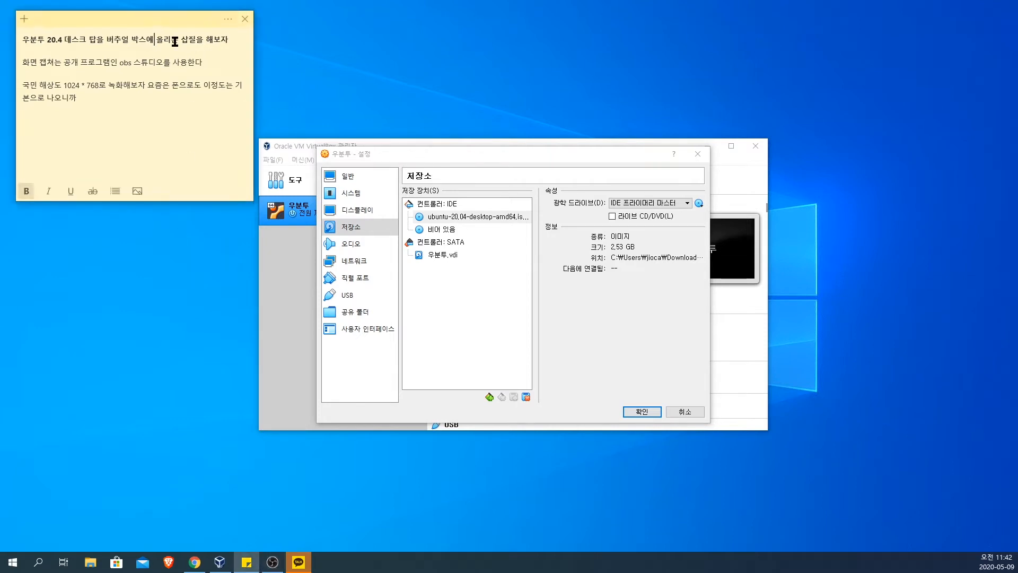
pyautogui.moveTo(233, 39); pyautogui.dragTo(44, 38)
pyautogui.click(111, 51)
pyautogui.click(219, 58)
# Step: Accept the storage settings with the ubuntu-20.04-desktop-amd64 image on the IDE controller, and reposition the VirtualBox manager window
pyautogui.click(477, 218)
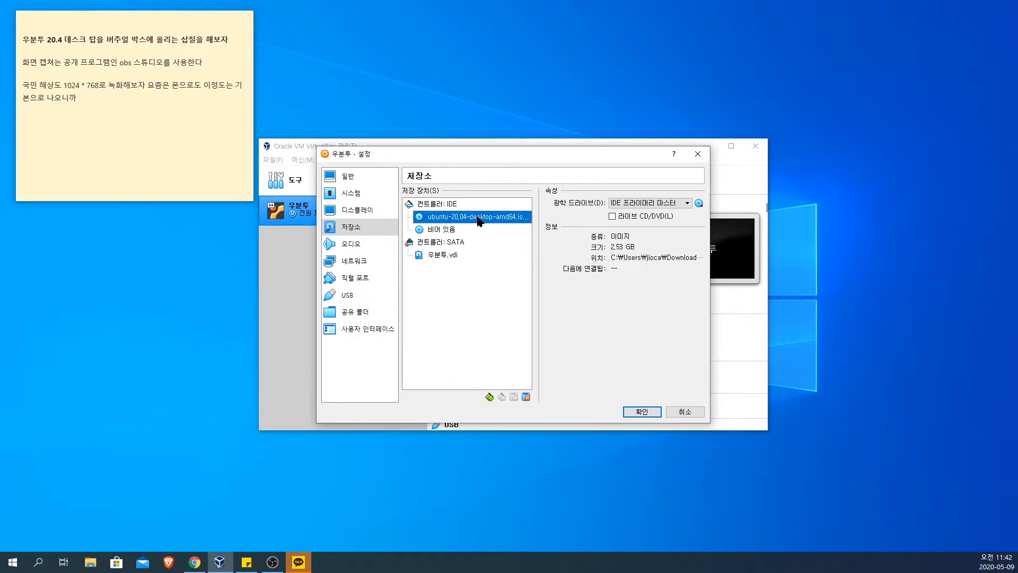
pyautogui.click(639, 413)
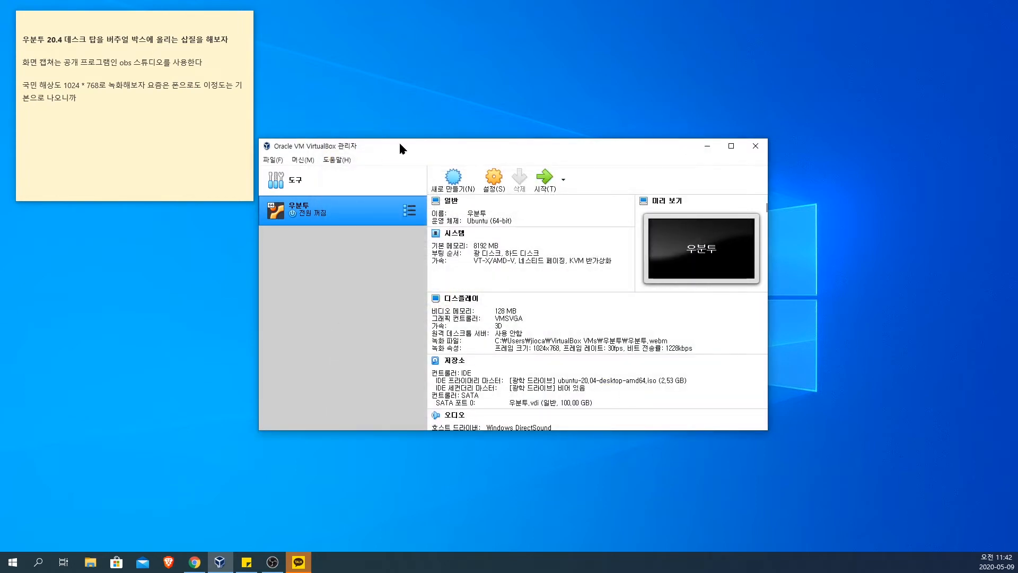
pyautogui.moveTo(400, 144); pyautogui.dragTo(408, 121)
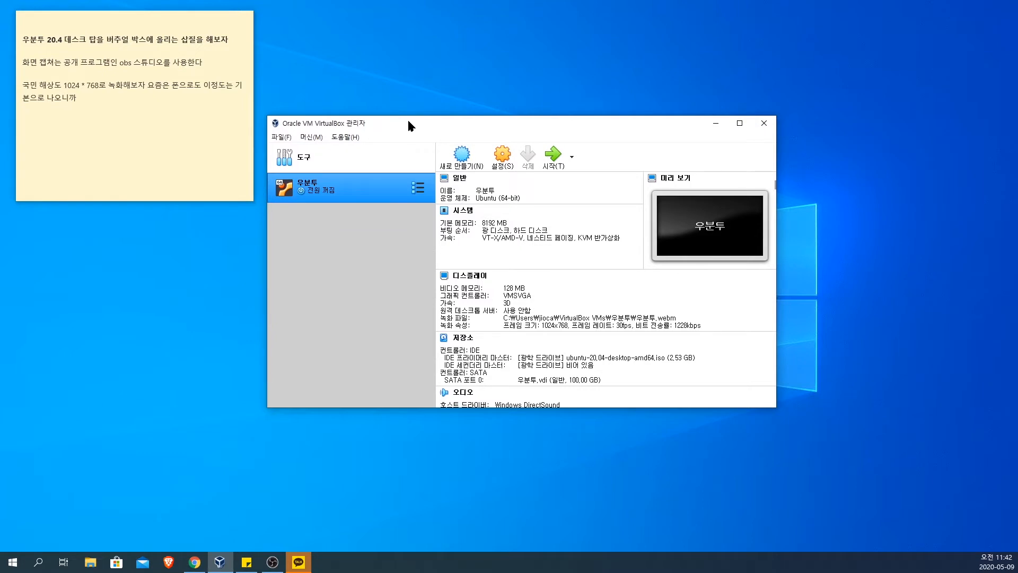
# Step: In the 우분투 machine's settings, connect network adapter 1 as a bridged adapter (어댑터에 브리지) using the Realtek PCIe GbE Family Controller
pyautogui.click(496, 156)
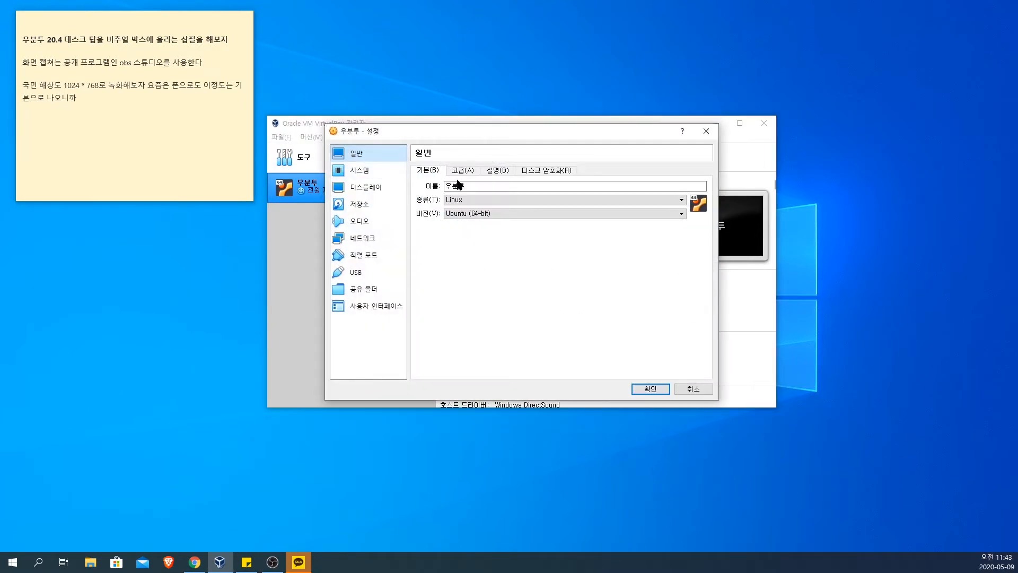
pyautogui.click(382, 170)
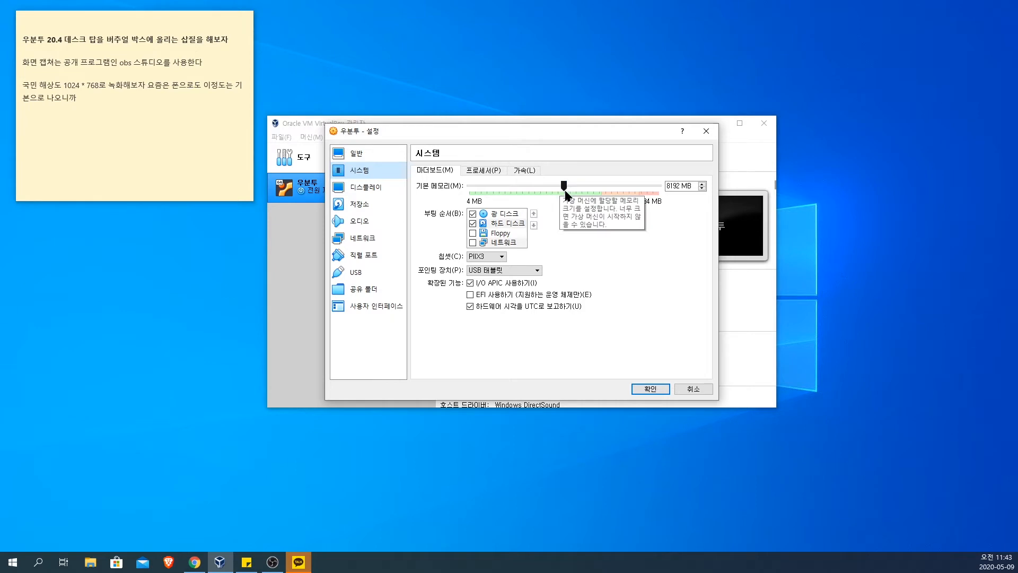
pyautogui.click(354, 189)
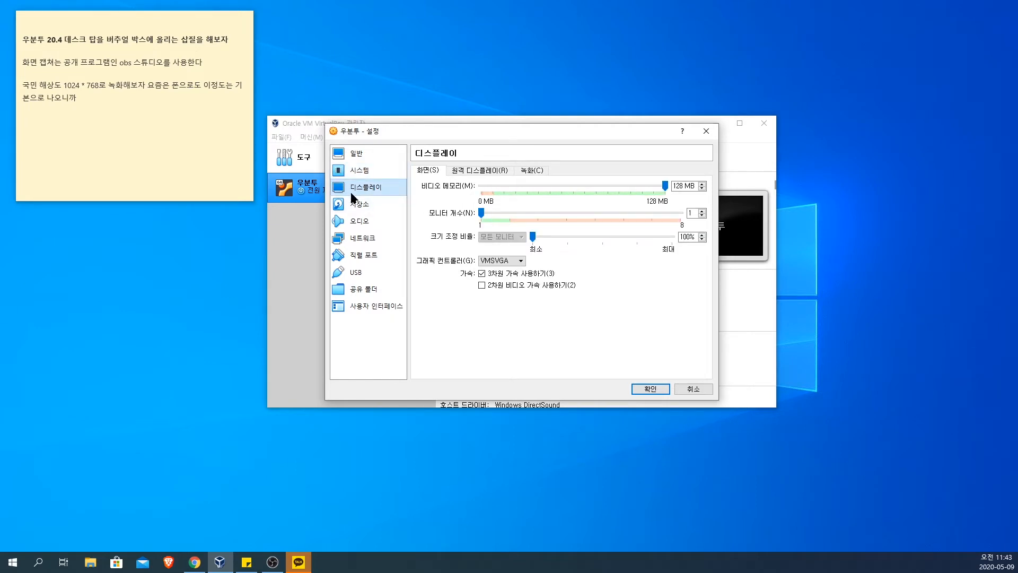
pyautogui.click(354, 207)
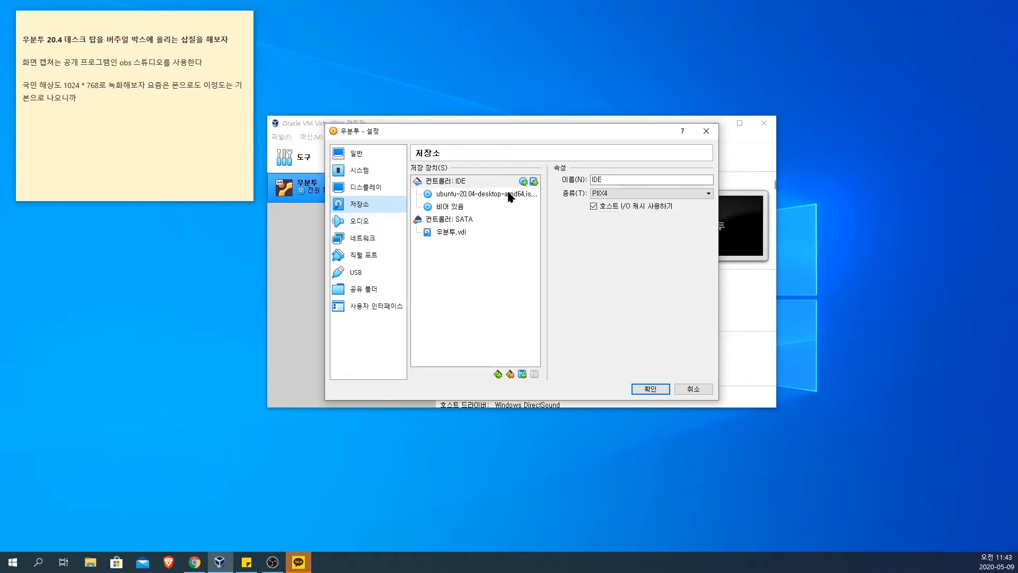
pyautogui.click(359, 225)
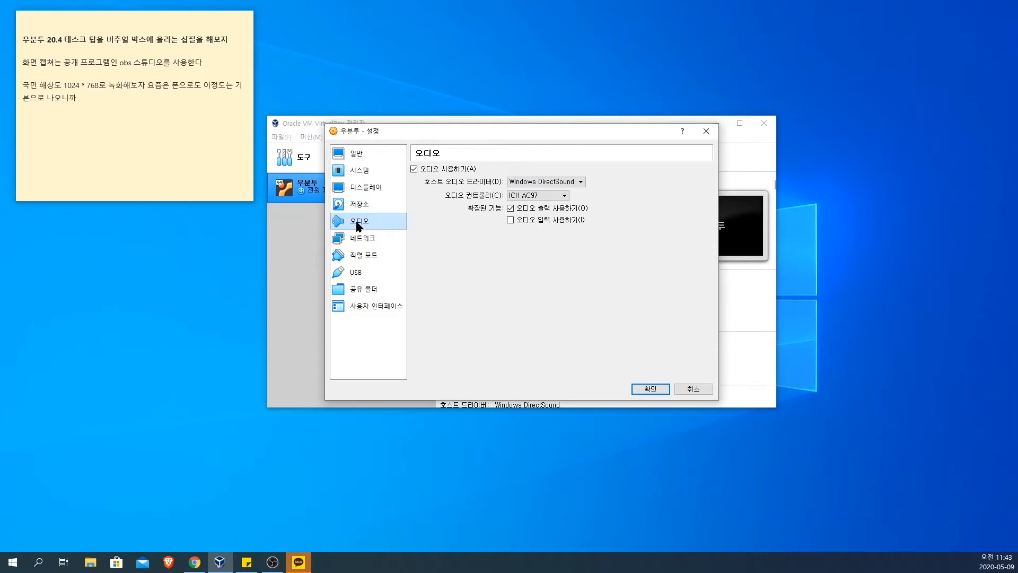
pyautogui.click(358, 238)
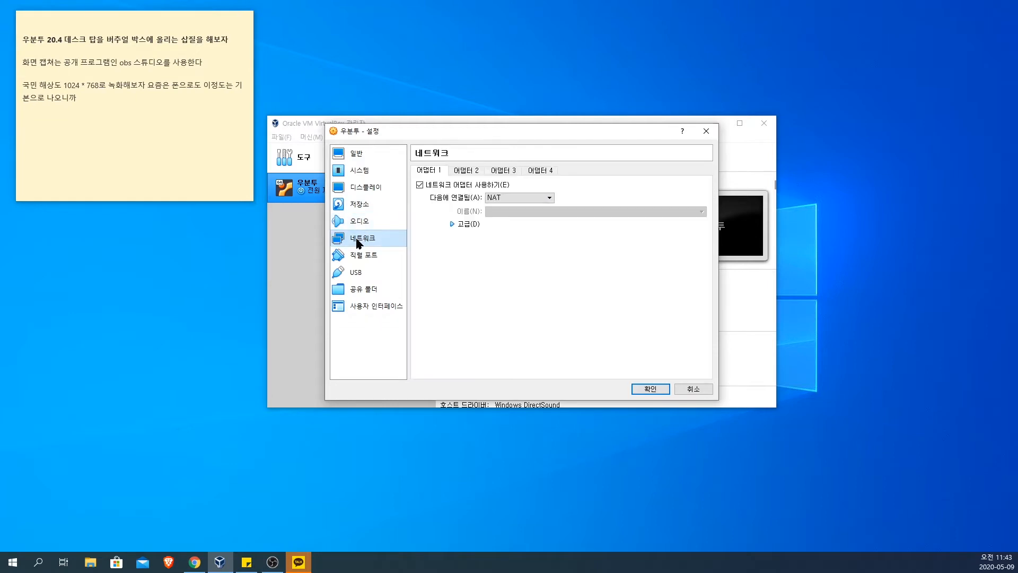
pyautogui.click(511, 198)
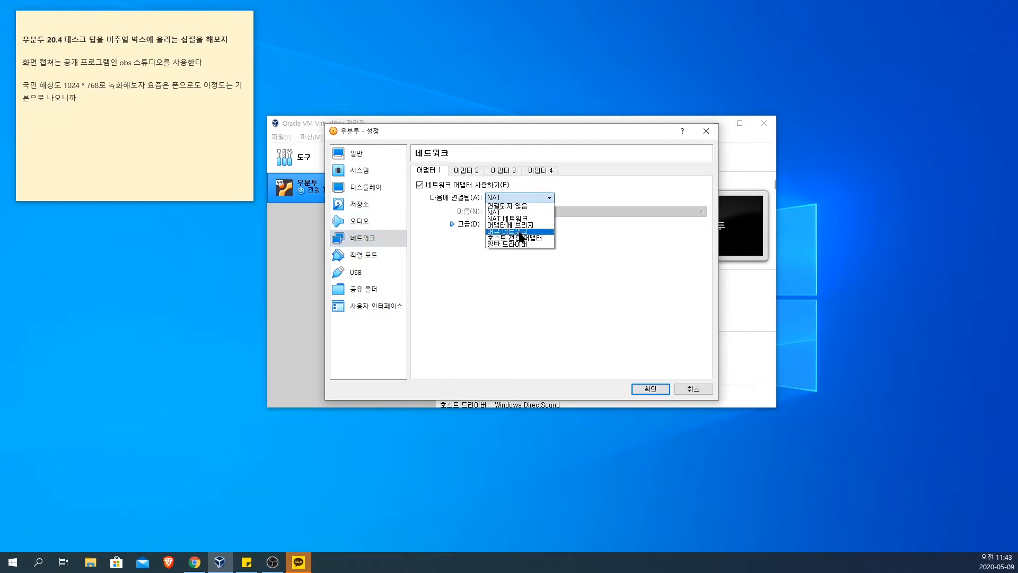
pyautogui.click(522, 224)
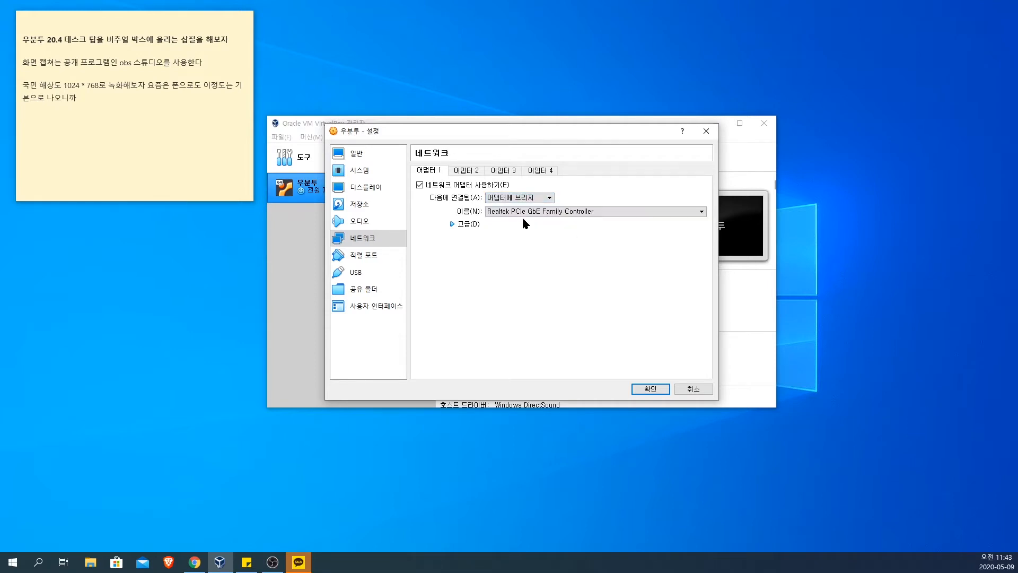
pyautogui.click(516, 215)
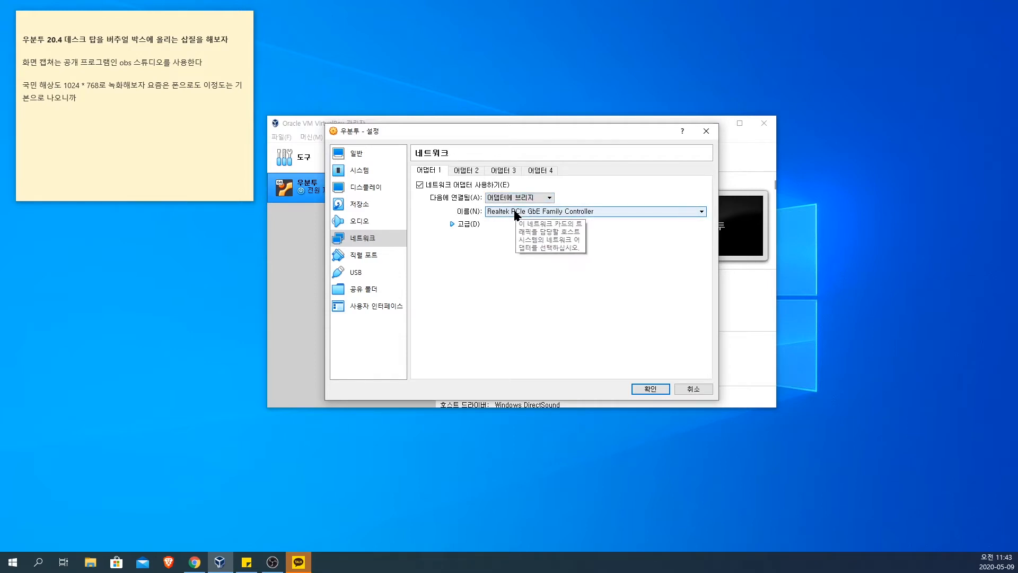
pyautogui.click(523, 220)
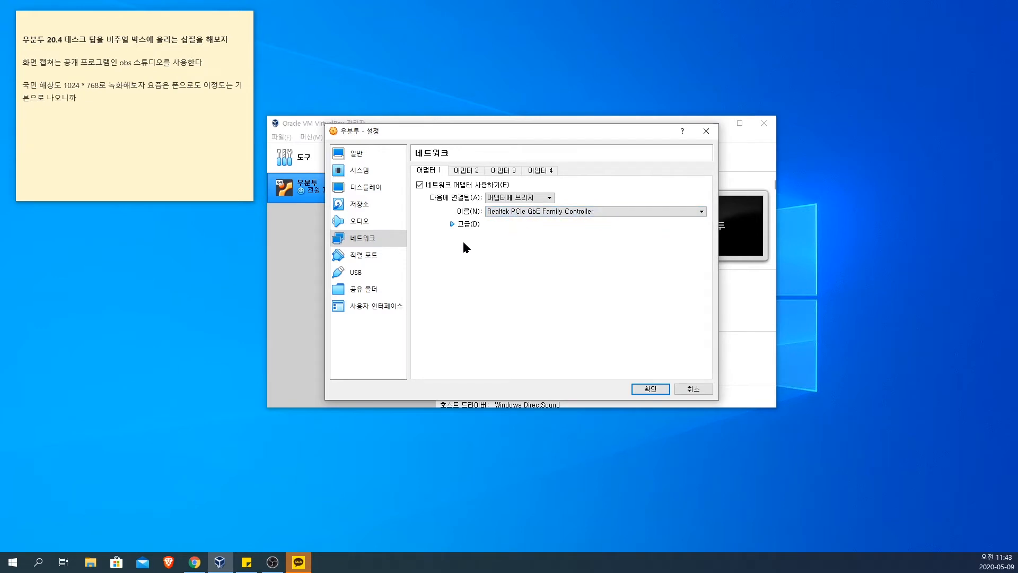
# Step: Set the machine's USB controller to USB 1.1 (OHCI)
pyautogui.click(366, 257)
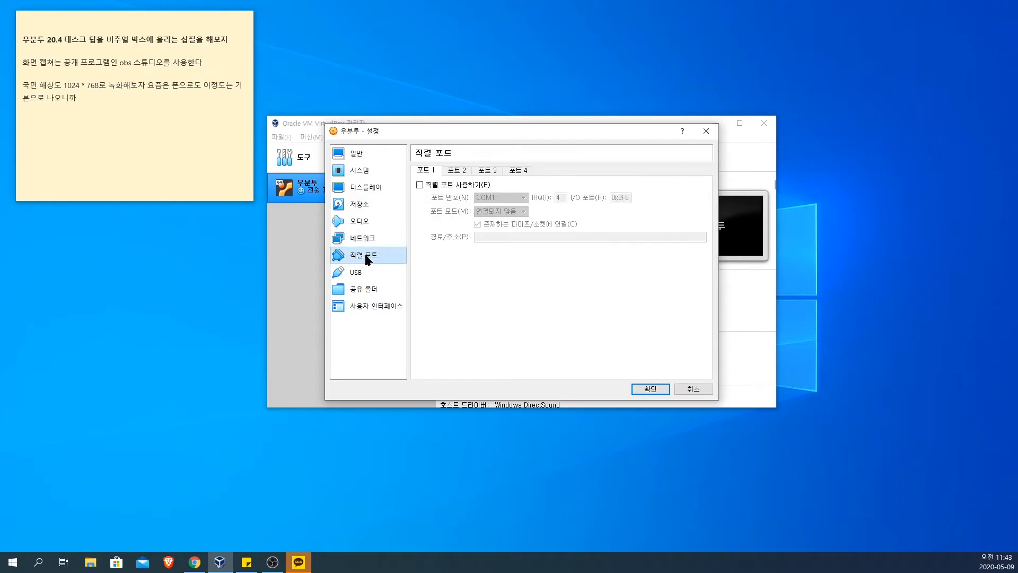
pyautogui.click(363, 265)
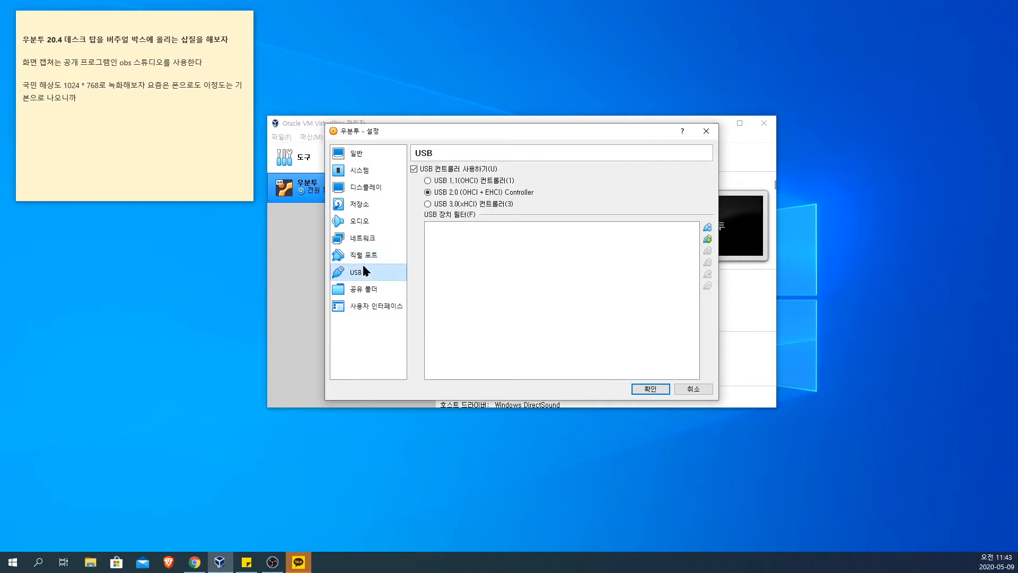
pyautogui.click(366, 256)
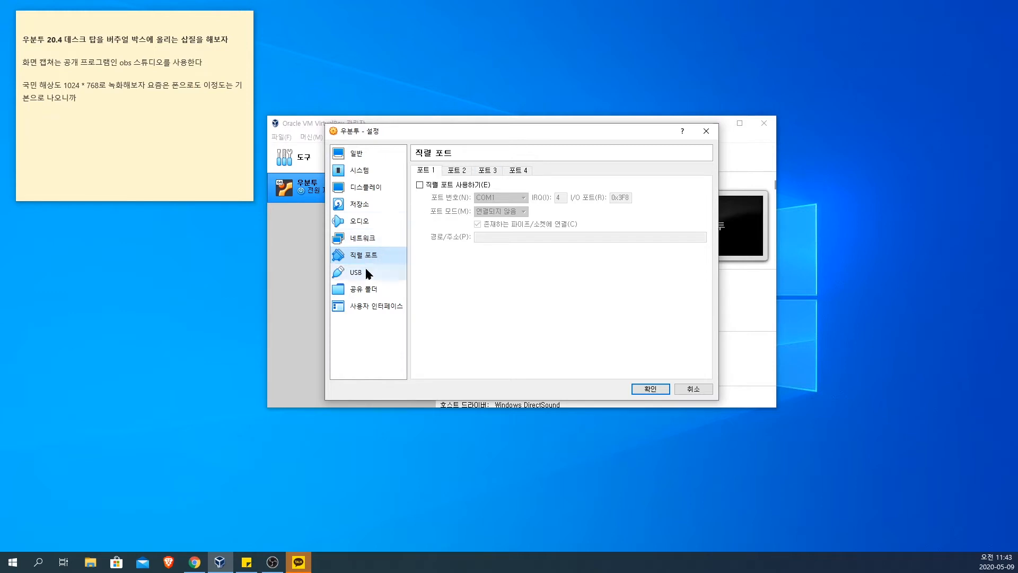
pyautogui.click(367, 272)
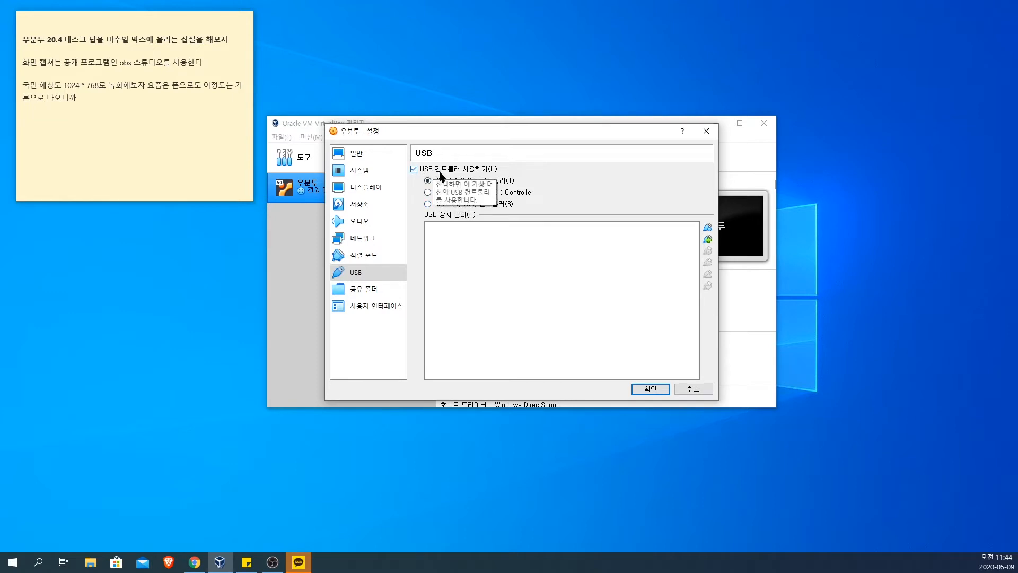
pyautogui.click(431, 191)
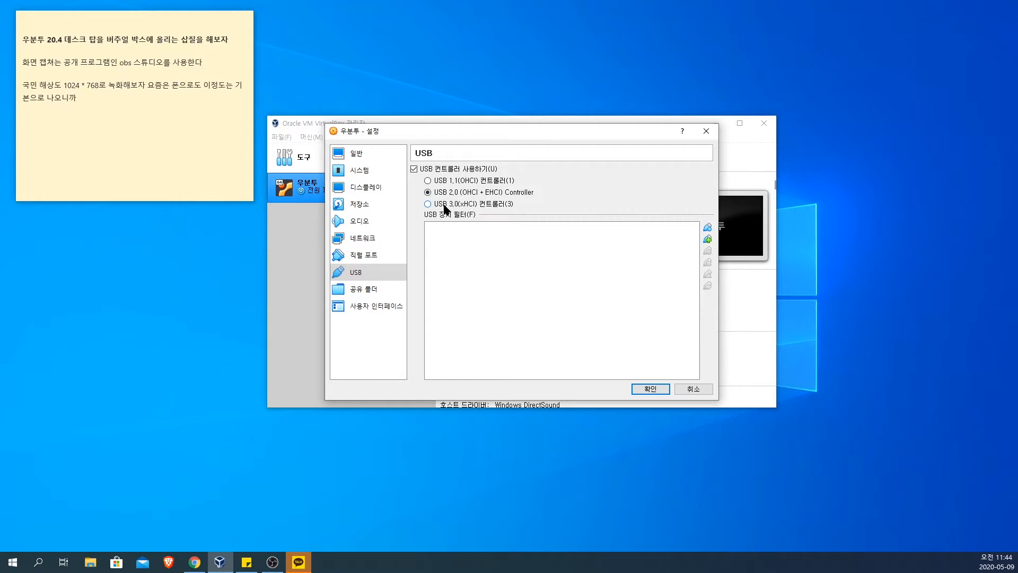
pyautogui.click(428, 181)
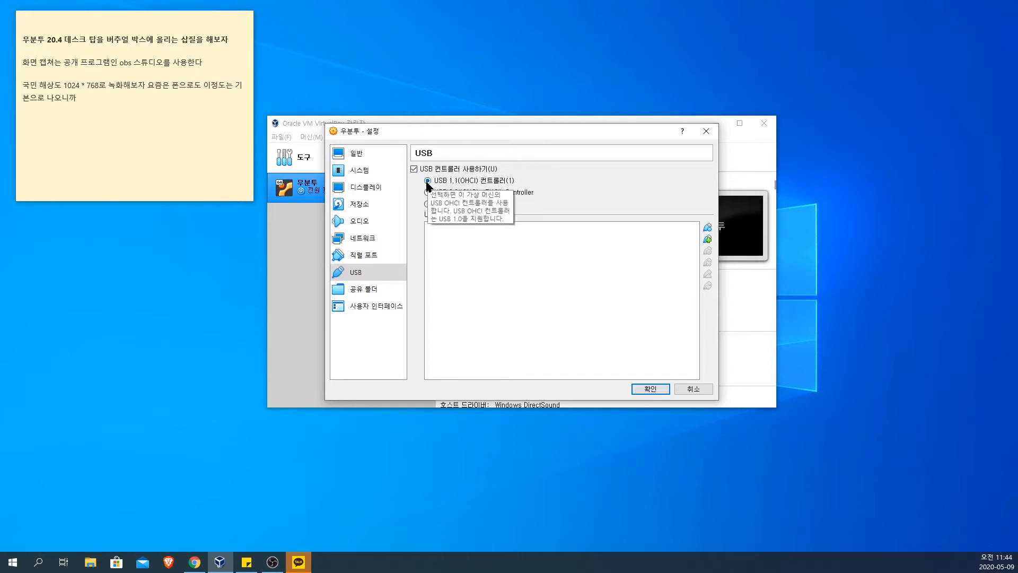
# Step: Examine the machine's shared folder, USB, user interface and general settings
pyautogui.click(369, 290)
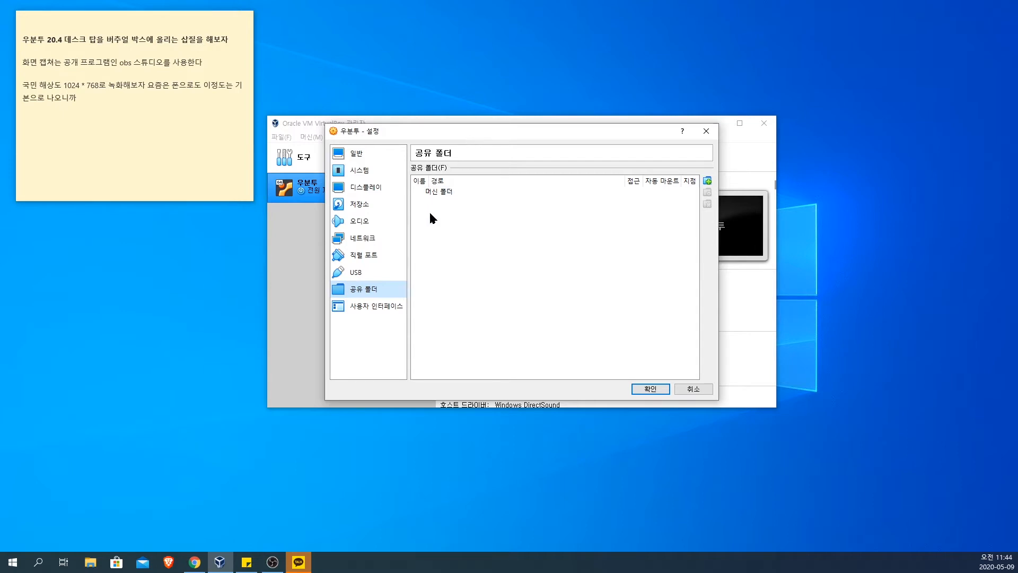
pyautogui.click(365, 276)
pyautogui.click(366, 291)
pyautogui.click(364, 274)
pyautogui.click(366, 292)
pyautogui.click(363, 272)
pyautogui.click(366, 291)
pyautogui.click(367, 305)
pyautogui.click(370, 292)
pyautogui.click(371, 305)
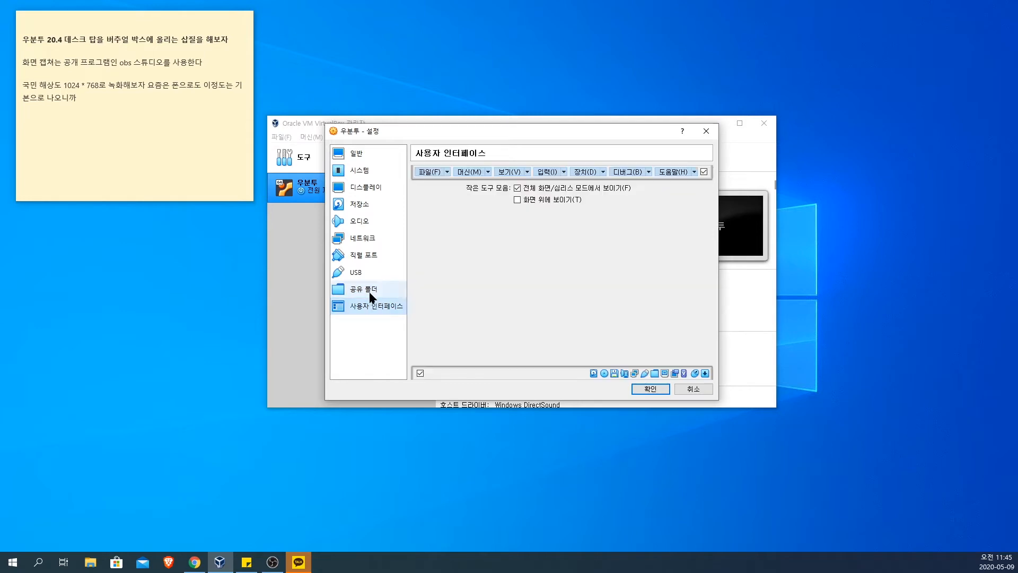
pyautogui.click(371, 293)
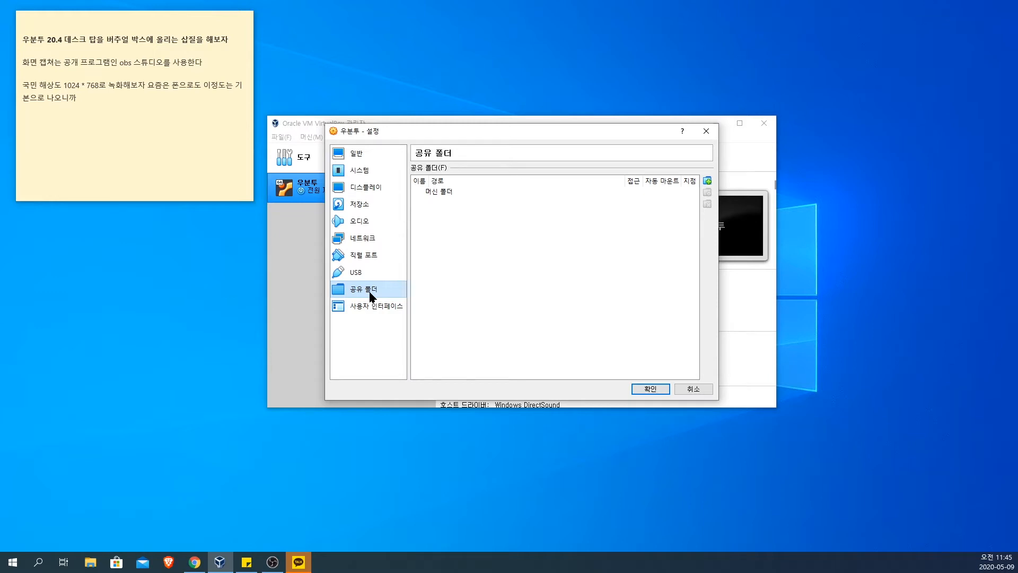
pyautogui.click(368, 272)
pyautogui.click(371, 292)
pyautogui.click(368, 273)
pyautogui.click(371, 292)
pyautogui.click(371, 306)
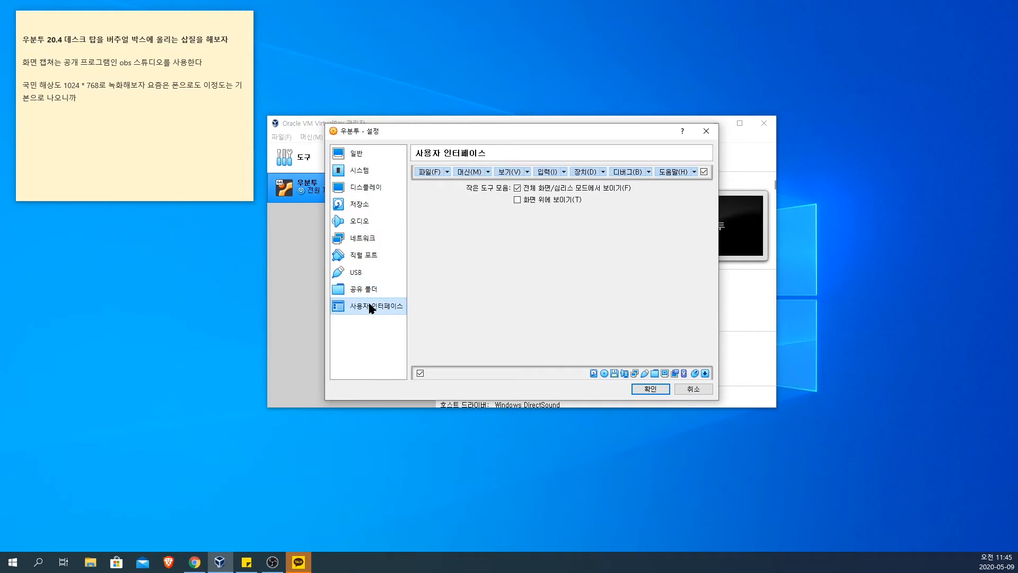
pyautogui.click(347, 154)
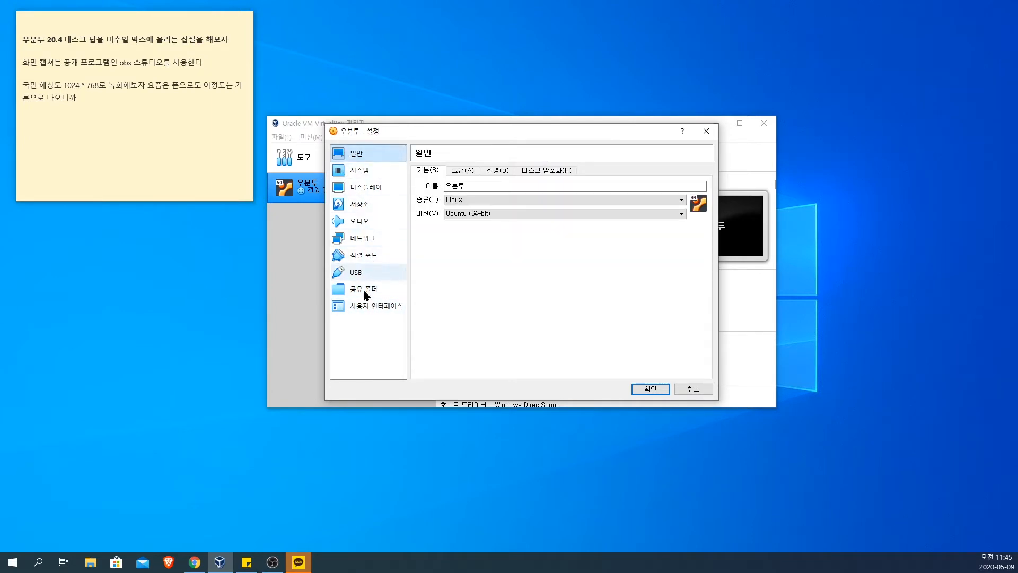
pyautogui.click(371, 307)
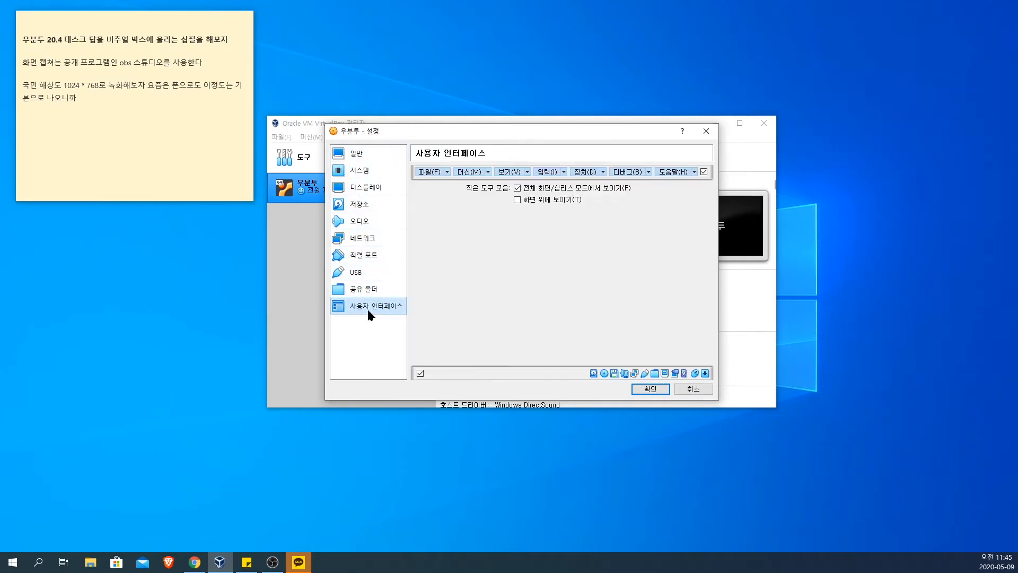
# Step: Save the machine settings and start the 우분투 virtual machine
pyautogui.click(651, 390)
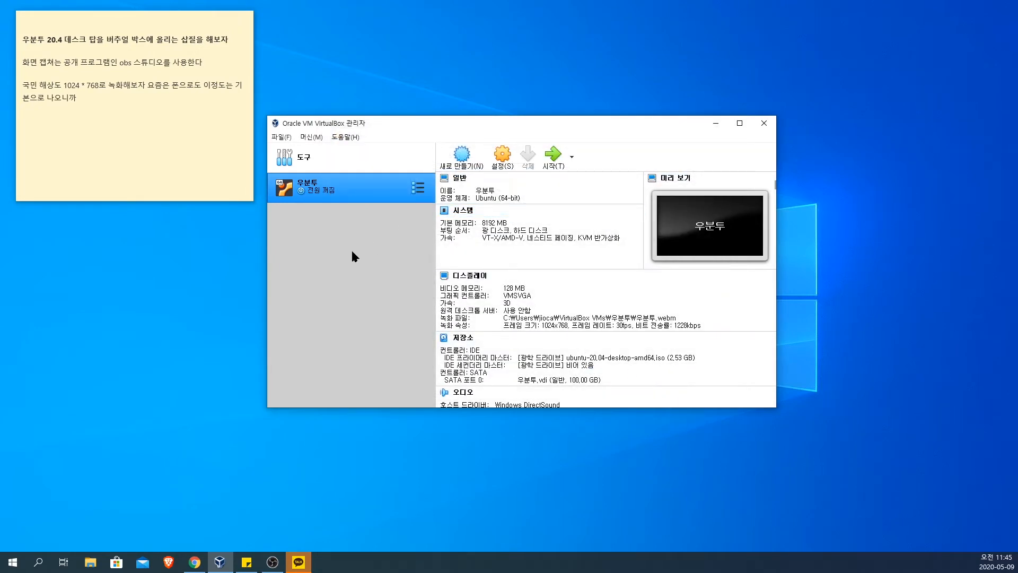
pyautogui.click(172, 101)
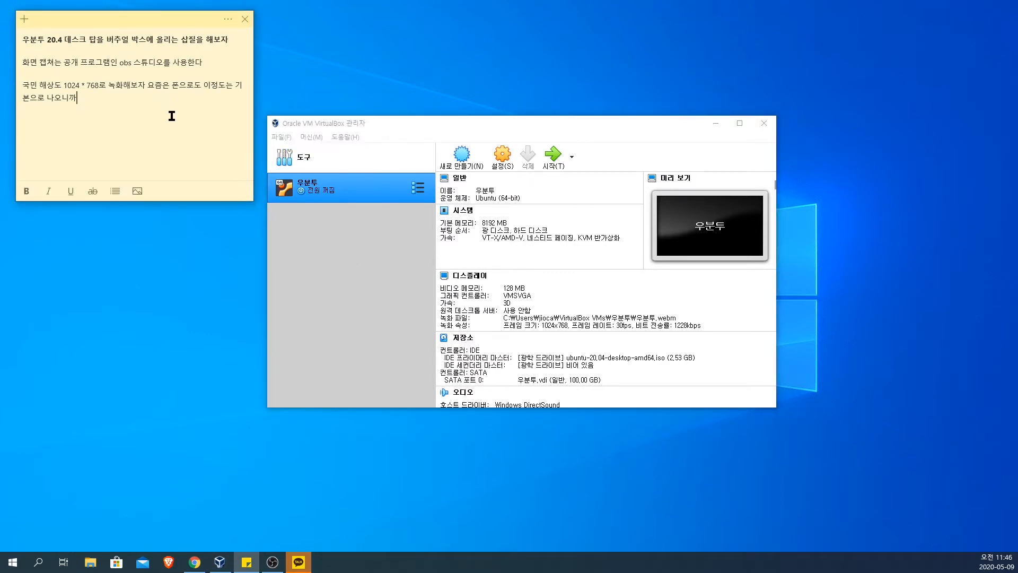
pyautogui.click(558, 158)
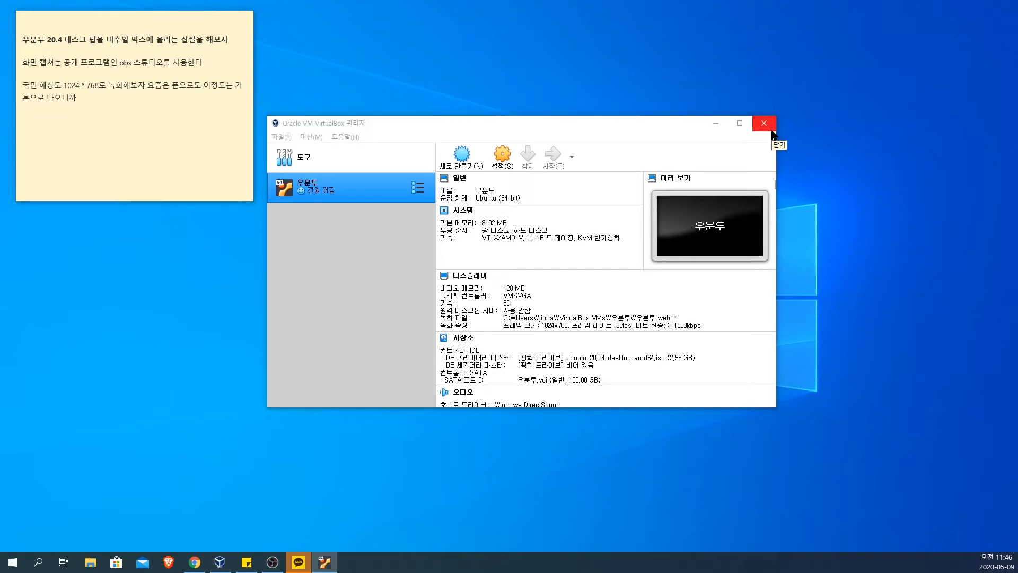
# Step: Move the running virtual machine's window beside the note and enlarge it while Ubuntu boots
pyautogui.moveTo(96, 135); pyautogui.dragTo(484, 136)
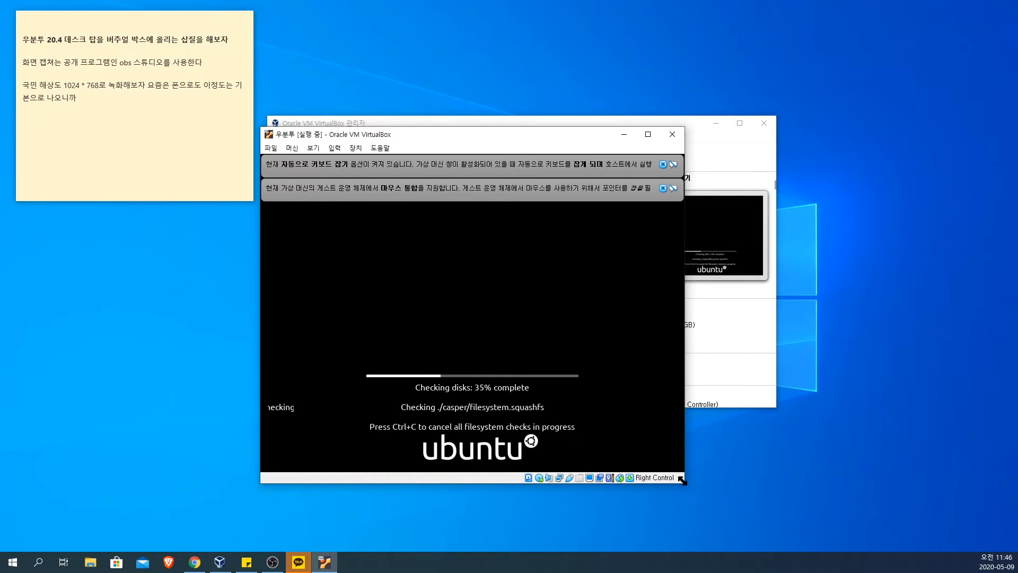
pyautogui.moveTo(683, 480); pyautogui.dragTo(749, 508)
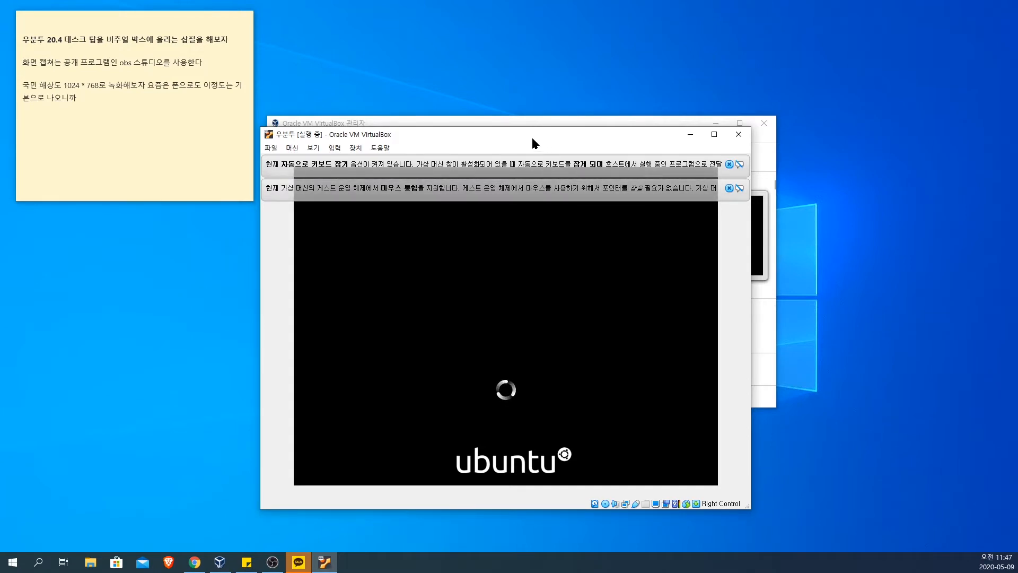
pyautogui.moveTo(532, 141); pyautogui.dragTo(502, 93)
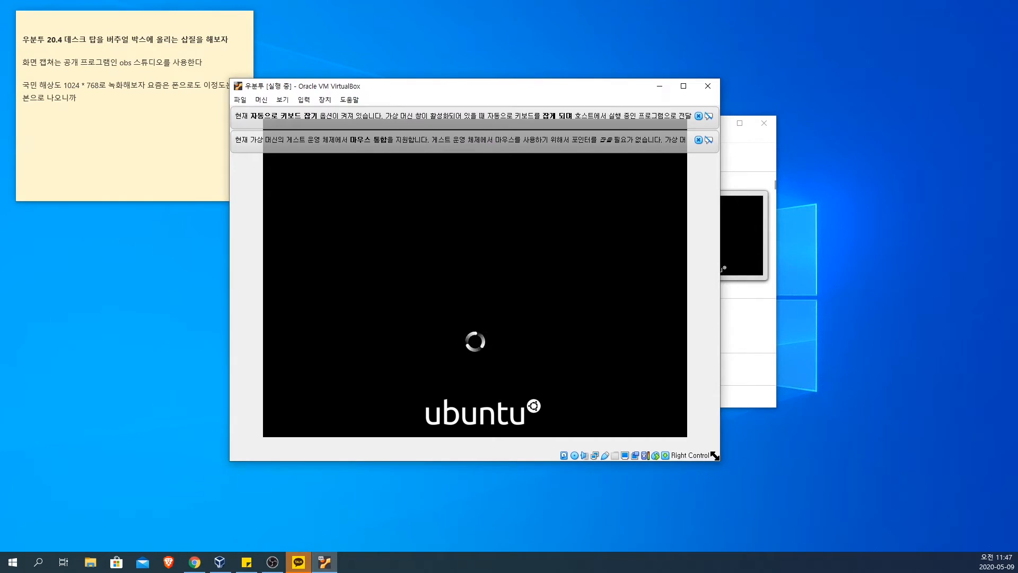
pyautogui.moveTo(715, 455); pyautogui.dragTo(820, 534)
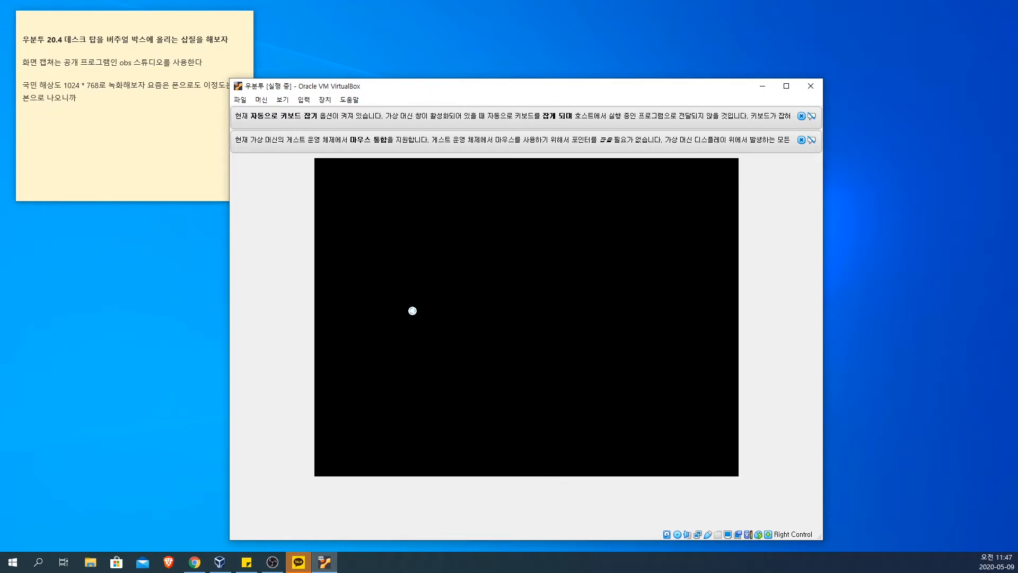
# Step: Examine the running 우분투 machine's general and system settings, including the processor options, and close them
pyautogui.click(261, 100)
pyautogui.click(276, 111)
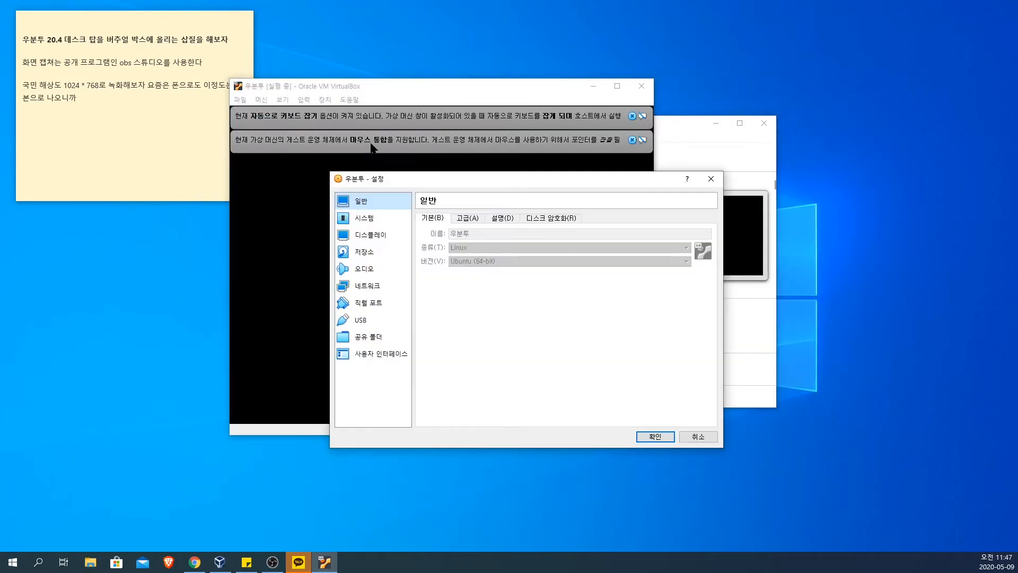
pyautogui.click(467, 218)
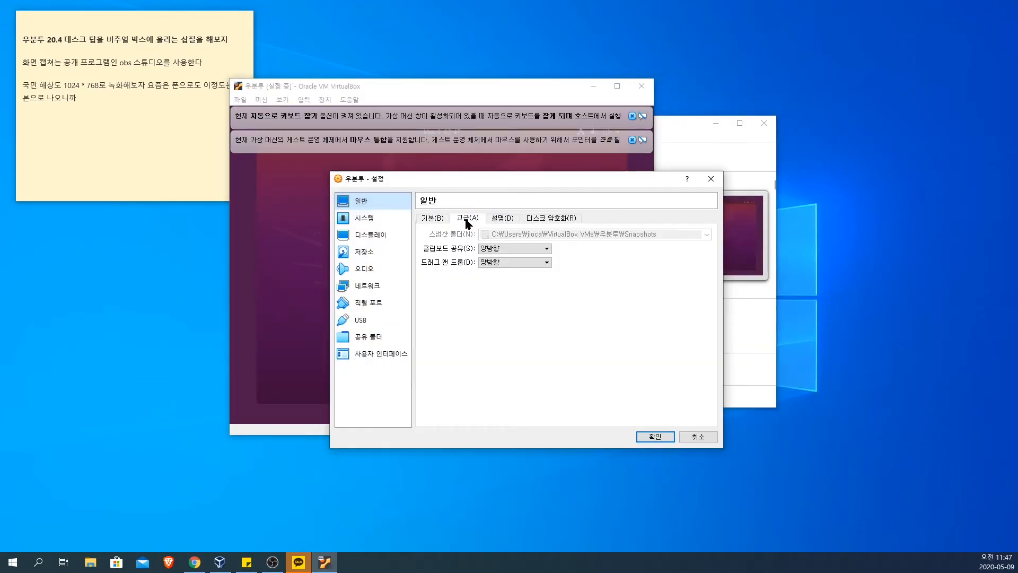
pyautogui.click(501, 219)
pyautogui.click(554, 218)
pyautogui.click(432, 218)
pyautogui.click(371, 217)
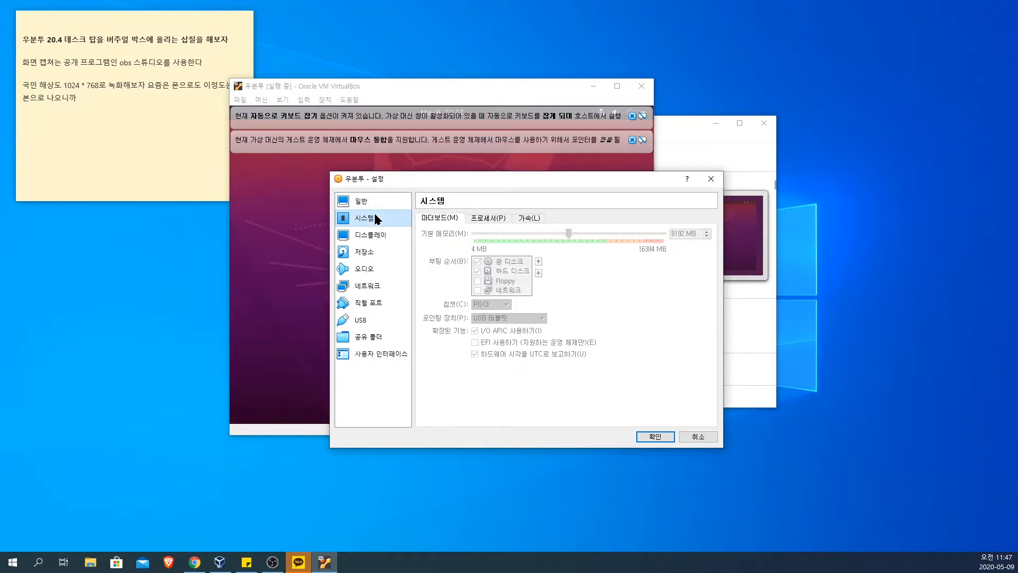
pyautogui.click(477, 219)
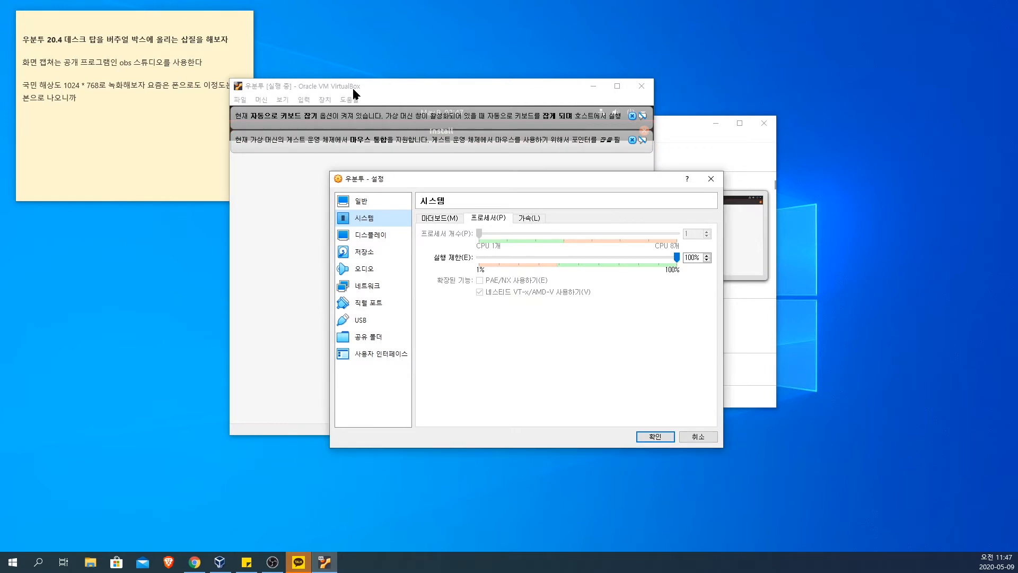
pyautogui.click(662, 441)
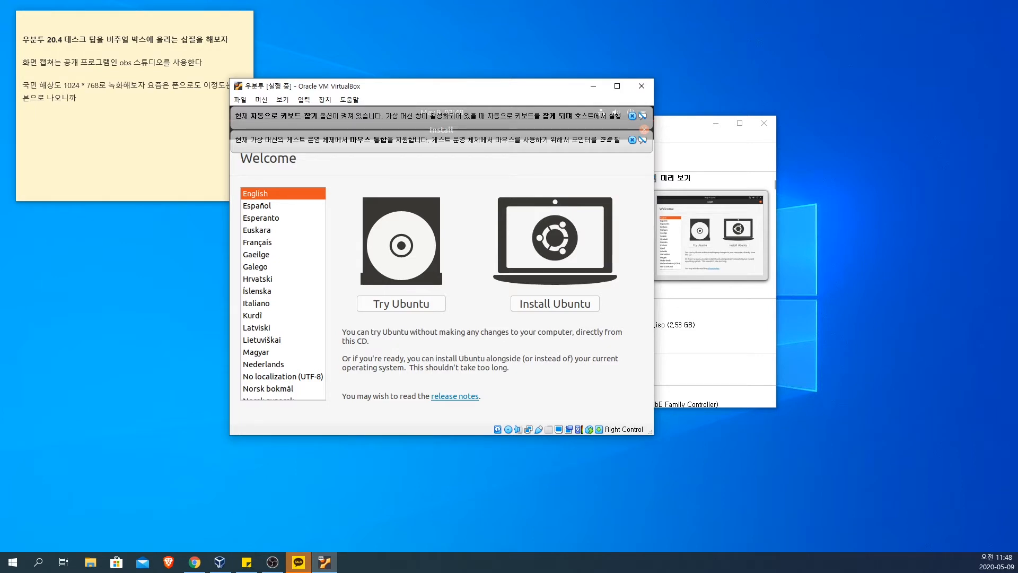
# Step: Check the host computer's Windows system information for its processor and installed memory, and put the window away
pyautogui.press('Tab')
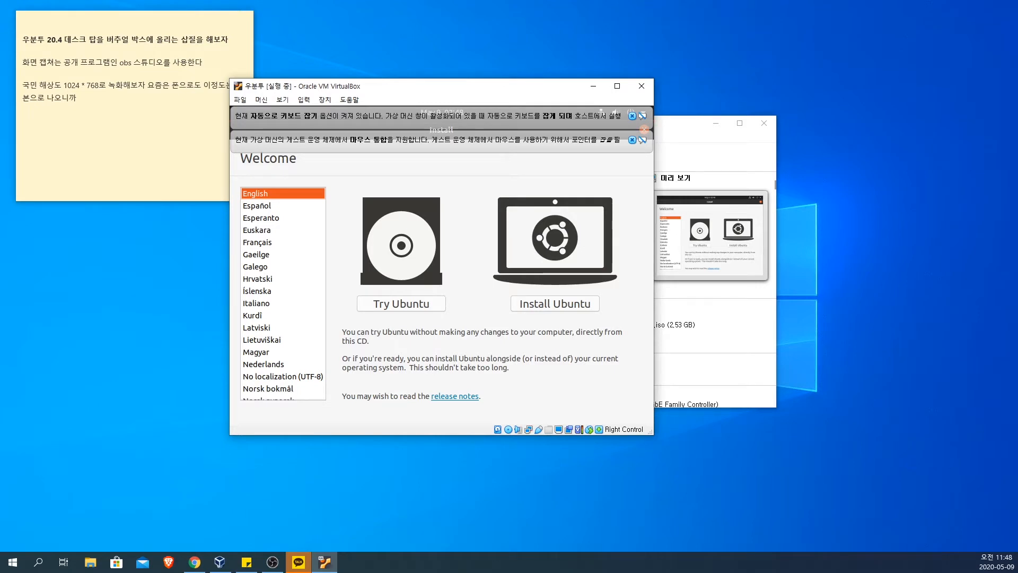
pyautogui.click(466, 564)
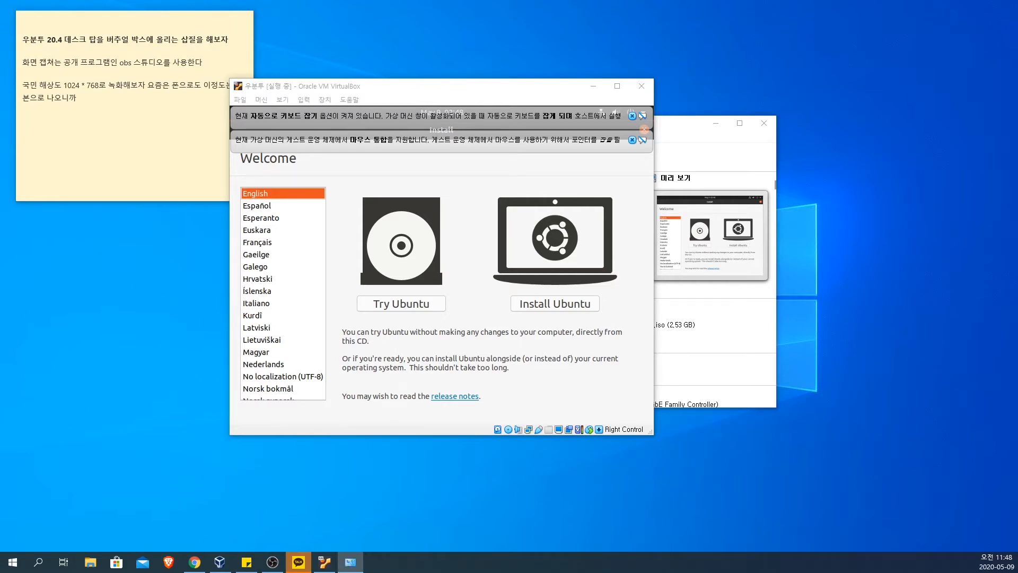
pyautogui.moveTo(0, 265); pyautogui.dragTo(313, 299)
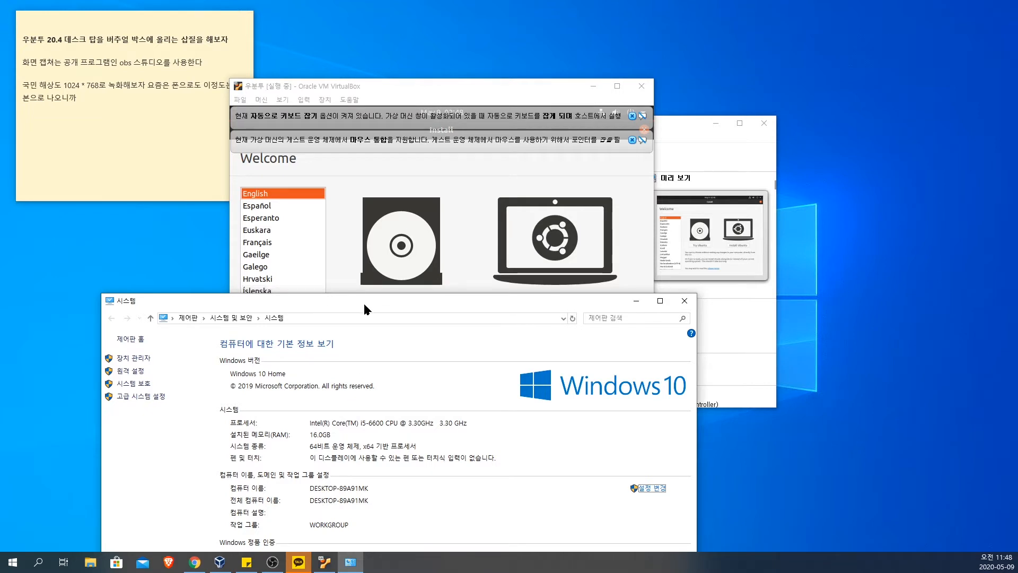
pyautogui.moveTo(365, 305); pyautogui.dragTo(0, 263)
pyautogui.press('super+Down')
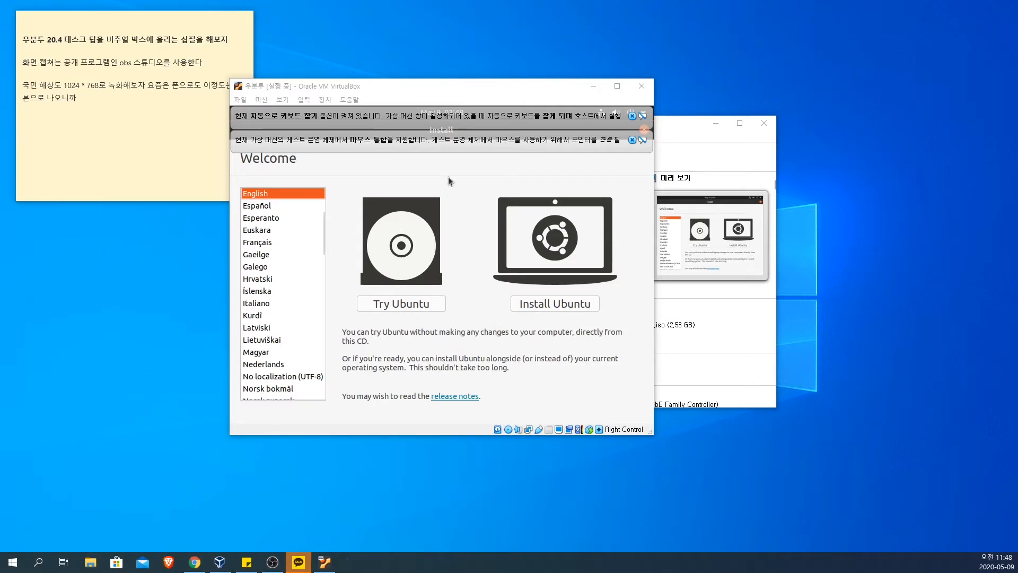
# Step: Dismiss the keyboard capture and mouse integration notices and choose 한국어 as the Ubuntu installer language
pyautogui.click(632, 140)
pyautogui.click(632, 116)
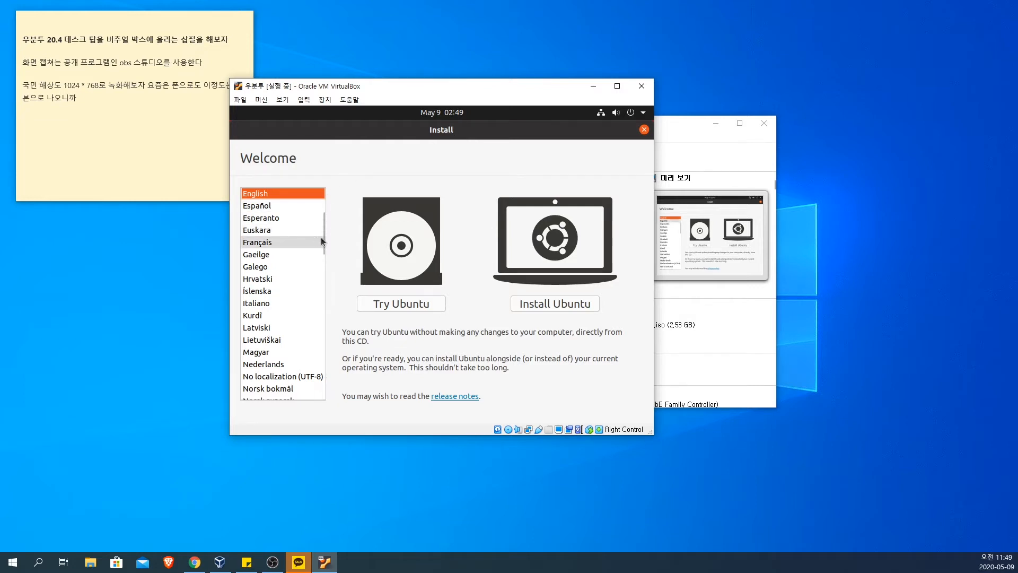
pyautogui.moveTo(323, 227); pyautogui.dragTo(327, 368)
pyautogui.click(297, 351)
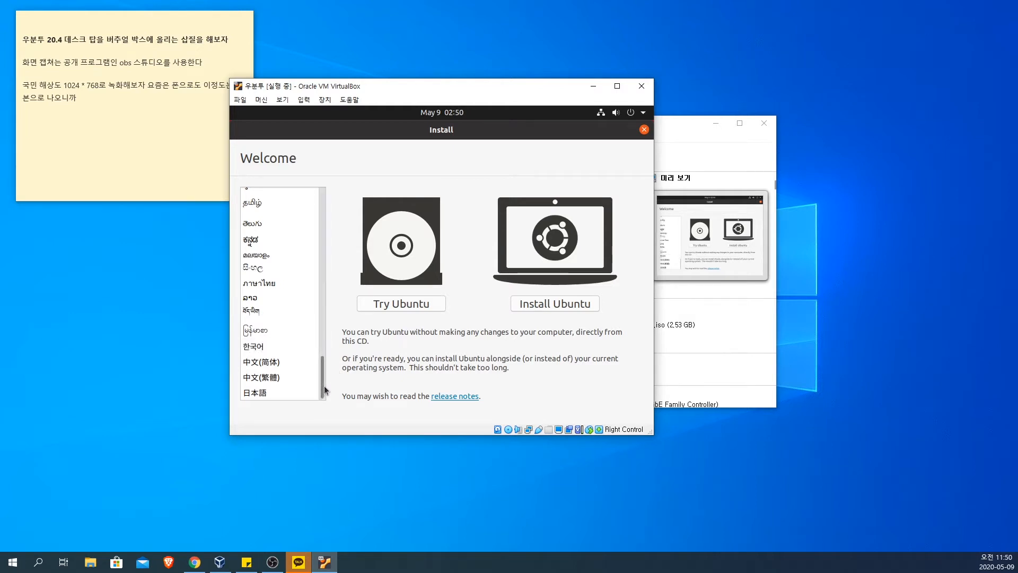
pyautogui.moveTo(323, 386)
pyautogui.mouseDown()
pyautogui.moveTo(320, 209)
pyautogui.moveTo(324, 395)
pyautogui.mouseUp()
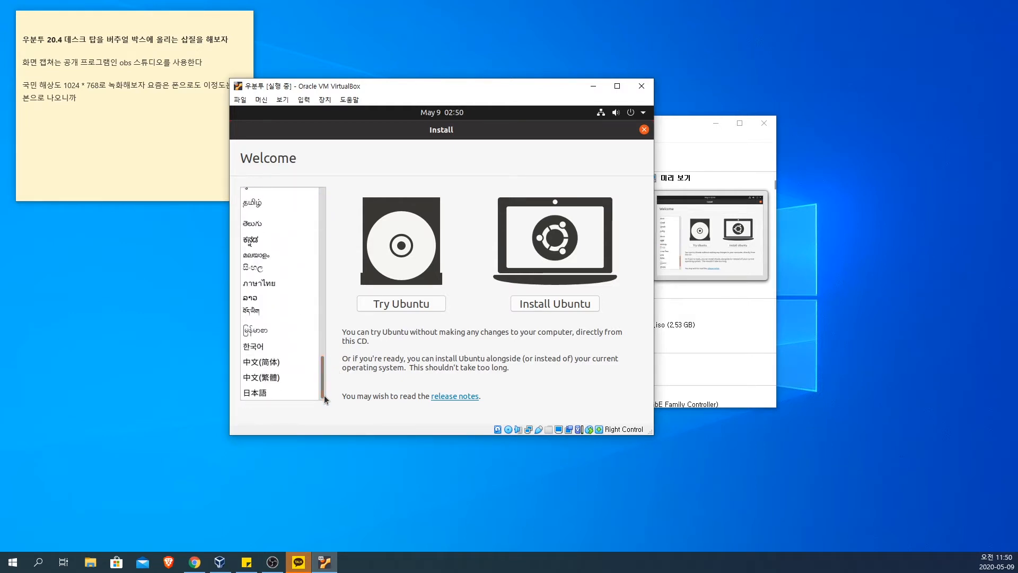
pyautogui.click(264, 346)
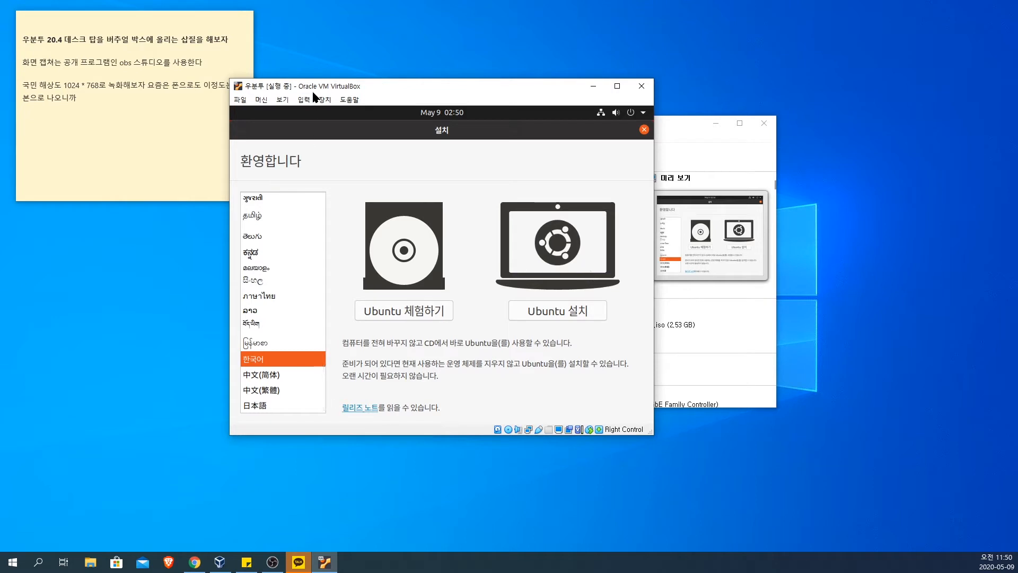
# Step: Place the running machine's window beside the note, enlarge it, and minimize the VirtualBox manager behind it
pyautogui.moveTo(337, 91); pyautogui.dragTo(370, 54)
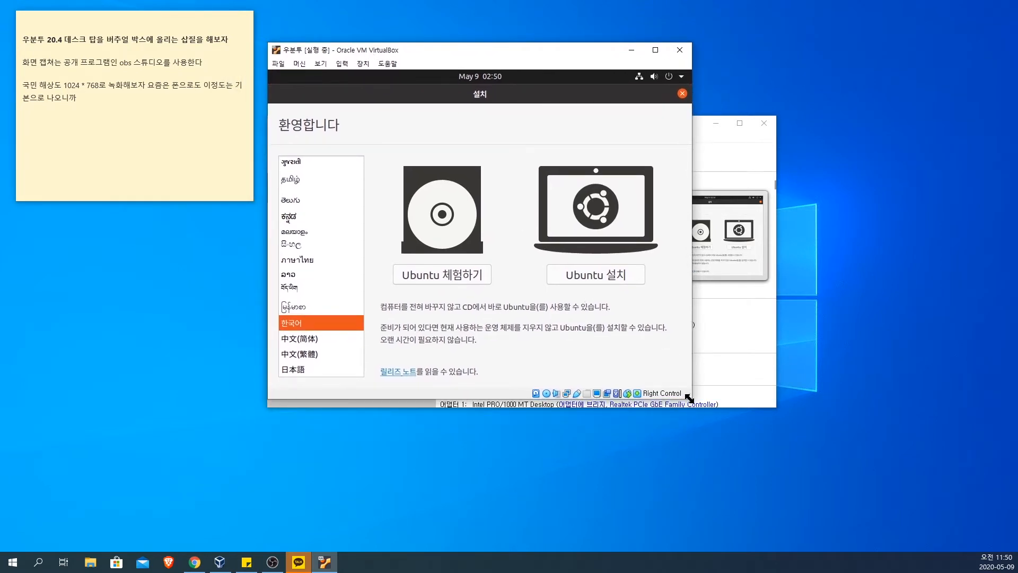
pyautogui.moveTo(690, 407); pyautogui.dragTo(814, 474)
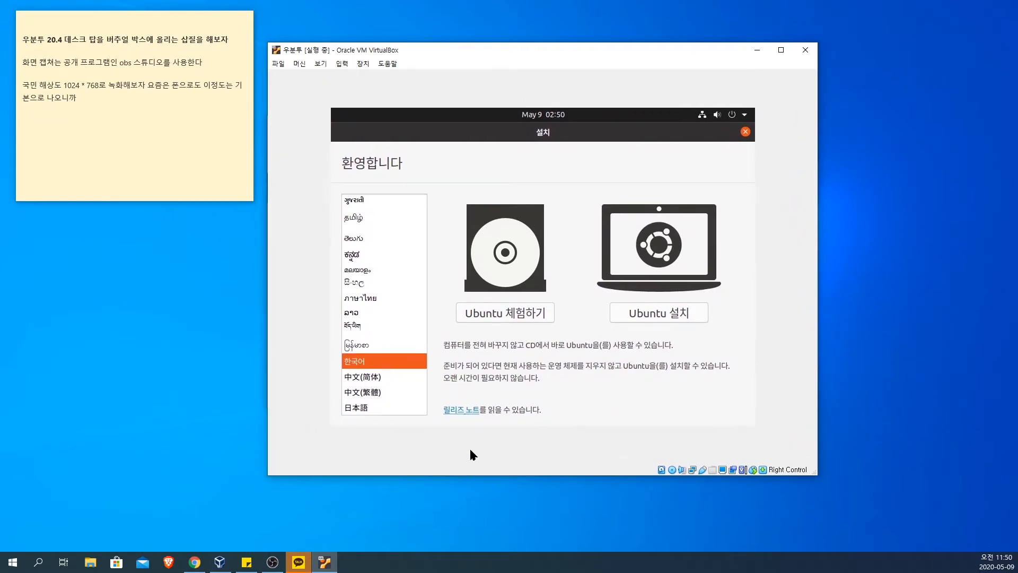
pyautogui.moveTo(614, 53); pyautogui.dragTo(671, 67)
pyautogui.click(301, 119)
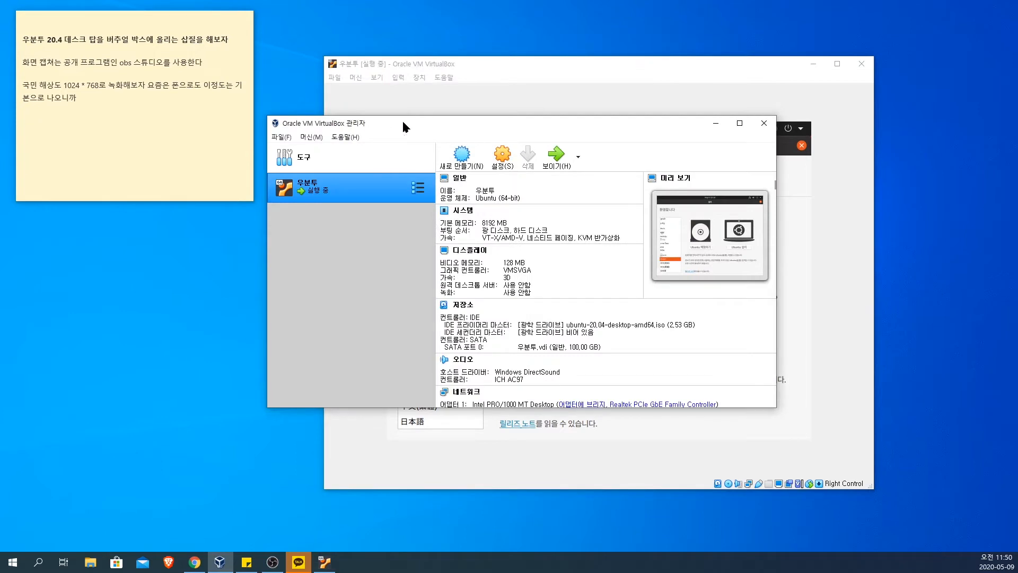
pyautogui.click(716, 124)
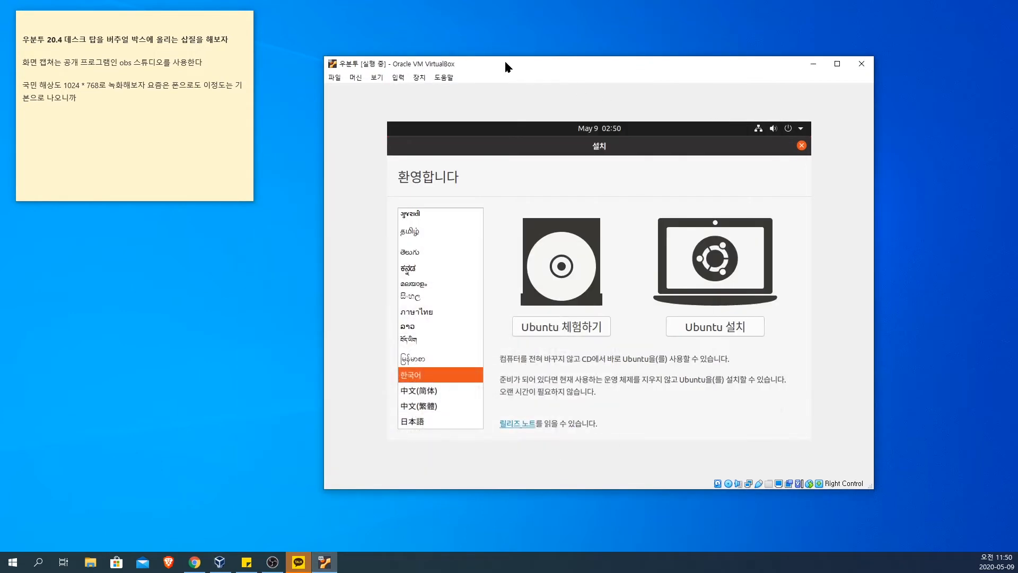
pyautogui.moveTo(505, 62); pyautogui.dragTo(443, 31)
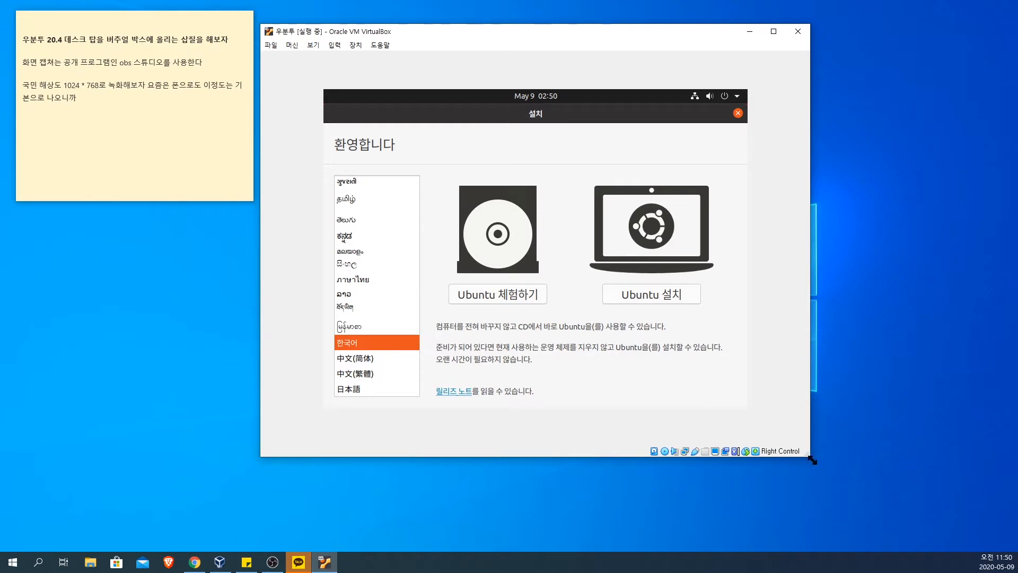
pyautogui.moveTo(811, 460); pyautogui.dragTo(865, 496)
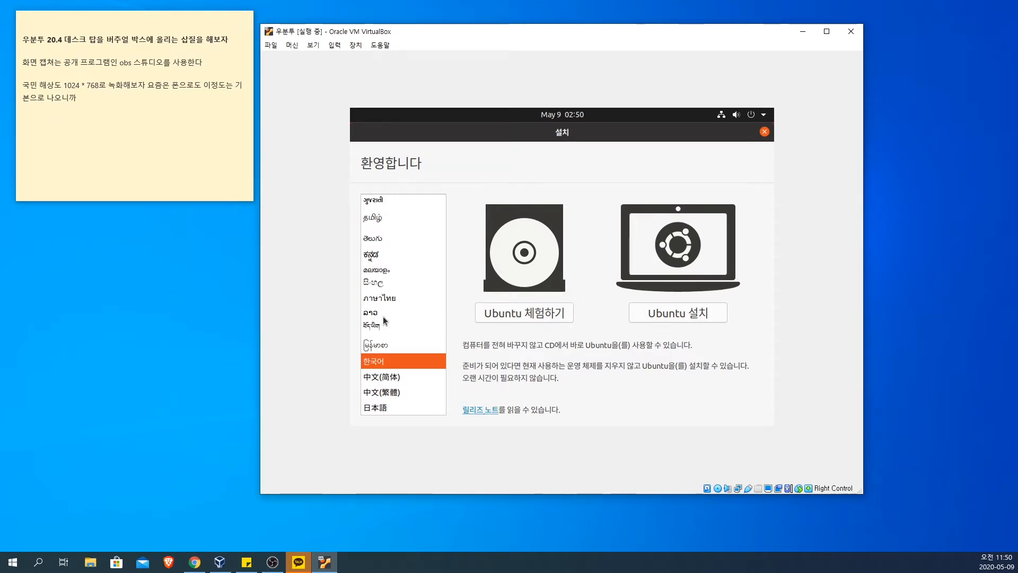
# Step: Look through the installer's full language list, keeping 한국어 as the selected language
pyautogui.scroll(5, 395, 341)
pyautogui.scroll(10, 396, 342)
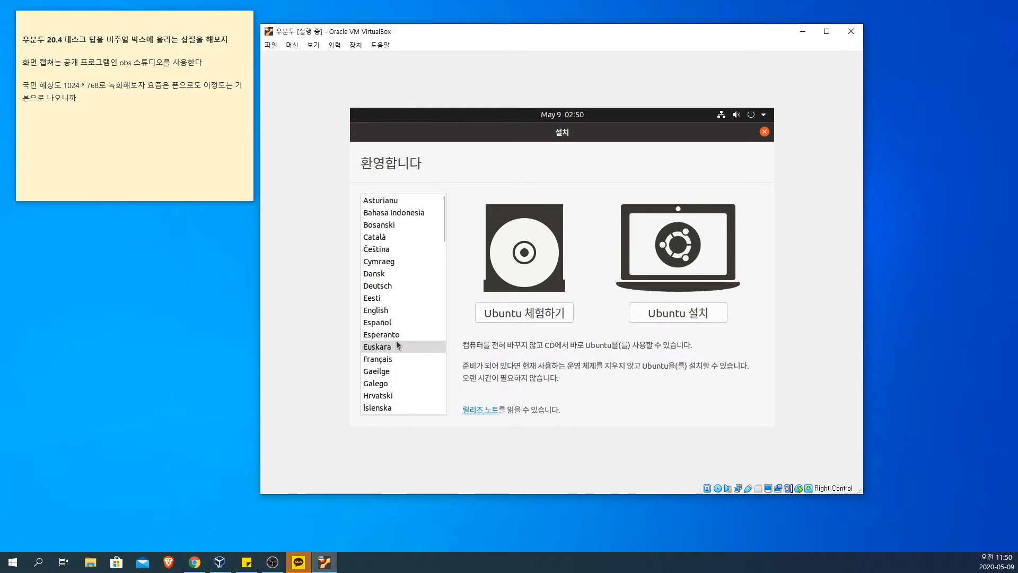
pyautogui.scroll(-4, 397, 345)
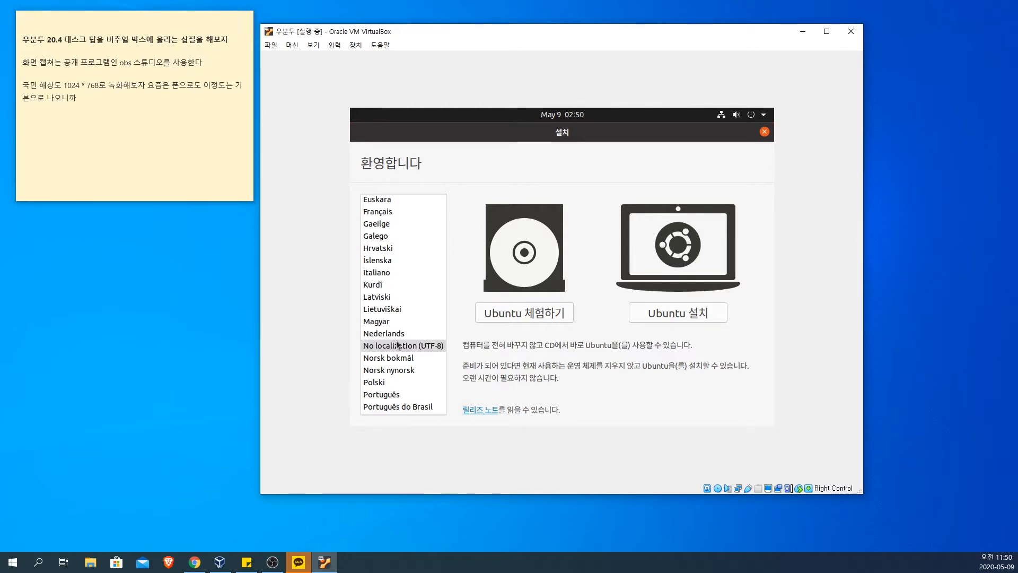
pyautogui.scroll(-15, 404, 329)
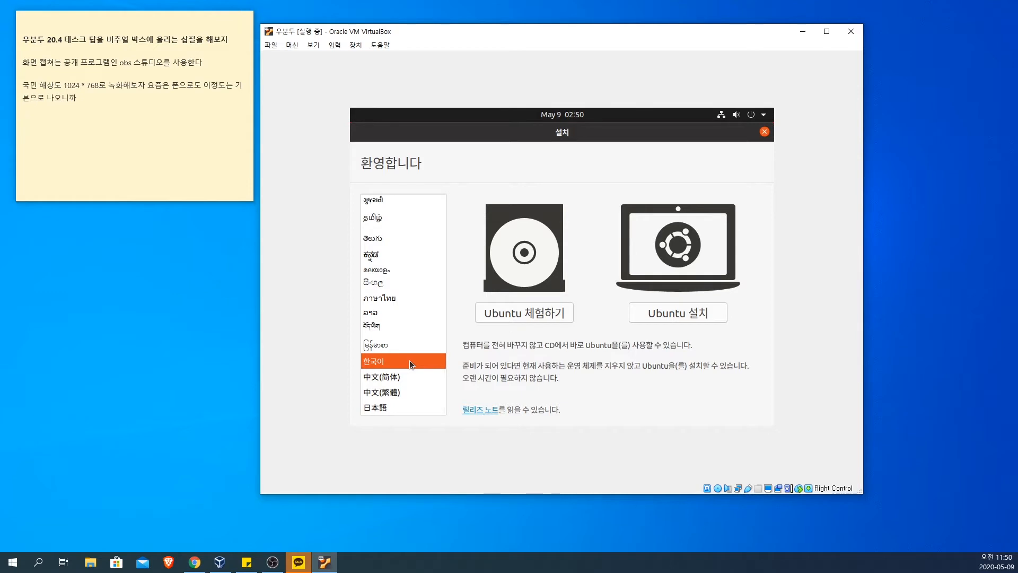
pyautogui.click(409, 348)
pyautogui.click(410, 364)
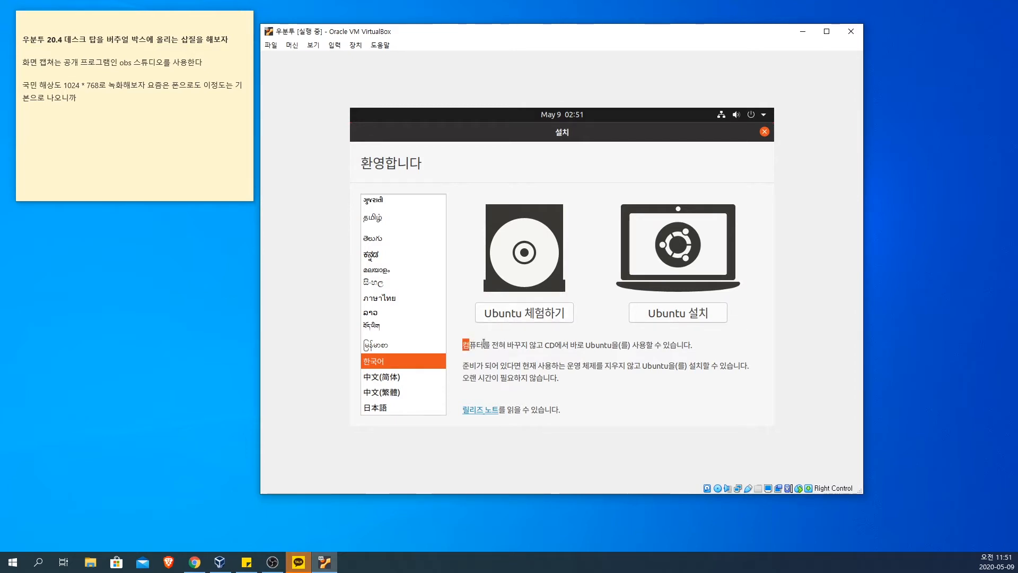
# Step: Highlight and read the installer's descriptions of trying Ubuntu from the CD and of installing it
pyautogui.moveTo(463, 345); pyautogui.dragTo(710, 345)
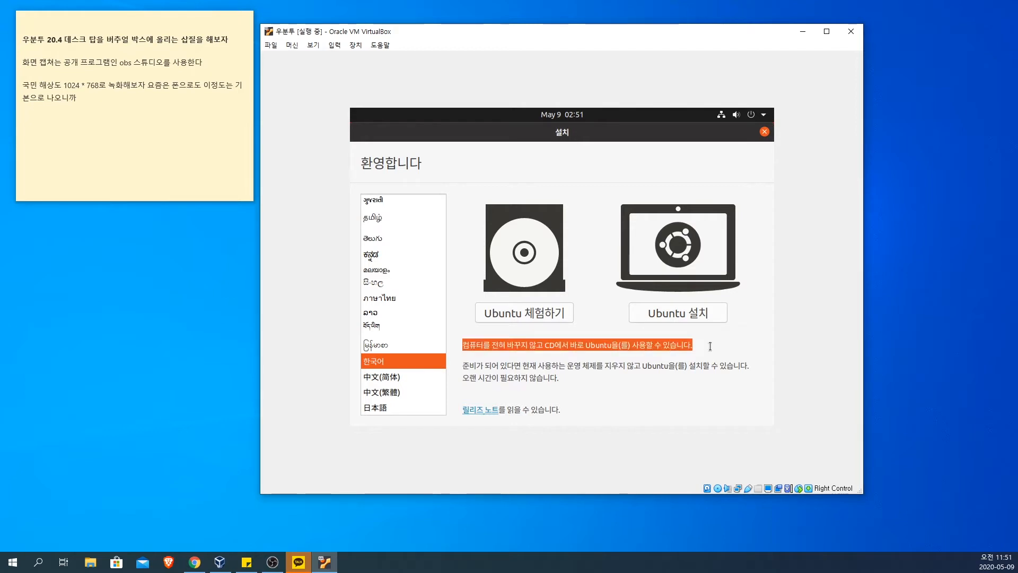
pyautogui.click(708, 349)
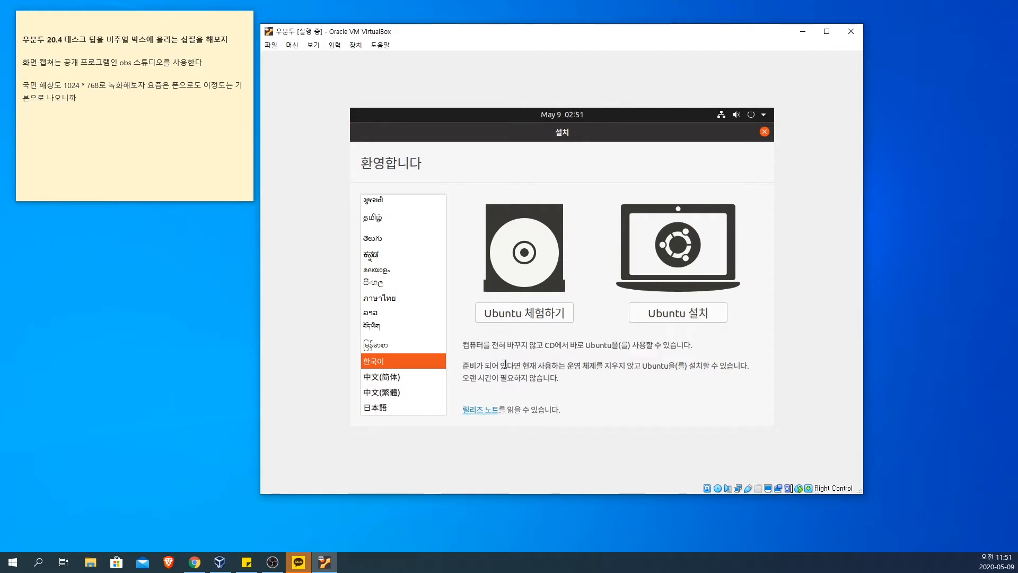
pyautogui.moveTo(463, 366); pyautogui.dragTo(588, 381)
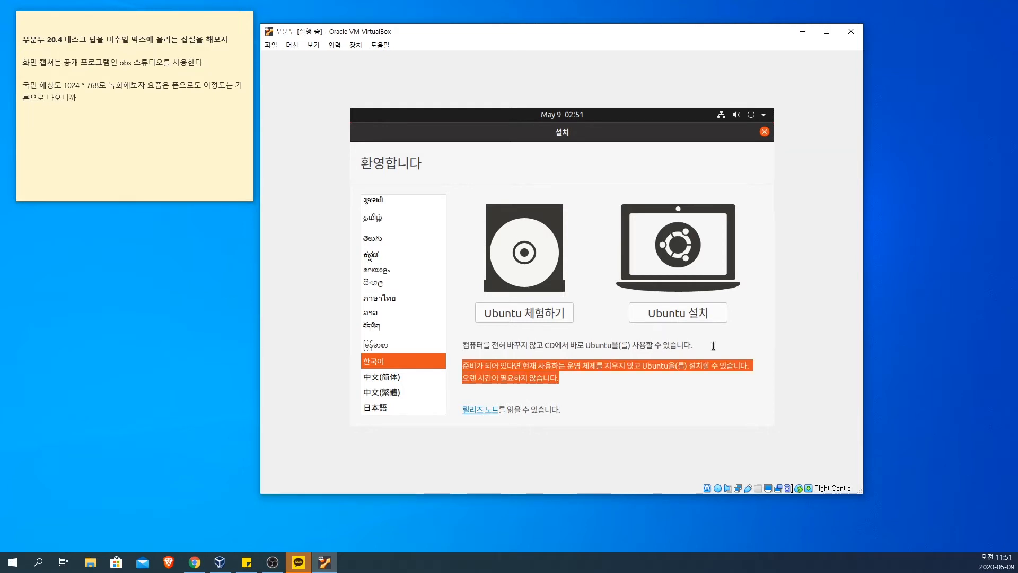
pyautogui.moveTo(713, 346); pyautogui.dragTo(466, 347)
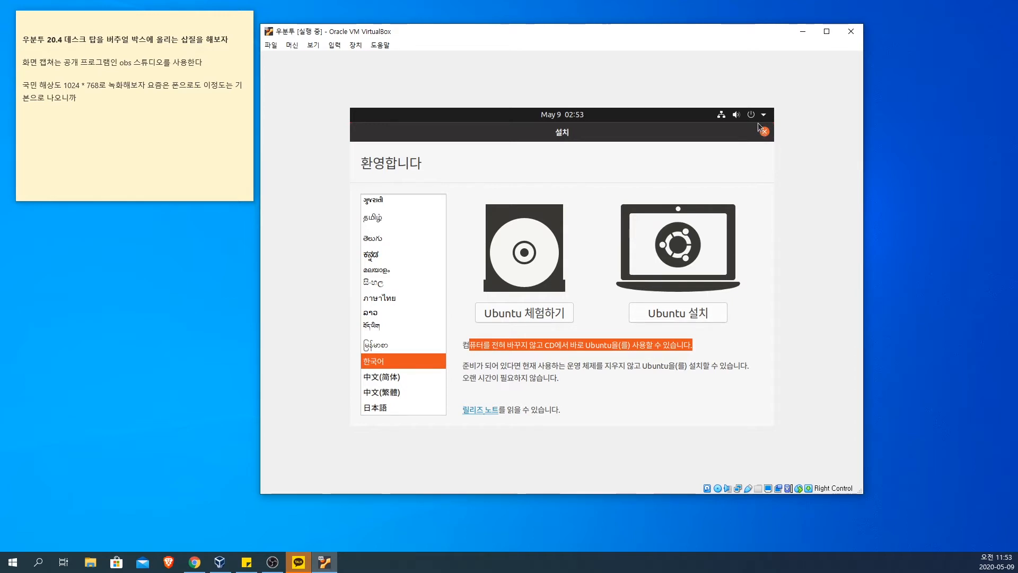
# Step: Close the running 우분투 virtual machine by powering off the system
pyautogui.click(850, 33)
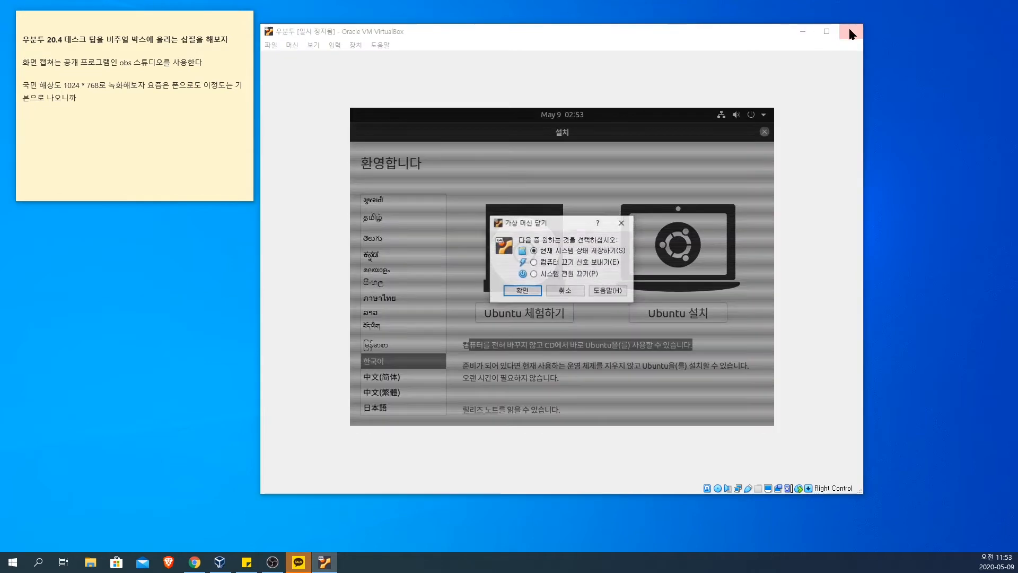
pyautogui.click(554, 274)
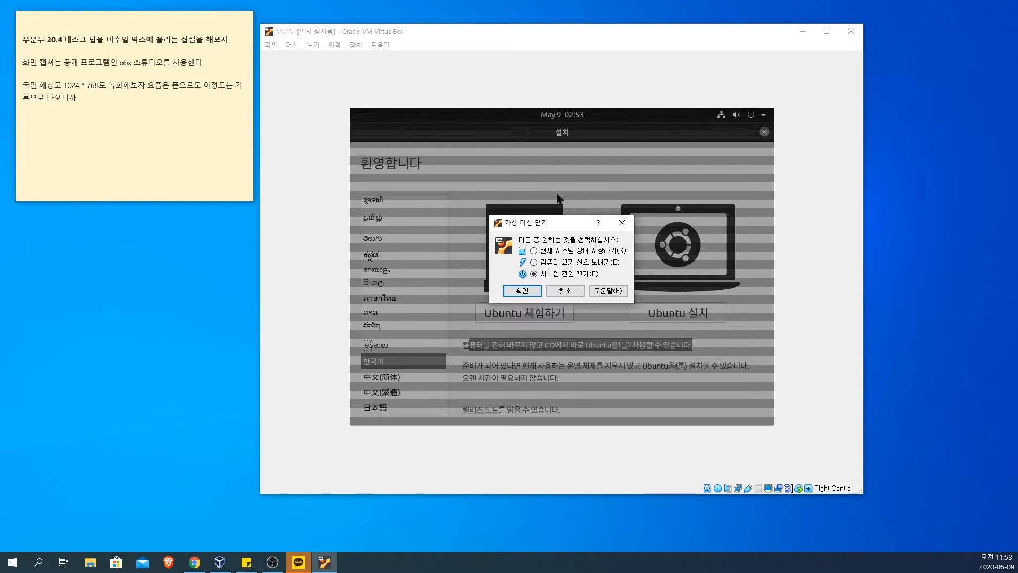
pyautogui.click(537, 290)
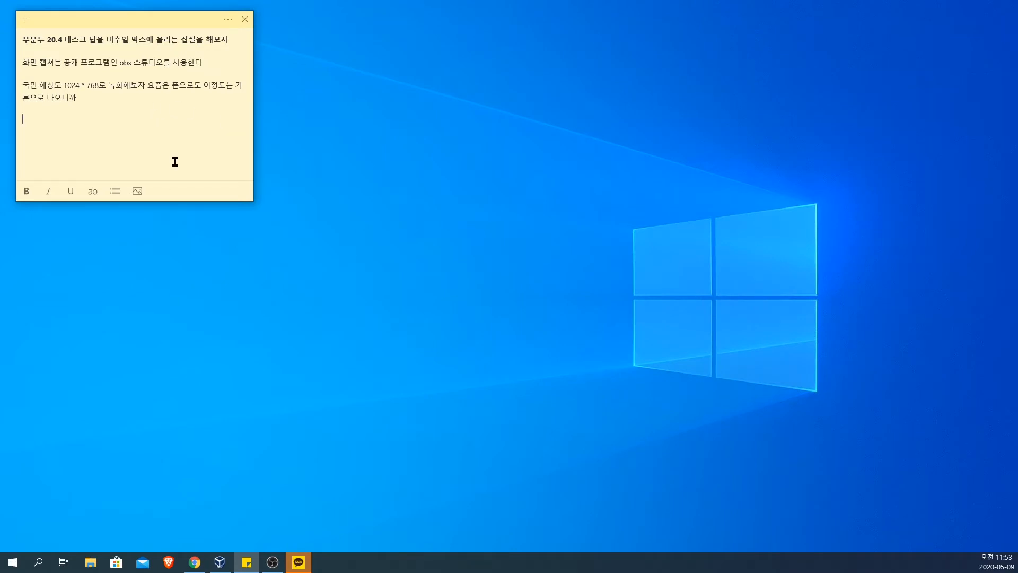
# Step: Open the powered-off 우분투 machine's settings and examine the basic, advanced, description and disk encryption options
pyautogui.click(220, 563)
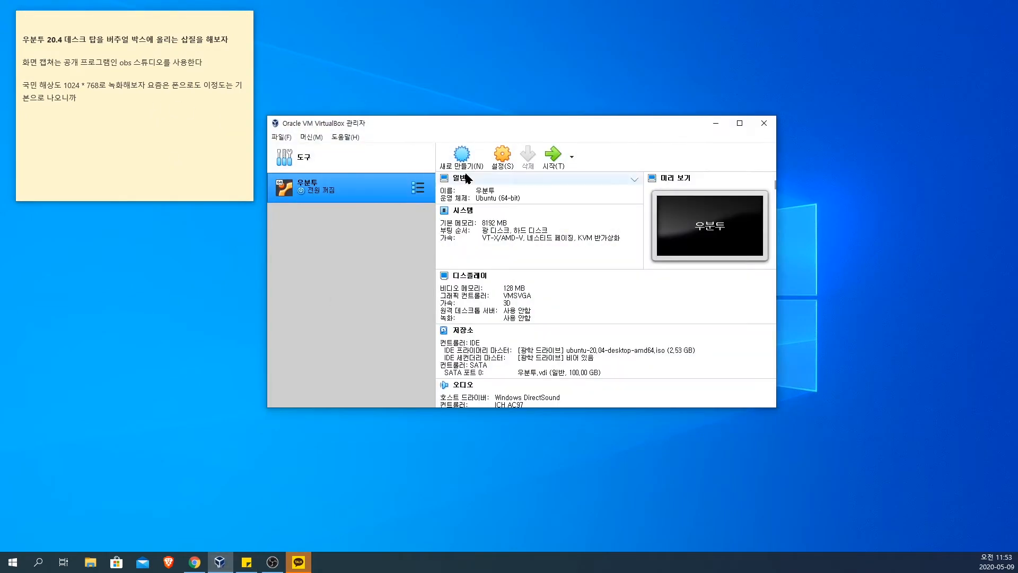
pyautogui.click(501, 158)
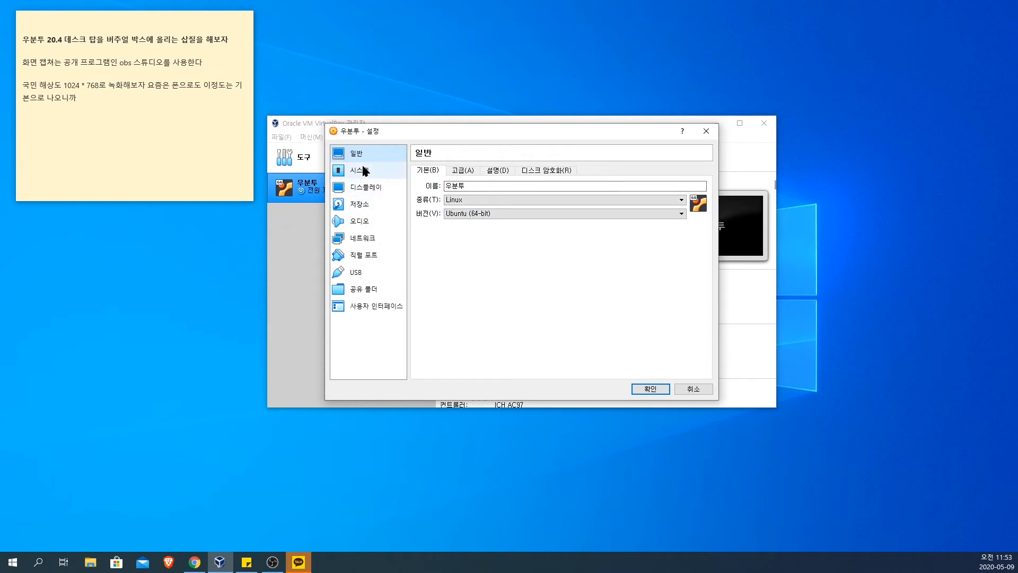
pyautogui.click(464, 171)
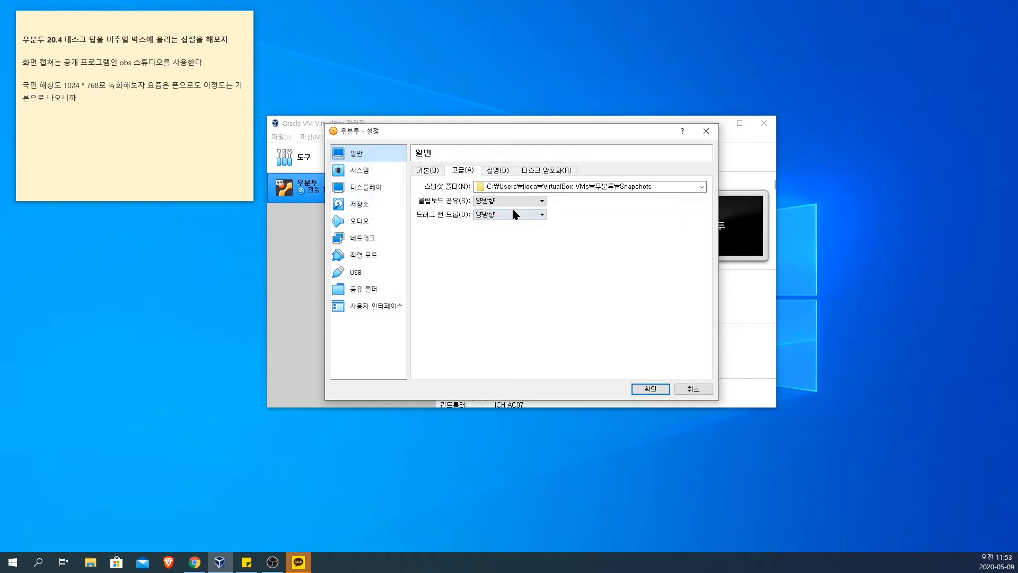
pyautogui.click(496, 170)
pyautogui.click(536, 170)
pyautogui.click(496, 170)
pyautogui.click(444, 171)
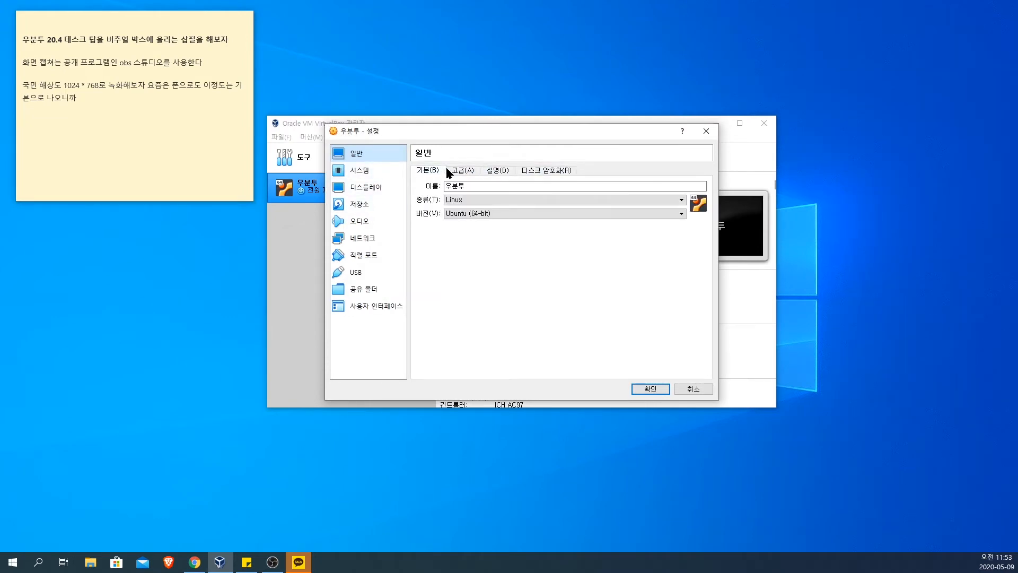
pyautogui.click(462, 170)
# Step: Examine the machine's system settings for the processor, acceleration and motherboard
pyautogui.click(366, 169)
pyautogui.click(483, 171)
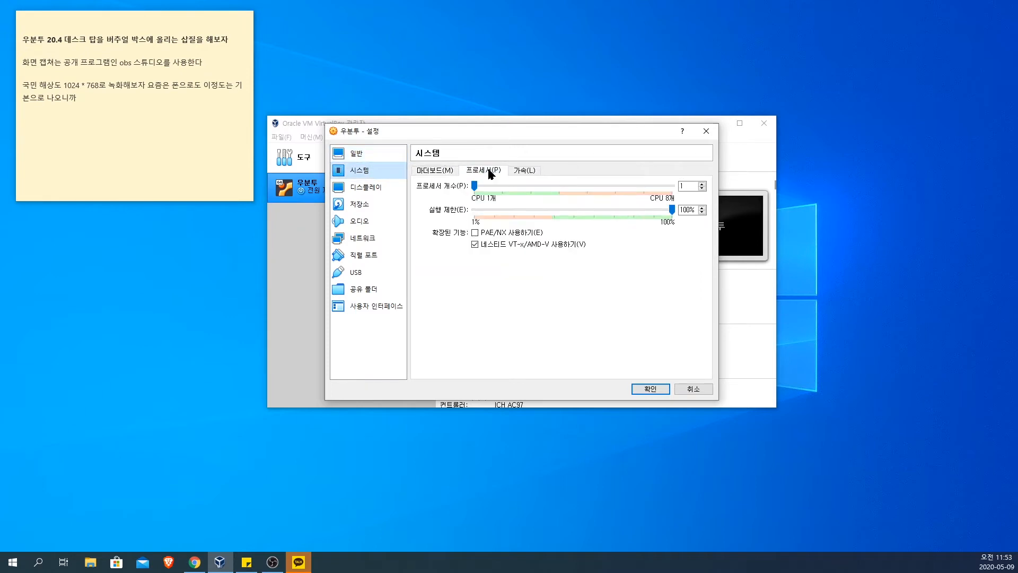
pyautogui.click(516, 188)
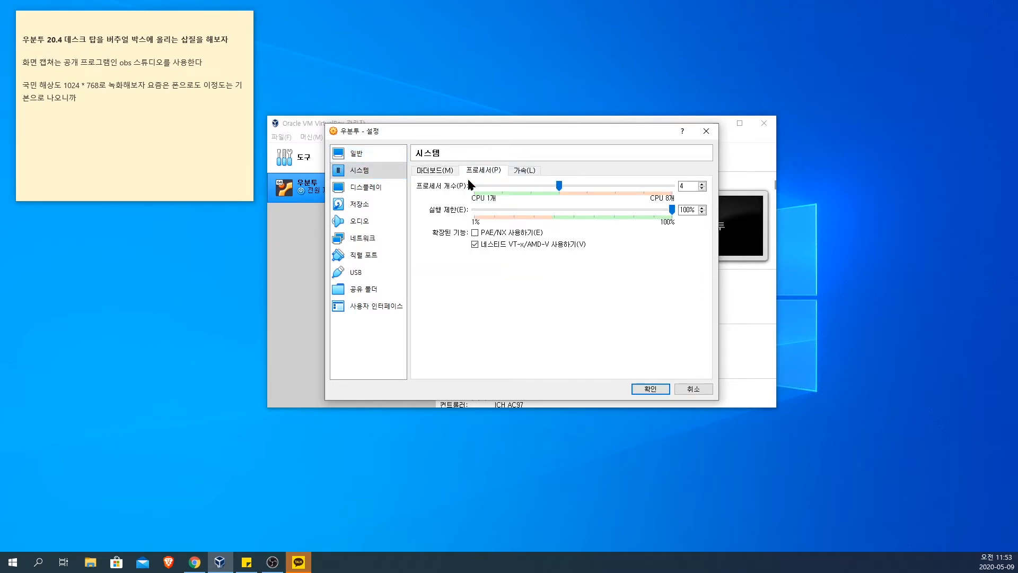
pyautogui.click(525, 170)
pyautogui.click(479, 170)
pyautogui.click(434, 170)
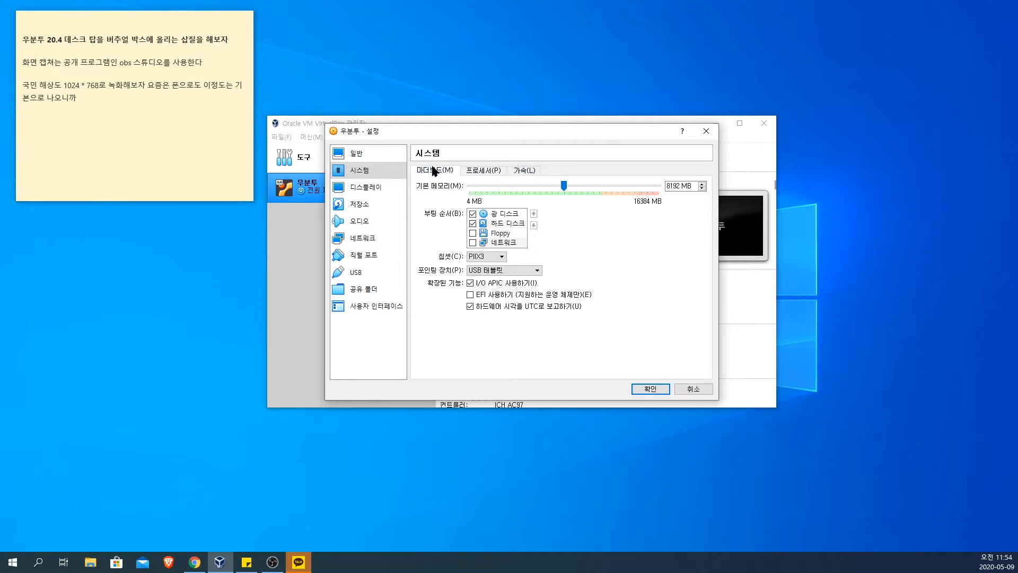
# Step: Recheck the machine's processor and acceleration settings, returning to the processor options
pyautogui.click(477, 170)
pyautogui.click(522, 170)
pyautogui.click(496, 170)
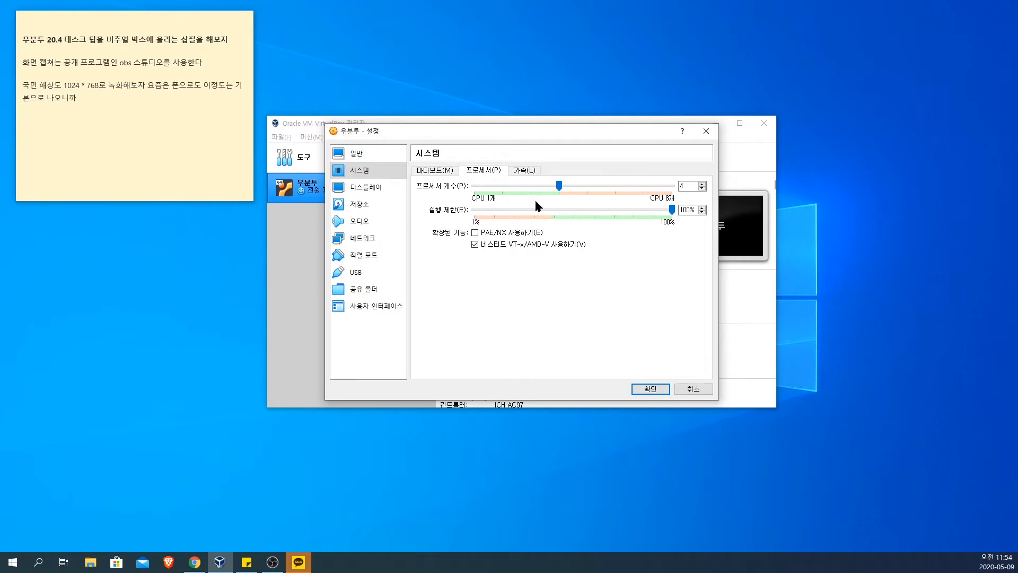
# Step: Accept the machine's settings and start the 우분투 virtual machine
pyautogui.click(646, 388)
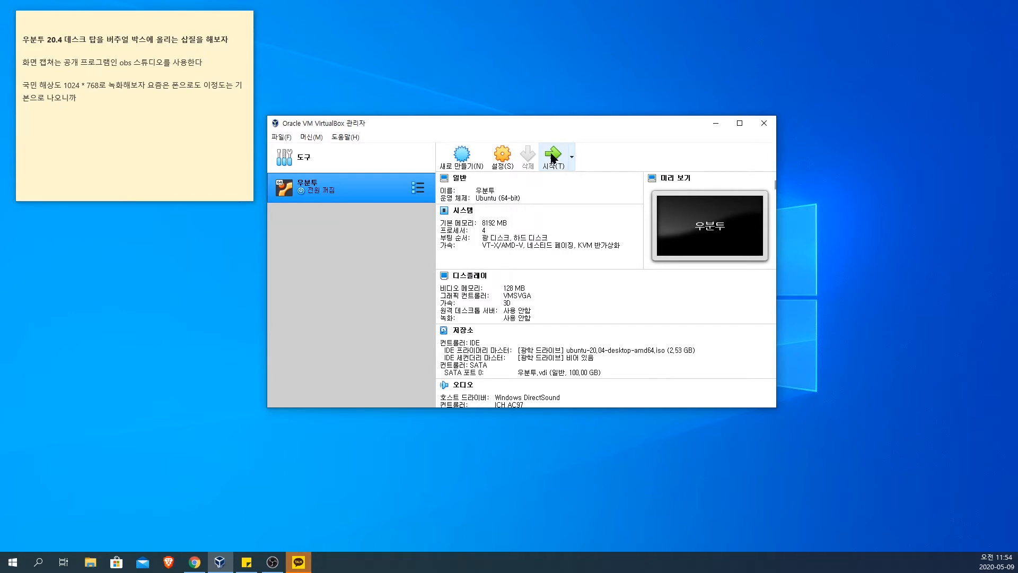
pyautogui.click(552, 158)
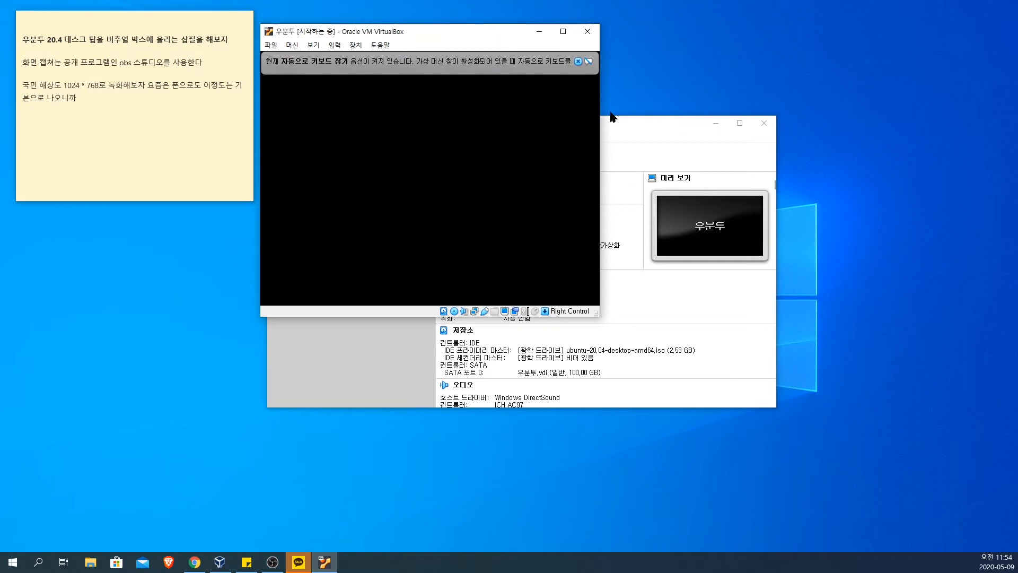
# Step: Open Windows Task Manager while the virtual machine boots and bring its window fully into view to examine CPU performance
pyautogui.rightClick(603, 565)
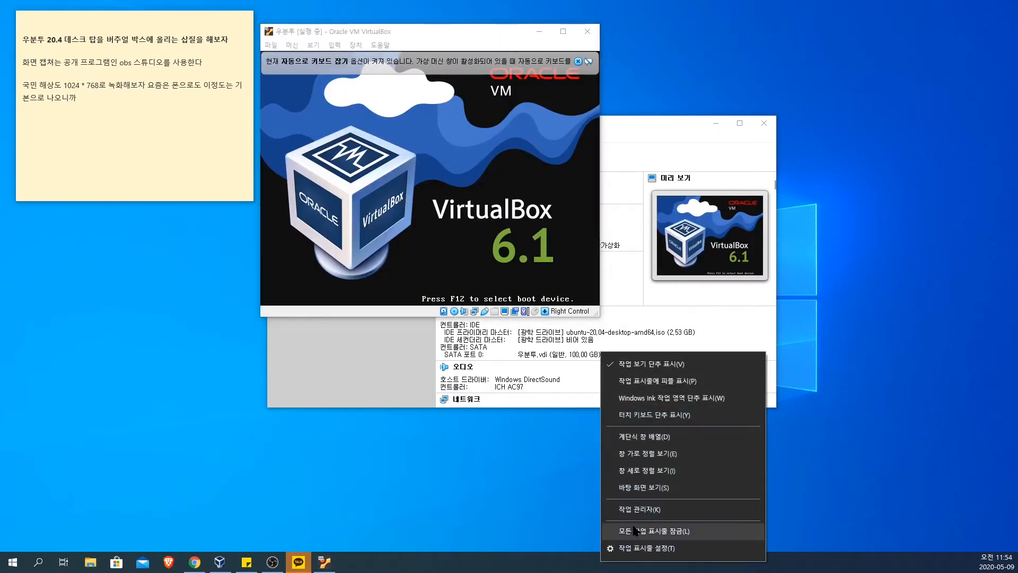
pyautogui.click(639, 510)
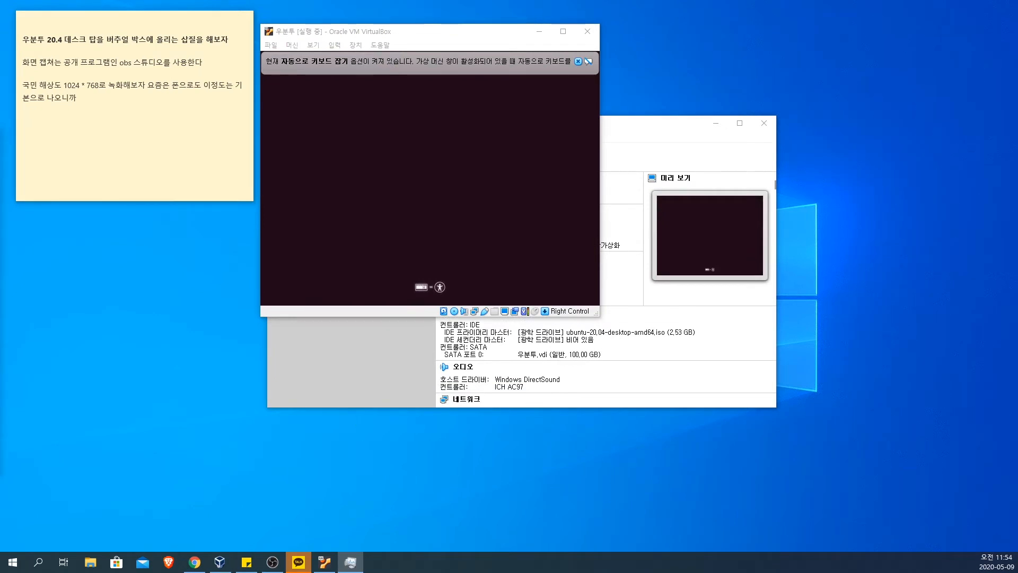
pyautogui.moveTo(0, 132); pyautogui.dragTo(414, 130)
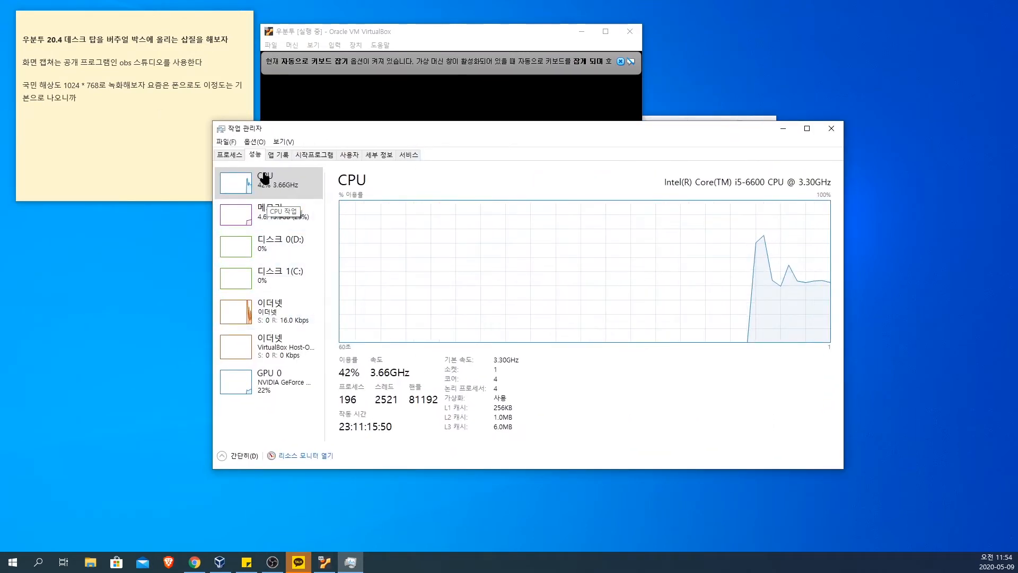
# Step: Open Resource Monitor, enlarge its window, and examine the CPU usage graphs of the individual cores
pyautogui.click(304, 459)
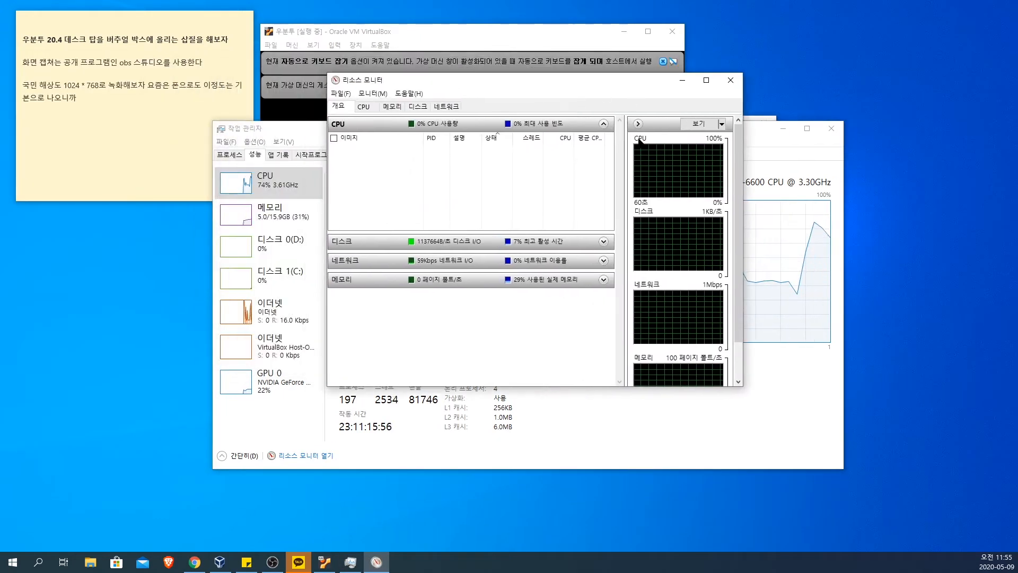
pyautogui.moveTo(743, 386); pyautogui.dragTo(863, 497)
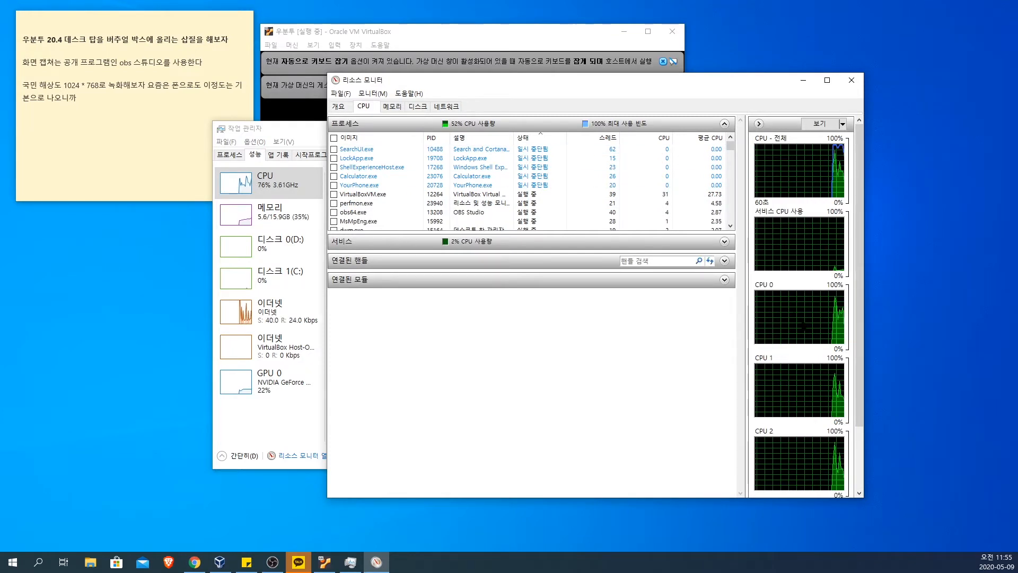
pyautogui.scroll(-3, 855, 234)
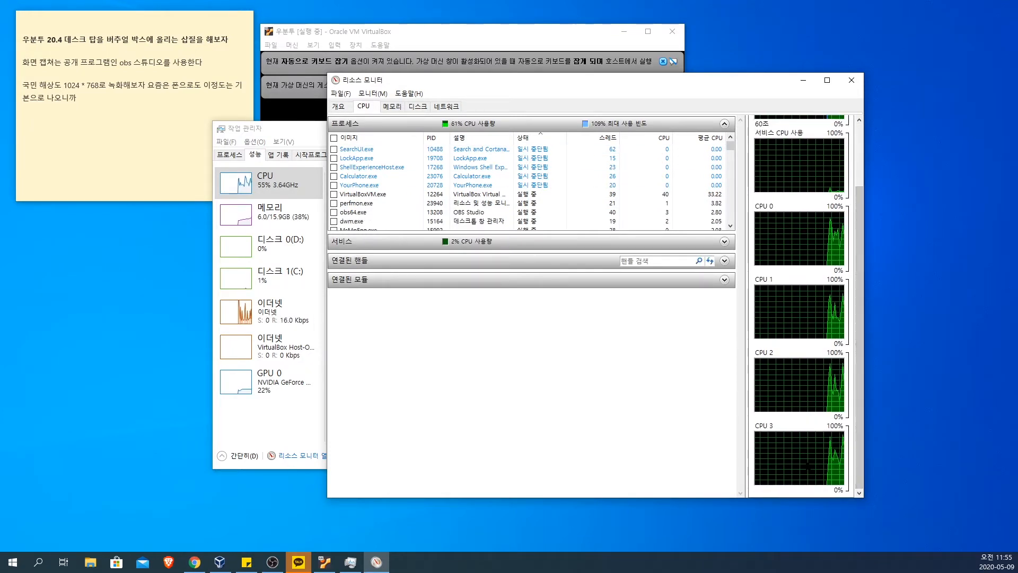
pyautogui.moveTo(860, 364); pyautogui.dragTo(859, 309)
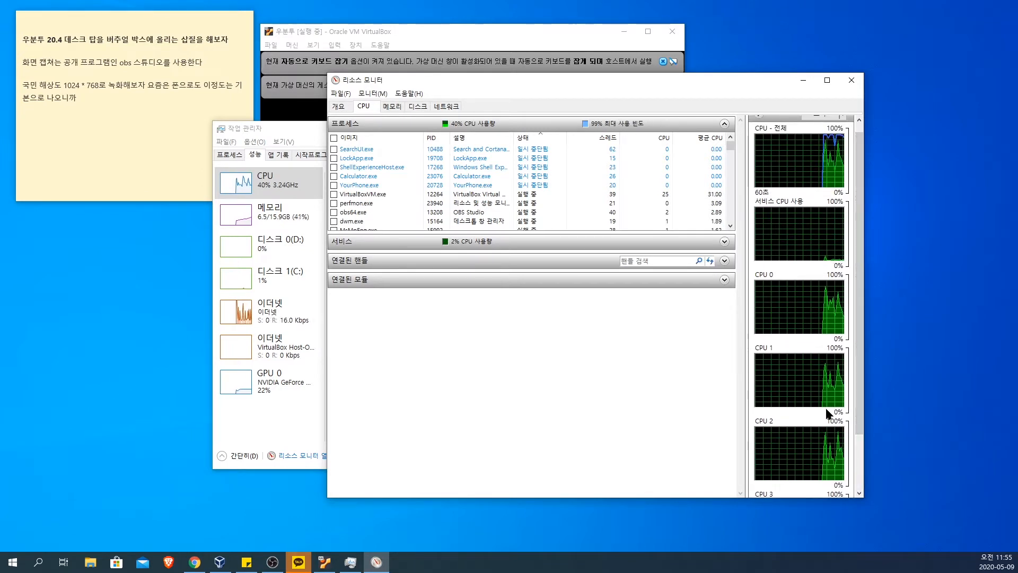
pyautogui.moveTo(861, 236); pyautogui.dragTo(862, 291)
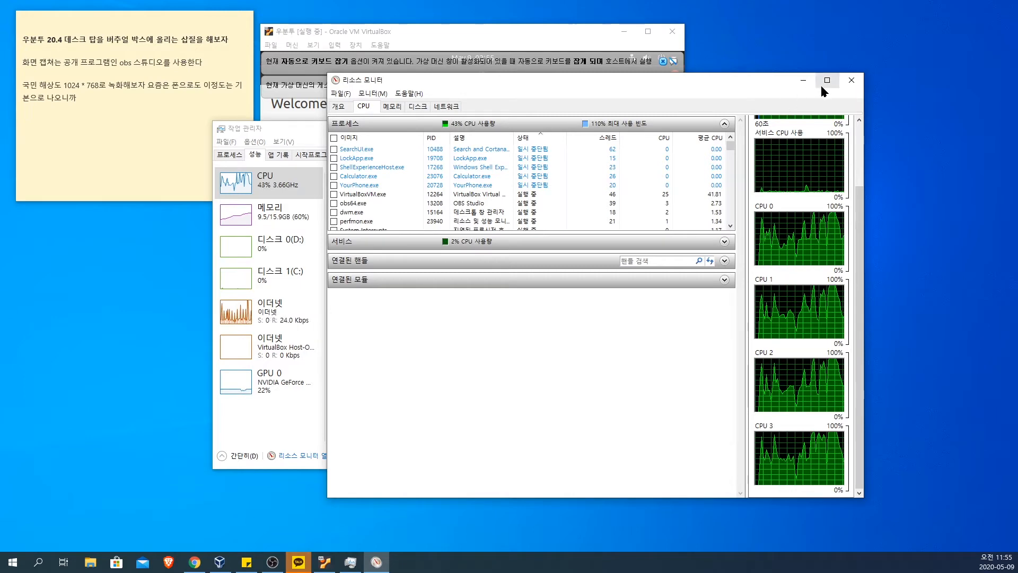
# Step: Close Resource Monitor and Task Manager to return to the Ubuntu installer
pyautogui.click(851, 80)
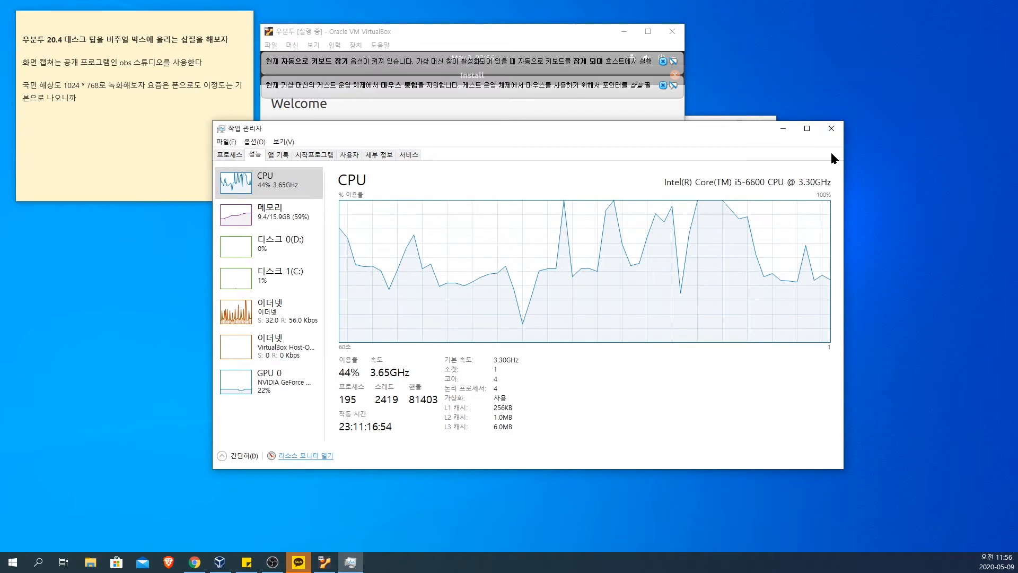
pyautogui.moveTo(695, 124); pyautogui.dragTo(643, 100)
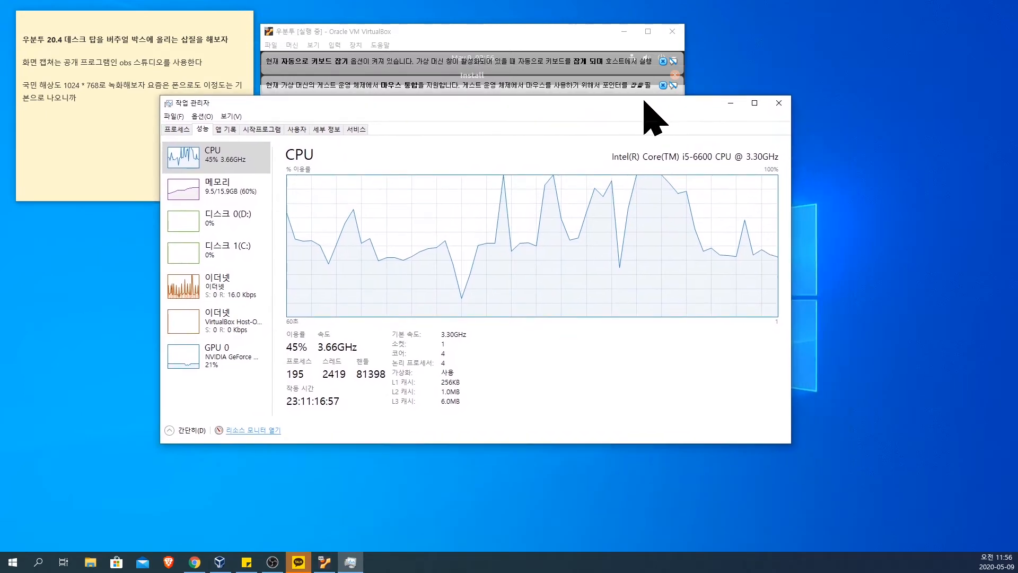
pyautogui.click(780, 105)
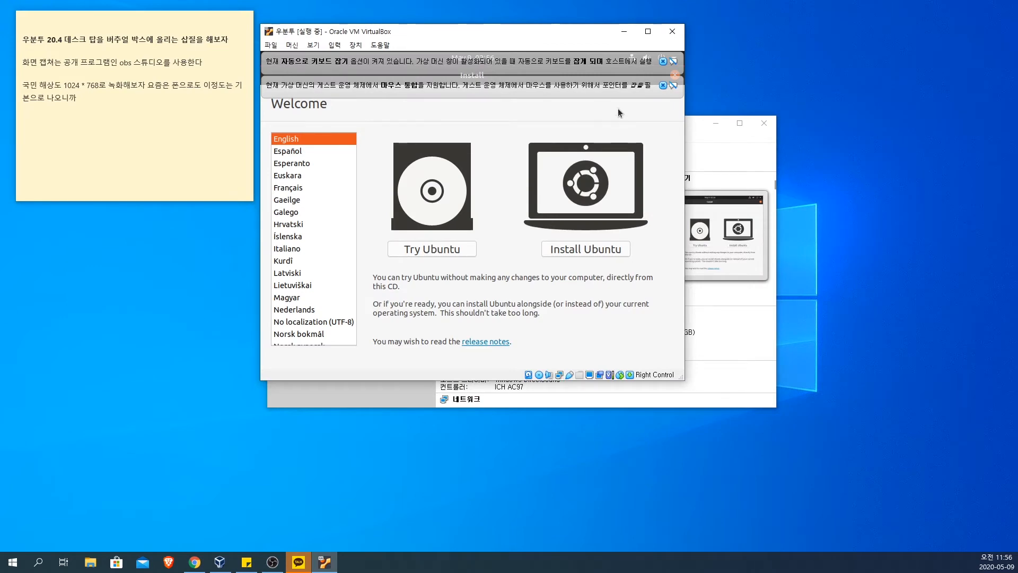
# Step: Set the installer's language to 한국어 and start the Ubuntu installation
pyautogui.moveTo(468, 36); pyautogui.dragTo(503, 76)
pyautogui.scroll(-10, 345, 289)
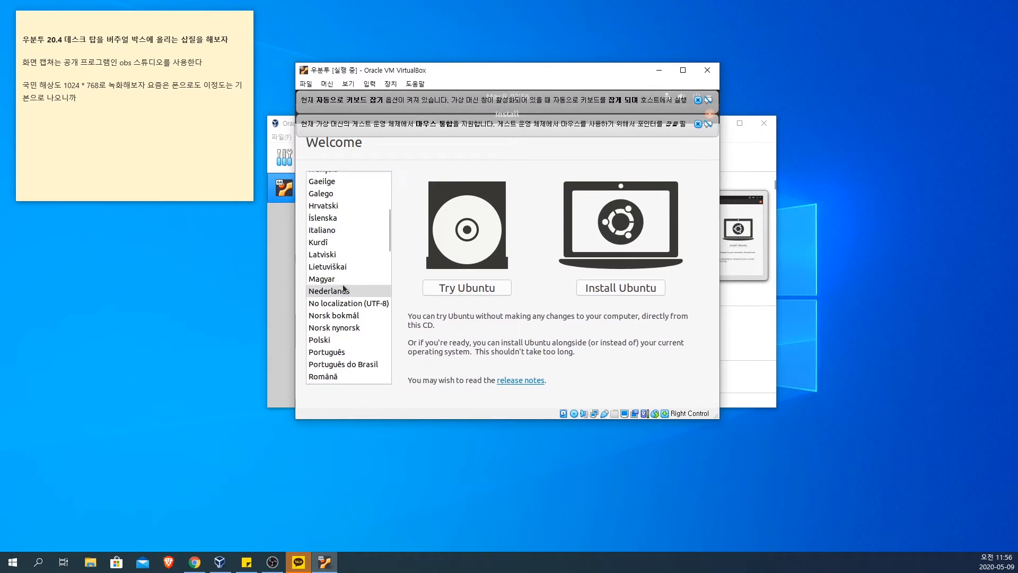
pyautogui.scroll(-5, 343, 286)
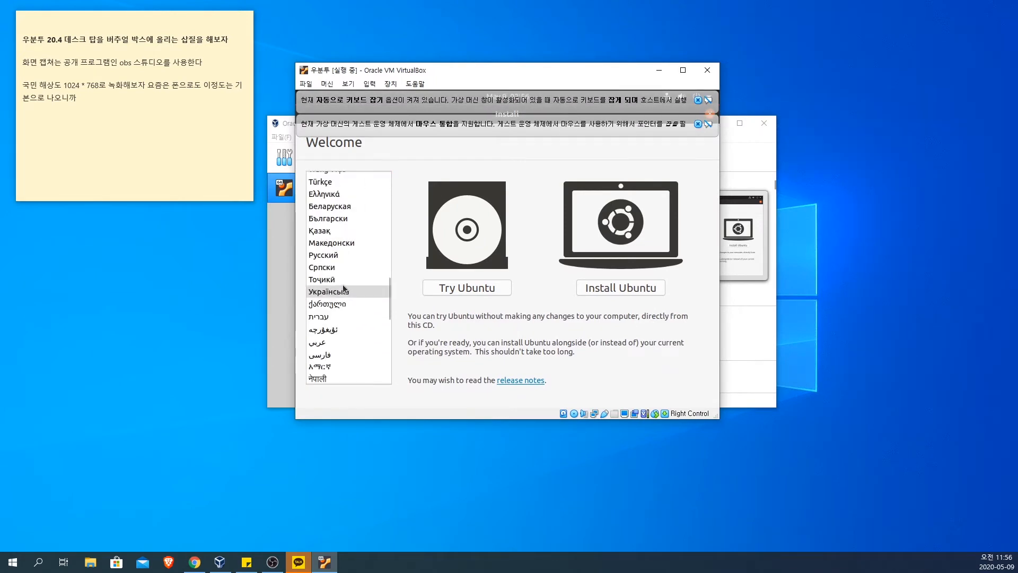
pyautogui.scroll(-5, 343, 285)
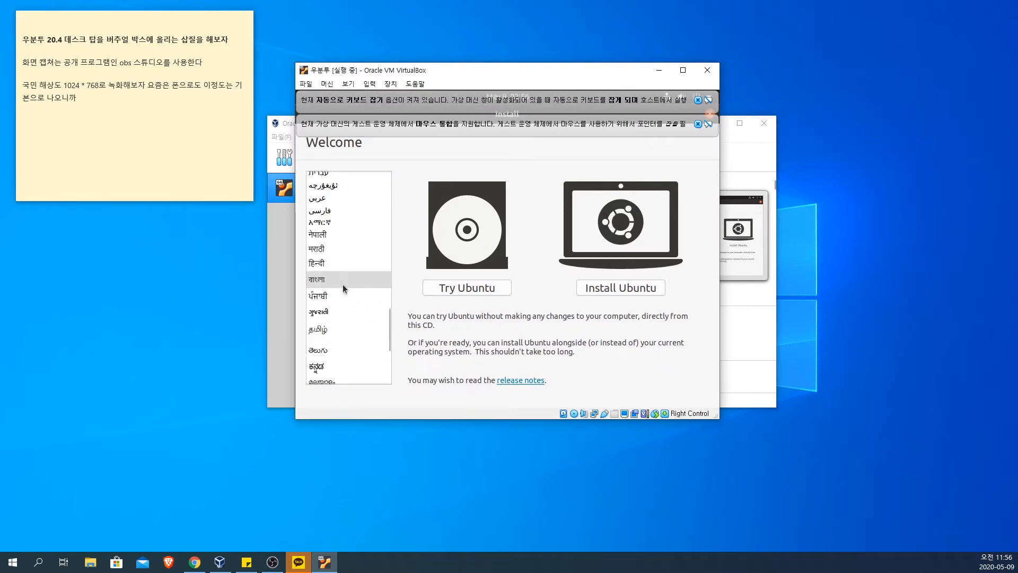
pyautogui.click(341, 333)
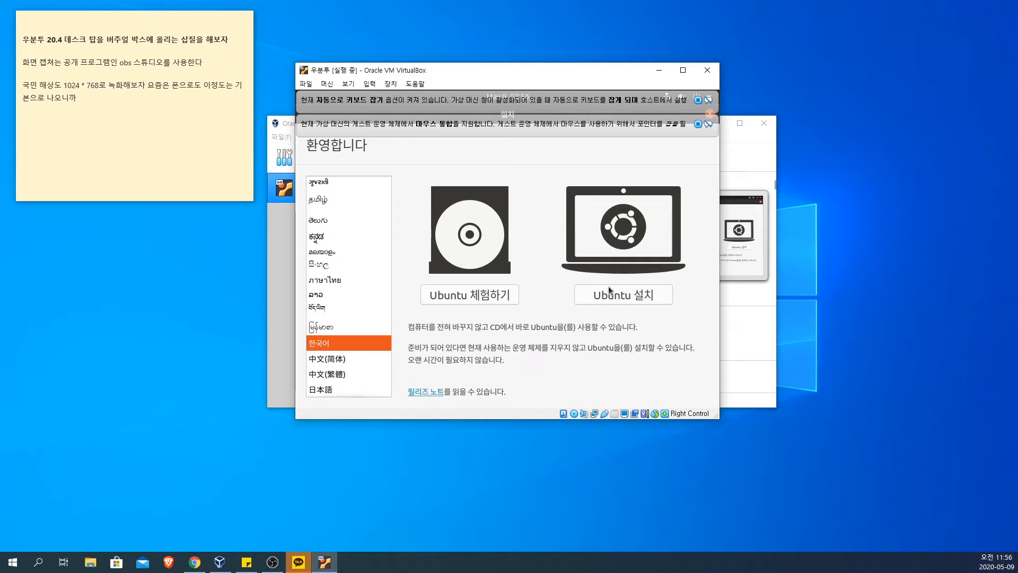
pyautogui.click(626, 297)
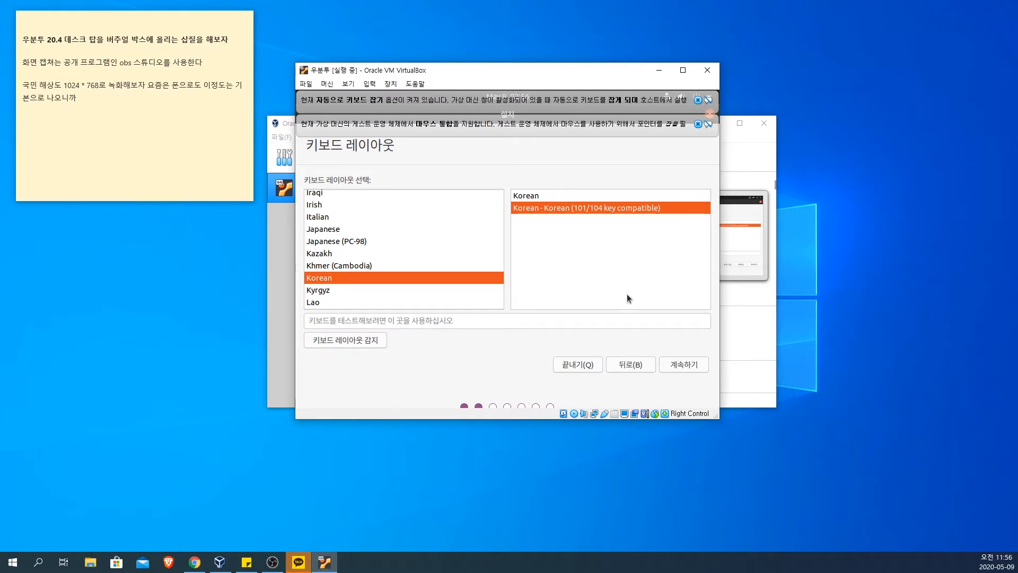
# Step: Dismiss the two VirtualBox notifications and continue with the Korean - Korean (101/104 key compatible) keyboard layout
pyautogui.click(698, 124)
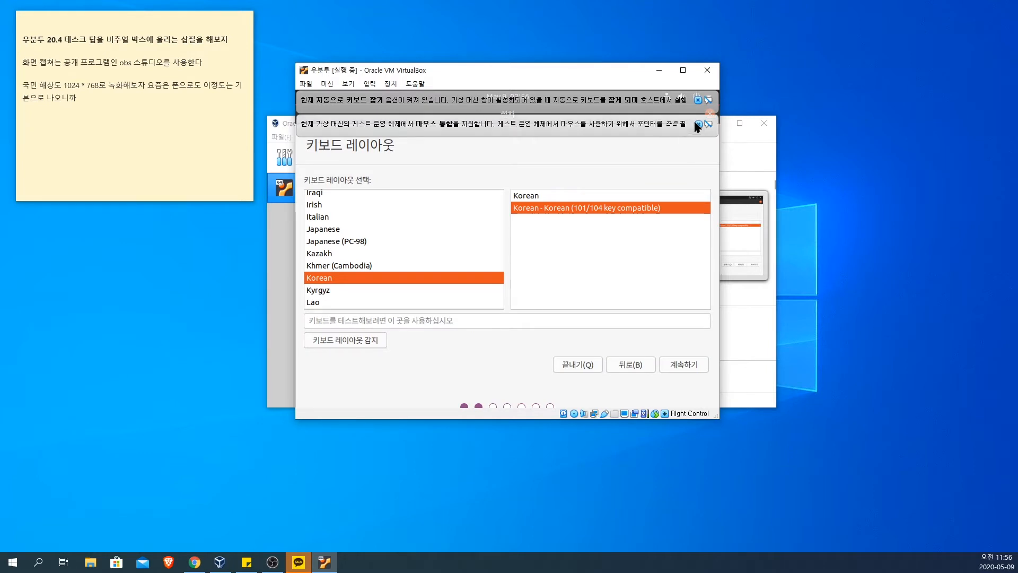
pyautogui.click(698, 101)
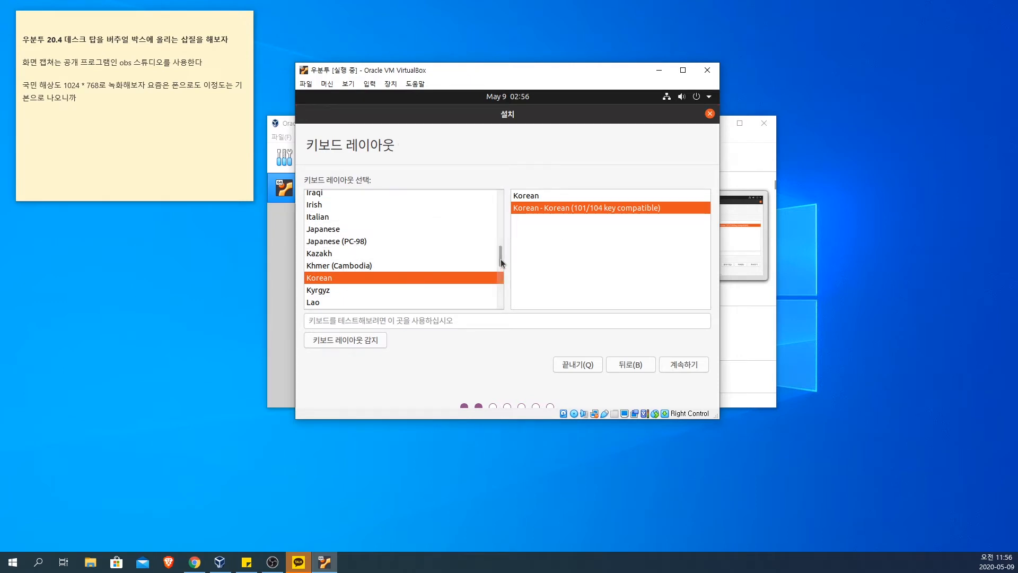
pyautogui.moveTo(502, 258)
pyautogui.mouseDown()
pyautogui.moveTo(500, 198)
pyautogui.moveTo(500, 295)
pyautogui.moveTo(502, 262)
pyautogui.mouseUp()
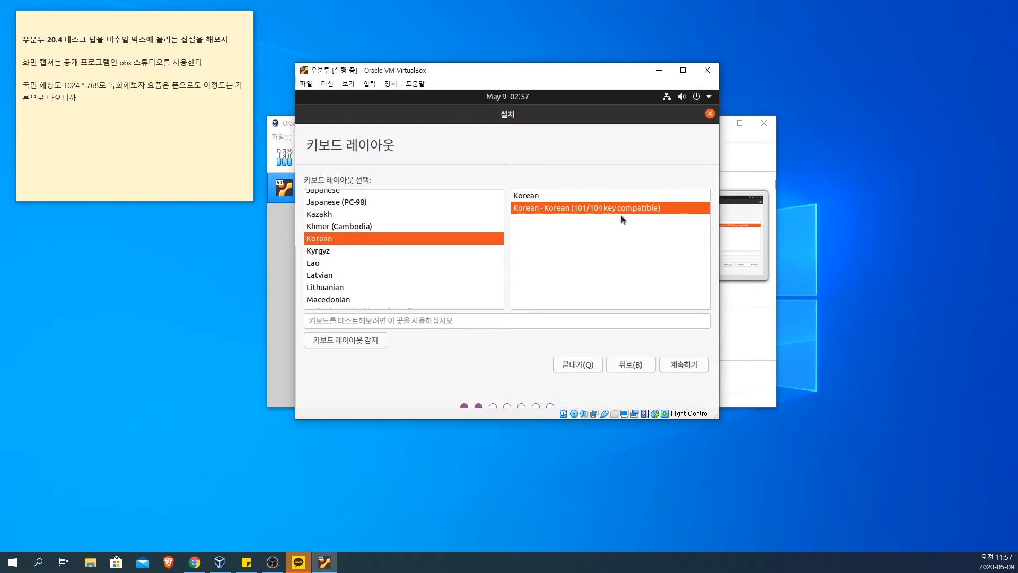
pyautogui.click(690, 367)
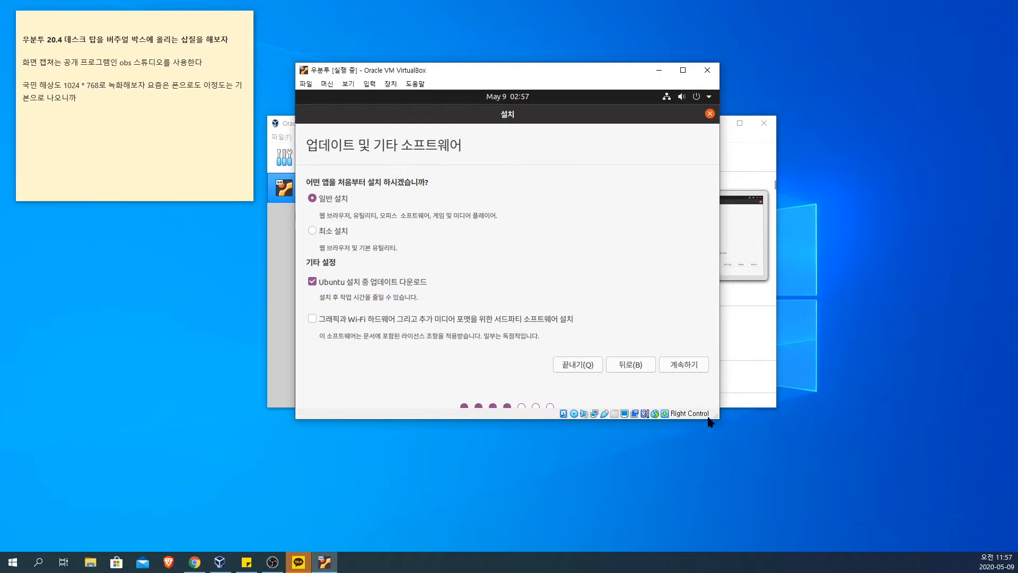
# Step: Enlarge the virtual machine window and examine the web browser part of the normal installation's description
pyautogui.moveTo(719, 418); pyautogui.dragTo(750, 464)
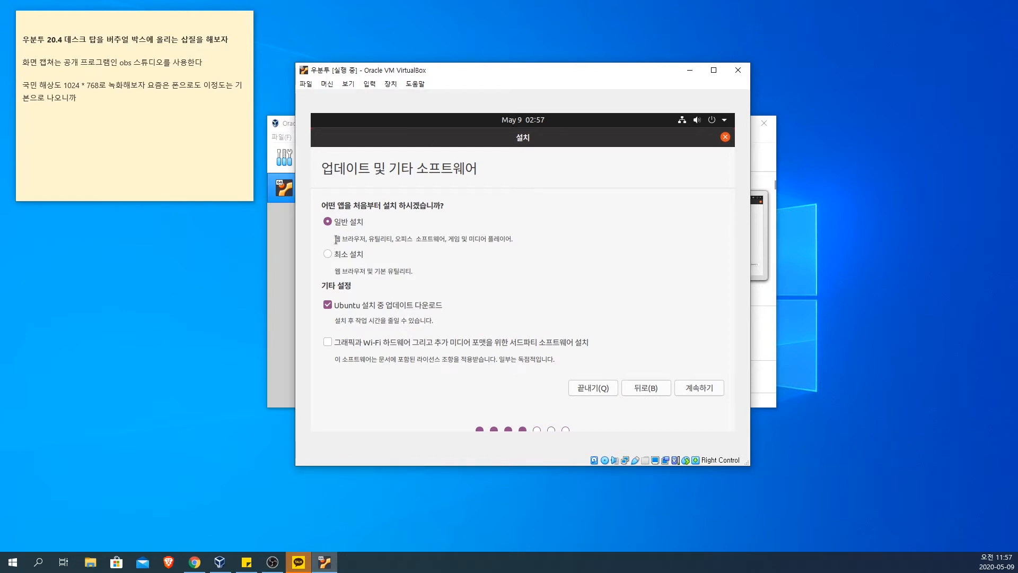
pyautogui.moveTo(335, 239); pyautogui.dragTo(529, 237)
pyautogui.click(503, 243)
pyautogui.moveTo(335, 238); pyautogui.dragTo(370, 238)
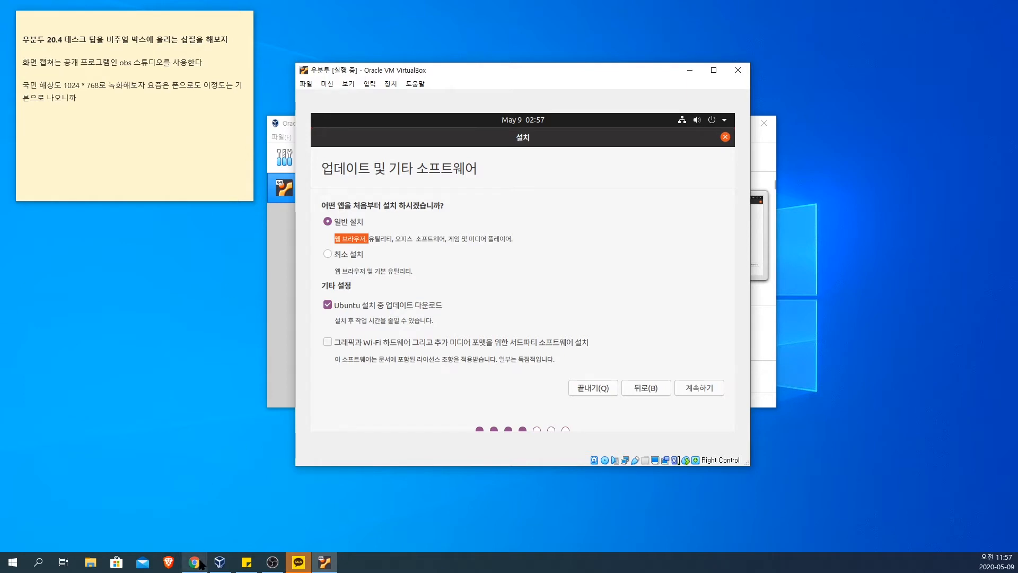
pyautogui.moveTo(199, 561)
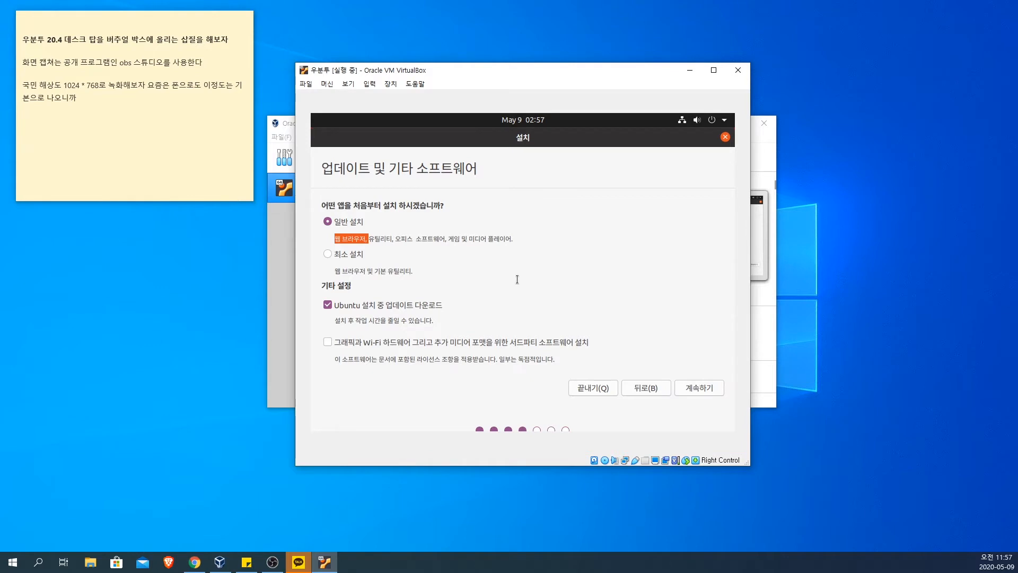
pyautogui.click(389, 241)
pyautogui.moveTo(366, 239); pyautogui.dragTo(328, 238)
pyautogui.click(328, 254)
pyautogui.click(353, 222)
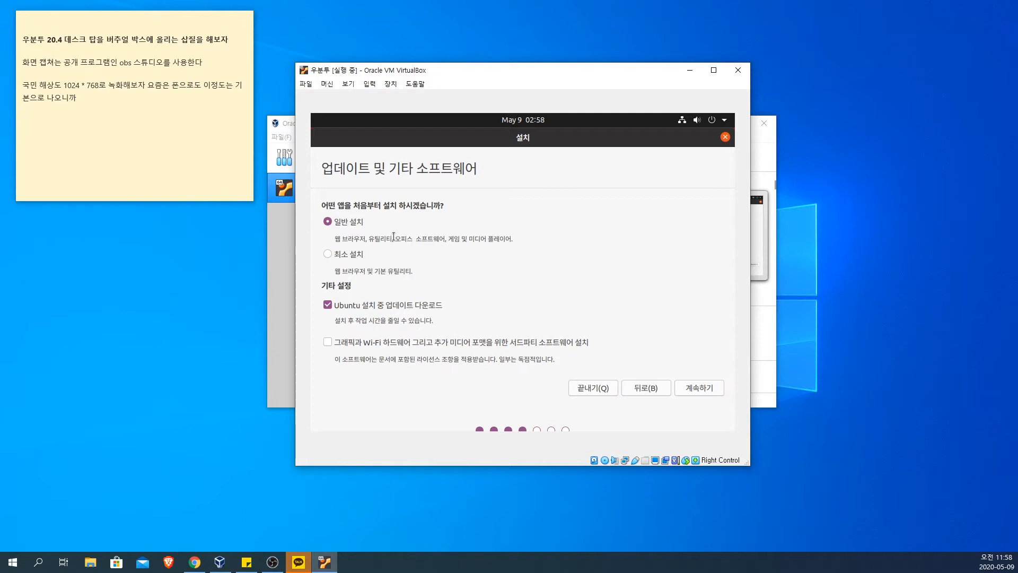
# Step: Highlight and read the office software, games and media player parts of the normal installation's description
pyautogui.moveTo(394, 239)
pyautogui.mouseDown()
pyautogui.moveTo(367, 239)
pyautogui.moveTo(440, 244)
pyautogui.moveTo(394, 238)
pyautogui.mouseUp()
pyautogui.click(435, 248)
pyautogui.click(355, 226)
pyautogui.click(442, 243)
pyautogui.click(435, 238)
pyautogui.moveTo(396, 239); pyautogui.dragTo(447, 238)
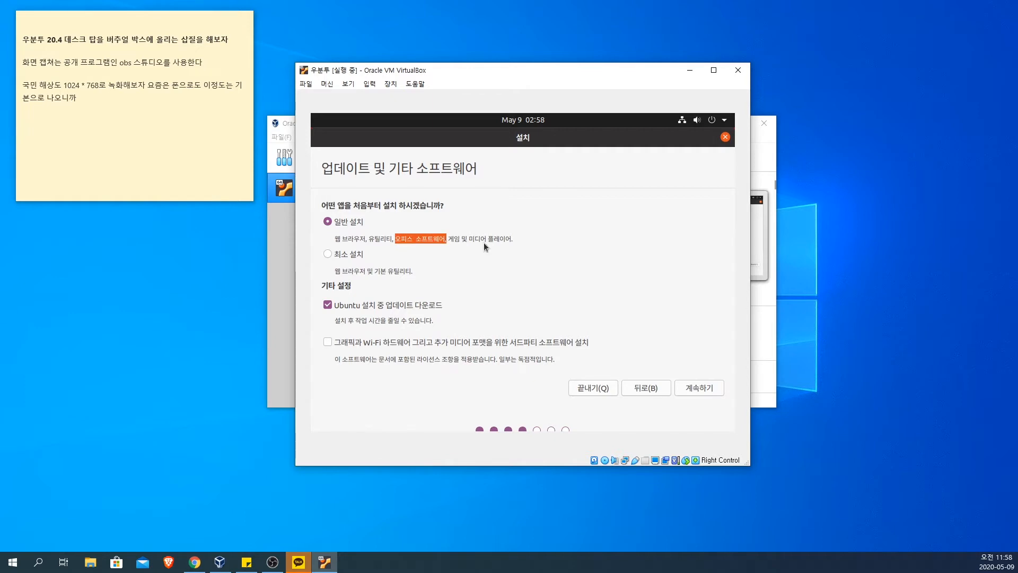
pyautogui.click(473, 252)
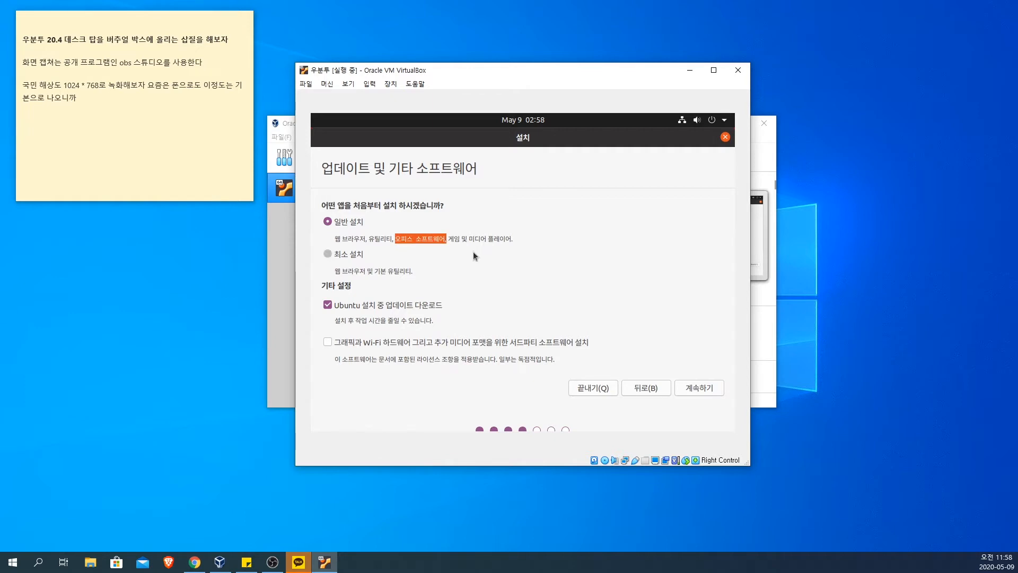
pyautogui.click(439, 251)
pyautogui.click(345, 223)
pyautogui.click(397, 238)
pyautogui.moveTo(395, 239); pyautogui.dragTo(444, 239)
pyautogui.moveTo(448, 239); pyautogui.dragTo(519, 242)
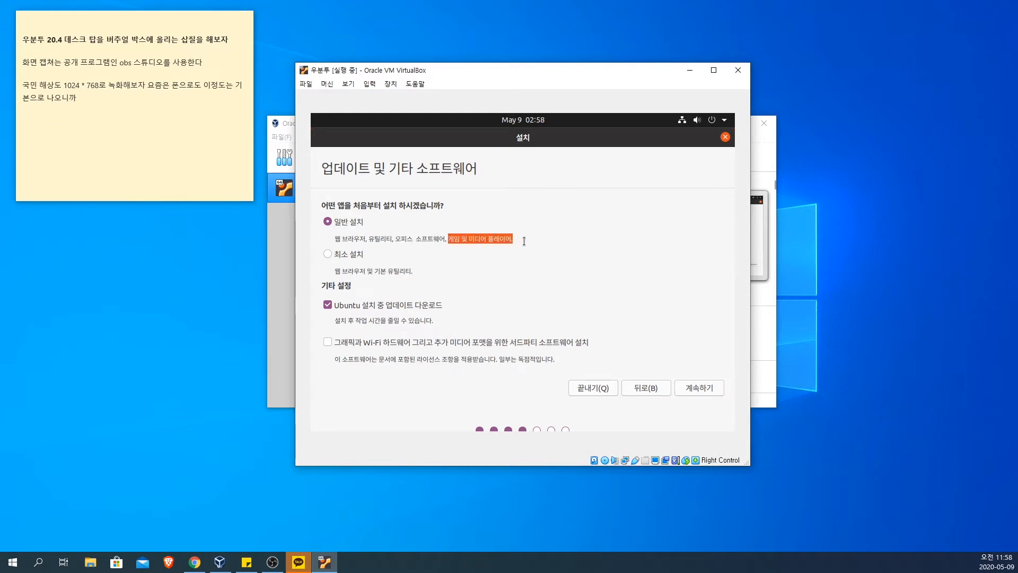
pyautogui.click(521, 243)
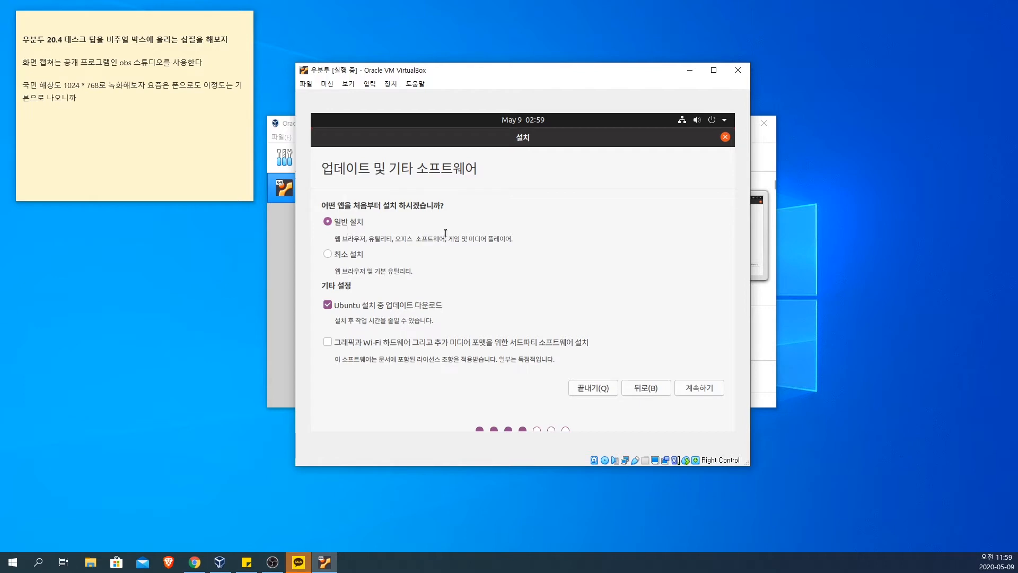
# Step: Highlight and review the full description of the software included in the normal installation
pyautogui.moveTo(536, 241); pyautogui.dragTo(319, 215)
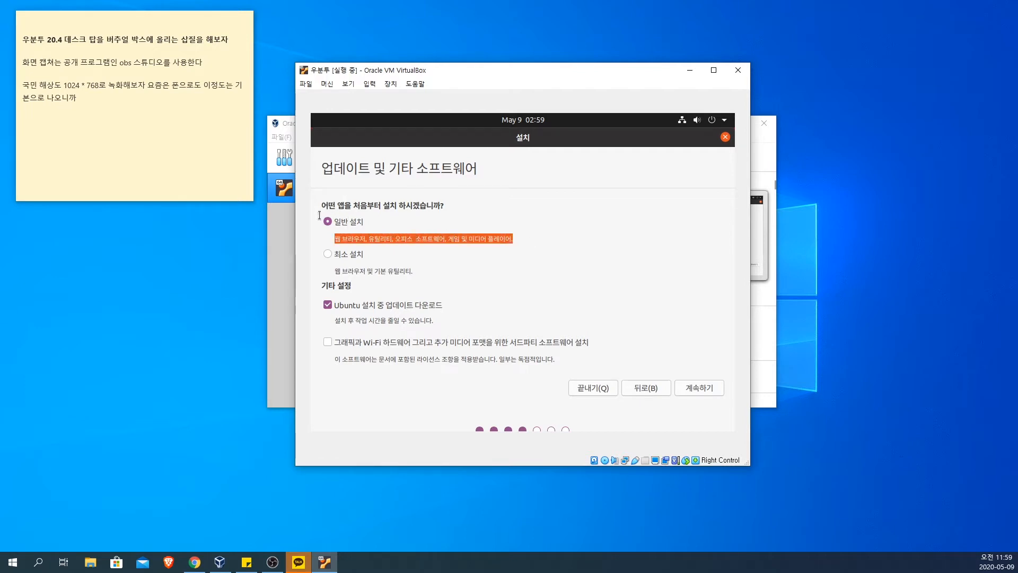
pyautogui.click(570, 244)
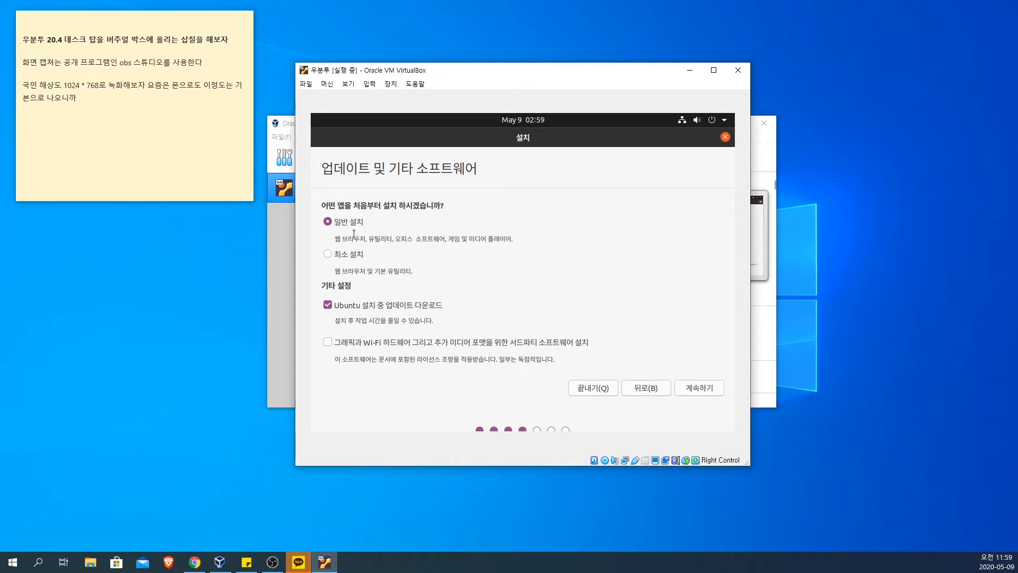
pyautogui.moveTo(342, 239); pyautogui.dragTo(513, 239)
pyautogui.click(533, 239)
pyautogui.tripleClick(477, 239)
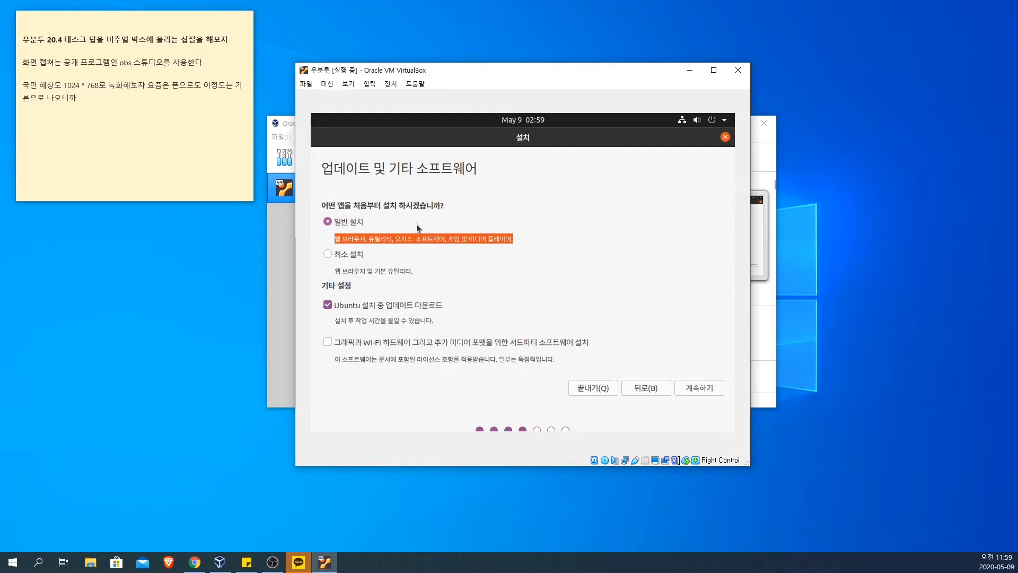
pyautogui.click(527, 254)
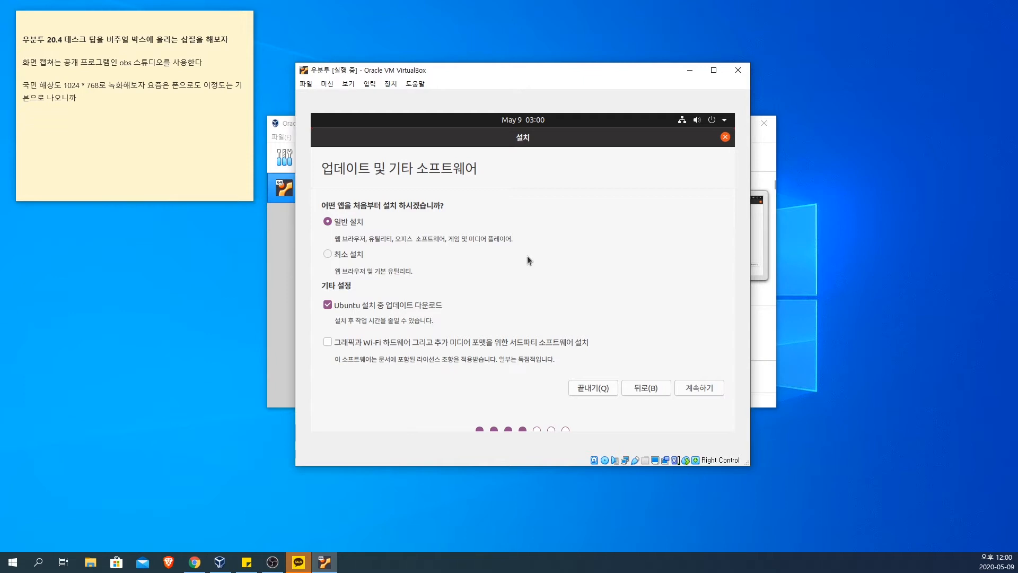
pyautogui.moveTo(520, 239); pyautogui.dragTo(309, 219)
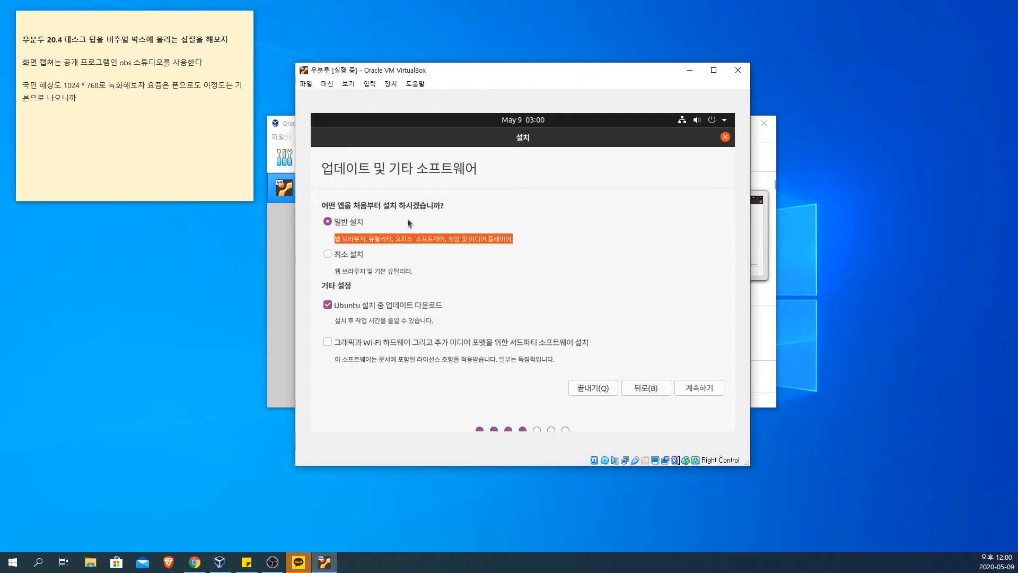
# Step: Try the minimal installation option for comparison and choose the normal installation (일반 설치)
pyautogui.click(328, 253)
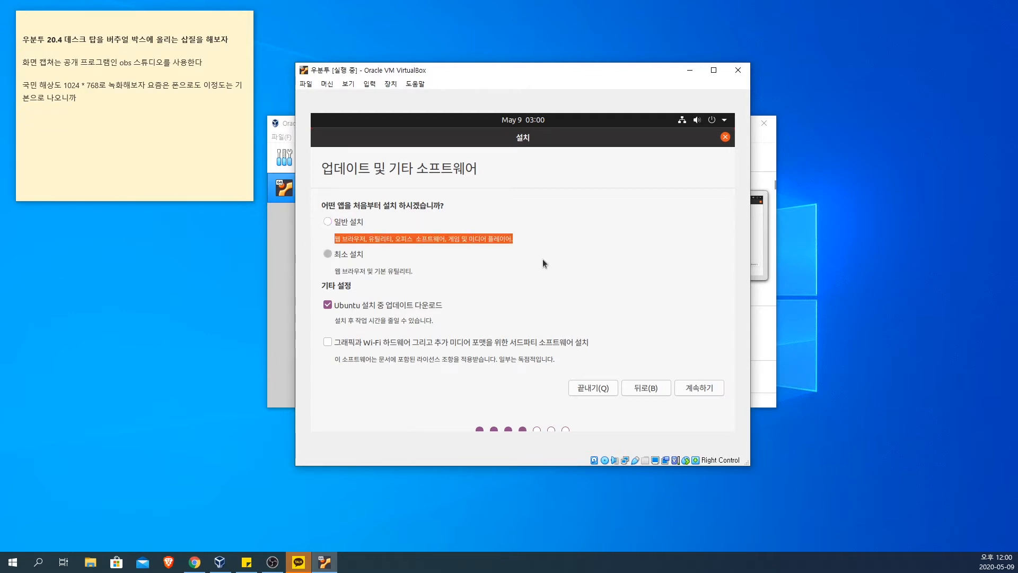
pyautogui.click(350, 221)
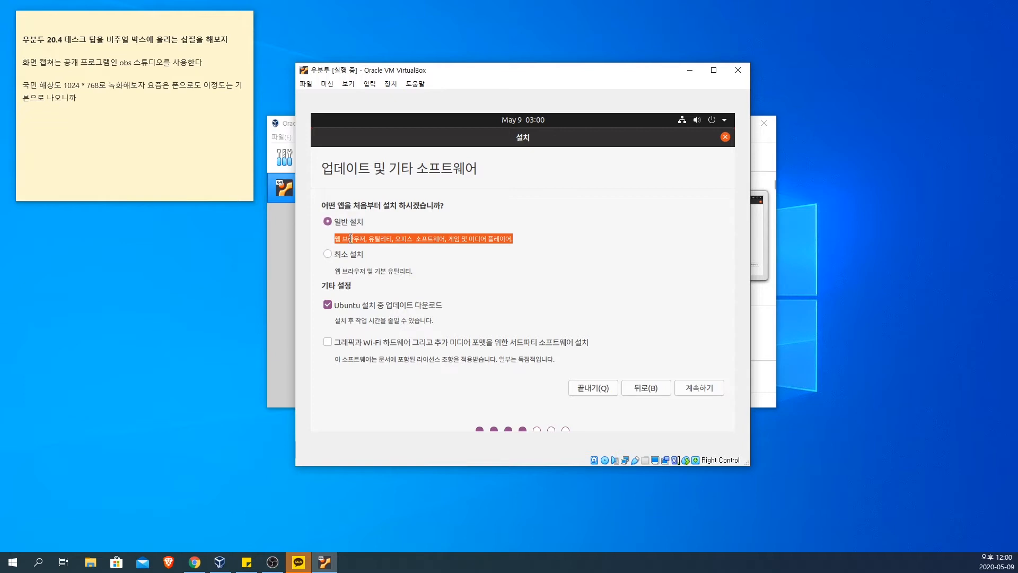
pyautogui.click(534, 258)
pyautogui.click(353, 226)
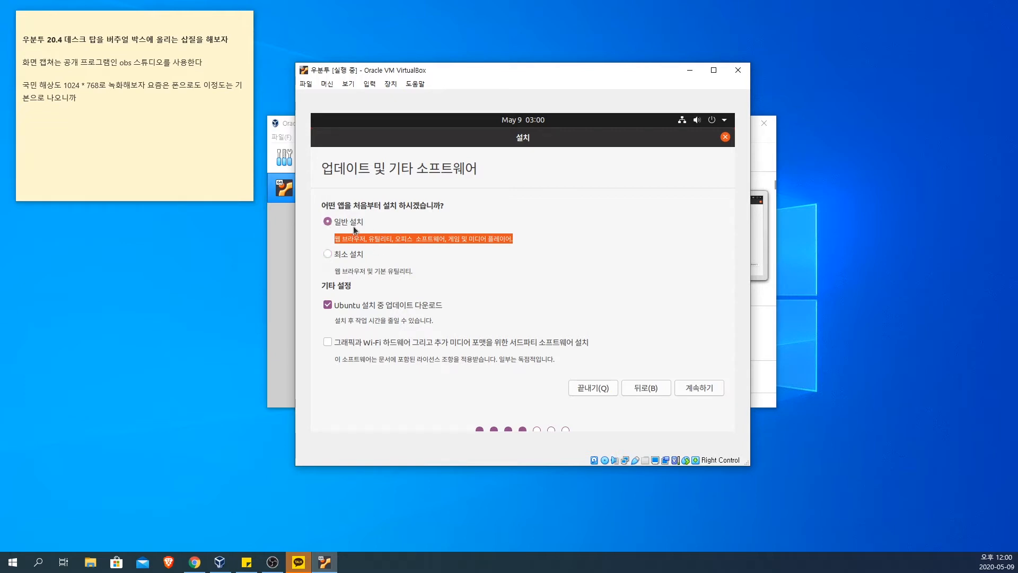
pyautogui.click(354, 259)
pyautogui.click(334, 222)
# Step: Turn off downloading updates during installation, leave third-party software unselected, and continue the installation
pyautogui.click(466, 298)
pyautogui.click(431, 307)
pyautogui.click(385, 305)
pyautogui.click(568, 343)
pyautogui.click(569, 343)
pyautogui.click(345, 345)
pyautogui.click(366, 307)
pyautogui.click(695, 389)
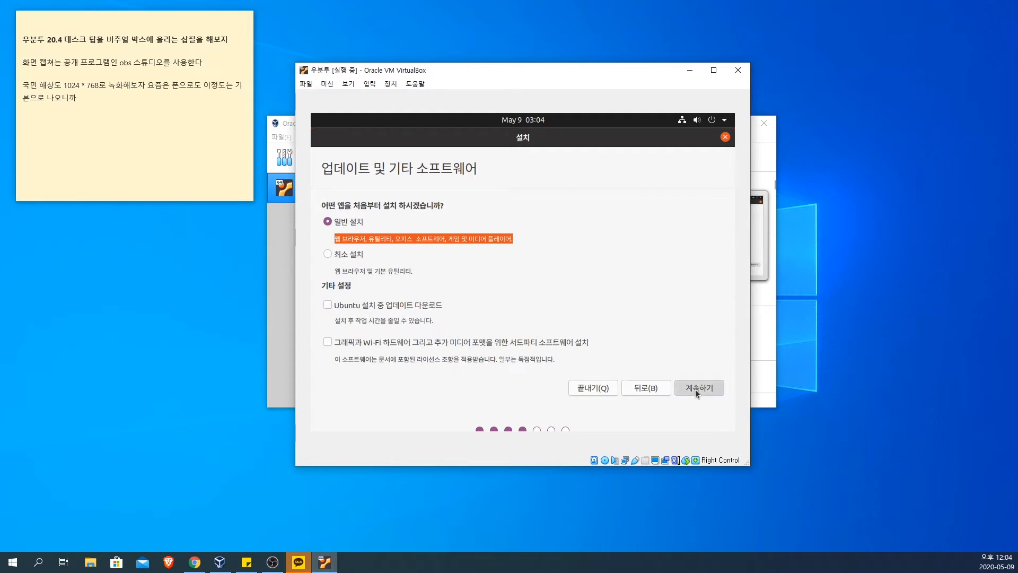
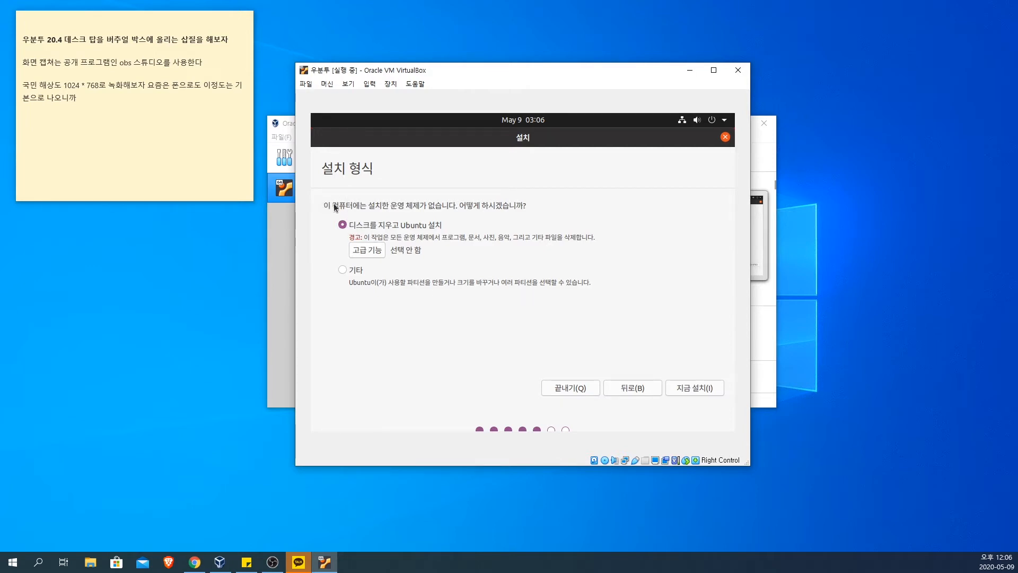
# Step: Highlight and read the installation type question and the description of the 기타 (custom partitioning) option
pyautogui.moveTo(530, 206); pyautogui.dragTo(428, 206)
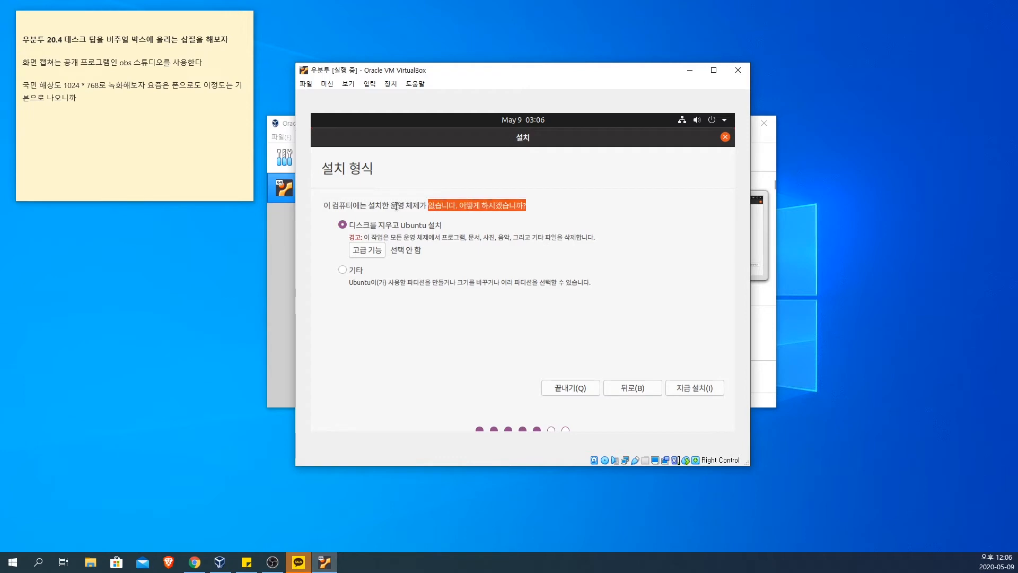
pyautogui.click(393, 206)
pyautogui.moveTo(536, 205); pyautogui.dragTo(325, 205)
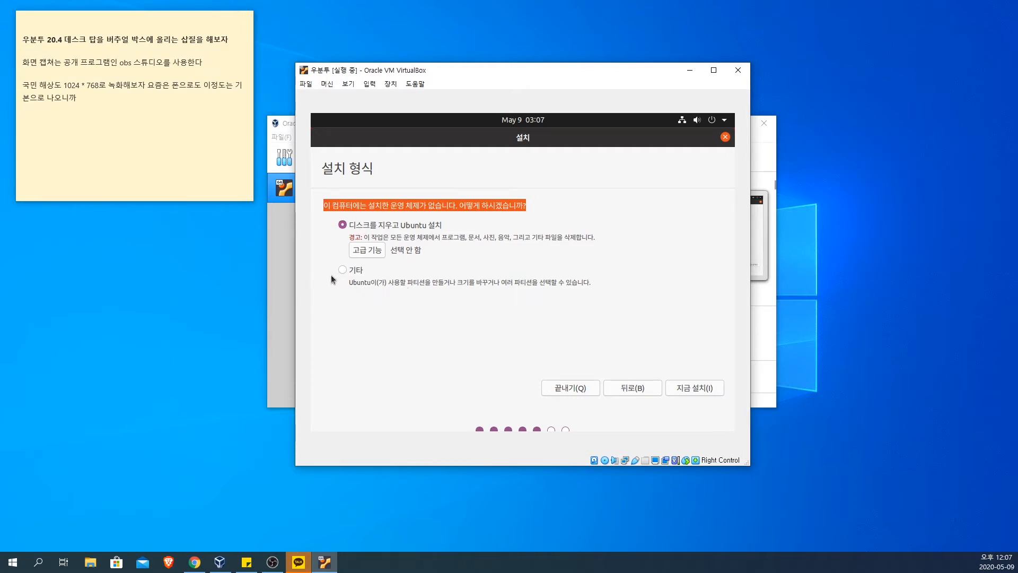
pyautogui.moveTo(513, 283); pyautogui.dragTo(403, 281)
pyautogui.click(402, 281)
pyautogui.moveTo(592, 282); pyautogui.dragTo(349, 282)
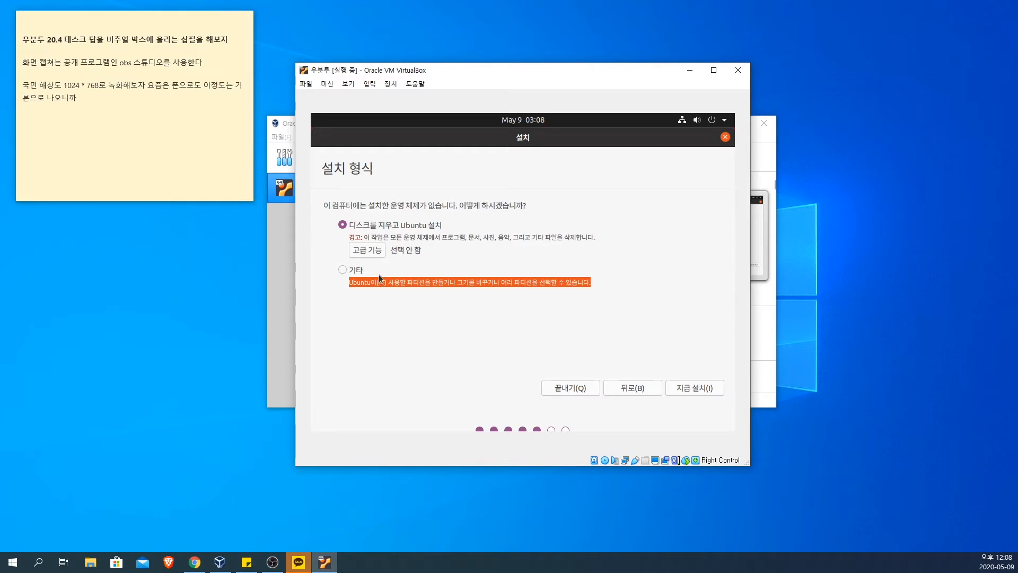
# Step: Choose erasing the disk and installing Ubuntu (디스크를 지우고 Ubuntu 설치), and open its advanced features (고급 기능)
pyautogui.click(455, 265)
pyautogui.click(393, 225)
pyautogui.click(364, 257)
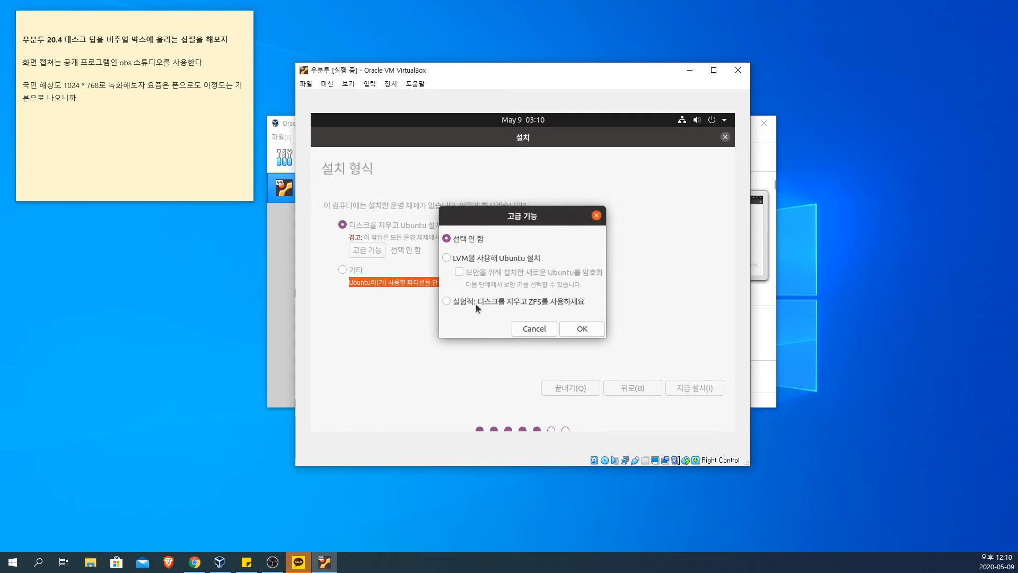
# Step: Switch to Chrome, bring up the ZFS file system concepts article full screen, and enlarge its text for reading
pyautogui.click(196, 562)
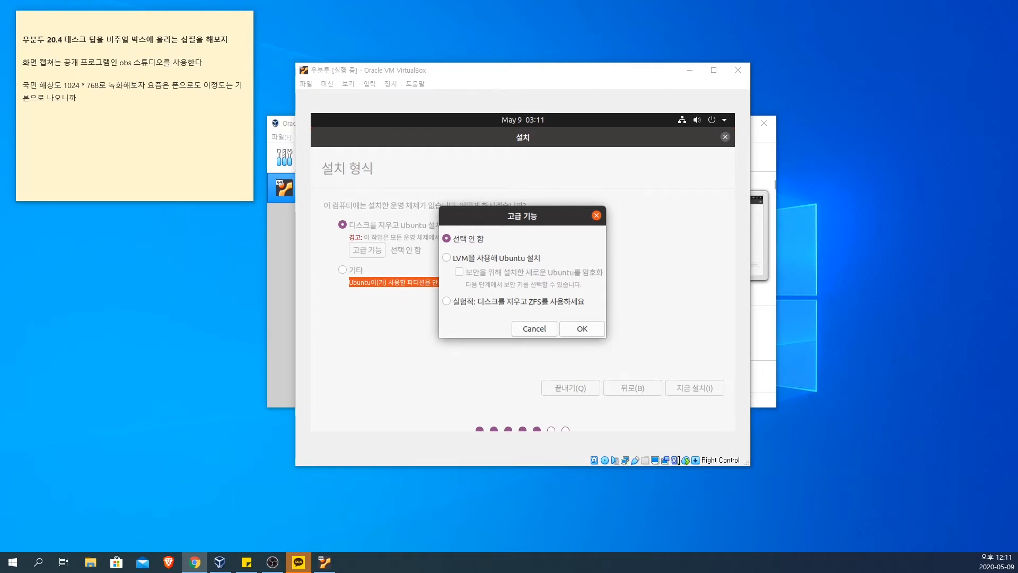
pyautogui.moveTo(0, 71); pyautogui.dragTo(772, 2)
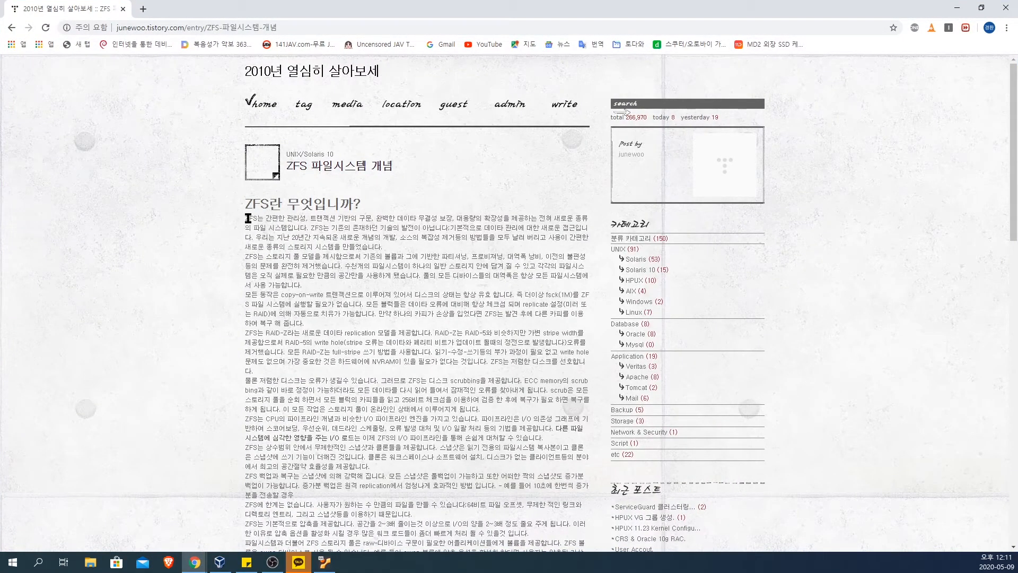
pyautogui.moveTo(247, 218); pyautogui.dragTo(317, 218)
pyautogui.click(354, 218)
pyautogui.moveTo(336, 154); pyautogui.dragTo(192, 156)
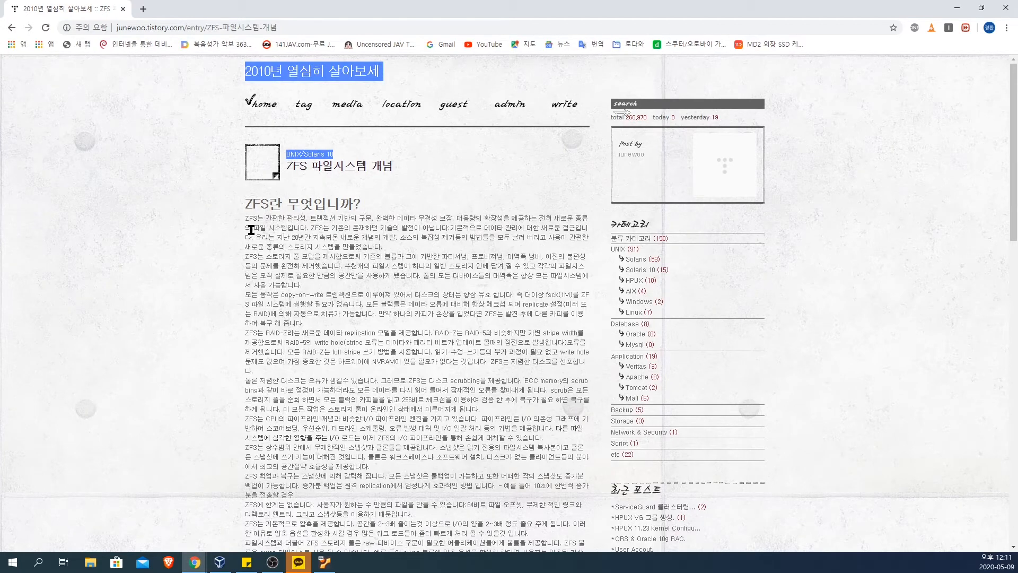
pyautogui.scroll(2, 326, 323)
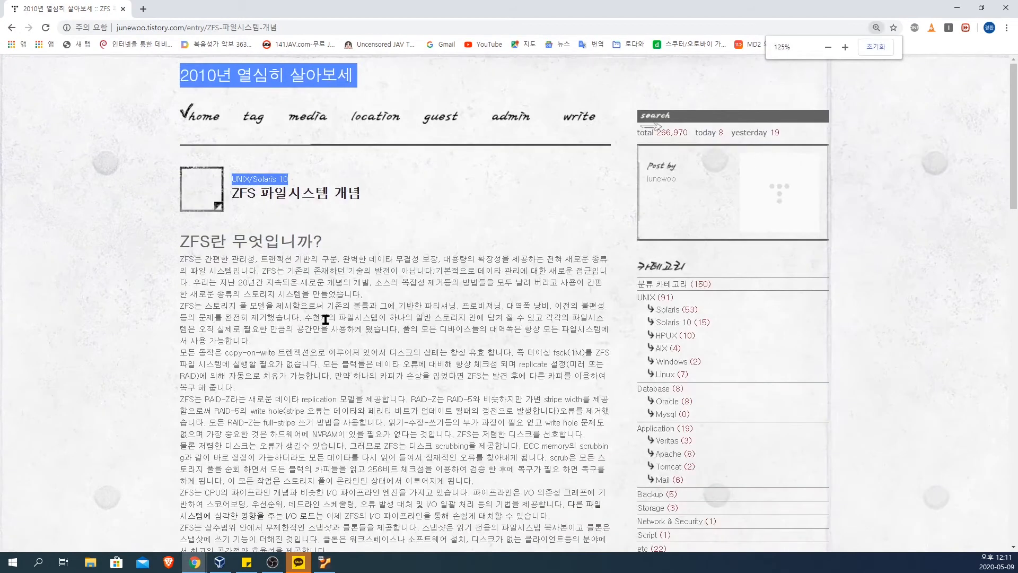
pyautogui.scroll(1, 325, 319)
pyautogui.scroll(-2, 329, 318)
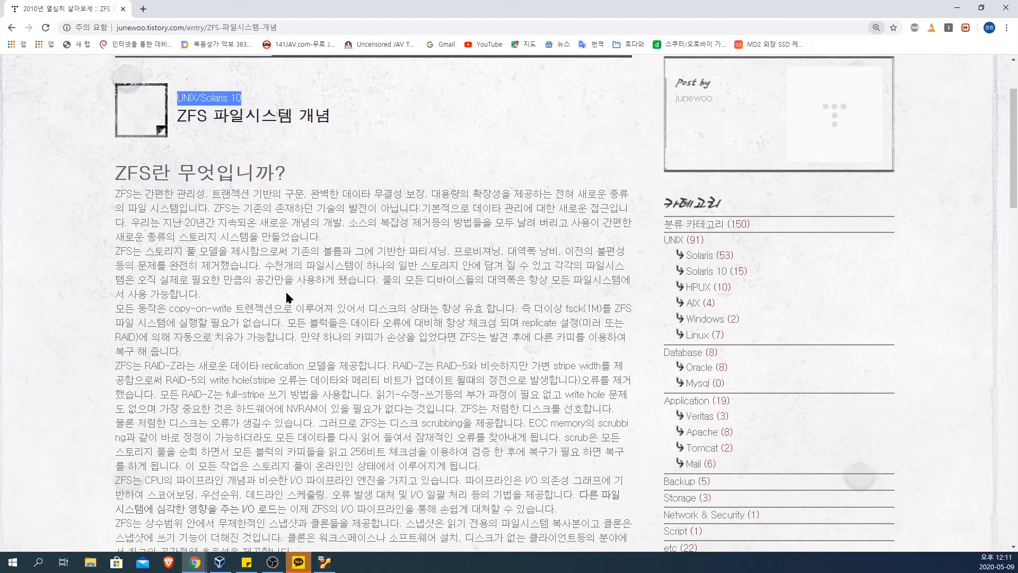
# Step: Highlight and read the article's opening sentences on ZFS's simple management, transactions, data integrity and scalability
pyautogui.moveTo(154, 194); pyautogui.dragTo(593, 205)
pyautogui.click(244, 194)
pyautogui.click(303, 197)
pyautogui.click(443, 199)
pyautogui.click(509, 202)
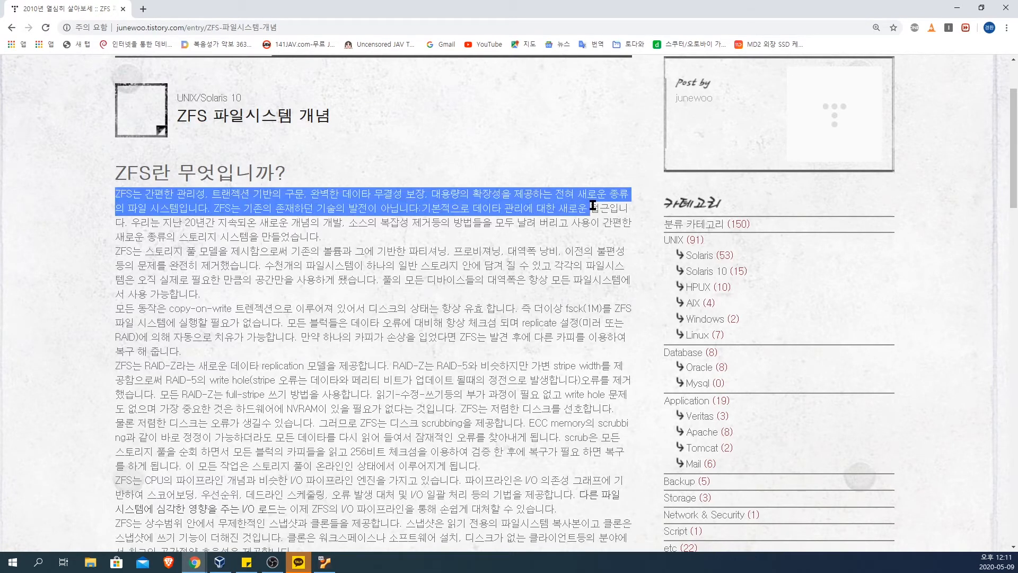
pyautogui.click(329, 224)
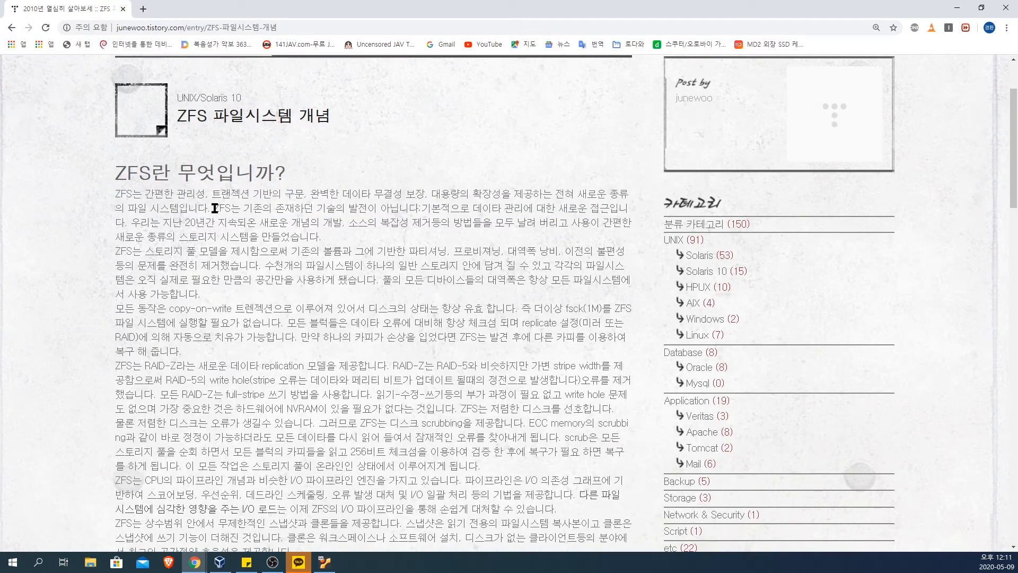
# Step: Highlight and read the statements that ZFS is not an evolution of existing technology but a new approach to data management
pyautogui.moveTo(214, 208); pyautogui.dragTo(278, 207)
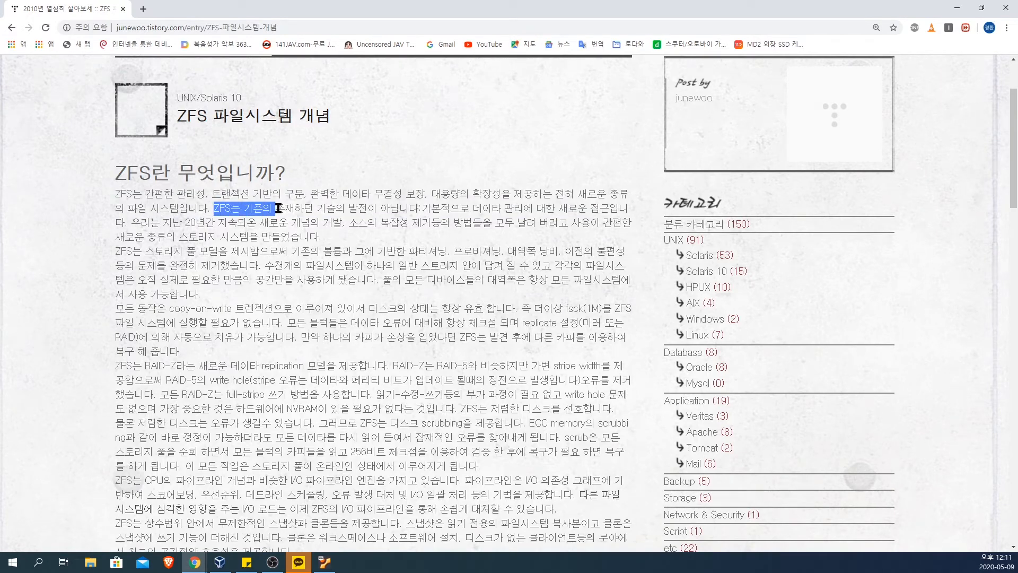
pyautogui.click(350, 223)
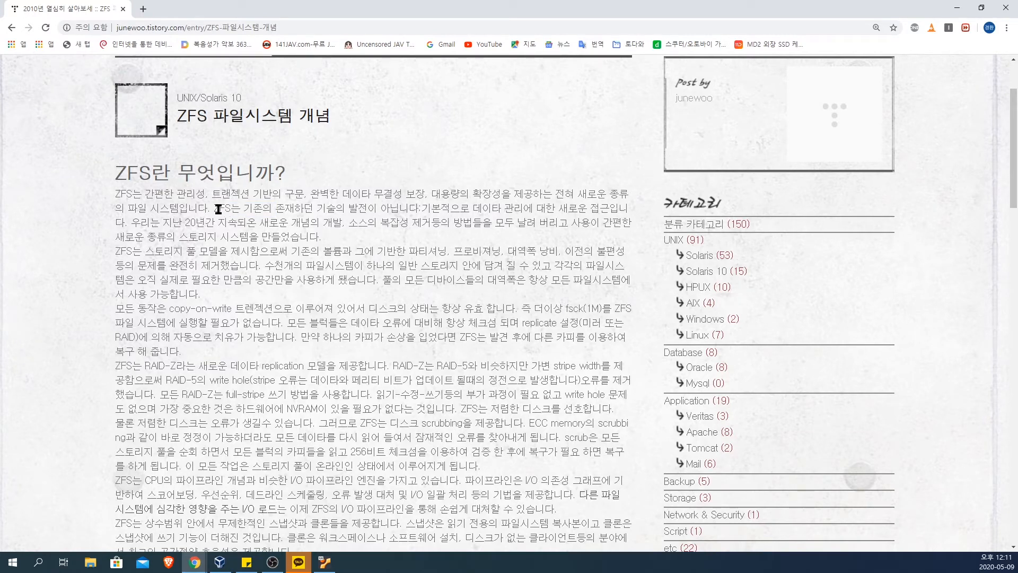
pyautogui.moveTo(215, 208); pyautogui.dragTo(422, 217)
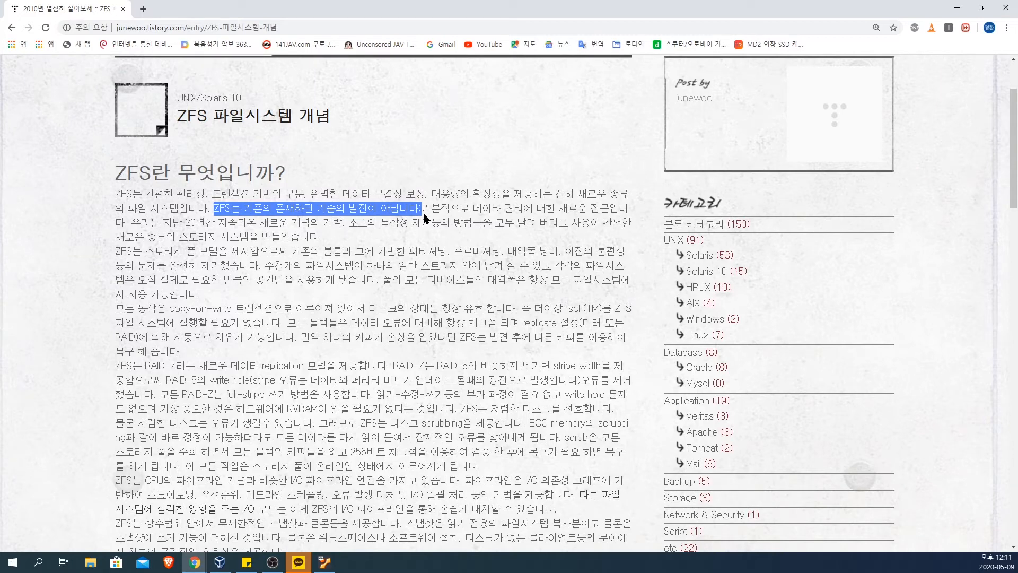
pyautogui.click(430, 233)
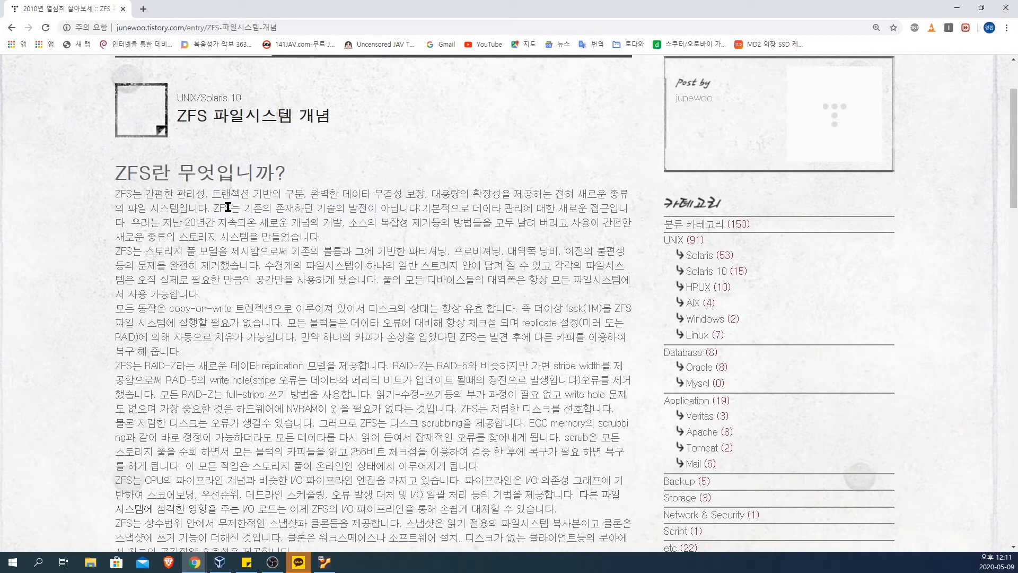
pyautogui.moveTo(220, 210); pyautogui.dragTo(447, 230)
pyautogui.click(432, 212)
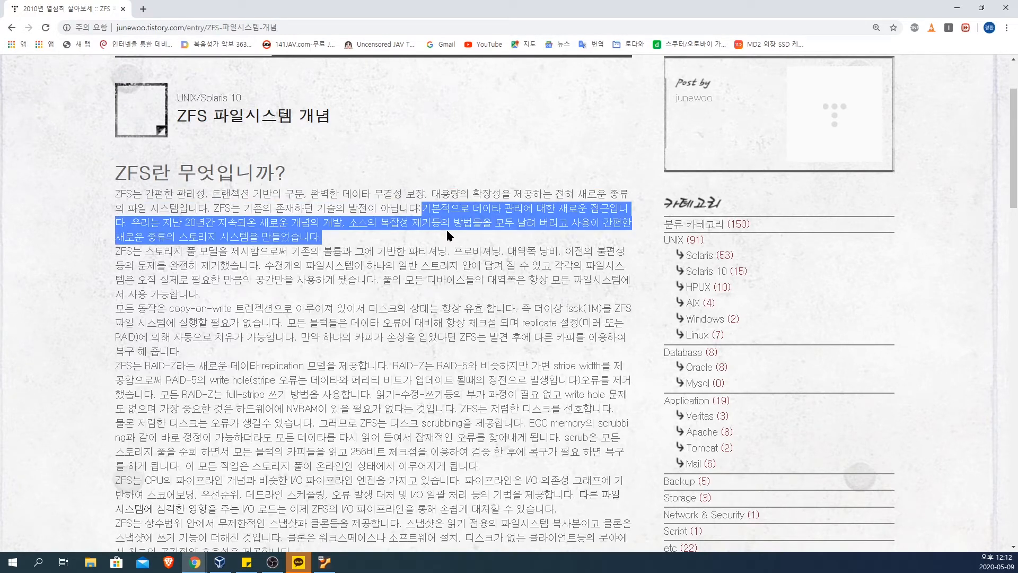
pyautogui.click(393, 237)
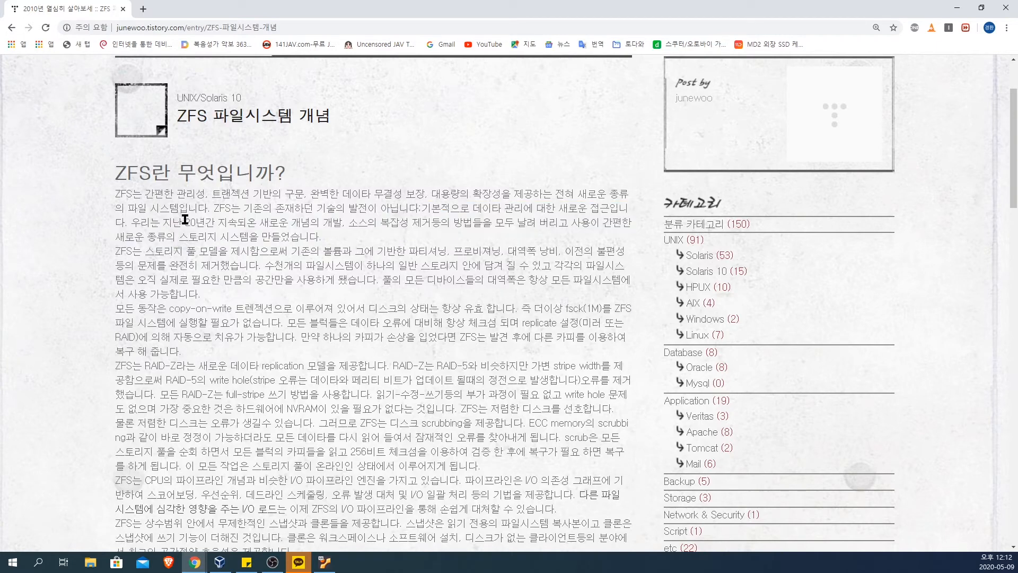
# Step: Highlight and read the sentence about 20 years of development and creating an easy-to-use new kind of storage system
pyautogui.moveTo(186, 221); pyautogui.dragTo(320, 236)
pyautogui.click(342, 238)
pyautogui.moveTo(141, 223); pyautogui.dragTo(582, 235)
pyautogui.click(484, 224)
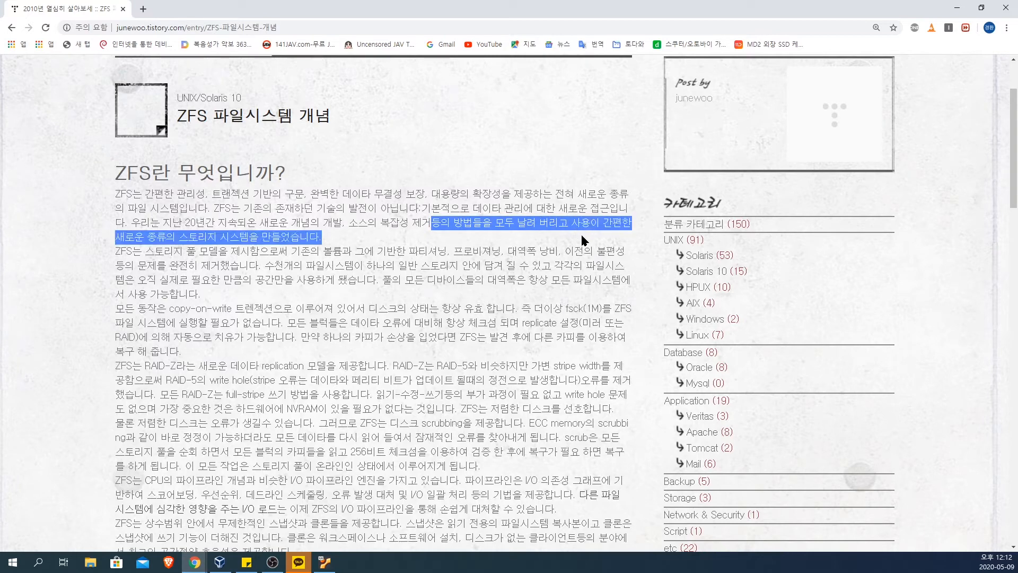
pyautogui.click(212, 253)
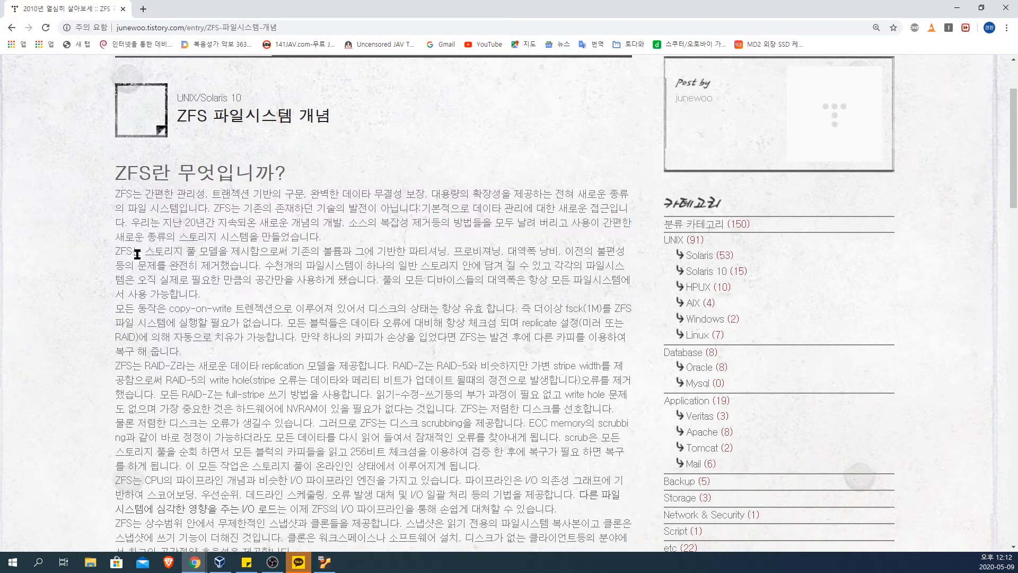
# Step: Highlight and read the paragraph on the ZFS storage pool model, its space usage and bandwidth shared by all file systems
pyautogui.moveTo(116, 251); pyautogui.dragTo(426, 256)
pyautogui.click(449, 265)
pyautogui.moveTo(343, 223); pyautogui.dragTo(425, 226)
pyautogui.click(424, 287)
pyautogui.scroll(-2, 371, 265)
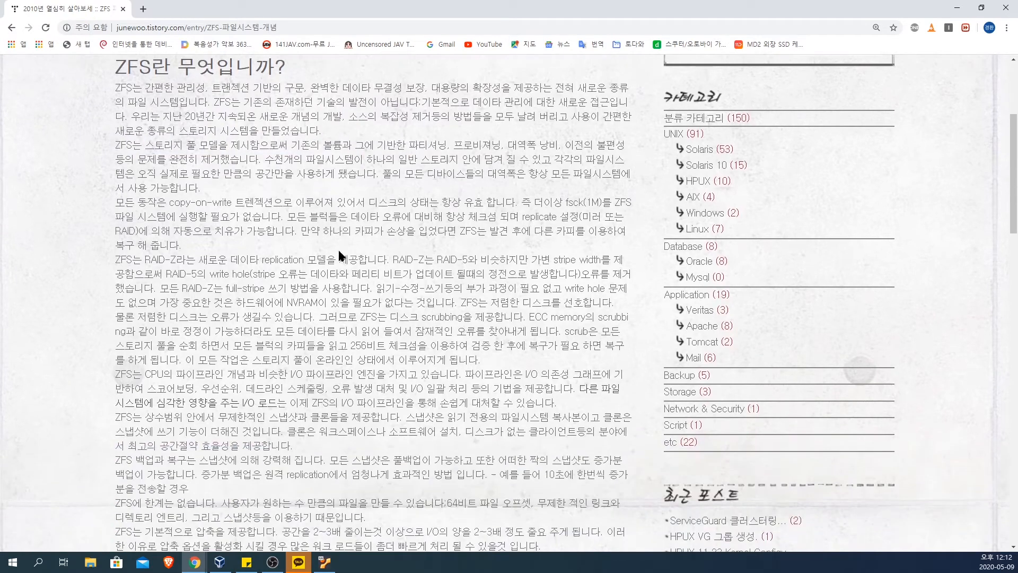
pyautogui.scroll(1, 350, 231)
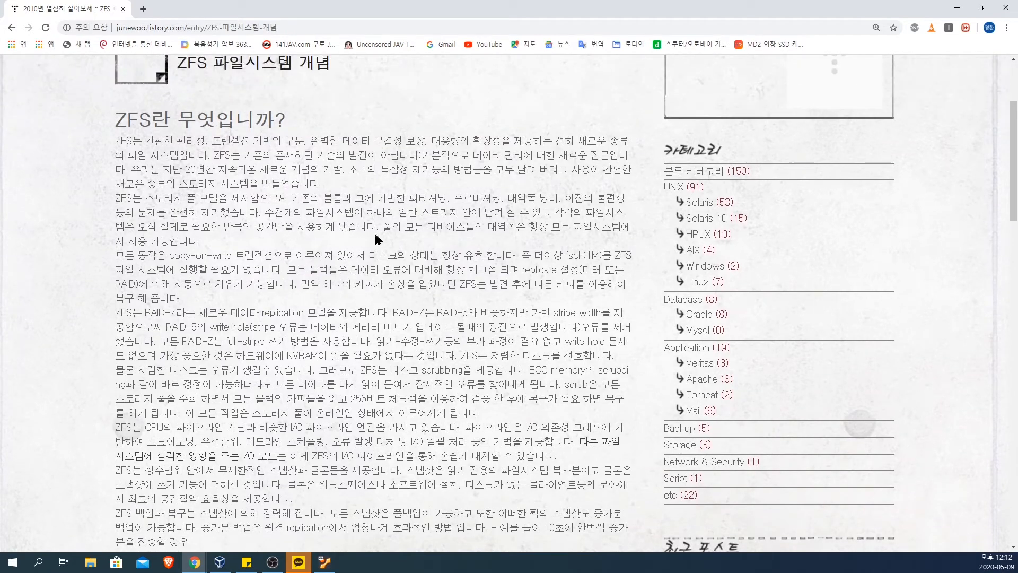
pyautogui.moveTo(382, 227); pyautogui.dragTo(383, 238)
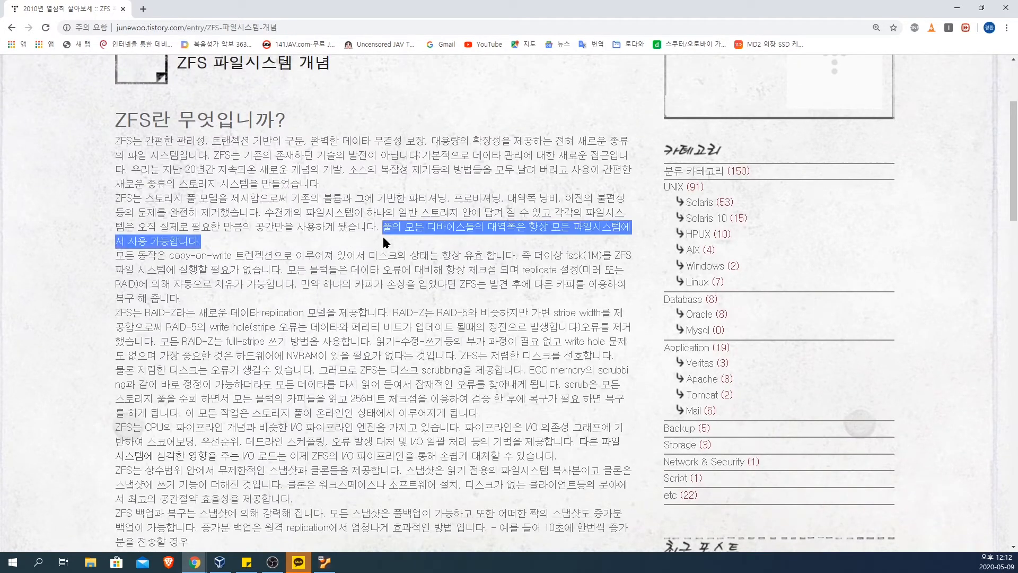
pyautogui.click(383, 234)
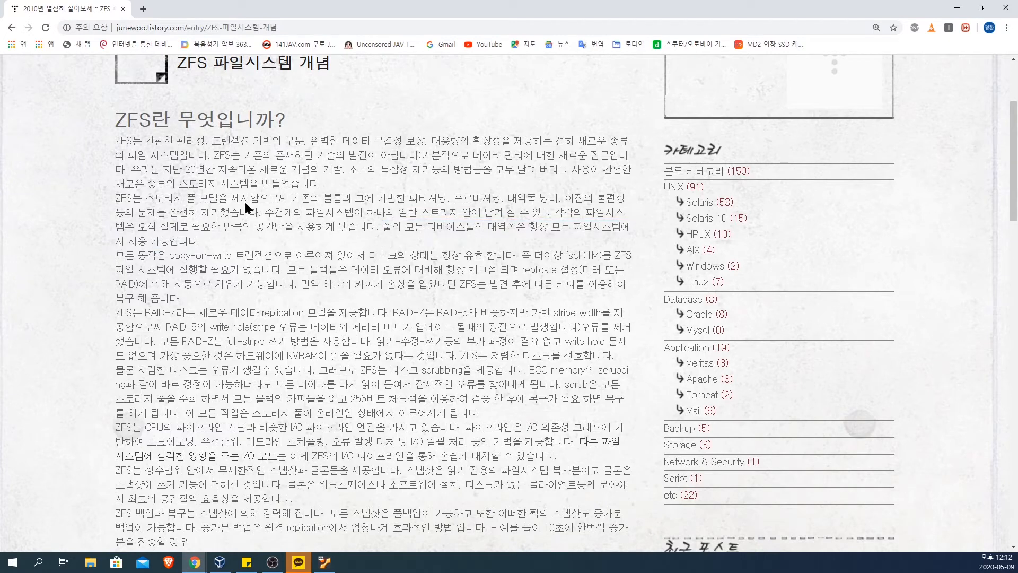
pyautogui.moveTo(132, 201); pyautogui.dragTo(418, 241)
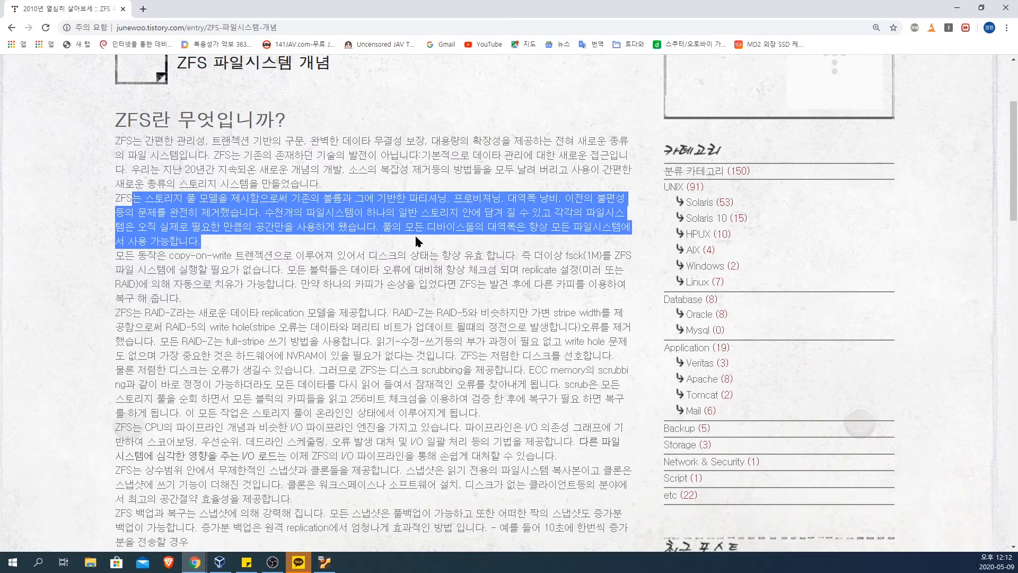
pyautogui.click(416, 236)
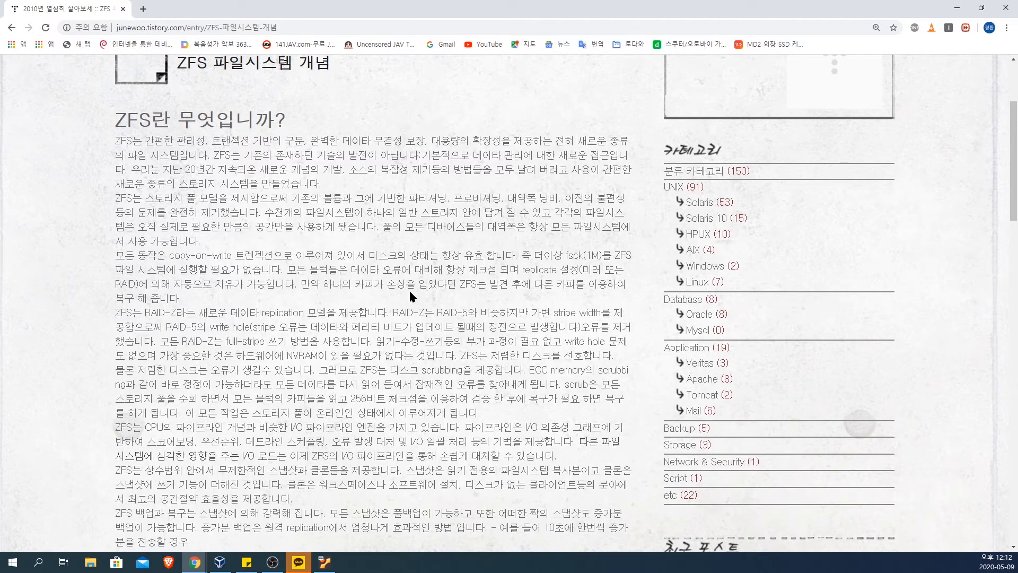
# Step: Highlight and read the sentences on block checksums, replicate settings and automatic recovery from a damaged copy
pyautogui.moveTo(517, 256); pyautogui.dragTo(542, 297)
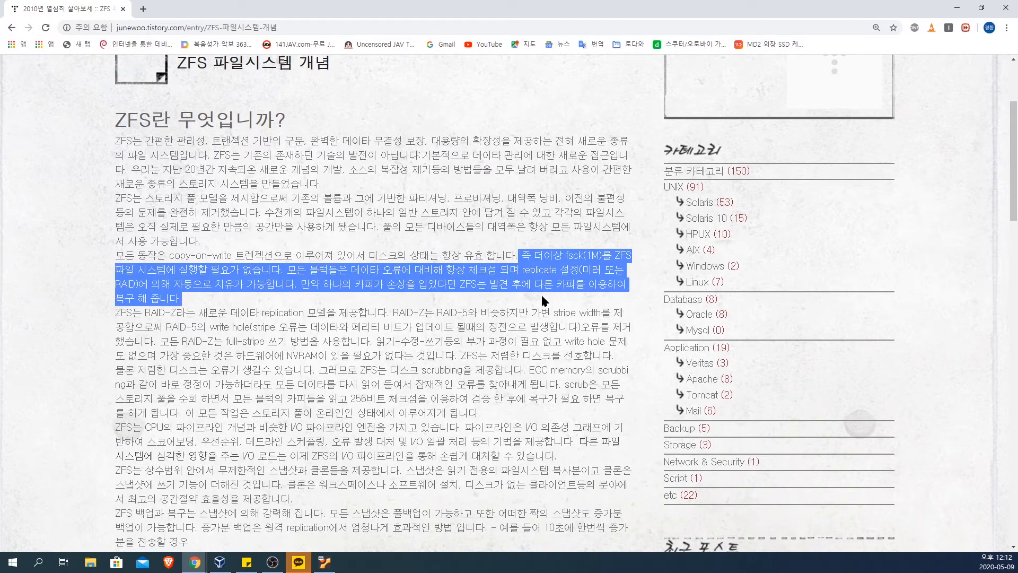
pyautogui.click(541, 294)
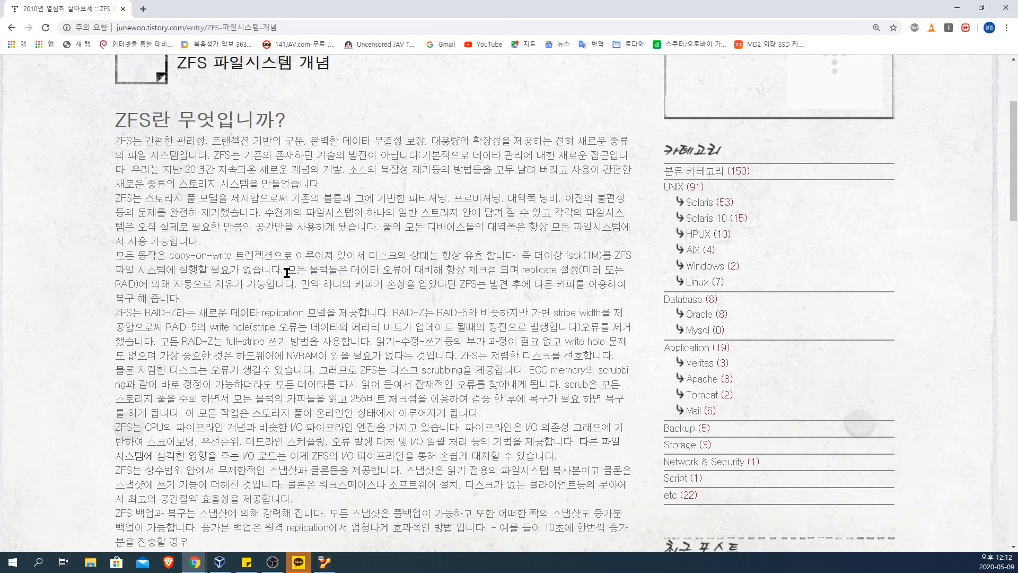
pyautogui.moveTo(286, 270); pyautogui.dragTo(354, 308)
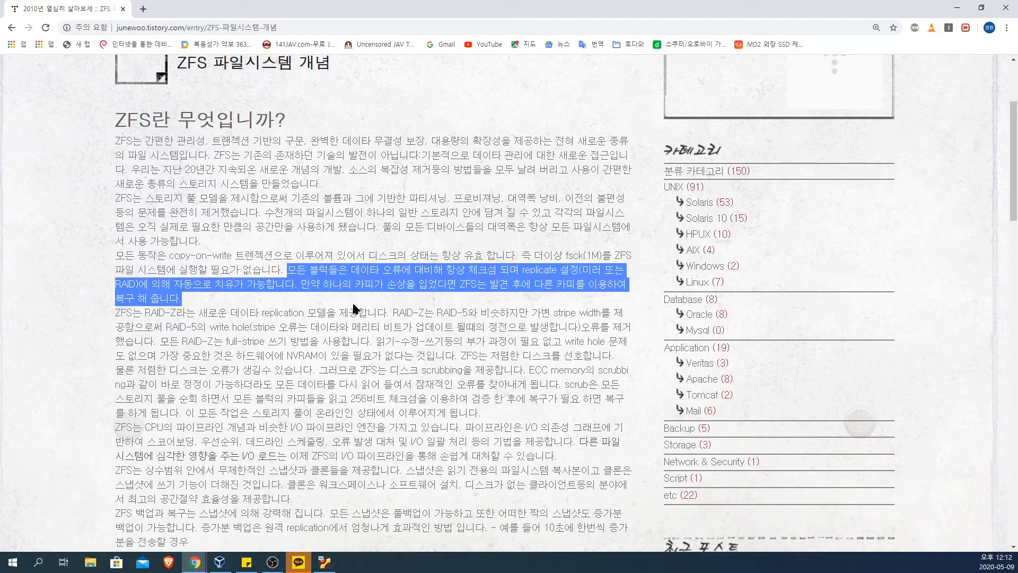
pyautogui.click(354, 308)
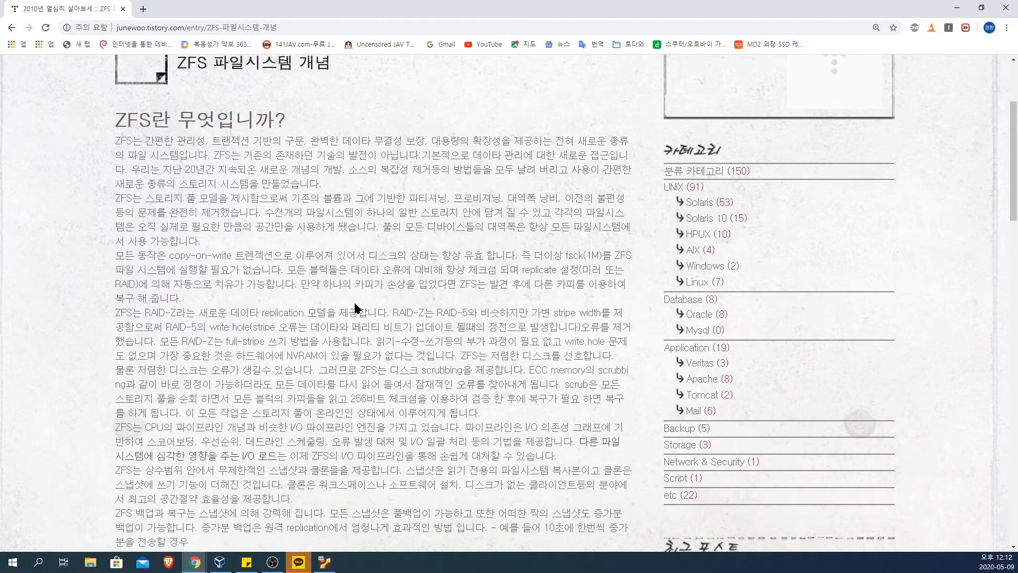
# Step: Highlight and read the statements on copy-on-write transactions and on fsck(1M) being unnecessary for ZFS file systems
pyautogui.moveTo(157, 255); pyautogui.dragTo(246, 265)
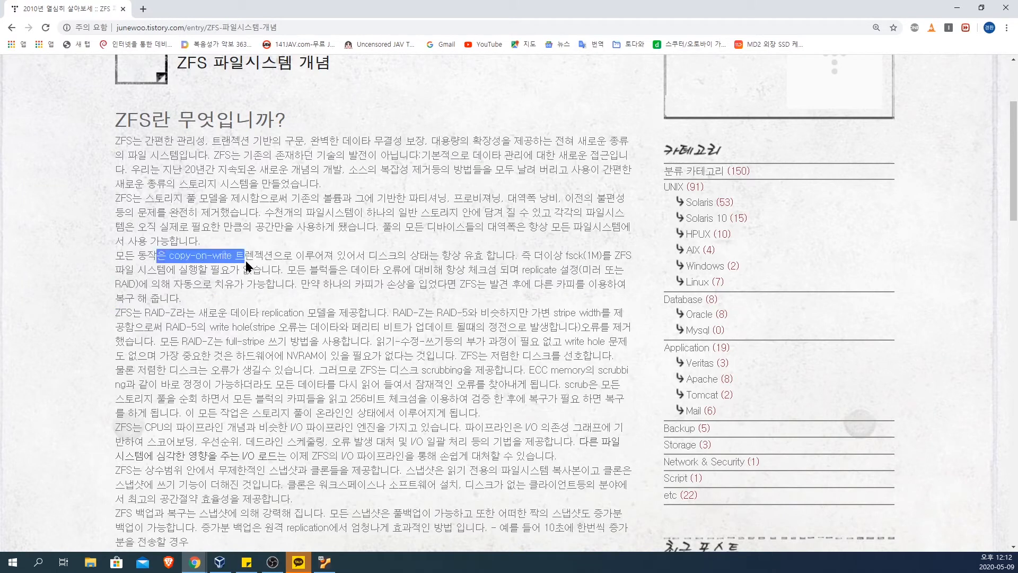
pyautogui.click(293, 255)
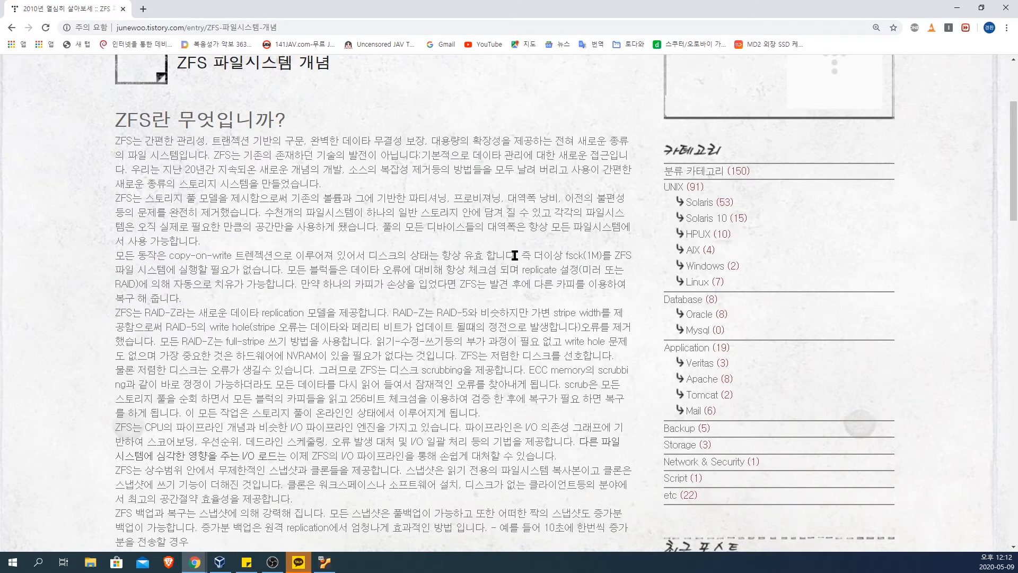
pyautogui.moveTo(514, 255); pyautogui.dragTo(627, 254)
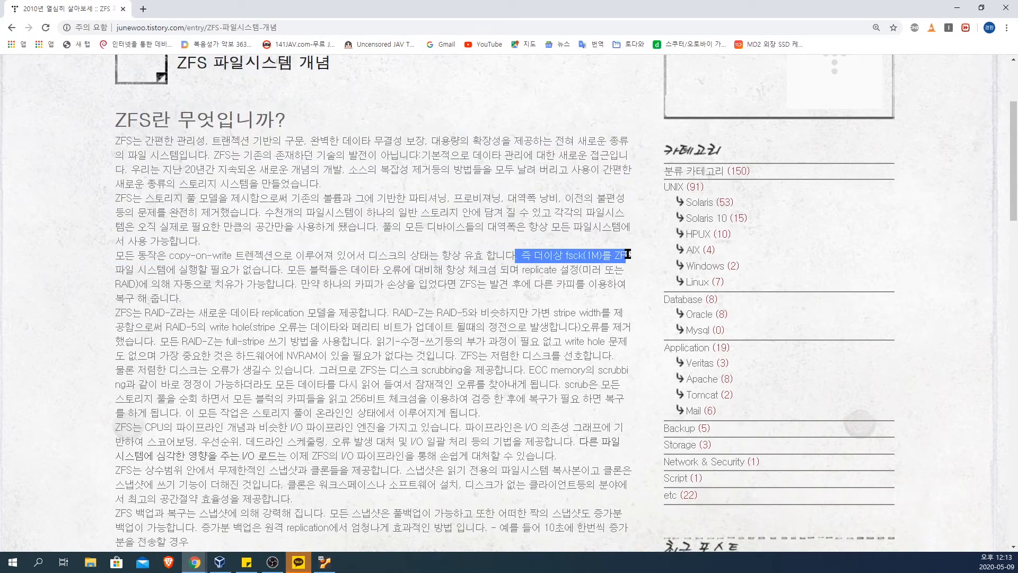
pyautogui.click(154, 274)
pyautogui.moveTo(280, 269); pyautogui.dragTo(161, 269)
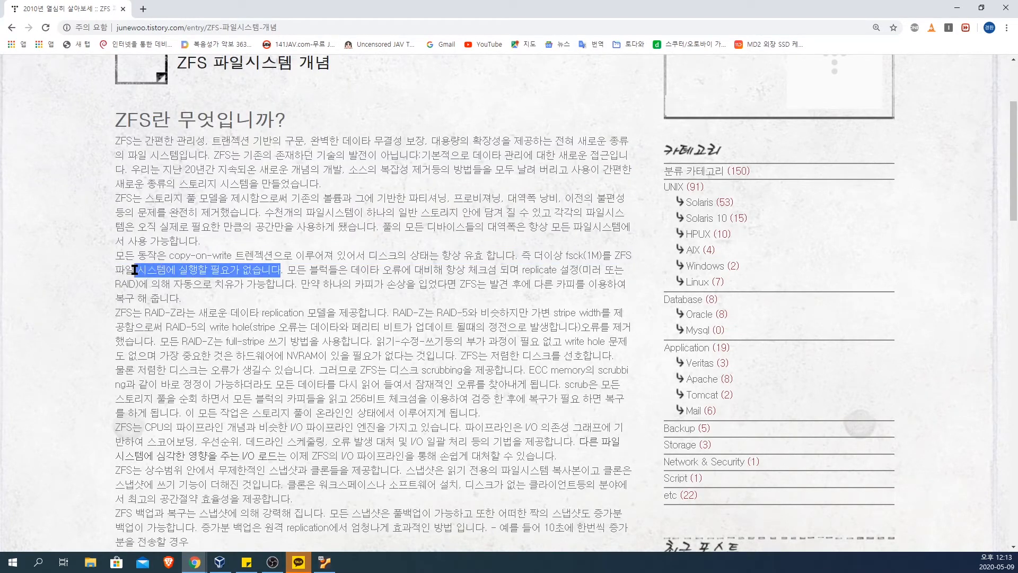
pyautogui.click(499, 269)
pyautogui.moveTo(532, 255); pyautogui.dragTo(608, 255)
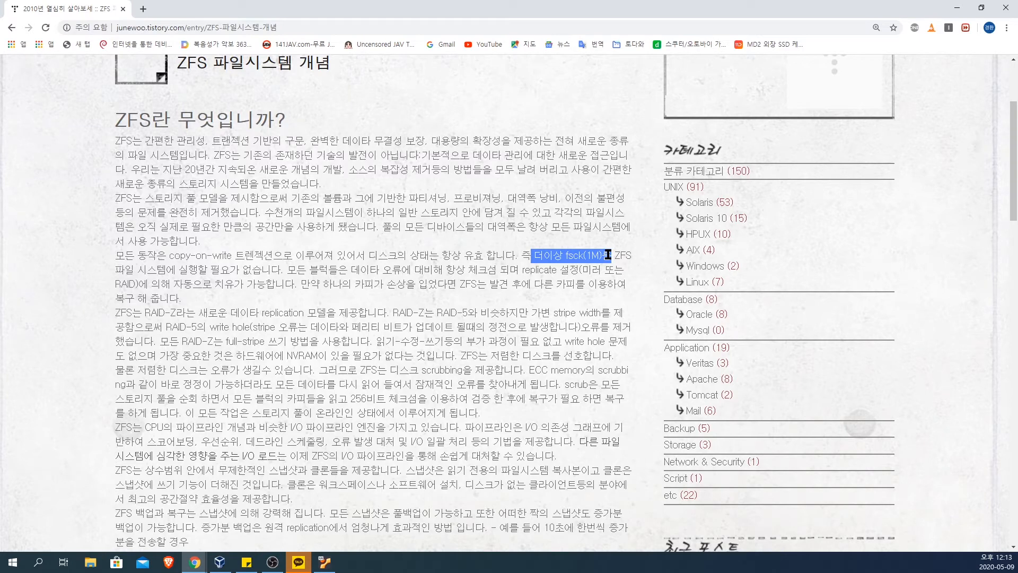
pyautogui.click(262, 271)
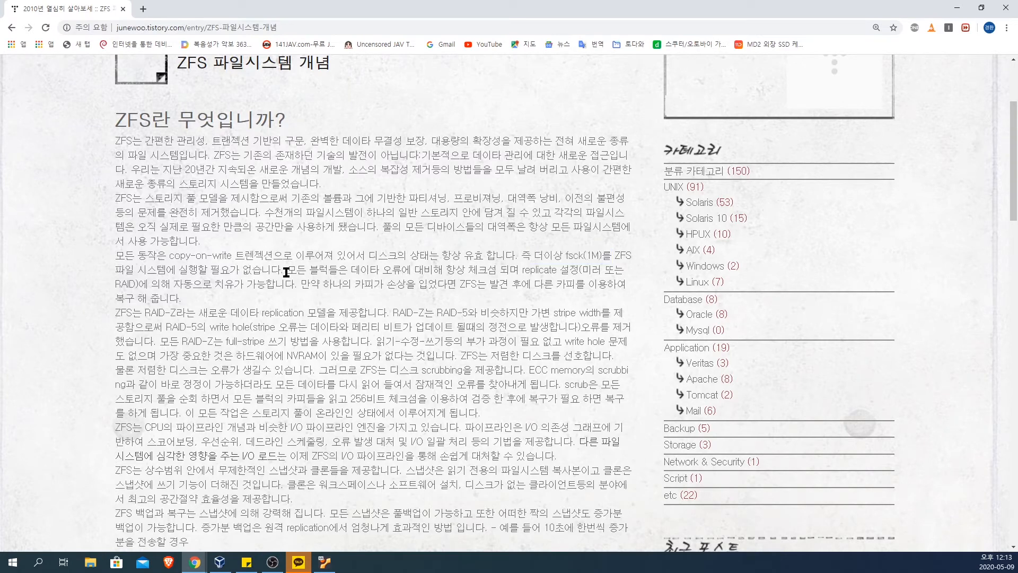
# Step: Highlight and reread the sentence on copy-on-write transactions, focusing on the clause about the disk state always being valid
pyautogui.moveTo(287, 272); pyautogui.dragTo(121, 257)
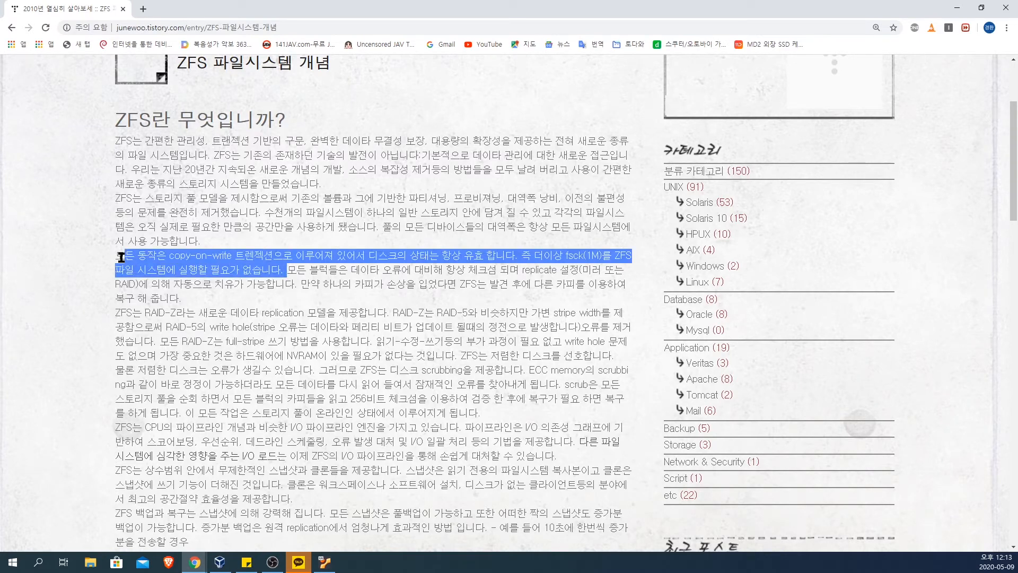
pyautogui.moveTo(356, 255); pyautogui.dragTo(518, 255)
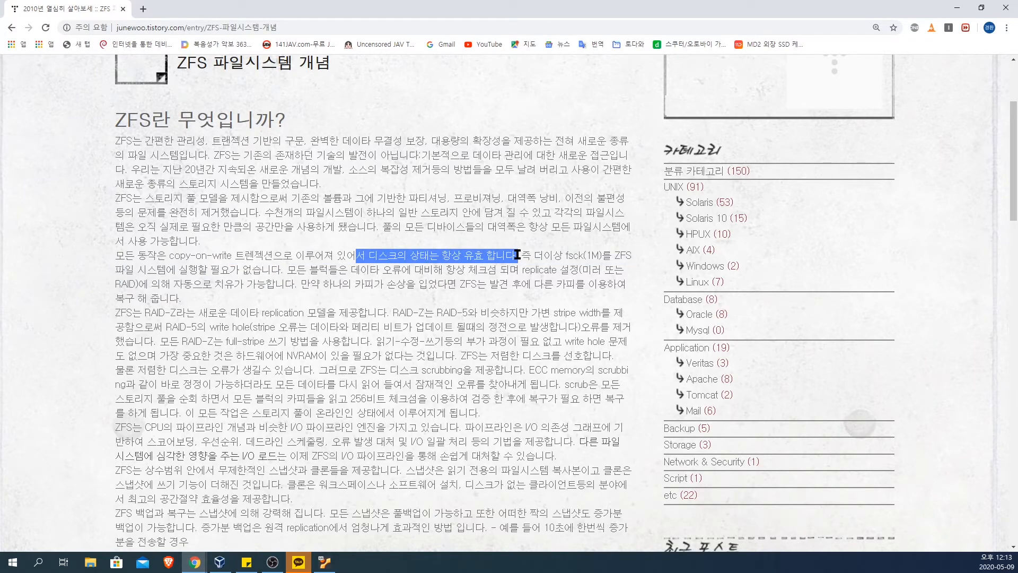
pyautogui.click(425, 304)
# Step: Highlight and reread the sentences on block checksums, automatic healing through replicate settings, and restoring a damaged copy from another copy
pyautogui.moveTo(285, 271); pyautogui.dragTo(625, 294)
pyautogui.click(546, 272)
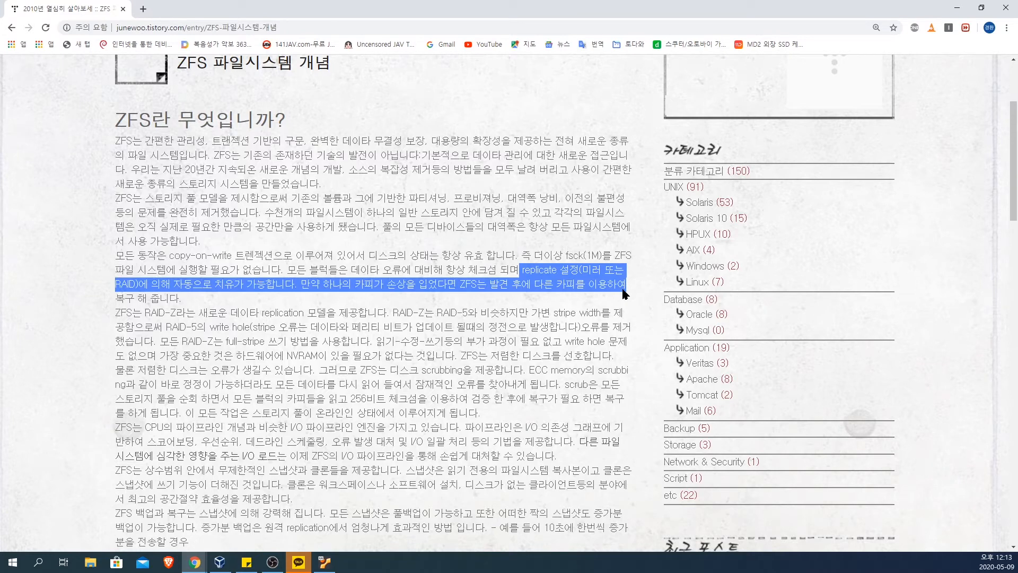
pyautogui.click(322, 291)
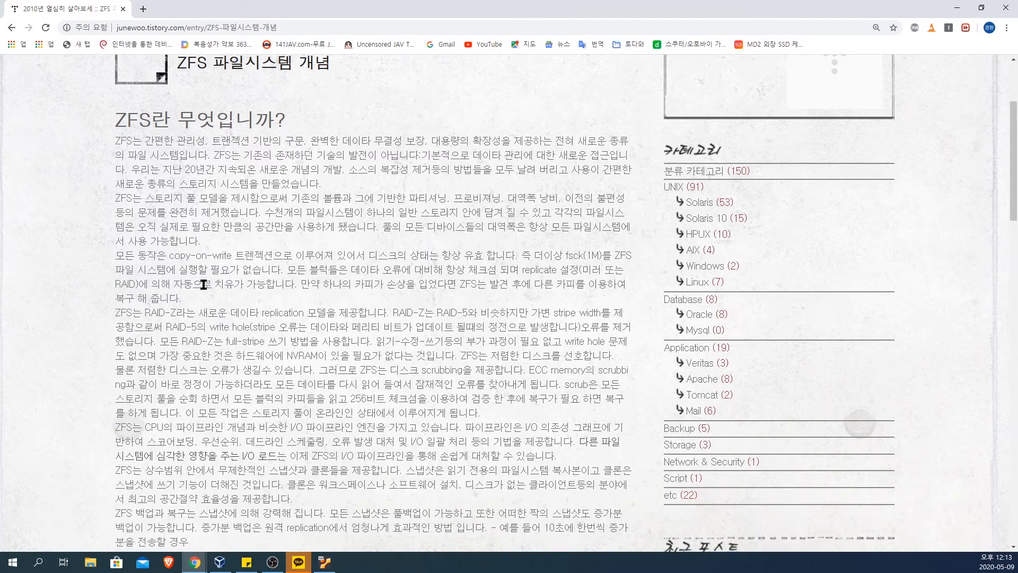
pyautogui.moveTo(149, 285); pyautogui.dragTo(311, 296)
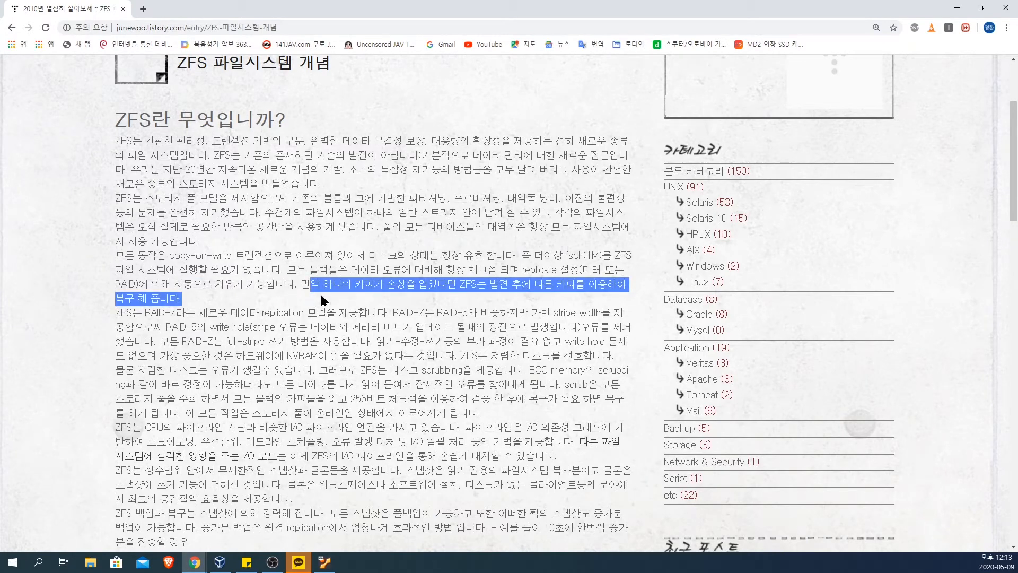
pyautogui.click(496, 284)
pyautogui.moveTo(498, 283); pyautogui.dragTo(501, 303)
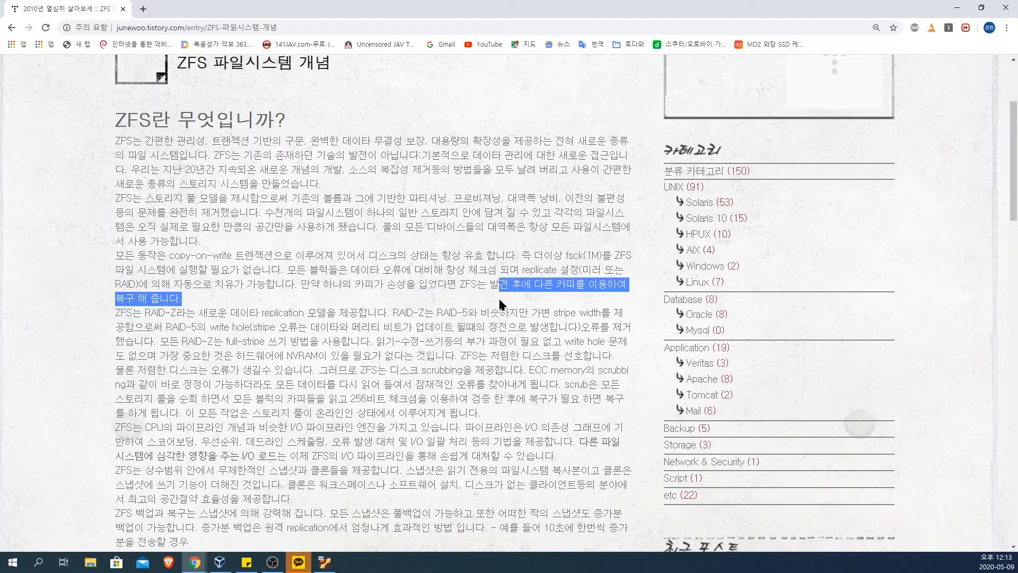
pyautogui.click(258, 300)
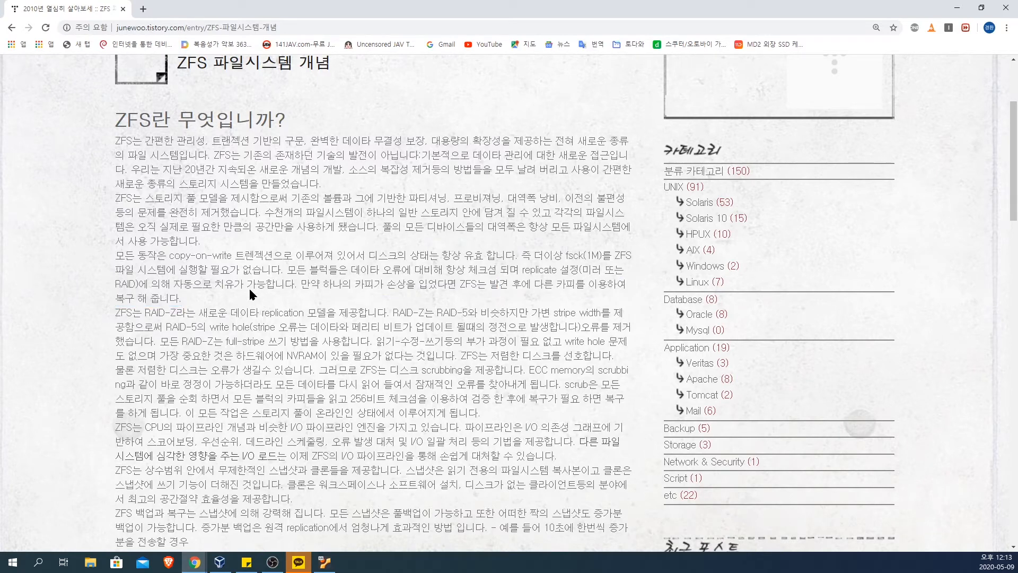
# Step: Highlight and read the paragraphs on the RAID-Z replication model, full-stripe writes and disk scrubbing
pyautogui.moveTo(132, 315); pyautogui.dragTo(621, 356)
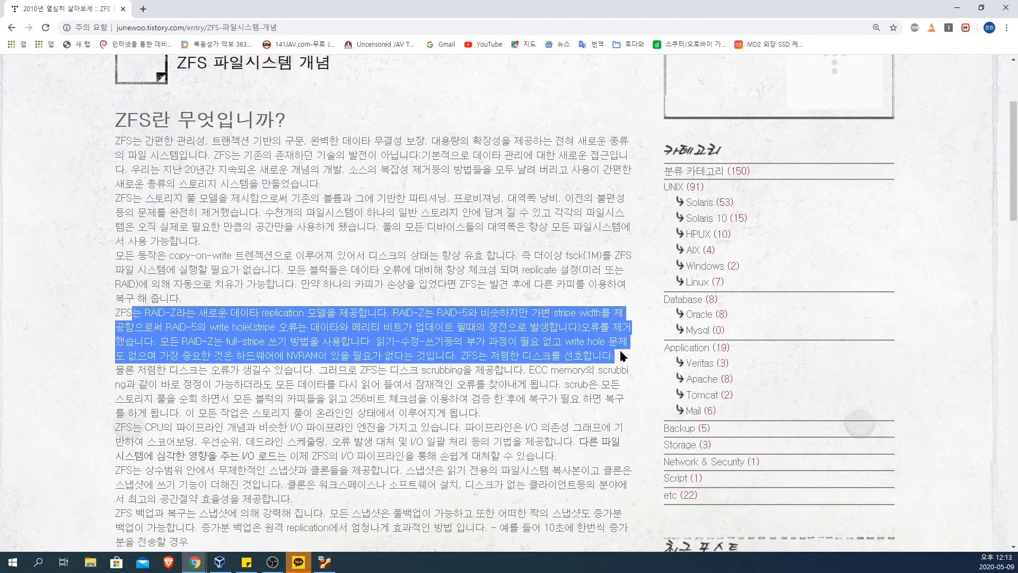
pyautogui.scroll(-1, 531, 386)
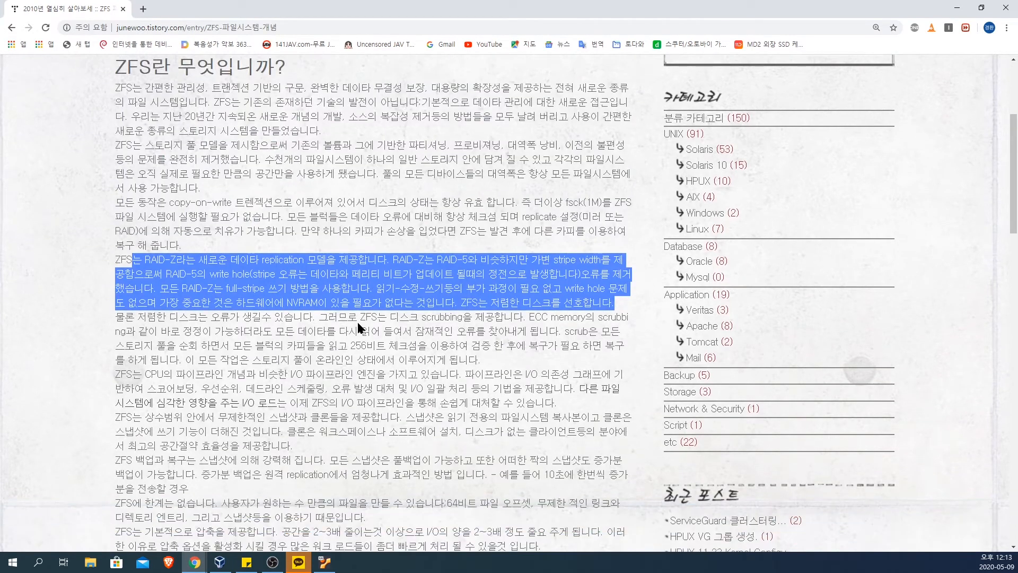
pyautogui.click(357, 323)
pyautogui.moveTo(153, 289); pyautogui.dragTo(427, 362)
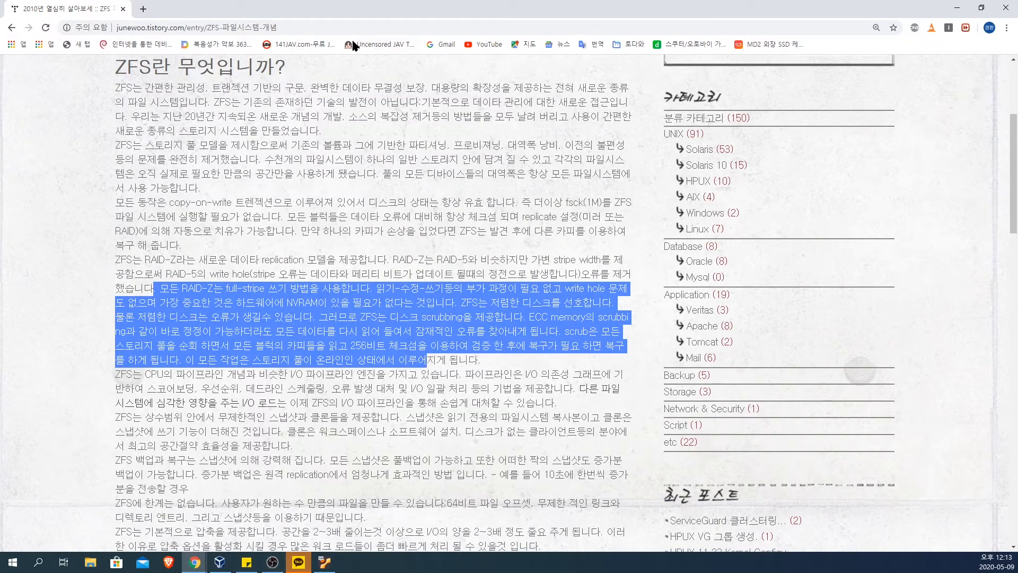
# Step: Switch to the sticky note and add the line "ZFS 파일 시스템이 실험적으로 추가되었다."
pyautogui.click(258, 562)
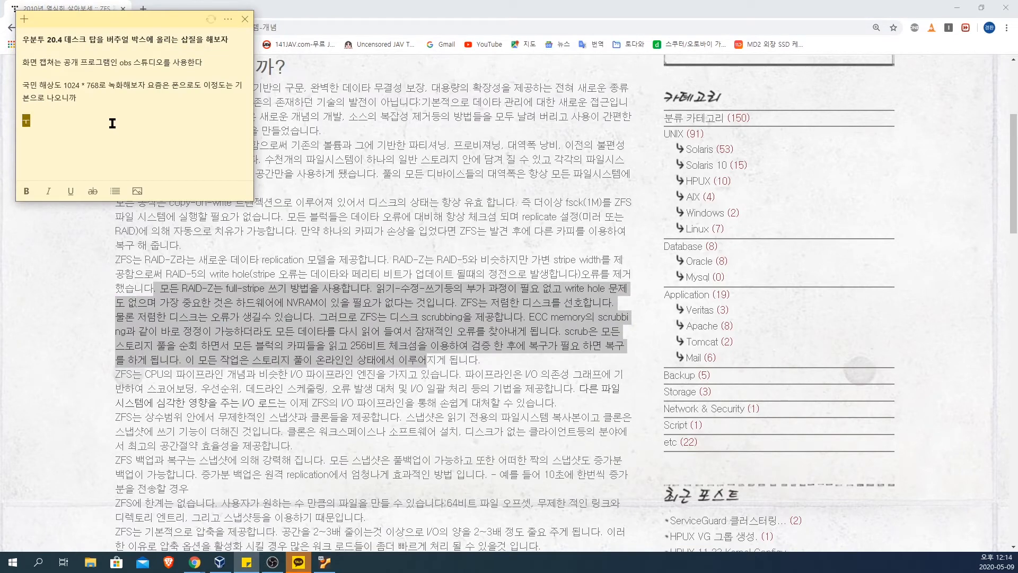
pyautogui.write('ZF')
pyautogui.write('S 파일 시')
pyautogui.write('스템이 시')
pyautogui.write('ㄹ험저')
pyautogui.write('ㄱ으로 추가되어')
pyautogui.write('ㅆ다.')
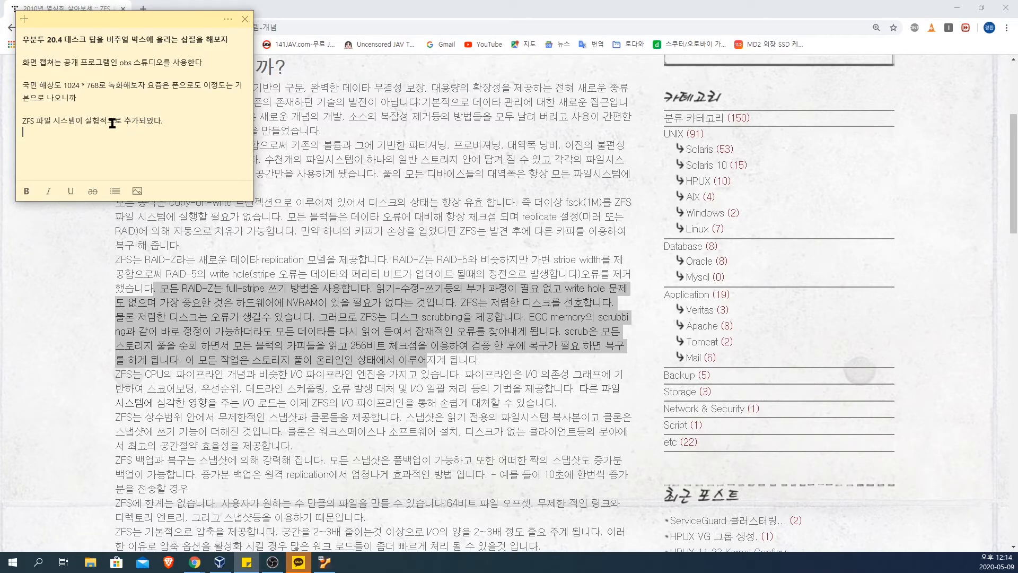
# Step: Make the note's line about the ZFS file system being added experimentally bold
pyautogui.click(187, 124)
pyautogui.moveTo(188, 124); pyautogui.dragTo(23, 114)
pyautogui.moveTo(178, 130); pyautogui.dragTo(18, 120)
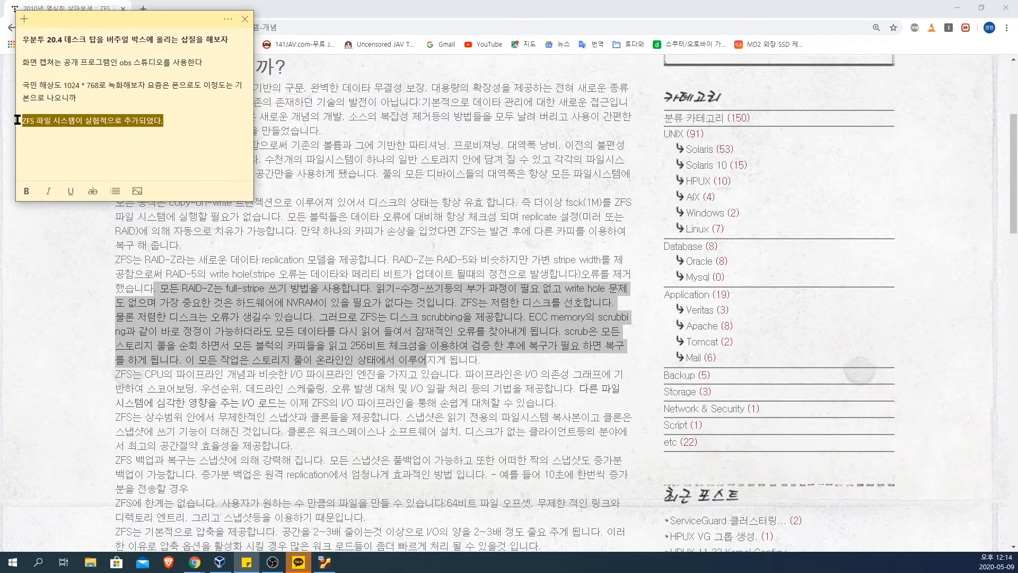
pyautogui.click(26, 190)
# Step: Add the line "UNIX에서 트렌젝션을 위한. fsck를 하지 않아도 유효하다!!" below the bold ZFS line in the note
pyautogui.click(185, 142)
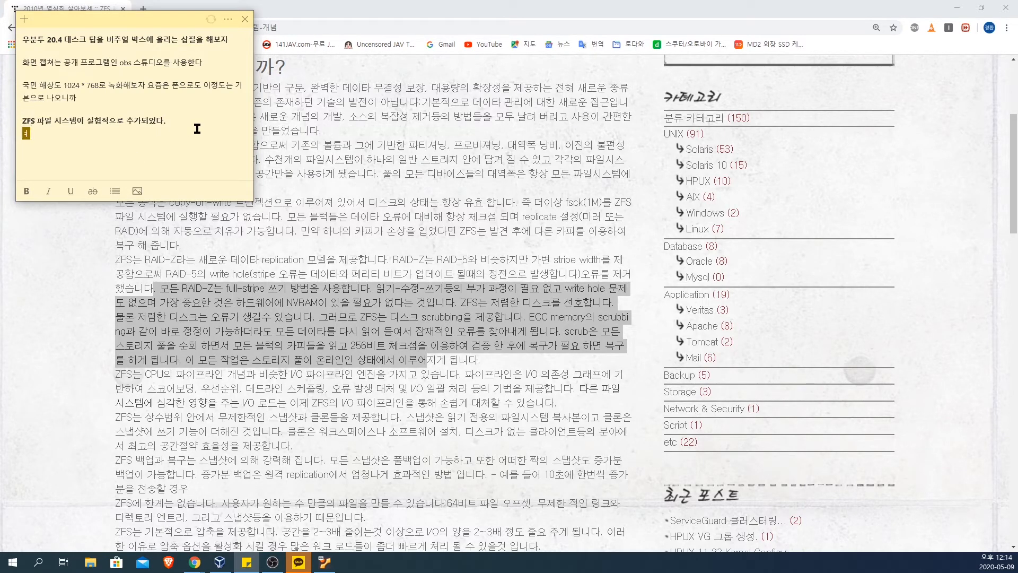
pyautogui.write('UNIX')
pyautogui.write('에서 트렌제')
pyautogui.write('젝서')
pyautogui.write(' ㄱ')
pyautogui.press('BackSpace')
pyautogui.press('BackSpace')
pyautogui.write('을 위하')
pyautogui.write('ㄴ. fsc')
pyautogui.write('k')
pyautogui.write('를 하지 않아도 ㅇ')
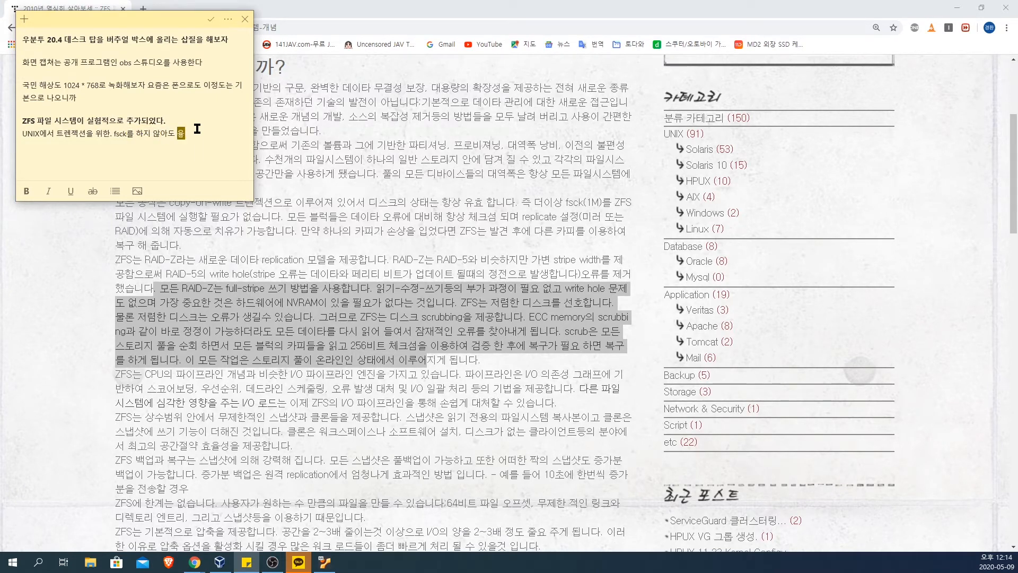
pyautogui.write('ㅠ효하다!!')
pyautogui.press('Return')
# Step: Return to the ZFS article in the browser and highlight the sentences on ECC memory scrubbing and finding latent errors
pyautogui.click(434, 380)
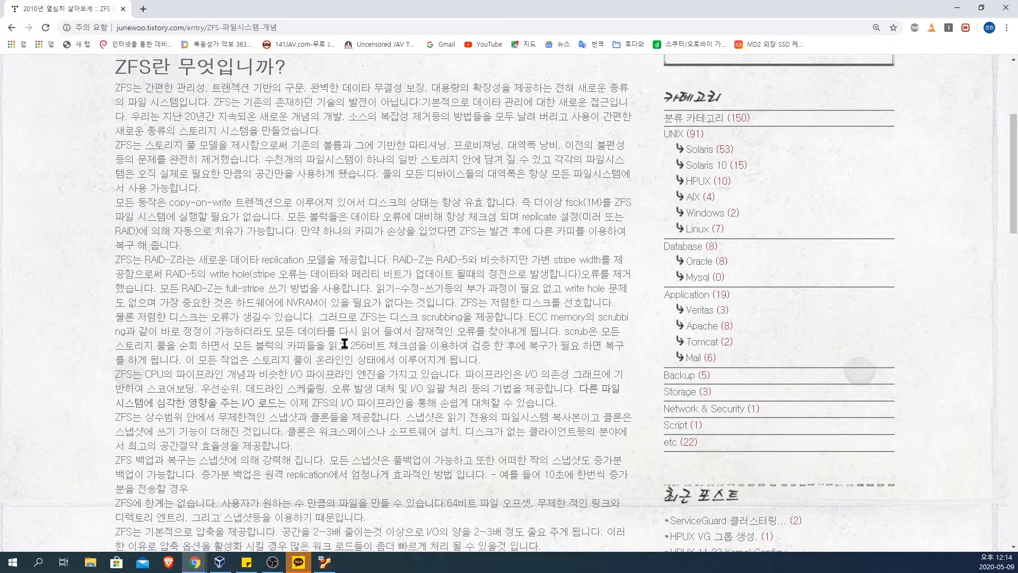
pyautogui.moveTo(503, 317); pyautogui.dragTo(616, 333)
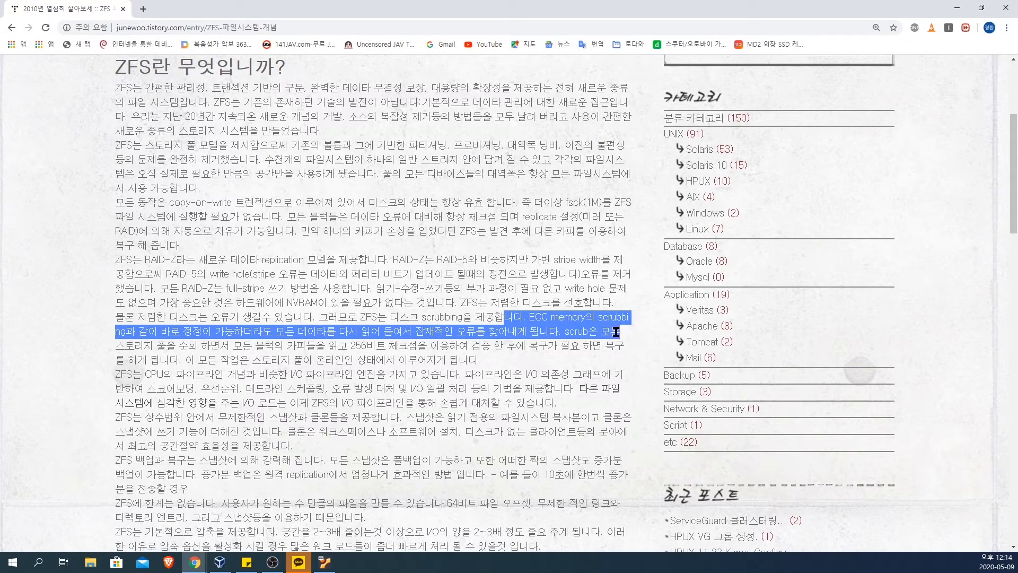
pyautogui.click(565, 334)
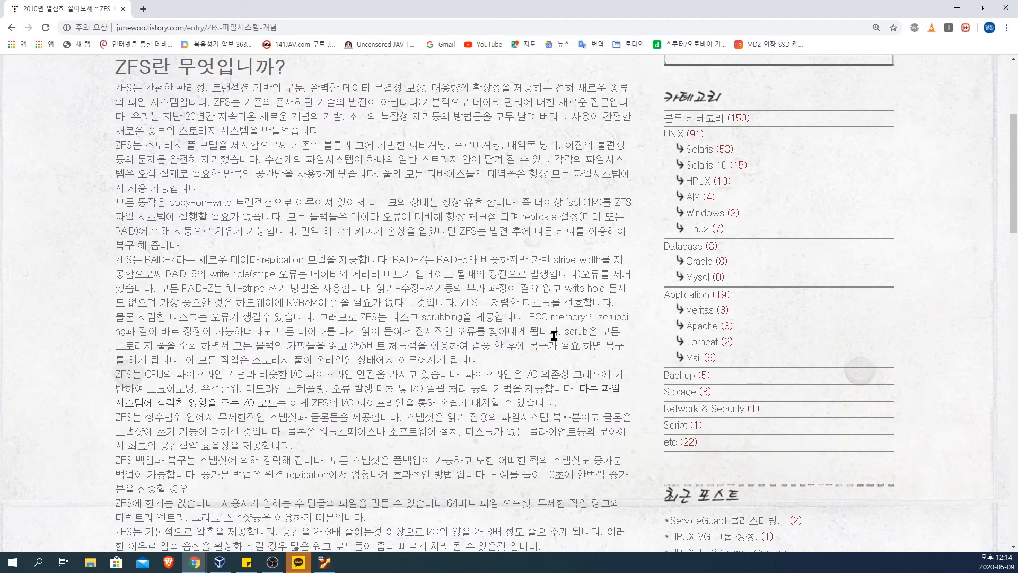
pyautogui.moveTo(529, 318); pyautogui.dragTo(603, 317)
pyautogui.click(593, 324)
pyautogui.moveTo(530, 317); pyautogui.dragTo(582, 320)
pyautogui.click(582, 319)
pyautogui.moveTo(599, 317); pyautogui.dragTo(619, 334)
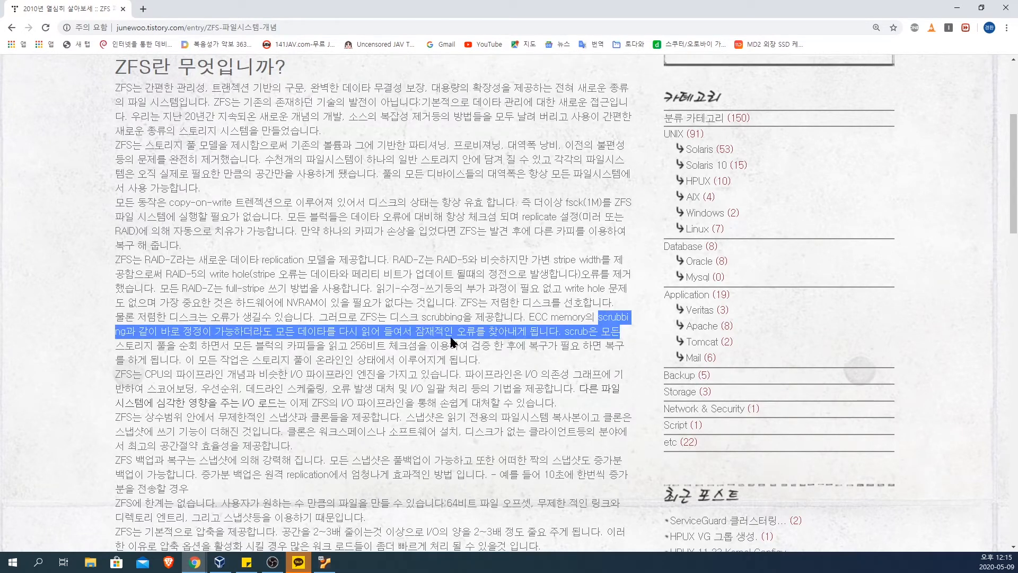
pyautogui.click(414, 330)
pyautogui.moveTo(416, 330); pyautogui.dragTo(622, 333)
pyautogui.click(569, 330)
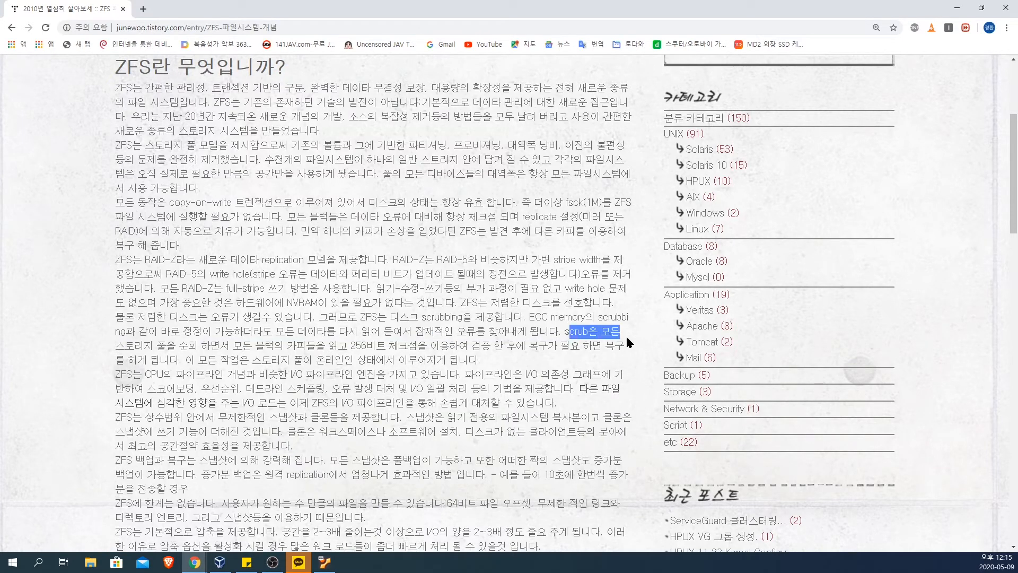
# Step: Highlight and read the sentence on scrub reading all block copies and verifying them with a 256-bit checksum
pyautogui.click(218, 346)
pyautogui.moveTo(252, 346); pyautogui.dragTo(460, 360)
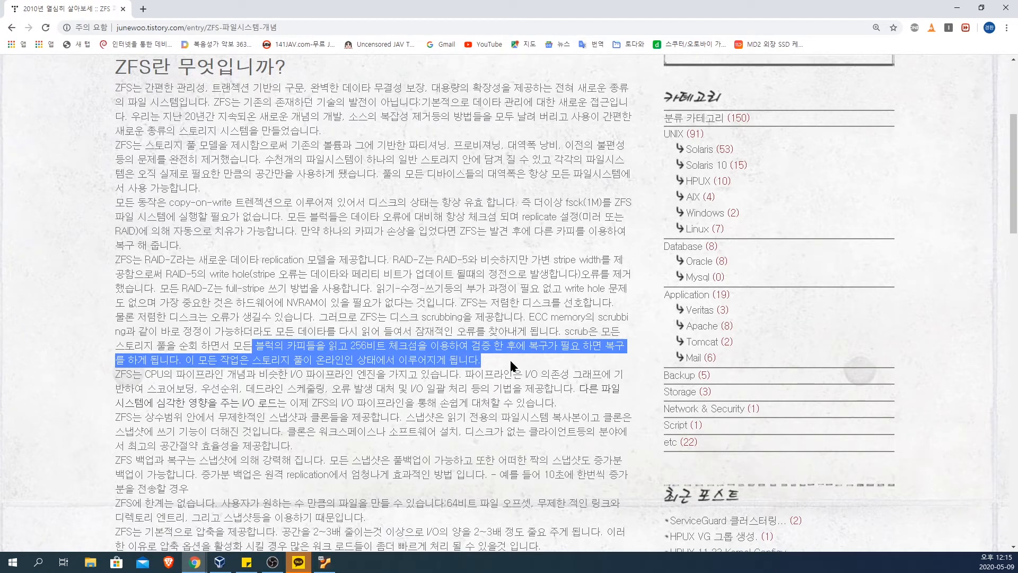
pyautogui.click(496, 361)
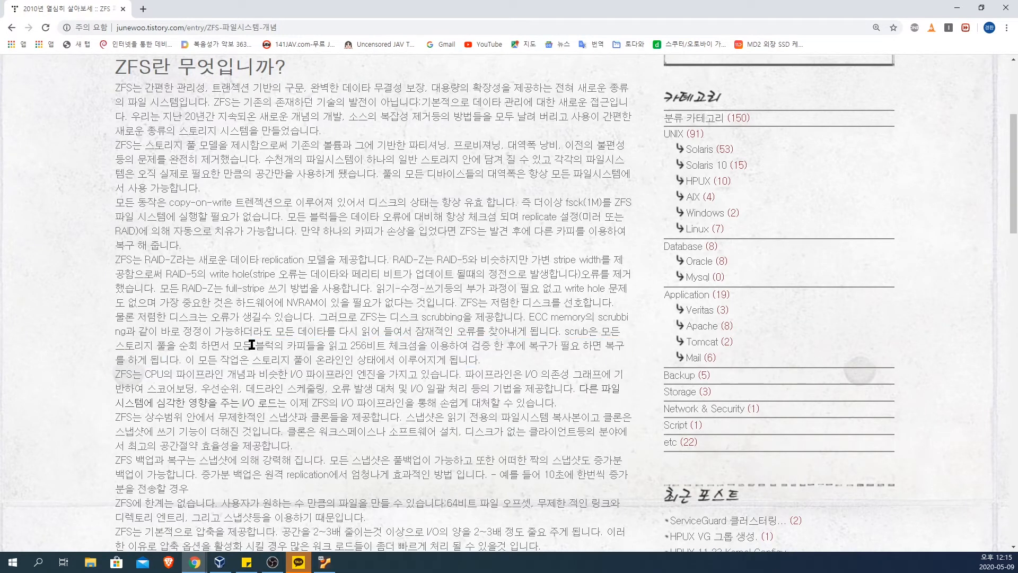
pyautogui.moveTo(243, 345); pyautogui.dragTo(425, 347)
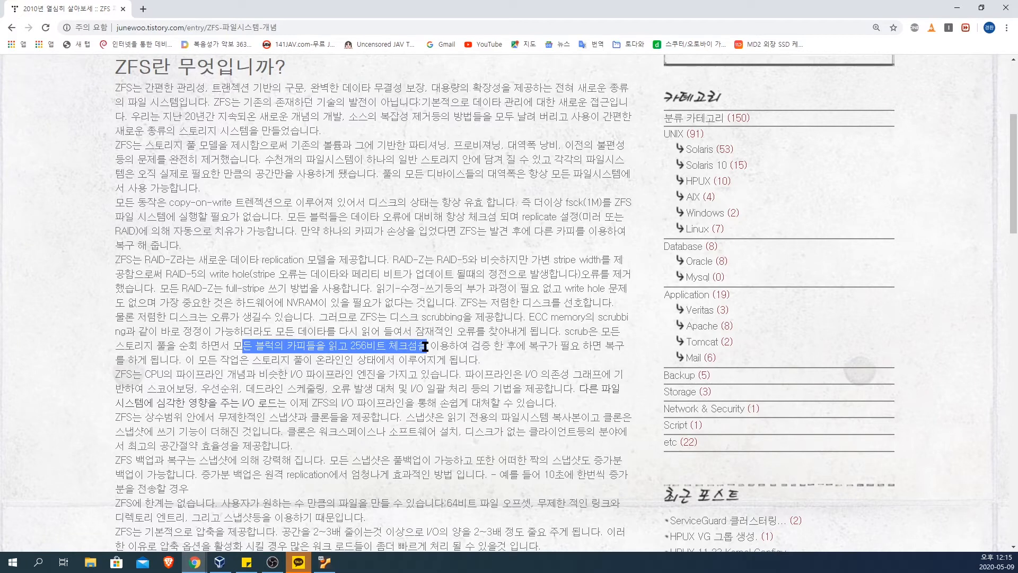
pyautogui.click(356, 346)
pyautogui.moveTo(347, 346); pyautogui.dragTo(433, 345)
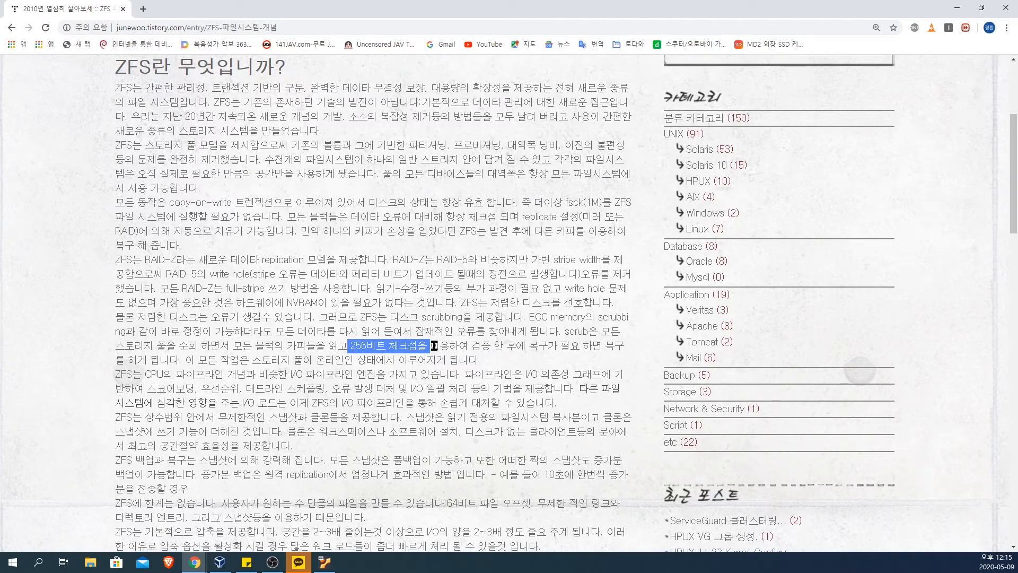
# Step: Highlight and read the sentence on the I/O pipeline engine and the paragraphs from pipelining through snapshots, backup and compression
pyautogui.scroll(-3, 435, 345)
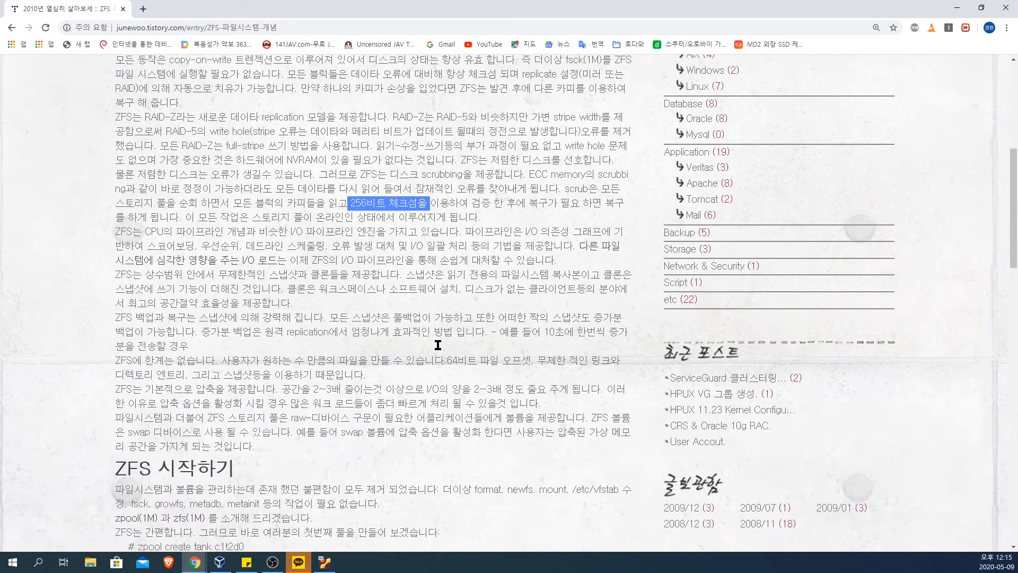
pyautogui.click(467, 184)
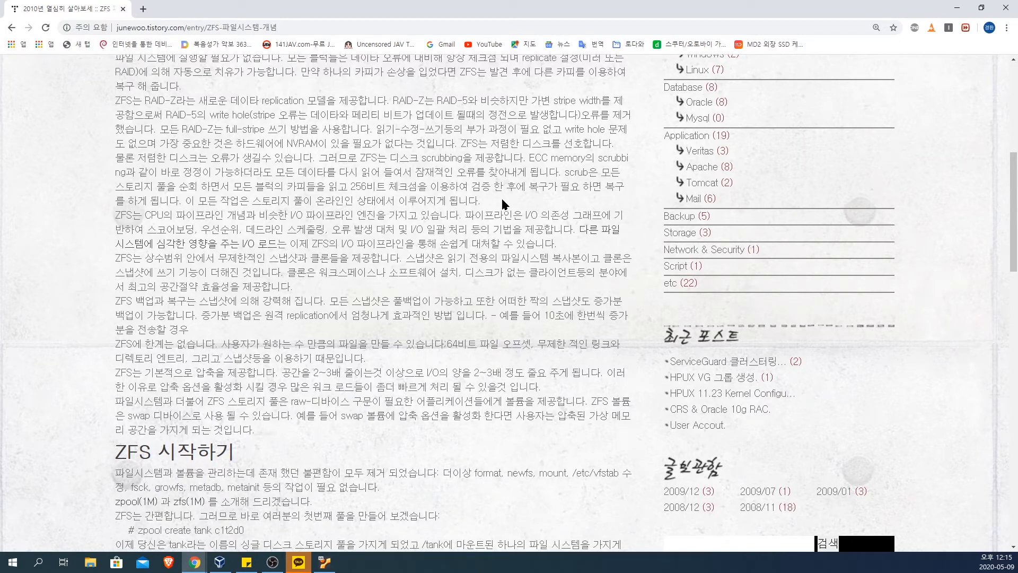
pyautogui.moveTo(375, 186); pyautogui.dragTo(347, 189)
pyautogui.click(347, 189)
pyautogui.moveTo(121, 216); pyautogui.dragTo(462, 227)
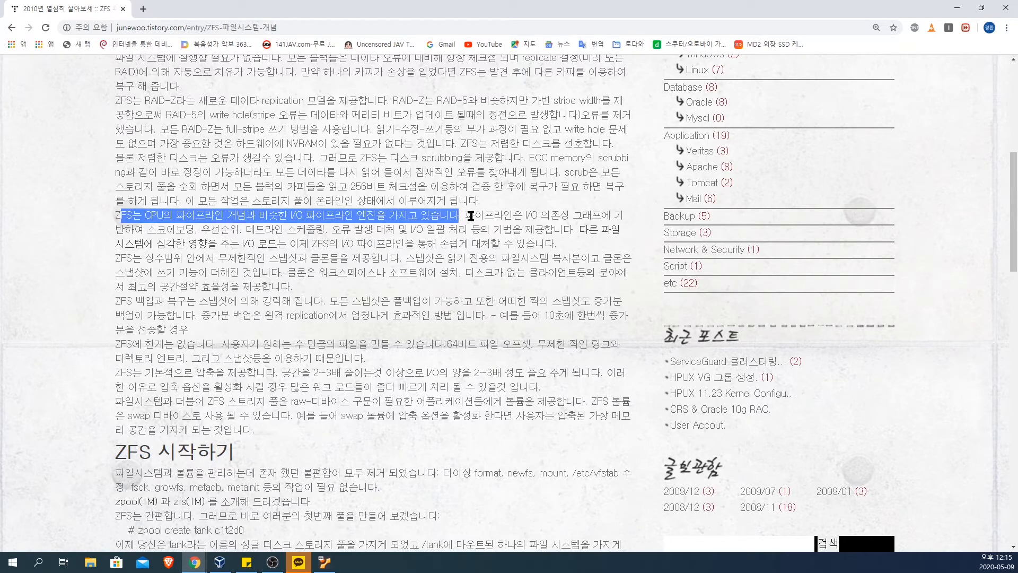
pyautogui.click(480, 215)
pyautogui.moveTo(465, 215); pyautogui.dragTo(592, 370)
# Step: Look through the article's zpool and zfs command examples and highlight the passage on file systems inheriting properties from their parent
pyautogui.scroll(-8, 578, 337)
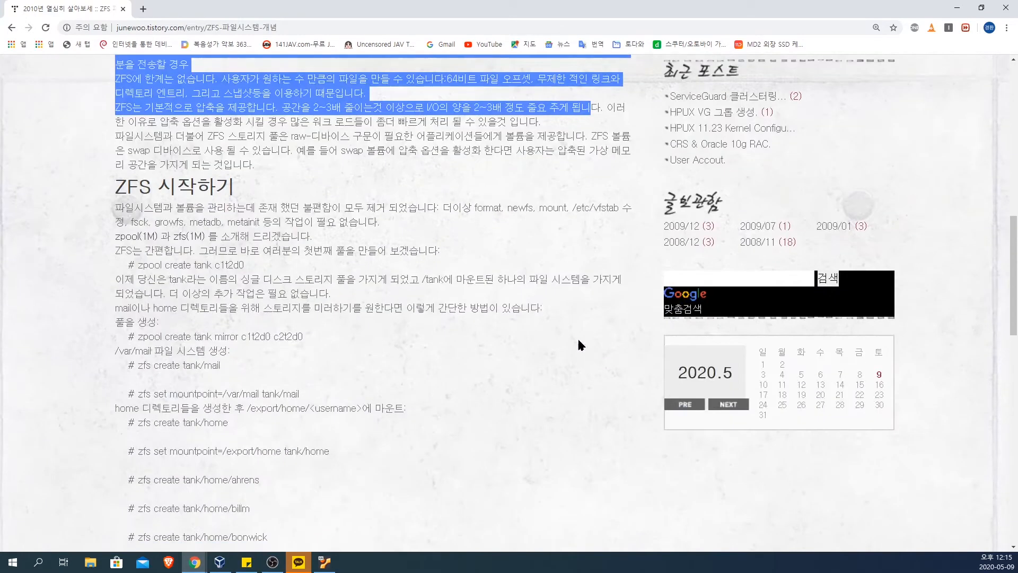
pyautogui.scroll(3, 476, 226)
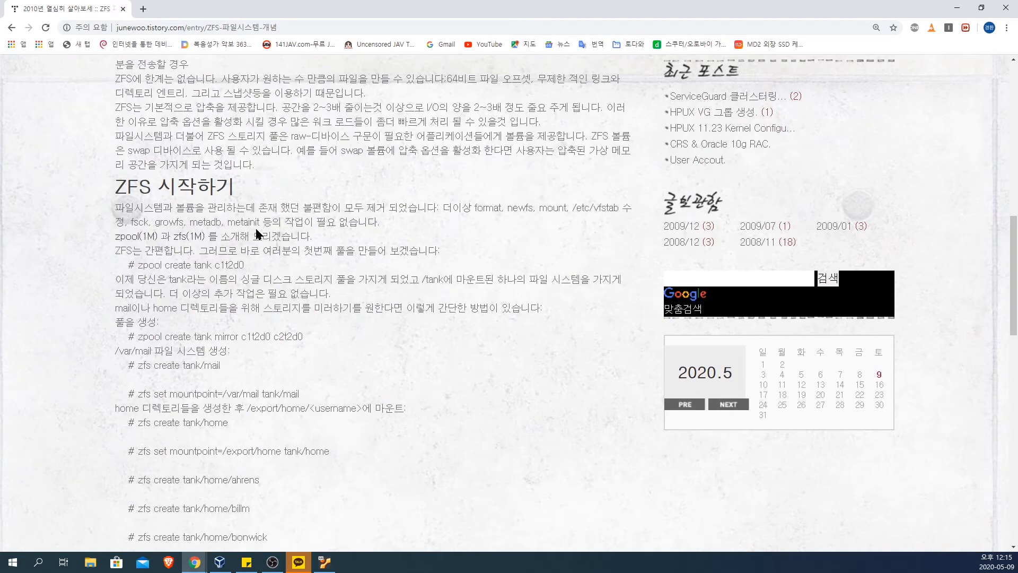
pyautogui.scroll(-8, 282, 263)
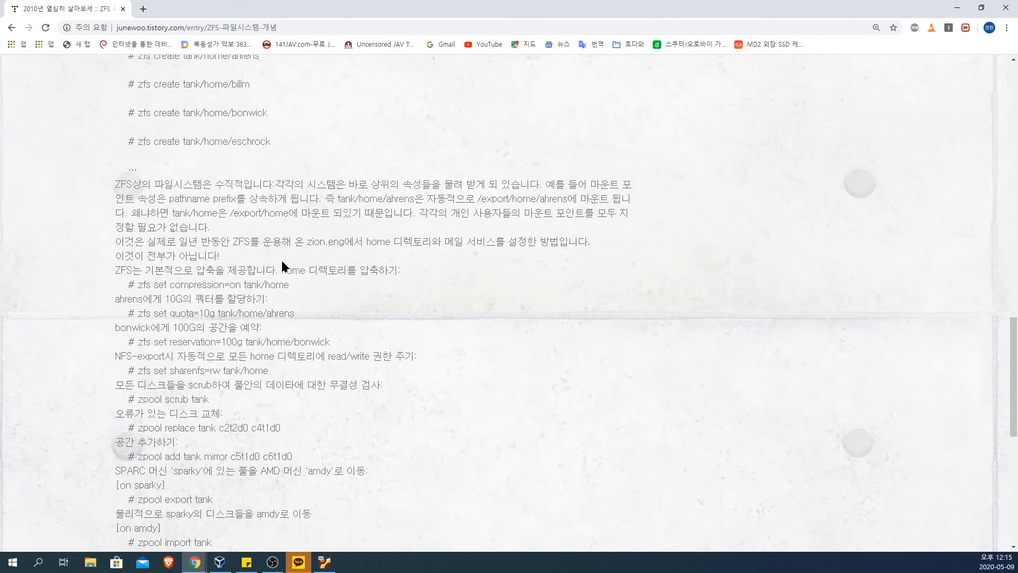
pyautogui.scroll(-1, 282, 265)
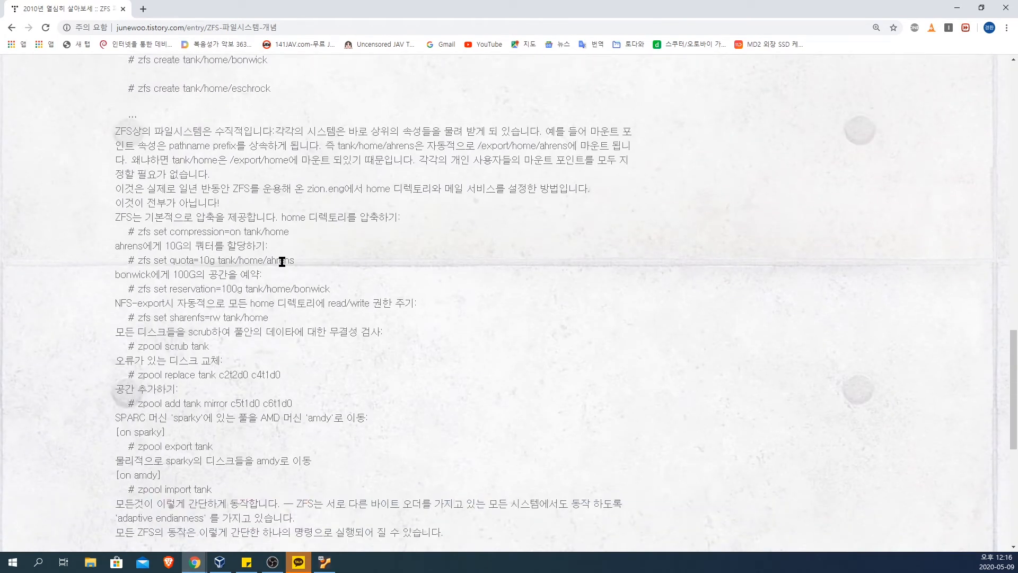
pyautogui.scroll(-2, 282, 262)
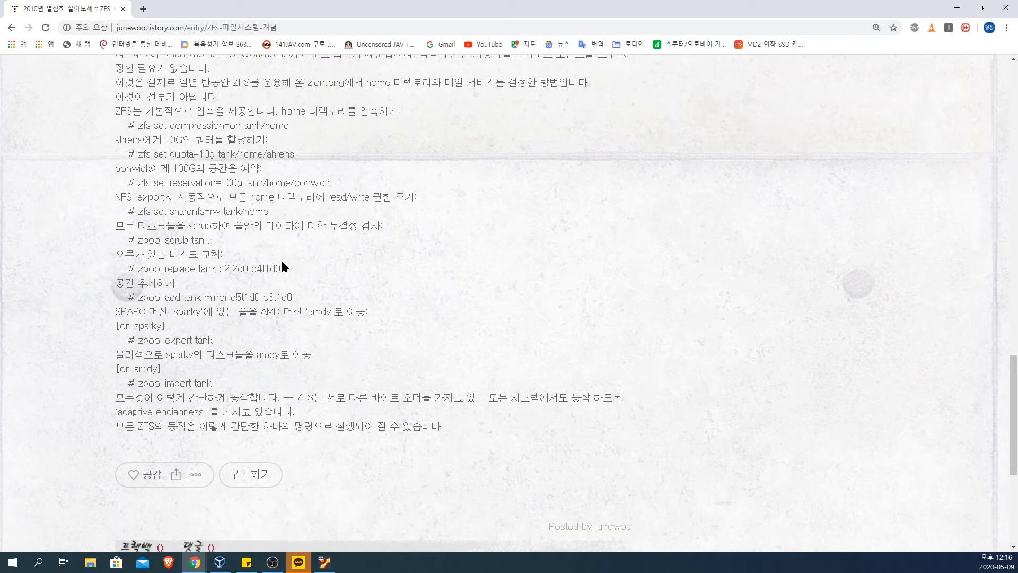
pyautogui.scroll(-4, 282, 262)
pyautogui.scroll(8, 282, 262)
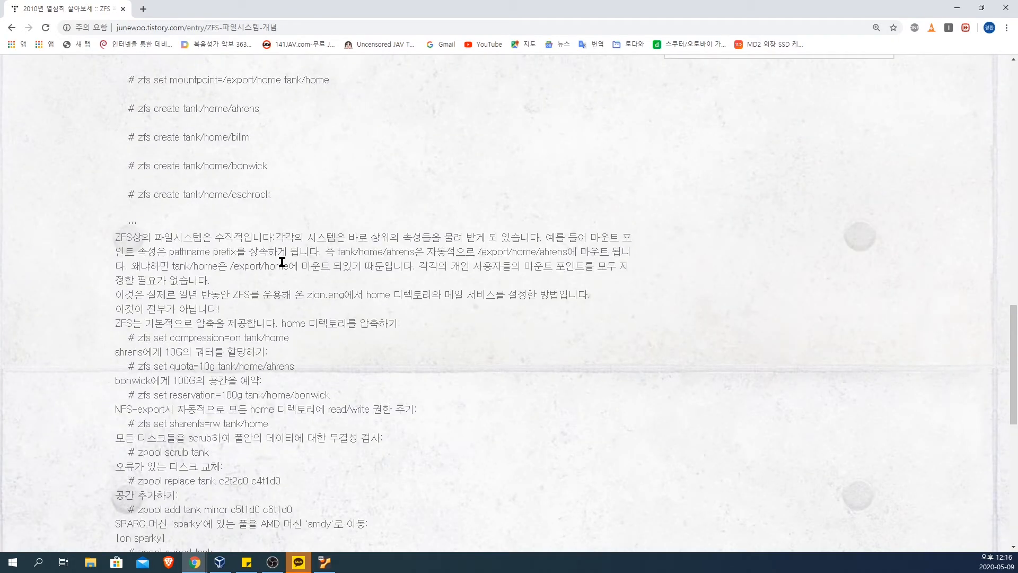
pyautogui.moveTo(154, 237); pyautogui.dragTo(319, 261)
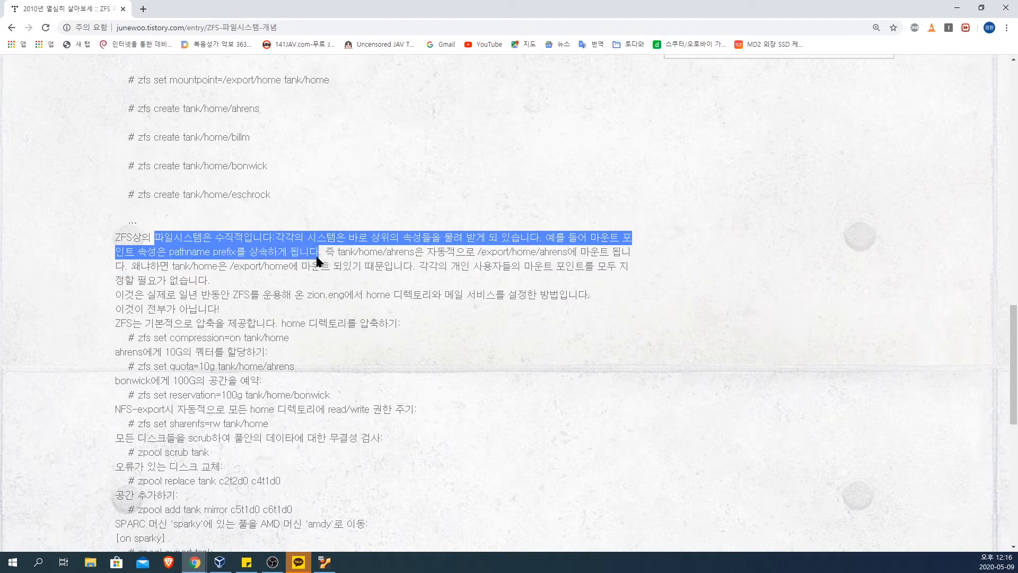
pyautogui.click(359, 266)
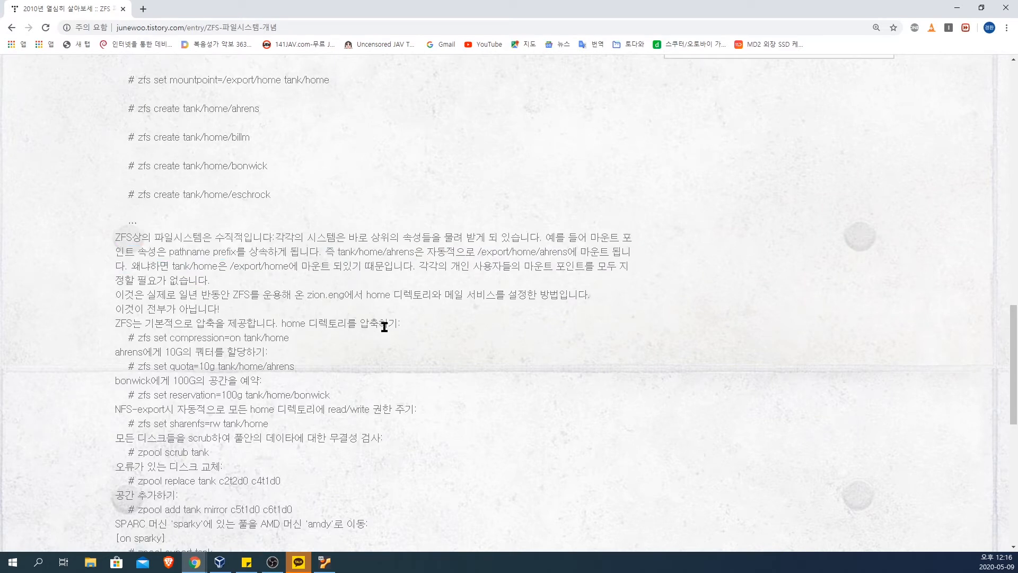
# Step: Look through the rest of the ZFS article, from the compression, quota and scrub commands to the pool export and import examples
pyautogui.scroll(-4, 228, 307)
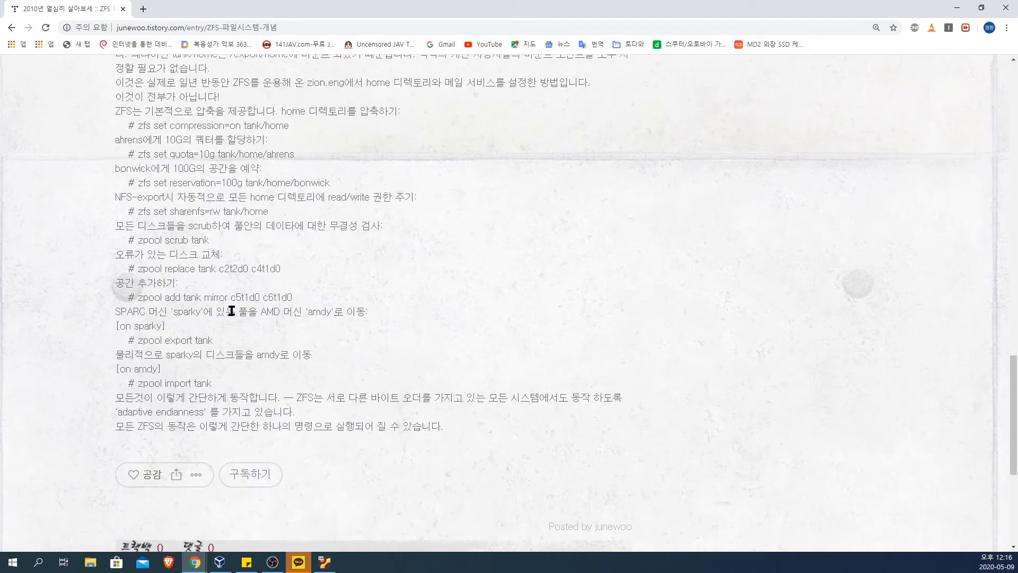
pyautogui.scroll(20, 232, 311)
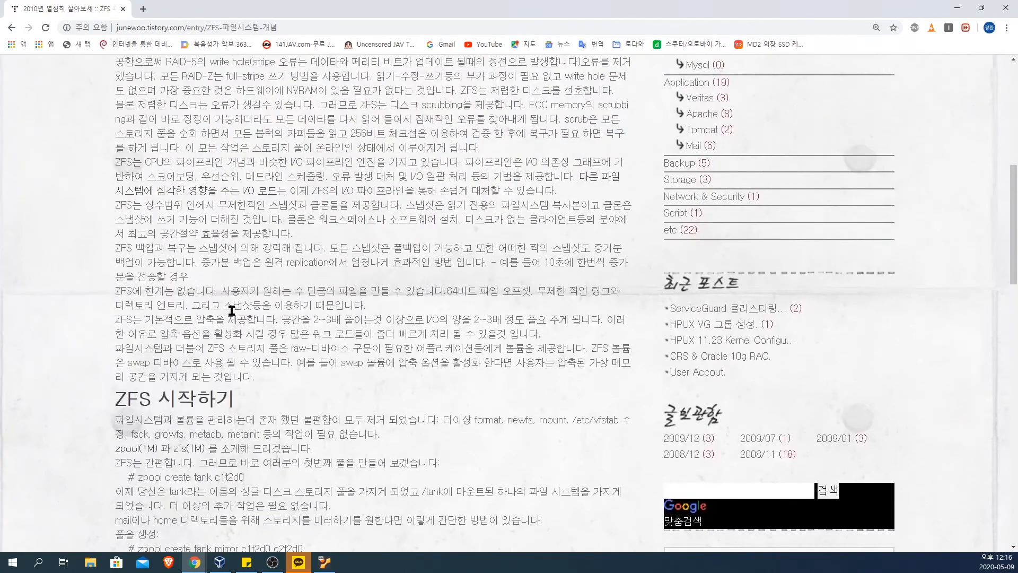
pyautogui.scroll(4, 232, 311)
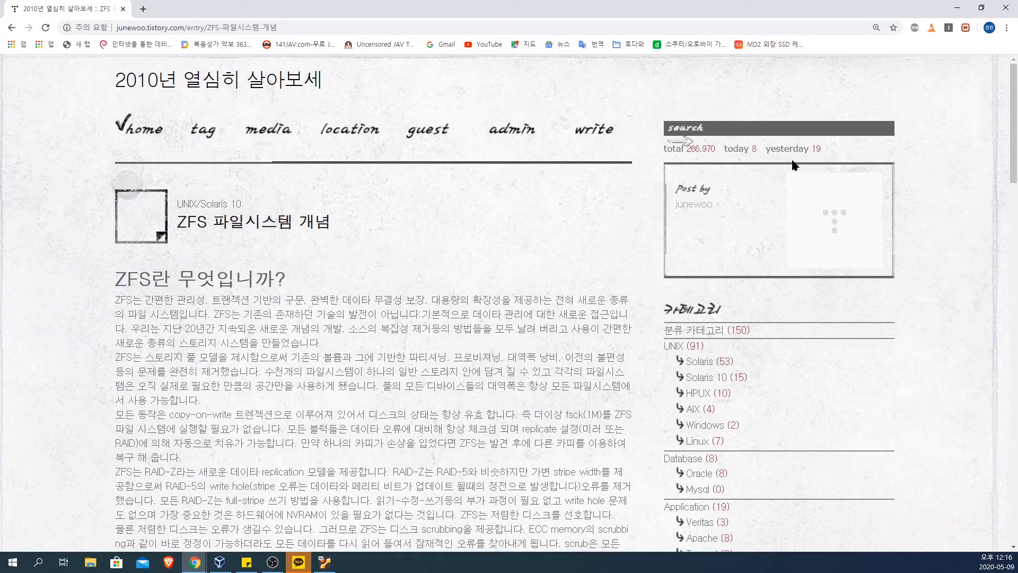
pyautogui.scroll(-8, 423, 273)
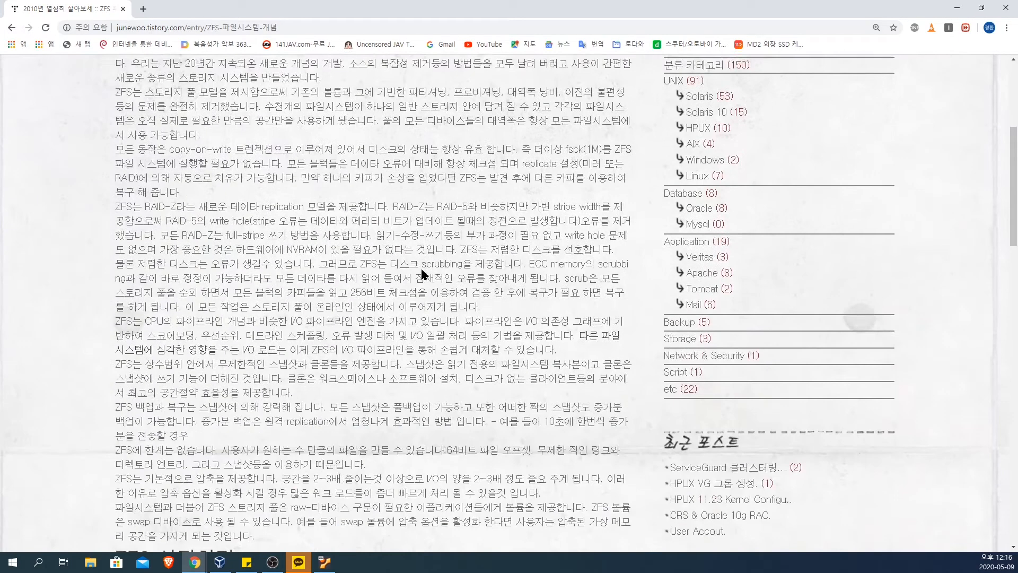
pyautogui.scroll(-8, 423, 273)
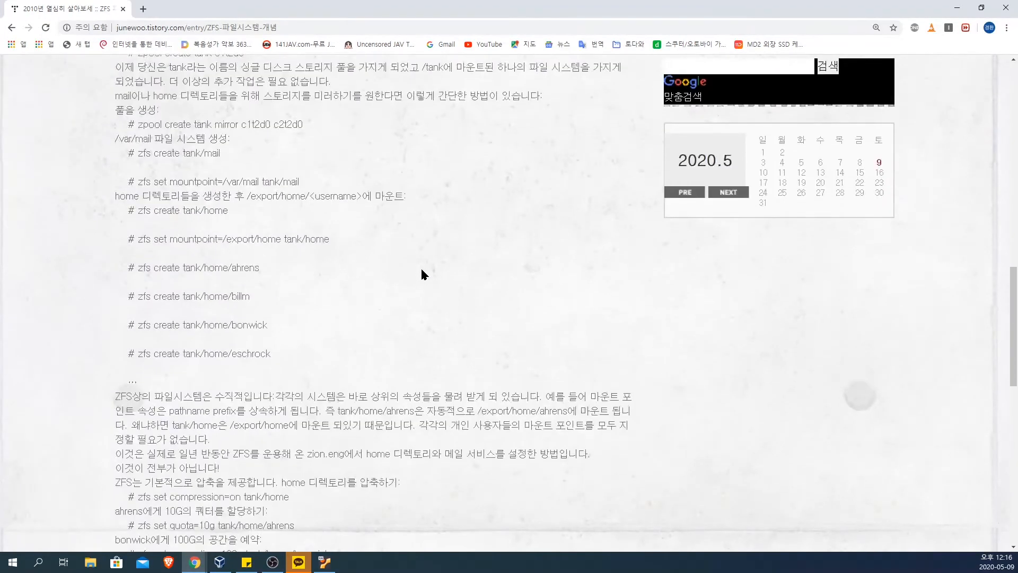
pyautogui.scroll(-10, 423, 272)
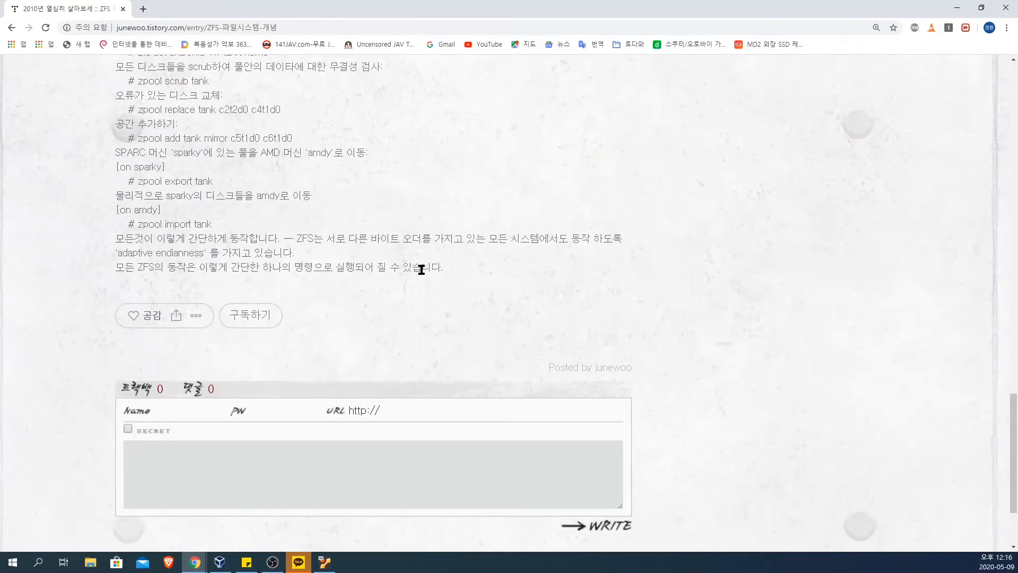
pyautogui.scroll(-3, 422, 270)
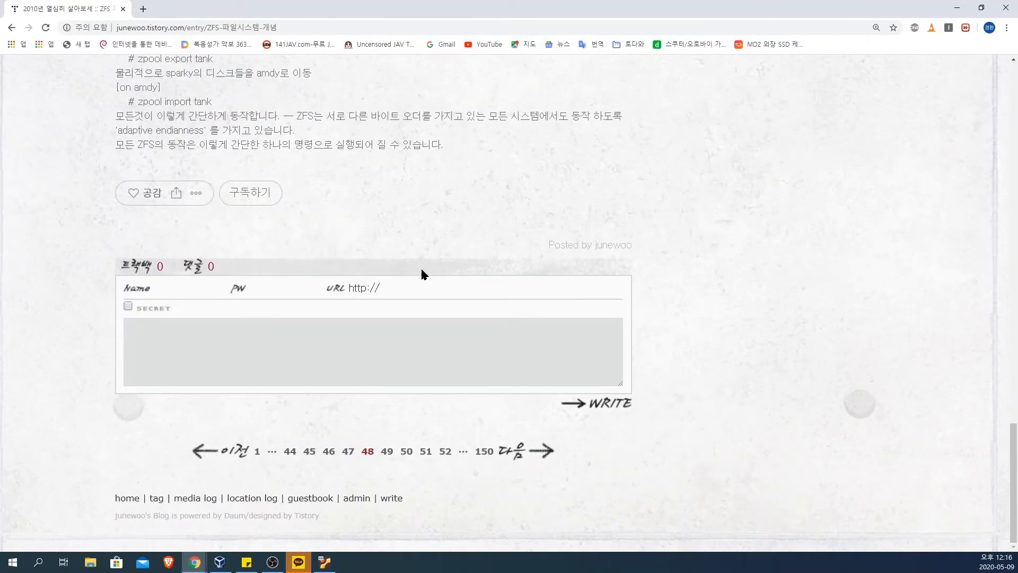
pyautogui.scroll(20, 422, 266)
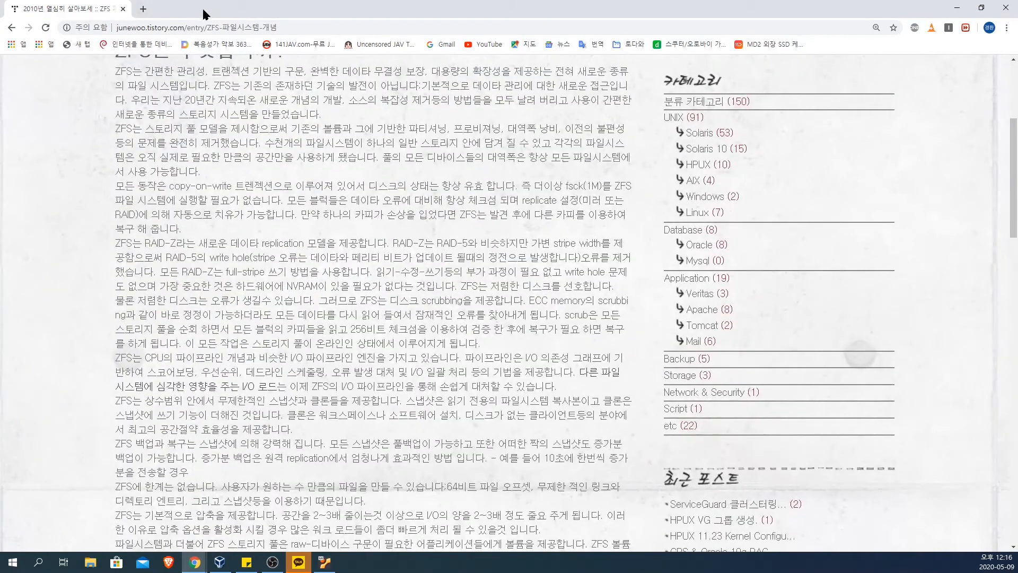
# Step: Return to the Ubuntu installer in VirtualBox, select the experimental option to erase the disk and use ZFS, and start the installation
pyautogui.moveTo(203, 10); pyautogui.dragTo(0, 38)
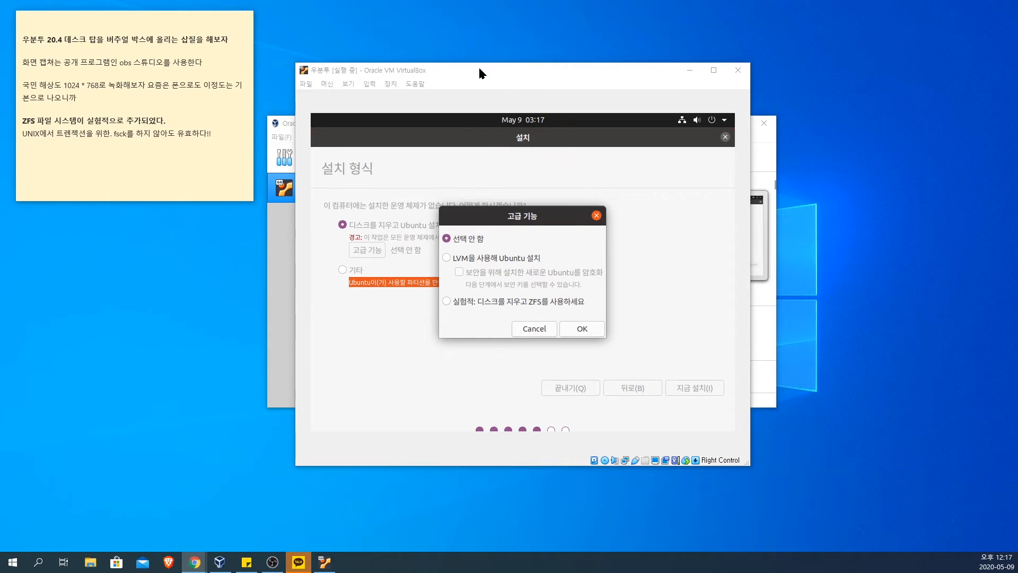
pyautogui.click(459, 306)
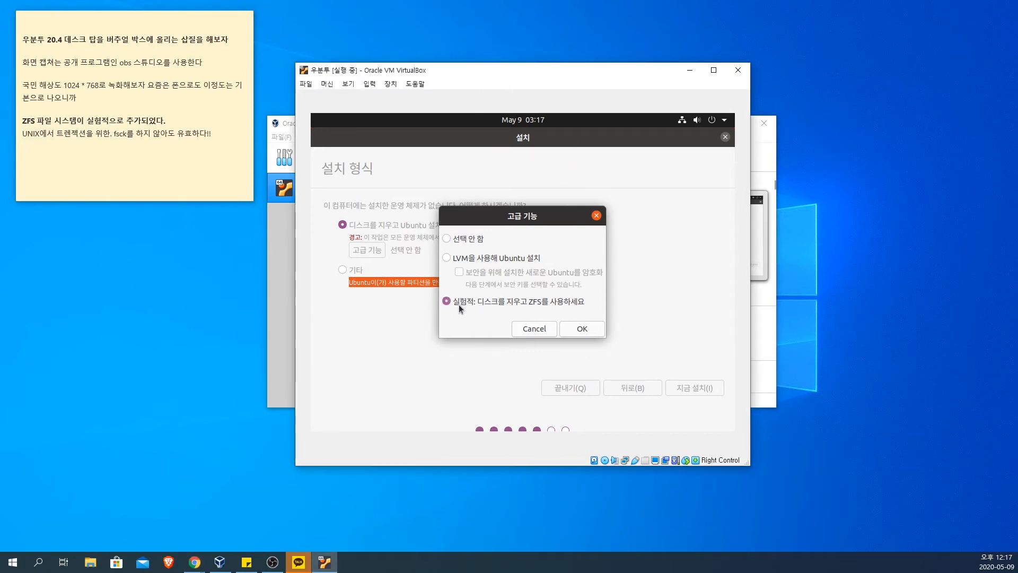
pyautogui.click(593, 333)
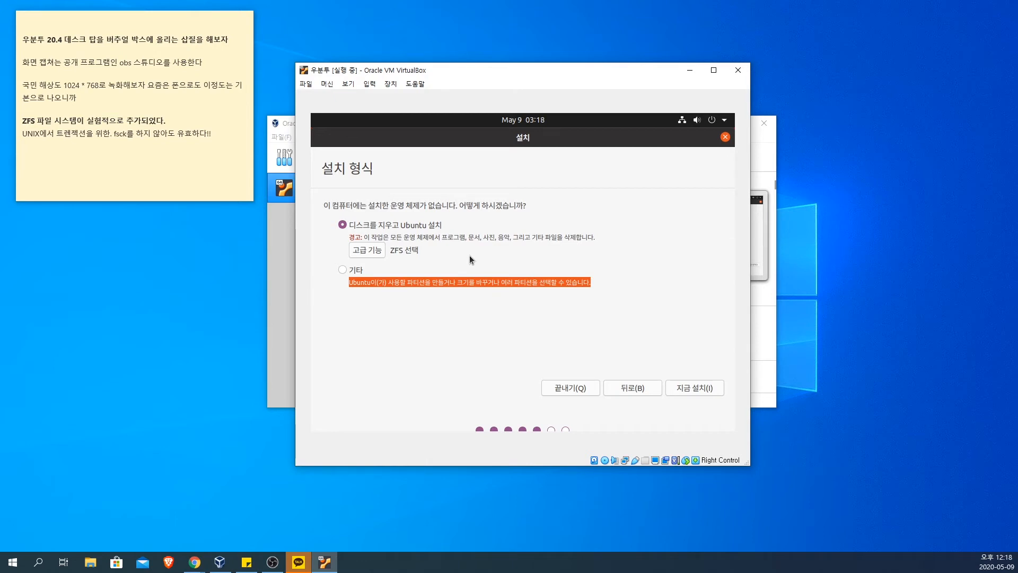
pyautogui.click(694, 388)
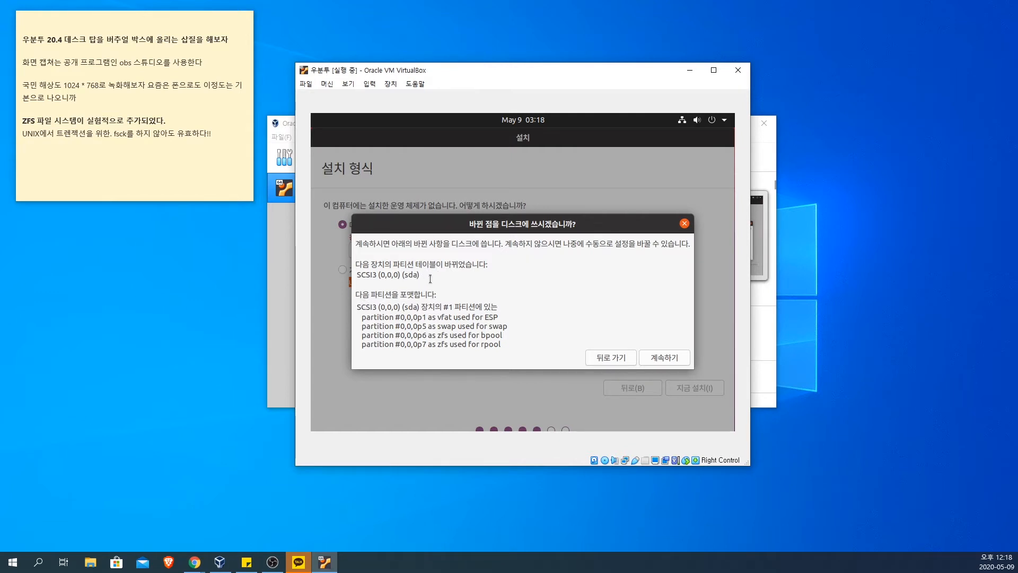
# Step: Highlight the SCSI3 (0,0,0) (sda) device and the vfat ESP partition line in the disk-change confirmation to review them
pyautogui.moveTo(424, 275); pyautogui.dragTo(356, 276)
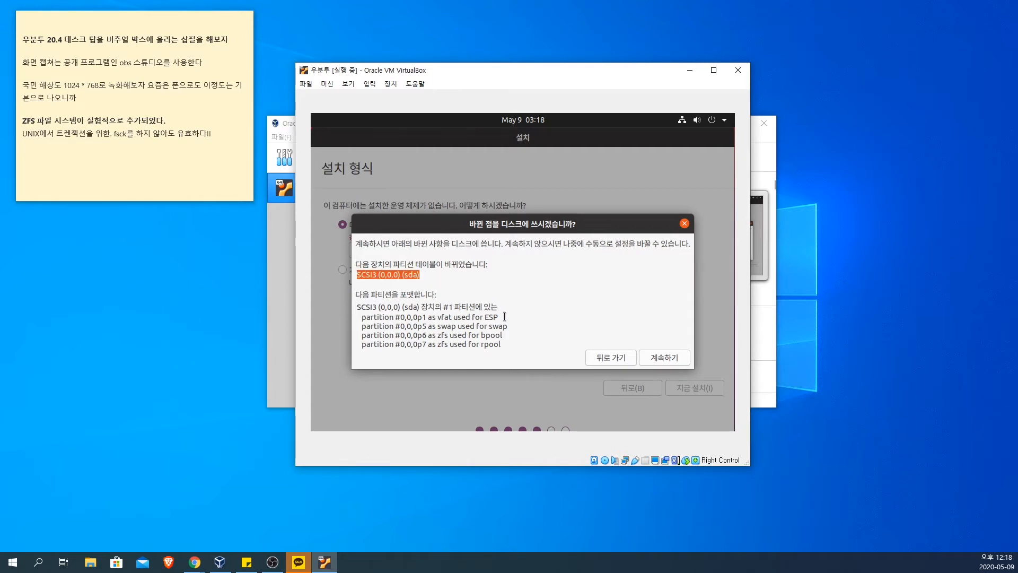
pyautogui.moveTo(498, 317); pyautogui.dragTo(437, 345)
pyautogui.click(444, 340)
pyautogui.moveTo(449, 335); pyautogui.dragTo(393, 344)
pyautogui.moveTo(501, 335); pyautogui.dragTo(367, 337)
pyautogui.click(503, 318)
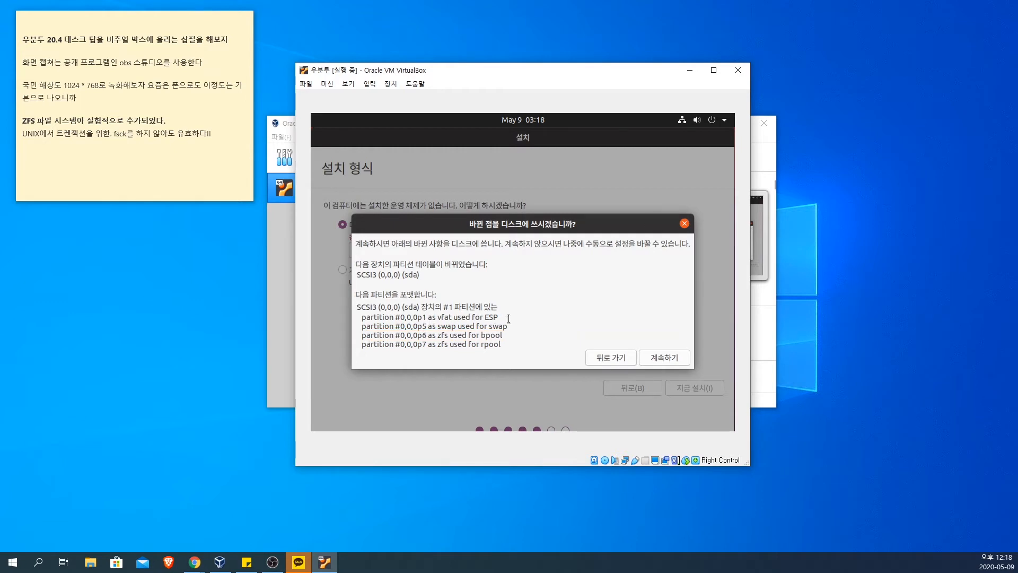
pyautogui.moveTo(504, 318); pyautogui.dragTo(429, 318)
# Step: Highlight and review the swap partition line and the two ZFS partition lines for bpool and rpool
pyautogui.moveTo(541, 323); pyautogui.dragTo(374, 326)
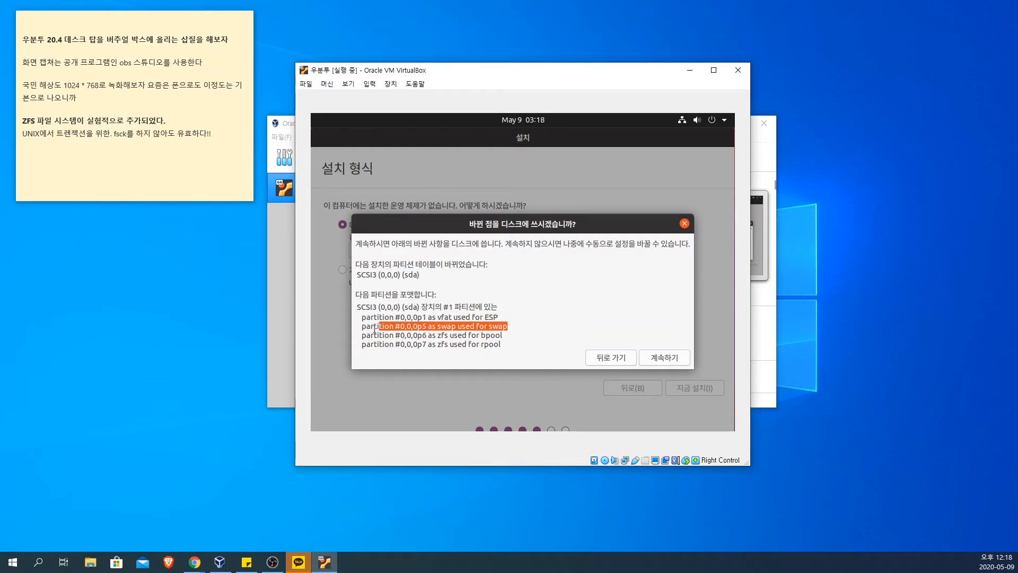
pyautogui.click(358, 333)
pyautogui.moveTo(518, 322); pyautogui.dragTo(374, 327)
pyautogui.moveTo(515, 331); pyautogui.dragTo(412, 343)
pyautogui.click(516, 336)
pyautogui.moveTo(516, 336); pyautogui.dragTo(354, 333)
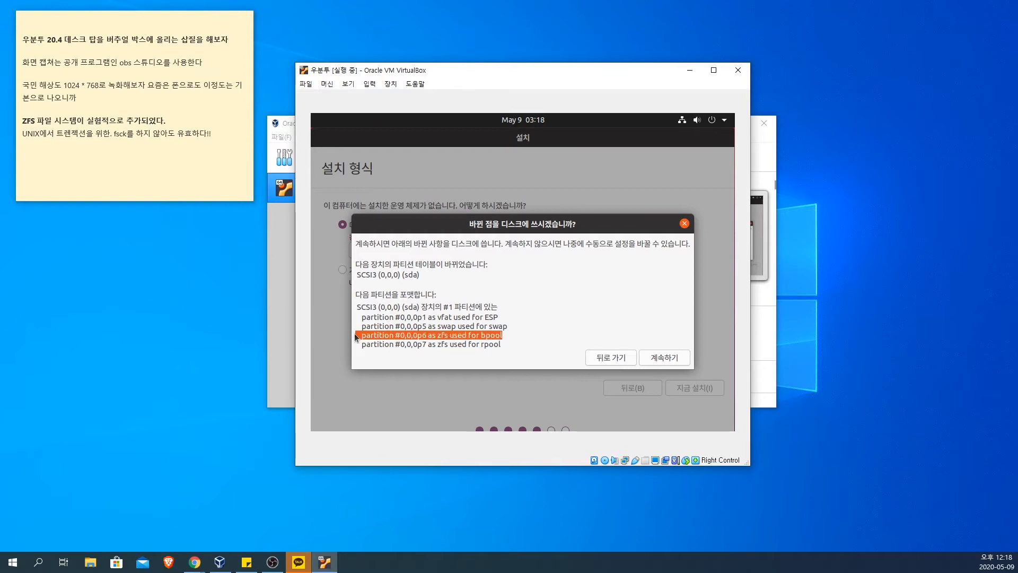
pyautogui.click(512, 344)
pyautogui.moveTo(516, 348); pyautogui.dragTo(362, 347)
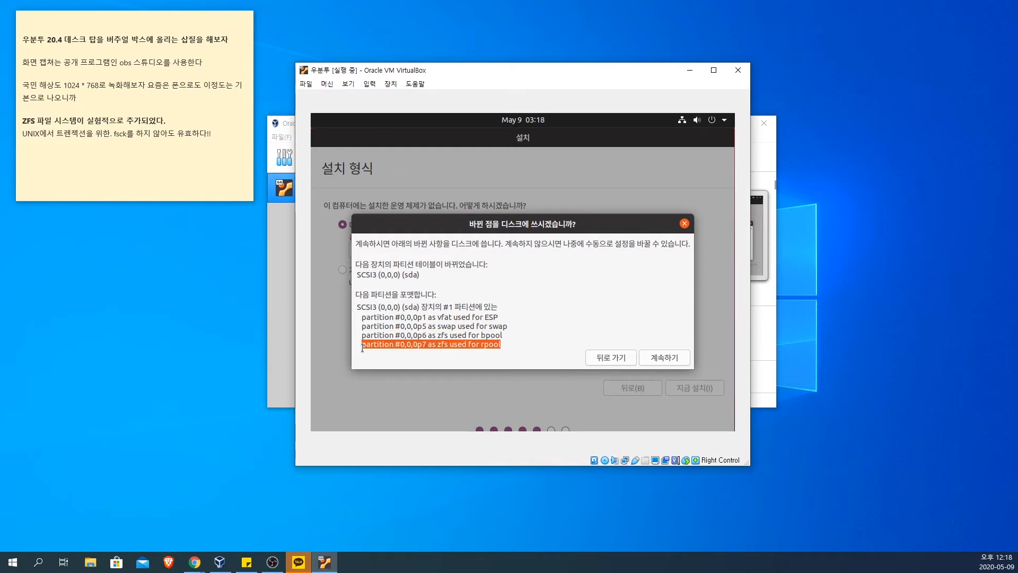
pyautogui.click(552, 323)
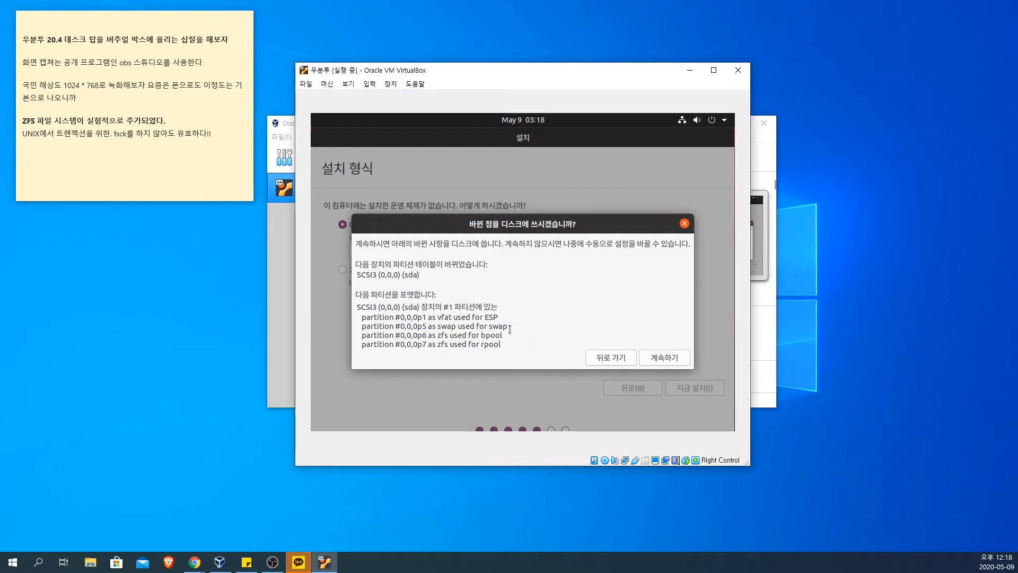
# Step: Confirm writing the partition changes to the disk and accept Seoul as the location
pyautogui.click(670, 356)
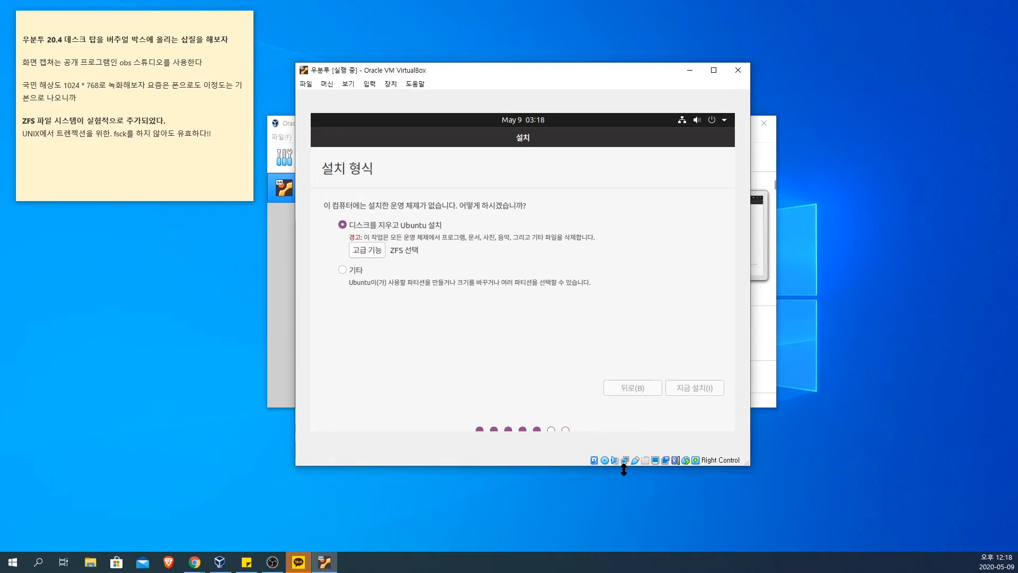
pyautogui.moveTo(626, 463)
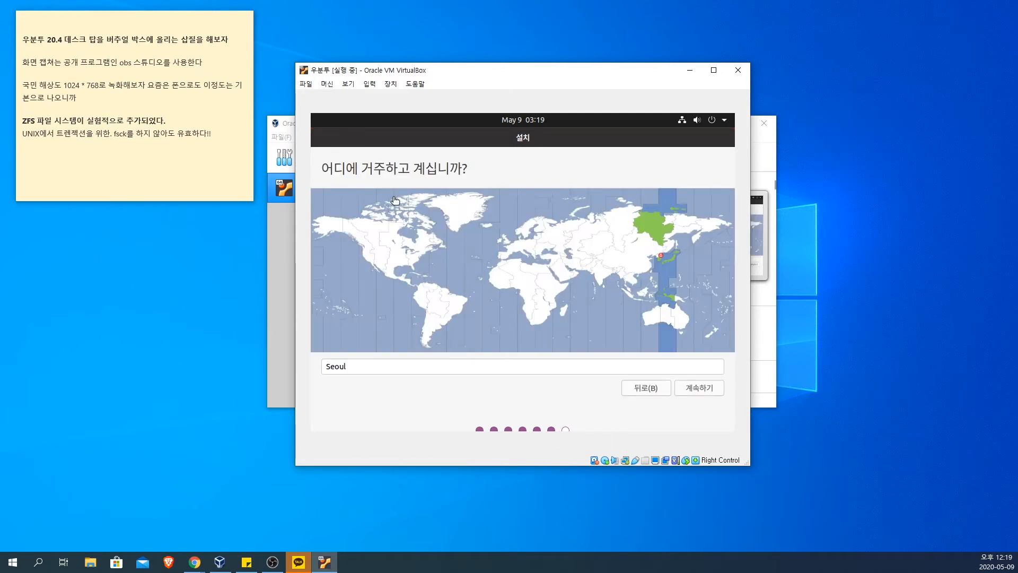
pyautogui.click(707, 391)
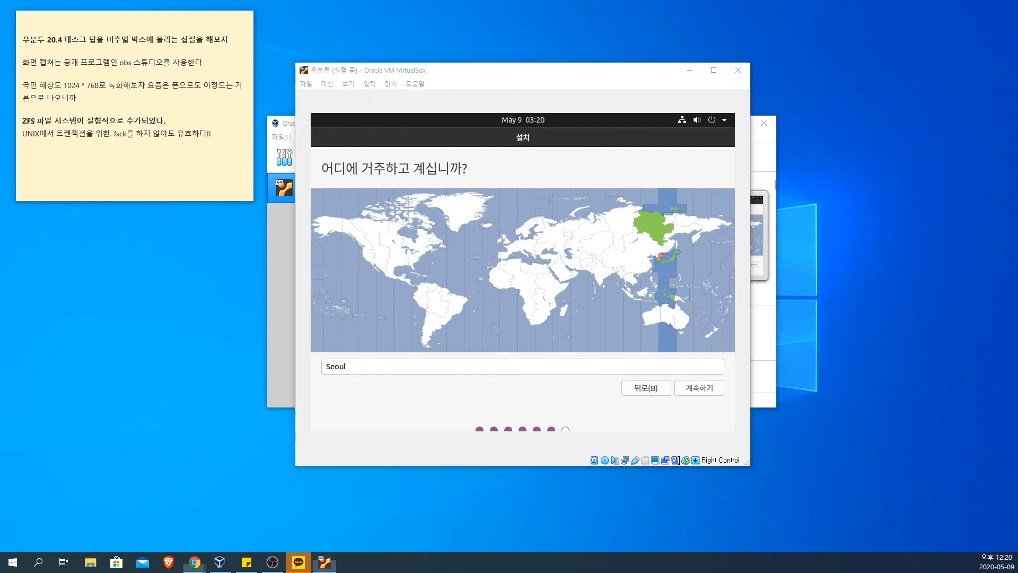
pyautogui.click(195, 562)
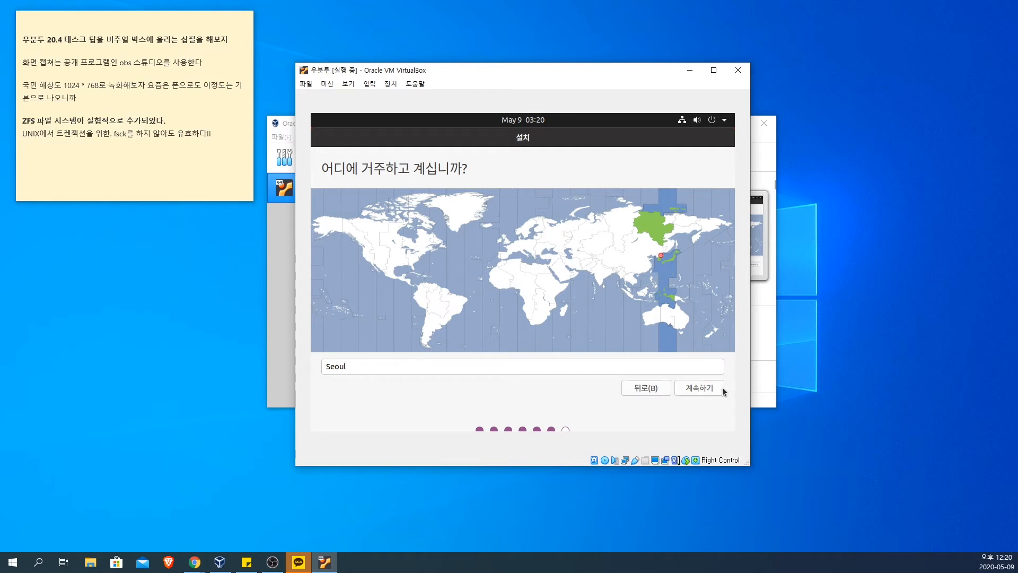
pyautogui.click(698, 387)
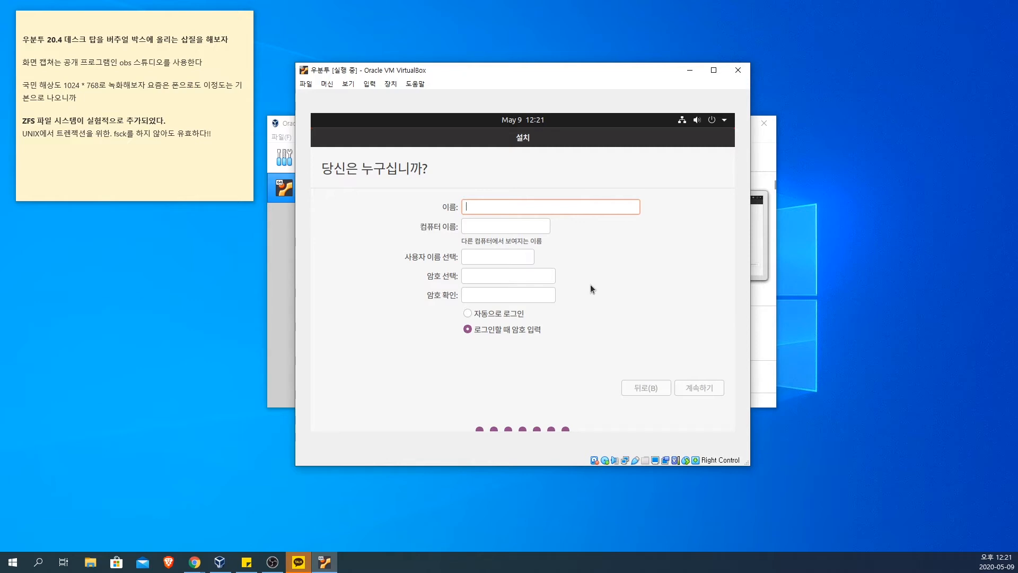
# Step: Fill in the user's name for the new account, then enter the account password and its confirmation
pyautogui.write('chip')
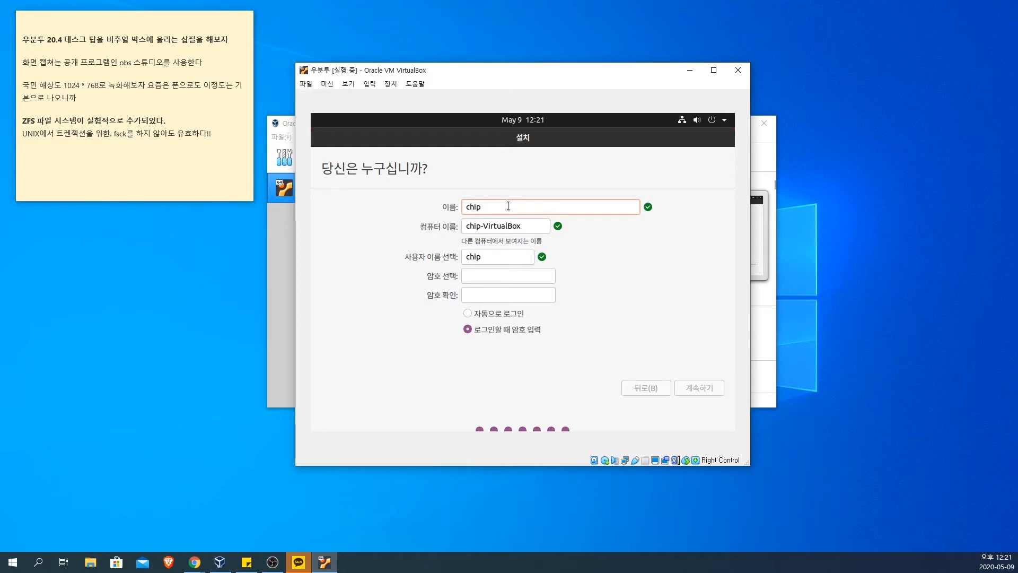
pyautogui.click(494, 277)
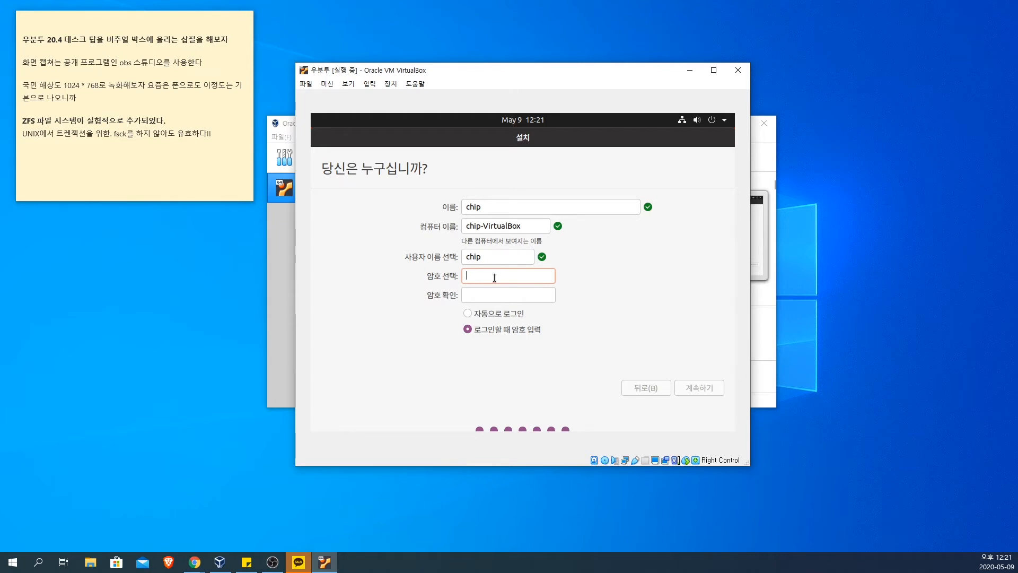
pyautogui.press('Tab')
pyautogui.click(494, 277)
pyautogui.write('1')
pyautogui.write('4')
pyautogui.click(493, 295)
pyautogui.write('1234')
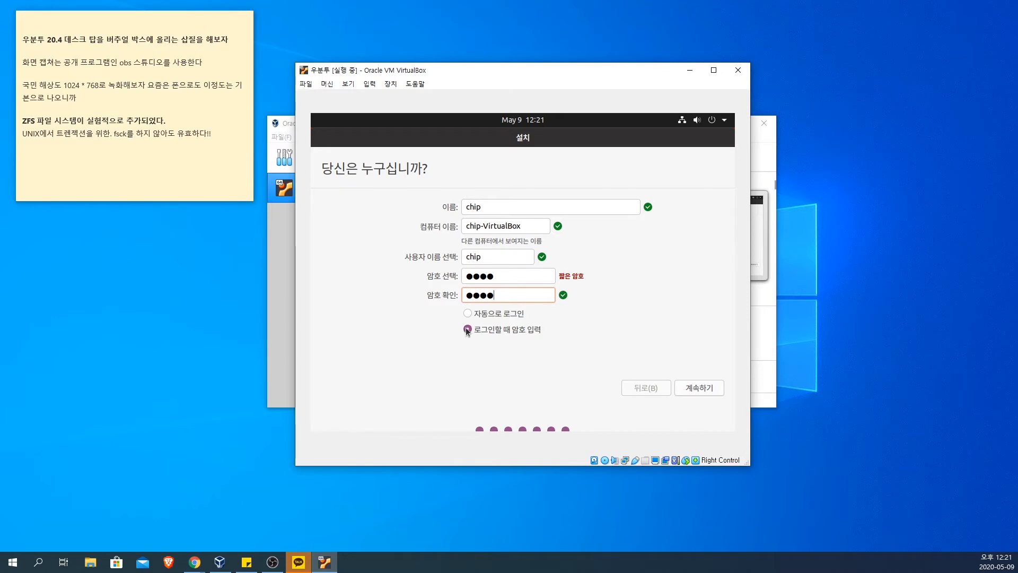
# Step: Set the account to require the password at login and continue with the installation
pyautogui.click(490, 315)
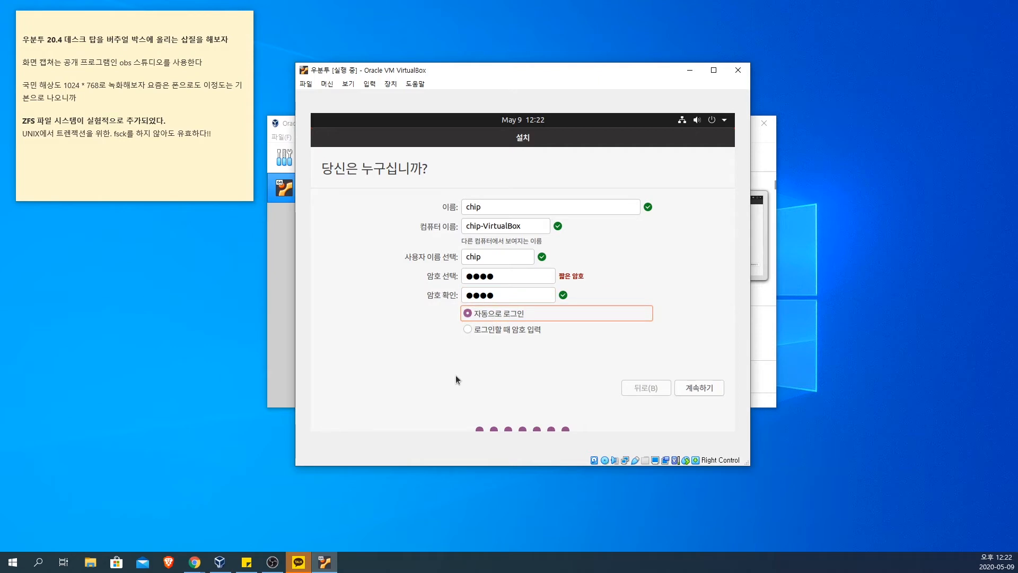
pyautogui.click(477, 329)
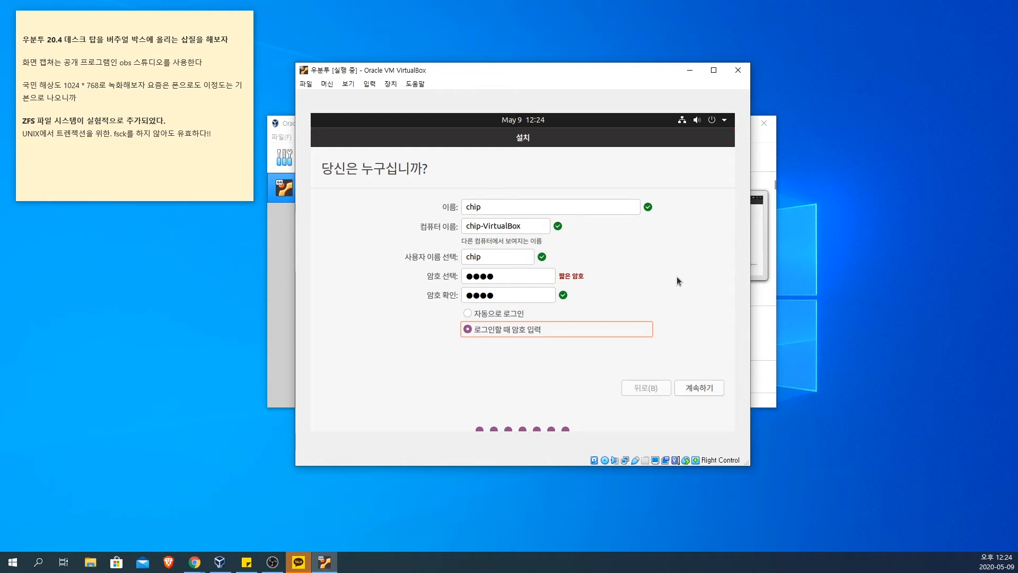
pyautogui.click(704, 387)
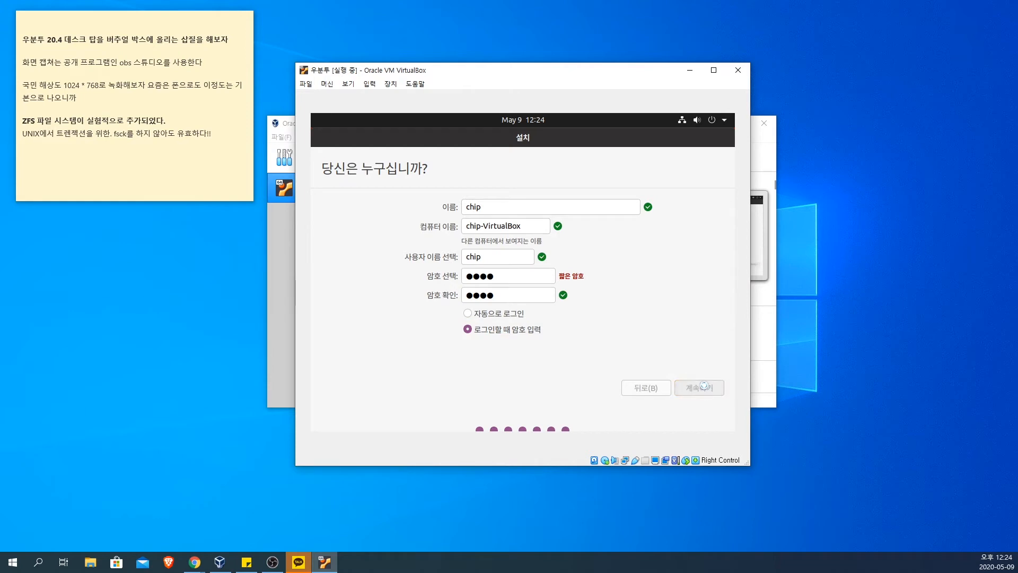
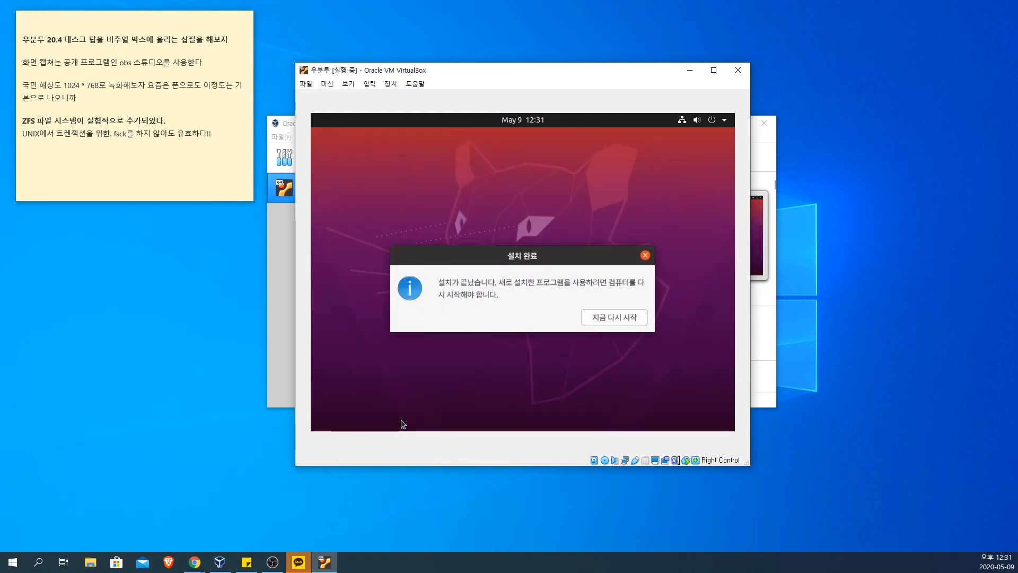
# Step: Restart the machine from the finished installer and check the optical drive devices for the installation medium
pyautogui.click(615, 319)
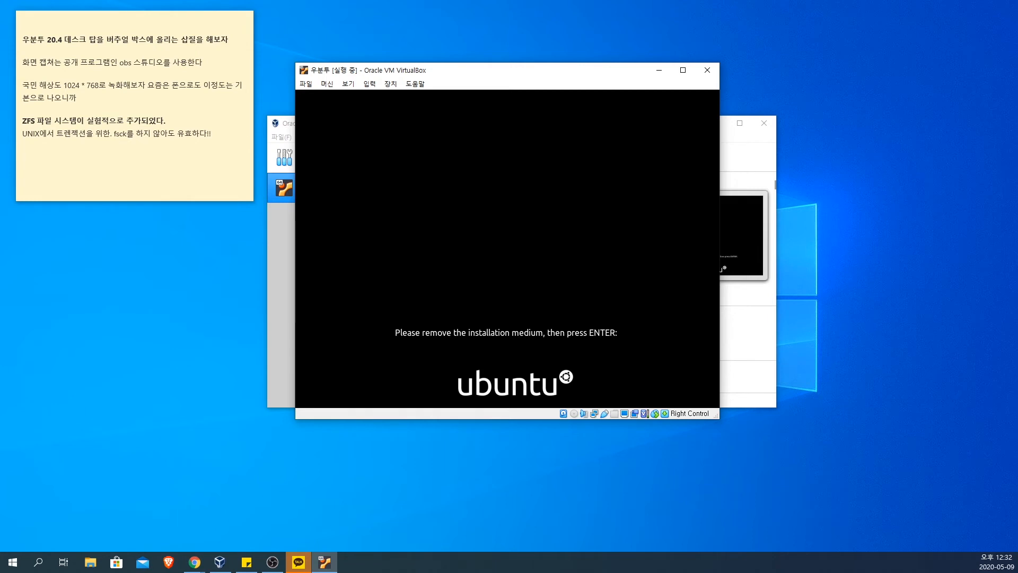
pyautogui.click(369, 84)
pyautogui.moveTo(388, 87)
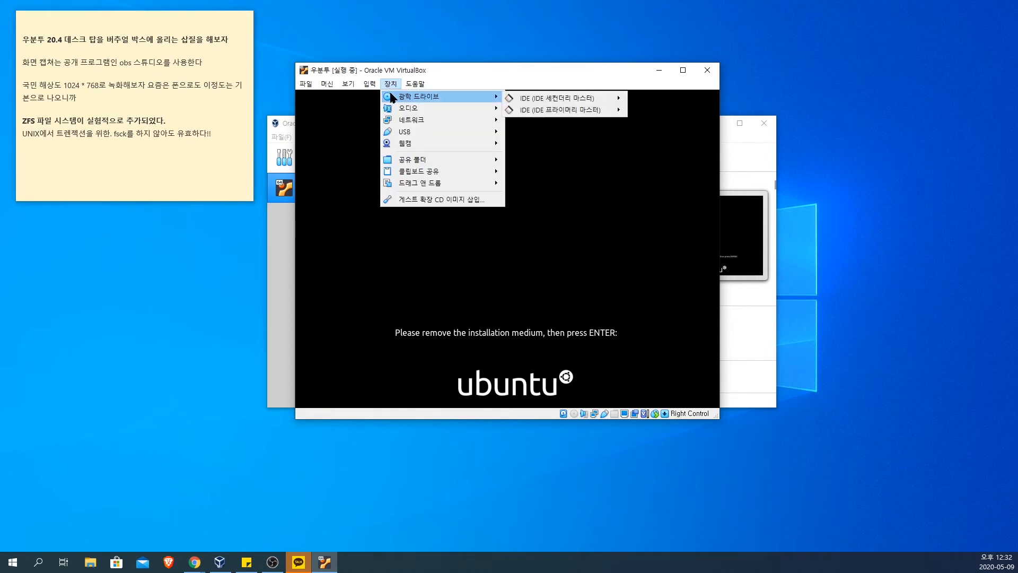
pyautogui.moveTo(550, 100)
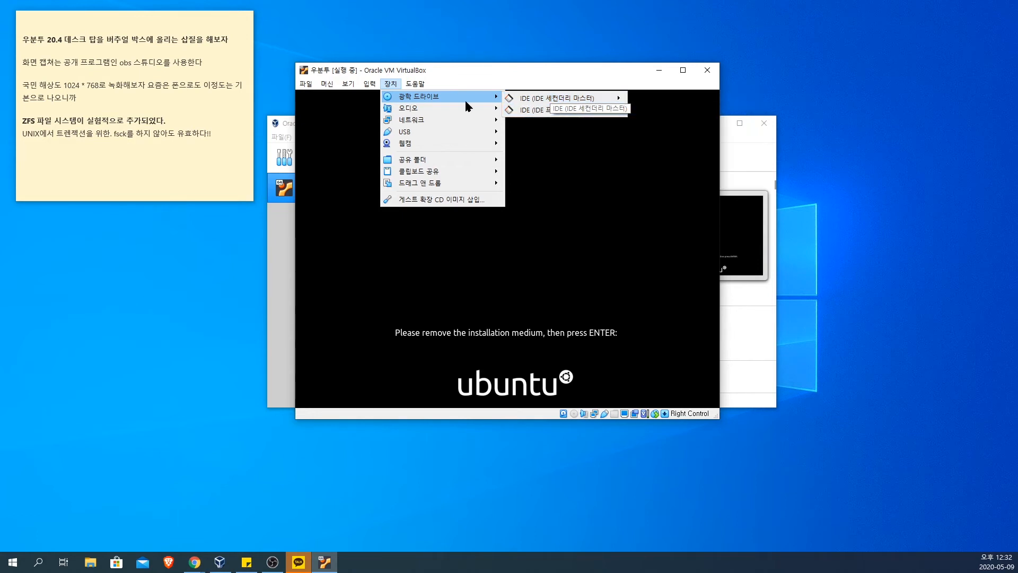
pyautogui.moveTo(467, 102)
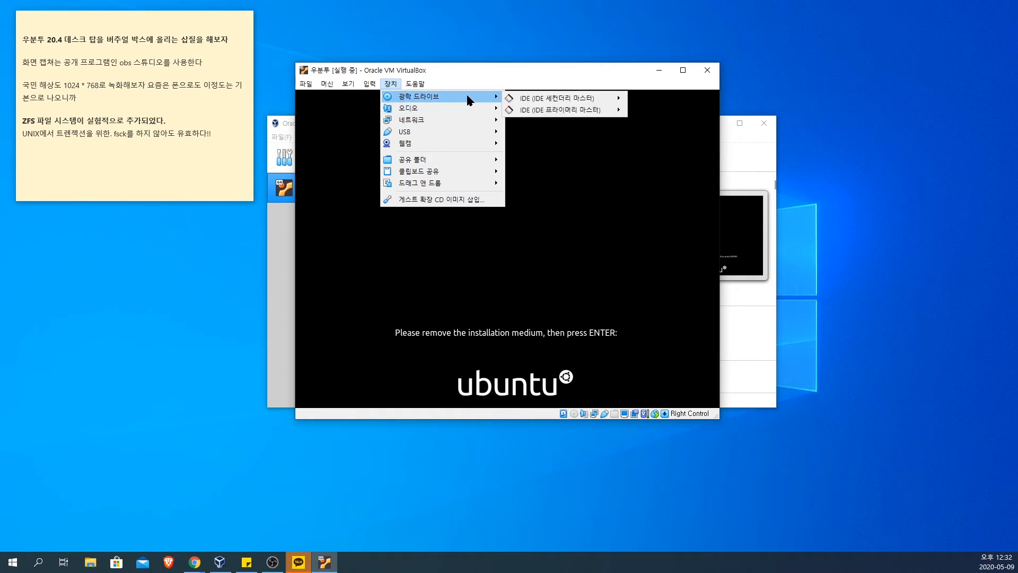
pyautogui.moveTo(584, 97)
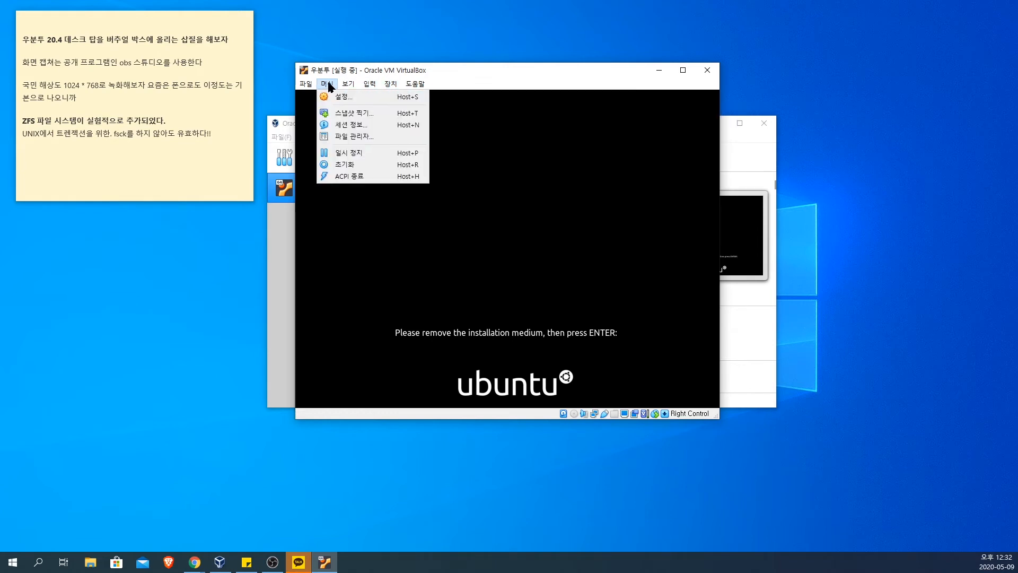
# Step: Open the virtual machine's settings and inspect the first optical drive under the IDE storage controller
pyautogui.moveTo(320, 86)
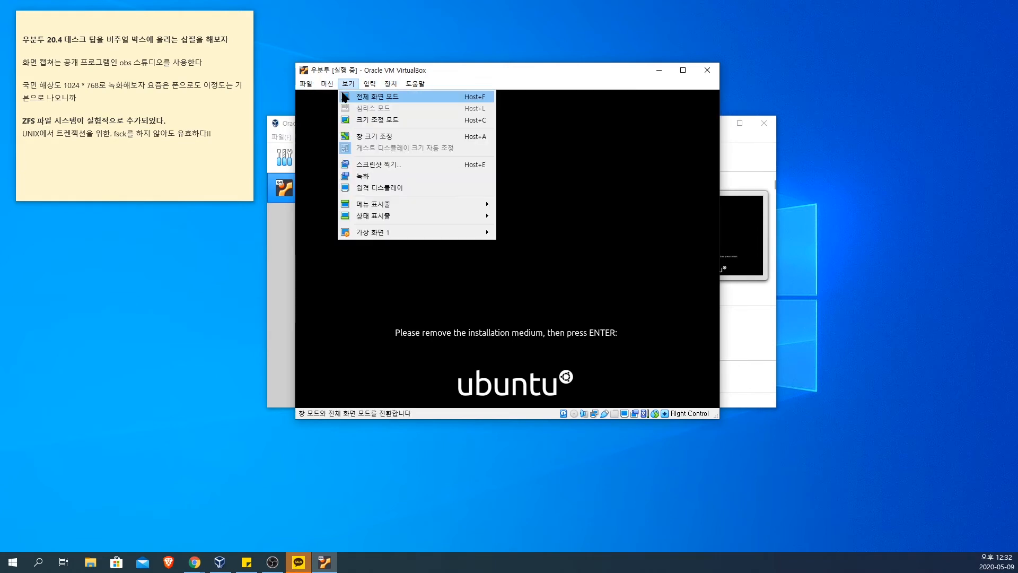
pyautogui.click(342, 97)
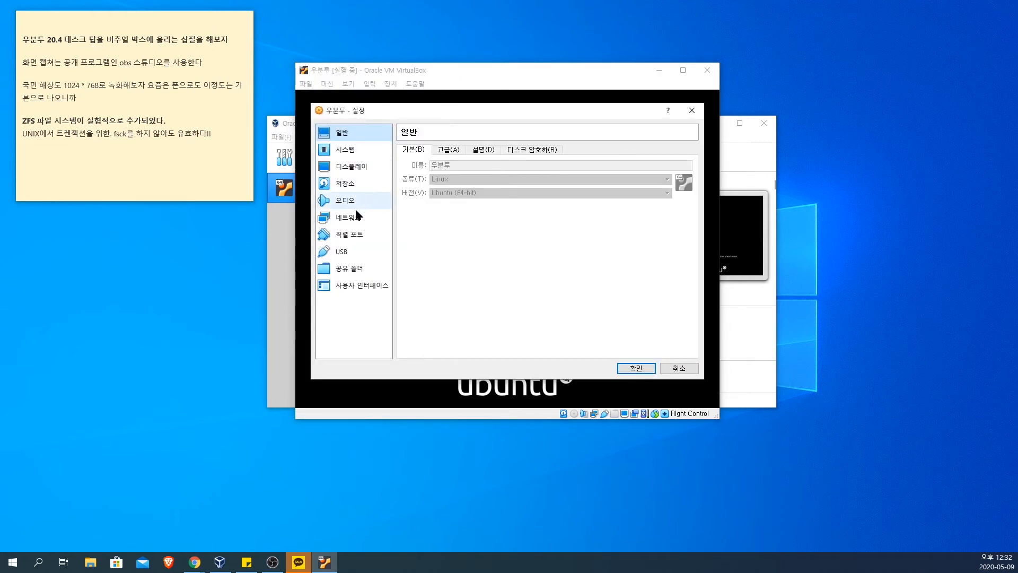
pyautogui.click(354, 184)
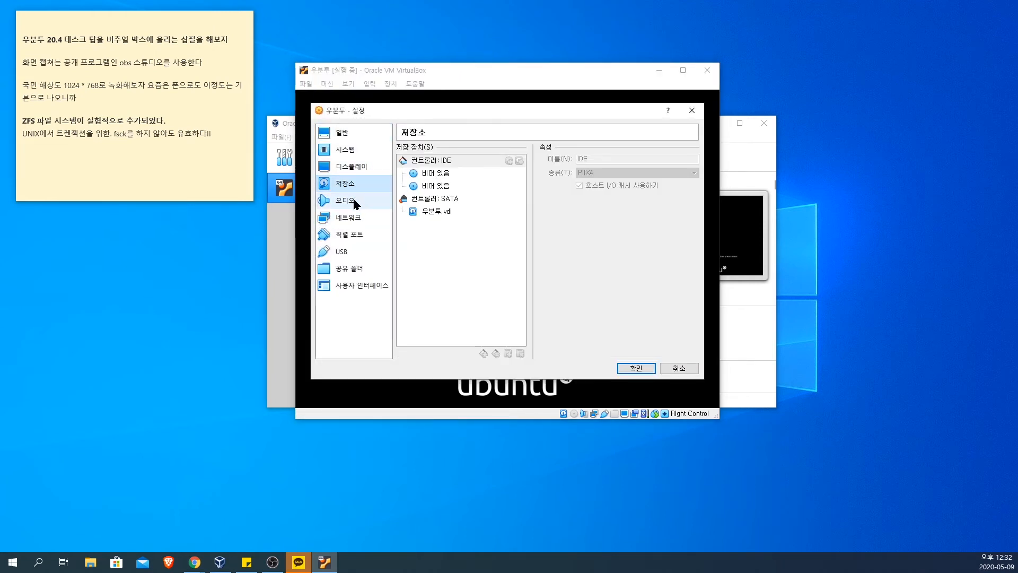
pyautogui.click(440, 174)
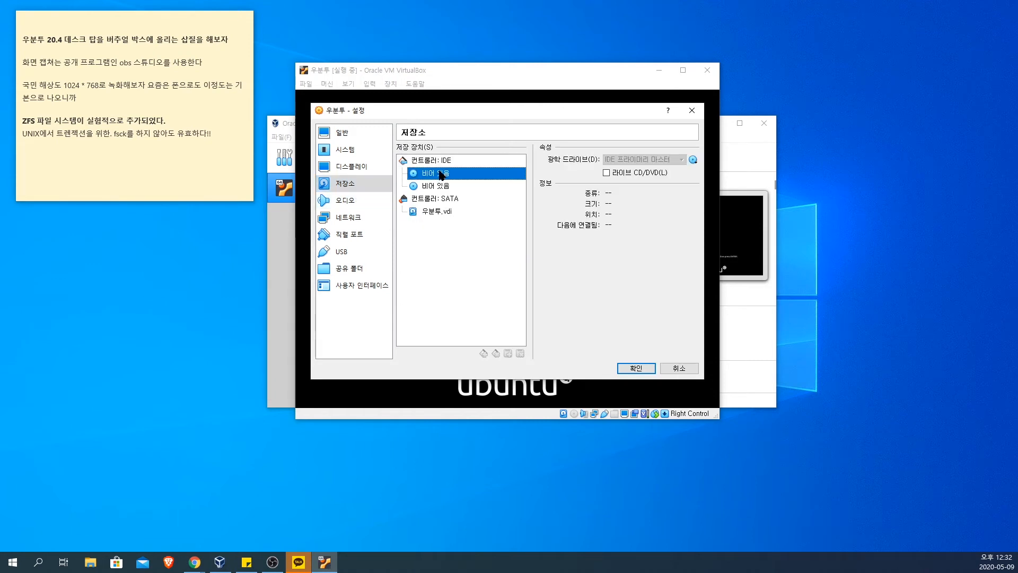
# Step: Look through the audio, system, display, remote display and storage pages of the machine settings
pyautogui.click(354, 201)
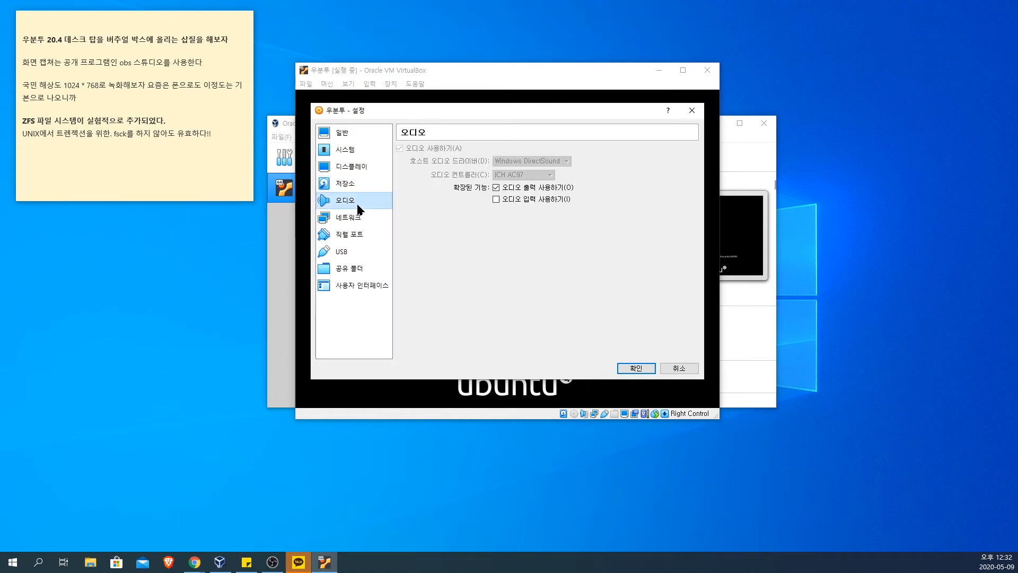
pyautogui.click(354, 168)
pyautogui.click(355, 150)
pyautogui.click(355, 166)
pyautogui.click(352, 183)
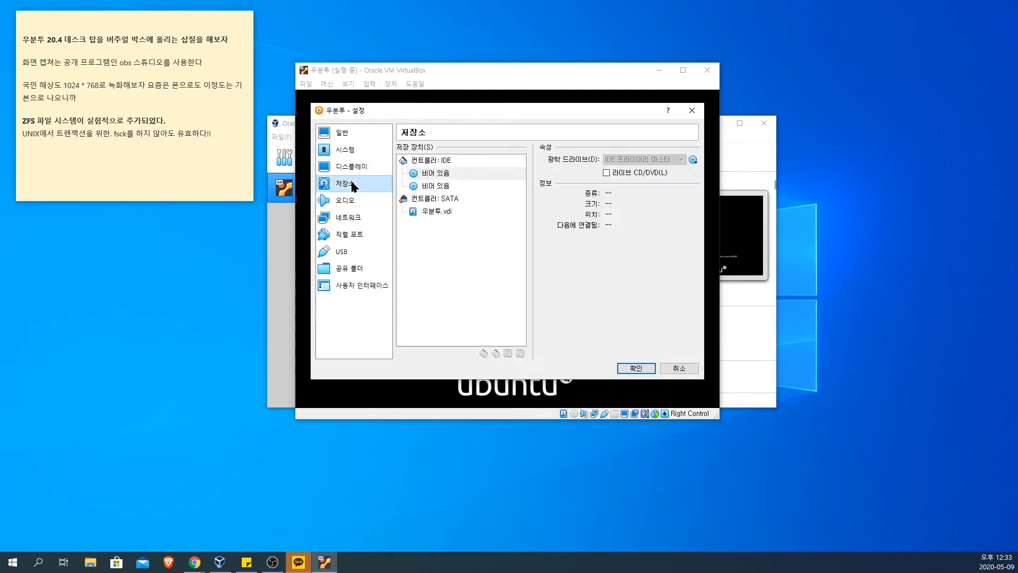
pyautogui.click(354, 167)
pyautogui.click(353, 184)
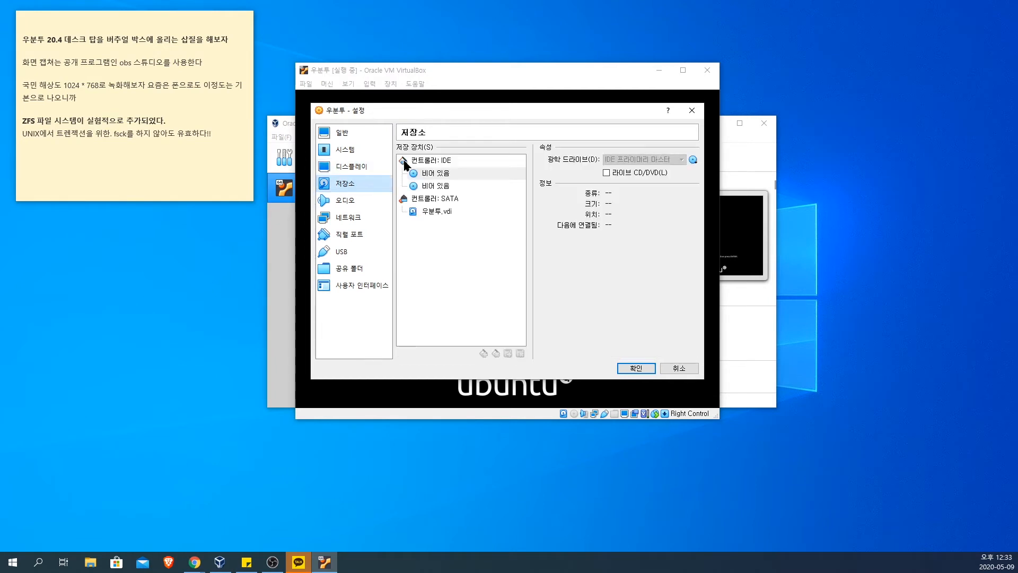
pyautogui.click(363, 168)
pyautogui.click(448, 150)
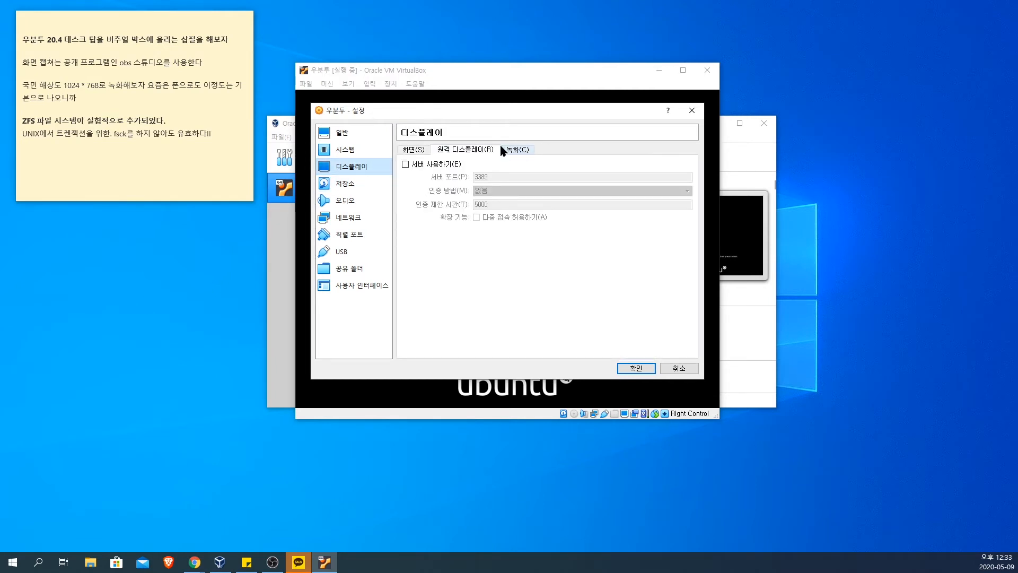
pyautogui.click(329, 184)
pyautogui.click(339, 200)
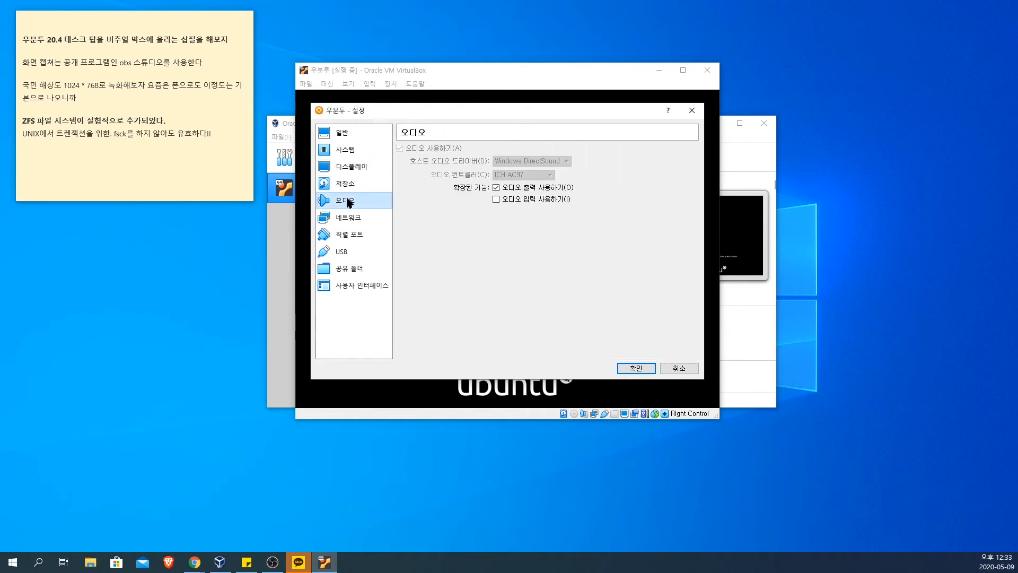
# Step: Check the disc choices for the IDE primary master optical drive, then cancel the machine settings
pyautogui.click(345, 184)
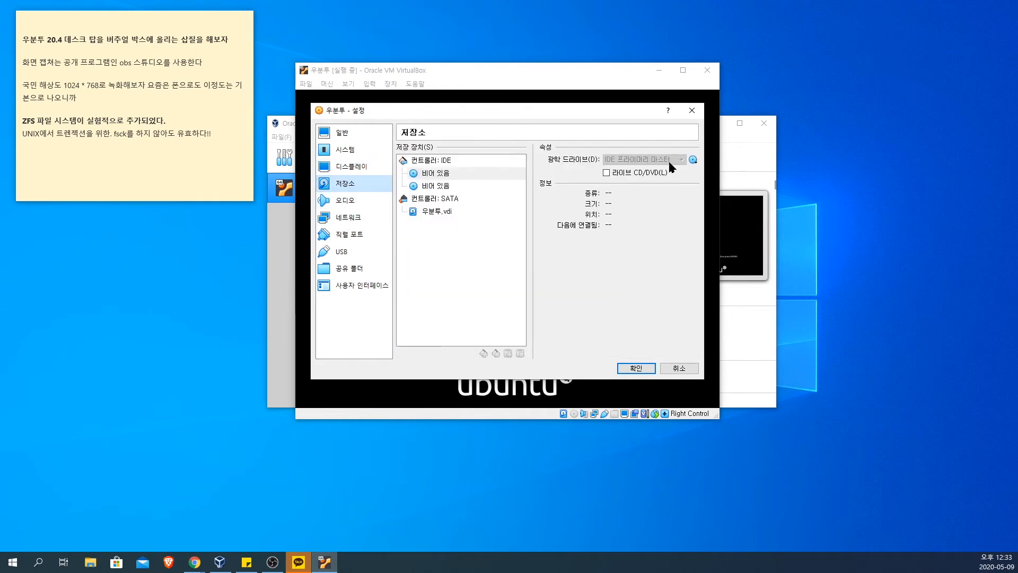
pyautogui.click(693, 159)
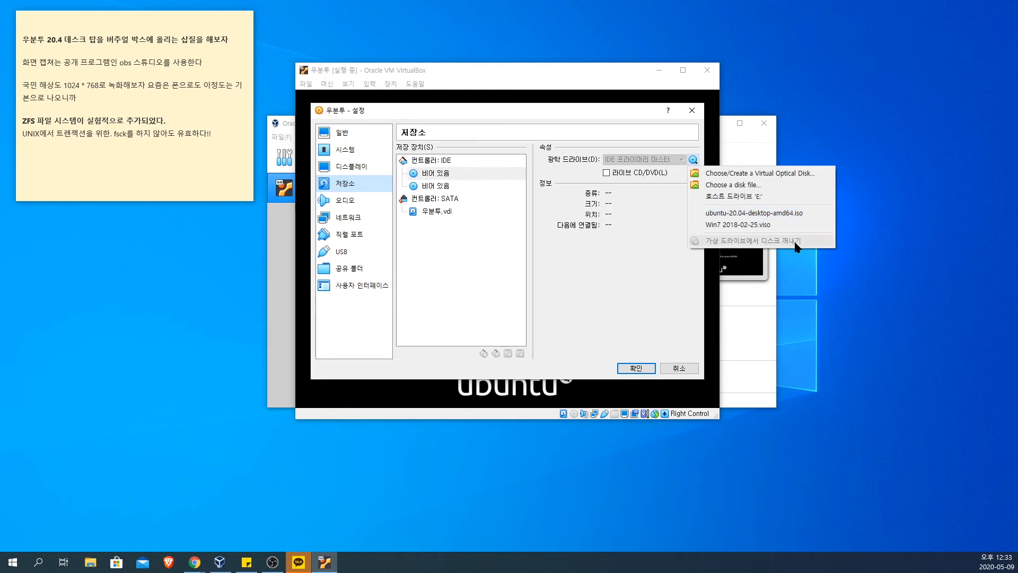
pyautogui.click(663, 260)
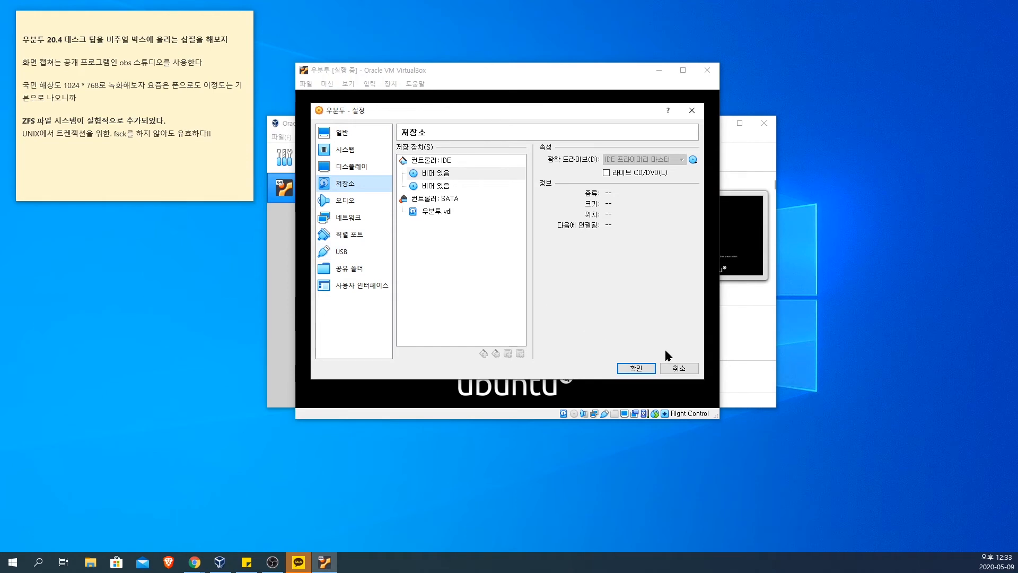
pyautogui.click(682, 369)
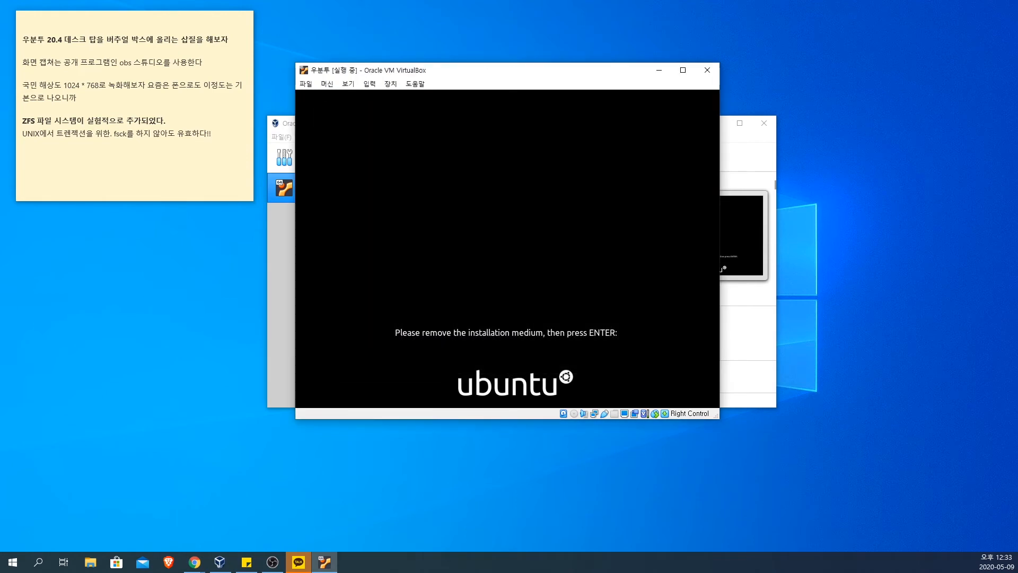
# Step: Continue the reboot from the prompt to remove the installation medium and dismiss the mouse integration notice
pyautogui.press('Return')
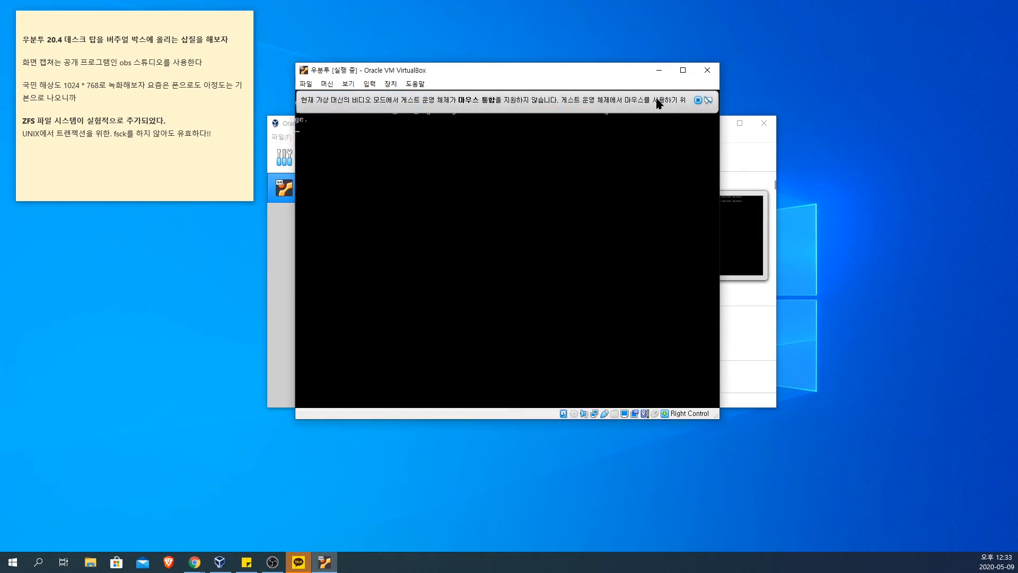
pyautogui.click(698, 100)
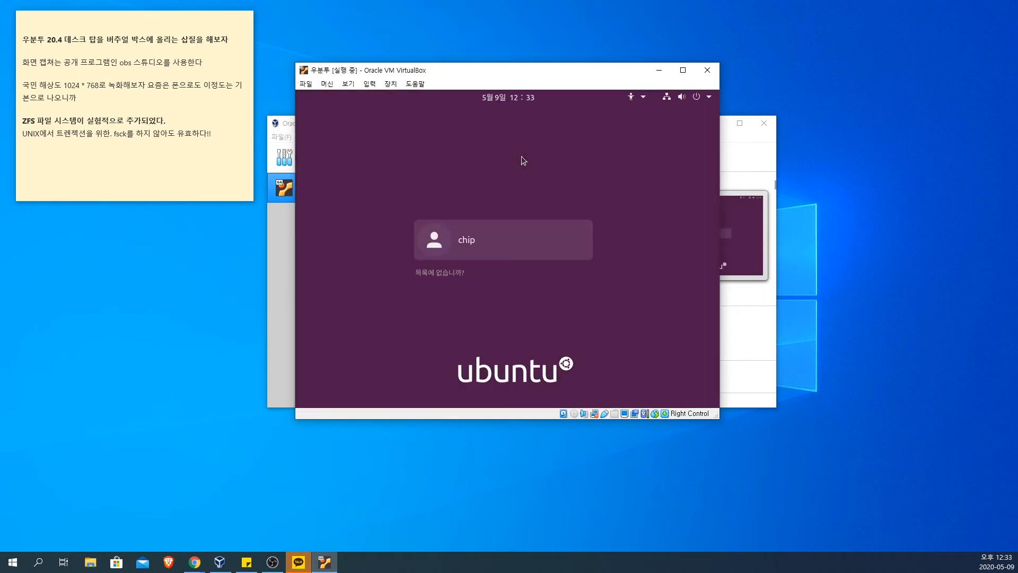
# Step: Select the user account on the Ubuntu login screen and log in with the account password
pyautogui.click(484, 244)
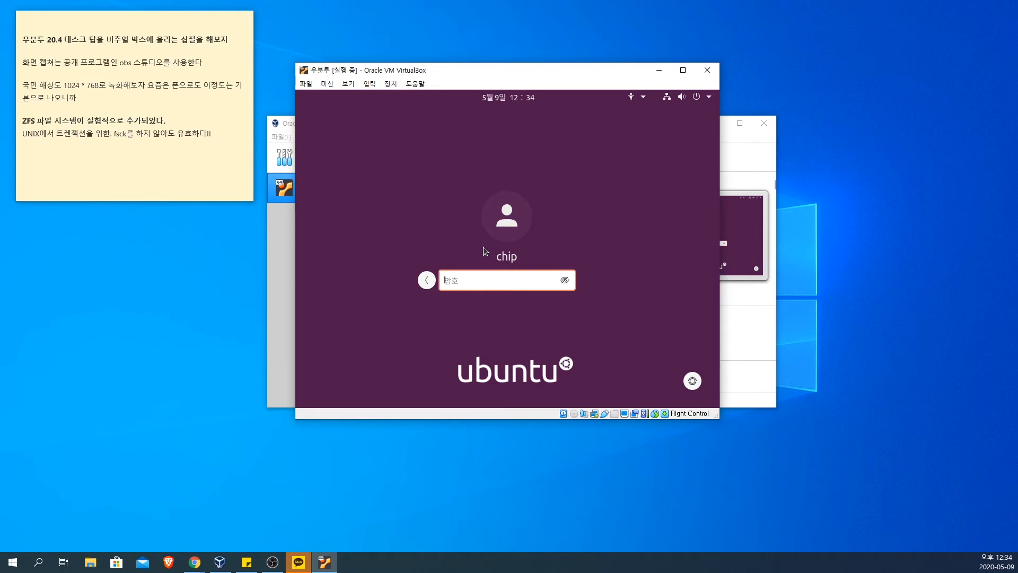
pyautogui.write('*****')
pyautogui.press('Return')
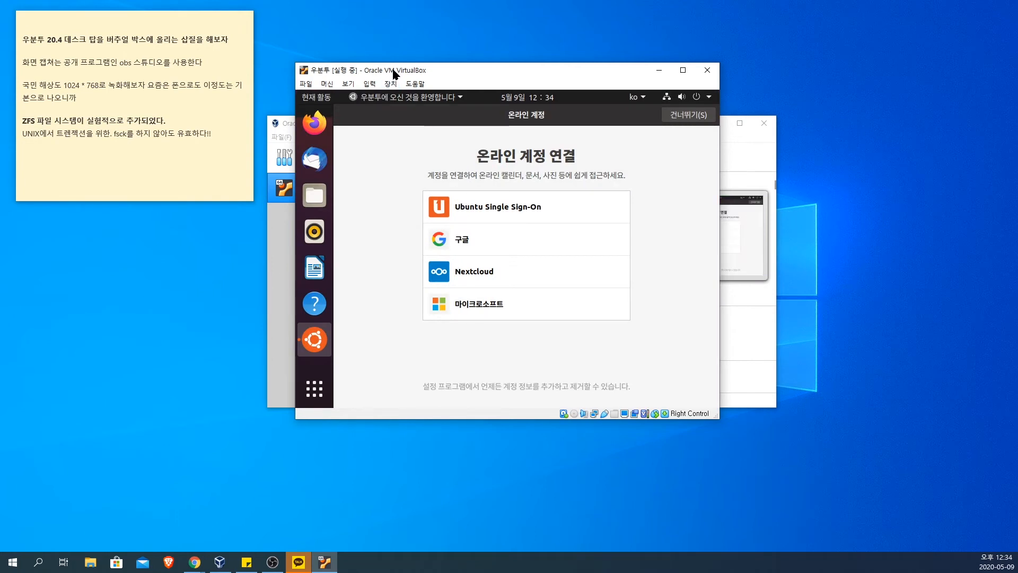
# Step: Move the virtual machine window slightly aside and enlarge it over the manager window behind
pyautogui.moveTo(393, 74); pyautogui.dragTo(364, 75)
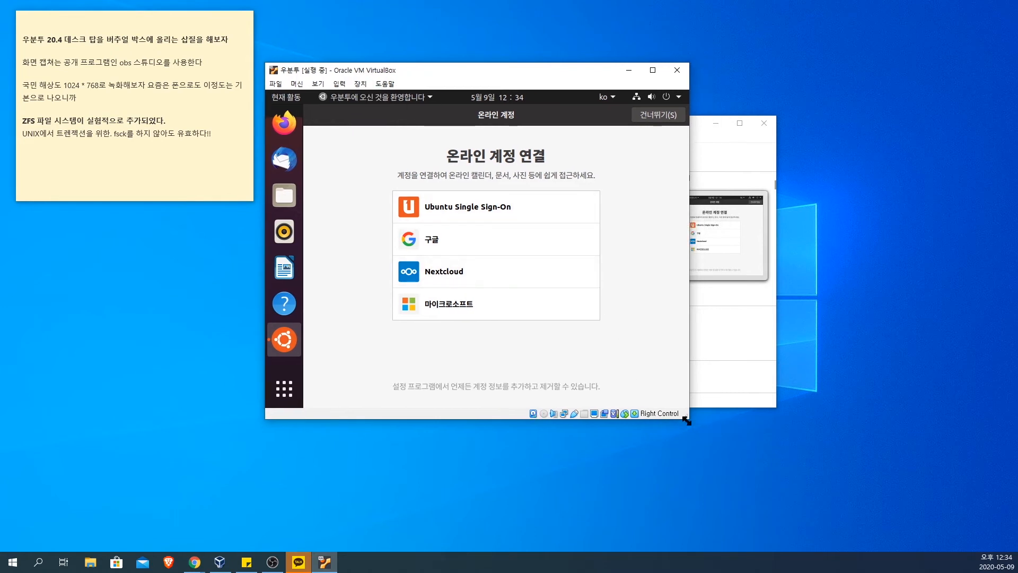
pyautogui.moveTo(691, 420); pyautogui.dragTo(814, 504)
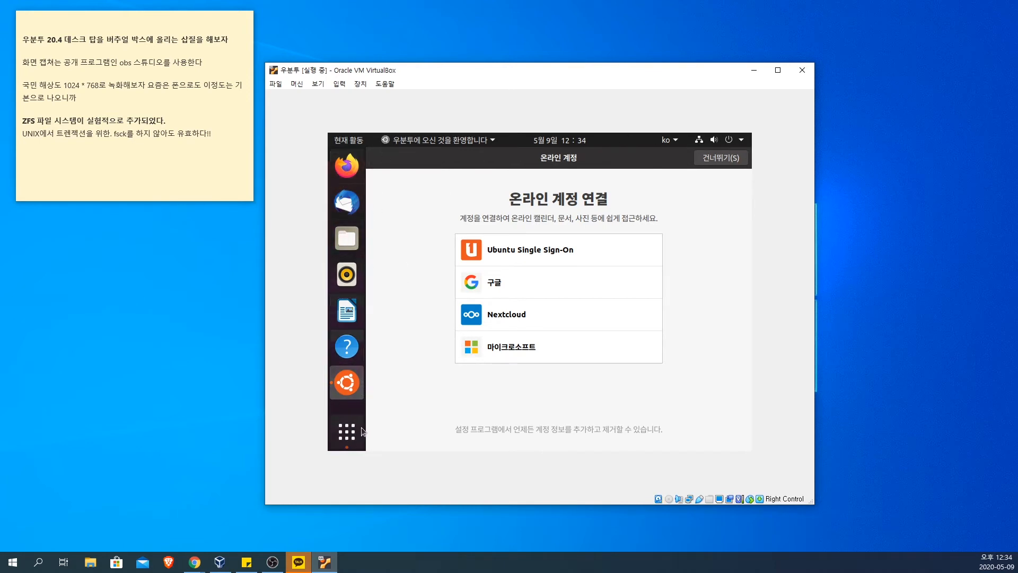
# Step: View all installed applications in the Ubuntu applications overview and return to the welcome setup
pyautogui.click(352, 439)
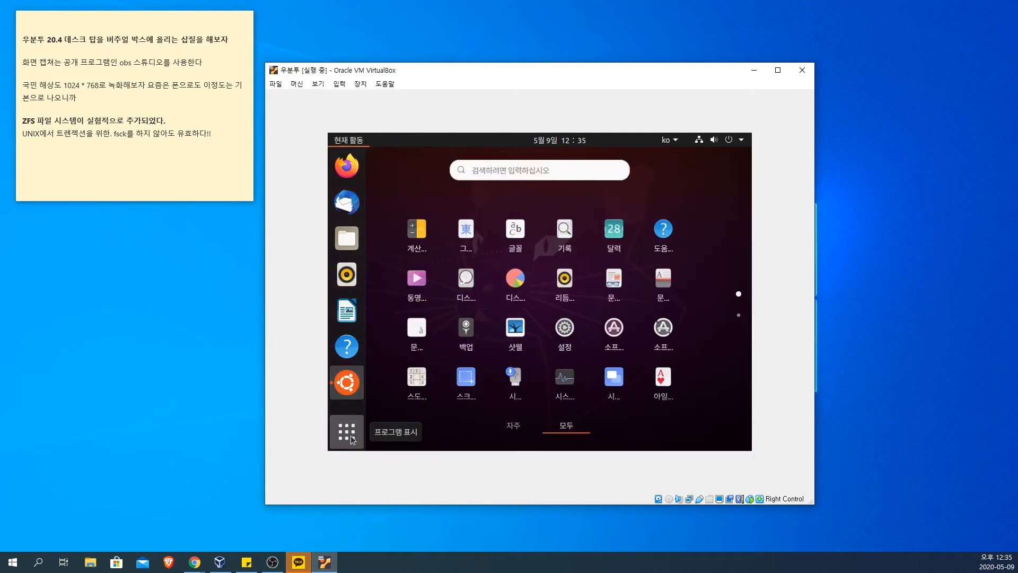
pyautogui.click(351, 440)
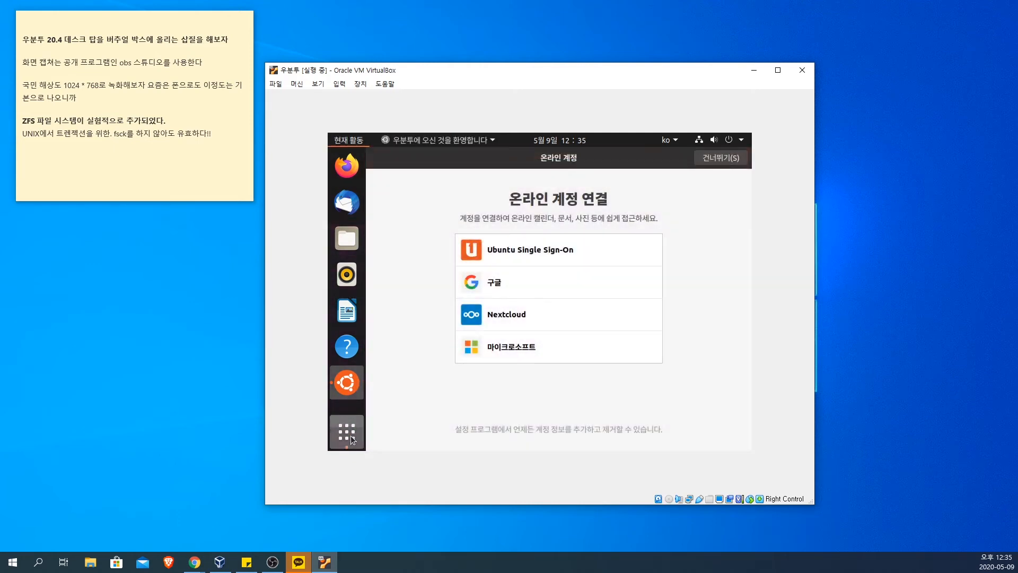
pyautogui.click(351, 436)
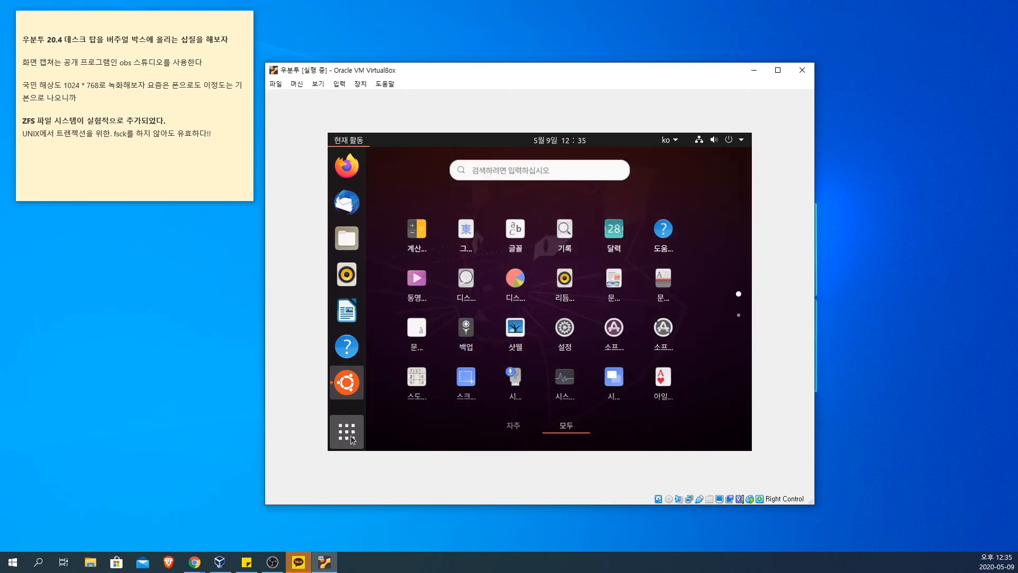
pyautogui.click(352, 440)
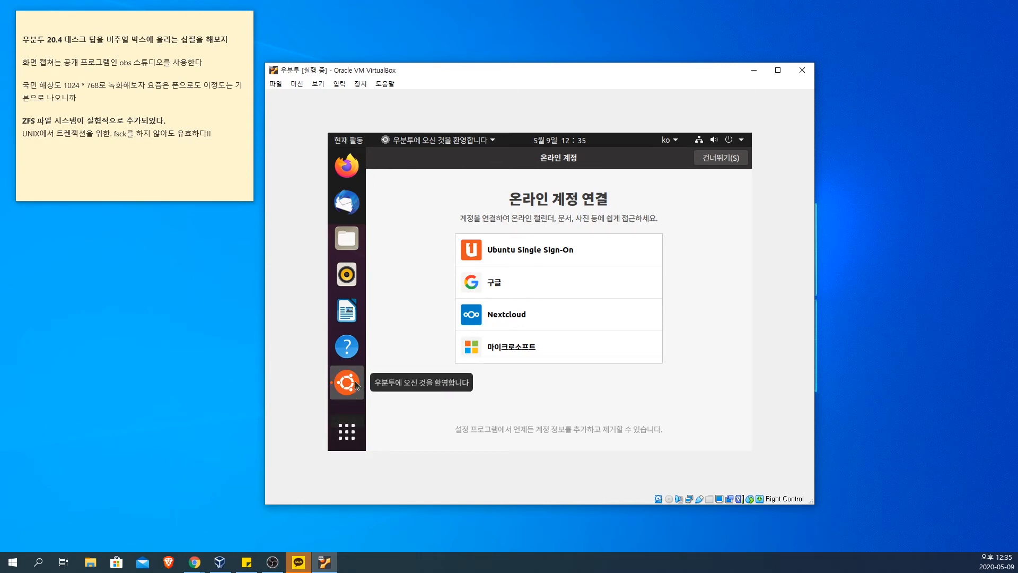
# Step: Skip the online accounts and Livepatch setup, keep sending system information to Canonical, and leave location services off
pyautogui.click(709, 159)
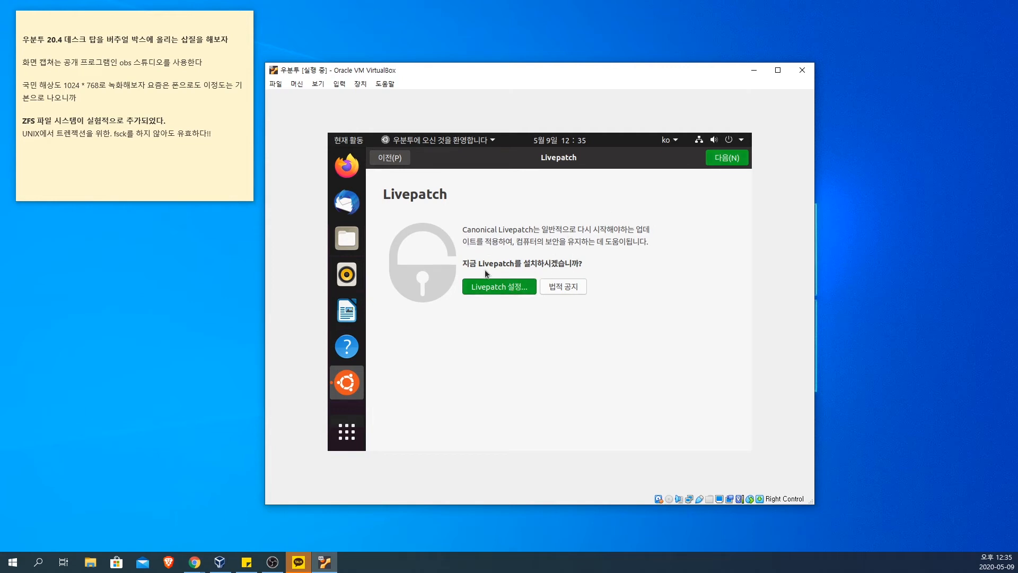
pyautogui.click(722, 164)
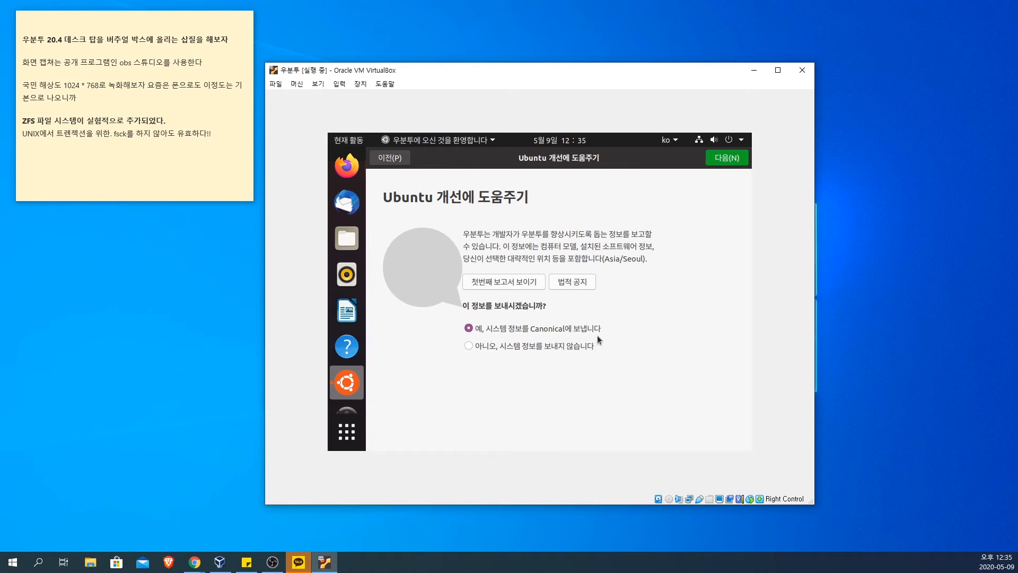
pyautogui.click(714, 165)
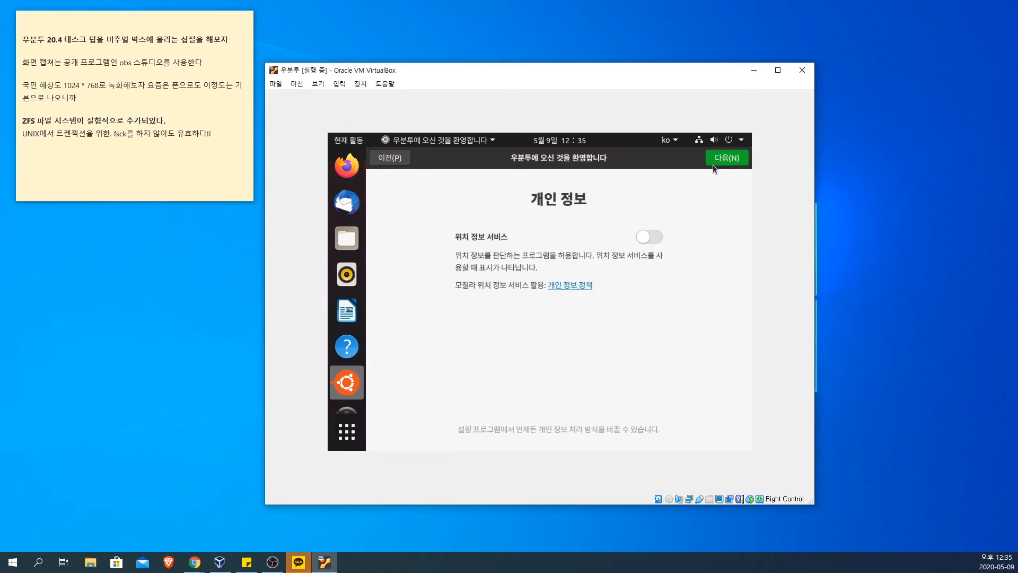
pyautogui.click(730, 162)
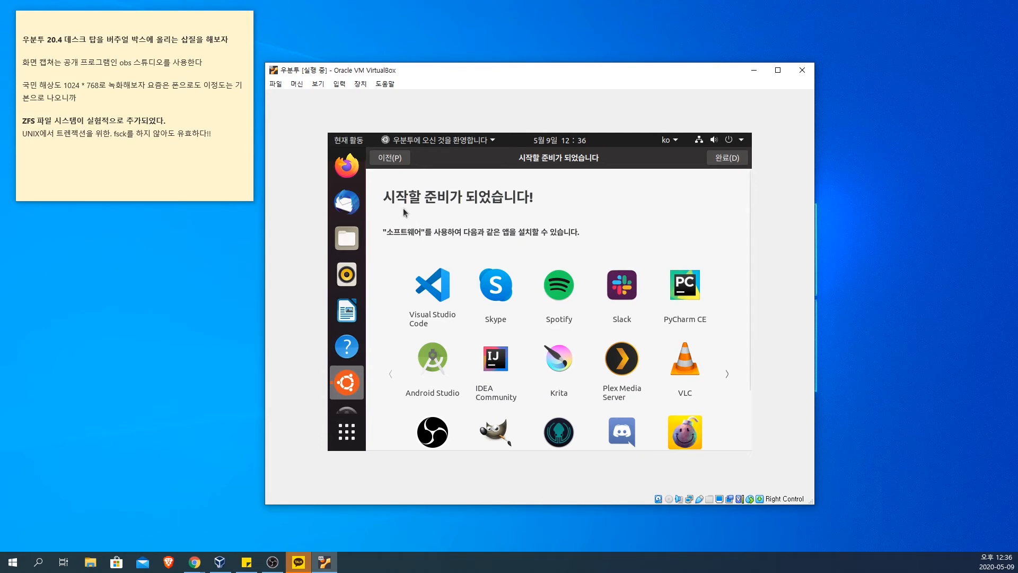
# Step: Browse the suggested apps on the final page of the welcome setup
pyautogui.scroll(-2, 638, 234)
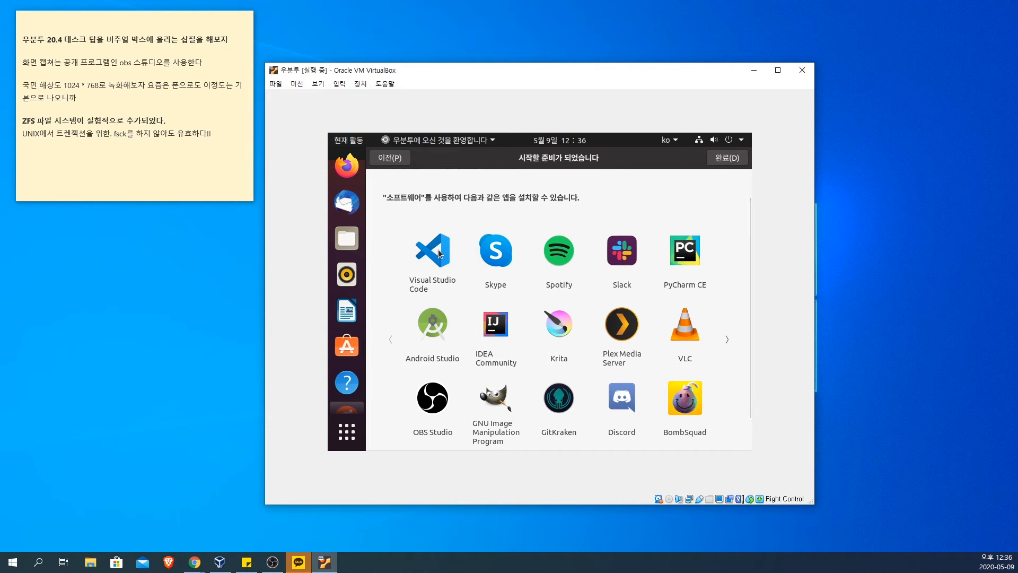
pyautogui.scroll(-1, 439, 255)
pyautogui.scroll(2, 439, 254)
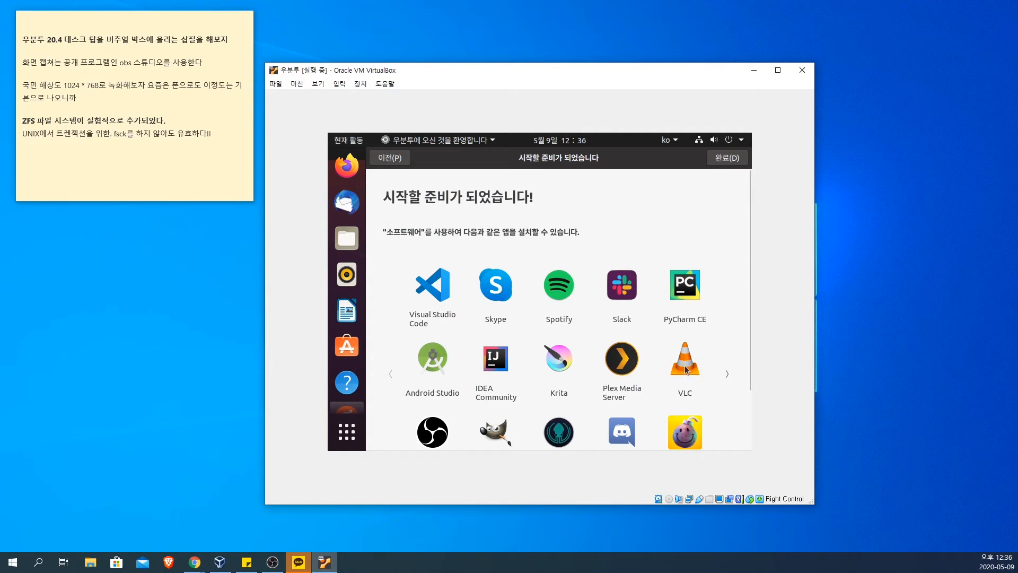
pyautogui.scroll(-3, 686, 370)
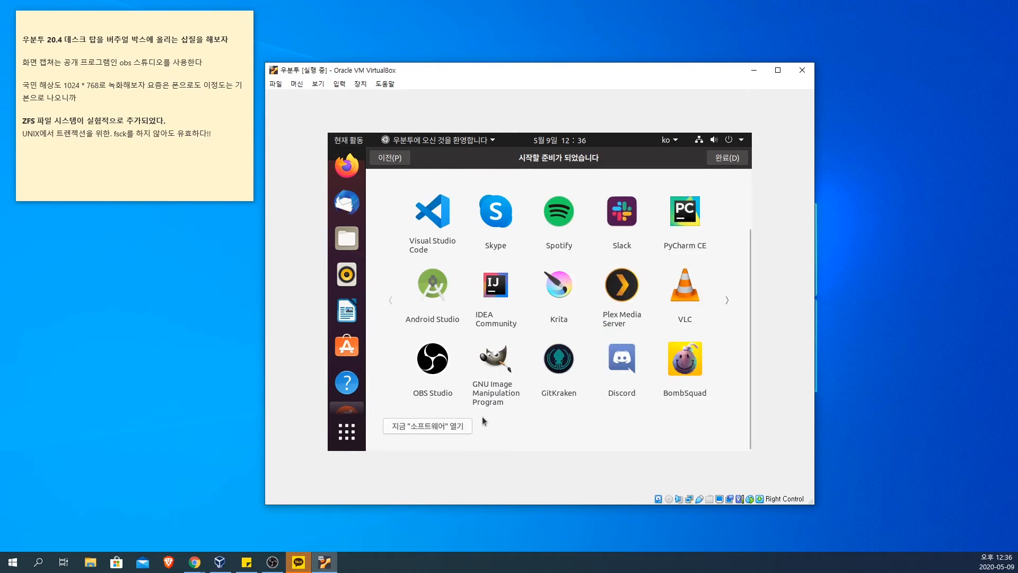
pyautogui.scroll(3, 484, 415)
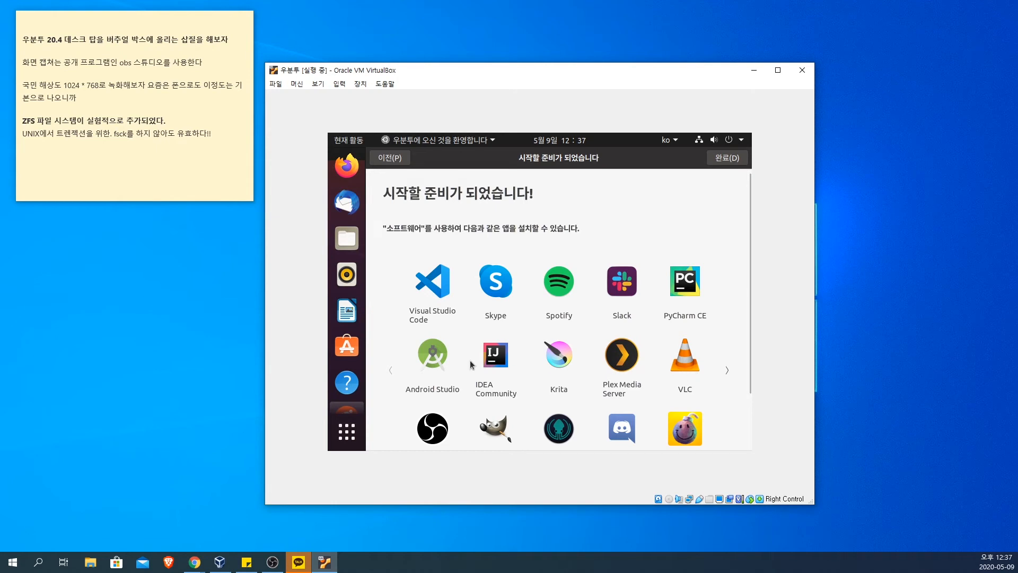
# Step: View the Android Studio store page from the suggested apps and minimize its window
pyautogui.scroll(-1, 471, 364)
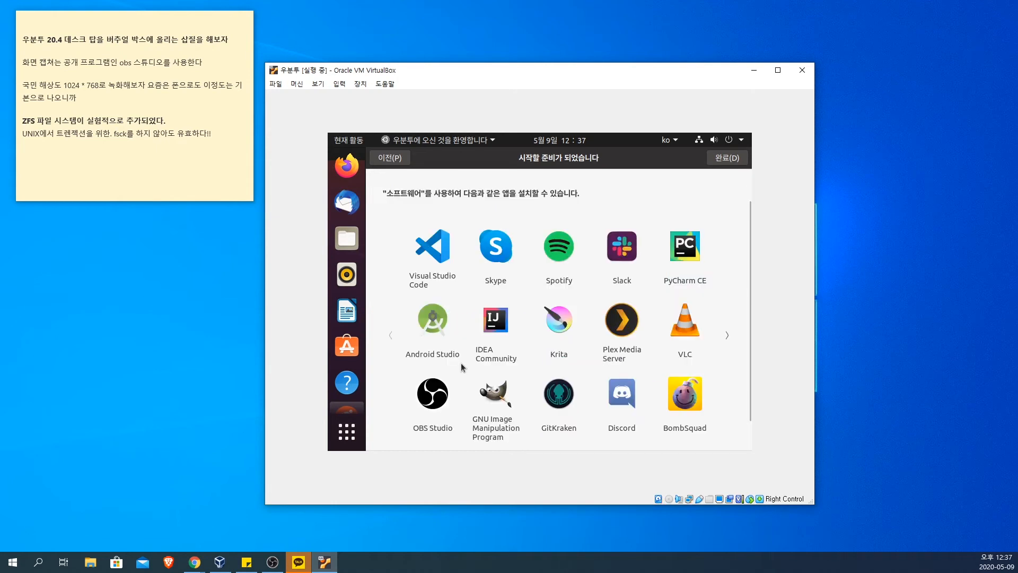
pyautogui.click(432, 326)
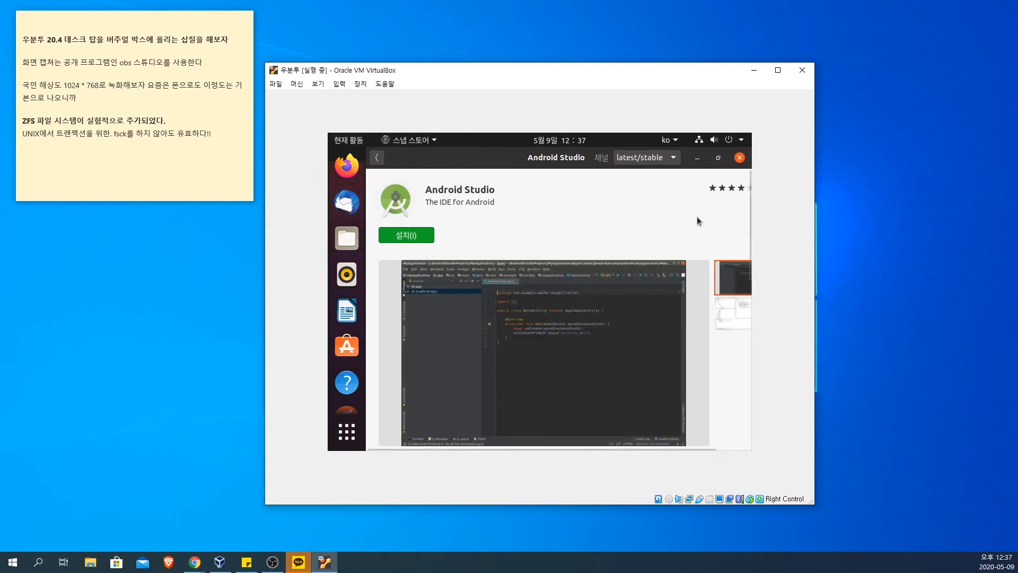
pyautogui.click(698, 158)
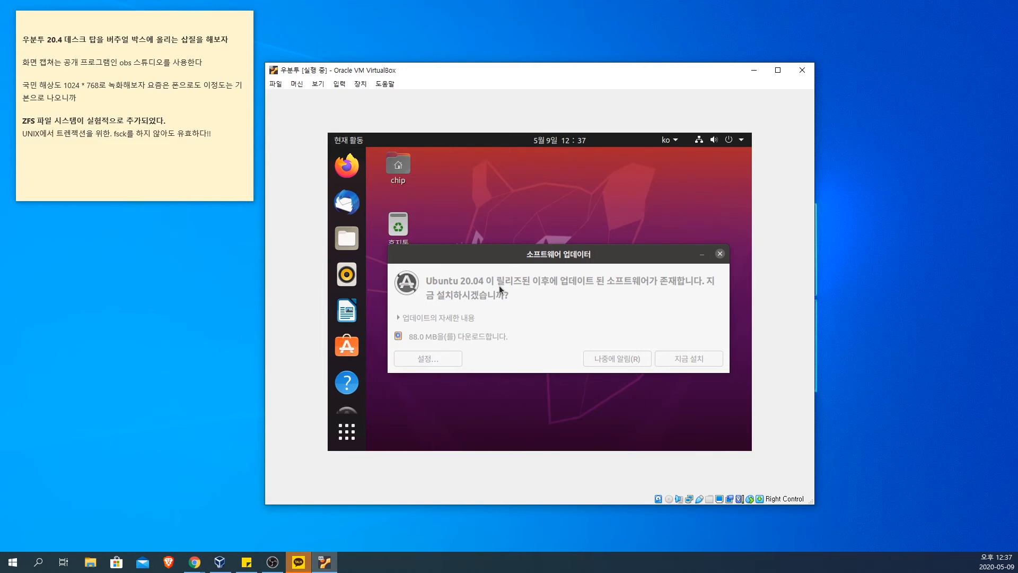
# Step: Expand the details of the available Ubuntu 20.04 updates and browse the security updates in the list
pyautogui.click(449, 337)
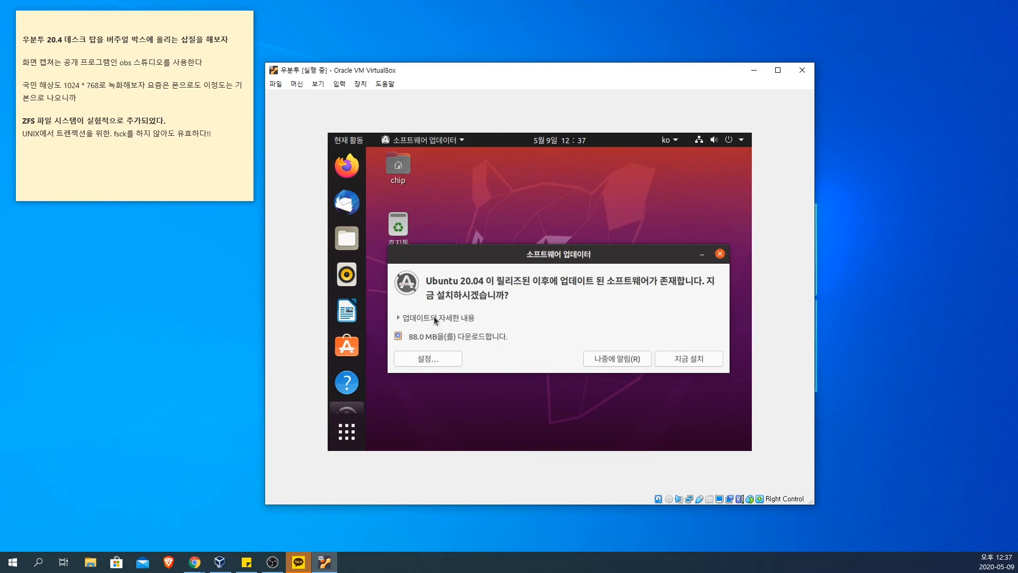
pyautogui.click(434, 317)
pyautogui.click(505, 332)
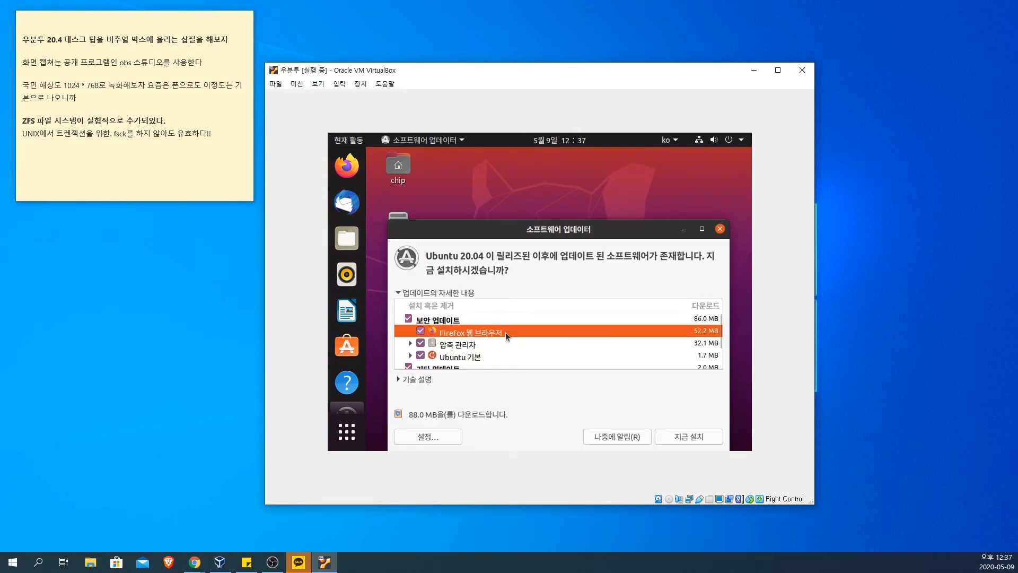
pyautogui.click(574, 343)
pyautogui.scroll(-1, 574, 344)
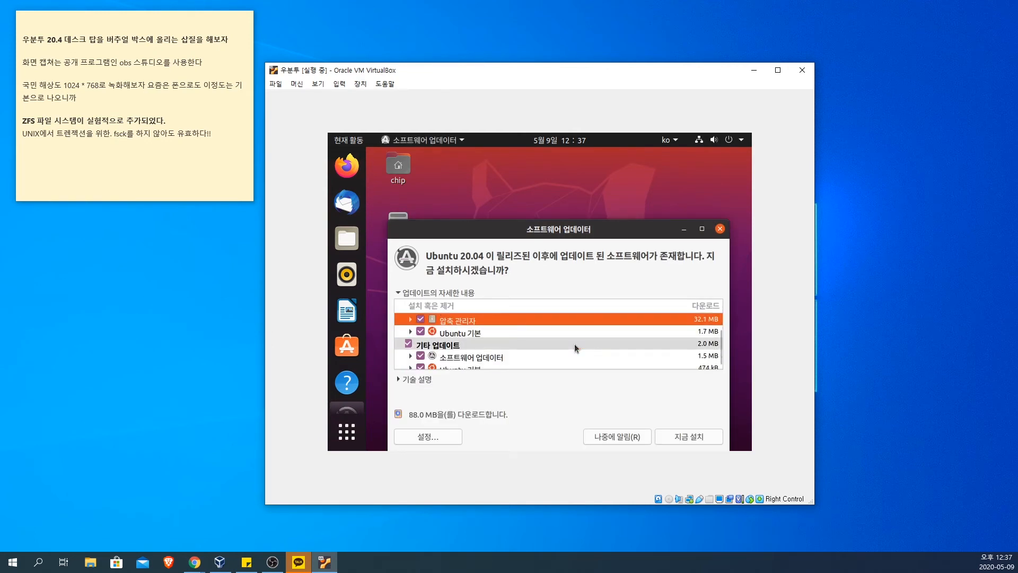
pyautogui.click(574, 332)
pyautogui.scroll(-1, 574, 332)
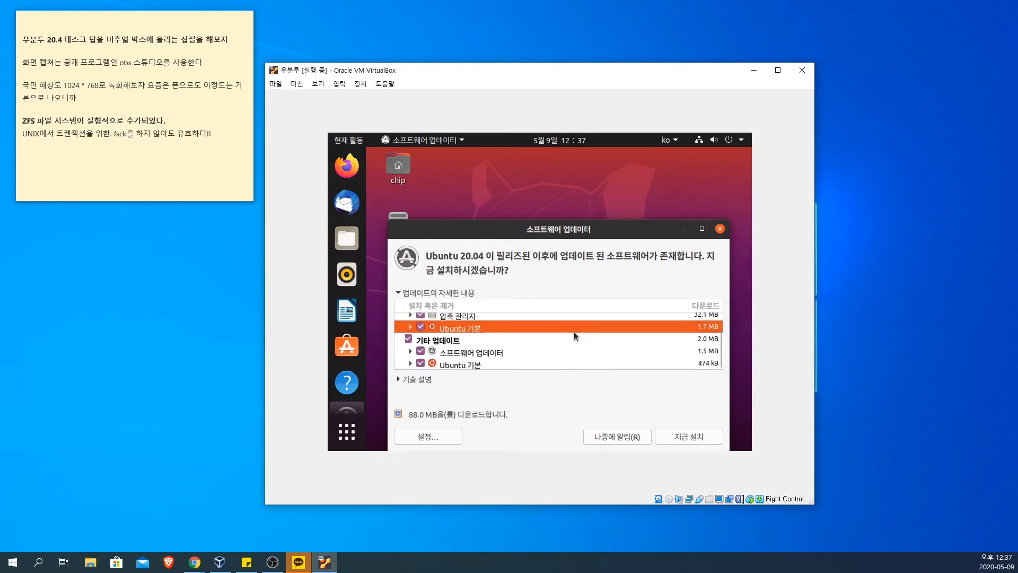
# Step: Review the packages grouped under 소프트웨어 업데이터, collapse the group and close the updater without installing anything
pyautogui.click(410, 351)
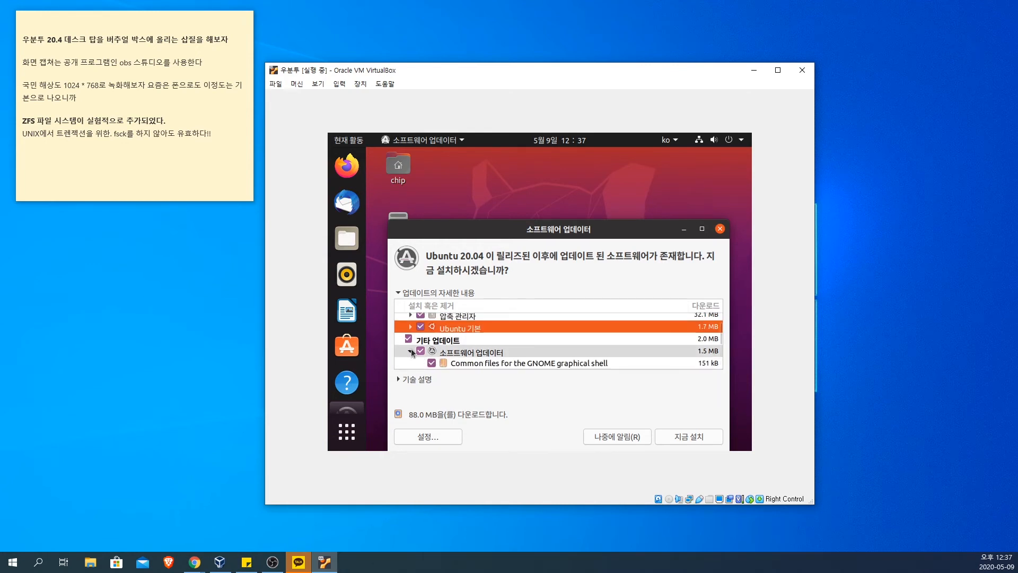
pyautogui.scroll(-1, 416, 347)
pyautogui.scroll(-1, 415, 347)
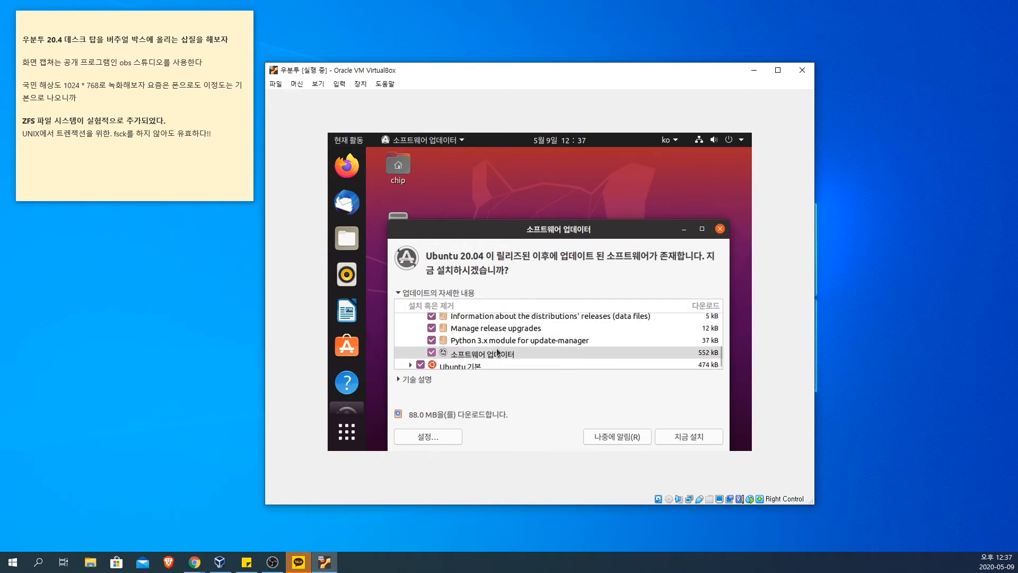
pyautogui.scroll(1, 510, 345)
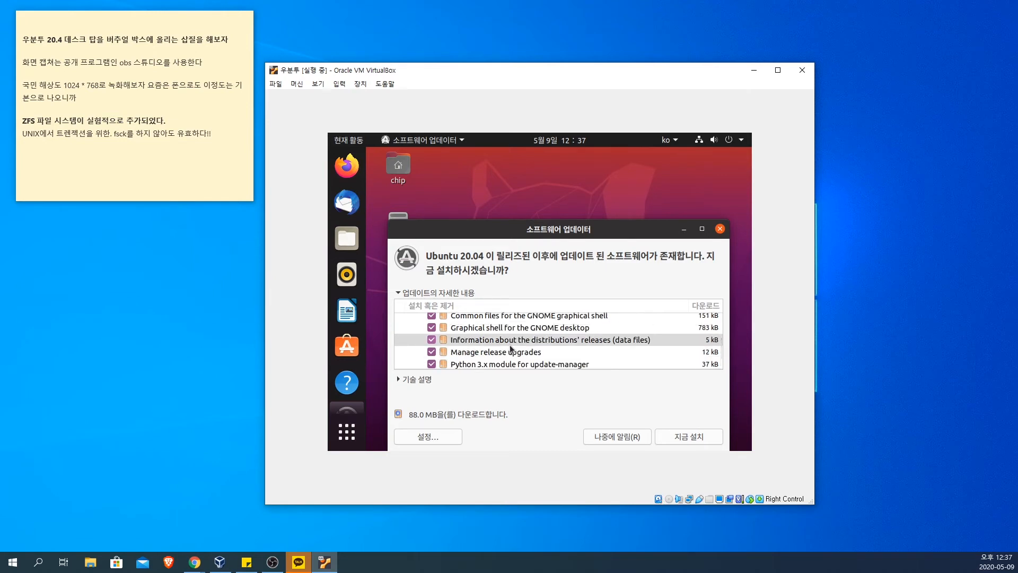
pyautogui.scroll(1, 510, 348)
pyautogui.scroll(-1, 477, 343)
pyautogui.scroll(1, 440, 335)
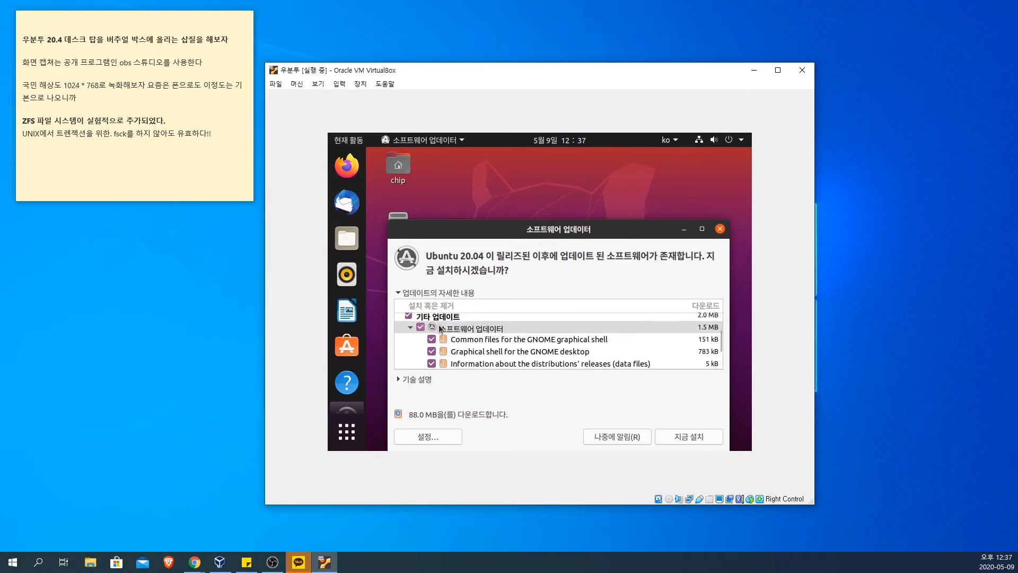
pyautogui.click(411, 327)
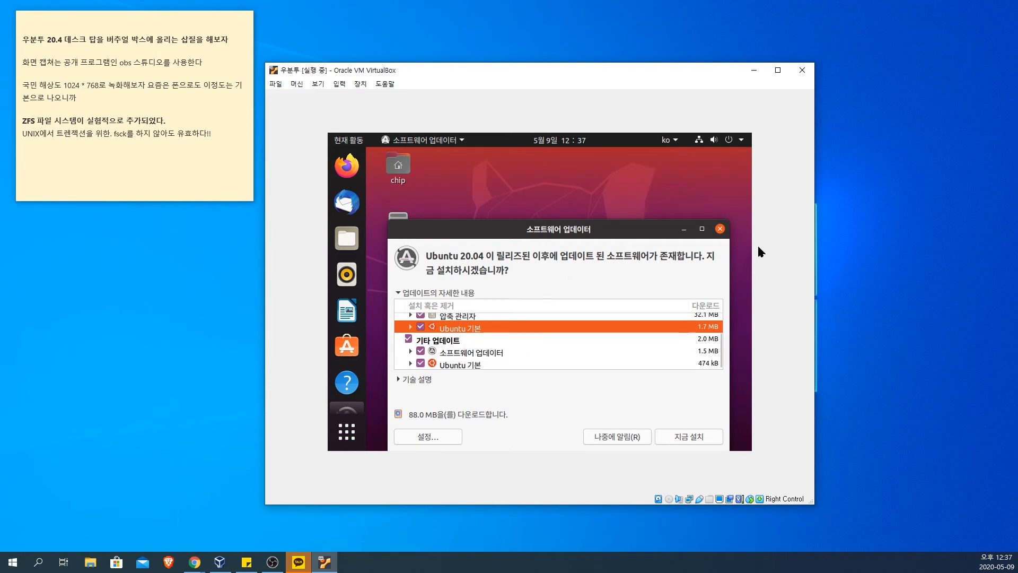
pyautogui.click(722, 232)
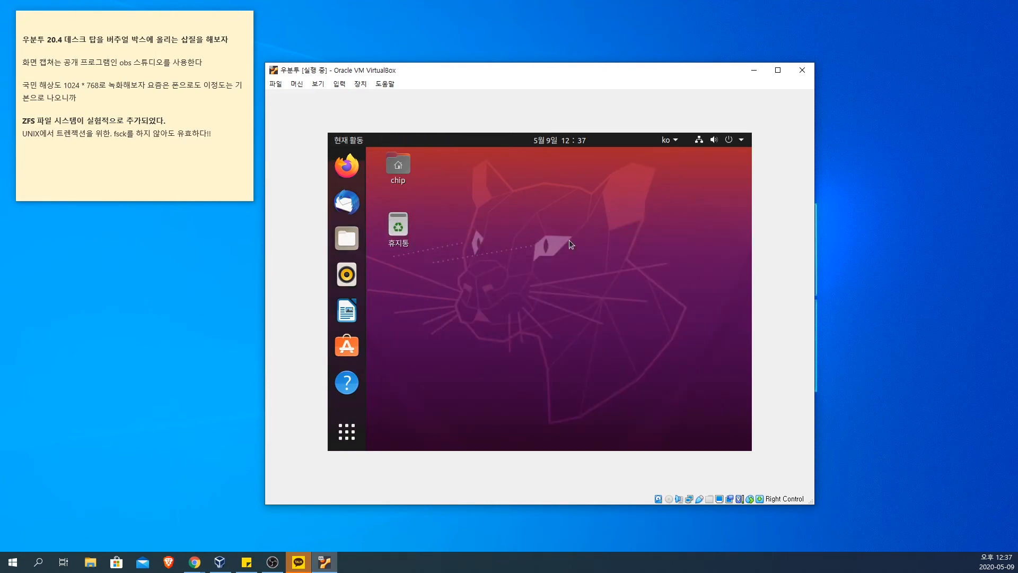
# Step: Move the virtual machine window toward the upper-left of the host desktop and enlarge it
pyautogui.moveTo(470, 70); pyautogui.dragTo(348, 39)
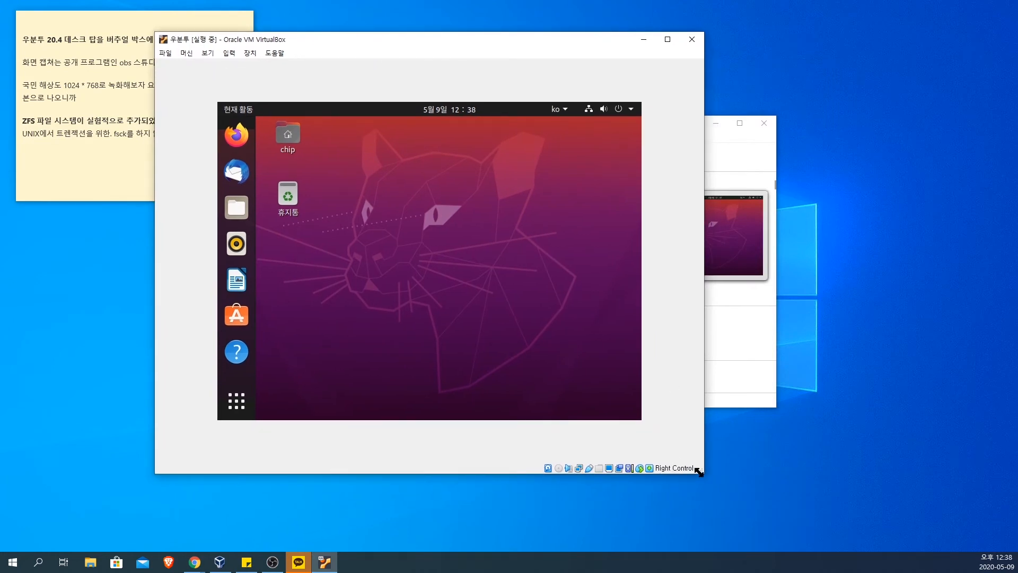
pyautogui.moveTo(699, 471); pyautogui.dragTo(843, 519)
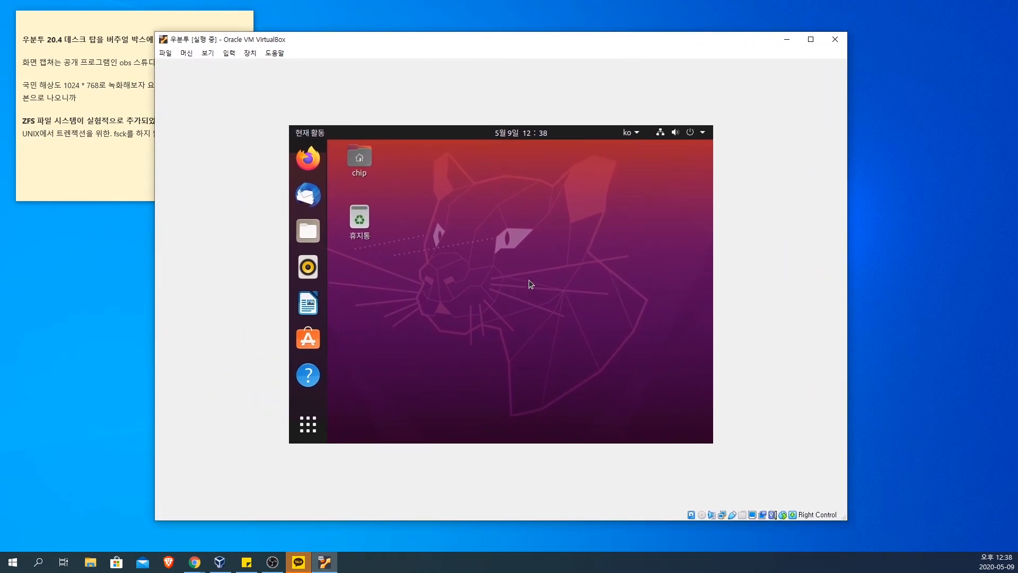
# Step: Insert the Guest Additions CD image, run its autostart program and authenticate with the account password
pyautogui.click(249, 53)
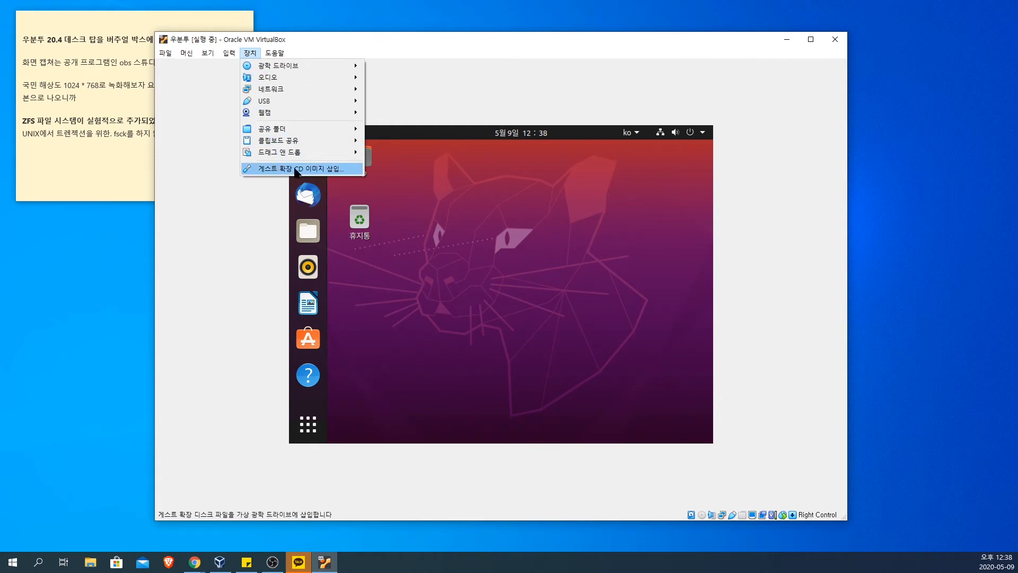
pyautogui.click(295, 169)
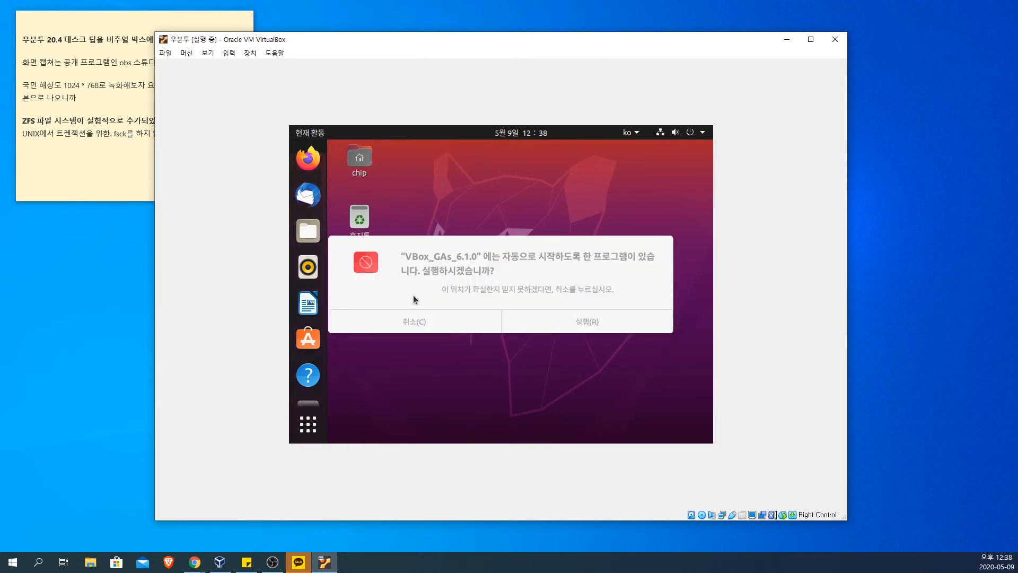
pyautogui.click(588, 321)
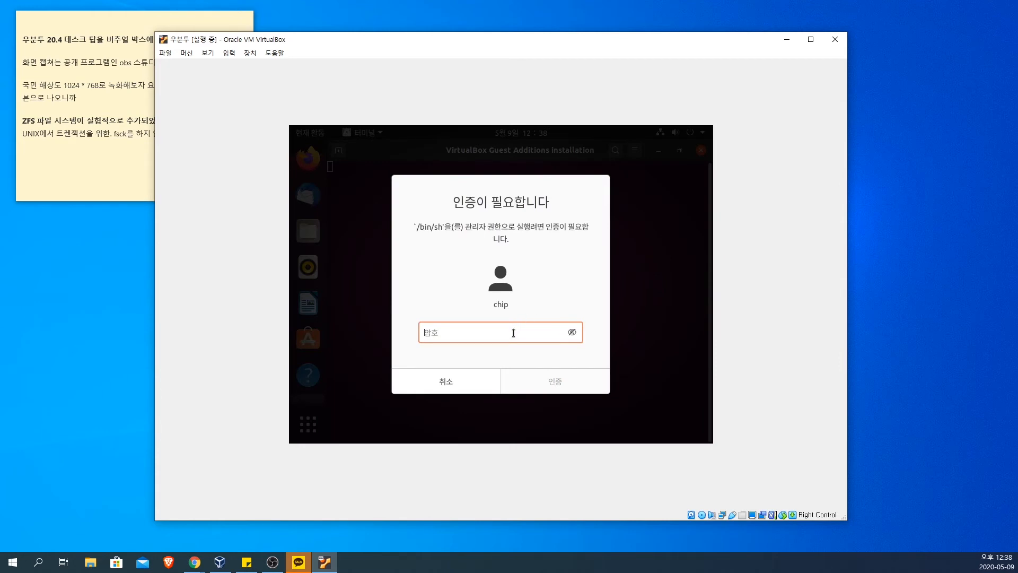
pyautogui.write('1234')
pyautogui.click(562, 375)
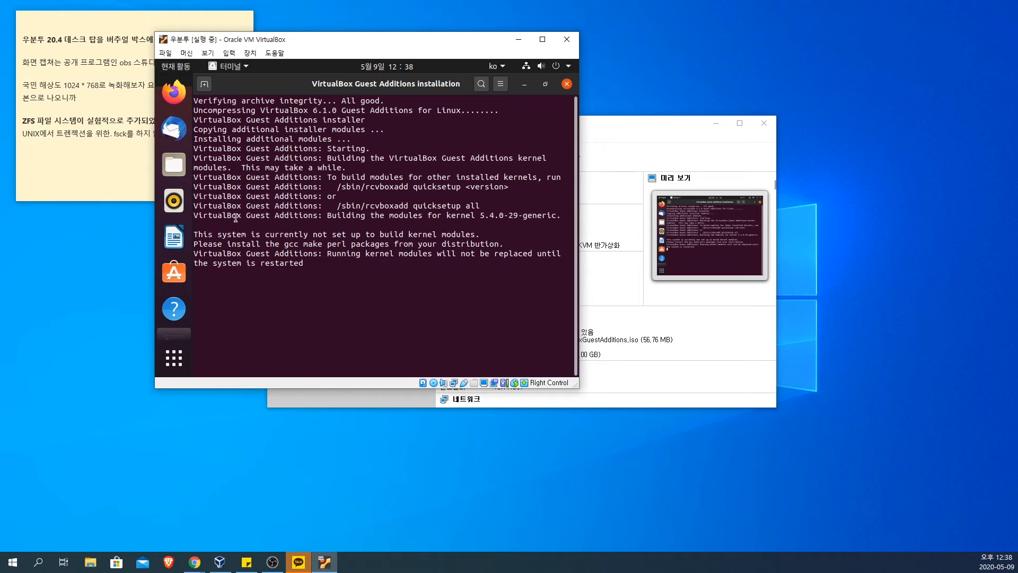
# Step: Review the Guest Additions installer's messages about kernel modules and restarting, and close the installation terminal
pyautogui.moveTo(335, 178); pyautogui.dragTo(429, 222)
pyautogui.click(429, 223)
pyautogui.moveTo(304, 235); pyautogui.dragTo(494, 260)
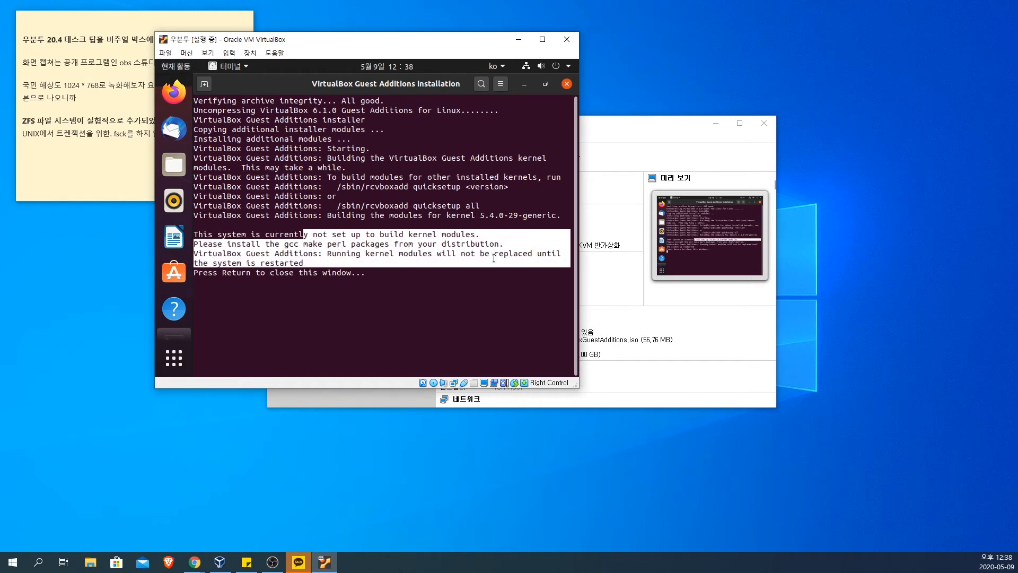
pyautogui.click(401, 264)
pyautogui.moveTo(328, 253); pyautogui.dragTo(382, 271)
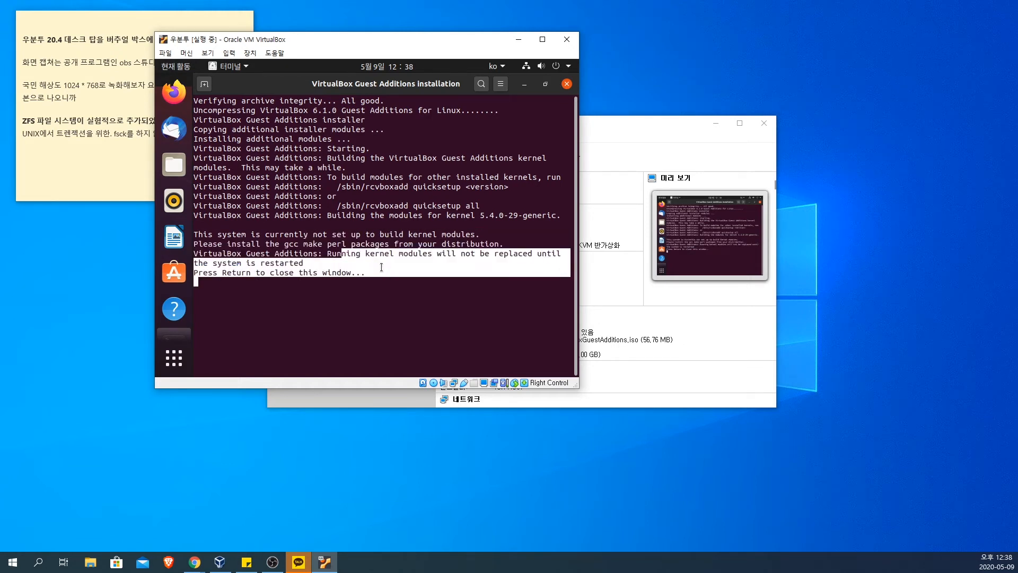
pyautogui.click(388, 275)
pyautogui.press('Return')
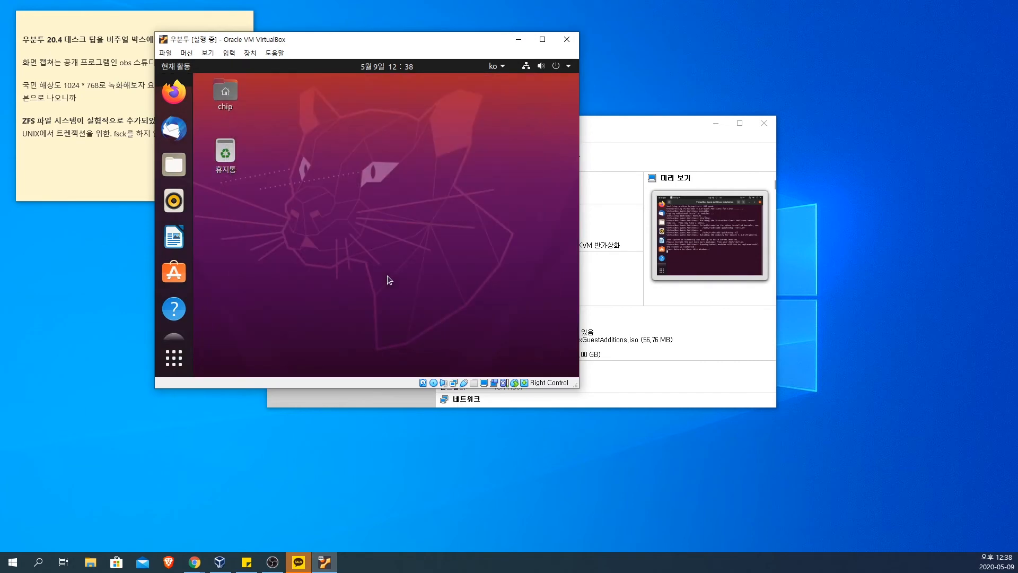
# Step: Enlarge and reposition the virtual machine window so it nearly fills the host desktop
pyautogui.moveTo(577, 389); pyautogui.dragTo(895, 538)
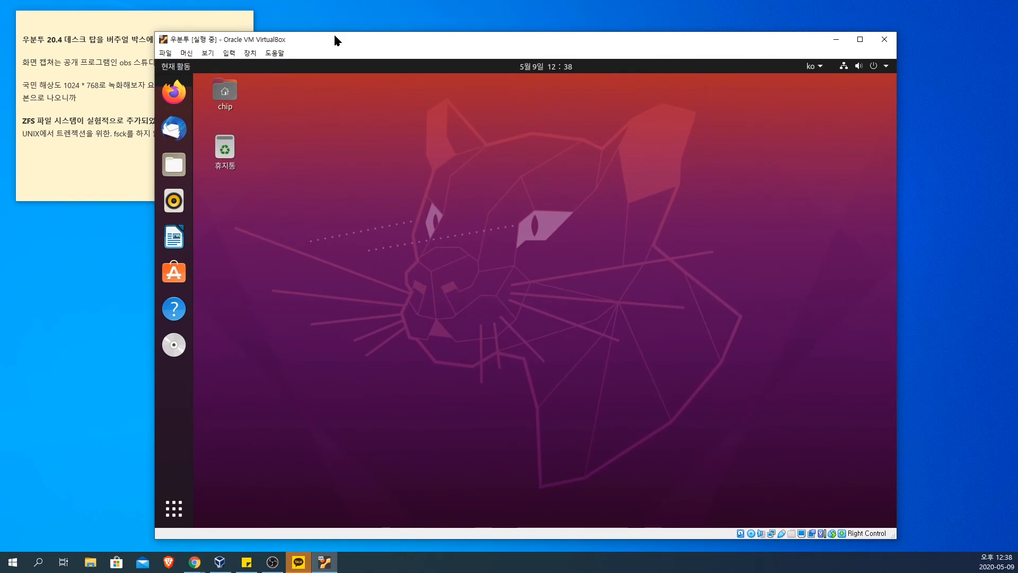
pyautogui.moveTo(334, 33); pyautogui.dragTo(218, 9)
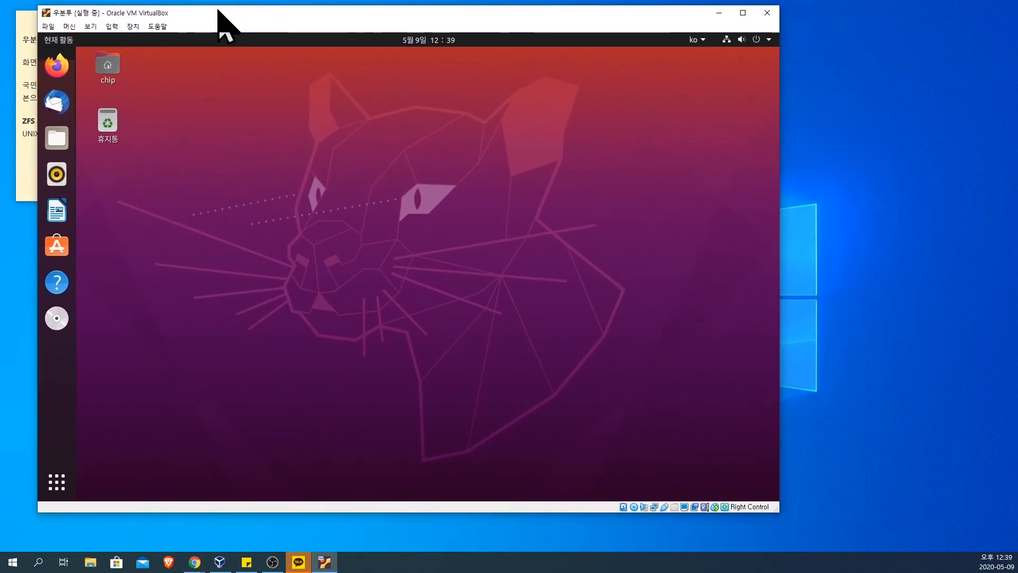
pyautogui.moveTo(782, 514); pyautogui.dragTo(998, 547)
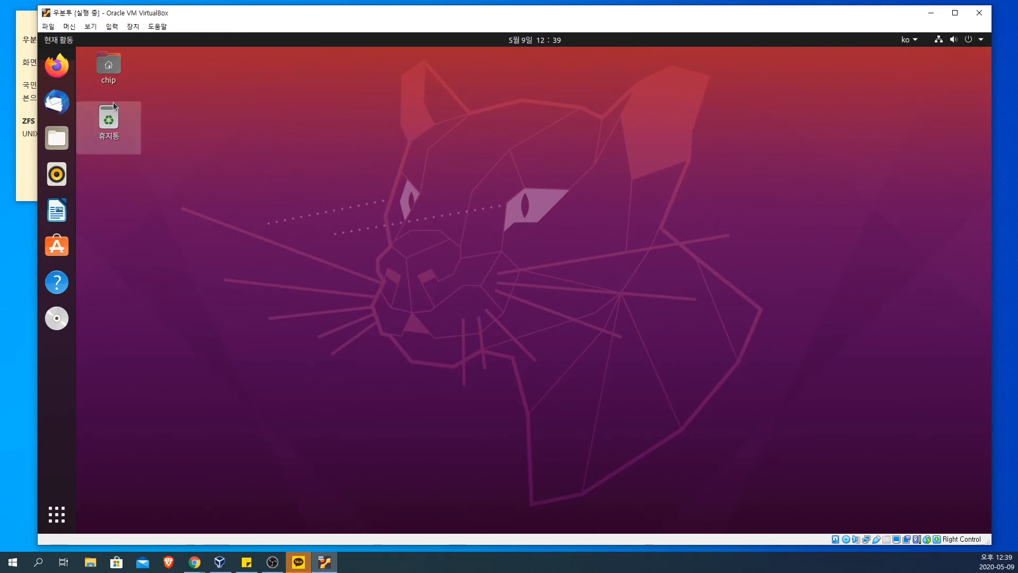
# Step: Open the home folder from the Ubuntu desktop and look over its default subfolders
pyautogui.click(107, 67)
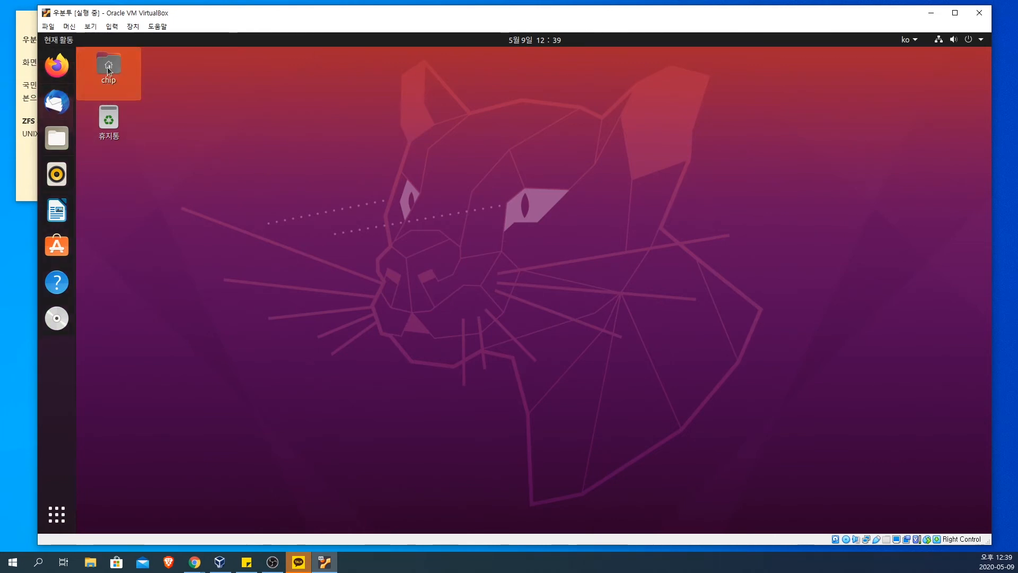
pyautogui.doubleClick(107, 67)
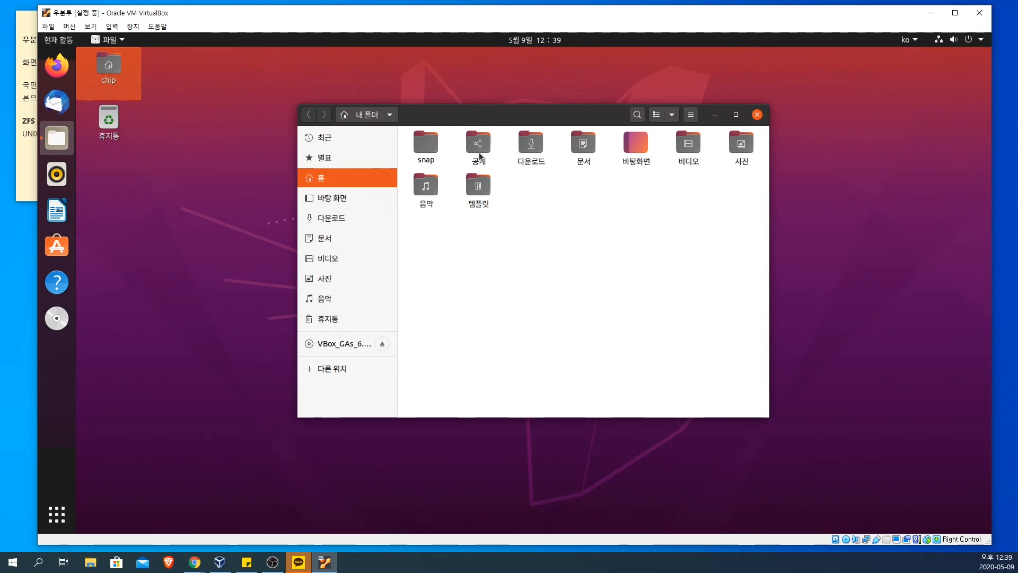
pyautogui.click(740, 151)
pyautogui.click(661, 159)
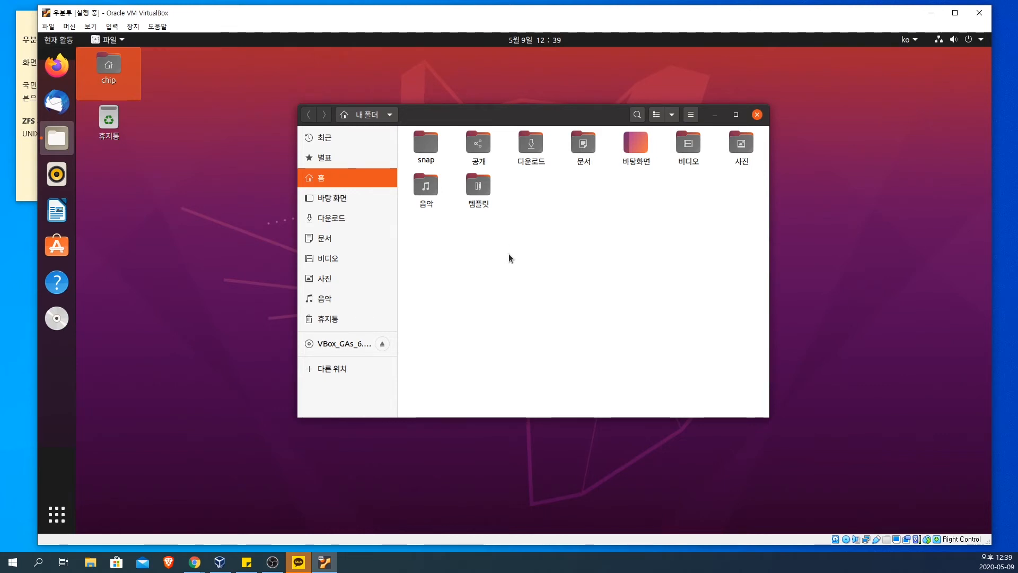
pyautogui.click(479, 157)
pyautogui.click(510, 150)
pyautogui.click(527, 149)
pyautogui.click(586, 146)
pyautogui.click(646, 150)
pyautogui.click(741, 146)
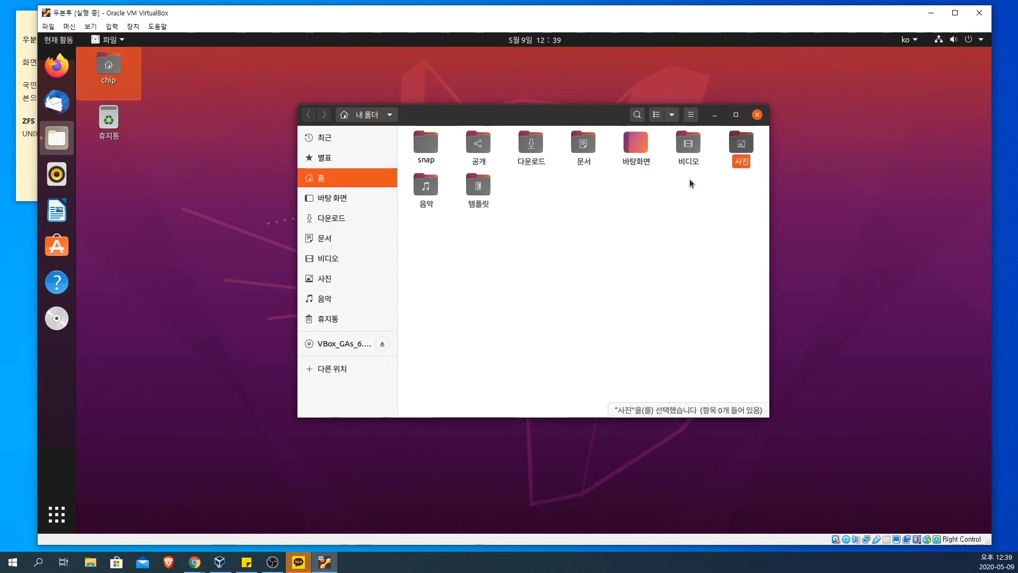
pyautogui.click(689, 179)
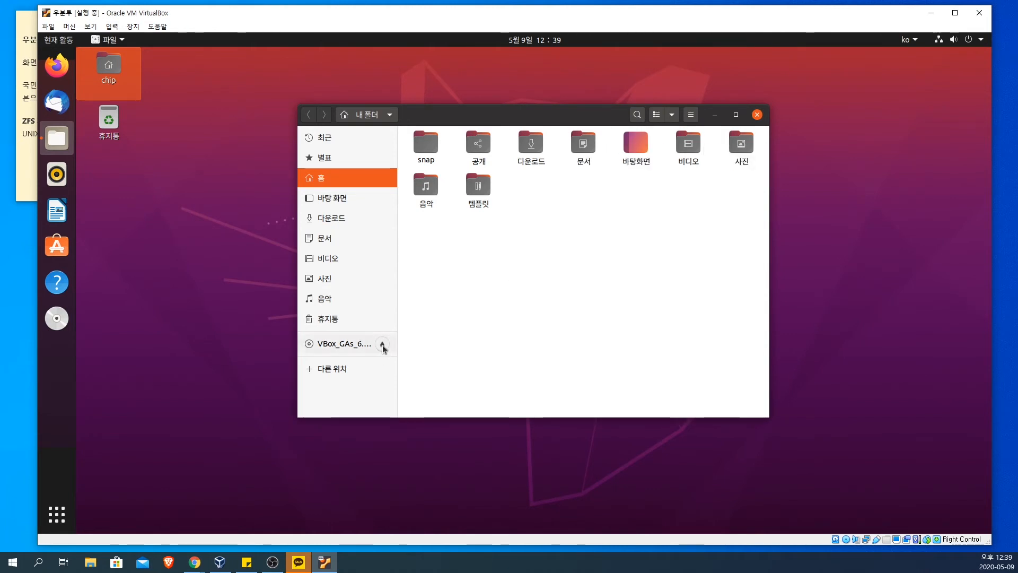
# Step: Eject the VBox_GAs Guest Additions disc
pyautogui.rightClick(57, 318)
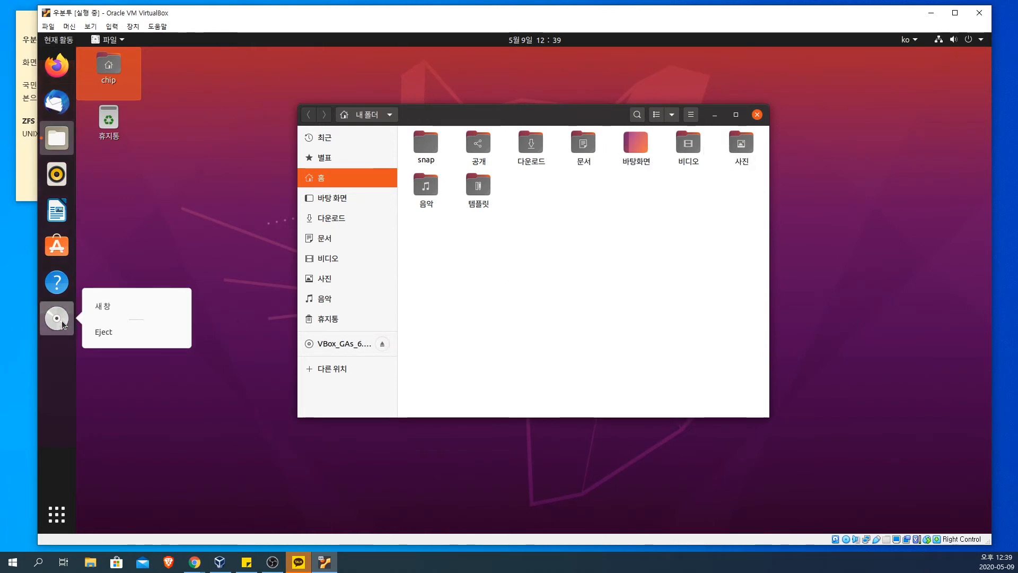
pyautogui.click(110, 331)
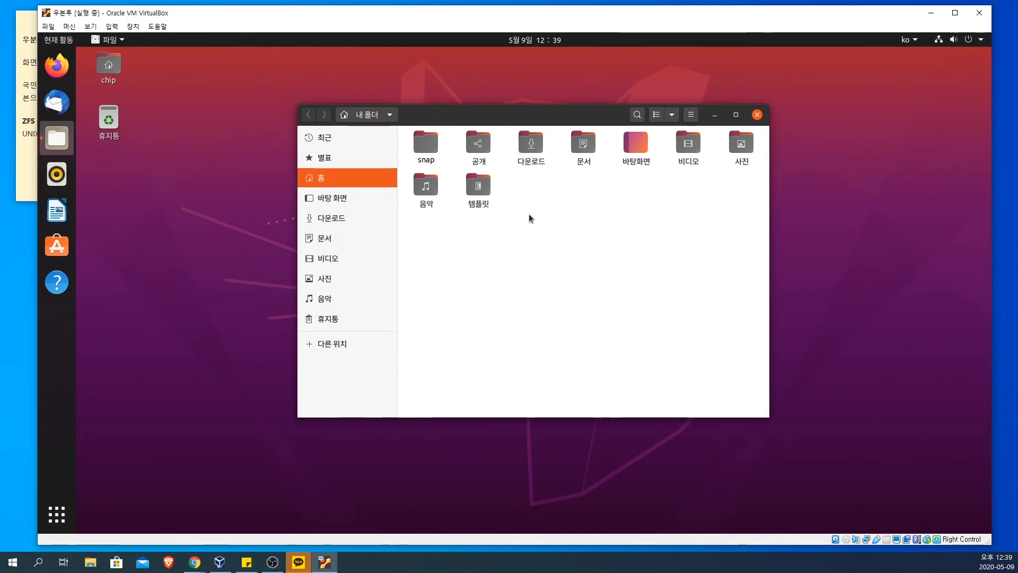
# Step: Check the contents of the 다운로드 folder and return to the home folder
pyautogui.click(531, 152)
pyautogui.doubleClick(531, 151)
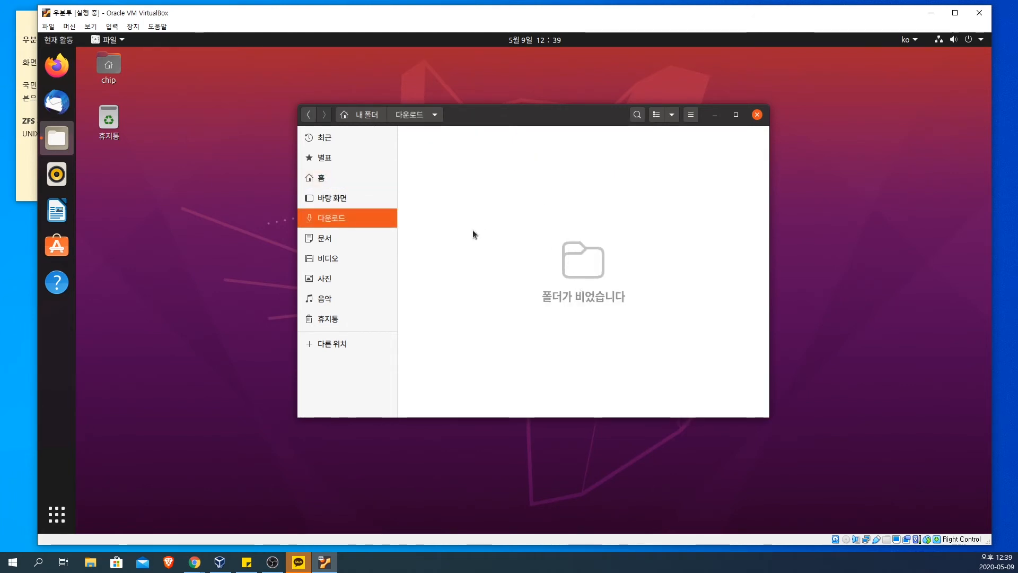
pyautogui.click(328, 177)
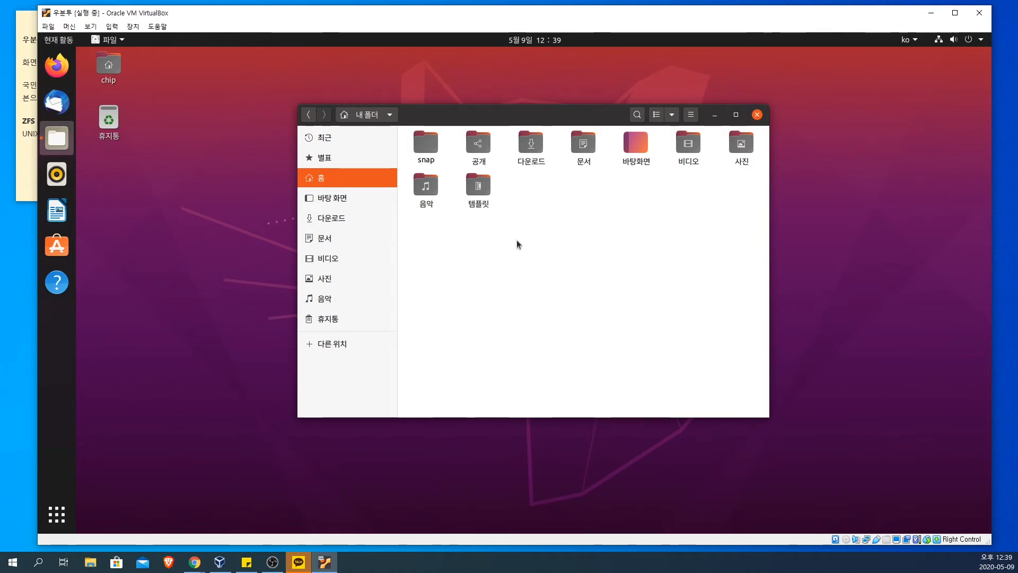
# Step: Launch the Firefox web browser in Ubuntu
pyautogui.click(56, 74)
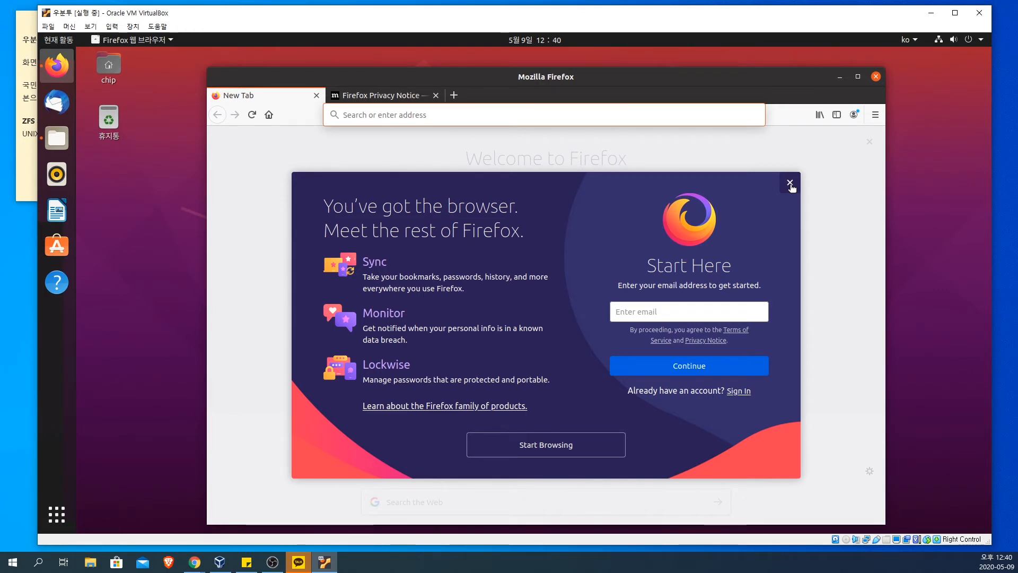
# Step: Dismiss the Firefox sign-up overlay and view the Firefox Privacy Notice tab alongside the New Tab page
pyautogui.click(791, 183)
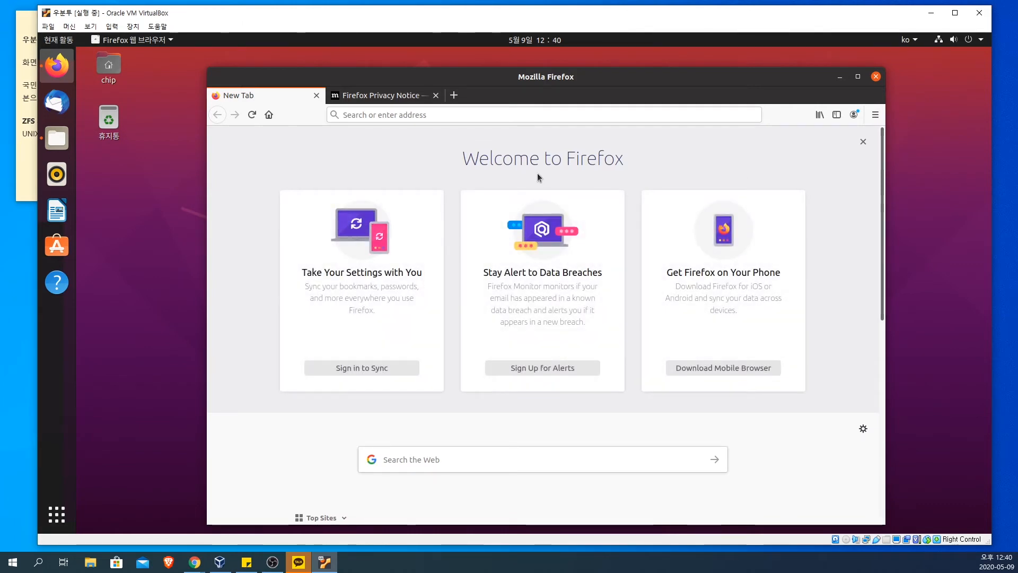
pyautogui.click(354, 97)
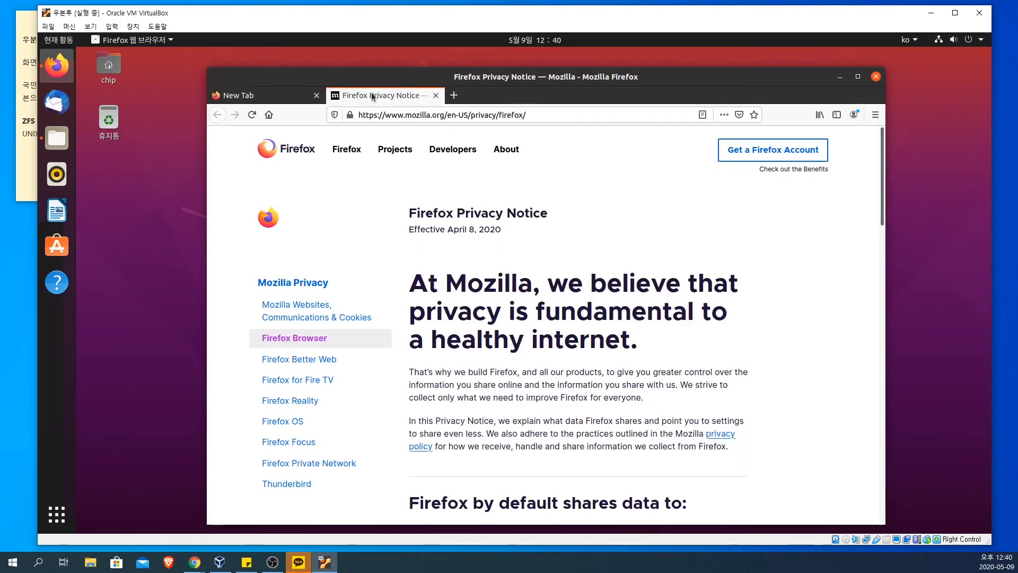
pyautogui.click(295, 95)
pyautogui.click(371, 95)
# Step: Try out switching between tabs with an extra new tab, and close that tab together with the Firefox Privacy Notice tab
pyautogui.click(454, 95)
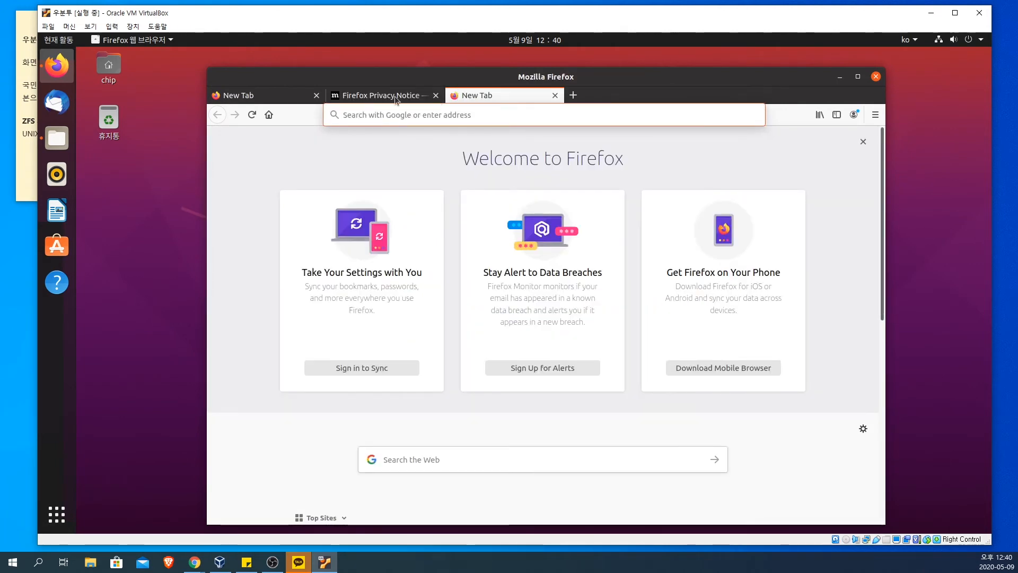
pyautogui.click(372, 95)
pyautogui.click(252, 96)
pyautogui.click(365, 97)
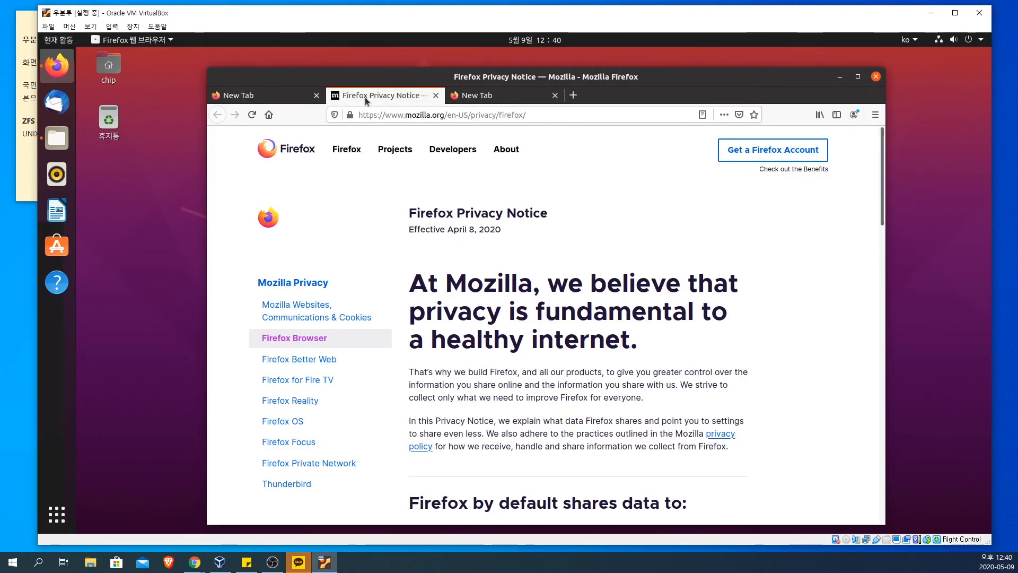
pyautogui.click(291, 99)
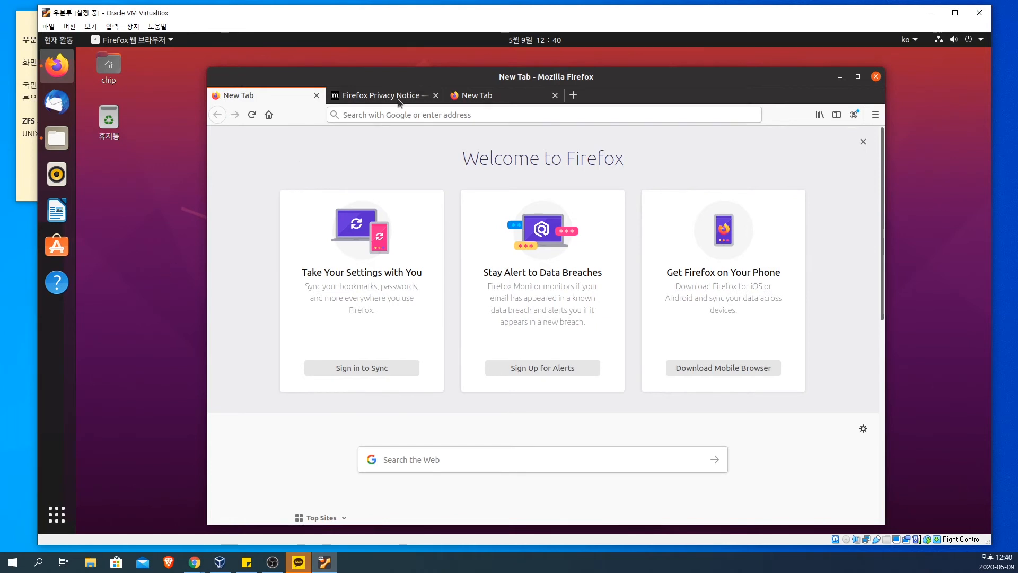
pyautogui.click(377, 88)
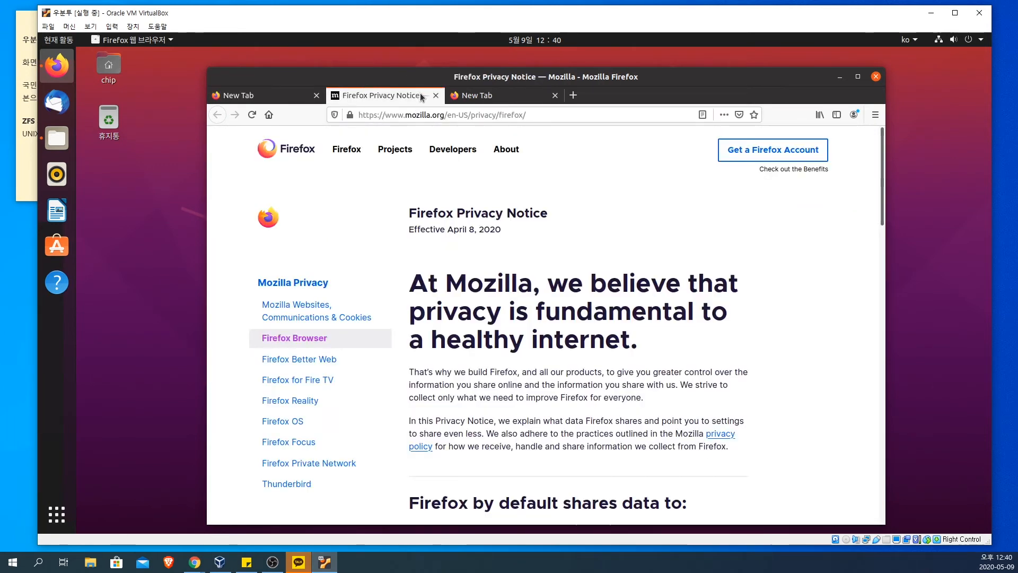
pyautogui.click(439, 96)
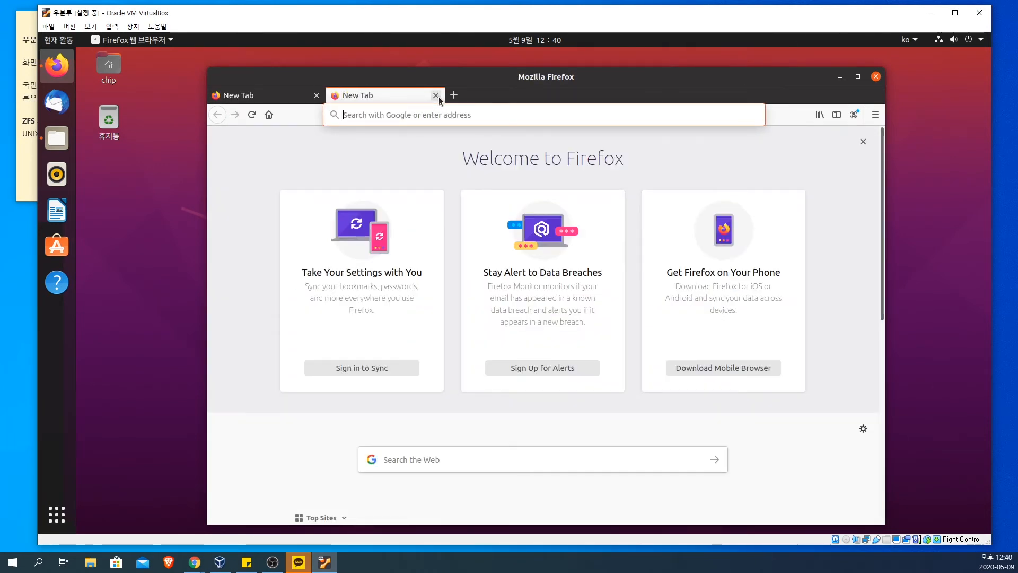
pyautogui.click(438, 96)
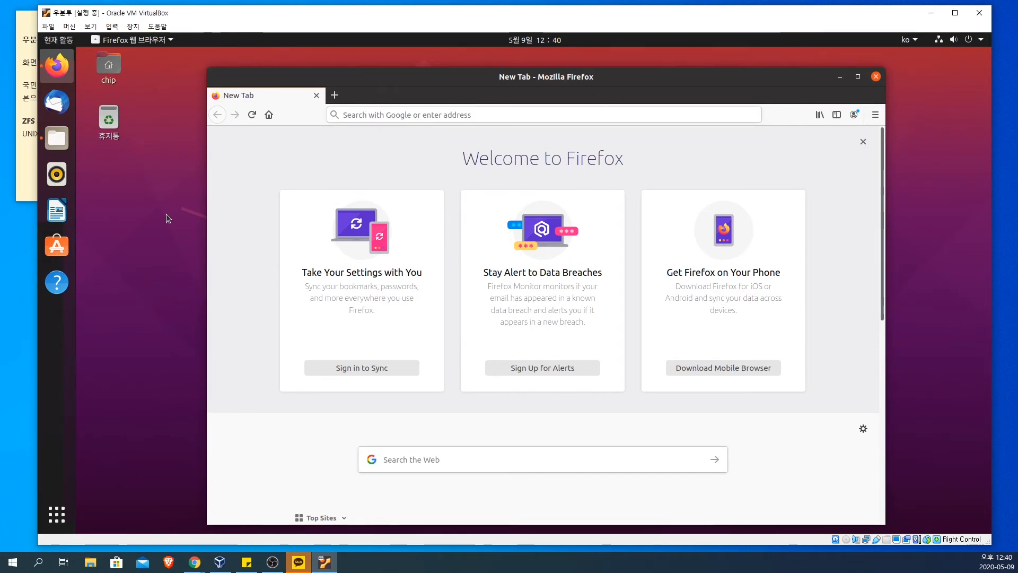
# Step: Load naver.com in Firefox and reposition the browser window on the desktop
pyautogui.click(502, 117)
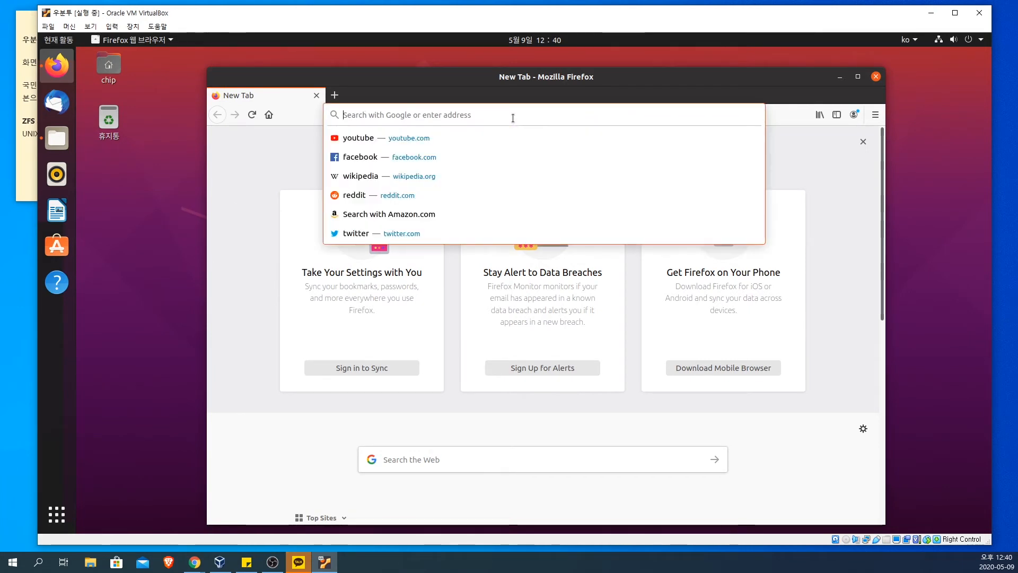
pyautogui.write('naver.com')
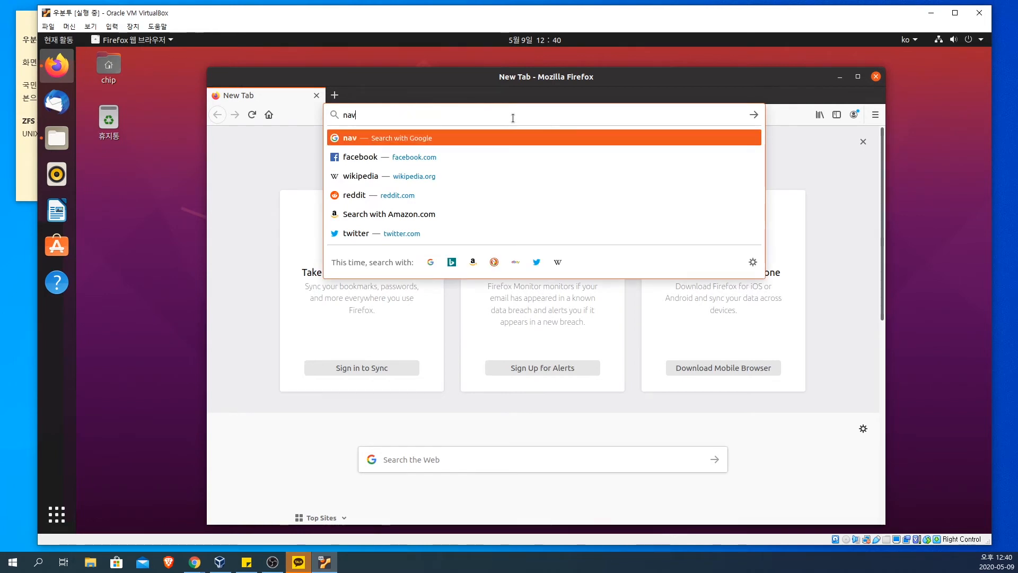
pyautogui.press('Return')
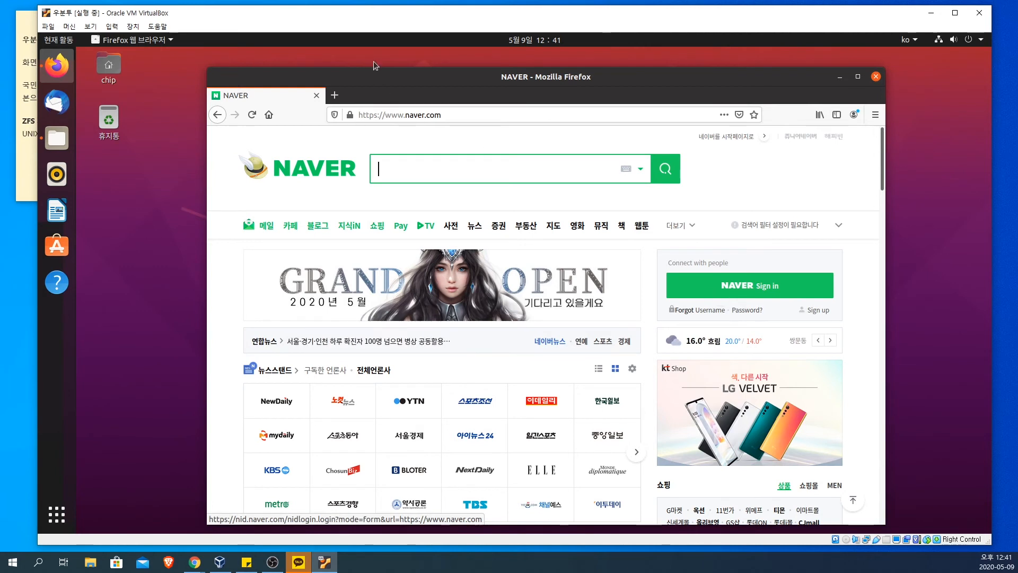
pyautogui.moveTo(381, 78); pyautogui.dragTo(423, 80)
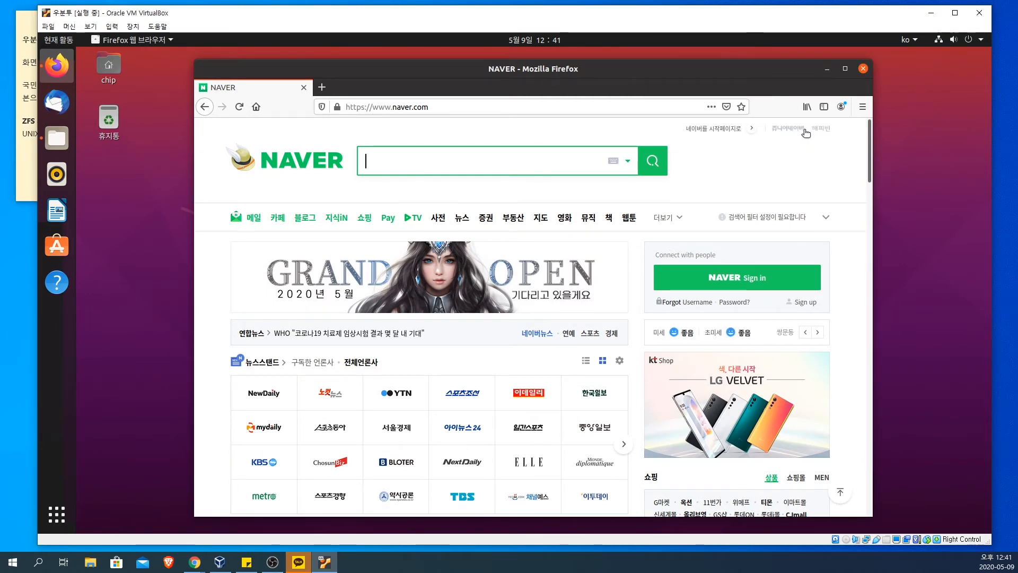
# Step: Check the Firefox account options and close both the browser and the home folder windows
pyautogui.click(841, 108)
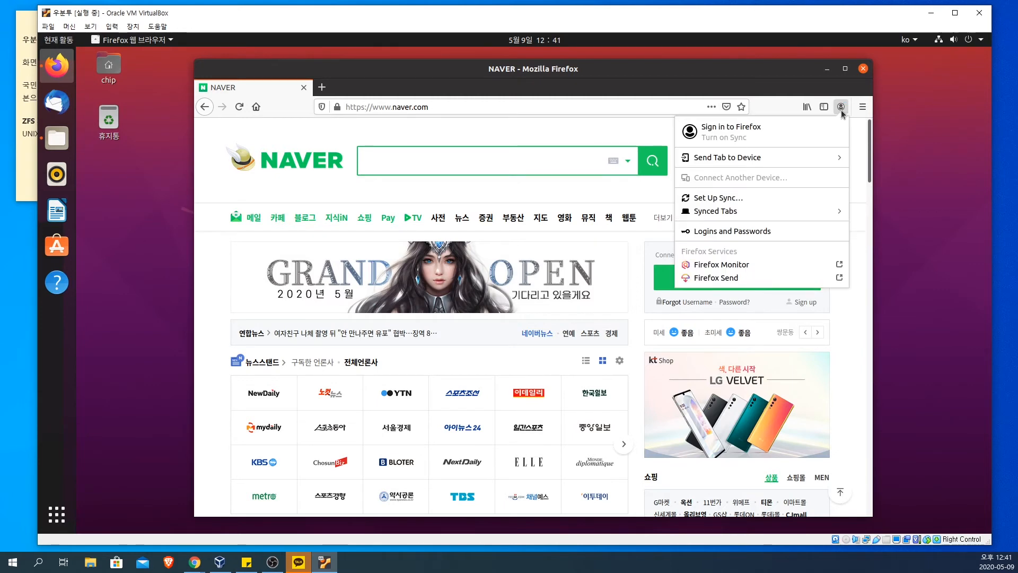
pyautogui.click(857, 166)
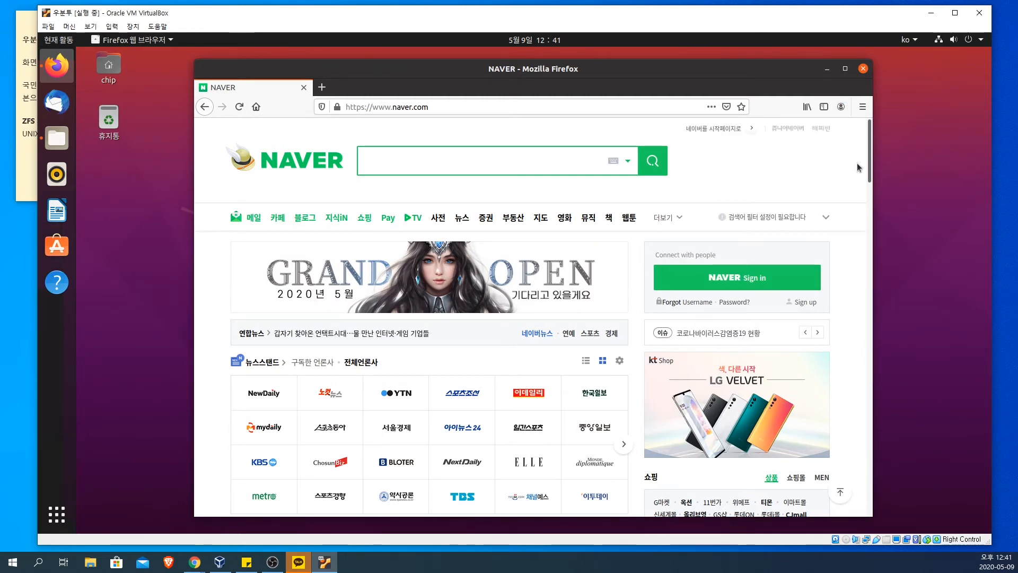
pyautogui.click(863, 69)
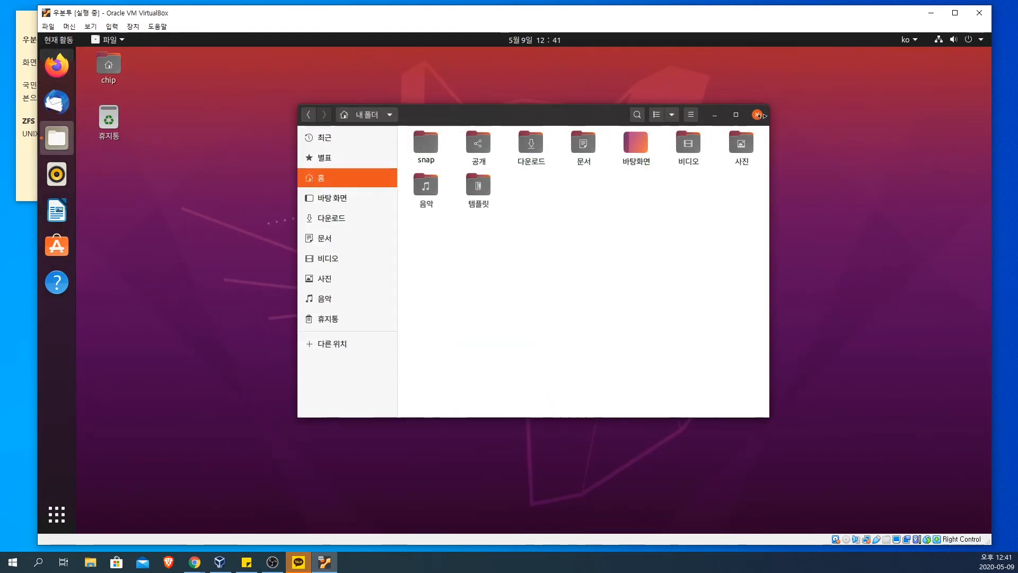
pyautogui.click(758, 115)
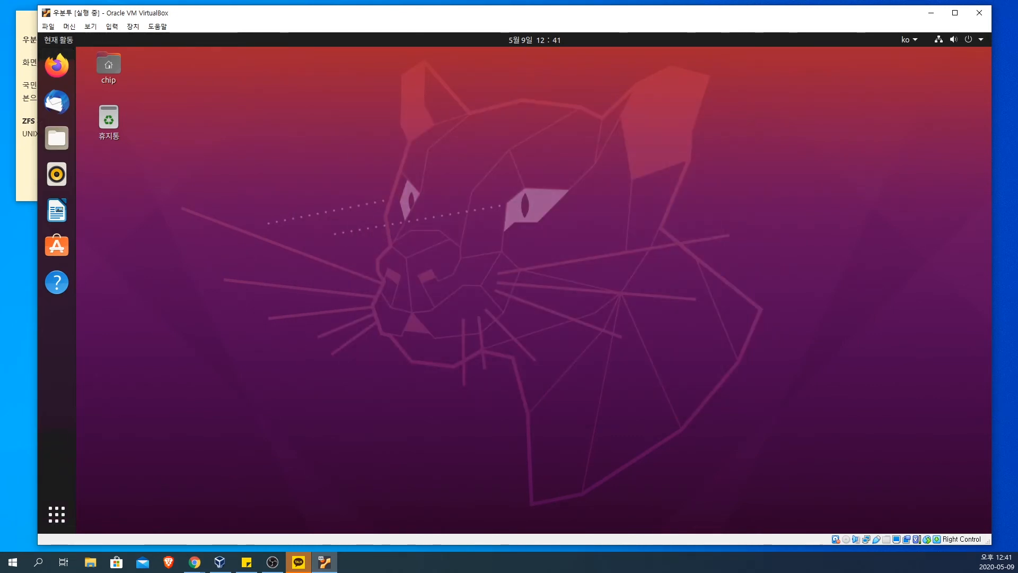
# Step: Launch Ubuntu Software and look over its featured apps and category list
pyautogui.click(66, 251)
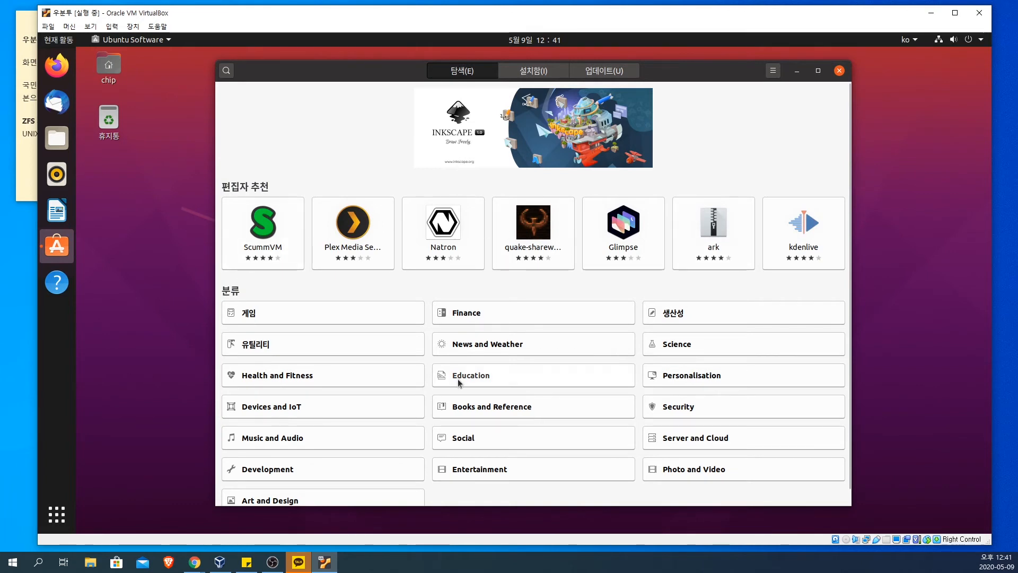
pyautogui.scroll(-1, 459, 383)
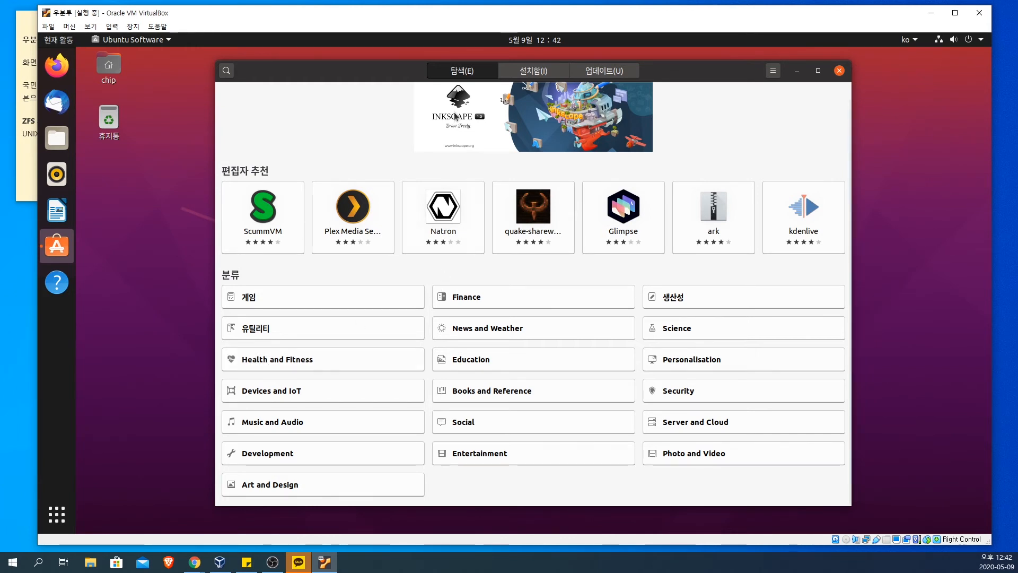
pyautogui.click(464, 74)
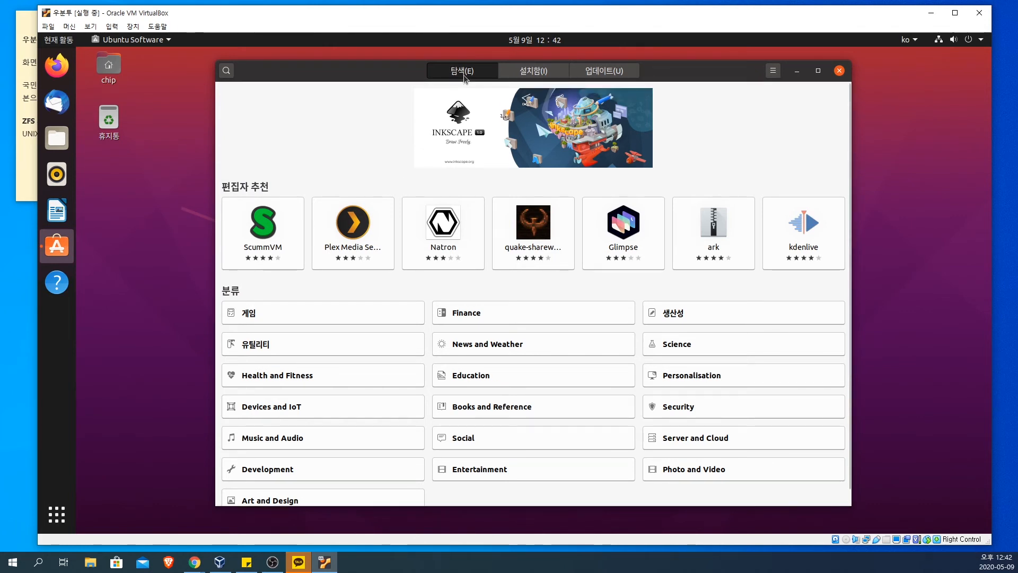
# Step: Search Ubuntu Software for "chrome" and look through the matching apps
pyautogui.click(227, 71)
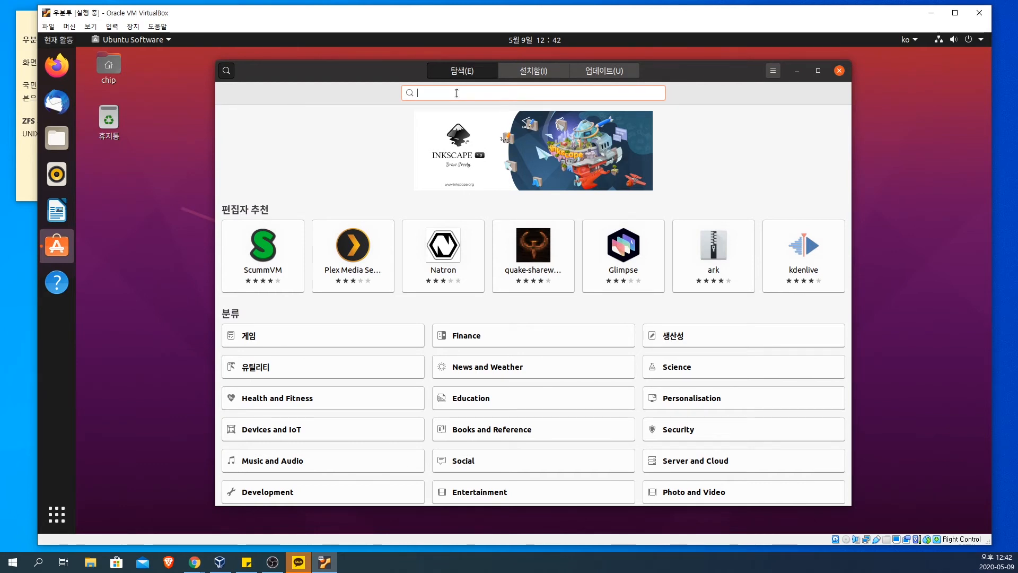
pyautogui.write('c')
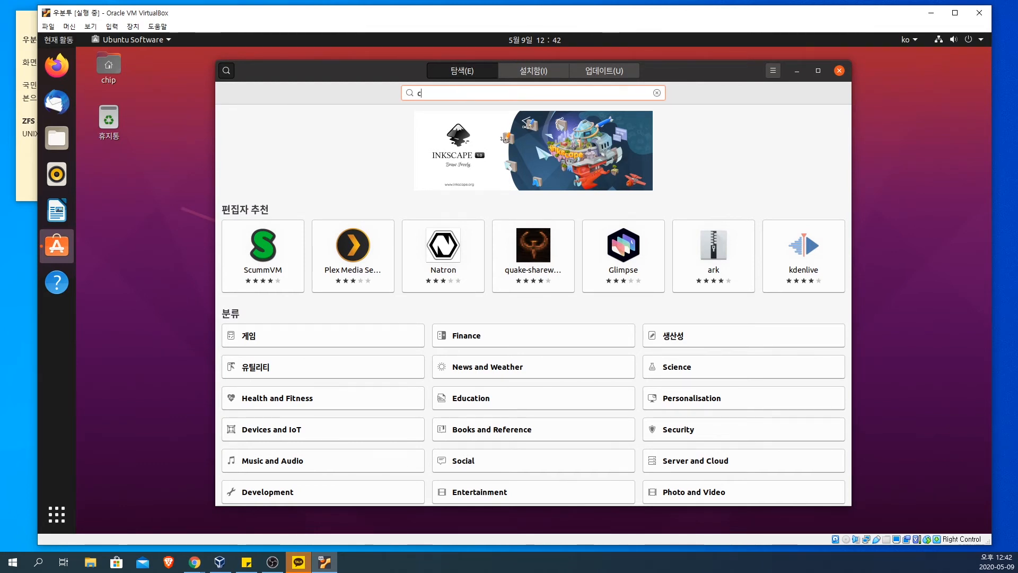
pyautogui.write('hrom')
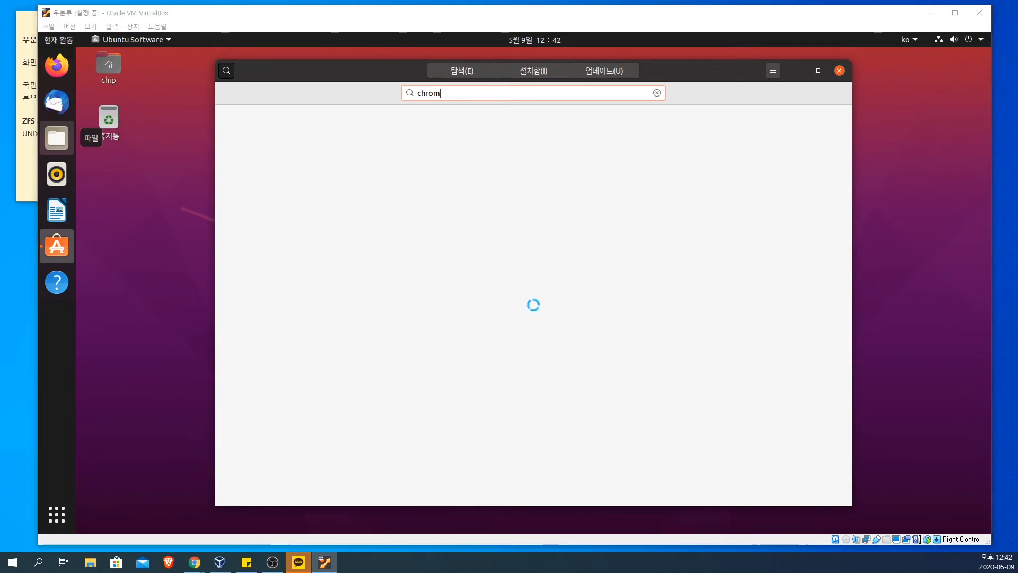
pyautogui.click(507, 107)
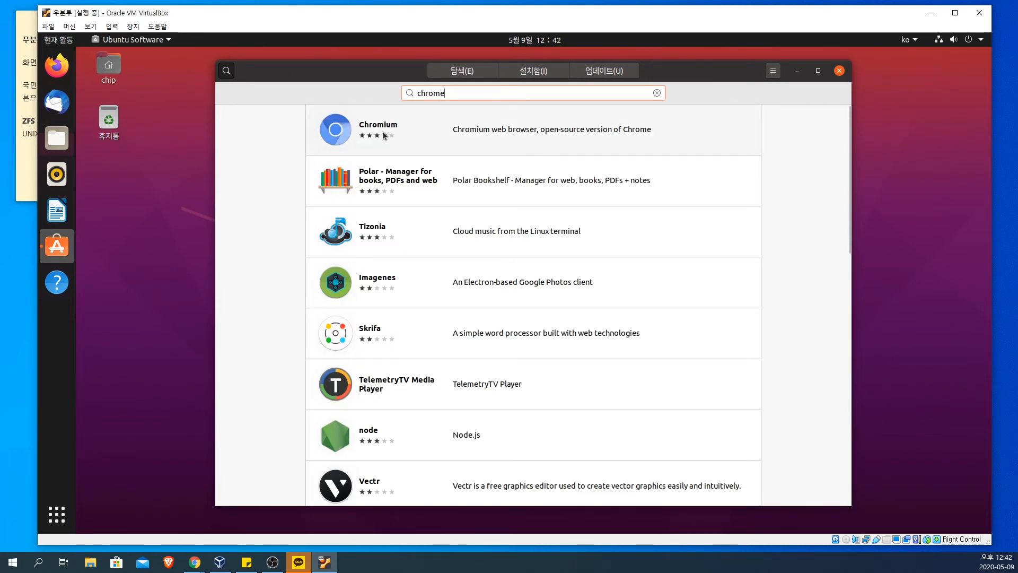
pyautogui.scroll(-10, 264, 317)
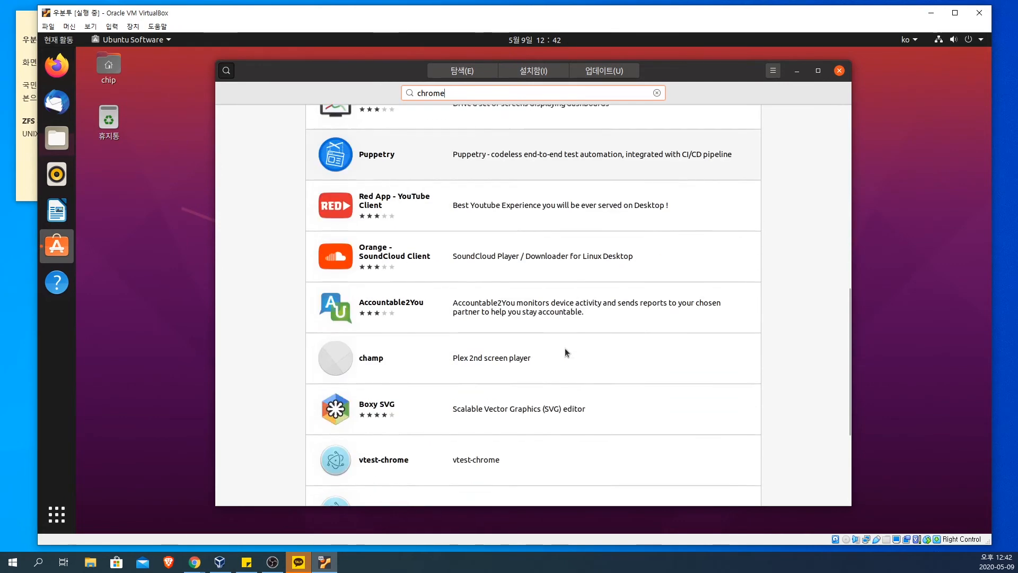
pyautogui.scroll(-4, 564, 348)
pyautogui.scroll(9, 565, 348)
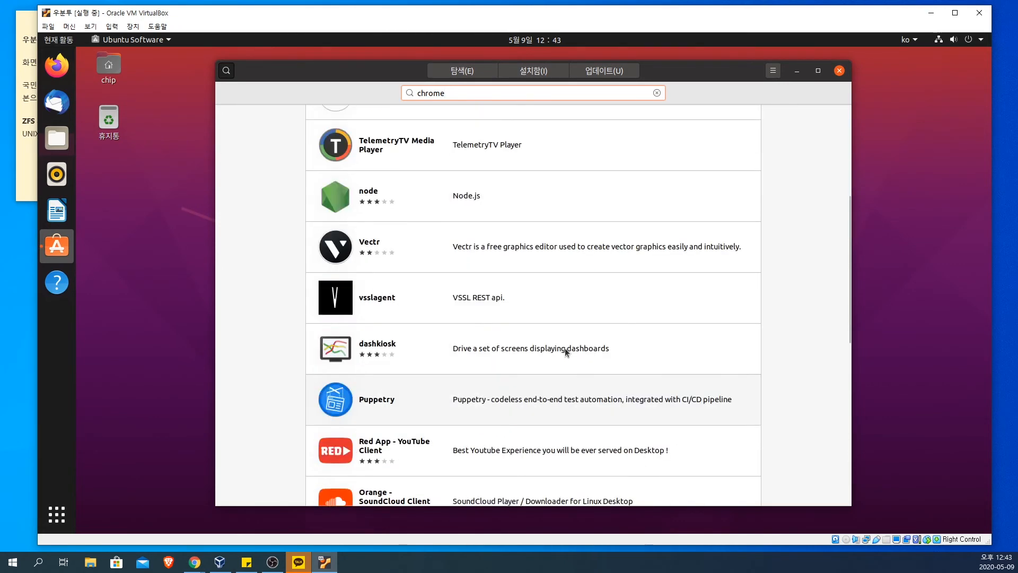
pyautogui.scroll(5, 565, 348)
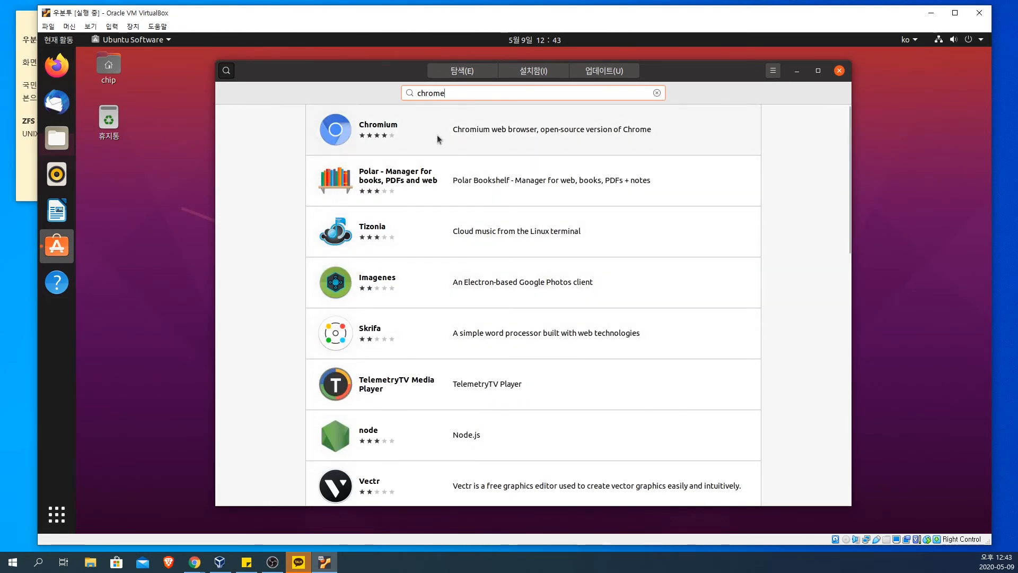
# Step: Install the Chromium web browser, authenticating with the account password
pyautogui.click(437, 139)
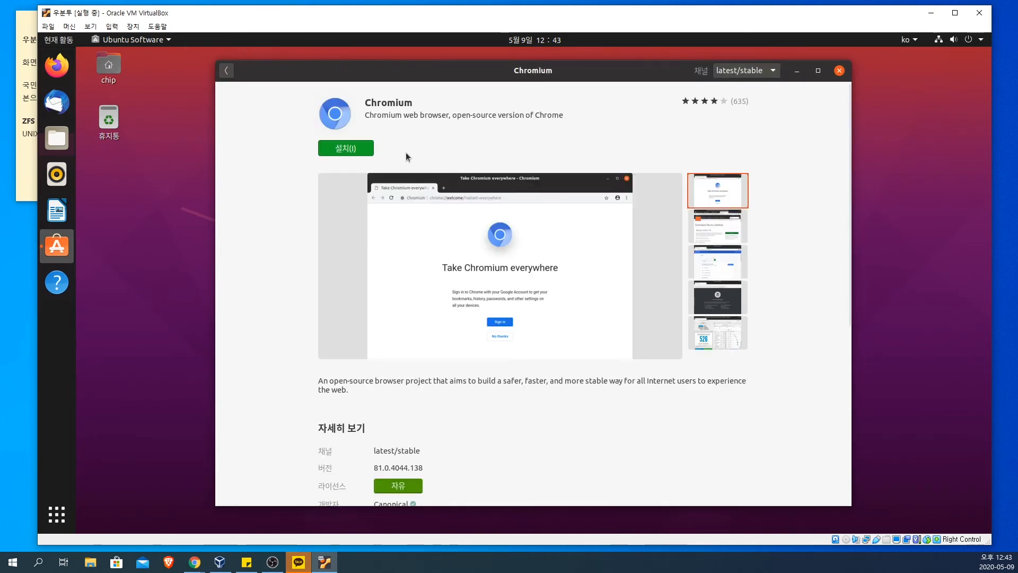
pyautogui.click(344, 151)
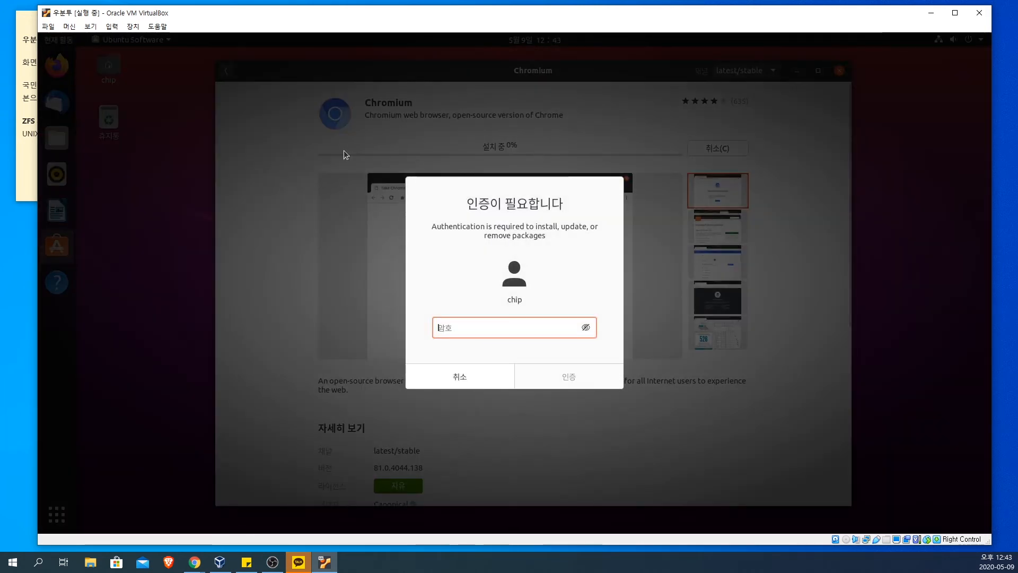
pyautogui.write('****')
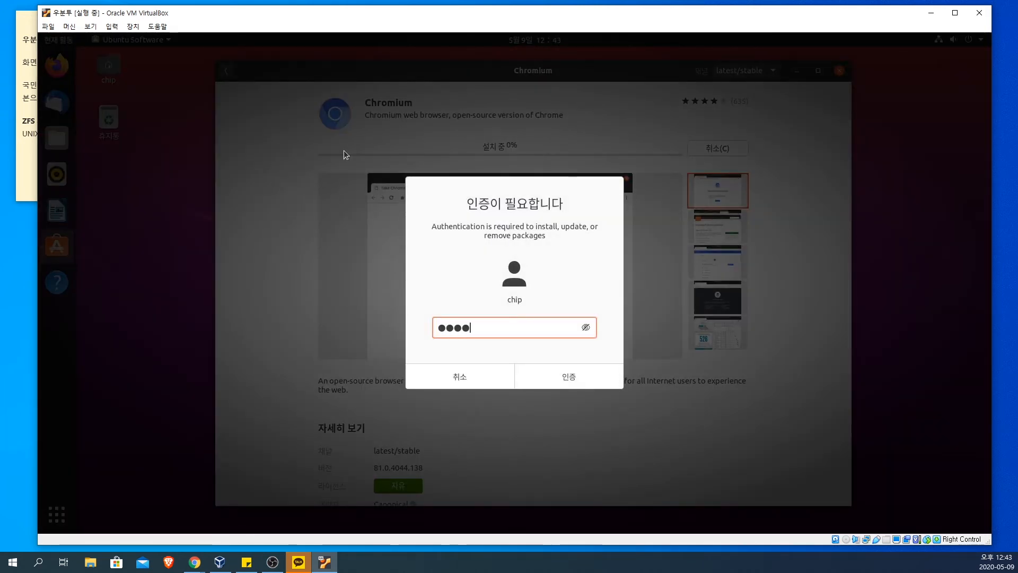
pyautogui.click(566, 375)
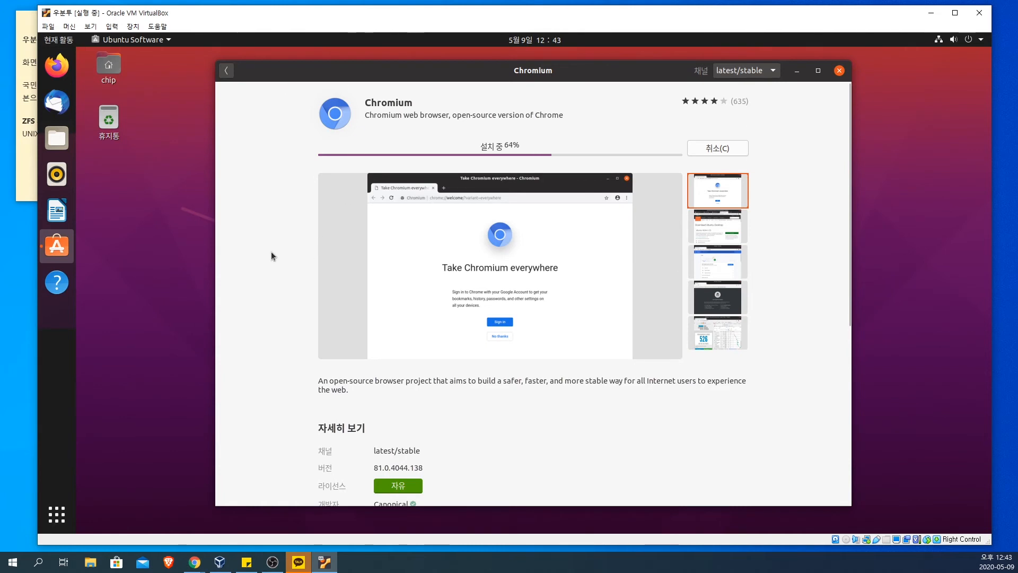
# Step: Examine the Chromium page's channel, version details, ratings and review
pyautogui.click(745, 72)
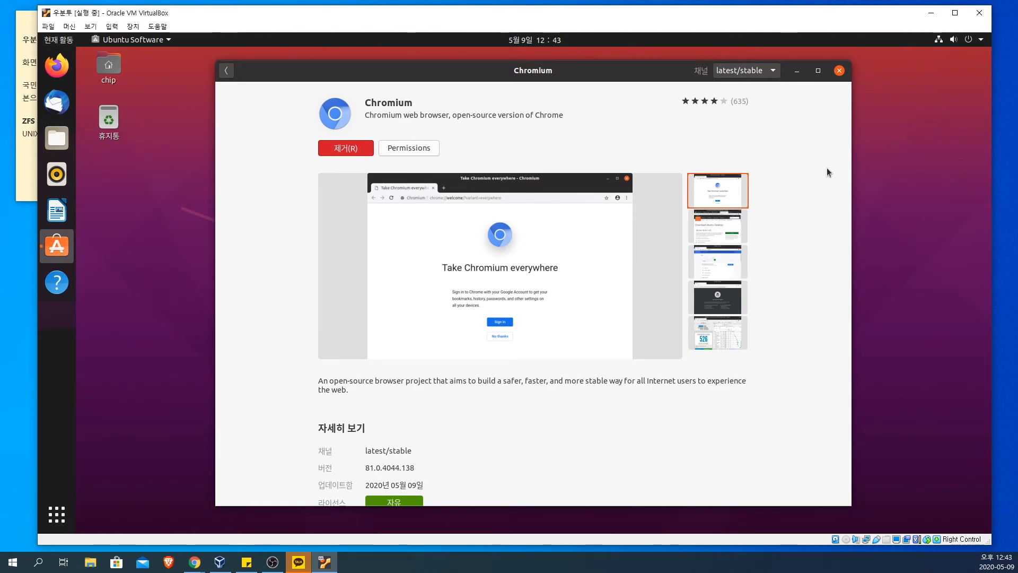
pyautogui.scroll(-5, 799, 193)
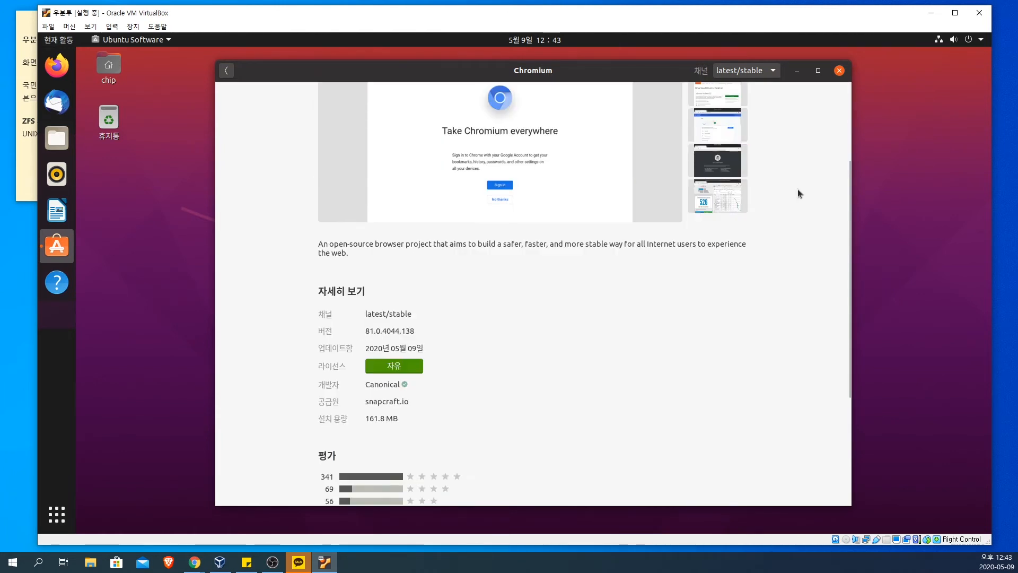
pyautogui.scroll(5, 799, 193)
pyautogui.scroll(-10, 799, 192)
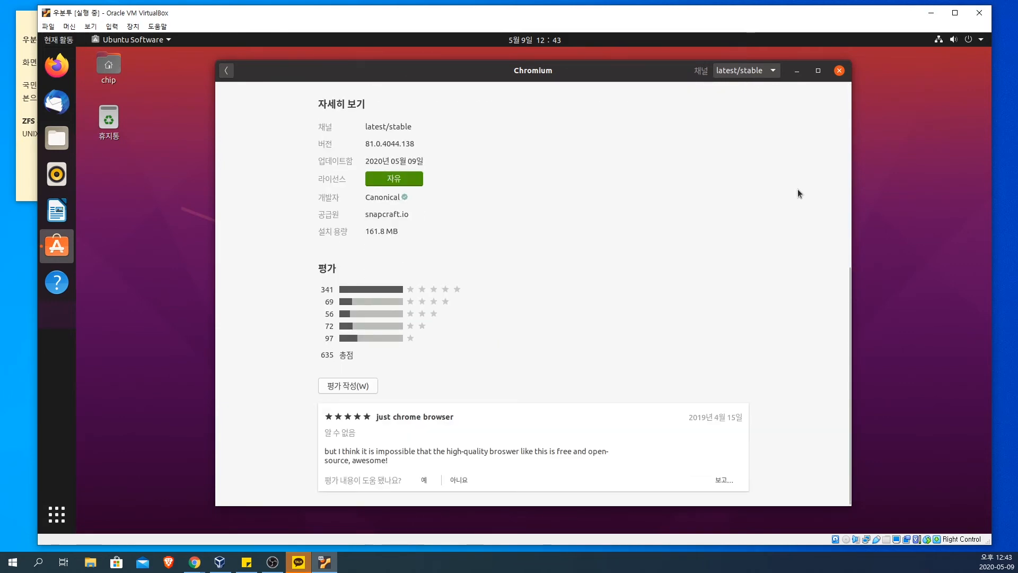
pyautogui.scroll(10, 799, 193)
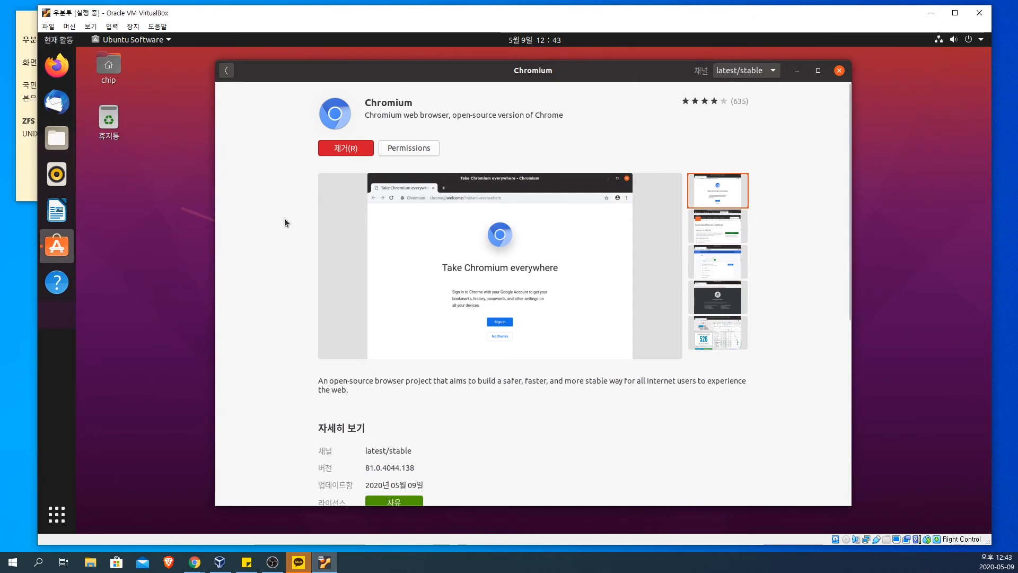
pyautogui.scroll(-5, 262, 220)
pyautogui.scroll(-4, 262, 219)
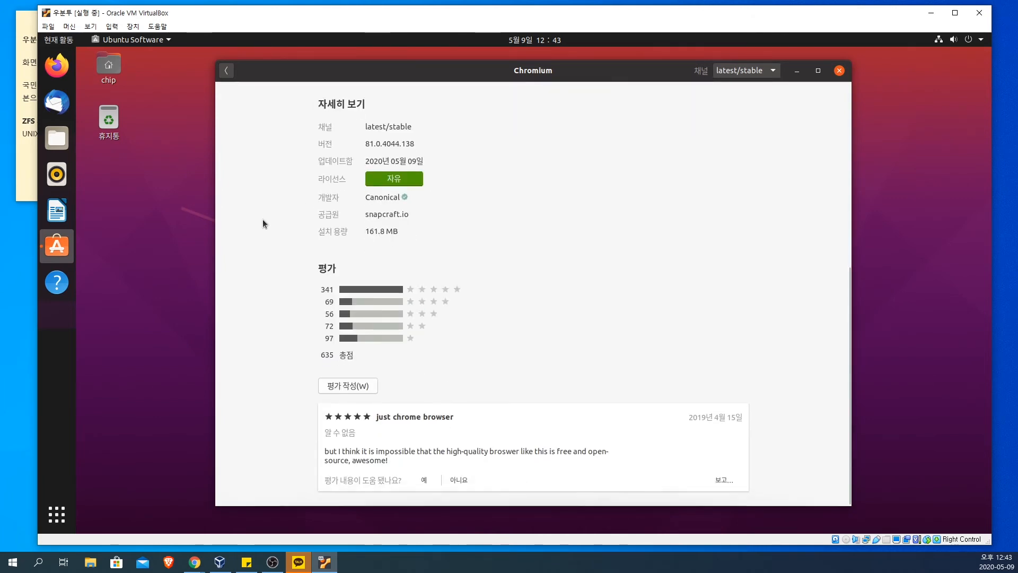
pyautogui.scroll(3, 263, 218)
pyautogui.scroll(4, 262, 218)
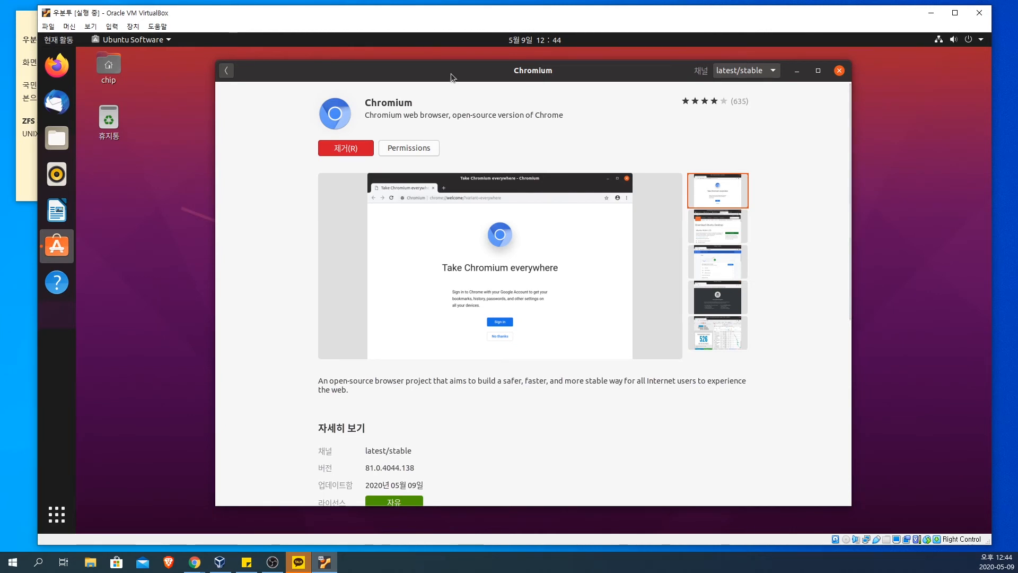
pyautogui.moveTo(451, 75)
pyautogui.mouseDown()
pyautogui.moveTo(502, 72)
pyautogui.moveTo(448, 77)
pyautogui.mouseUp()
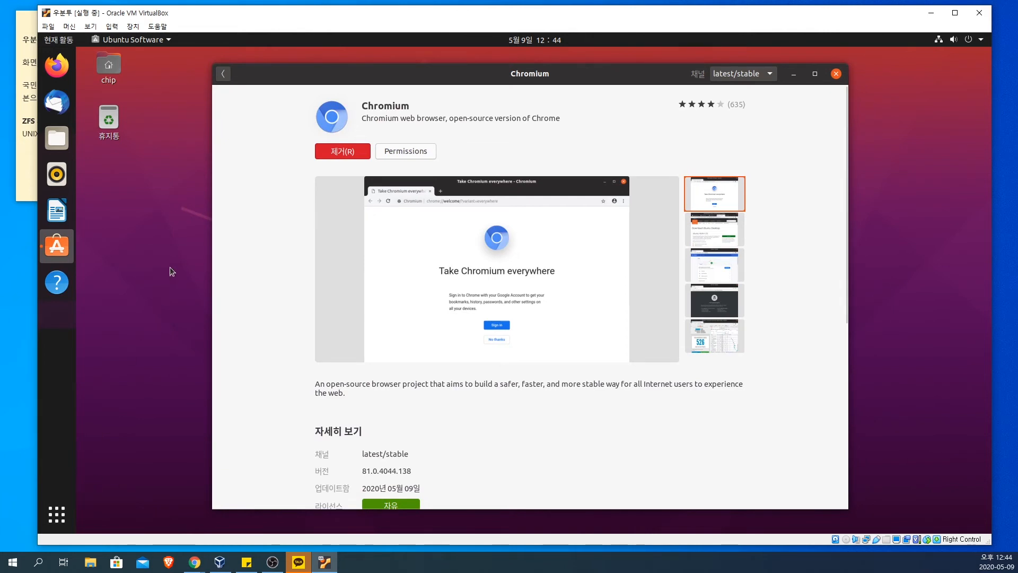
# Step: Look through all installed applications, launch the Chromium web browser and maximize its window
pyautogui.click(65, 513)
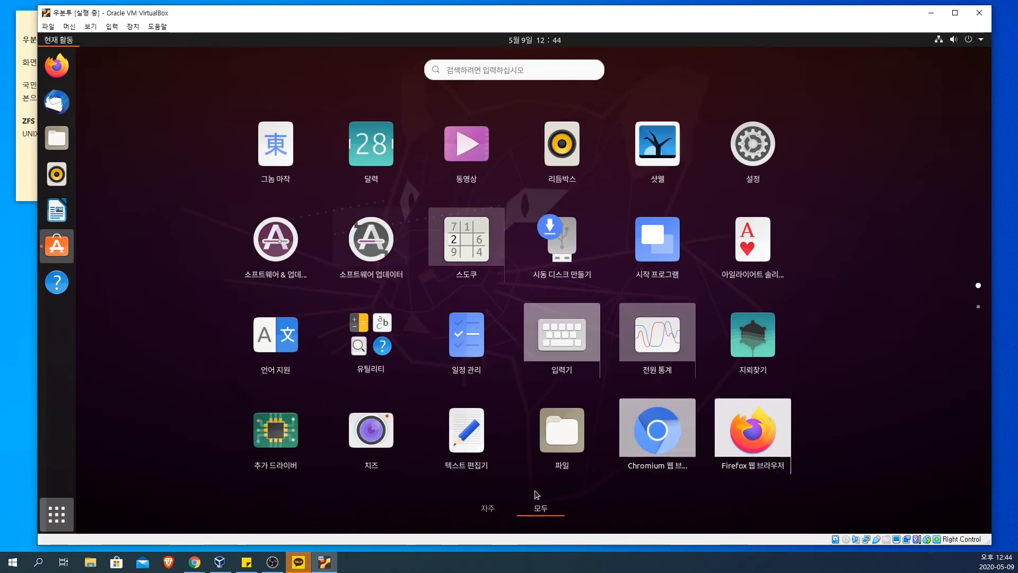
pyautogui.scroll(-1, 538, 493)
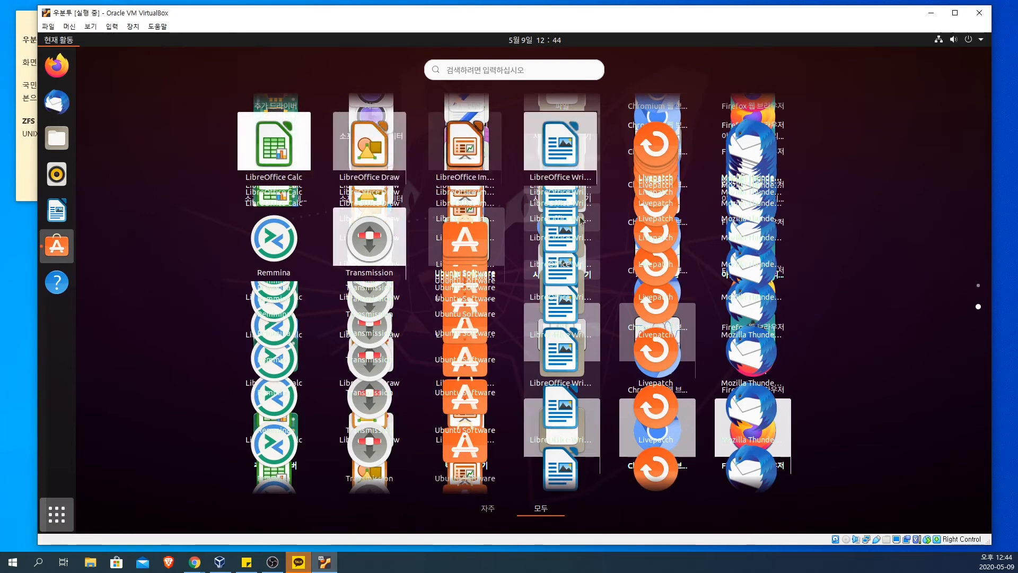
pyautogui.scroll(1, 594, 297)
pyautogui.scroll(-1, 594, 297)
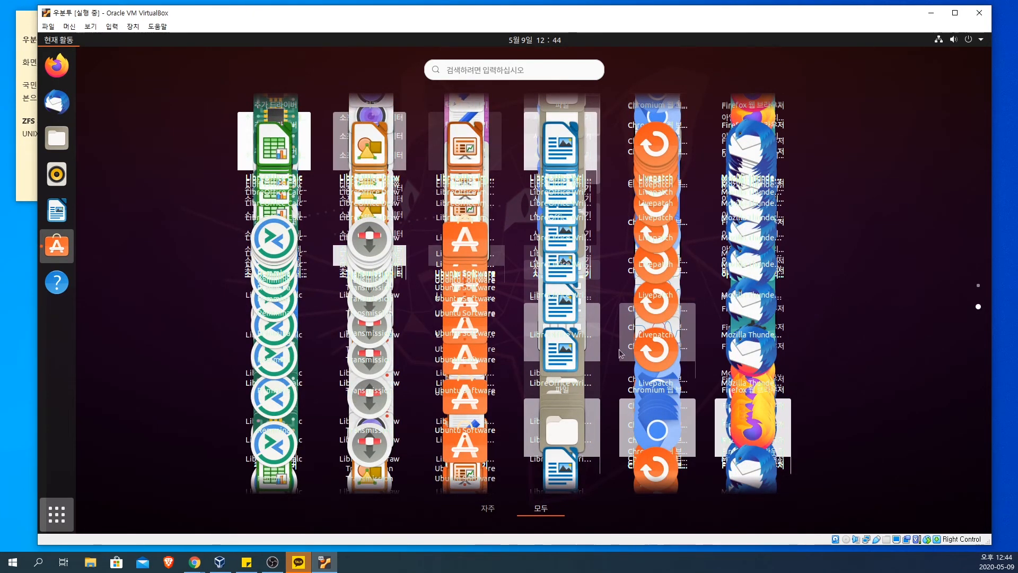
pyautogui.scroll(1, 621, 353)
pyautogui.scroll(-1, 621, 353)
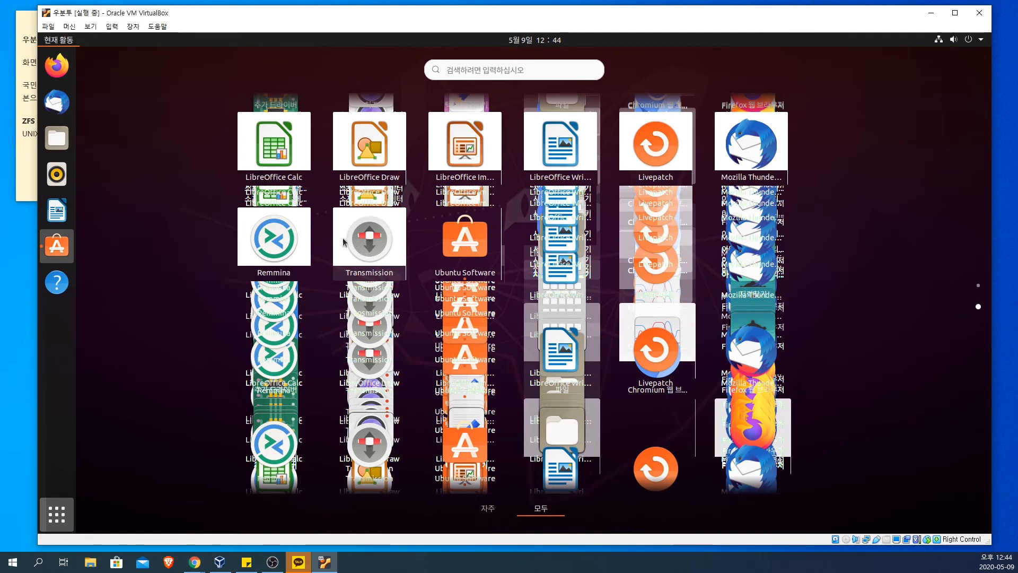
pyautogui.scroll(1, 354, 244)
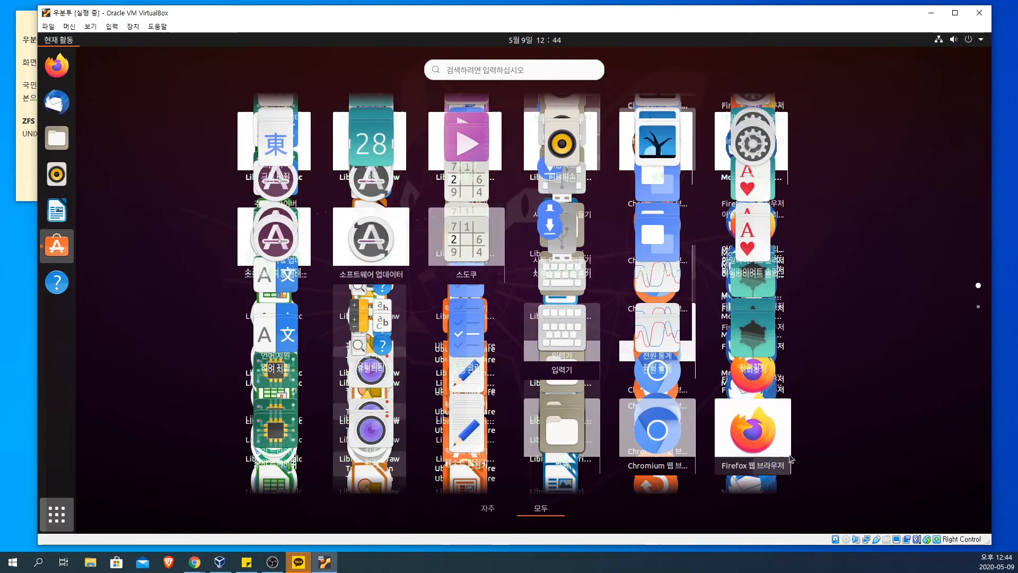
pyautogui.click(658, 439)
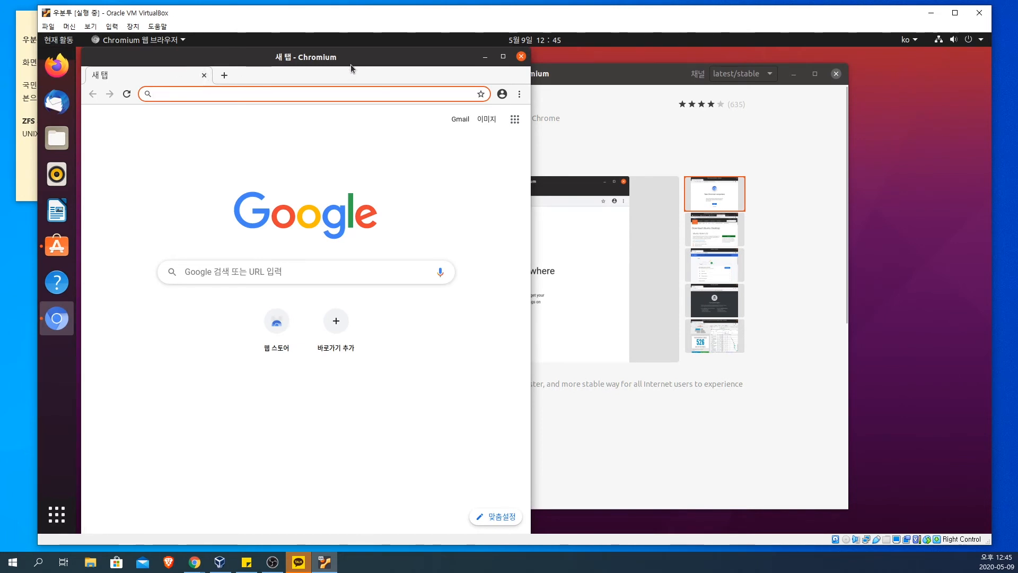
pyautogui.doubleClick(367, 56)
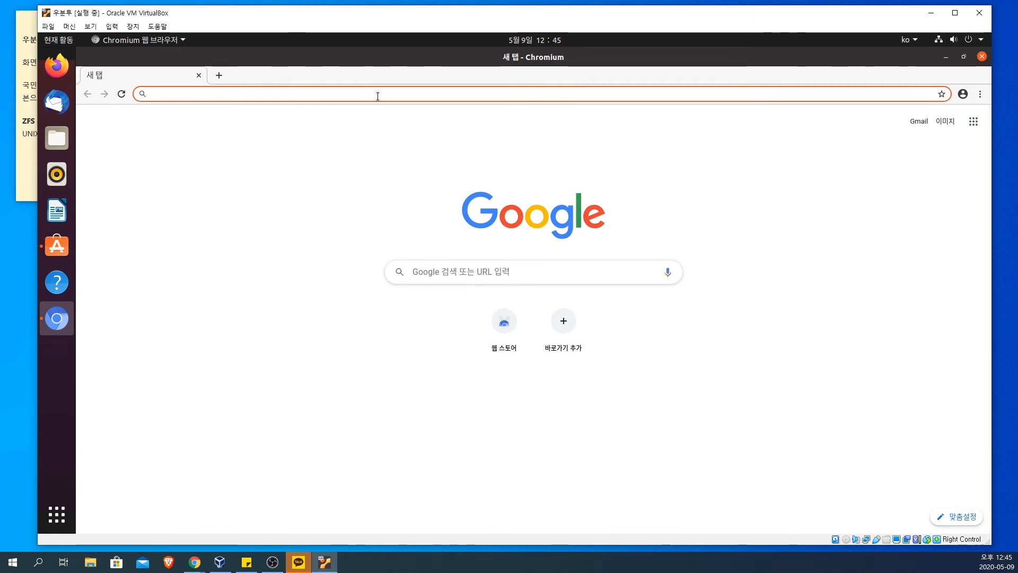
# Step: Load naver.com in Chromium, view its login page and return to the Naver home page
pyautogui.write('naver.com')
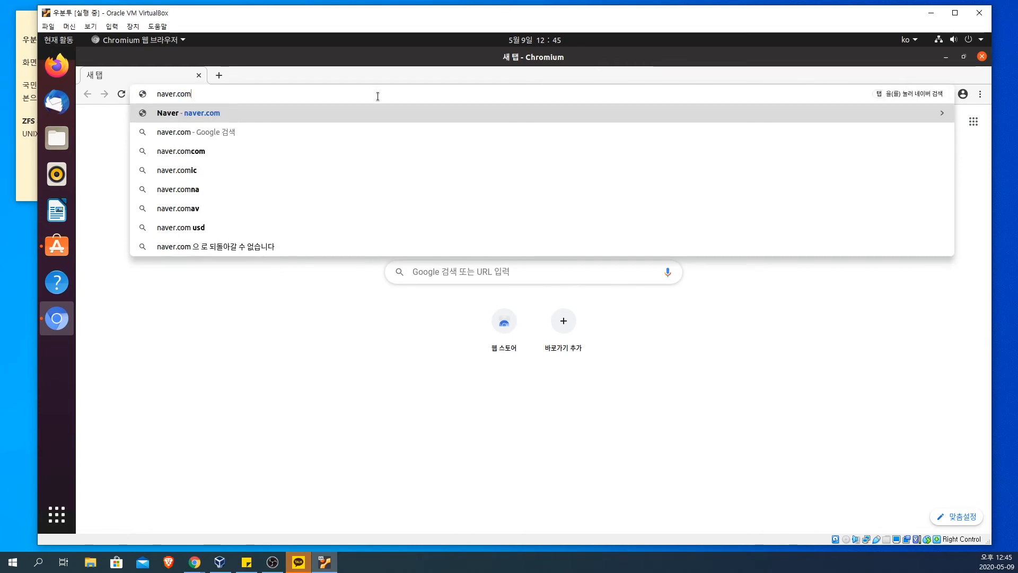
pyautogui.press('Return')
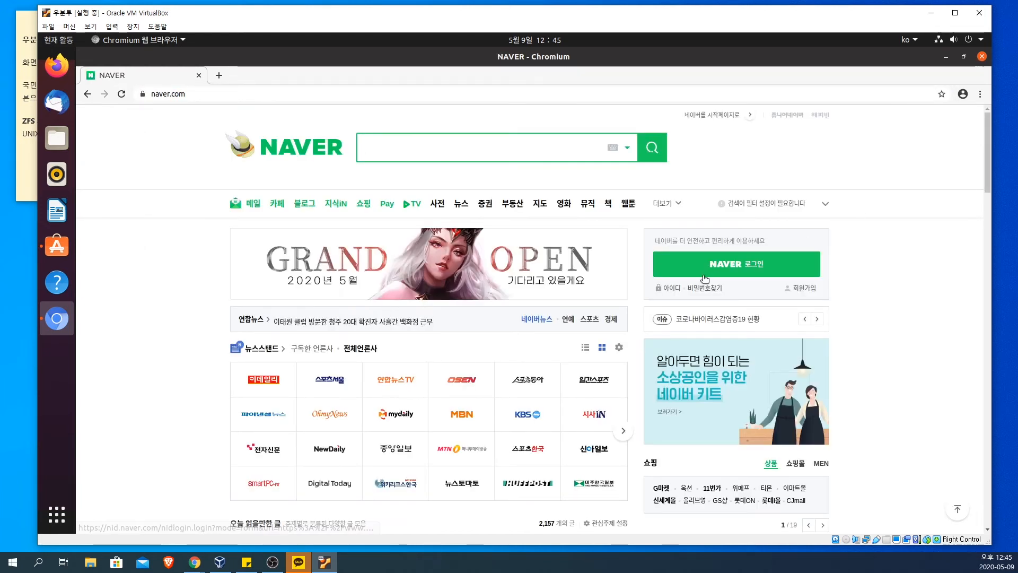
pyautogui.click(775, 269)
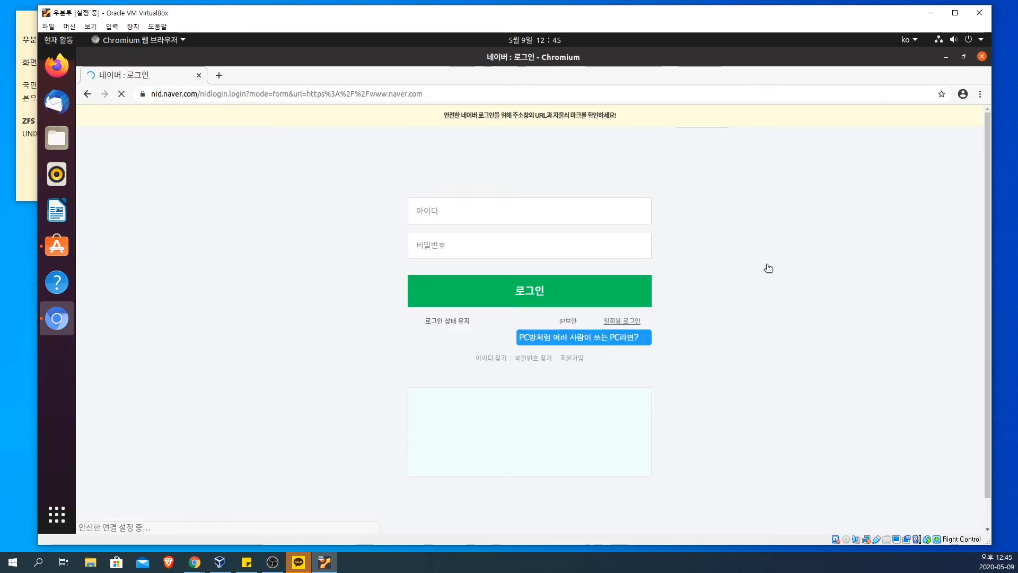
pyautogui.click(88, 94)
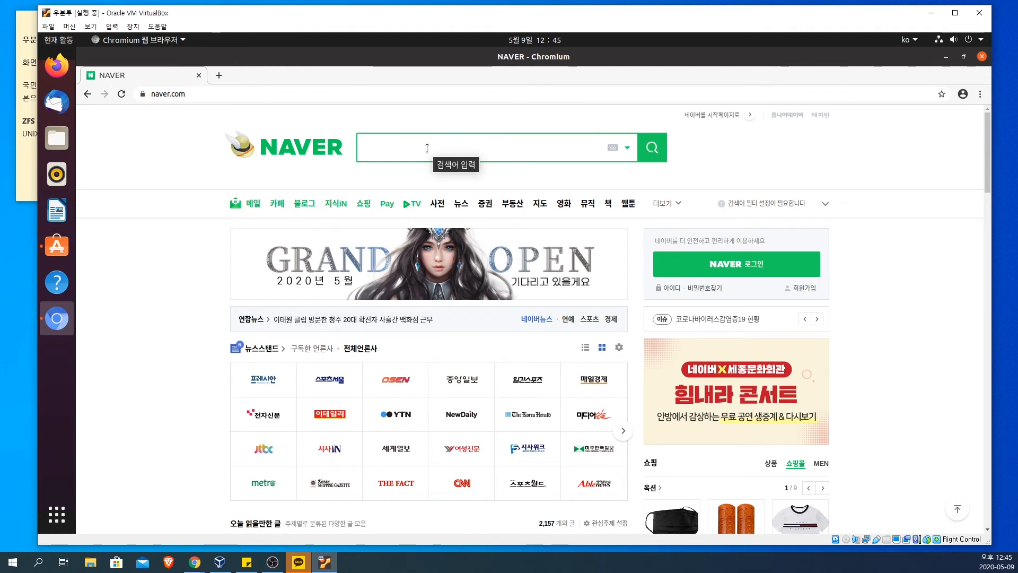
pyautogui.write('wkf')
pyautogui.press('BackSpace')
pyautogui.press('BackSpace')
pyautogui.press('BackSpace')
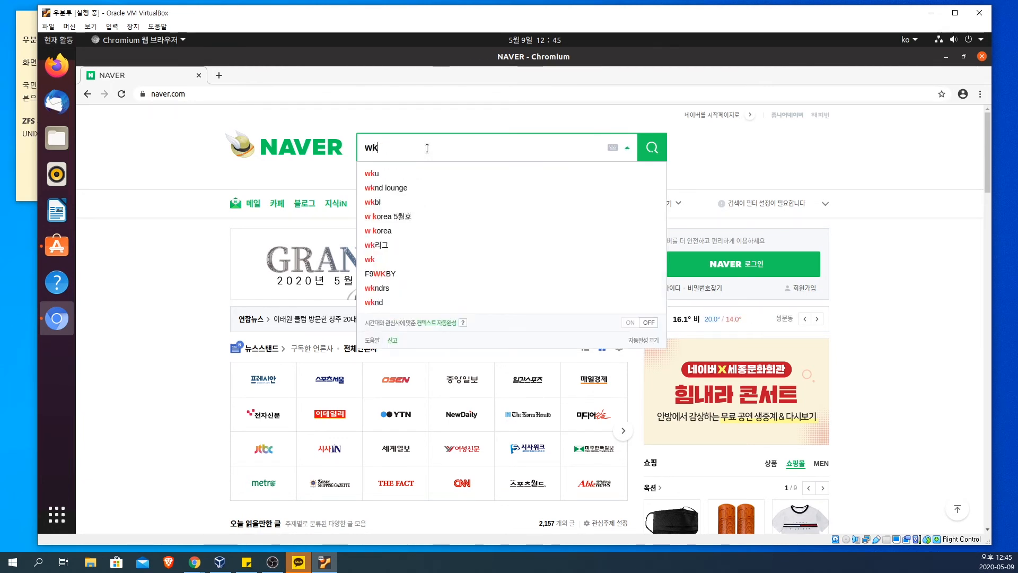
pyautogui.write('spd')
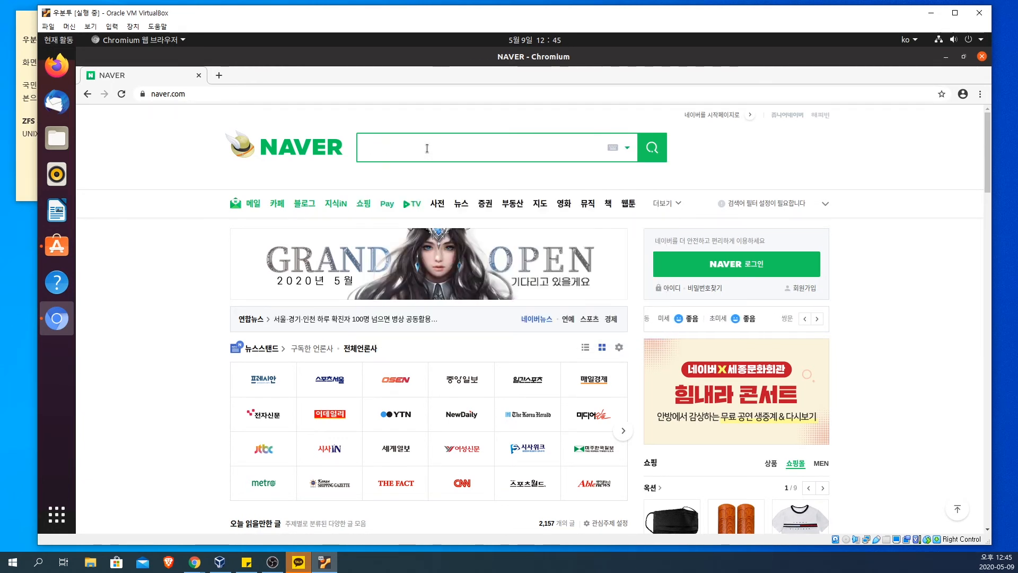
pyautogui.press('BackSpace')
pyautogui.press('BackSpace')
pyautogui.press('BackSpace')
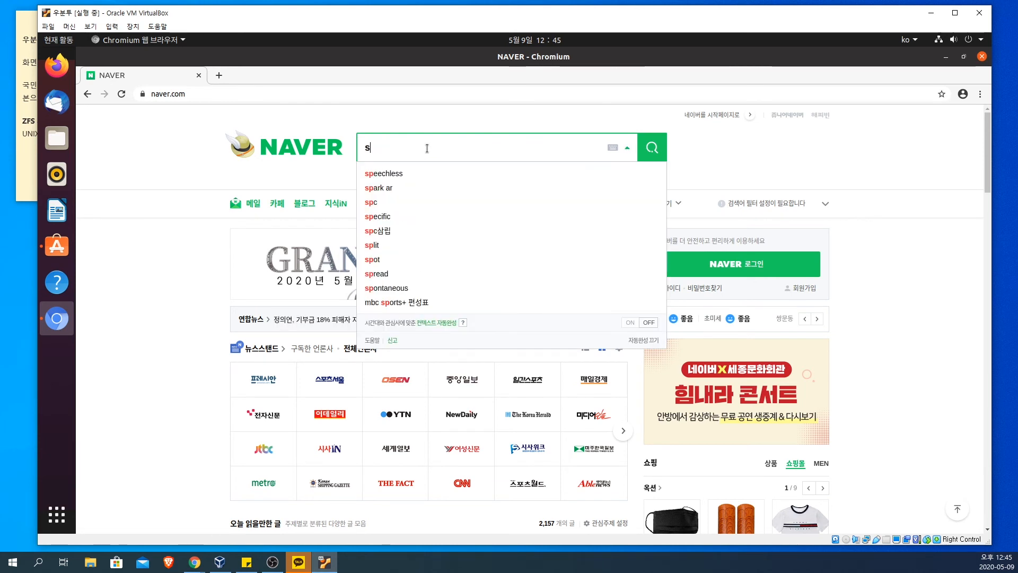
pyautogui.write('dfdfddfdfddfgf')
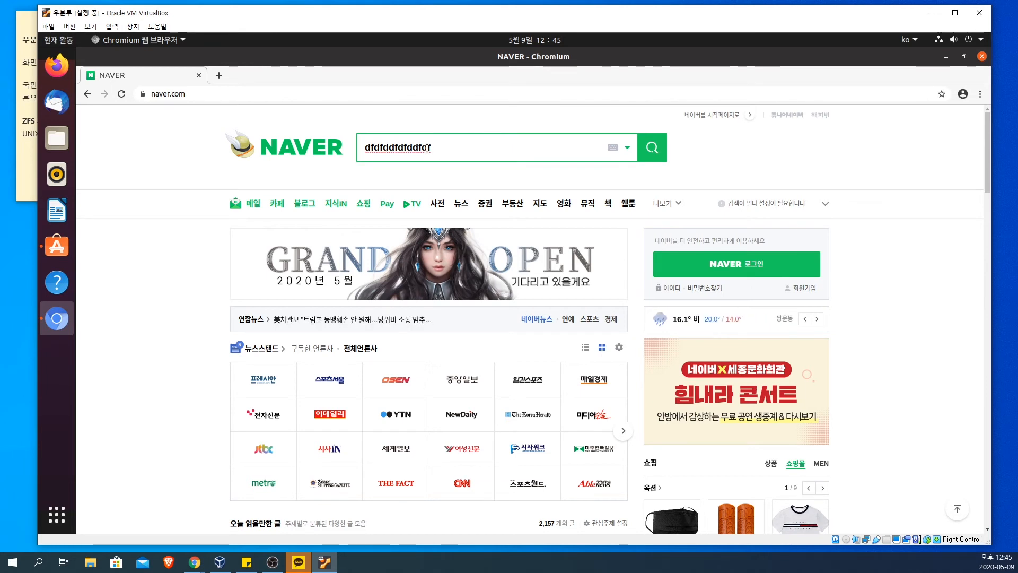
pyautogui.press('BackSpace')
pyautogui.press('BackSpace')
pyautogui.press('BackSpace')
pyautogui.press('BackSpace')
pyautogui.press('BackSpace')
pyautogui.press('BackSpace')
pyautogui.press('BackSpace')
pyautogui.press('BackSpace')
pyautogui.press('BackSpace')
pyautogui.press('BackSpace')
pyautogui.press('BackSpace')
pyautogui.press('BackSpace')
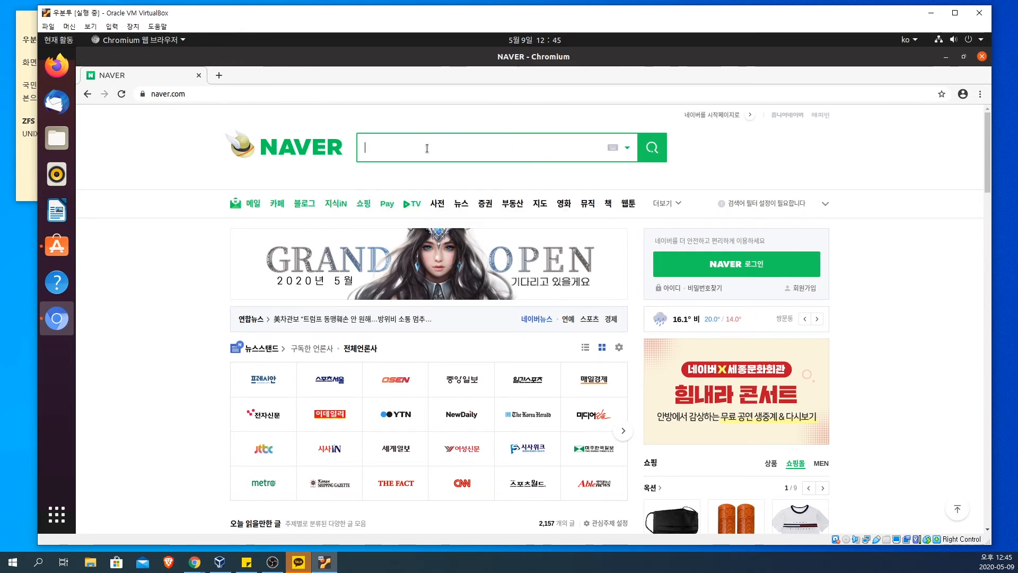
# Step: Search Naver for "wkfytlf" using the 네이버자료실 suggestion, and open the 네이버 소프트웨어 result
pyautogui.write('wkfytlf')
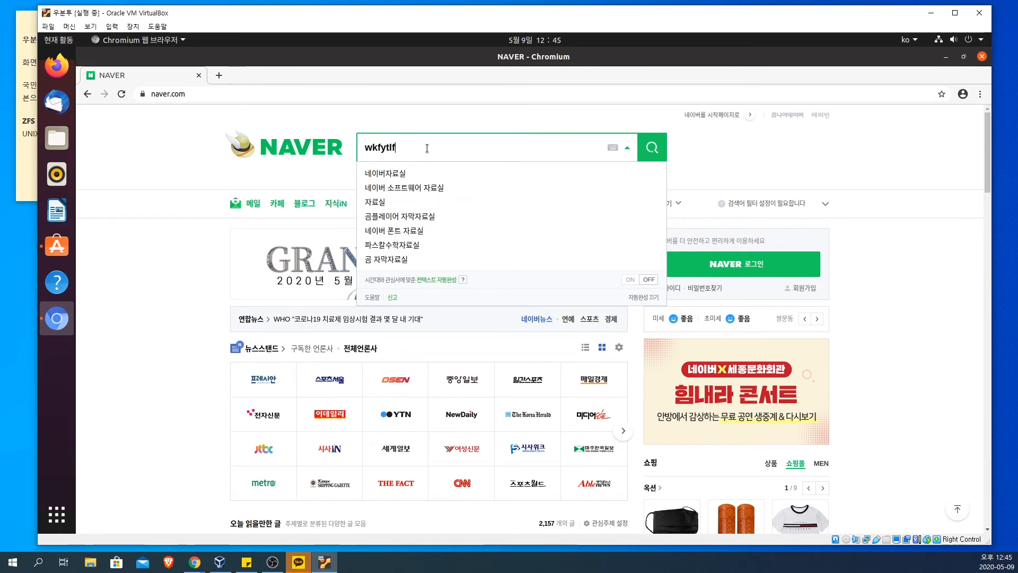
pyautogui.click(397, 176)
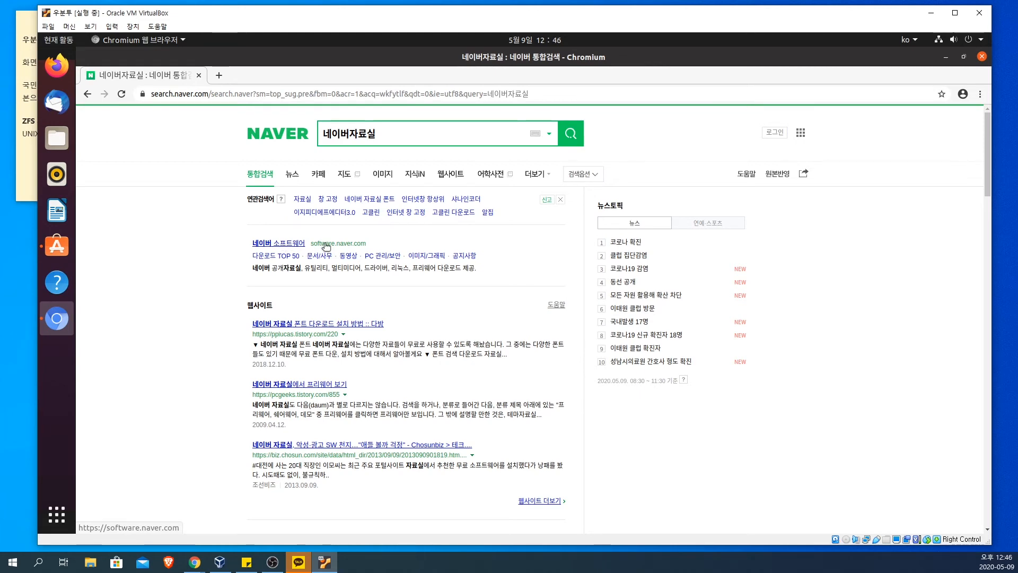
pyautogui.click(283, 248)
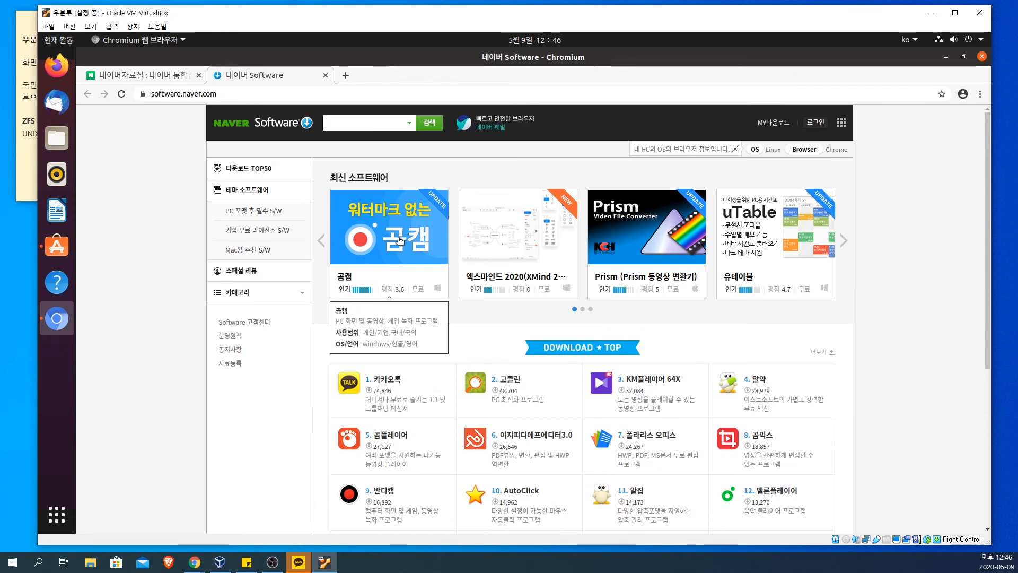
# Step: Look over the latest software and the top download ranking on the Naver Software home page
pyautogui.scroll(-4, 782, 351)
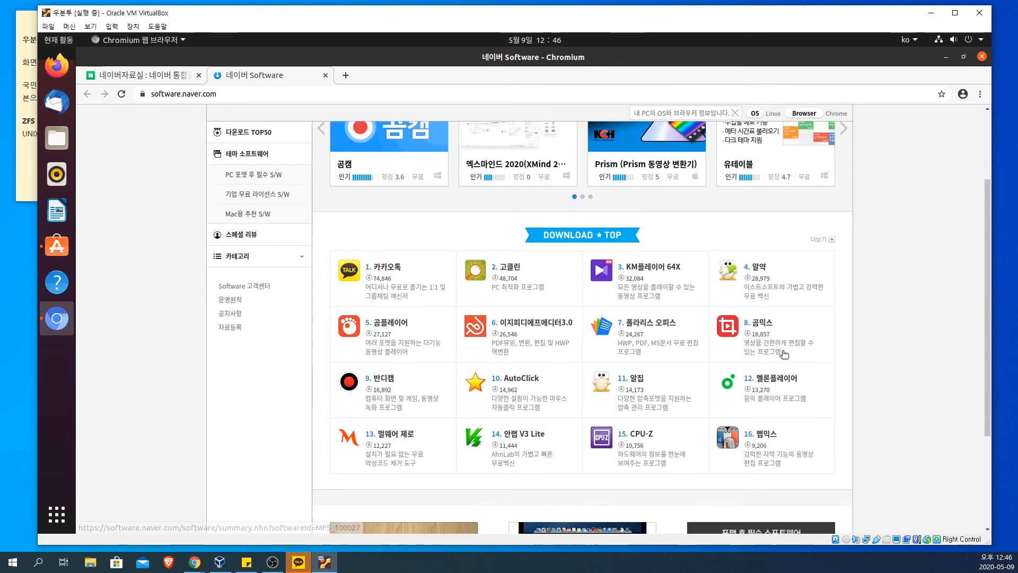
pyautogui.scroll(3, 784, 354)
pyautogui.scroll(2, 785, 354)
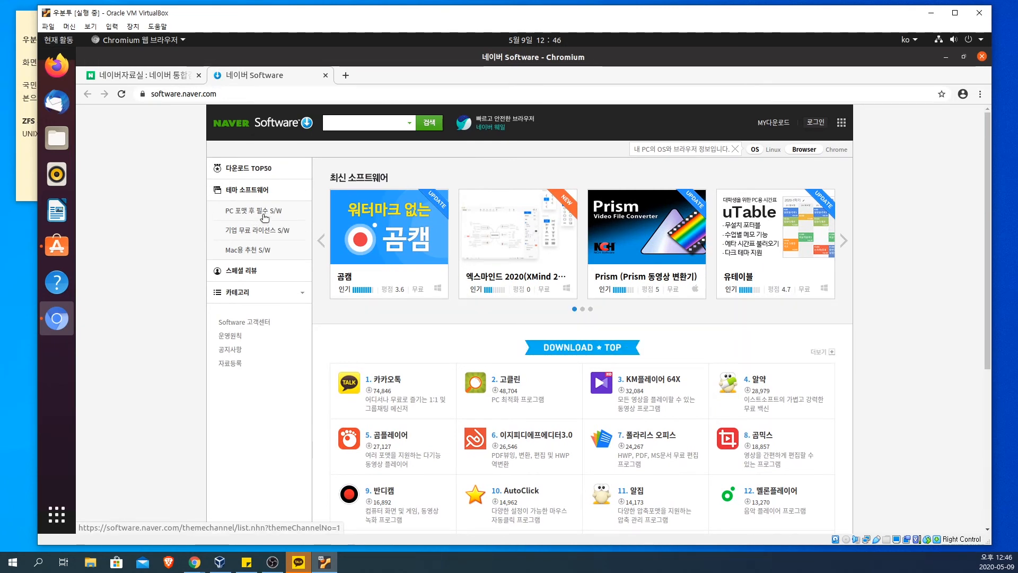
pyautogui.moveTo(503, 252)
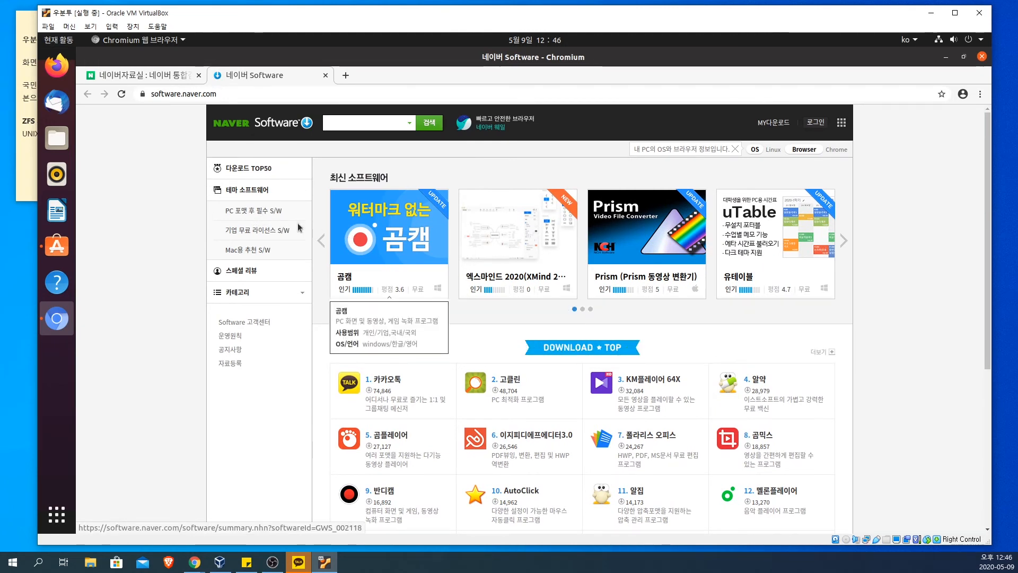
# Step: Open the PC 포맷 후 필수 S/W theme list and look through its software categories
pyautogui.click(260, 214)
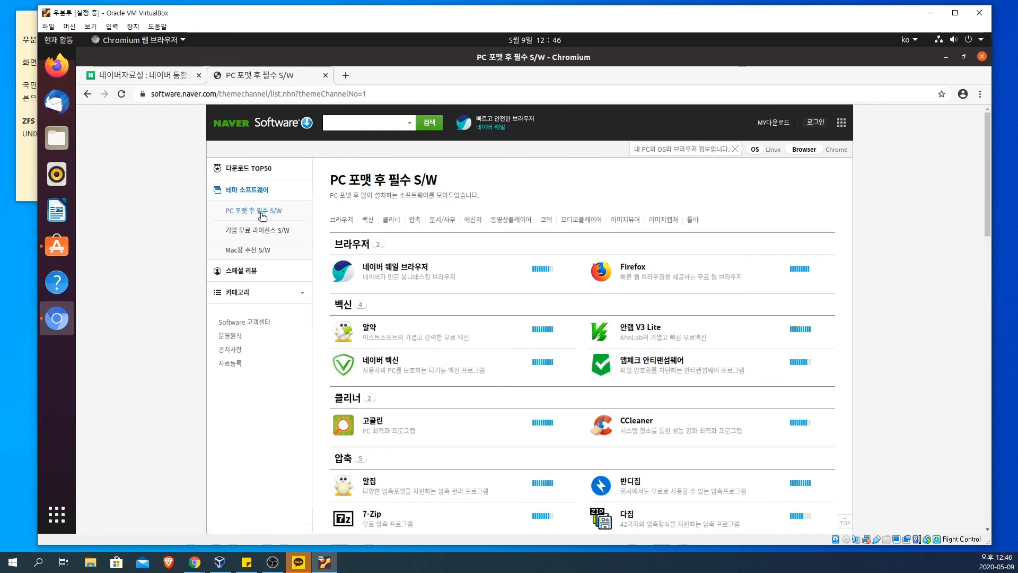
pyautogui.moveTo(456, 279); pyautogui.dragTo(355, 271)
pyautogui.click(467, 268)
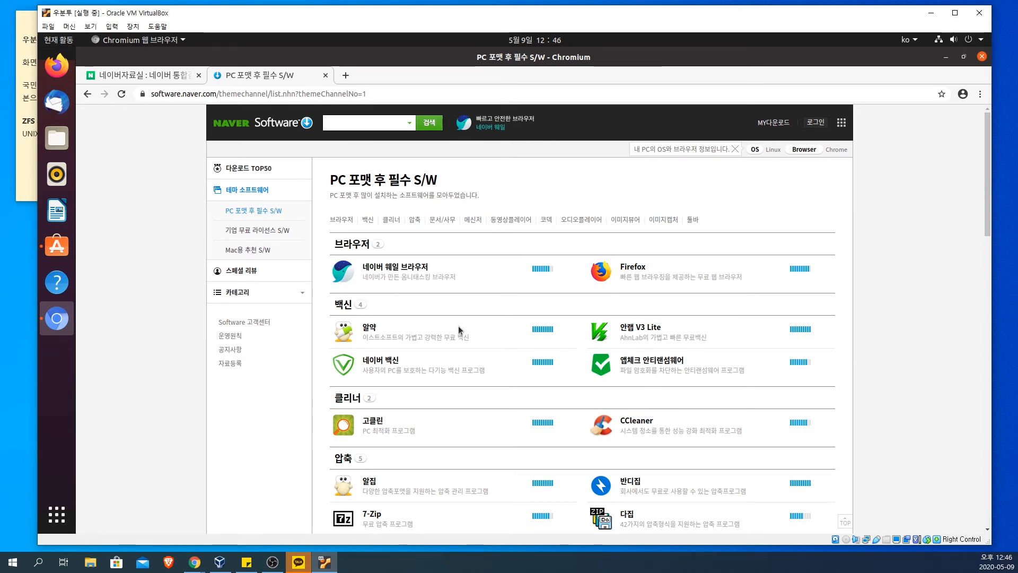
pyautogui.scroll(-1, 458, 326)
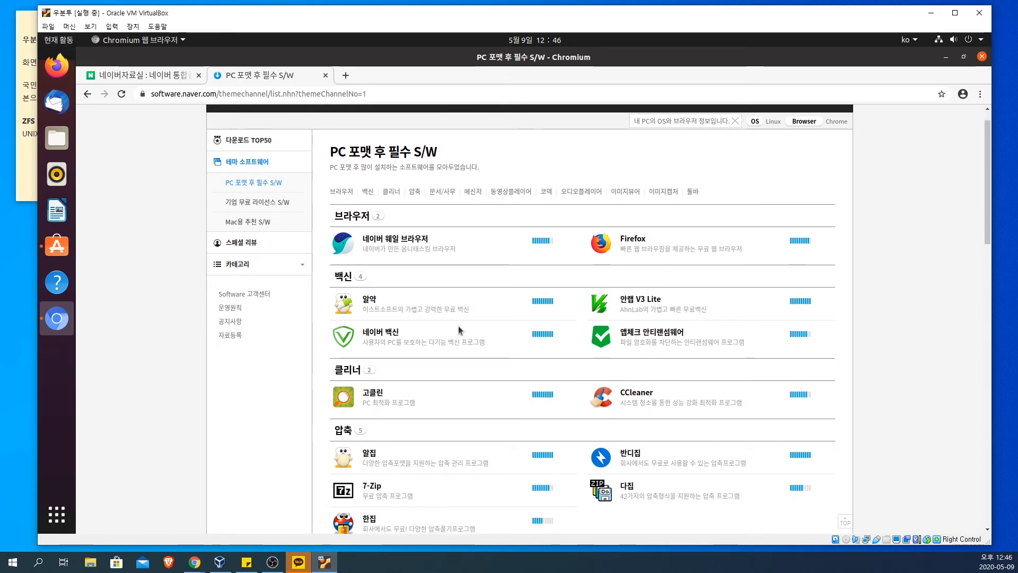
pyautogui.scroll(-4, 459, 327)
pyautogui.scroll(-1, 458, 325)
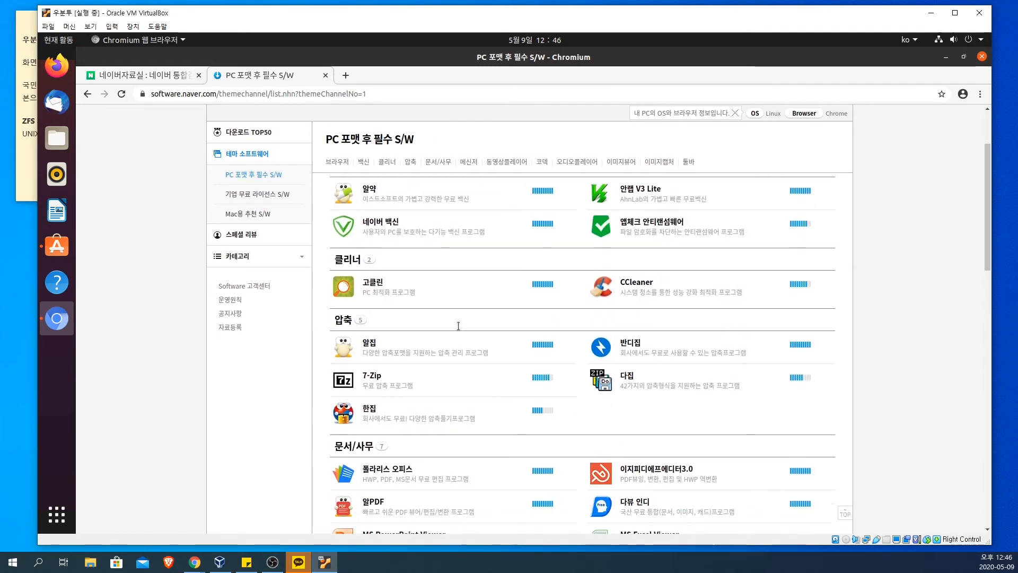
pyautogui.scroll(-6, 459, 325)
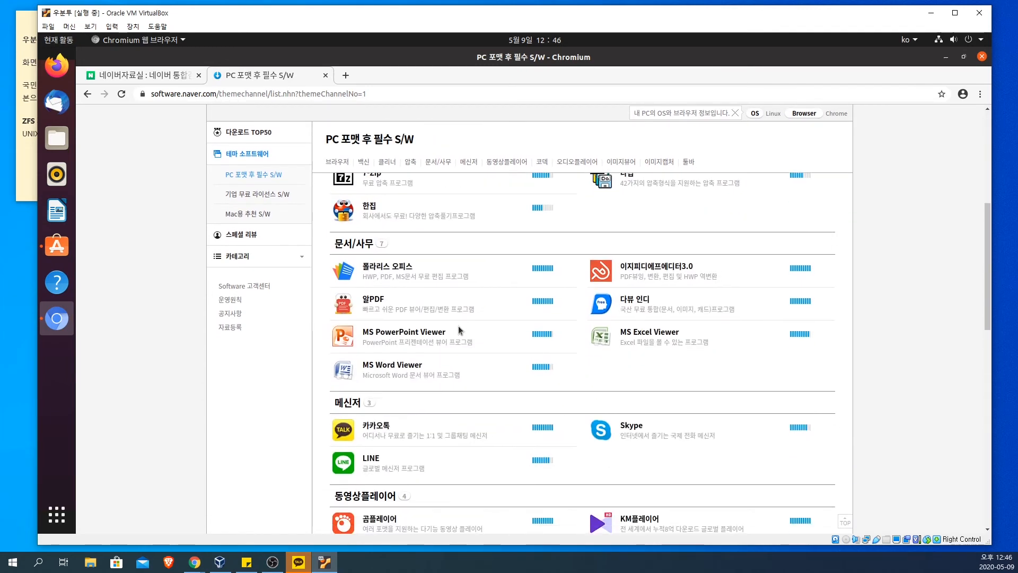
pyautogui.scroll(-11, 459, 326)
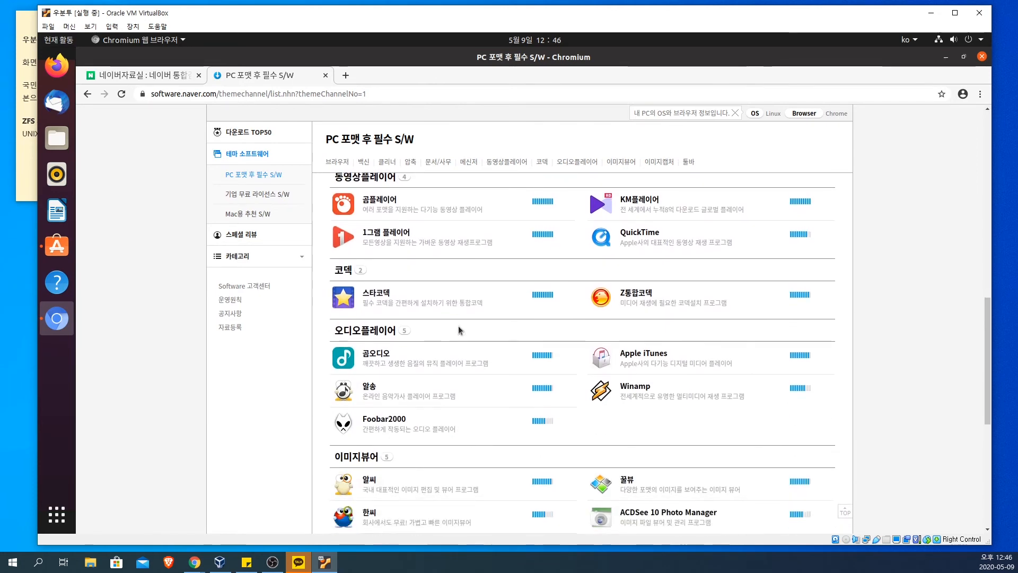
pyautogui.scroll(8, 458, 326)
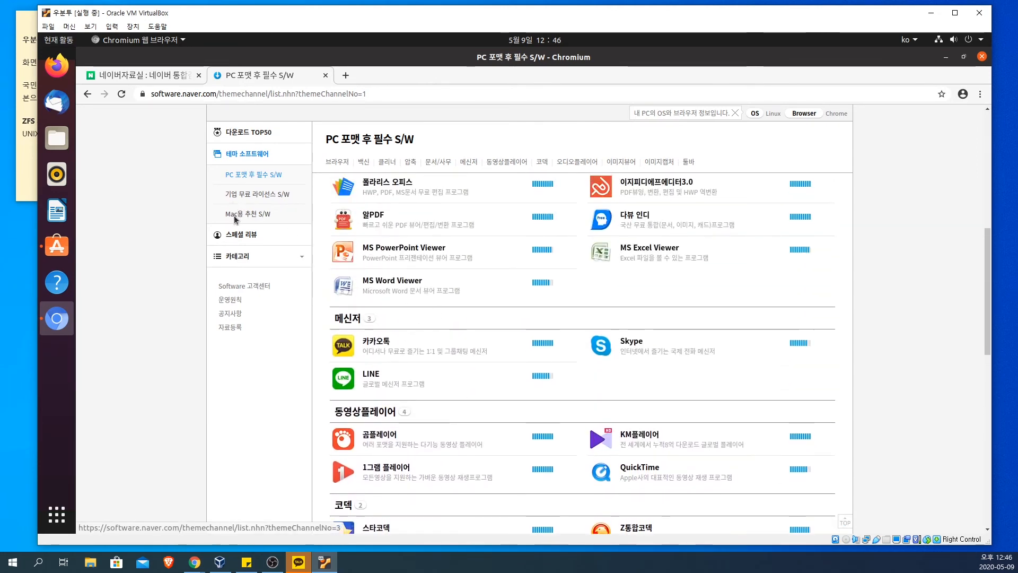
# Step: View the Mac용 추천 S/W list, and look through the programs in the 기업 무료 라이선스 S/W list
pyautogui.click(236, 215)
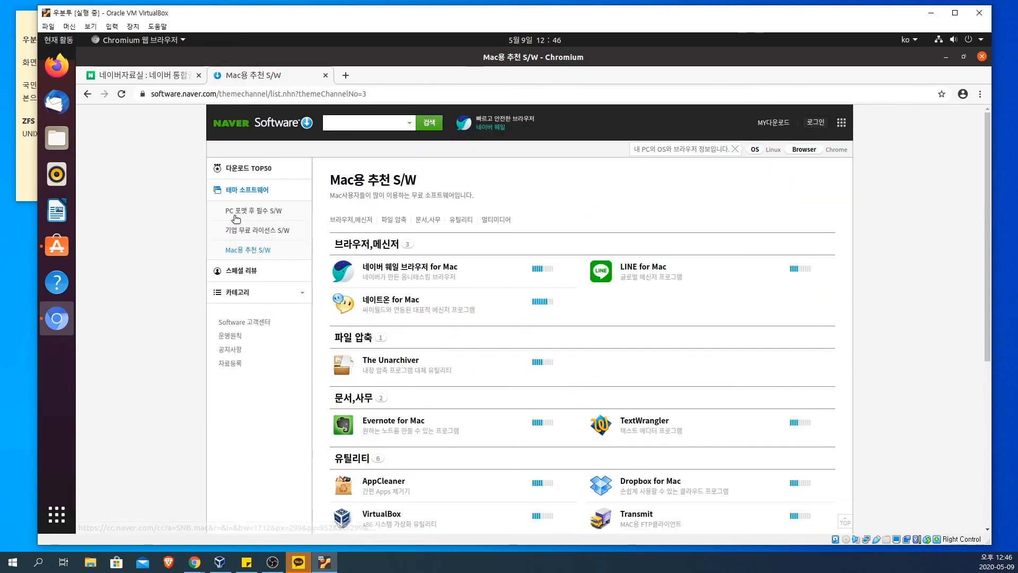
pyautogui.click(259, 232)
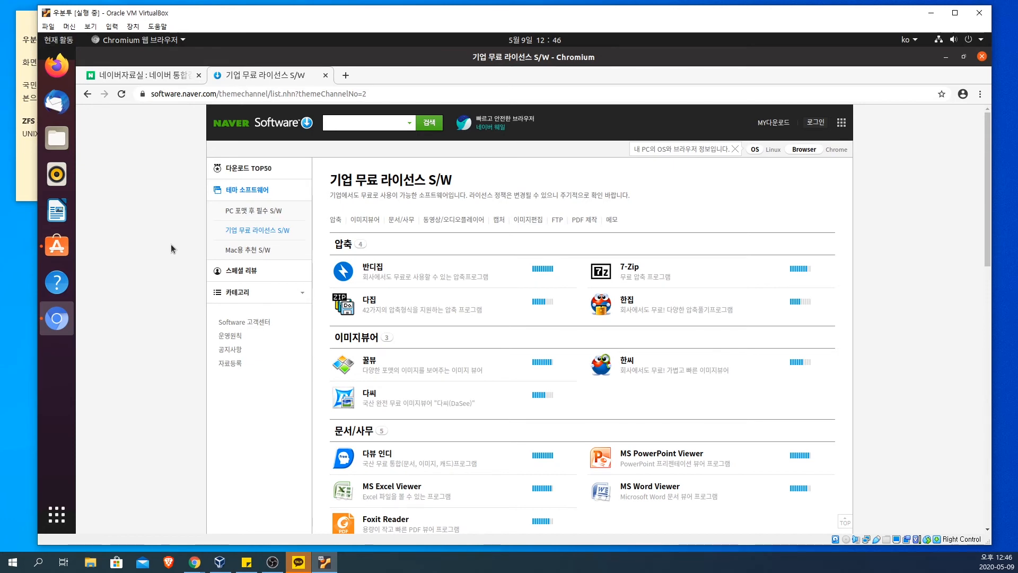
pyautogui.scroll(-4, 171, 244)
pyautogui.scroll(-5, 171, 244)
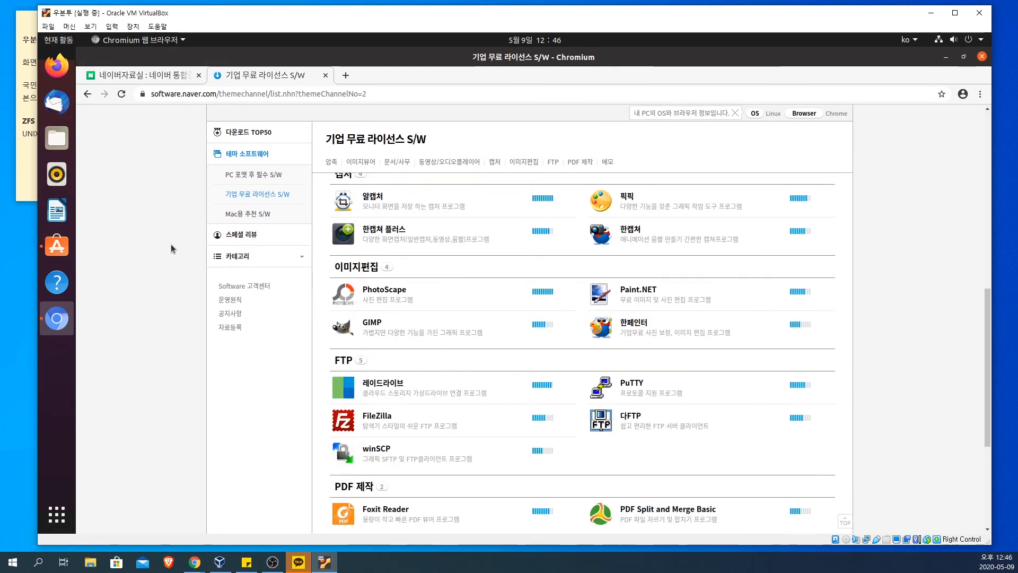
pyautogui.scroll(3, 171, 244)
pyautogui.scroll(6, 171, 244)
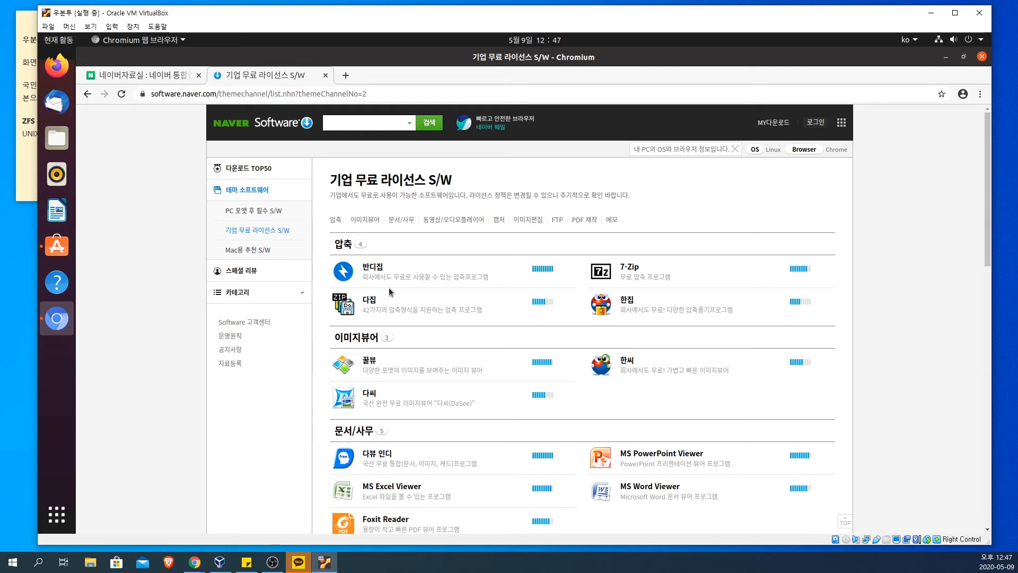
# Step: Open the 반디집 page from the 기업 무료 라이선스 S/W list and download BANDIZIP-SETUP-STD-ALL.EXE without logging in
pyautogui.click(343, 272)
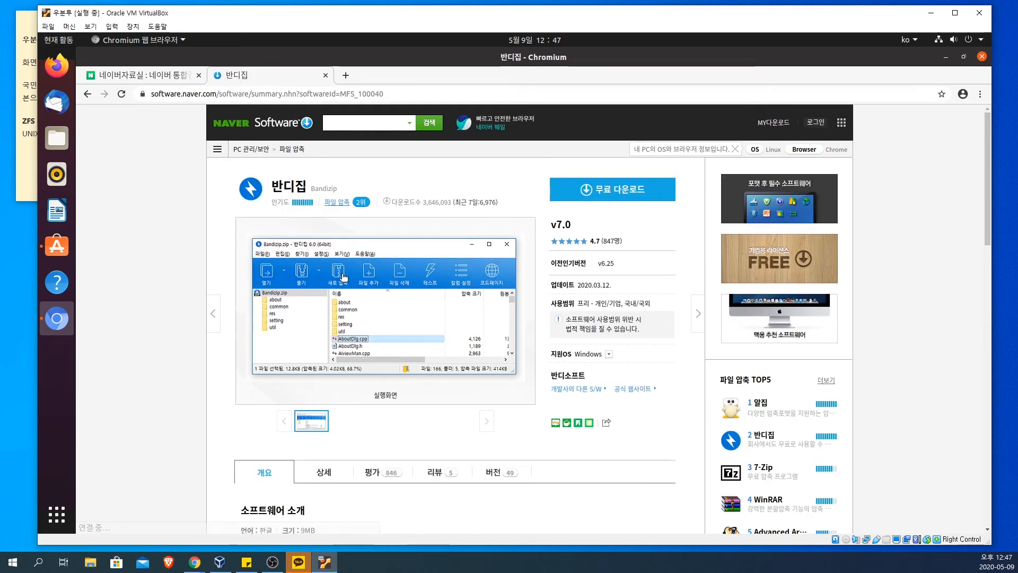
pyautogui.click(615, 195)
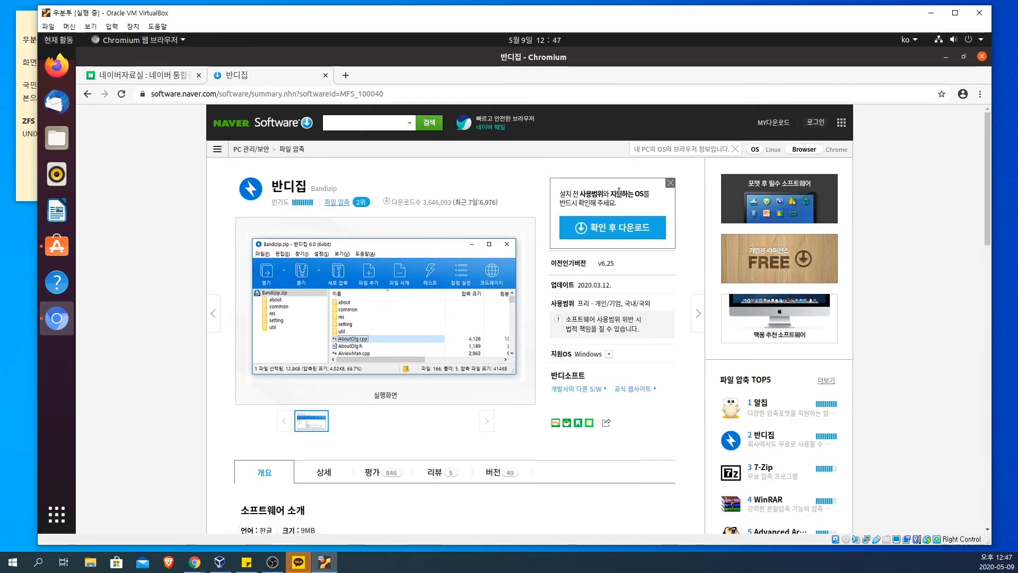
pyautogui.click(623, 231)
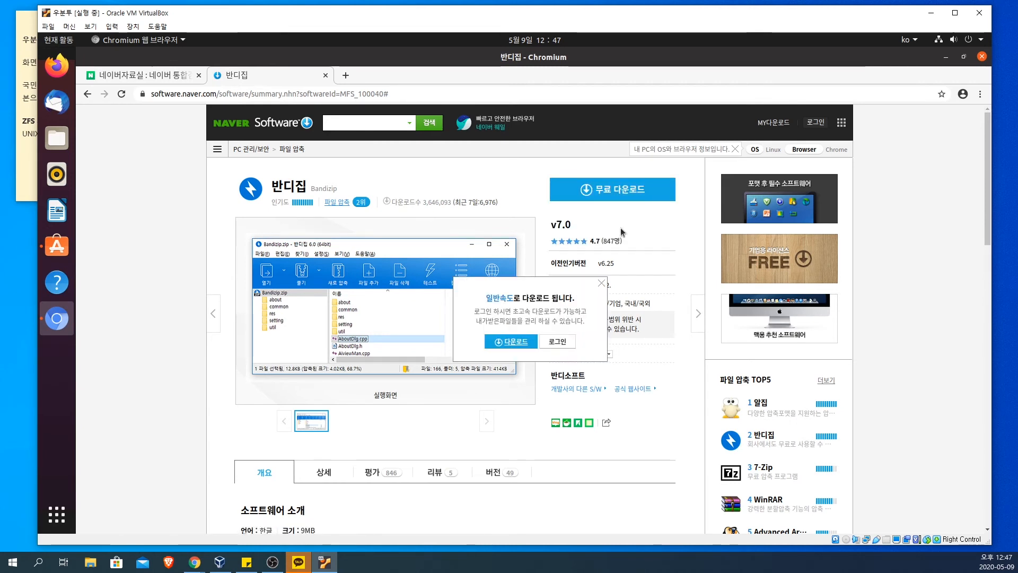
pyautogui.click(516, 342)
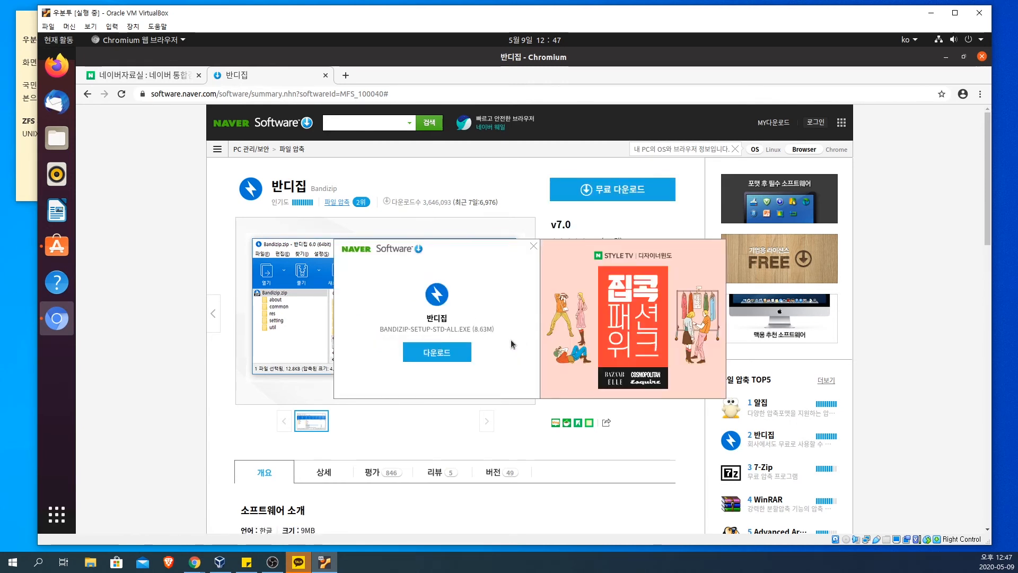
pyautogui.click(436, 353)
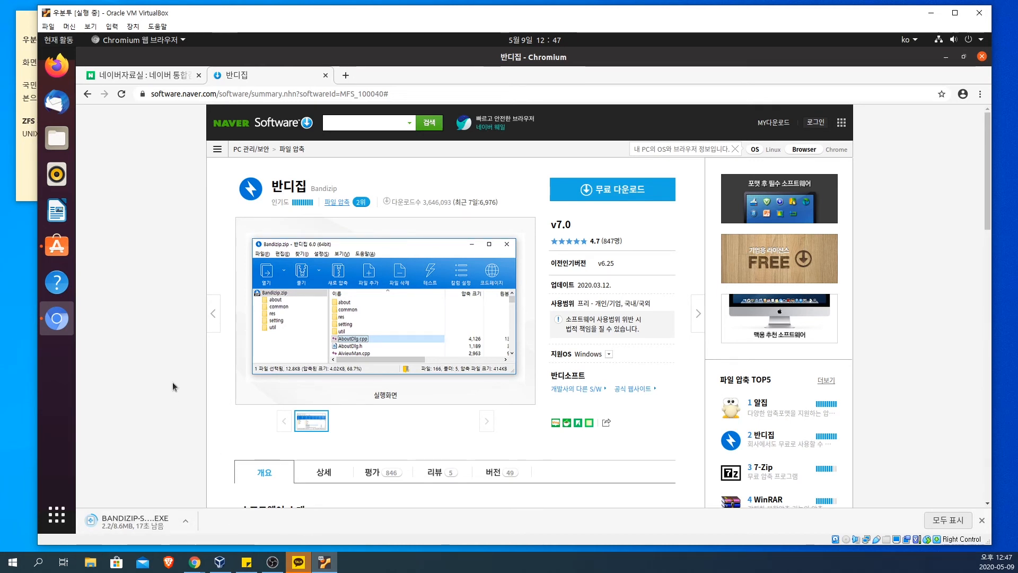
# Step: Show the browser's downloads list and open the folder holding the Bandizip installer, allowing Chromium to access it
pyautogui.hotkey('ctrl', 'j')
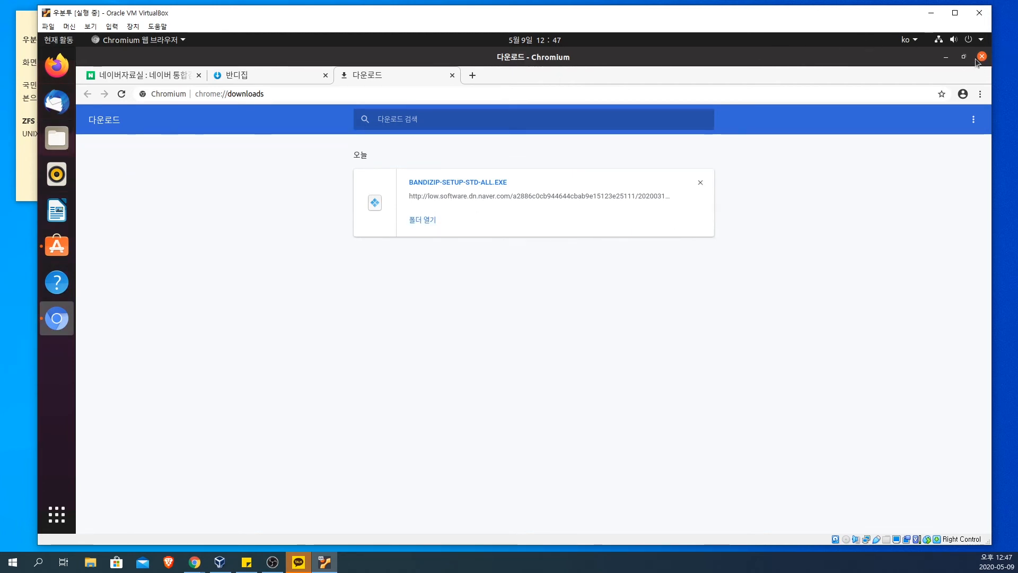
pyautogui.click(422, 220)
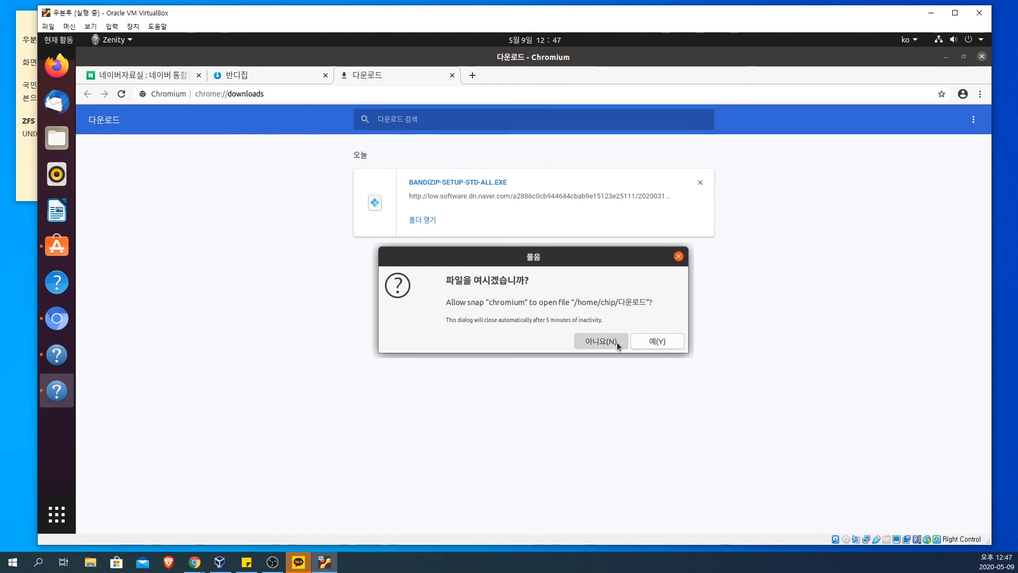
pyautogui.click(658, 342)
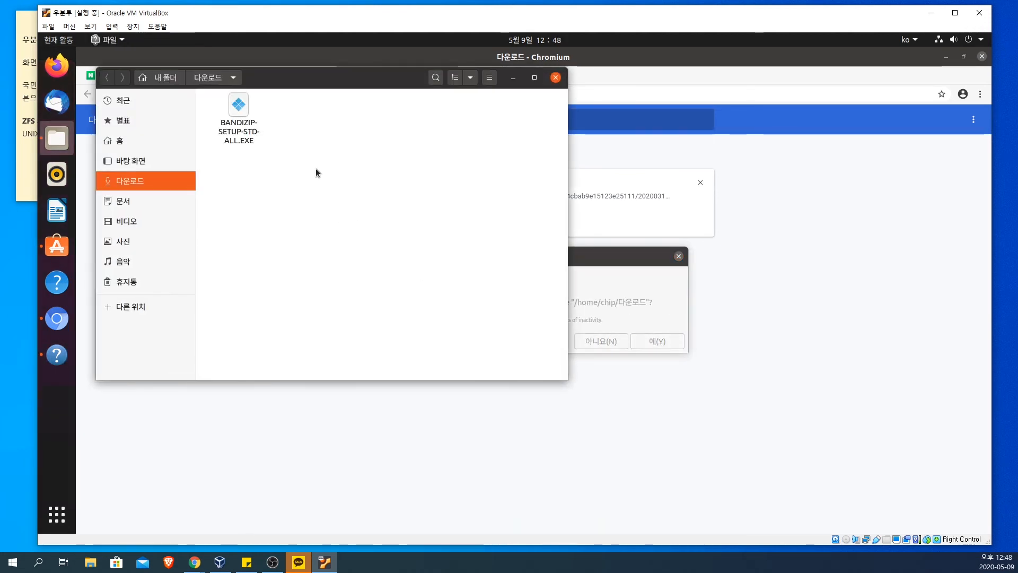
# Step: Open BANDIZIP-SETUP-STD-ALL.EXE in the archive manager and look inside its bin and skin folders
pyautogui.click(239, 121)
pyautogui.rightClick(241, 122)
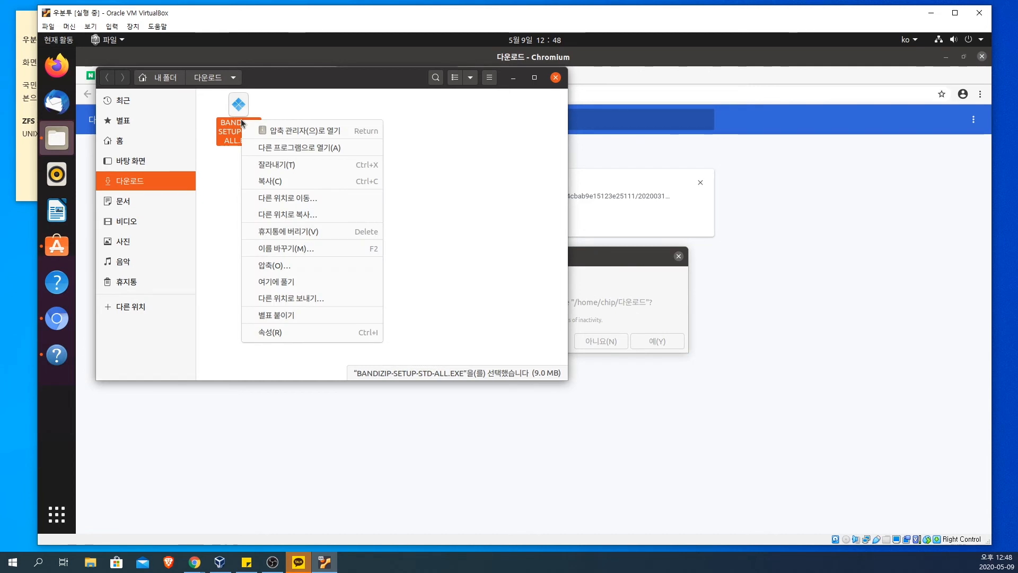
pyautogui.click(286, 131)
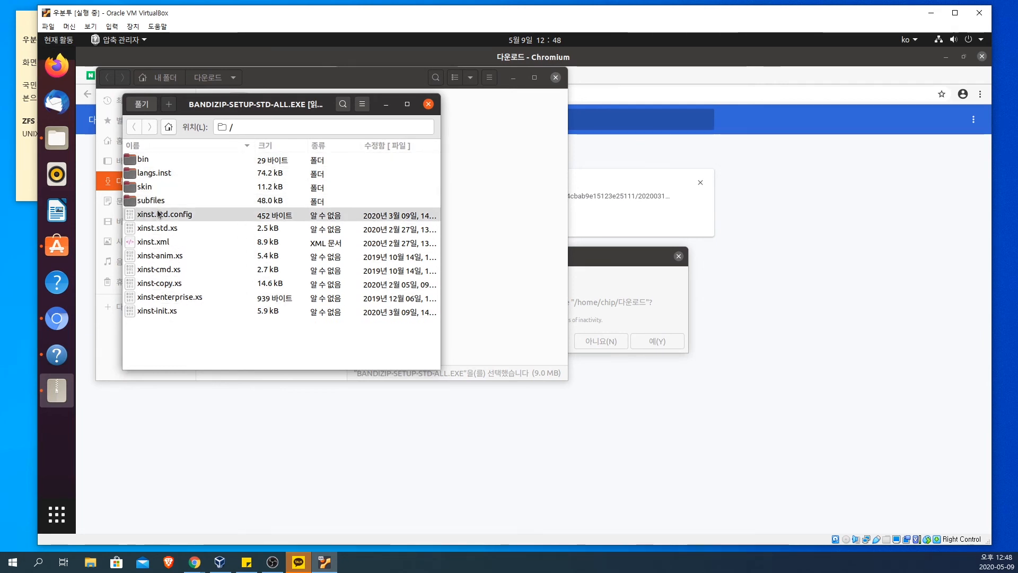
pyautogui.doubleClick(160, 161)
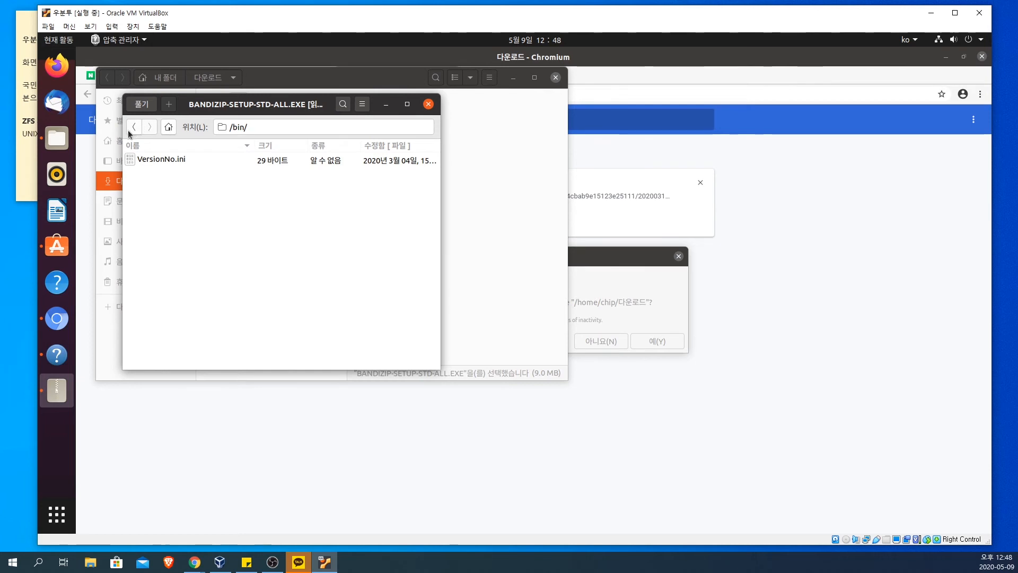
pyautogui.click(133, 129)
pyautogui.doubleClick(168, 189)
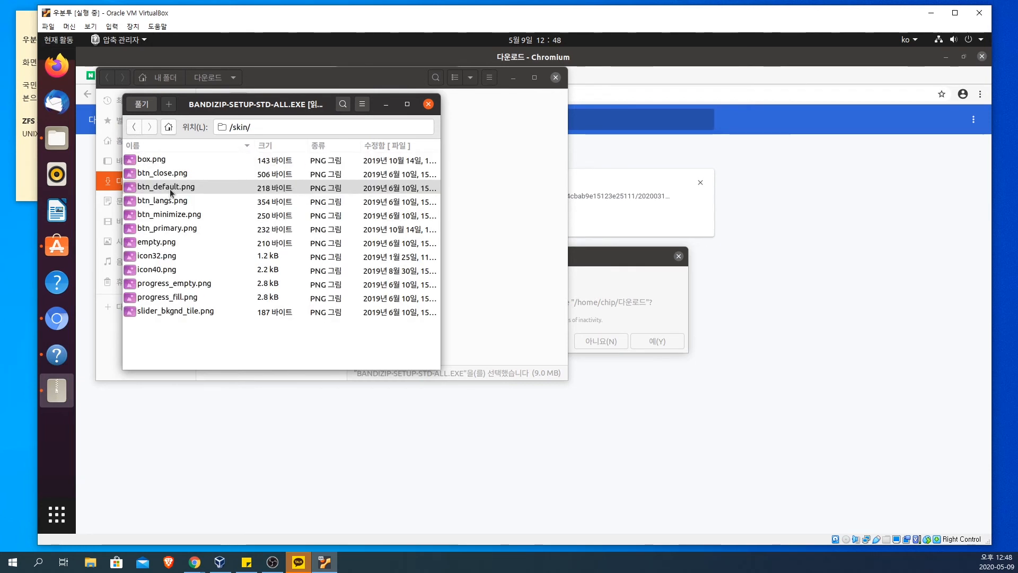
# Step: Try to extract only btn_primary.png from the skin folder into 다운로드, and show the destination folder beside the archive
pyautogui.click(189, 232)
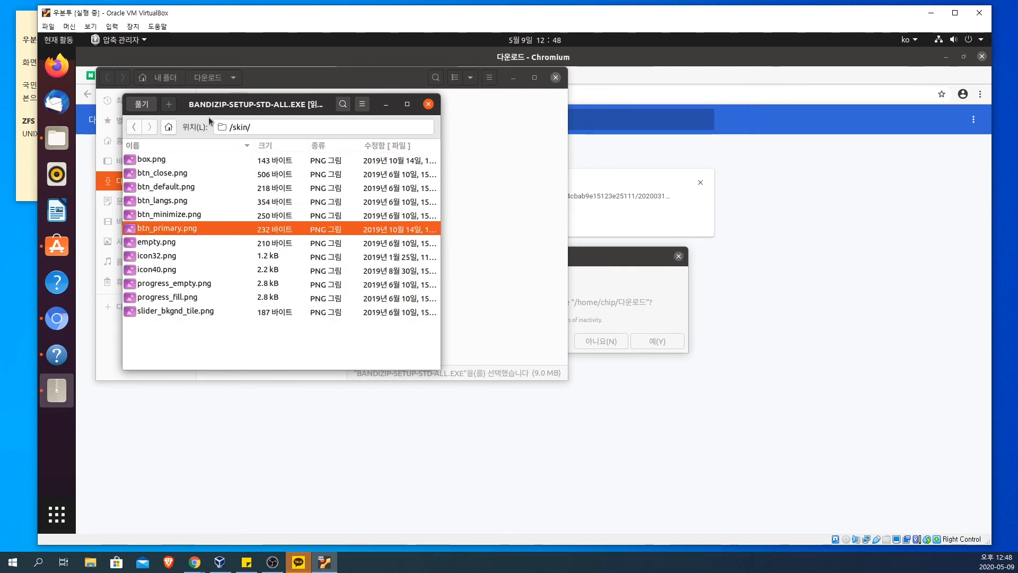
pyautogui.click(142, 104)
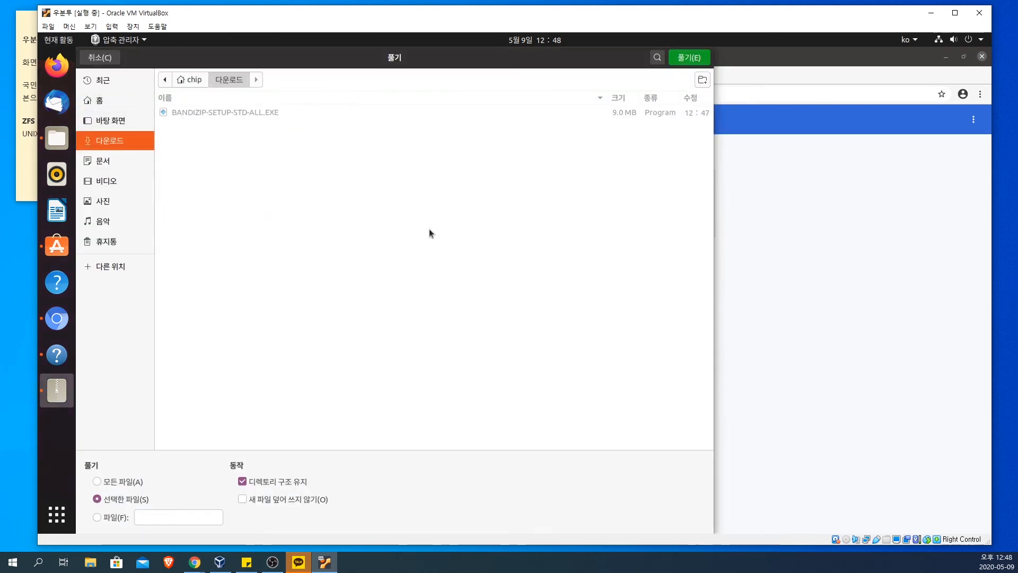
pyautogui.click(687, 58)
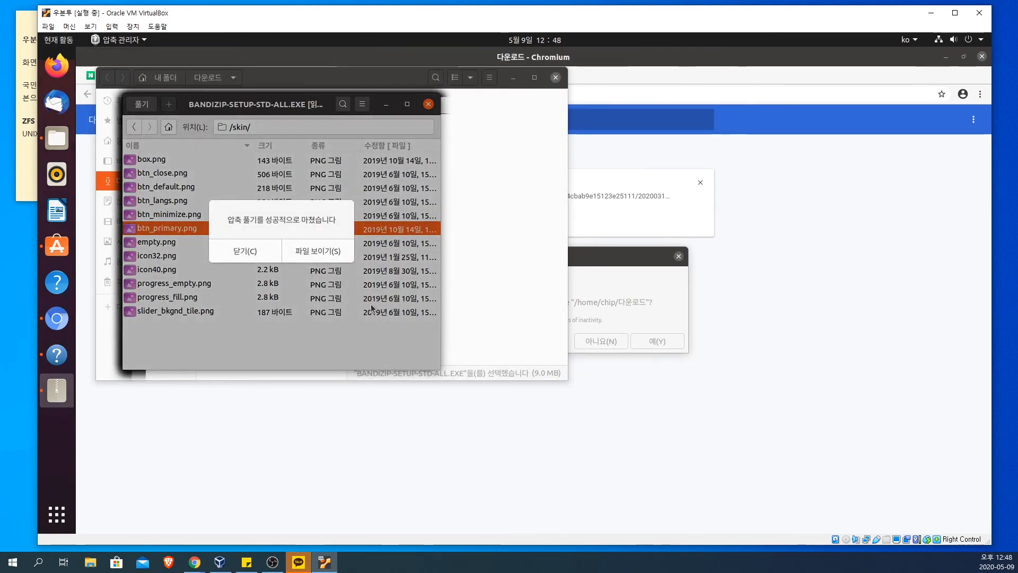
pyautogui.click(301, 255)
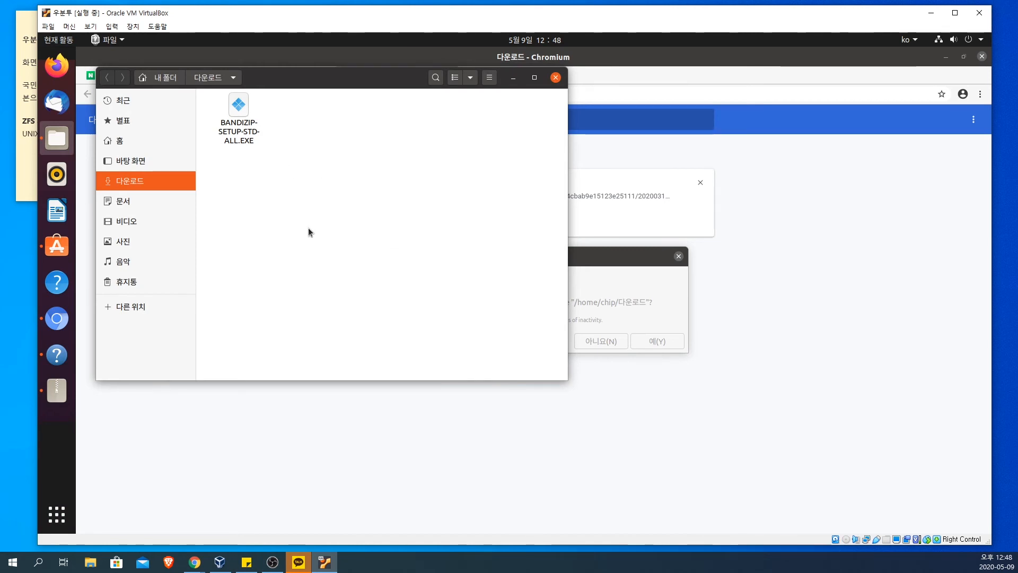
pyautogui.moveTo(301, 78); pyautogui.dragTo(635, 178)
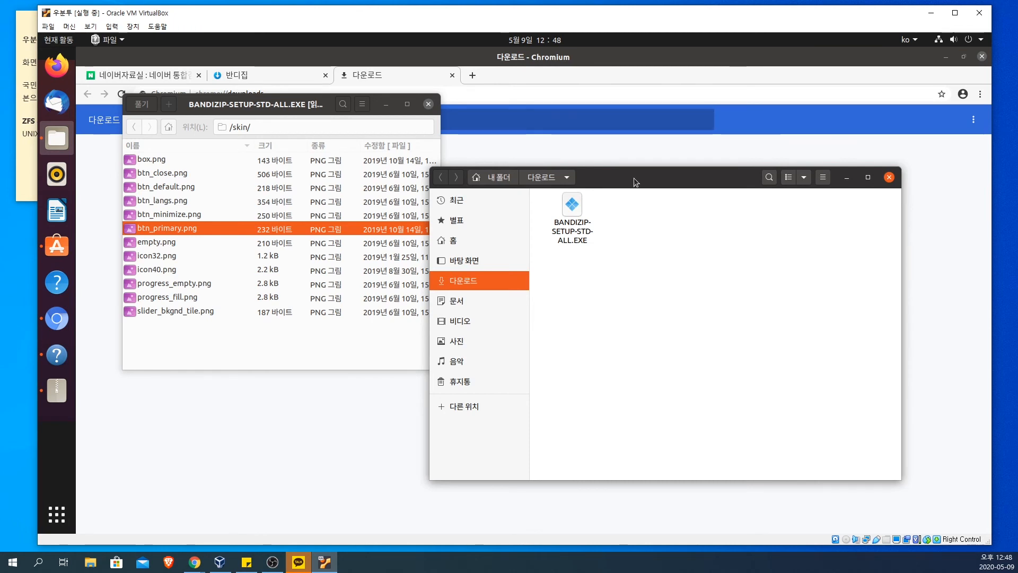
# Step: Extract all files of the Bandizip archive into 다운로드, keeping the directory structure, and show the extracted files
pyautogui.click(275, 336)
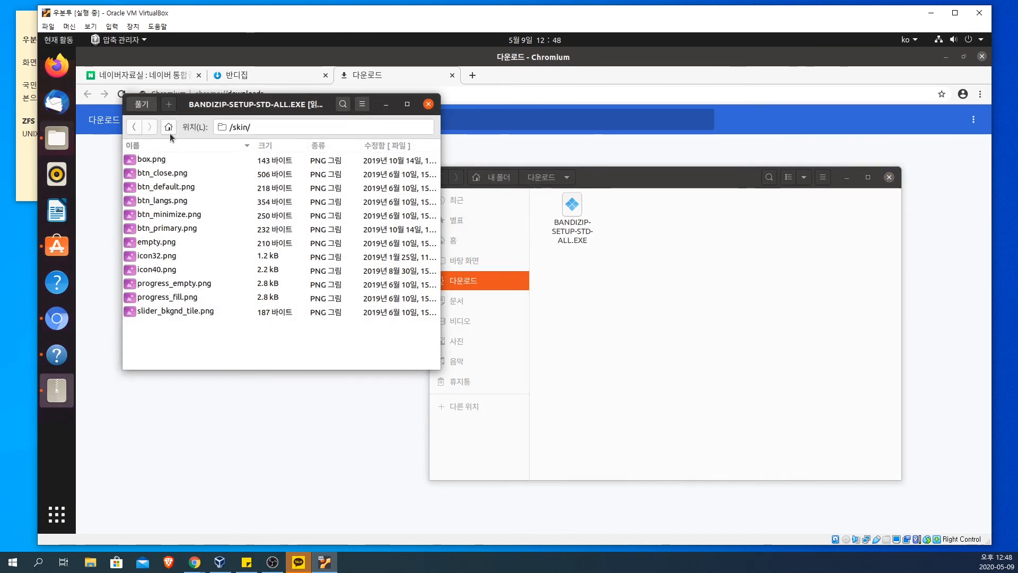
pyautogui.click(141, 104)
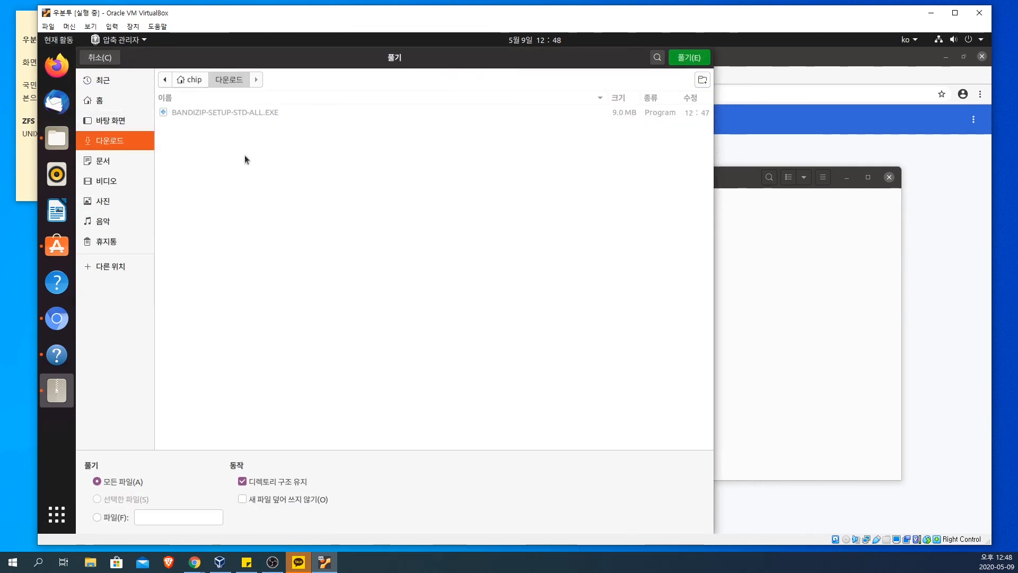
pyautogui.click(769, 339)
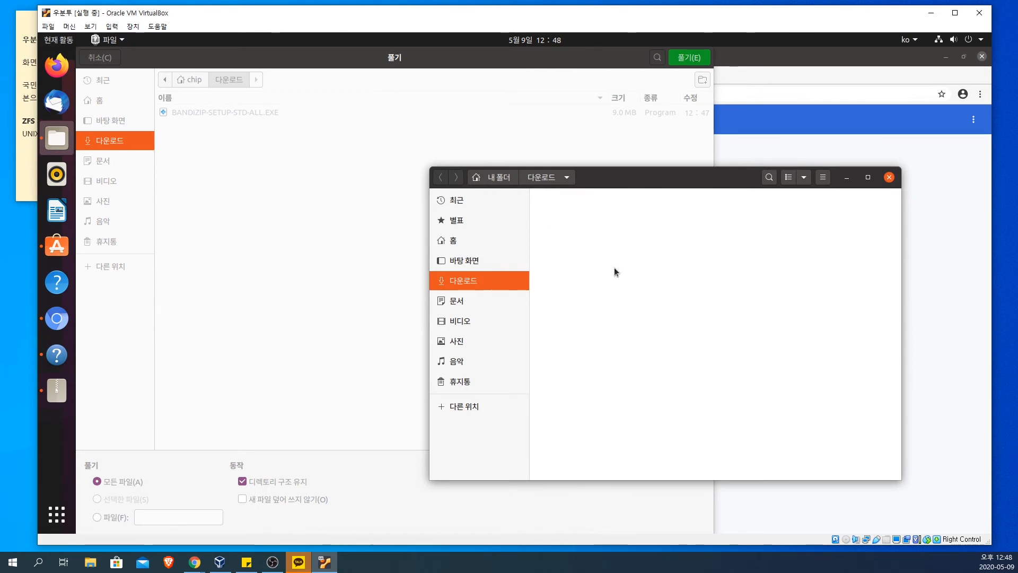
pyautogui.click(502, 178)
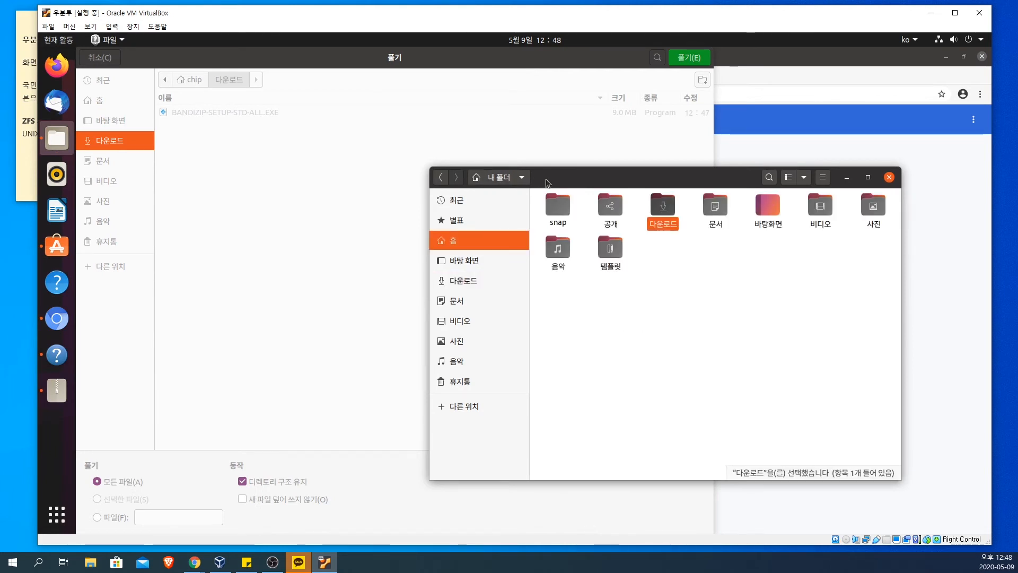
pyautogui.doubleClick(679, 226)
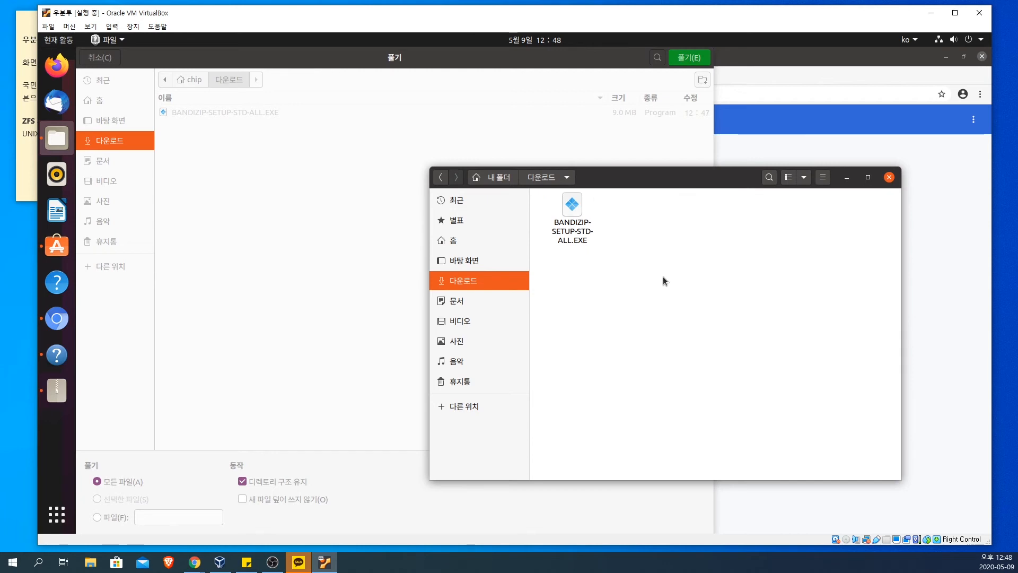
pyautogui.click(308, 228)
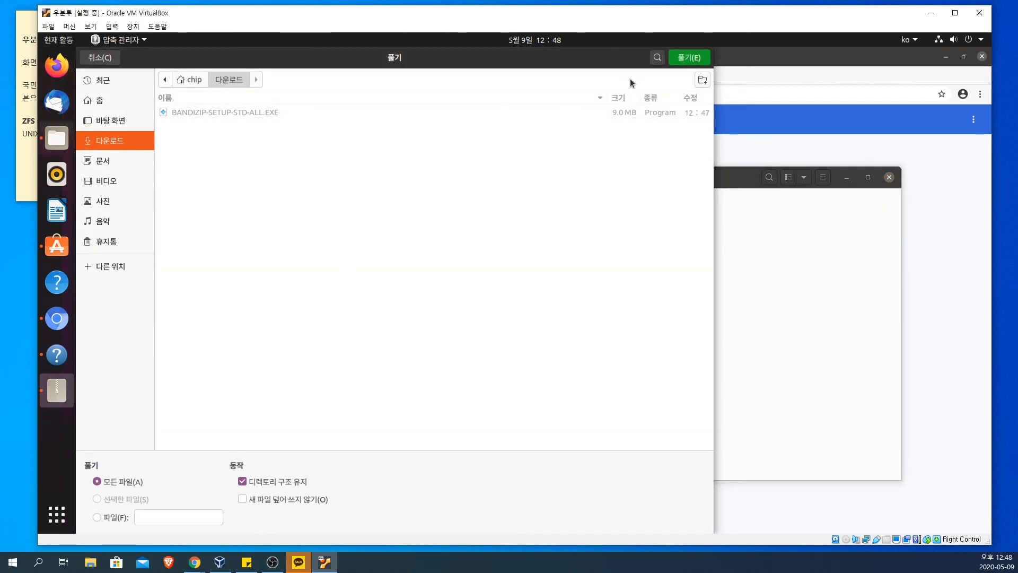
pyautogui.click(695, 60)
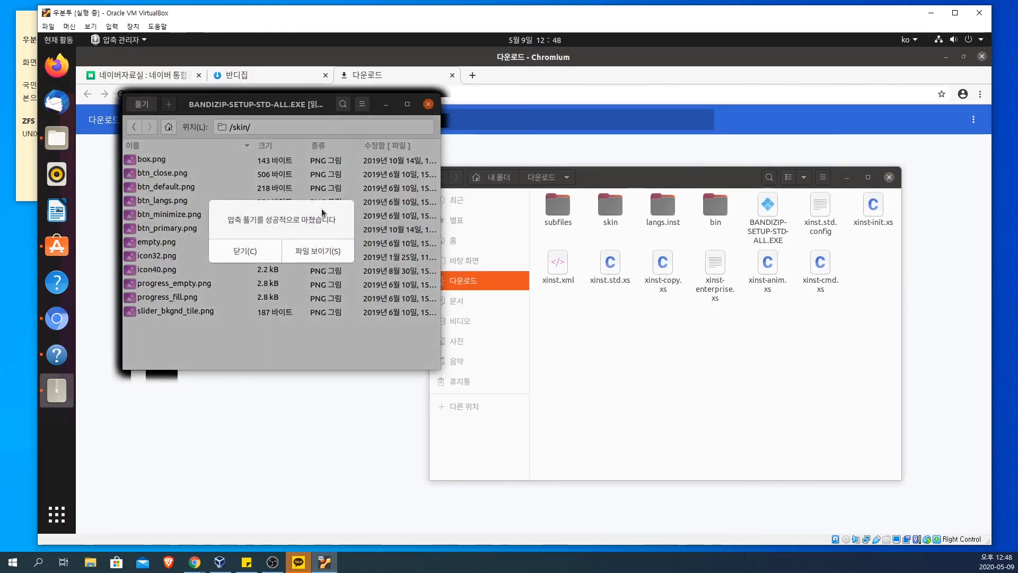
pyautogui.click(312, 251)
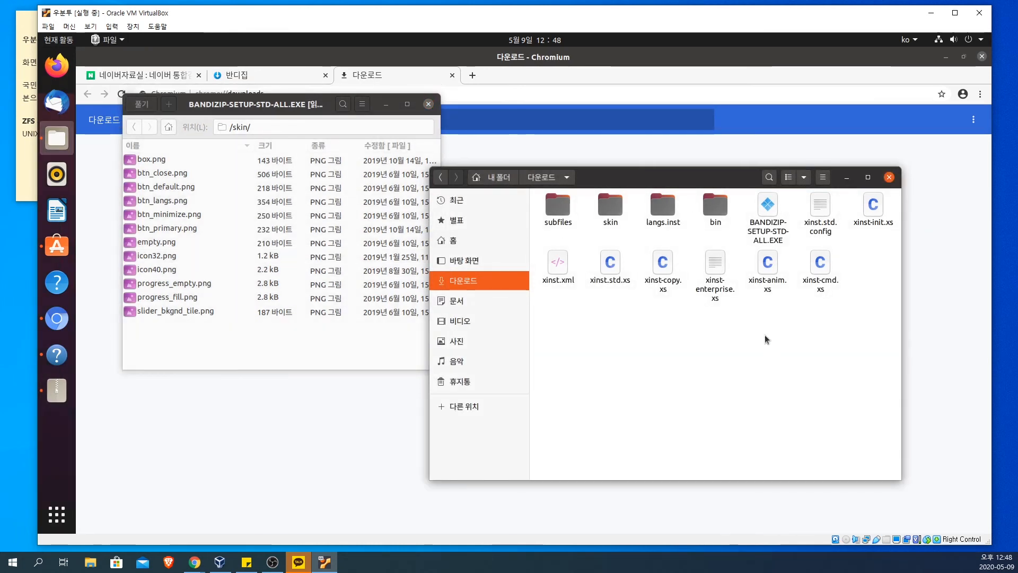
# Step: Examine the extracted files in 다운로드, including the contents of the skin and bin folders
pyautogui.moveTo(664, 175); pyautogui.dragTo(632, 136)
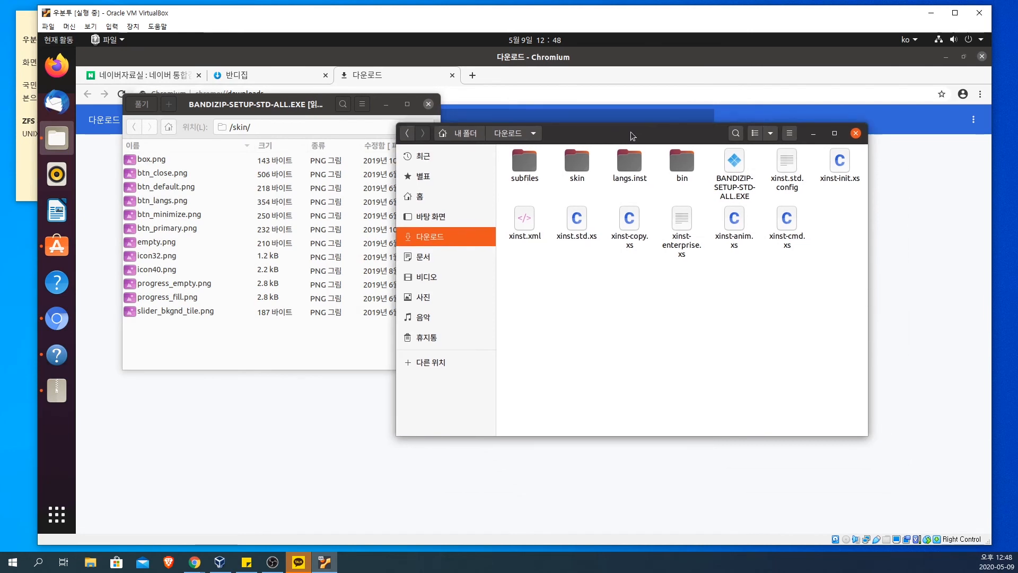
pyautogui.click(475, 134)
pyautogui.doubleClick(630, 167)
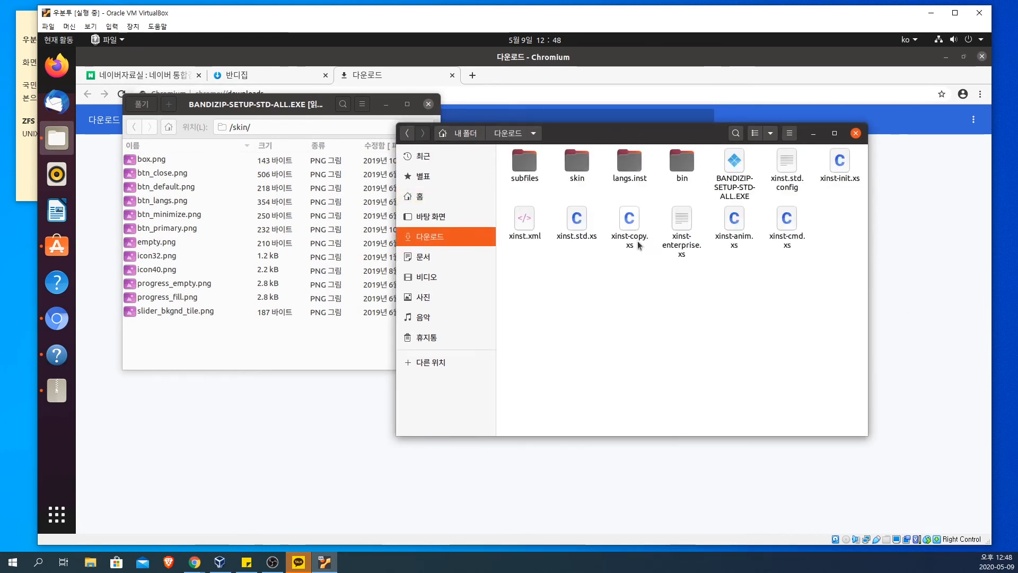
pyautogui.click(738, 166)
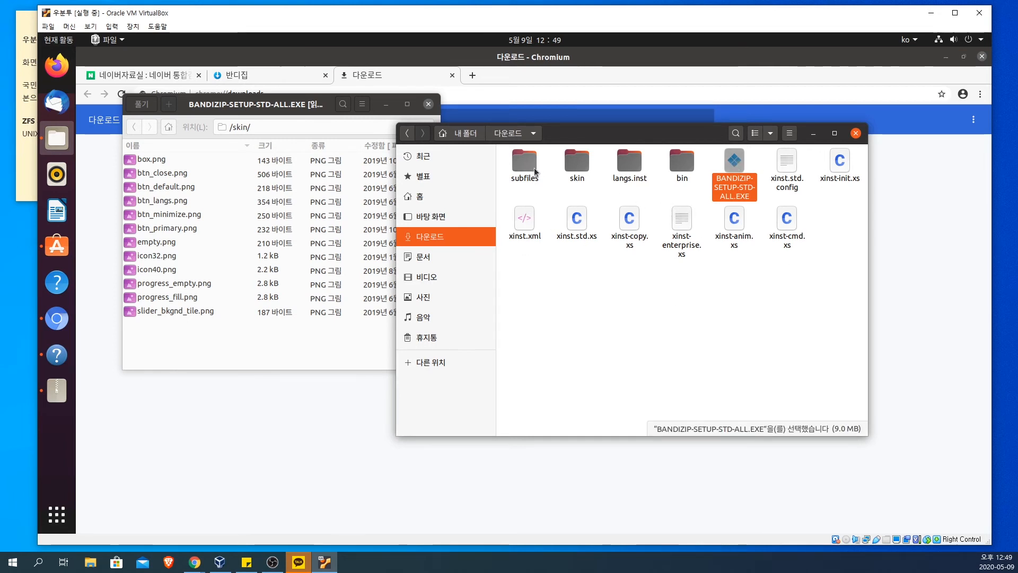
pyautogui.doubleClick(568, 169)
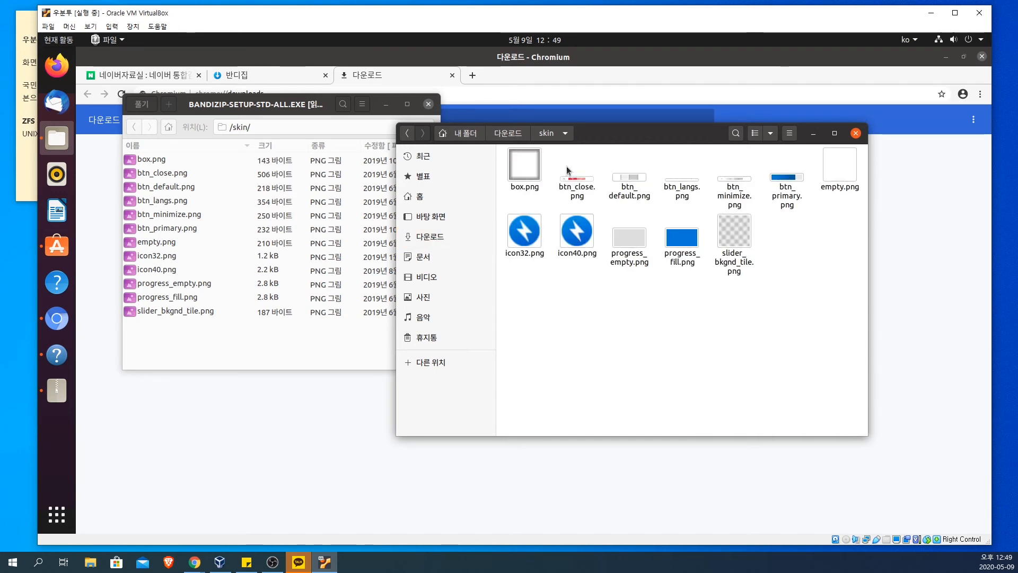
pyautogui.click(508, 133)
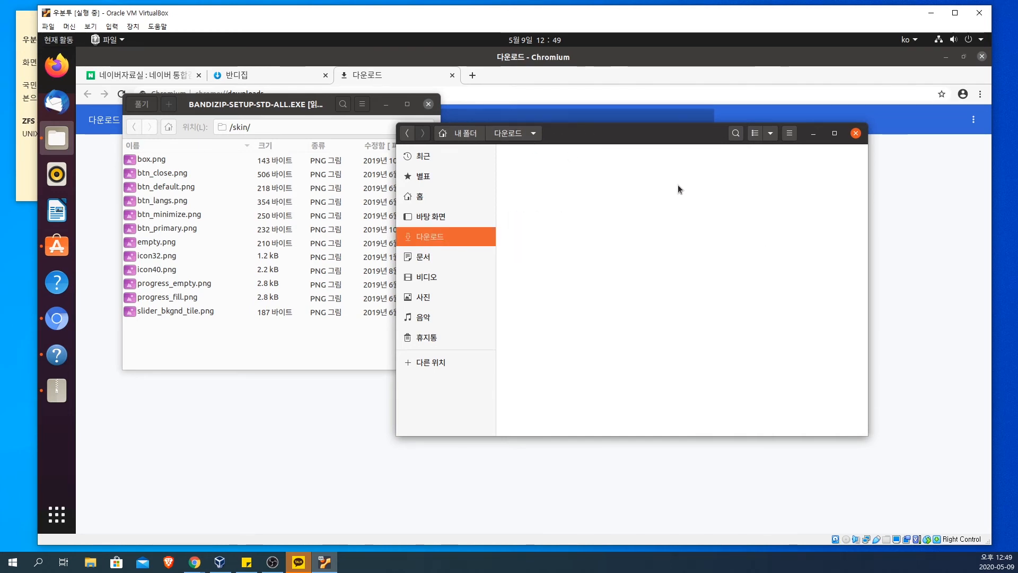
pyautogui.doubleClick(677, 168)
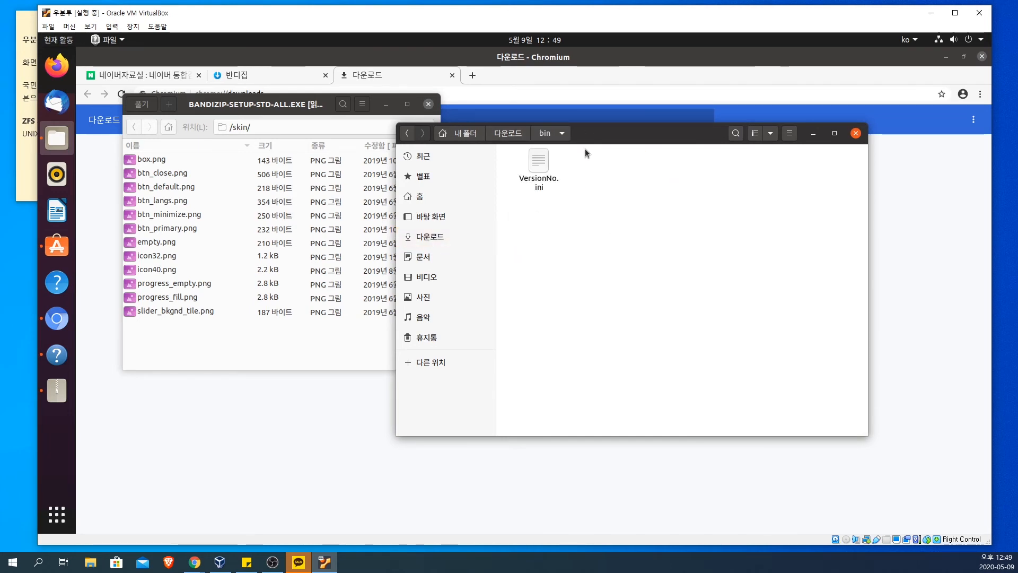
pyautogui.hotkey('alt', 'Up')
# Step: Look through the extracted langs.inst and subfiles folders, ending in the language files of langs.inst
pyautogui.click(624, 172)
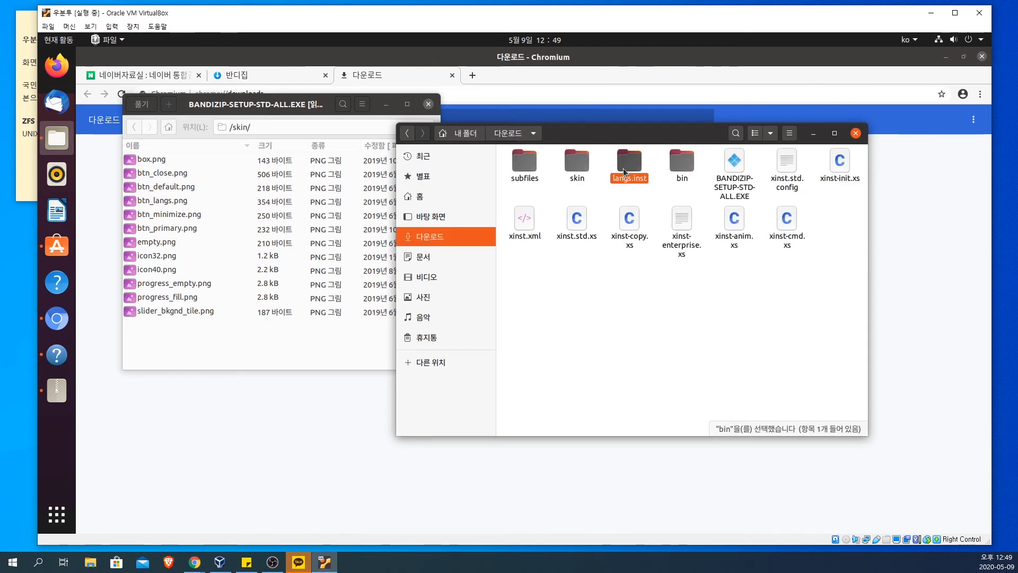
pyautogui.doubleClick(624, 173)
pyautogui.click(508, 133)
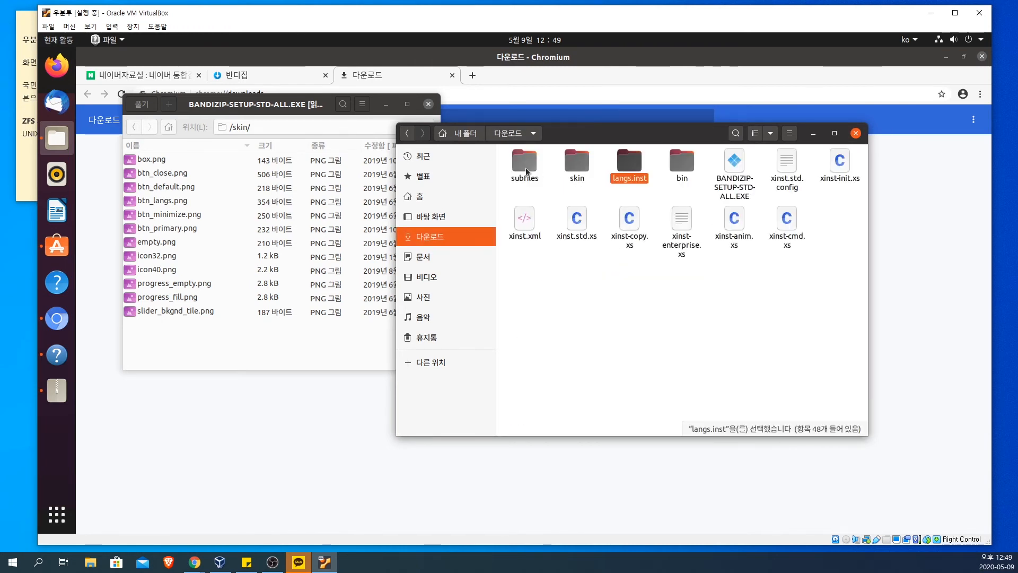
pyautogui.doubleClick(527, 171)
pyautogui.click(510, 134)
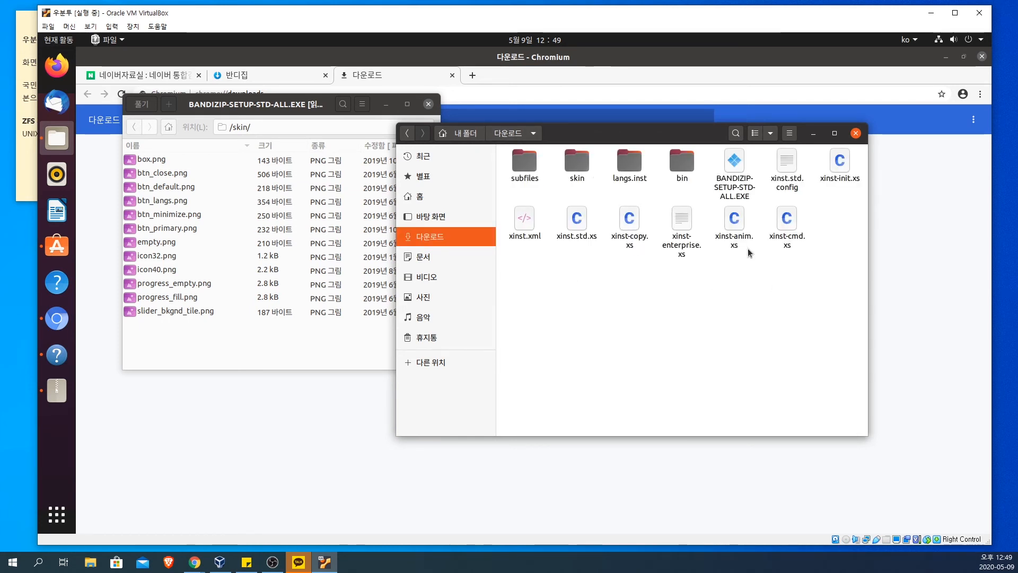
pyautogui.doubleClick(628, 167)
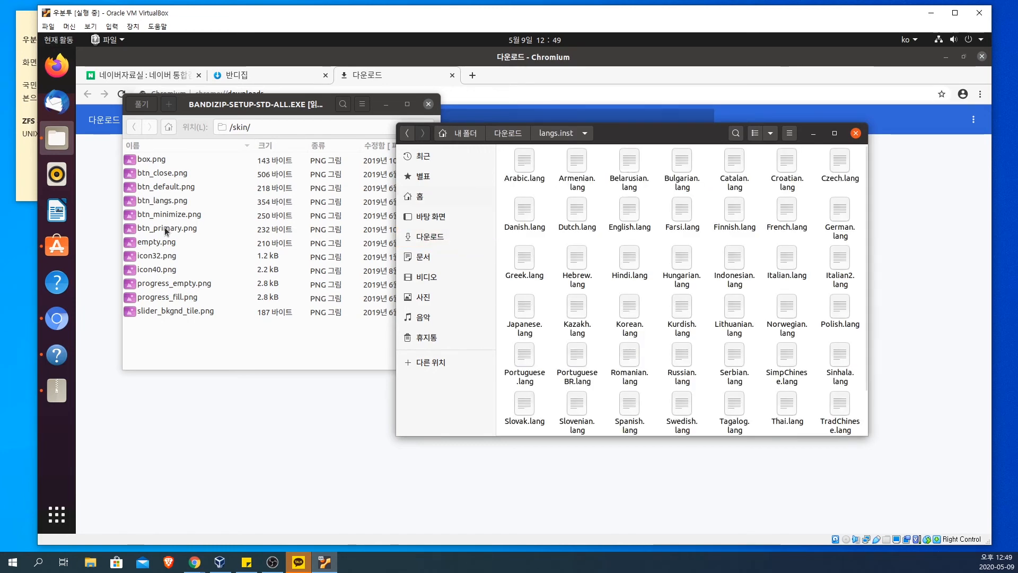
# Step: Return the archive to its root folder and open the extracted skin folder in 다운로드
pyautogui.click(180, 215)
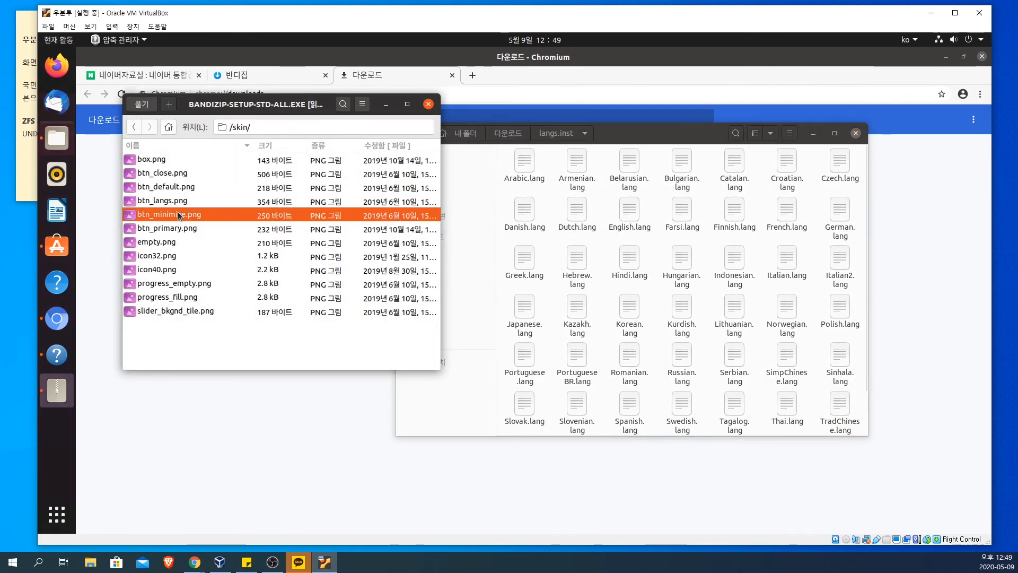
pyautogui.click(136, 129)
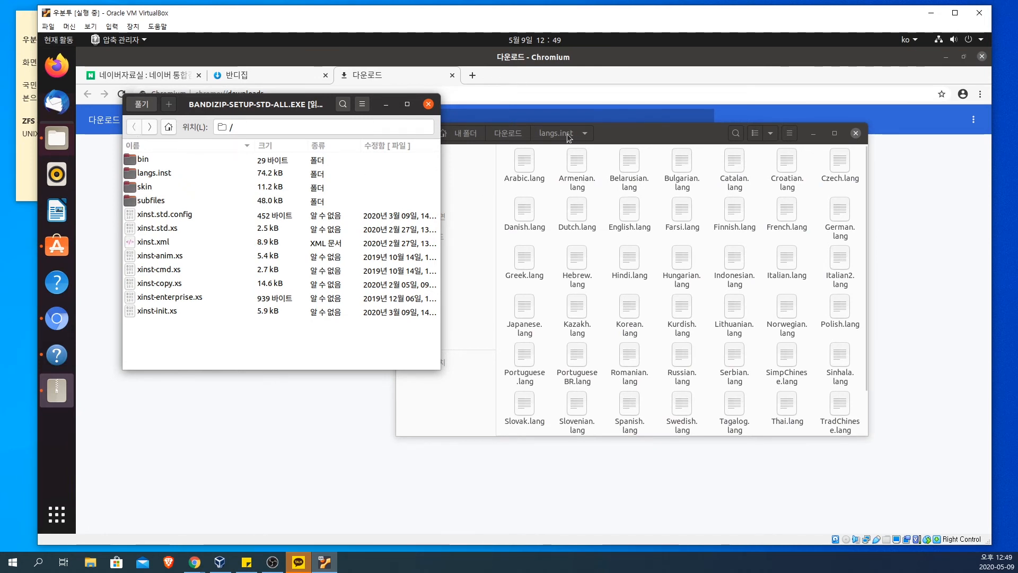
pyautogui.click(508, 133)
pyautogui.doubleClick(578, 162)
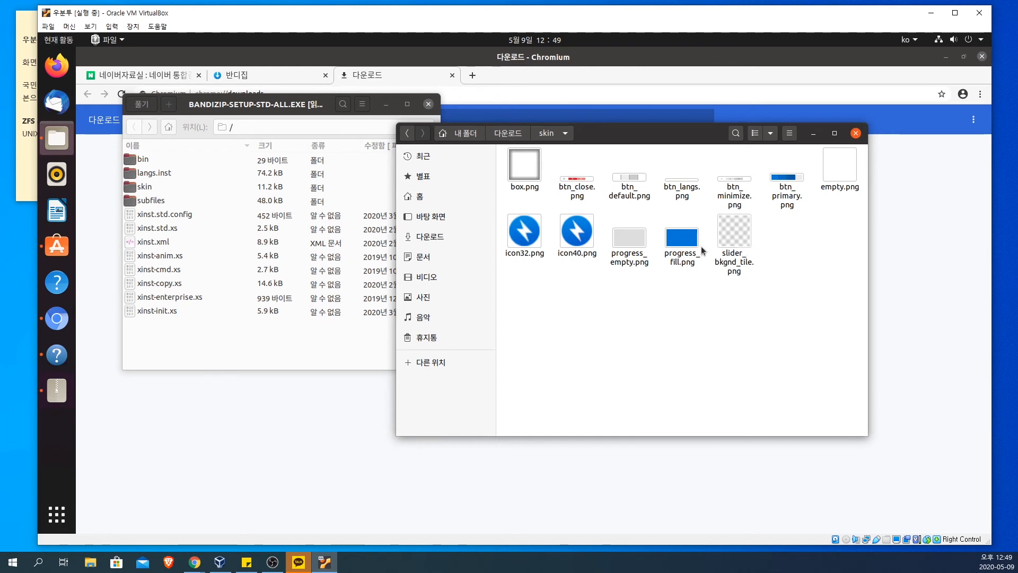
# Step: View the extracted skin images one after another in the image viewer, starting with box.png, and close the viewer
pyautogui.doubleClick(525, 178)
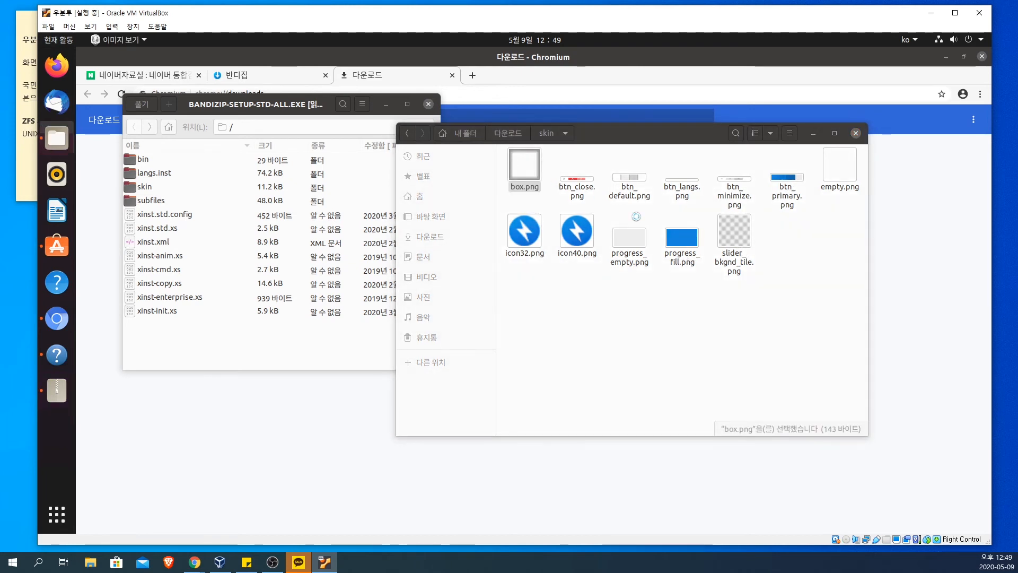
pyautogui.click(633, 300)
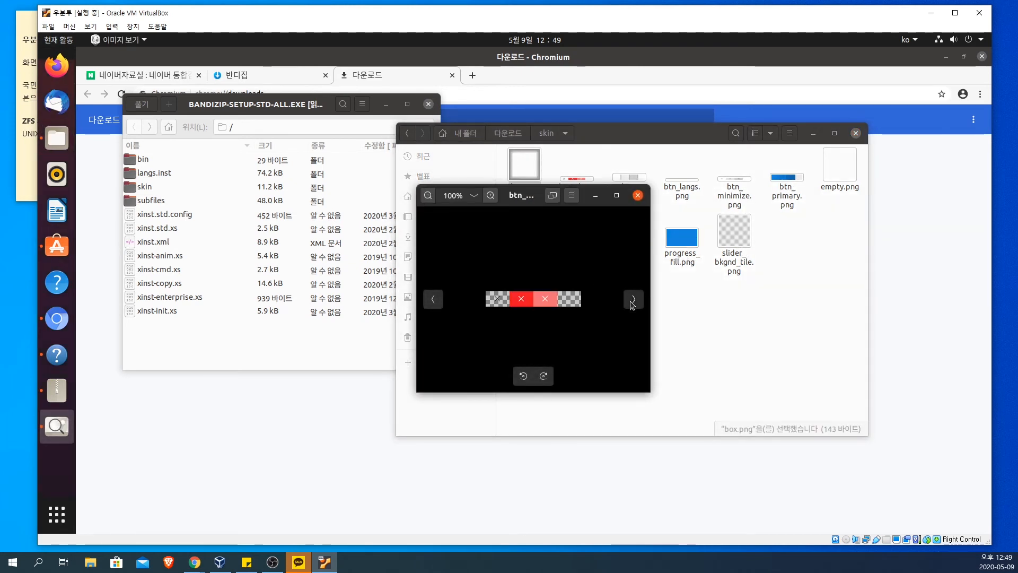
pyautogui.click(633, 300)
pyautogui.click(633, 301)
pyautogui.click(633, 301)
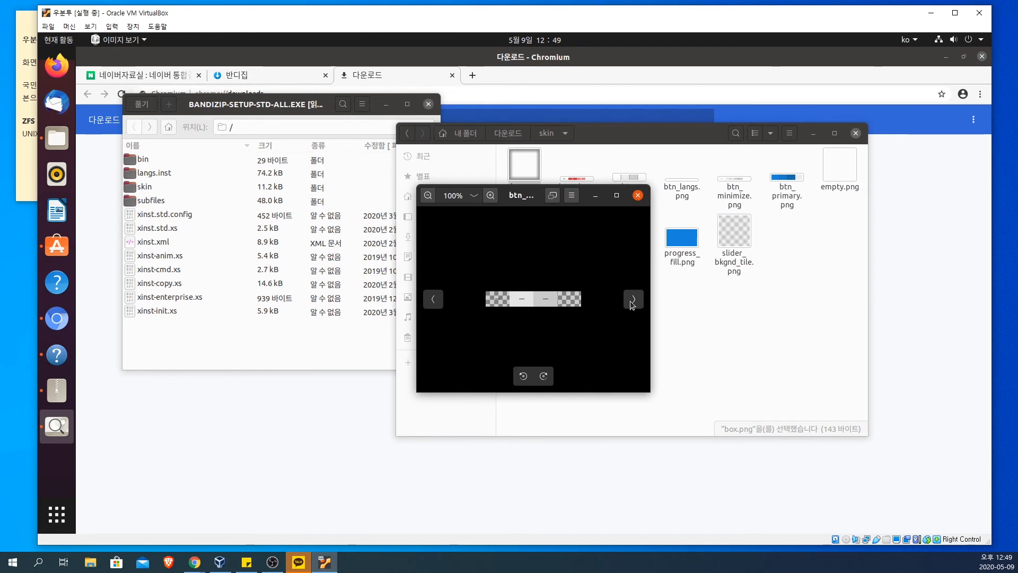
pyautogui.click(633, 300)
pyautogui.click(637, 196)
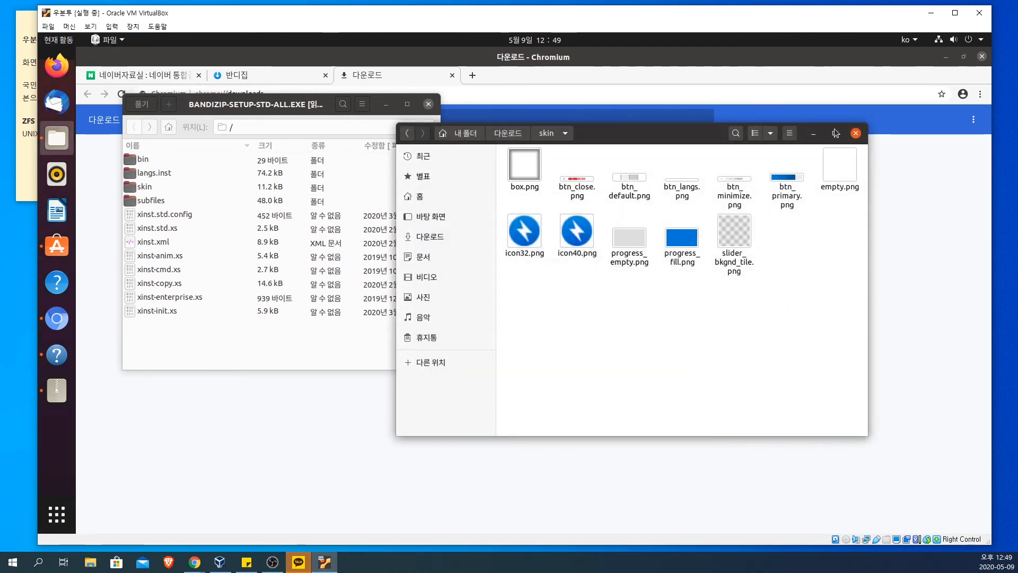
# Step: Close the file and archive windows, refuse Chromium's request to open the 다운로드 folder, and close the browser
pyautogui.click(855, 134)
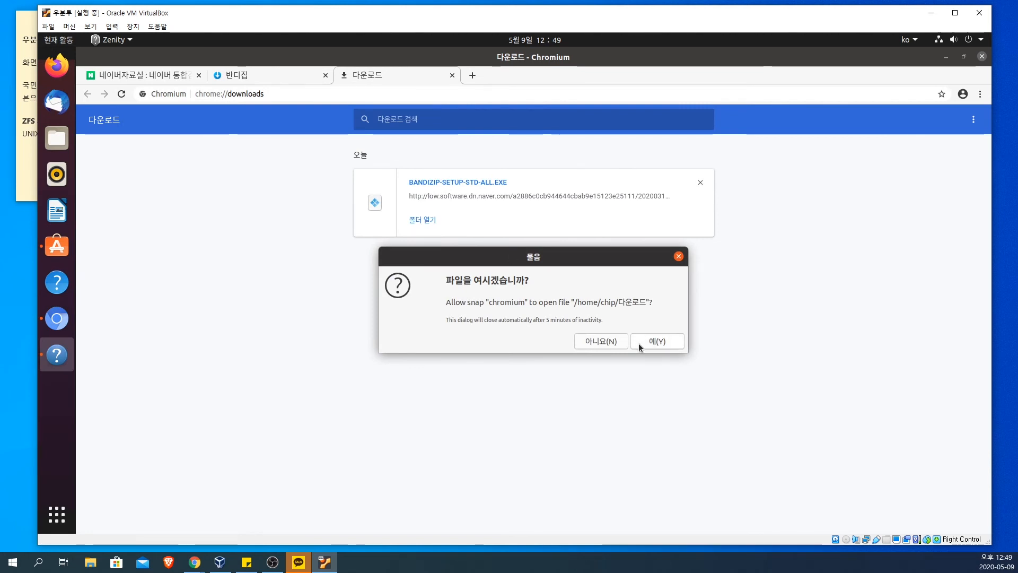
pyautogui.click(605, 342)
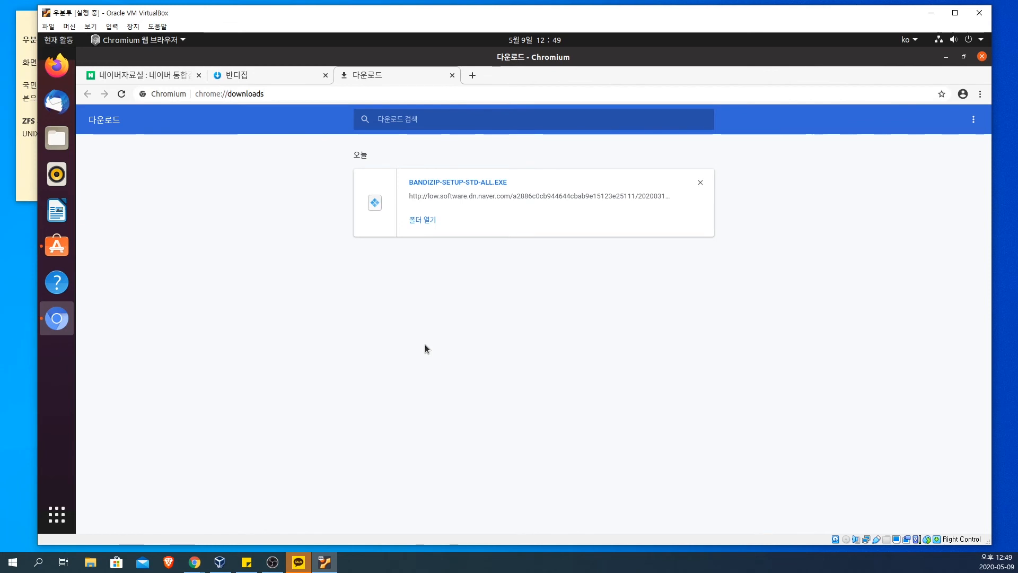
pyautogui.click(983, 57)
pyautogui.click(838, 71)
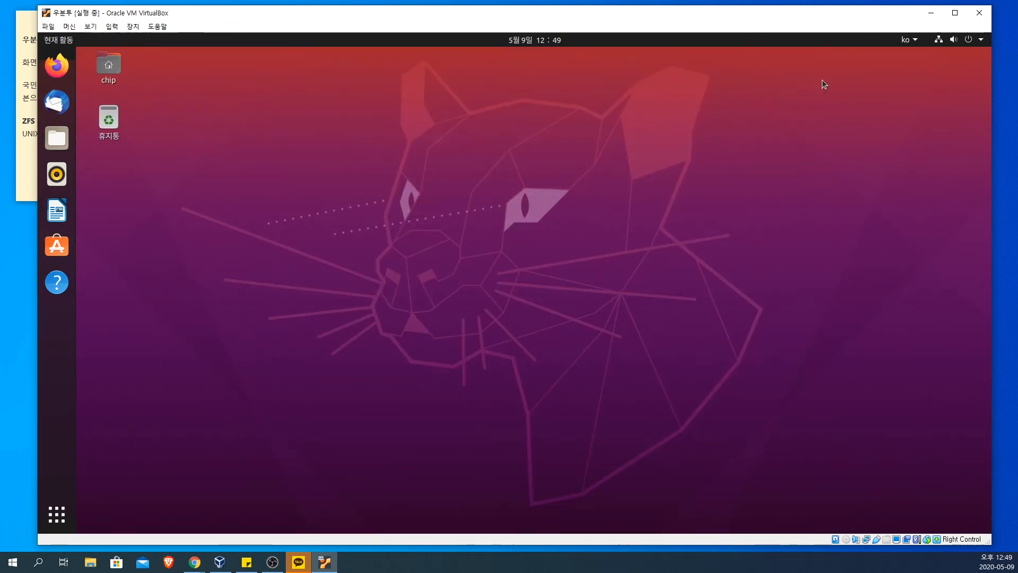
# Step: In the system settings, set the desktop background to the picture with the yellow puck and the window colors to Dark
pyautogui.click(57, 514)
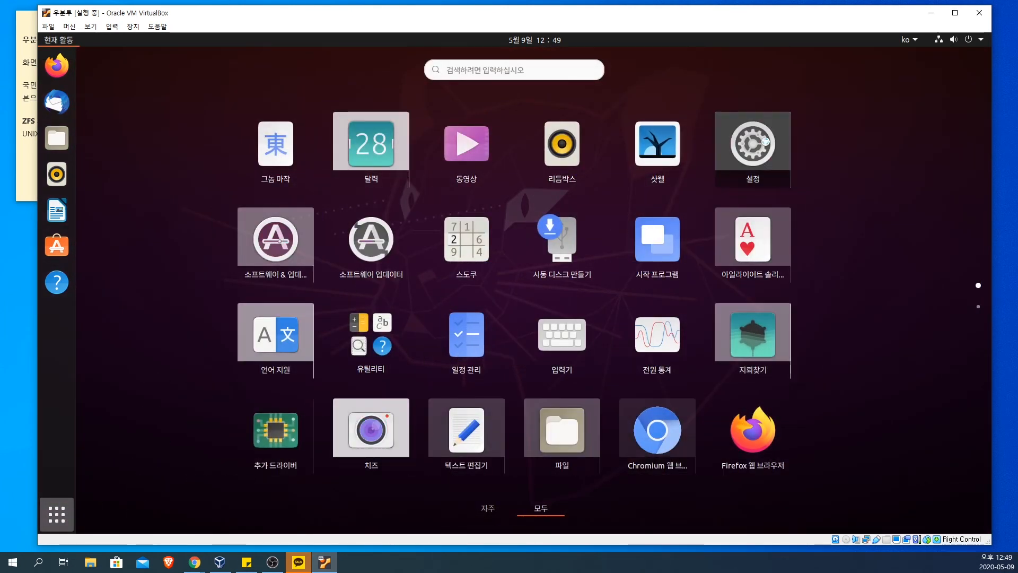
pyautogui.click(753, 145)
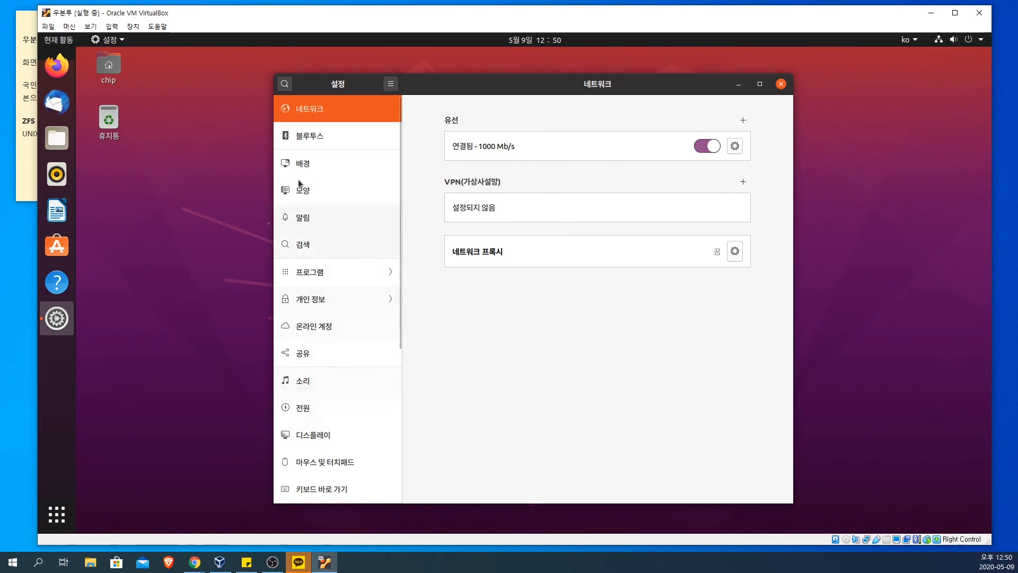
pyautogui.click(297, 139)
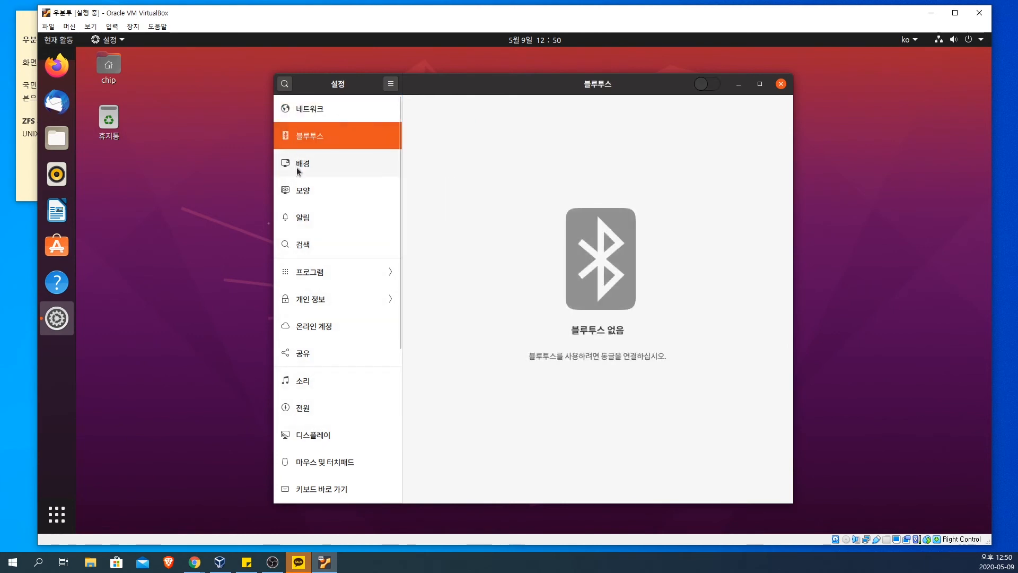
pyautogui.click(297, 166)
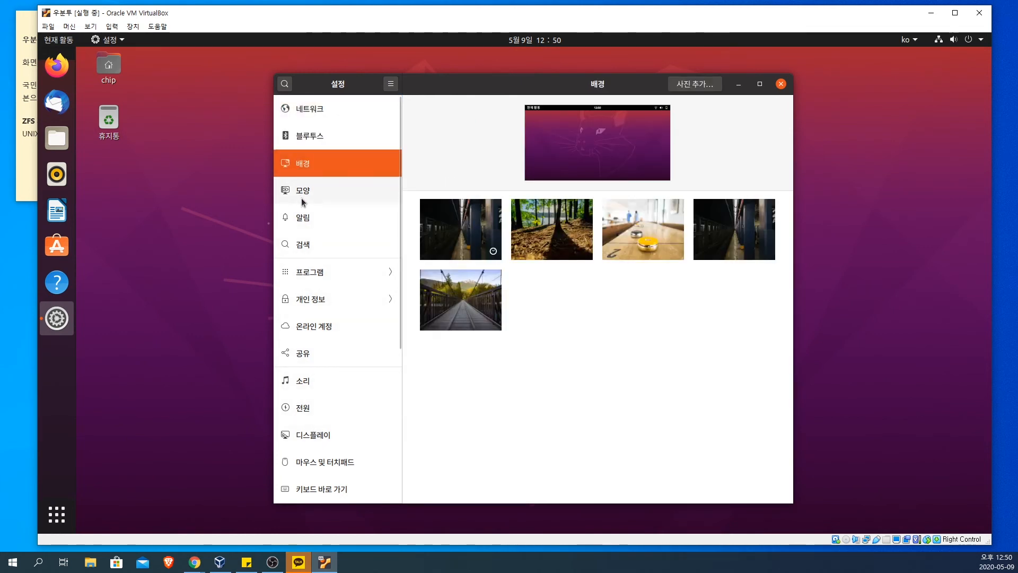
pyautogui.click(301, 198)
pyautogui.click(300, 163)
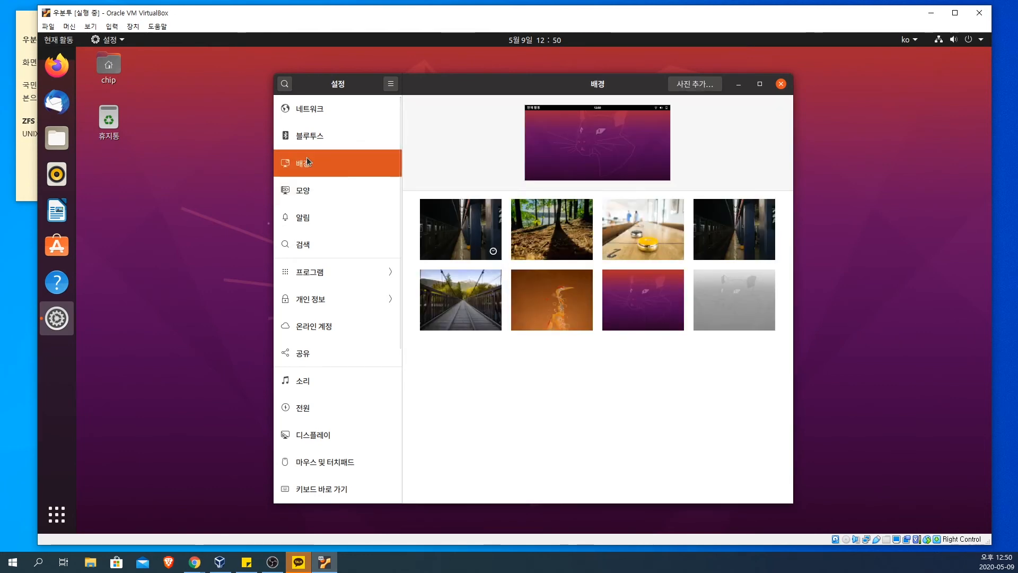
pyautogui.click(641, 245)
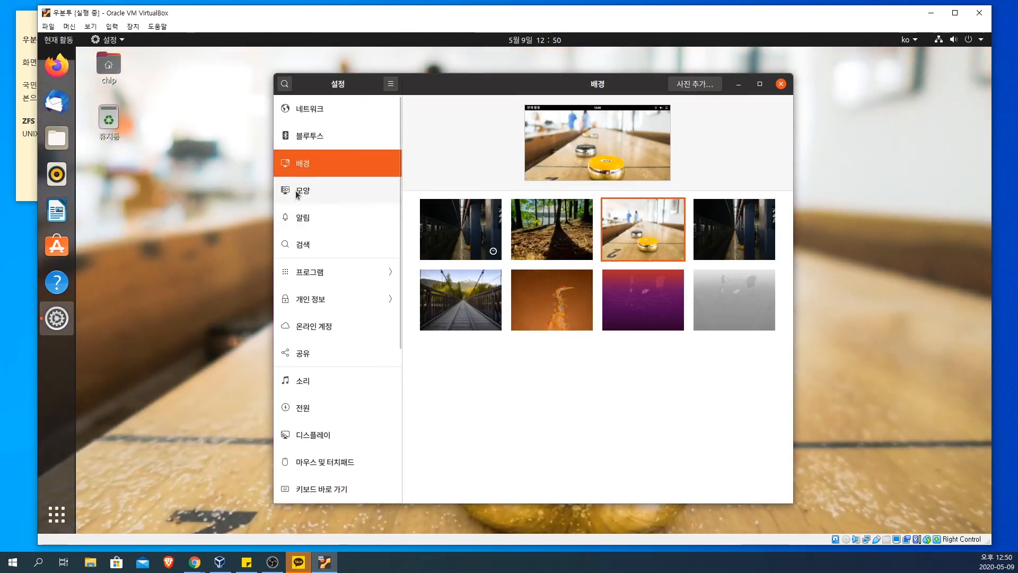
pyautogui.click(297, 192)
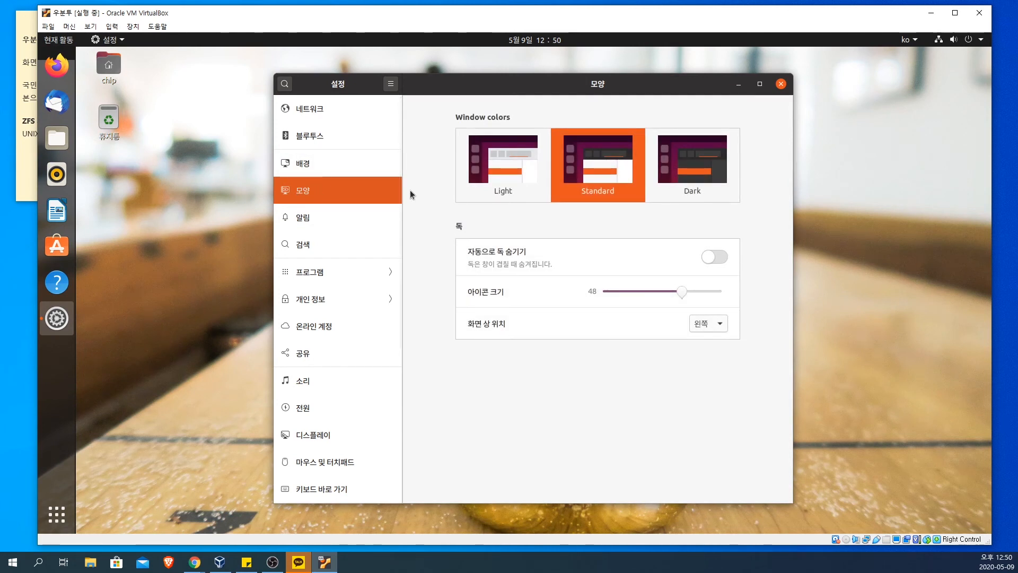
pyautogui.click(695, 176)
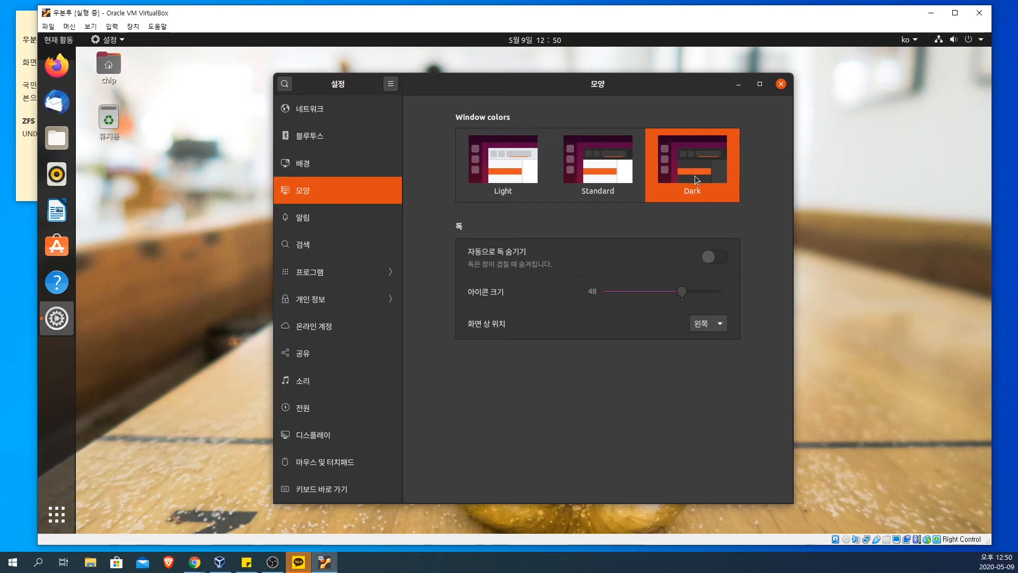
# Step: Examine the notification and search settings and the list of programs with Chromium's permissions
pyautogui.click(309, 211)
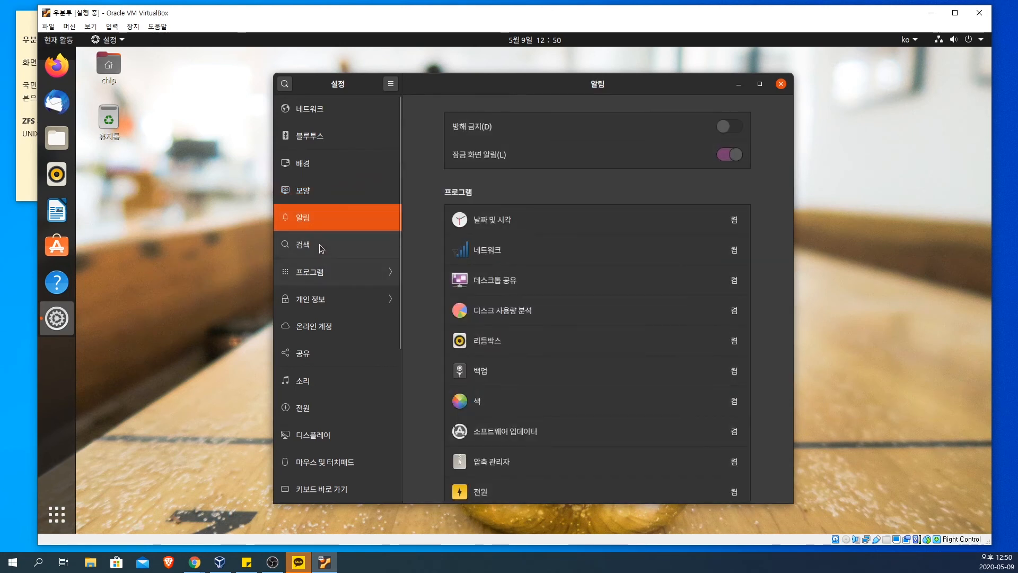
pyautogui.click(320, 248)
pyautogui.click(326, 272)
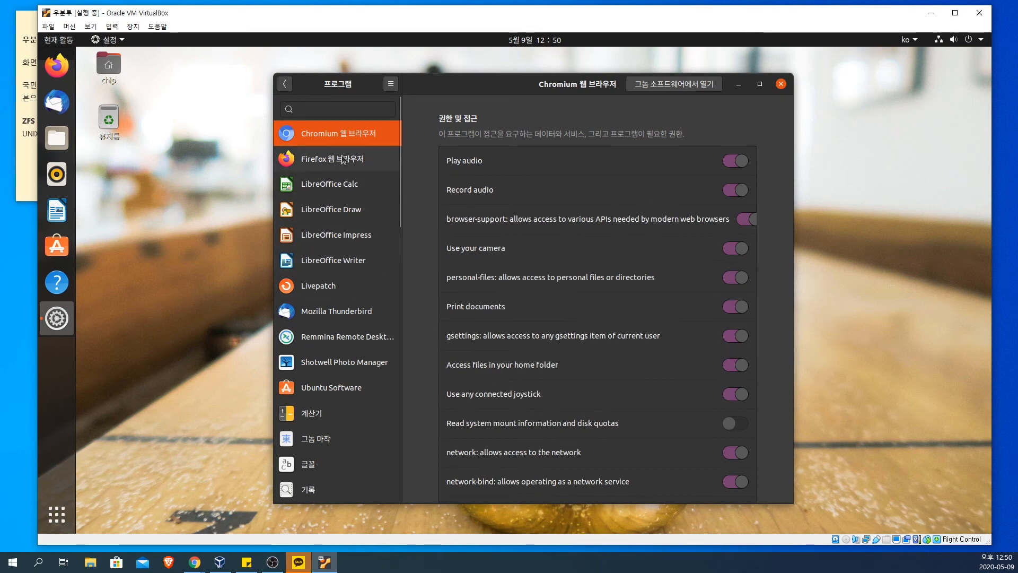
pyautogui.scroll(-10, 355, 352)
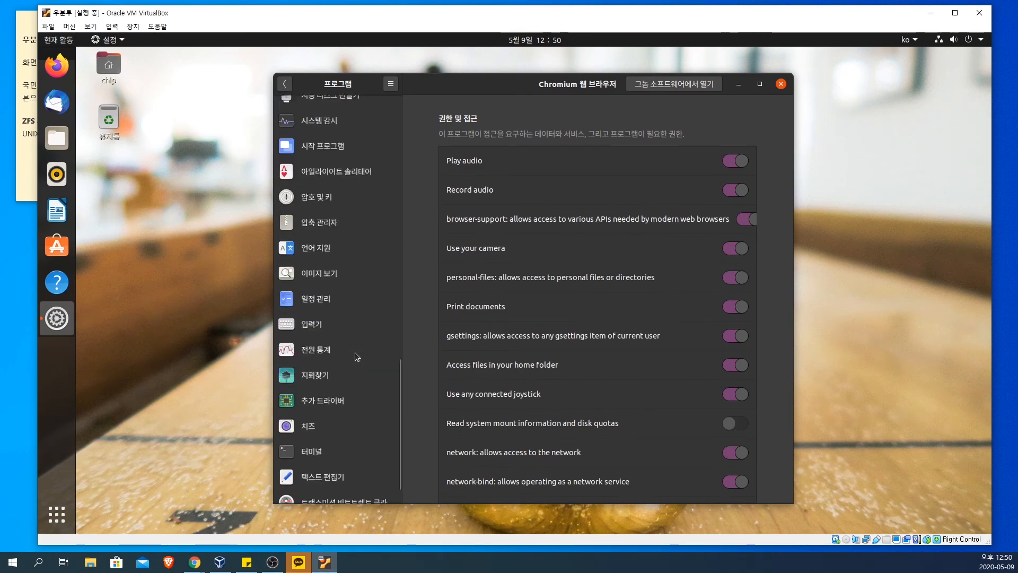
pyautogui.scroll(10, 355, 353)
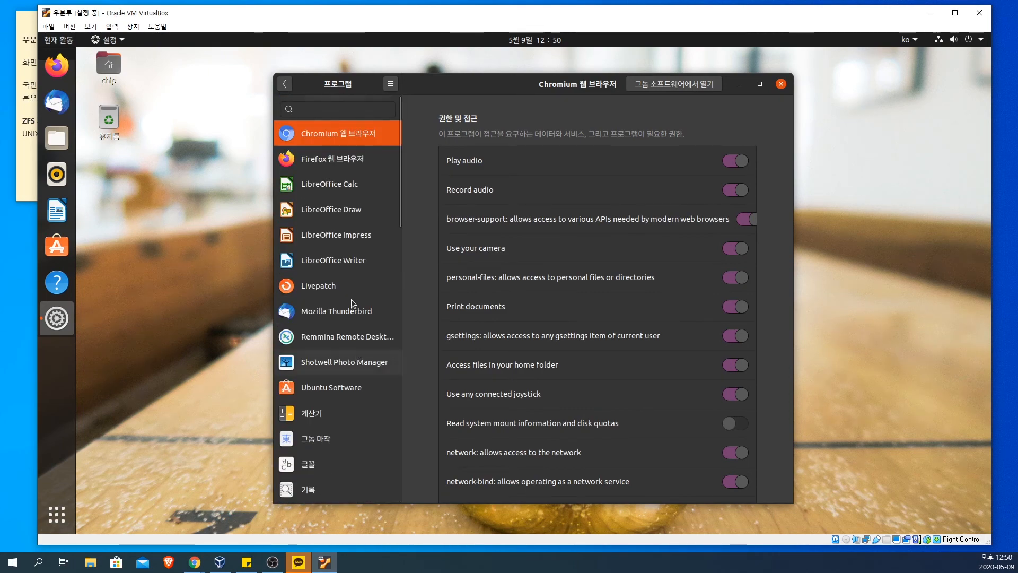
pyautogui.click(285, 85)
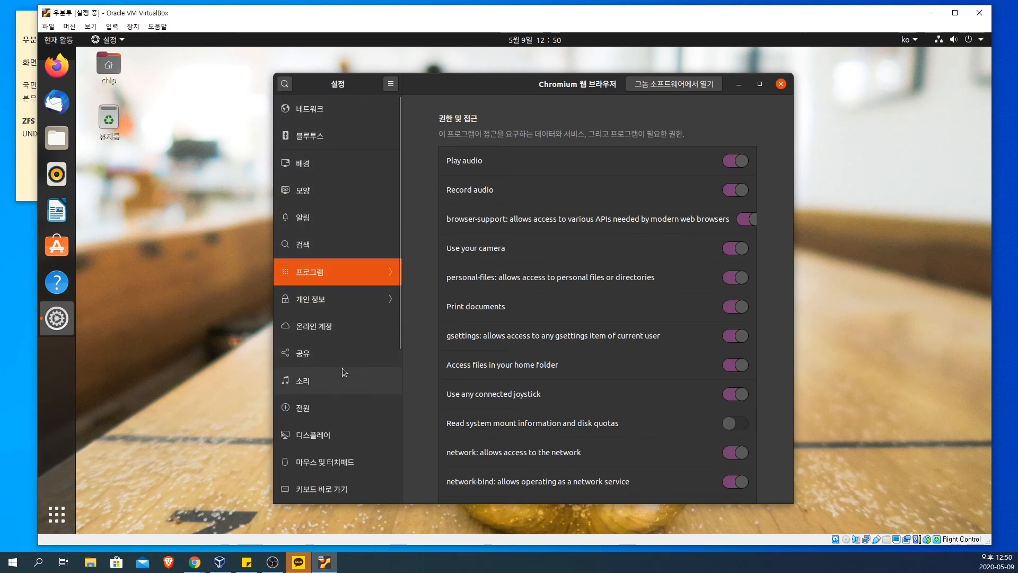
# Step: Look through the remaining settings categories, including printers, display, power, sharing and online accounts, and close the settings
pyautogui.scroll(-5, 342, 367)
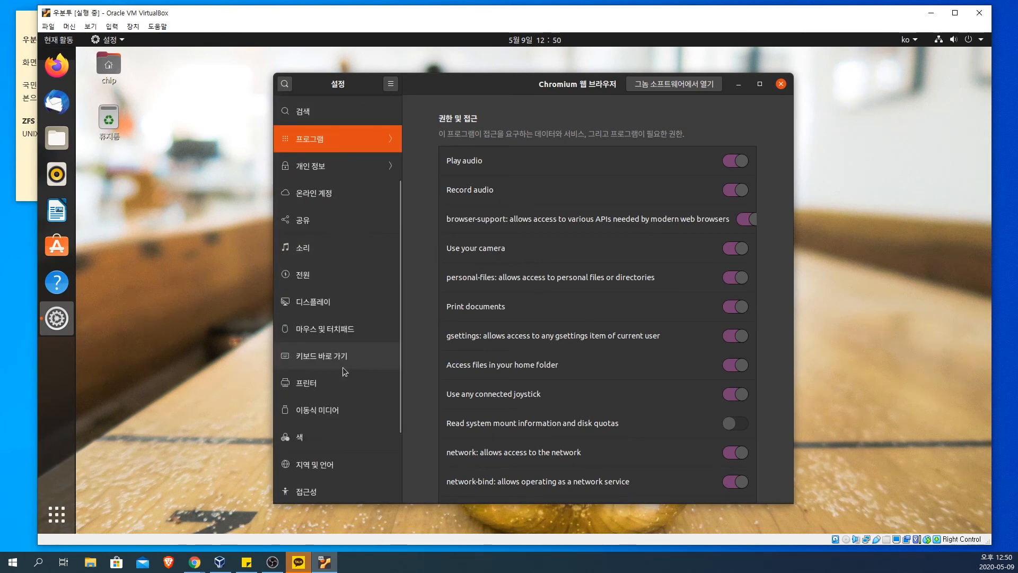
pyautogui.scroll(-4, 342, 367)
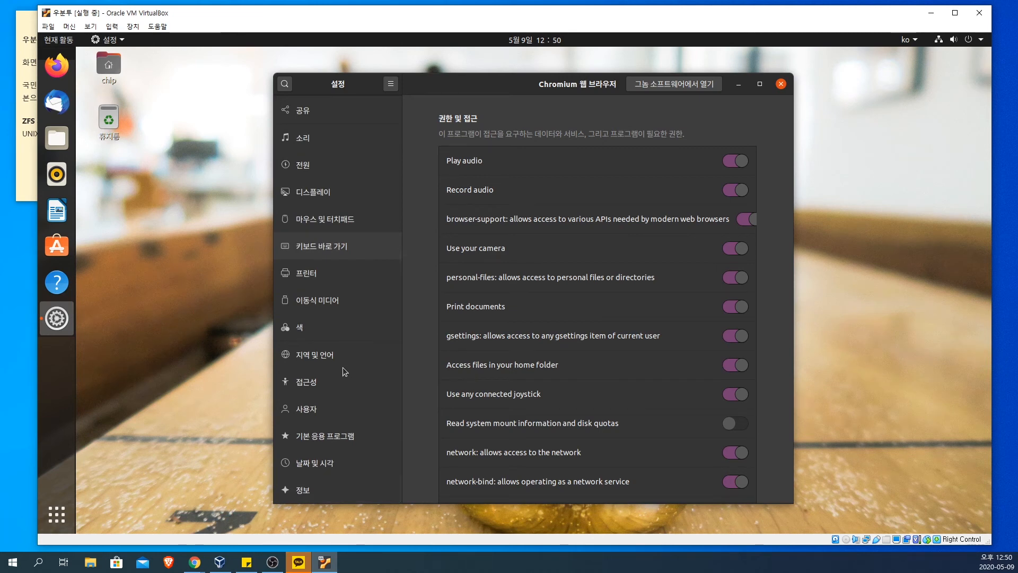
pyautogui.scroll(7, 343, 367)
pyautogui.scroll(-7, 343, 367)
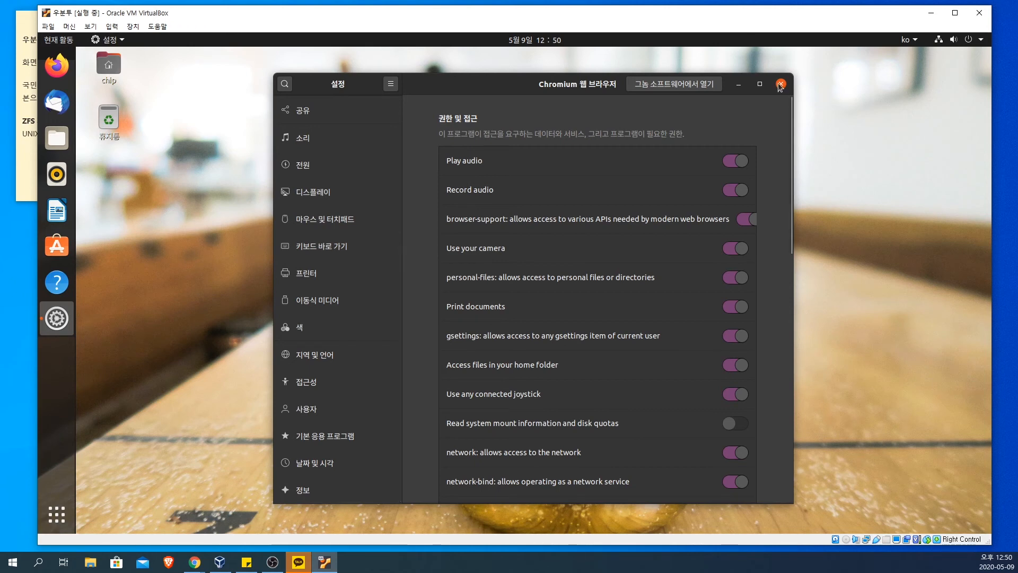
pyautogui.click(313, 298)
pyautogui.click(314, 276)
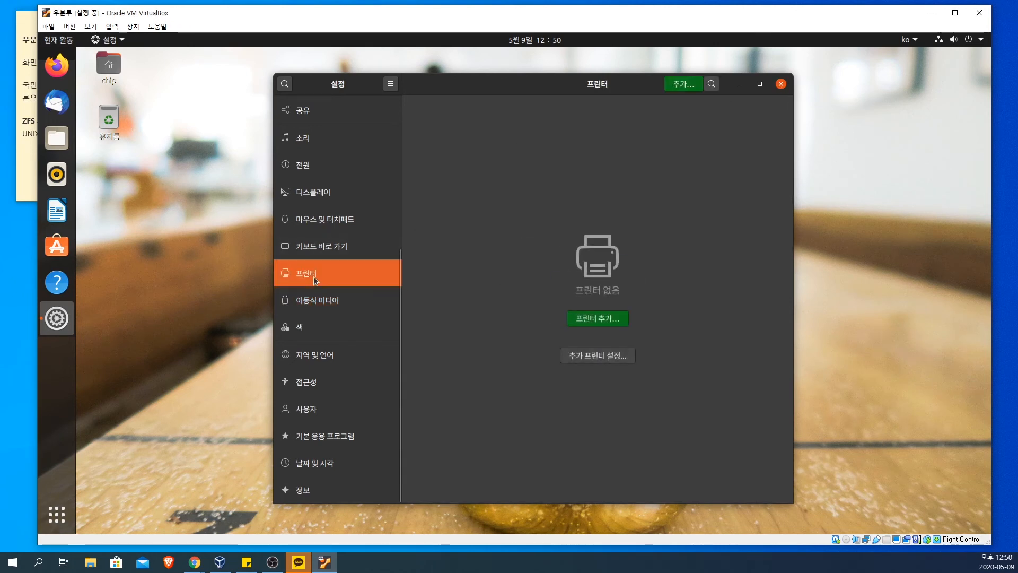
pyautogui.click(319, 249)
pyautogui.click(323, 220)
pyautogui.click(324, 203)
pyautogui.scroll(3, 325, 204)
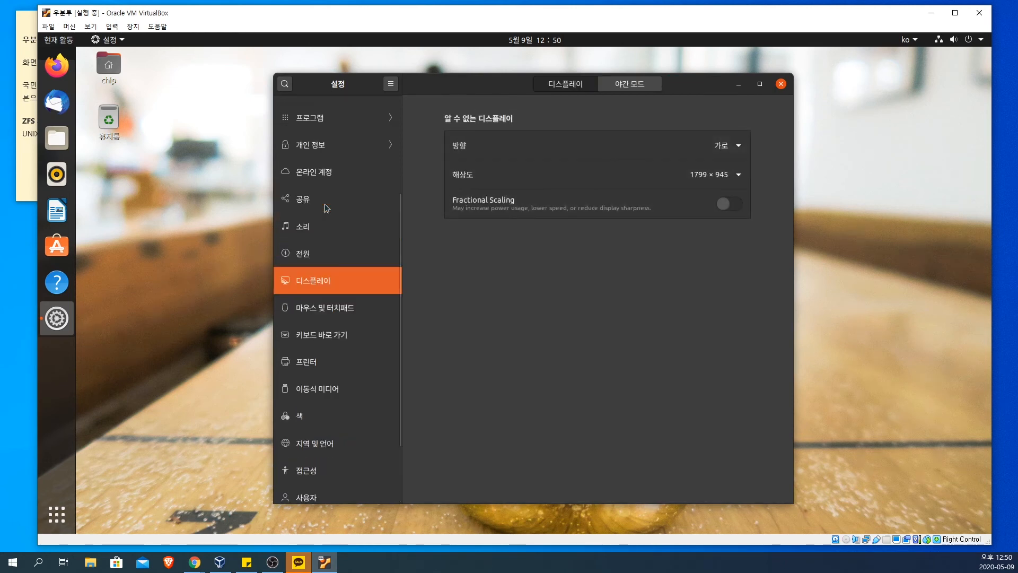
pyautogui.click(305, 255)
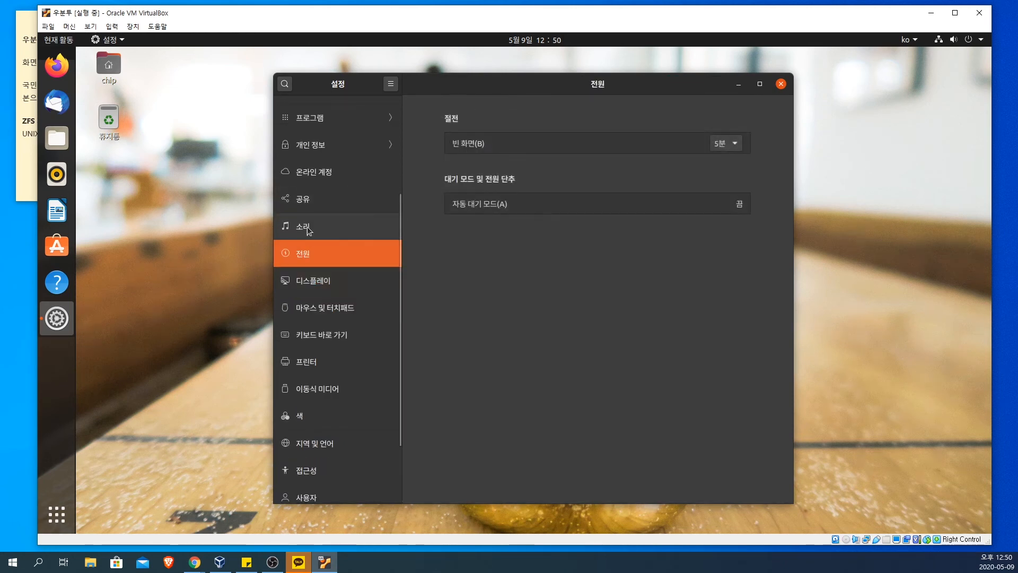
pyautogui.click(307, 225)
pyautogui.click(310, 198)
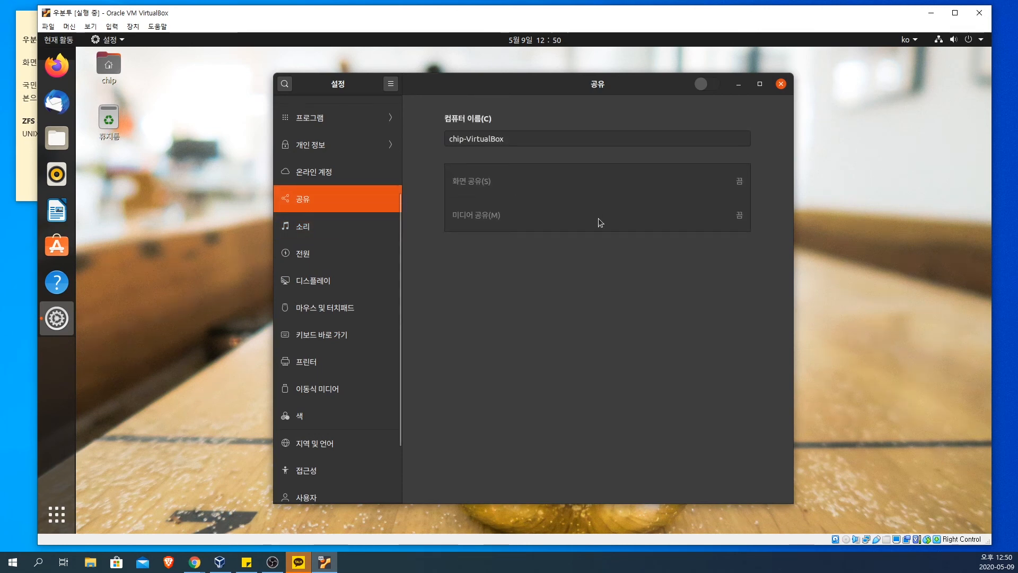
pyautogui.click(336, 174)
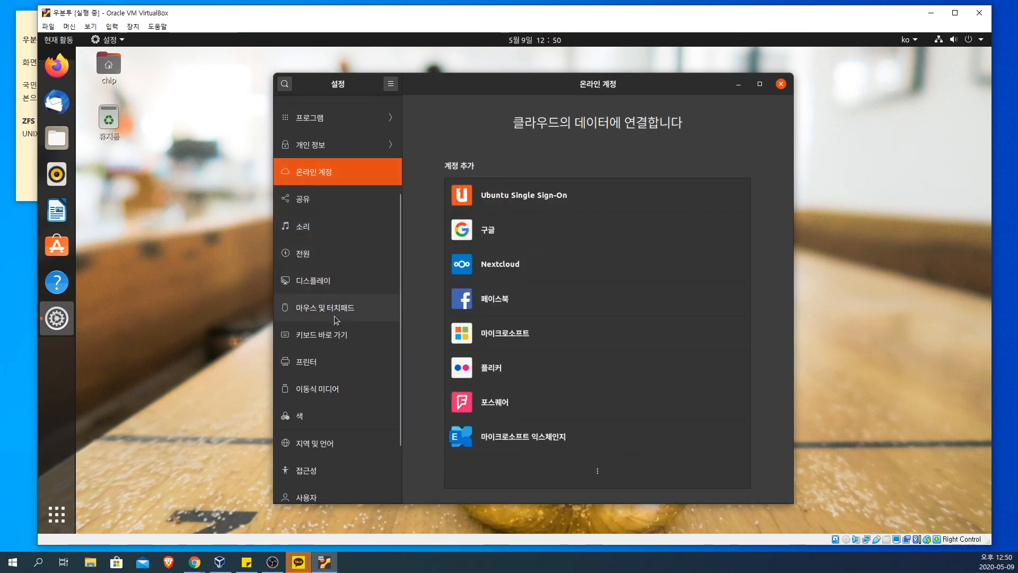
pyautogui.scroll(-3, 335, 318)
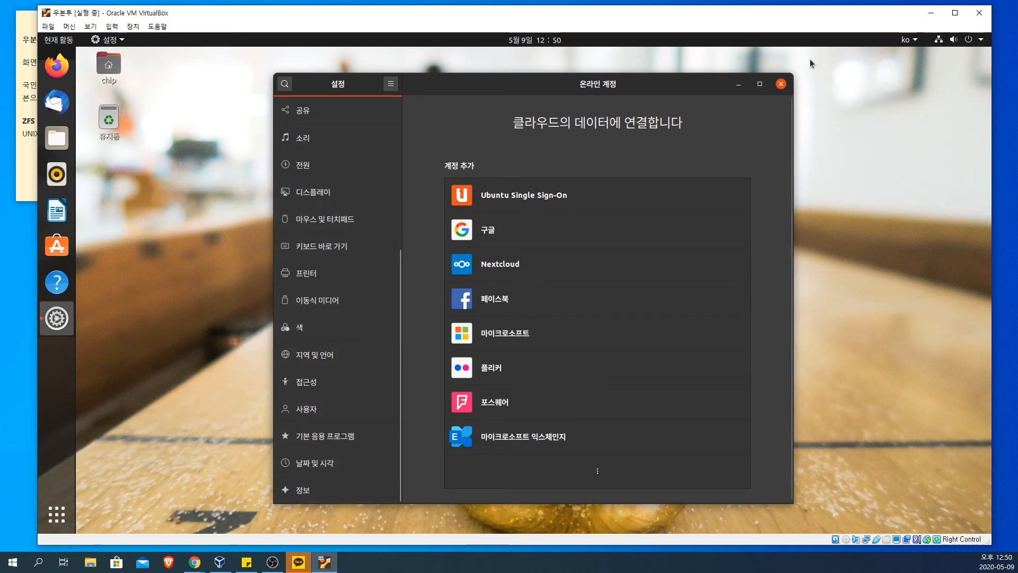
pyautogui.click(781, 85)
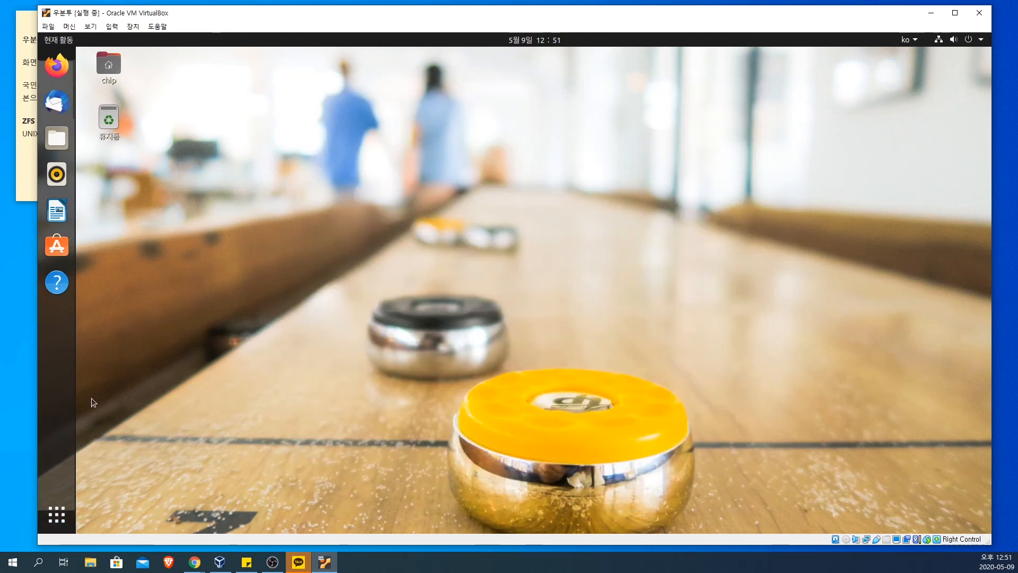
# Step: Open 소프트웨어 & 업데이트 from the list of all programs to show the Ubuntu software sources
pyautogui.click(53, 521)
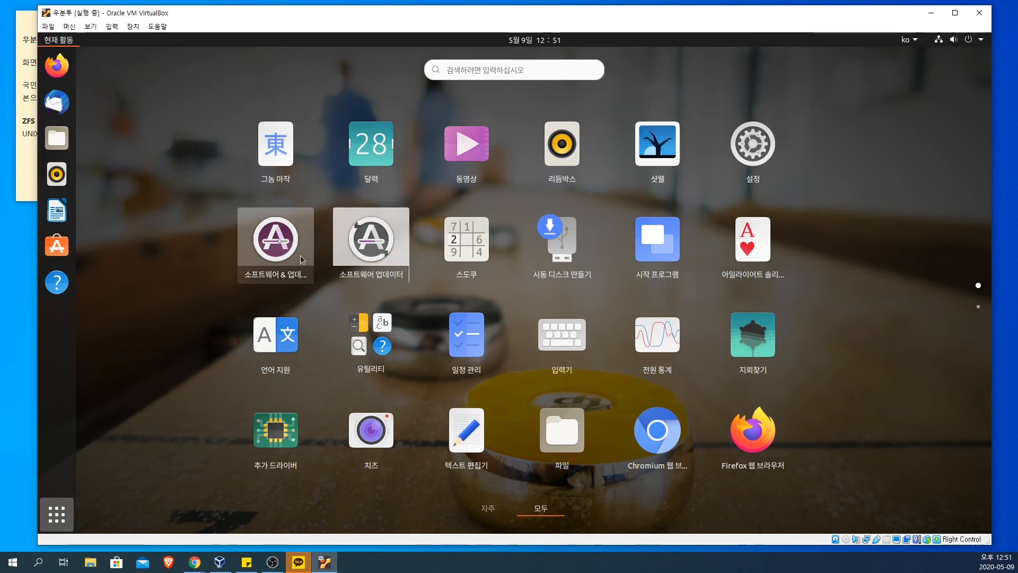
pyautogui.click(273, 251)
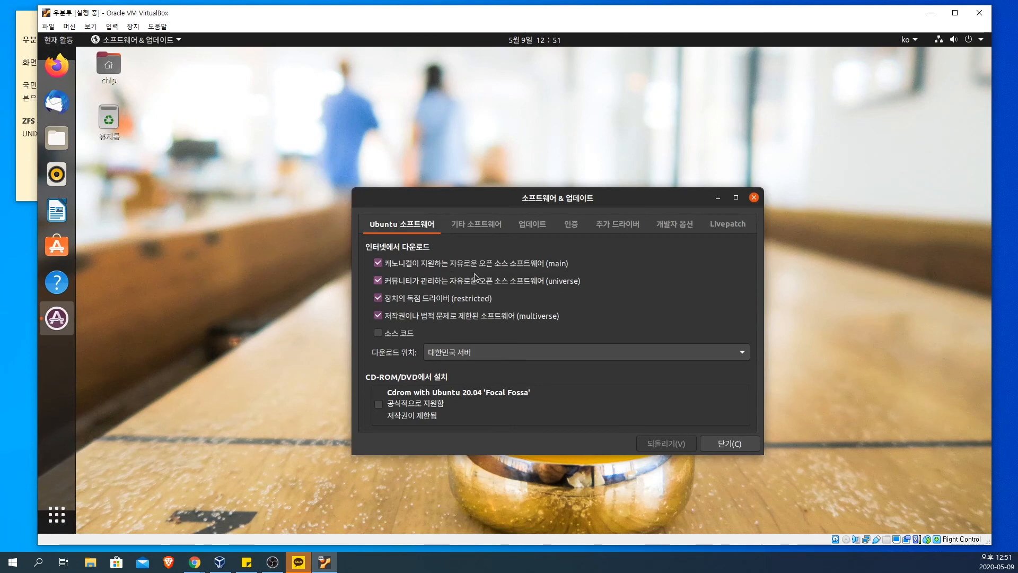
# Step: Open the list of other download servers, select mirror.kakao.com under 대한민국 and start the test for the best server
pyautogui.click(512, 352)
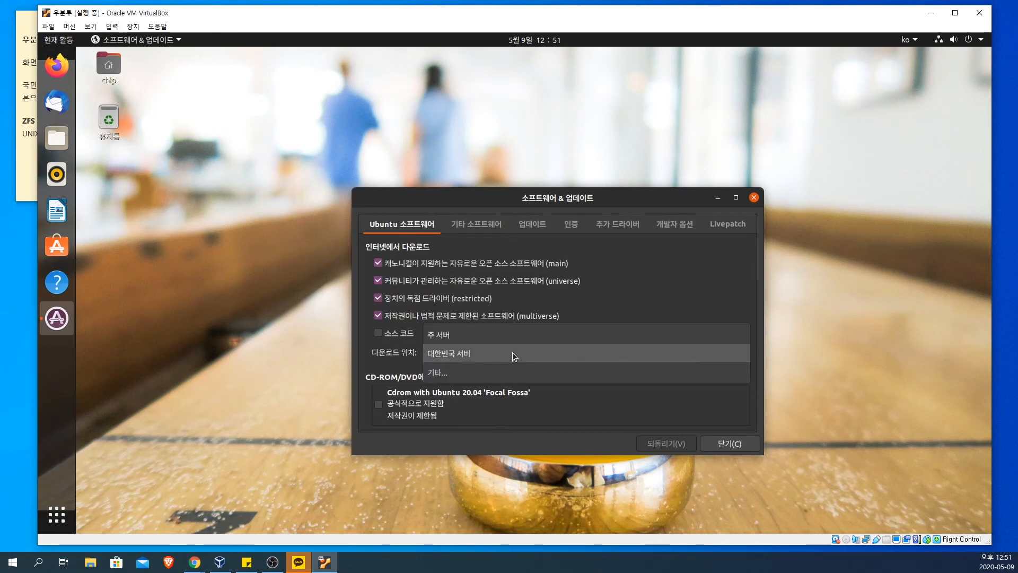
pyautogui.click(513, 377)
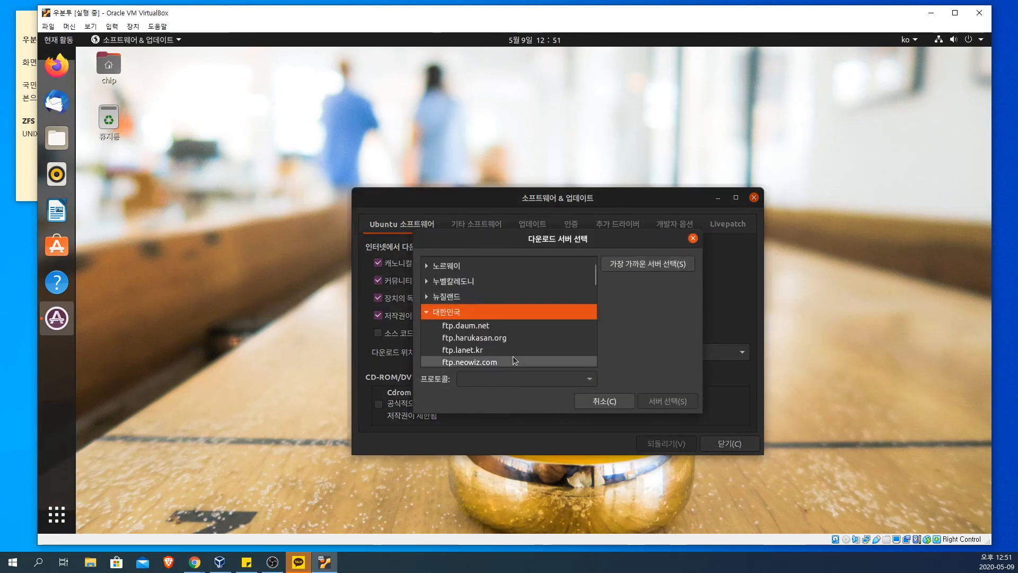
pyautogui.scroll(-1, 513, 360)
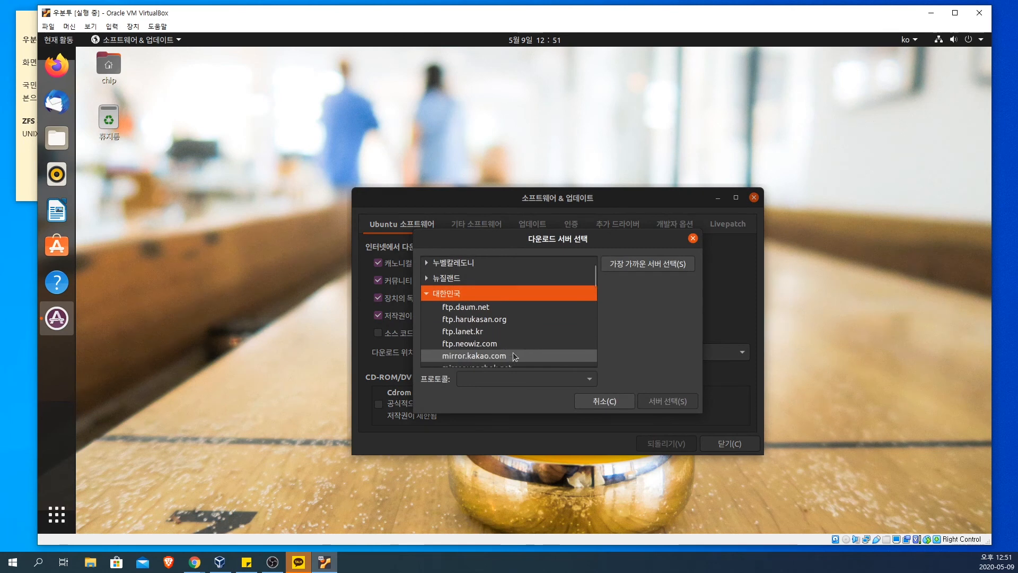
pyautogui.click(486, 357)
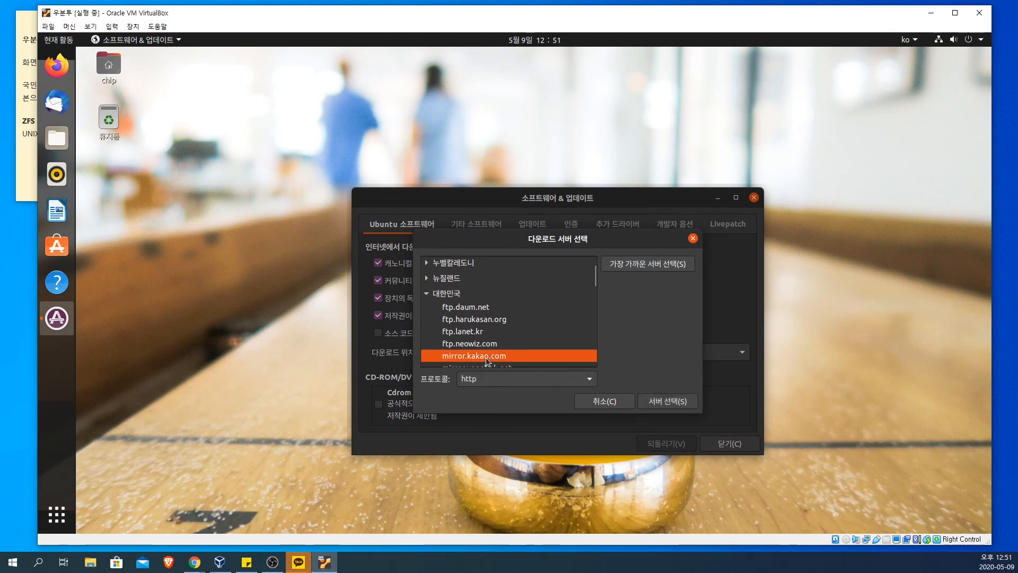
pyautogui.click(648, 264)
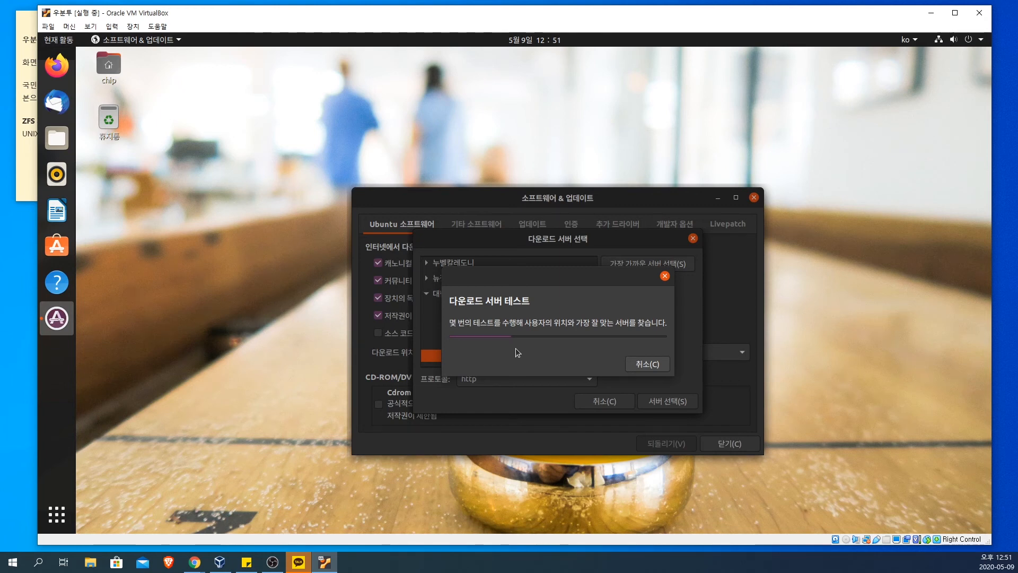
# Step: Add the line "미러 사이트 자동 검색이 되더라." at the end of the Windows sticky note
pyautogui.click(28, 164)
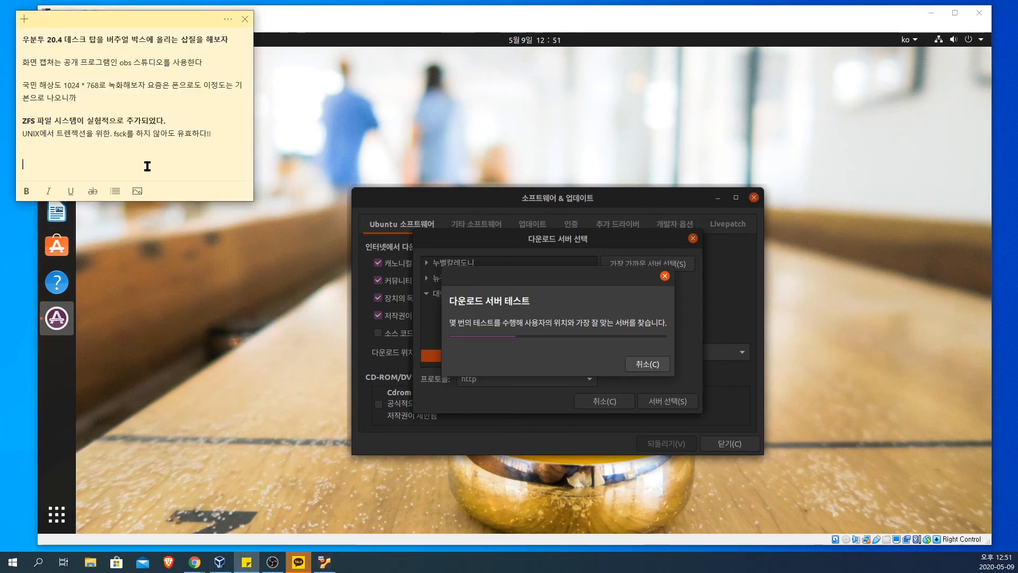
pyautogui.write('ㅁ')
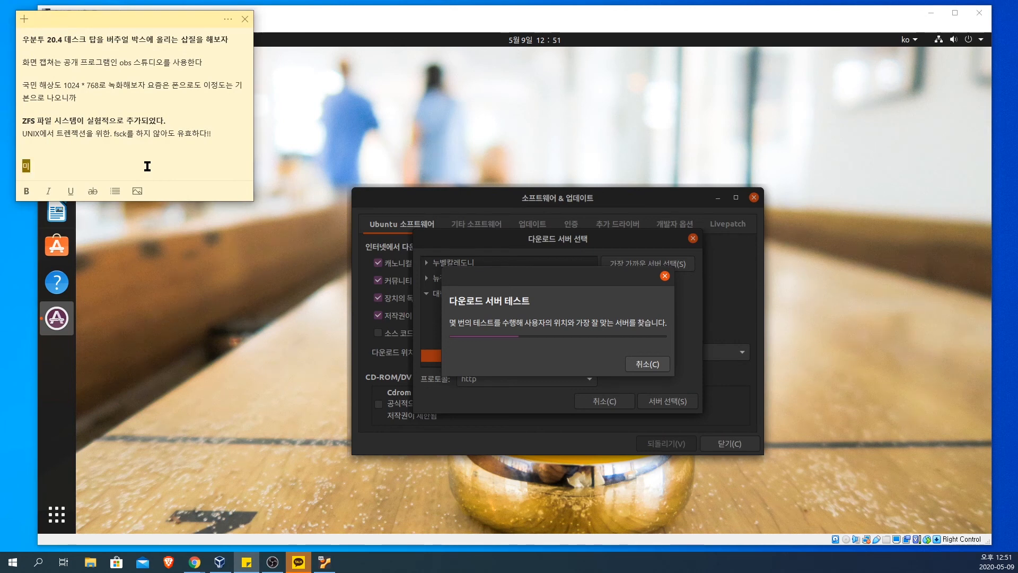
pyautogui.write('러 사이트 ')
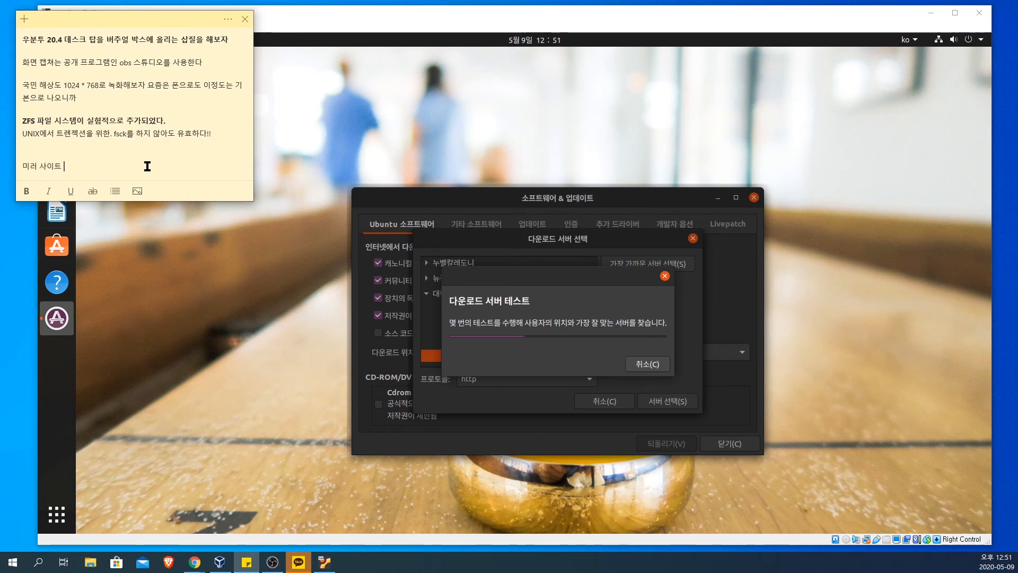
pyautogui.write('자동 검색ㅇ')
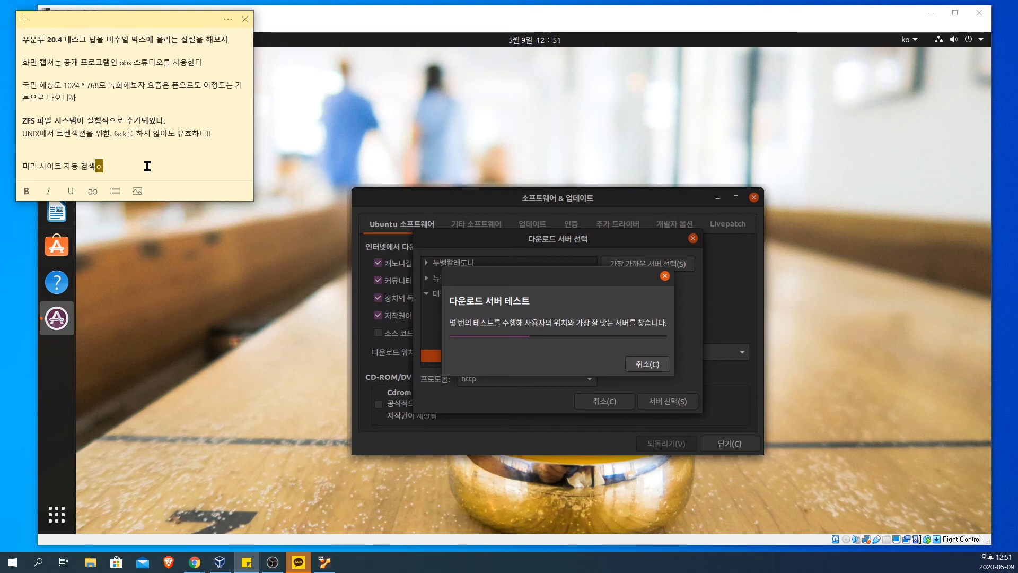
pyautogui.write(' ㄷ')
pyautogui.write('더라.')
pyautogui.press('Return')
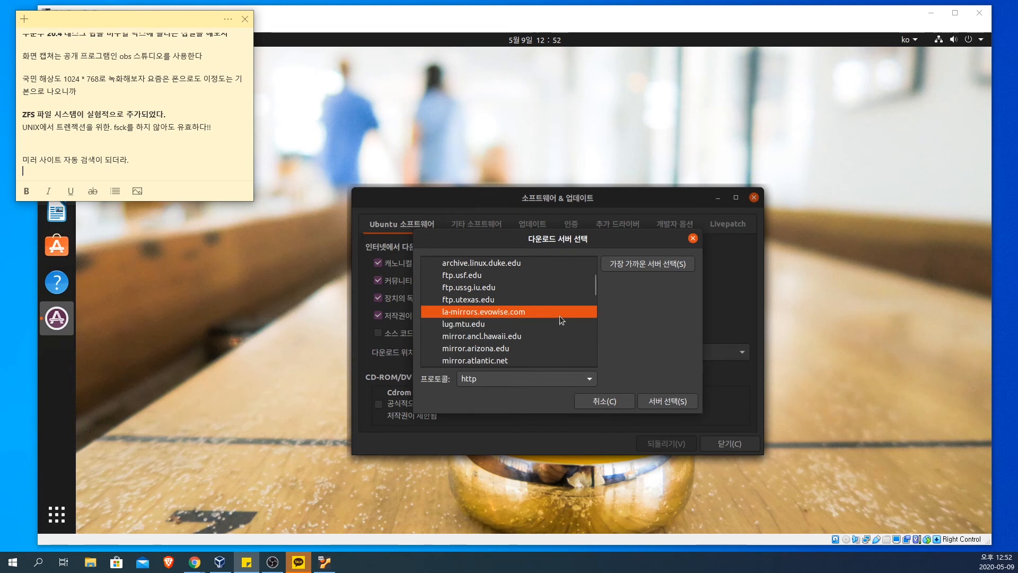
# Step: Set mirror.kakao.com as the Ubuntu download server and authenticate the change with the account password
pyautogui.scroll(3, 559, 316)
pyautogui.scroll(-8, 559, 316)
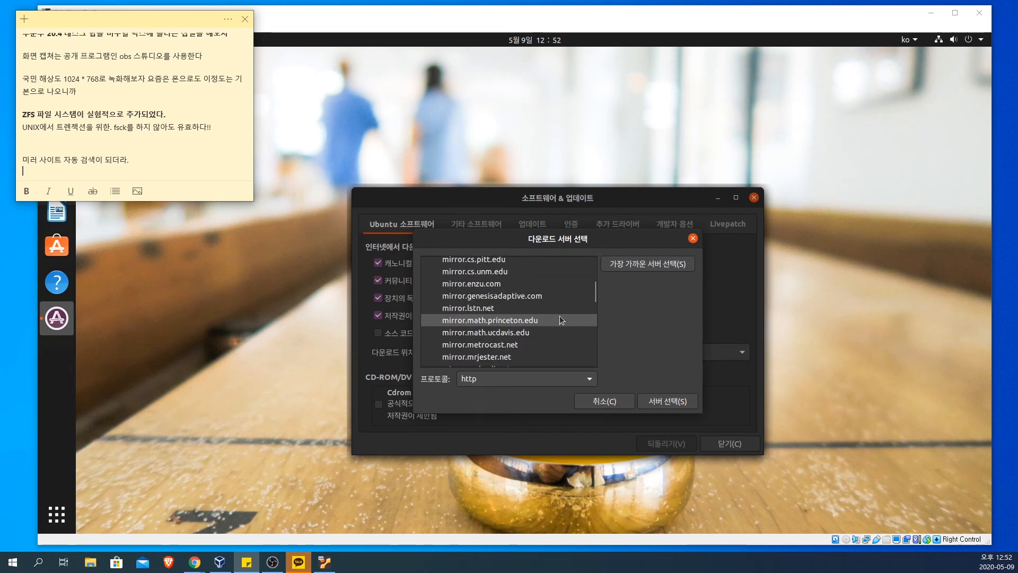
pyautogui.scroll(-8, 560, 318)
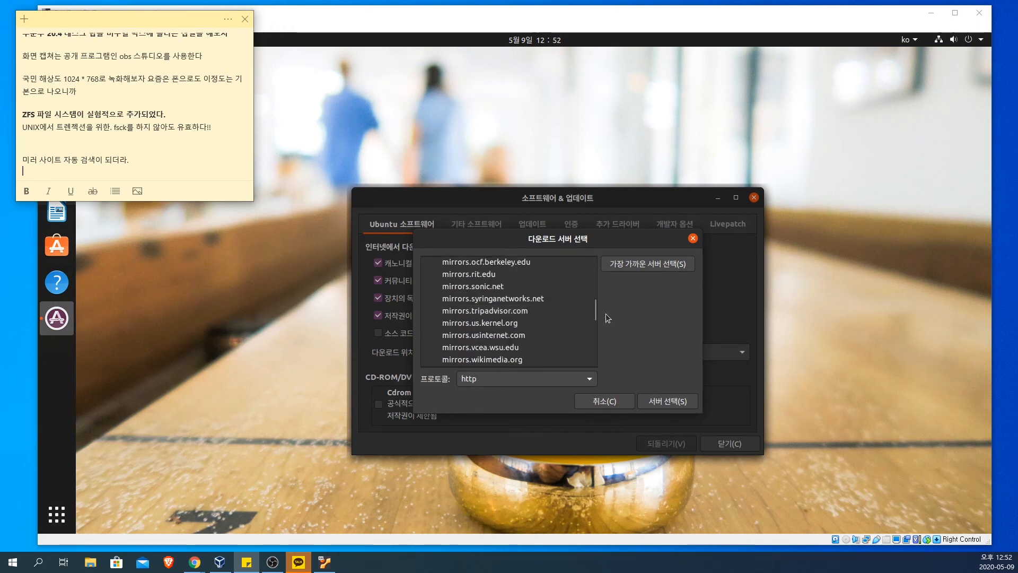
pyautogui.moveTo(594, 310); pyautogui.dragTo(594, 279)
pyautogui.click(488, 305)
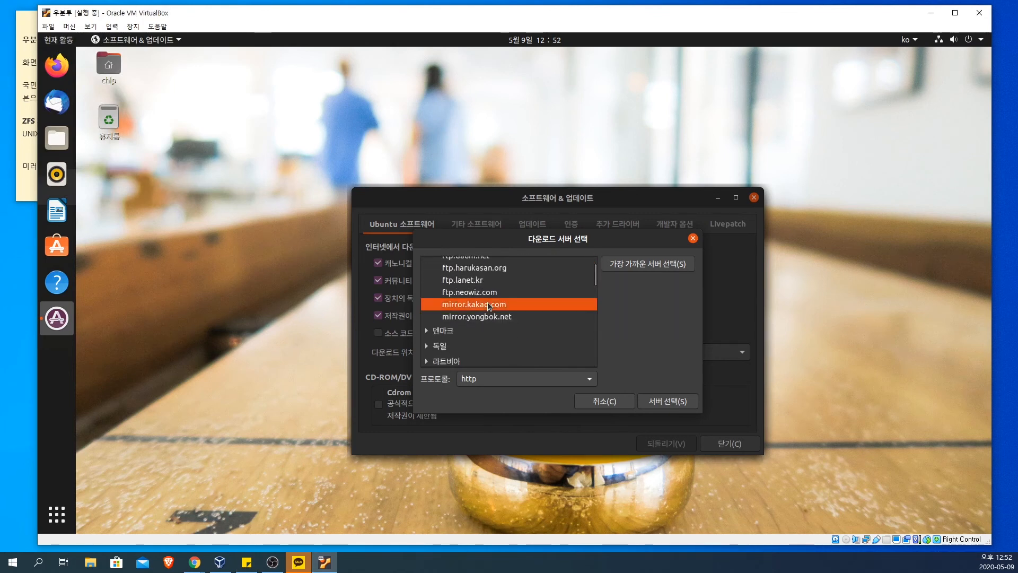
pyautogui.click(671, 405)
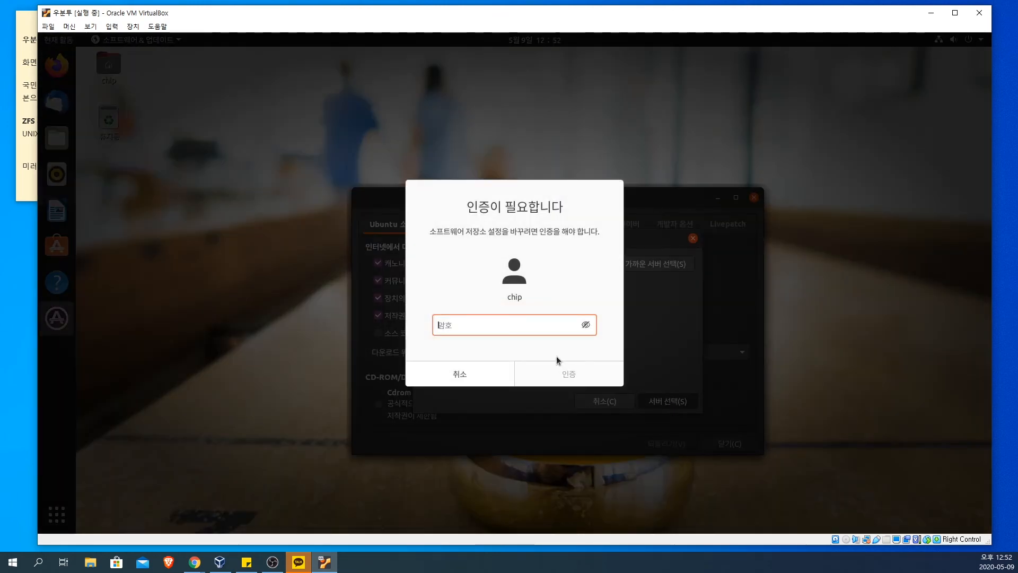
pyautogui.write('******')
pyautogui.press('Return')
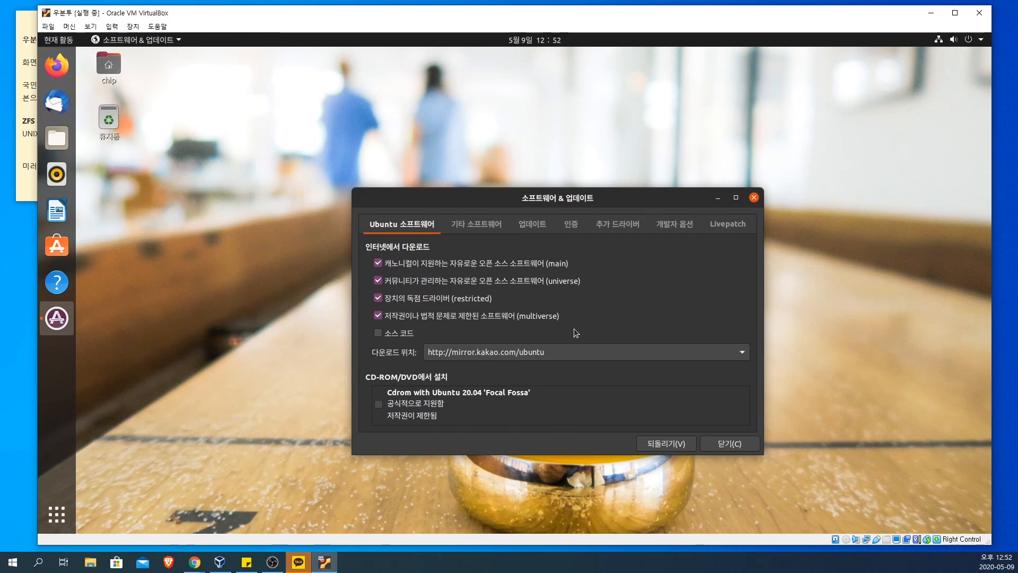
# Step: Look through the other software, update, authentication, driver and developer settings, and return to the Ubuntu software sources
pyautogui.click(478, 225)
pyautogui.click(528, 224)
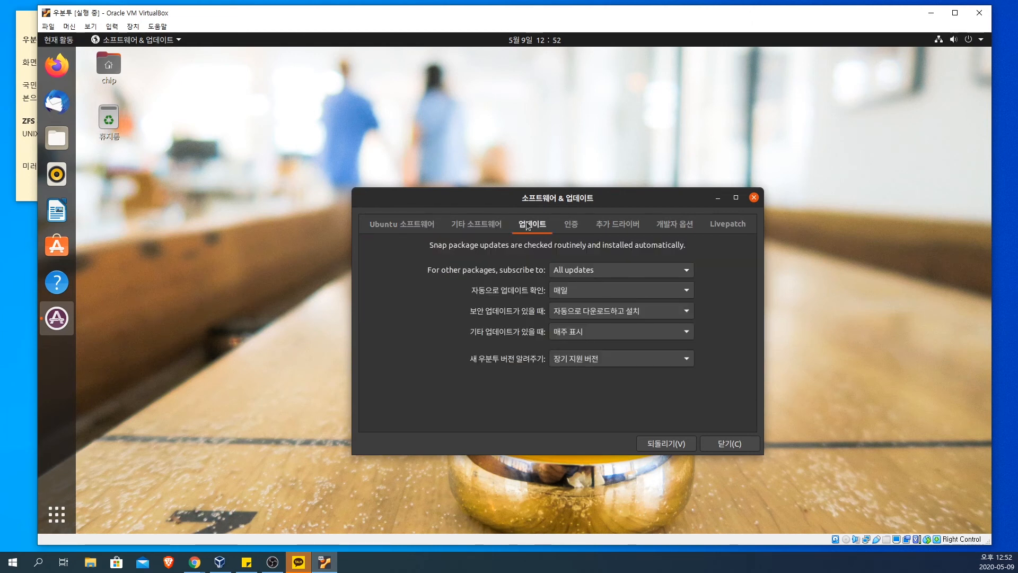
pyautogui.click(571, 225)
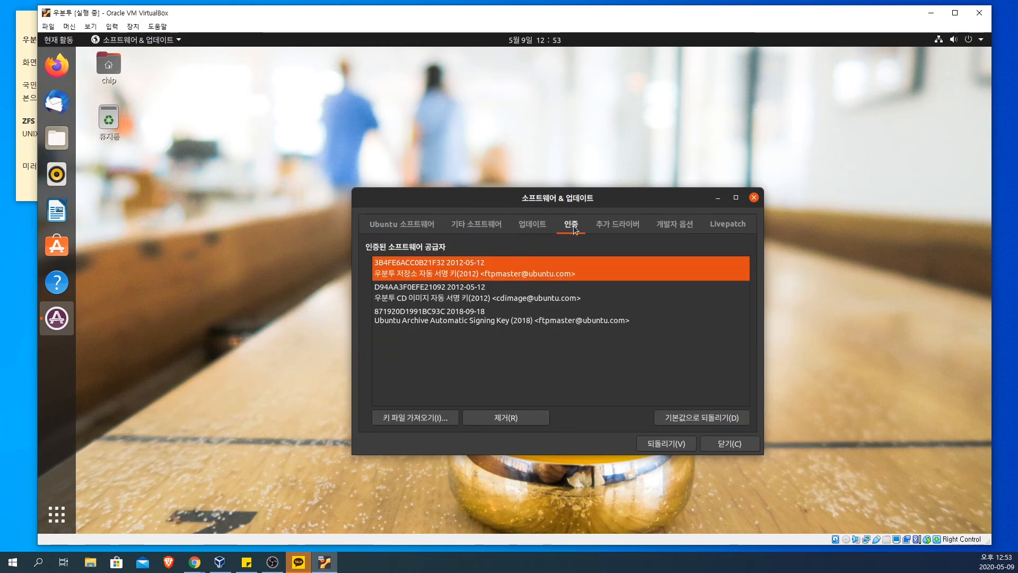
pyautogui.click(619, 225)
pyautogui.click(674, 225)
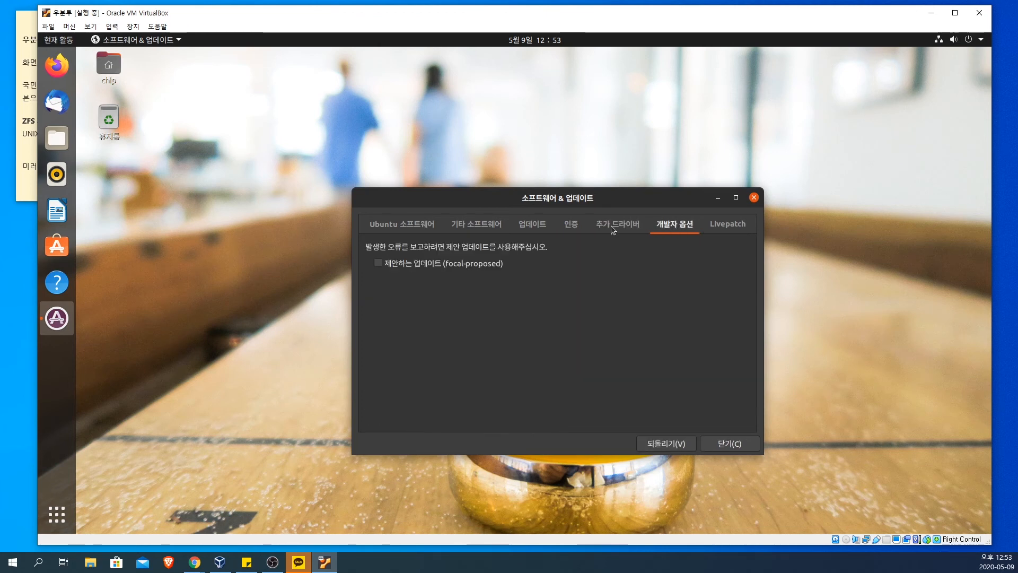
pyautogui.click(481, 232)
pyautogui.click(396, 227)
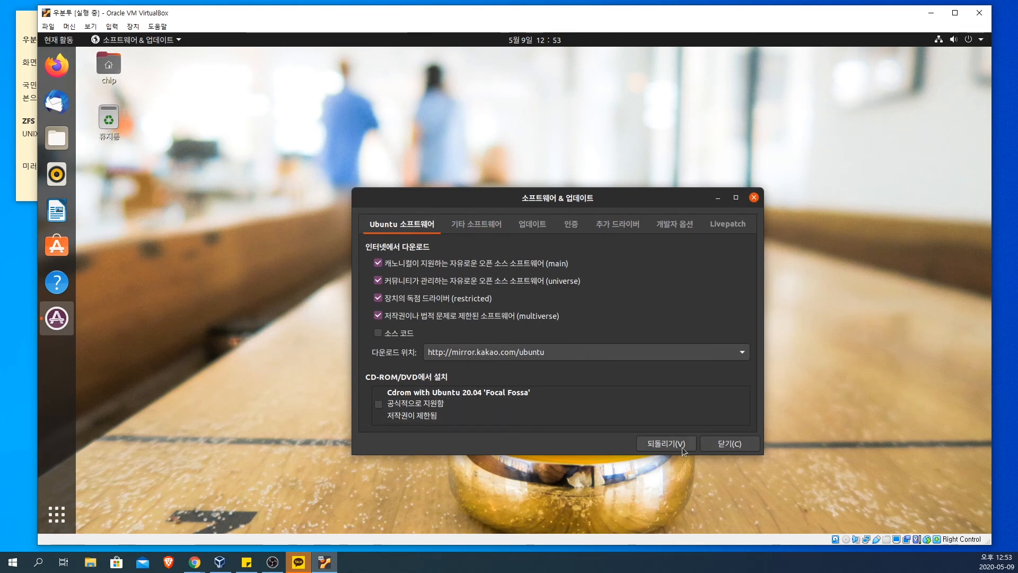
# Step: Close the software sources settings and reload the information about available software
pyautogui.click(729, 444)
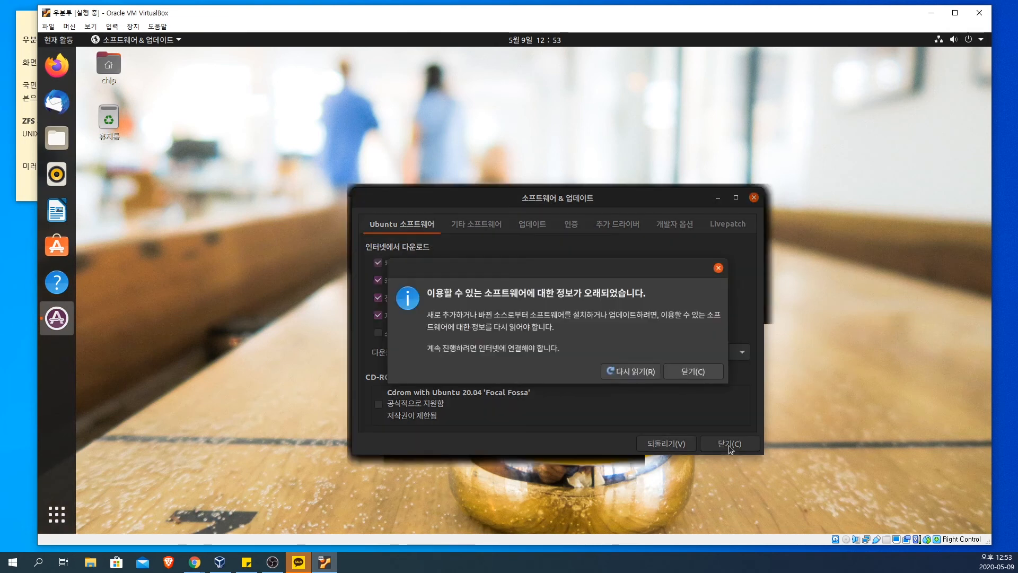
pyautogui.click(638, 373)
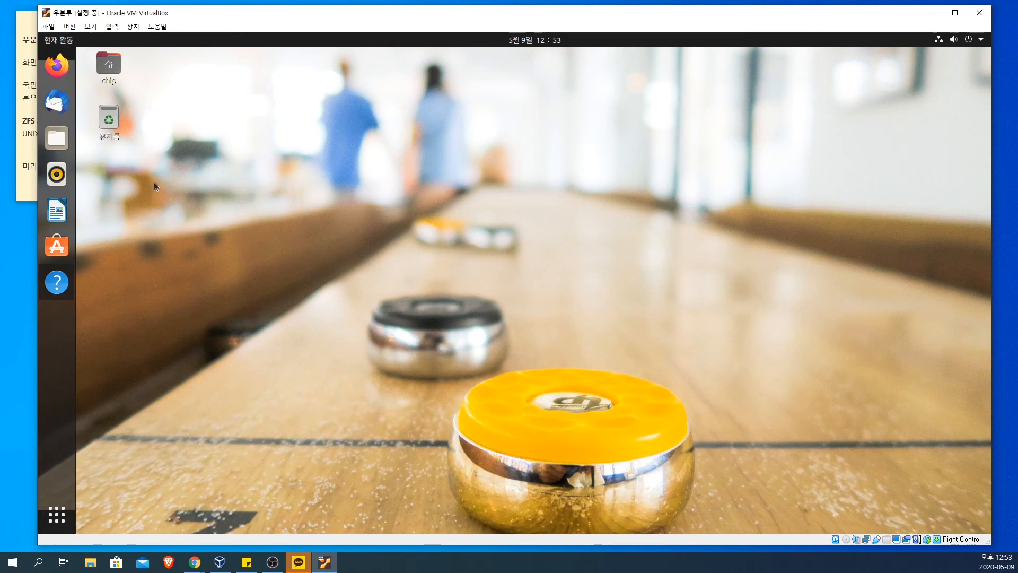
# Step: Look through both pages of the list of all programs and open Ubuntu Software
pyautogui.click(57, 514)
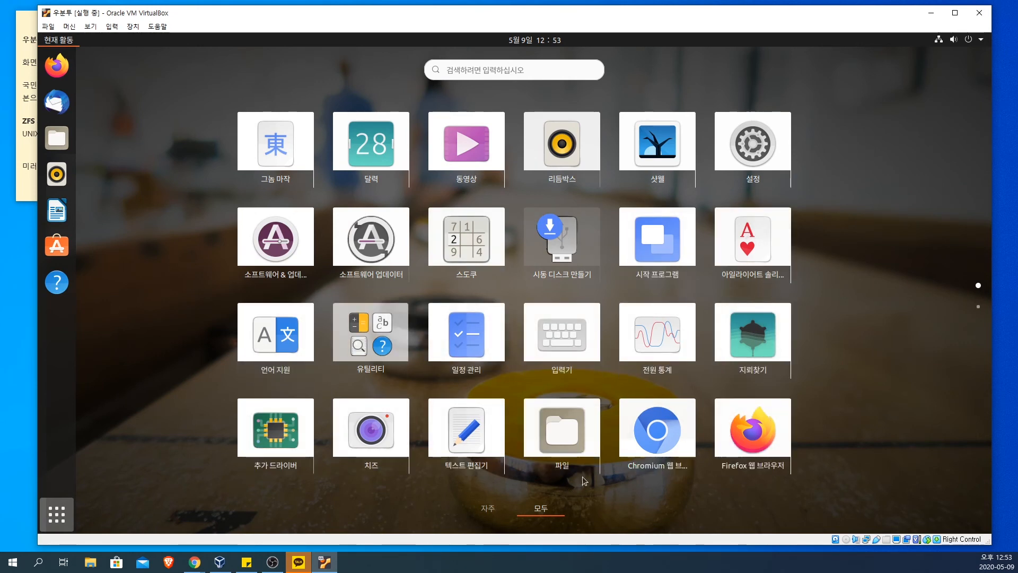
pyautogui.scroll(-1, 576, 480)
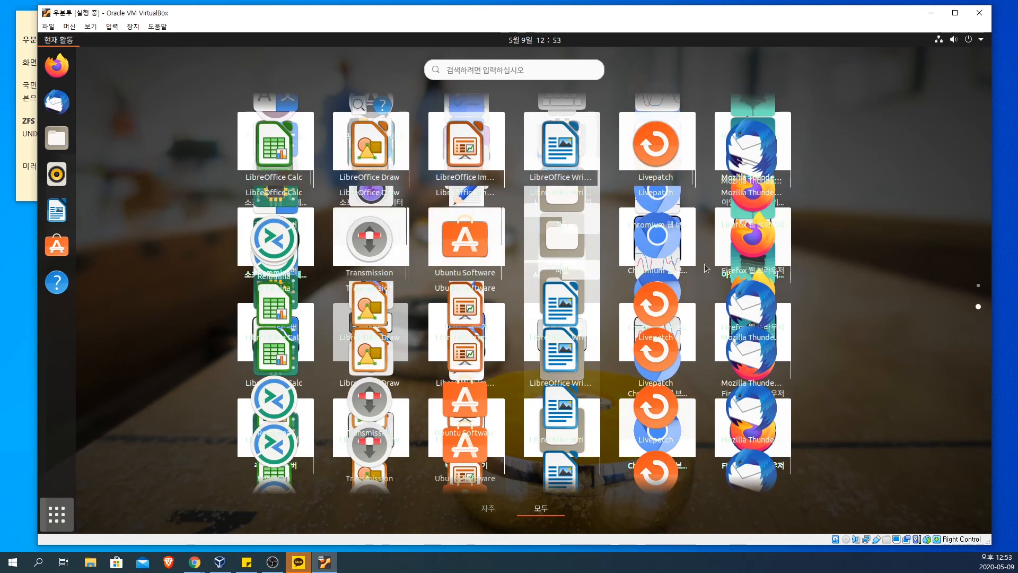
pyautogui.scroll(1, 321, 282)
pyautogui.scroll(-1, 321, 282)
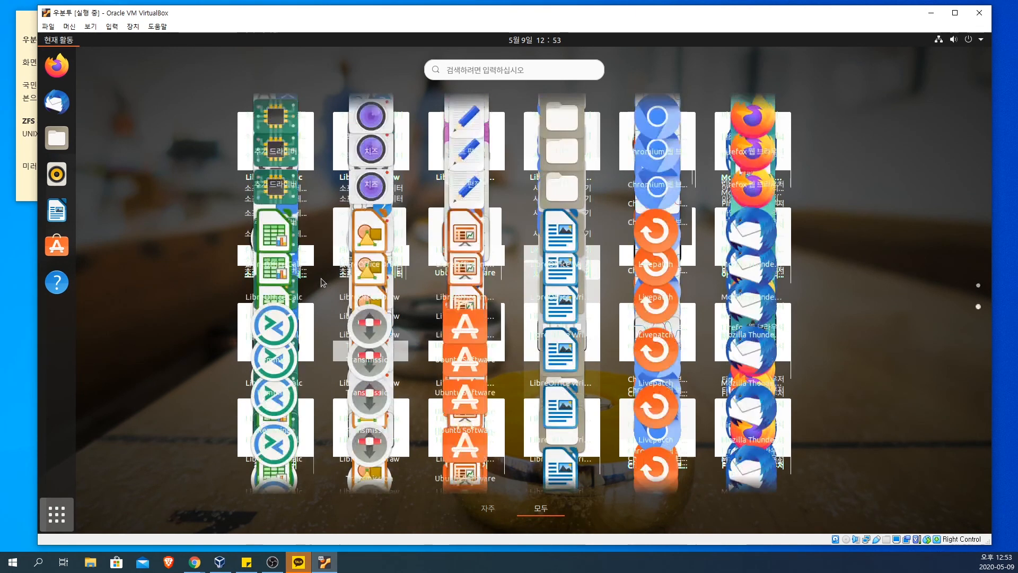
pyautogui.scroll(1, 320, 282)
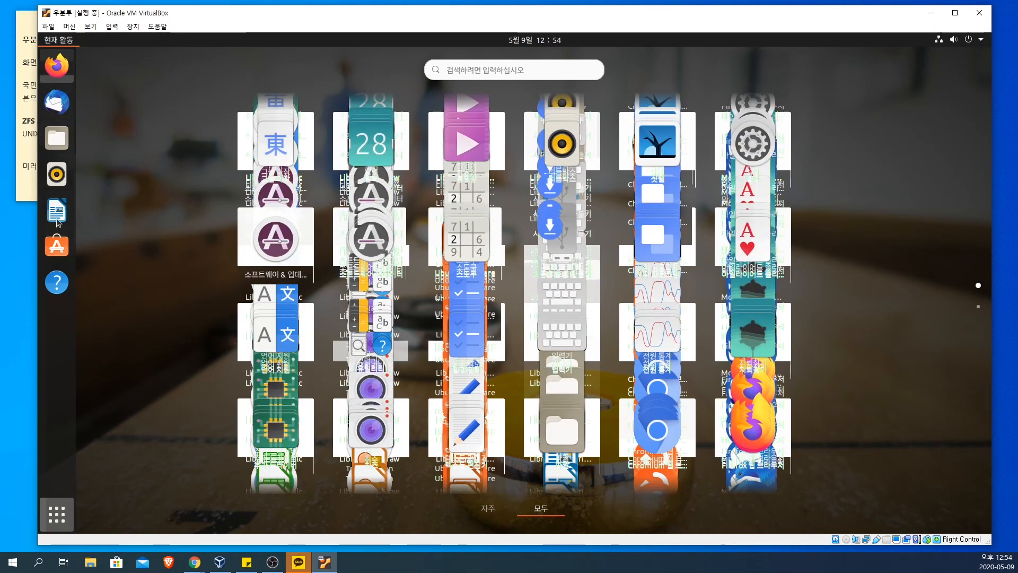
pyautogui.click(64, 255)
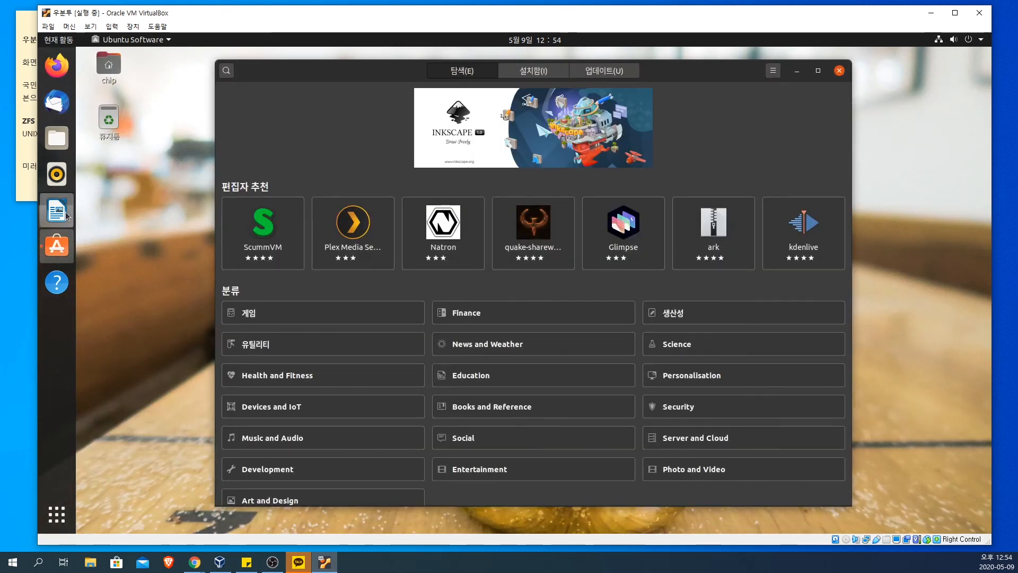
# Step: Start LibreOffice Writer, dismiss the tip of the day and close Writer again
pyautogui.click(58, 211)
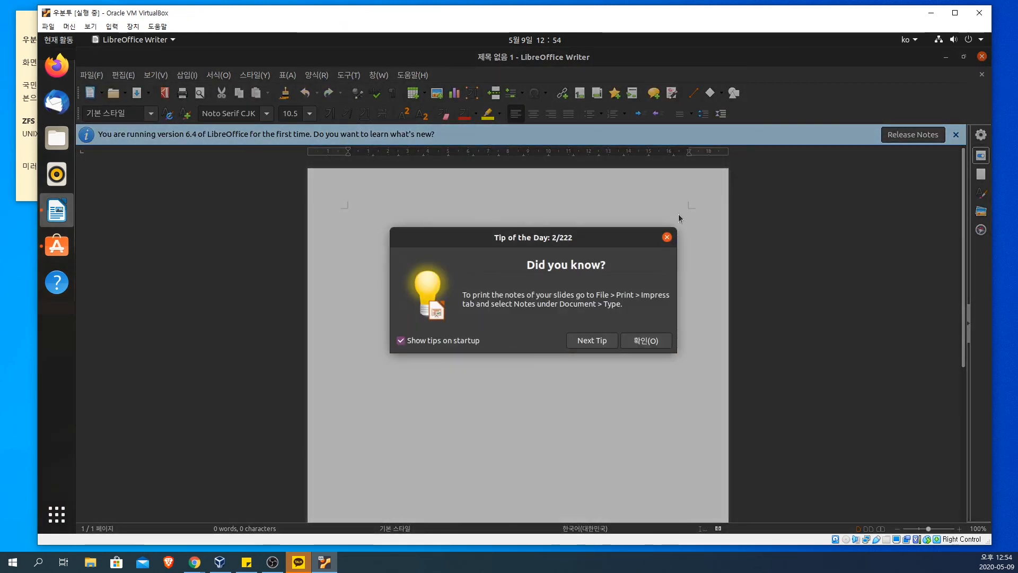
pyautogui.click(668, 237)
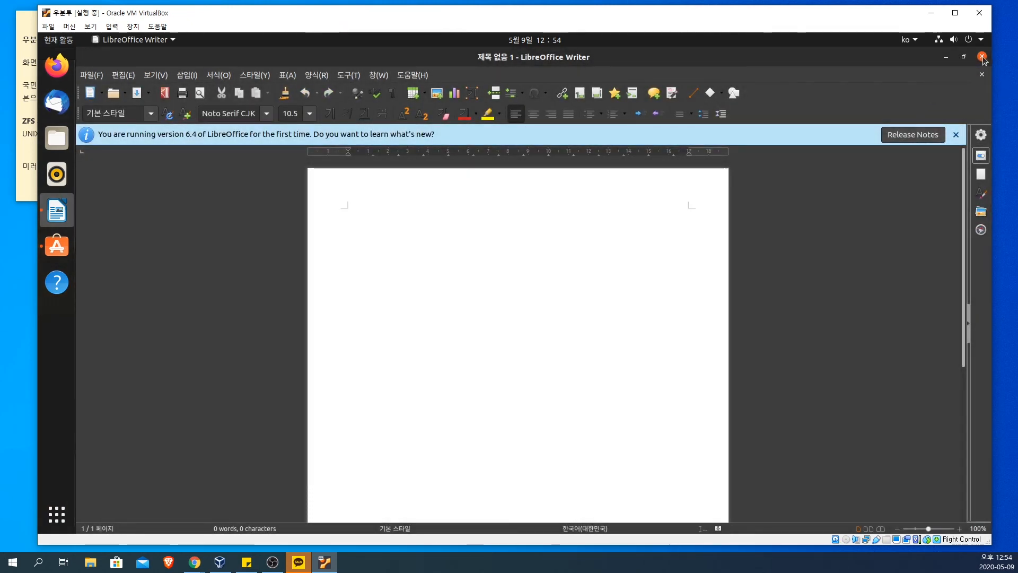
pyautogui.click(982, 56)
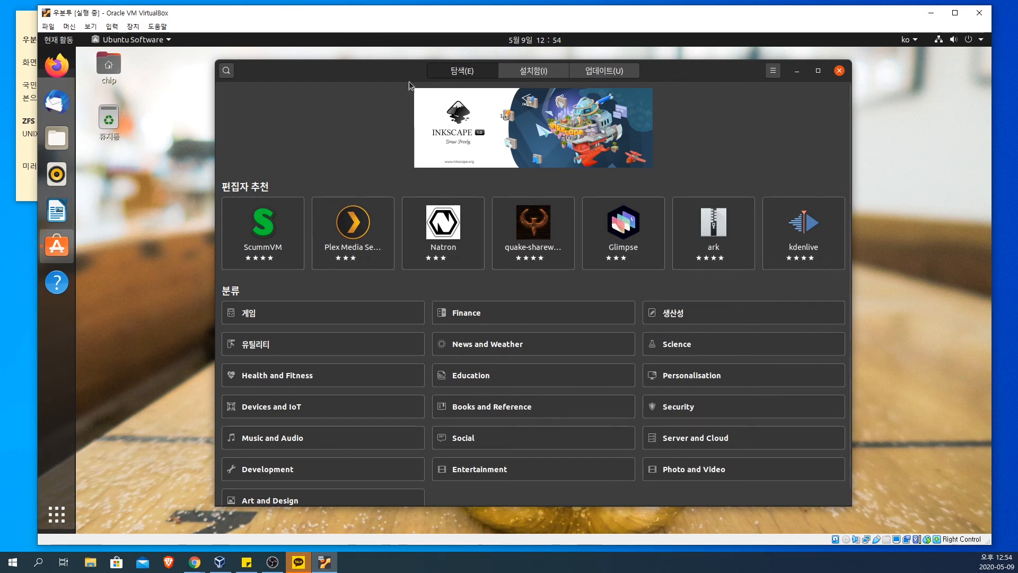
# Step: Examine the list of installed programs and the recommended apps and categories in Ubuntu Software
pyautogui.click(533, 72)
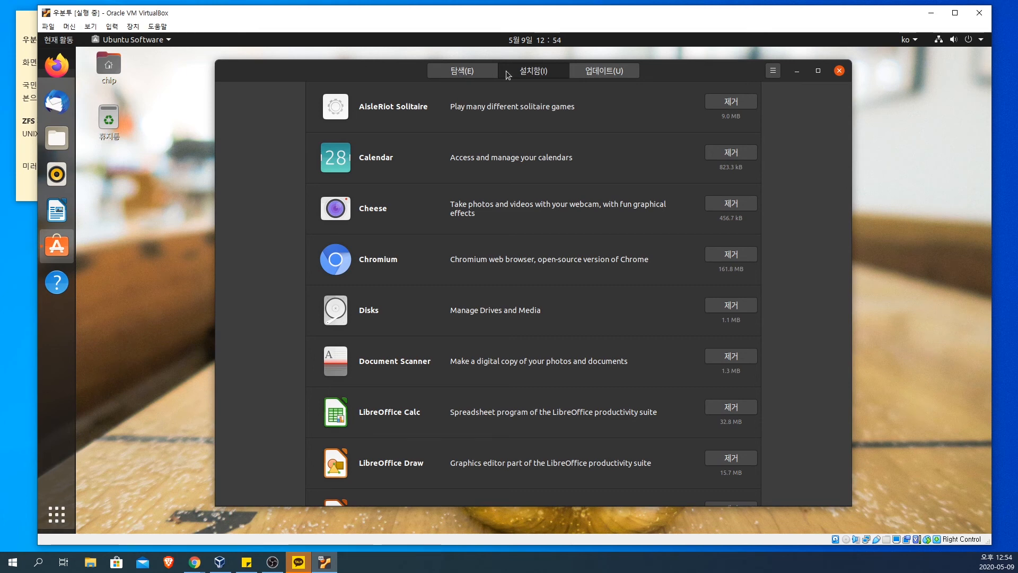
pyautogui.click(465, 74)
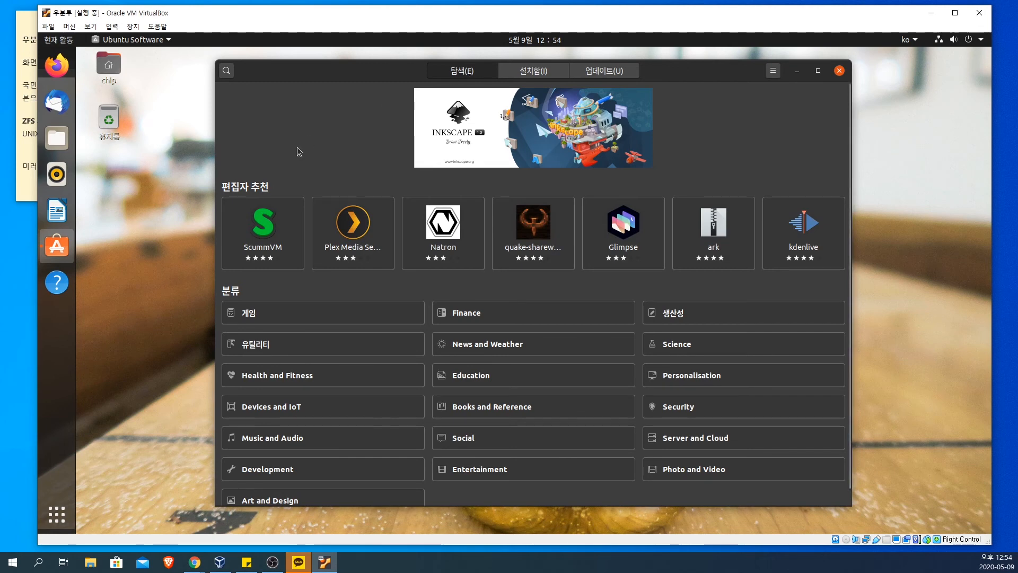
pyautogui.scroll(-1, 297, 148)
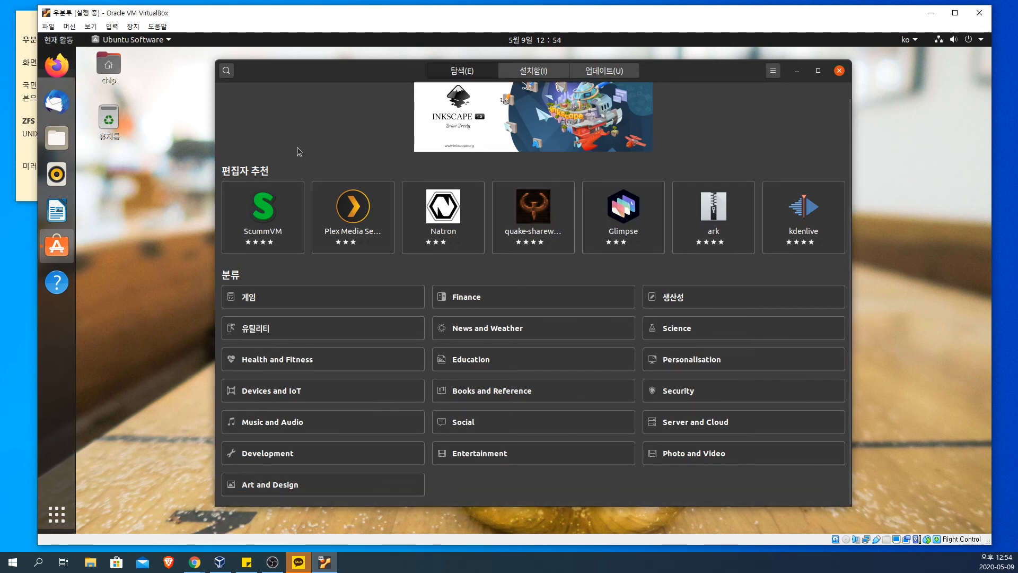
pyautogui.scroll(1, 297, 148)
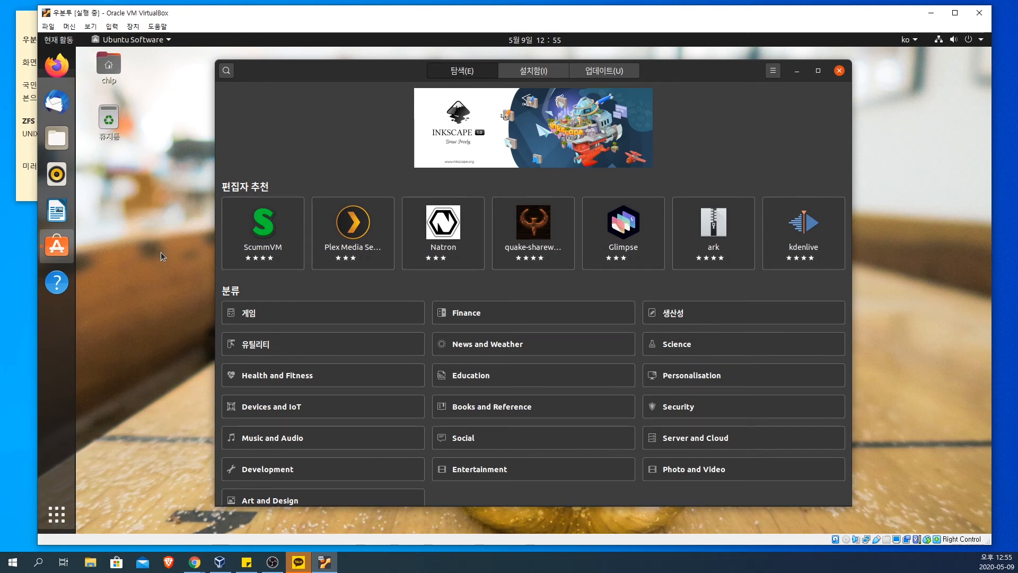
# Step: View the details page of Inkscape, the featured app in Ubuntu Software, and close Ubuntu Software
pyautogui.click(549, 89)
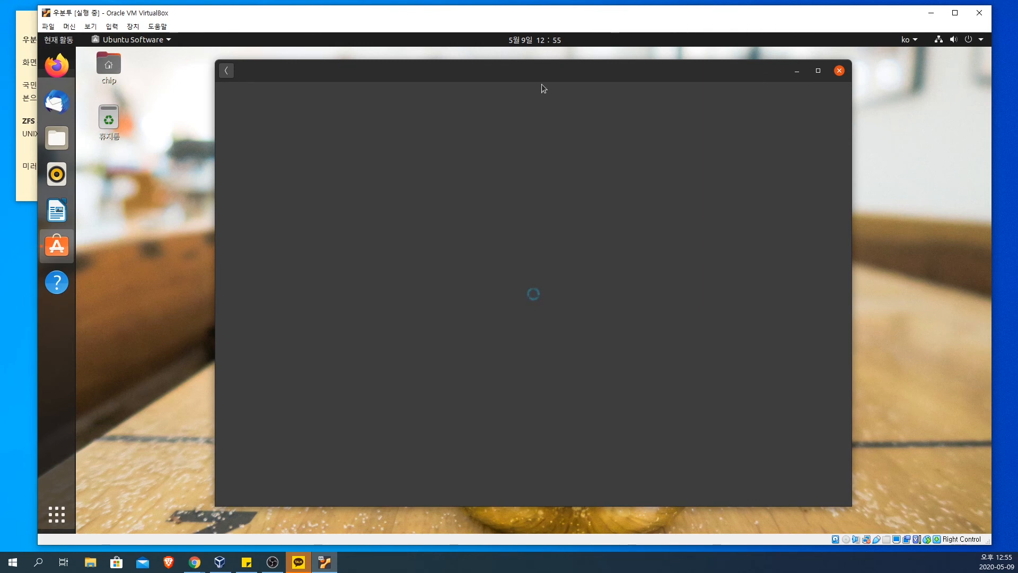
pyautogui.click(230, 73)
pyautogui.click(231, 74)
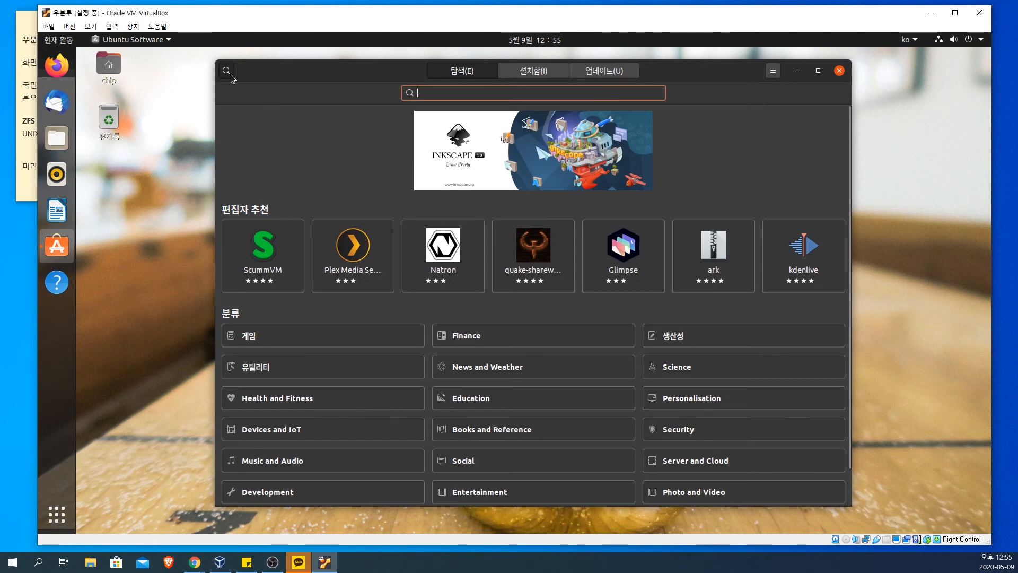
pyautogui.click(349, 150)
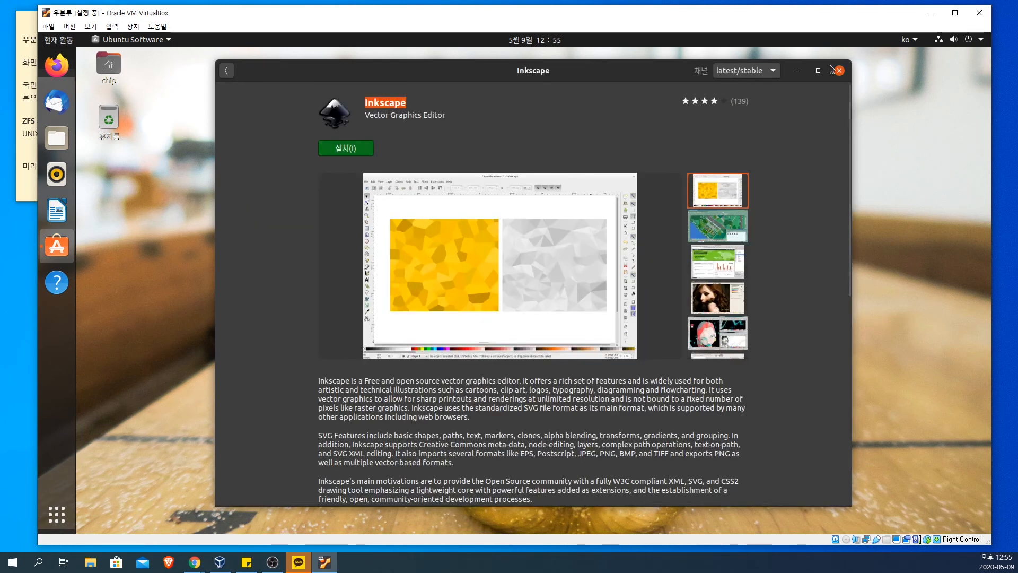
pyautogui.click(840, 72)
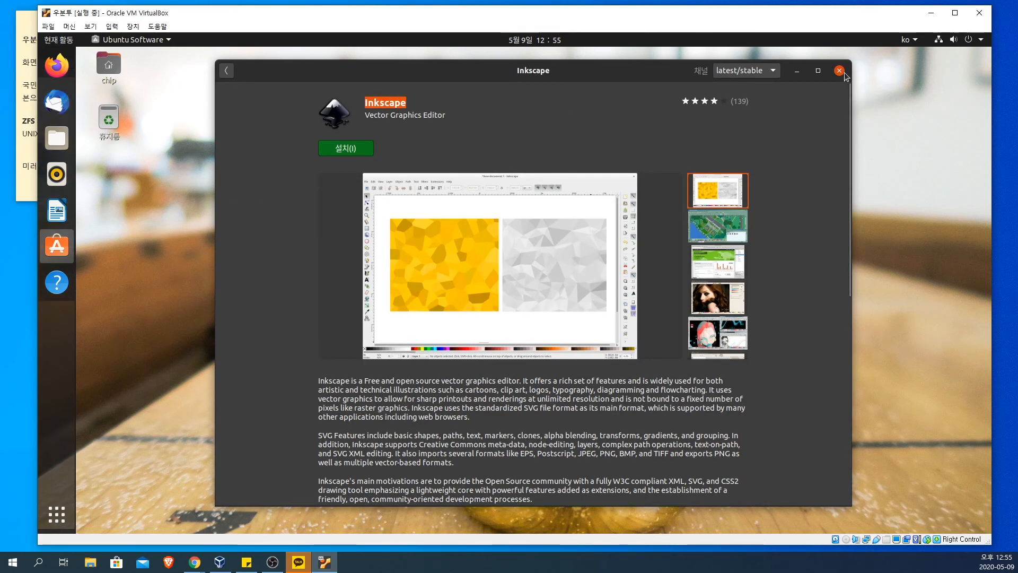
# Step: Start Software Updater from the list of all programs to check for available updates
pyautogui.click(69, 510)
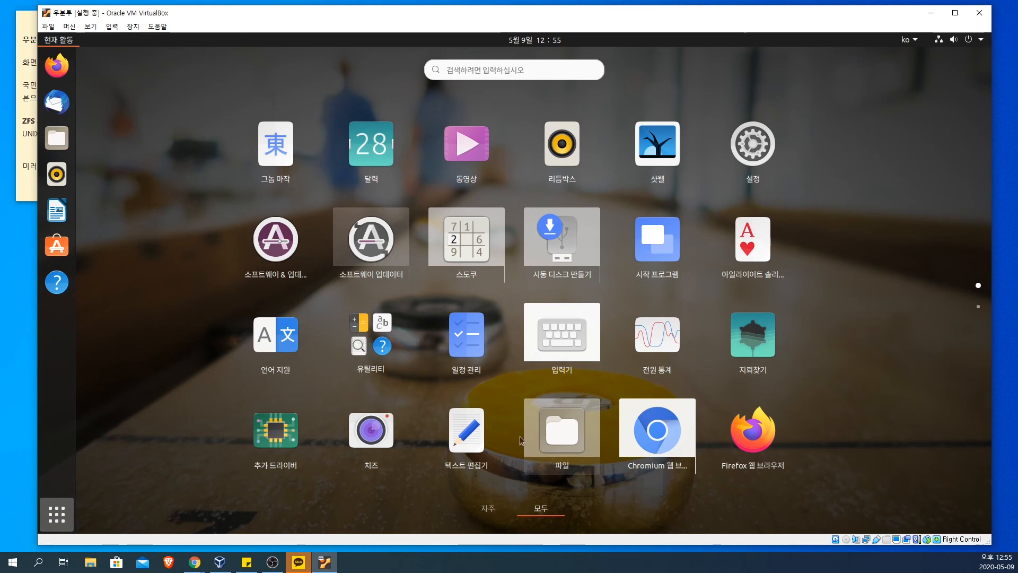
pyautogui.click(376, 247)
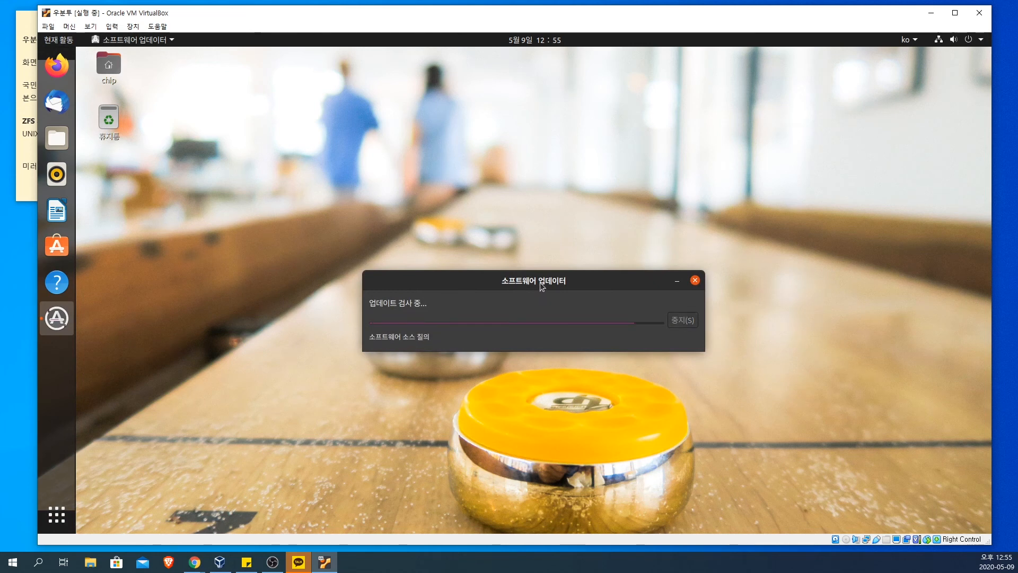
pyautogui.moveTo(540, 282); pyautogui.dragTo(540, 257)
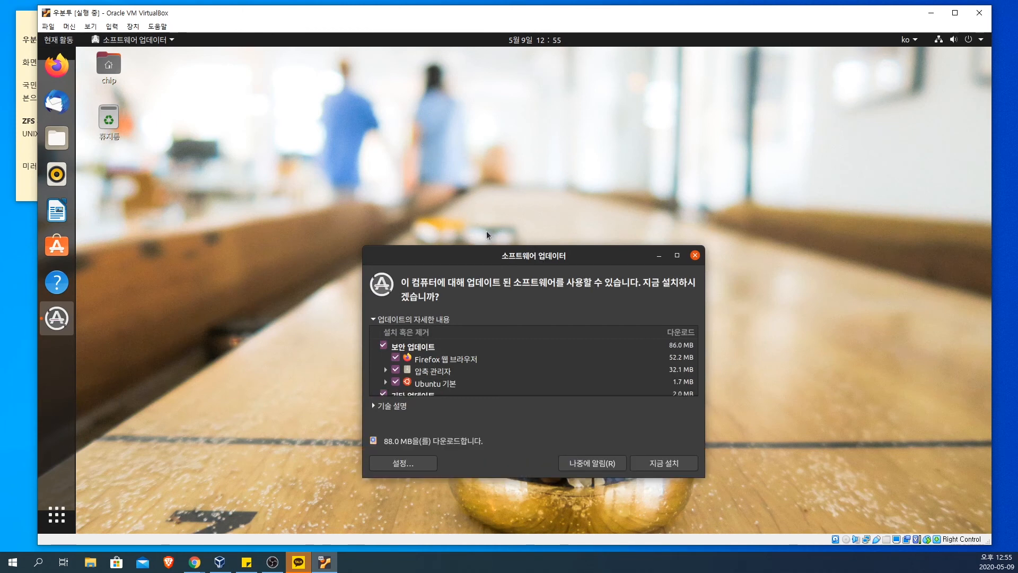
# Step: Enlarge the Software Updater window to show the whole update list and start installing all selected updates
pyautogui.moveTo(491, 249); pyautogui.dragTo(469, 143)
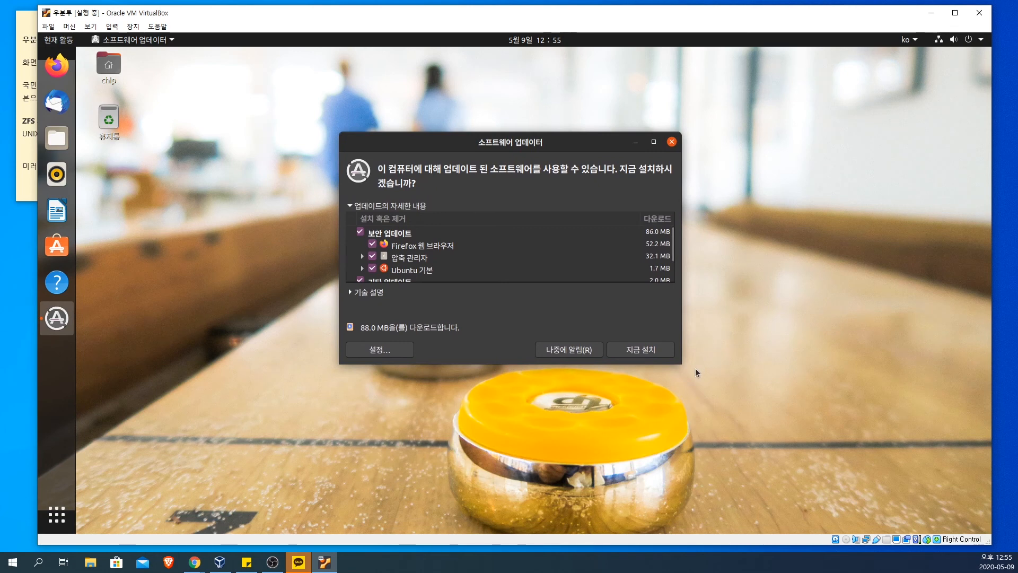
pyautogui.moveTo(680, 361); pyautogui.dragTo(774, 442)
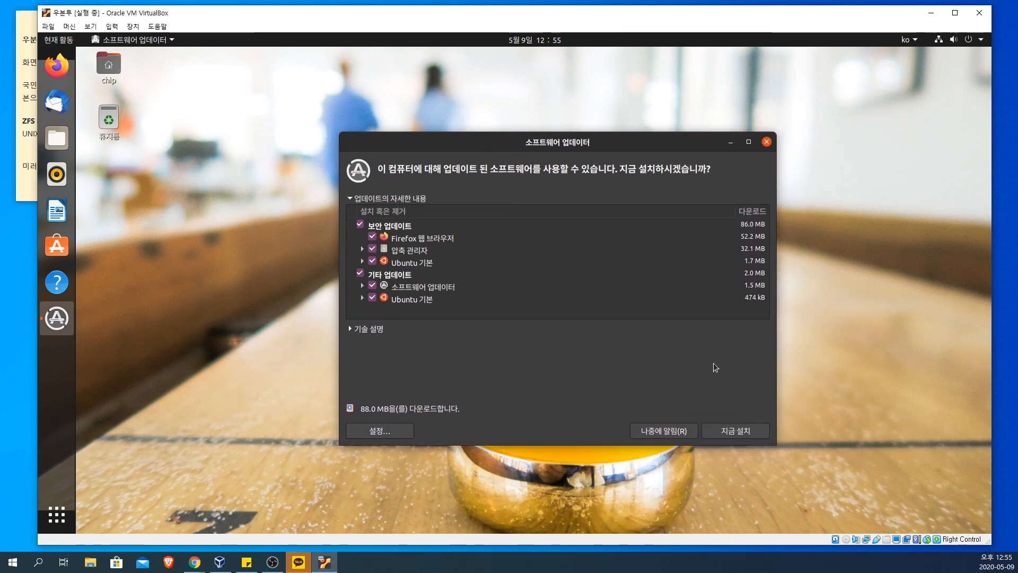
pyautogui.click(741, 434)
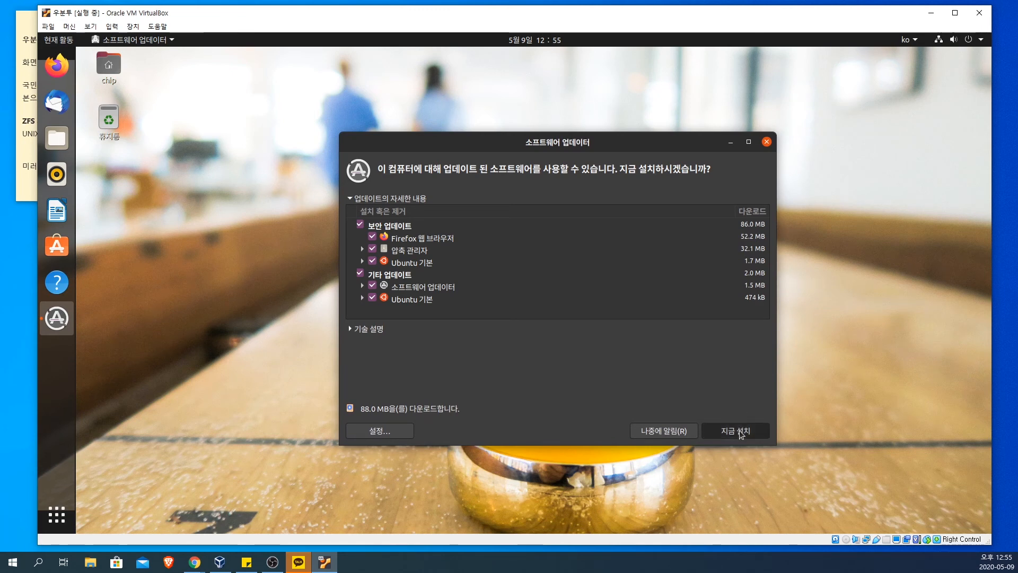
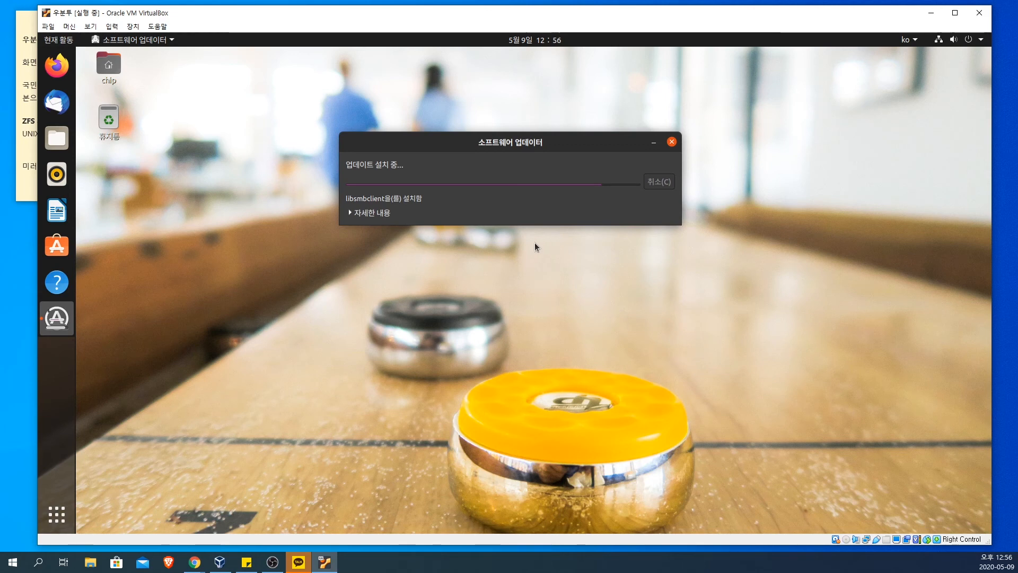
# Step: Restart Ubuntu to complete the update installation, and reposition and enlarge the virtual machine window while it boots
pyautogui.click(350, 214)
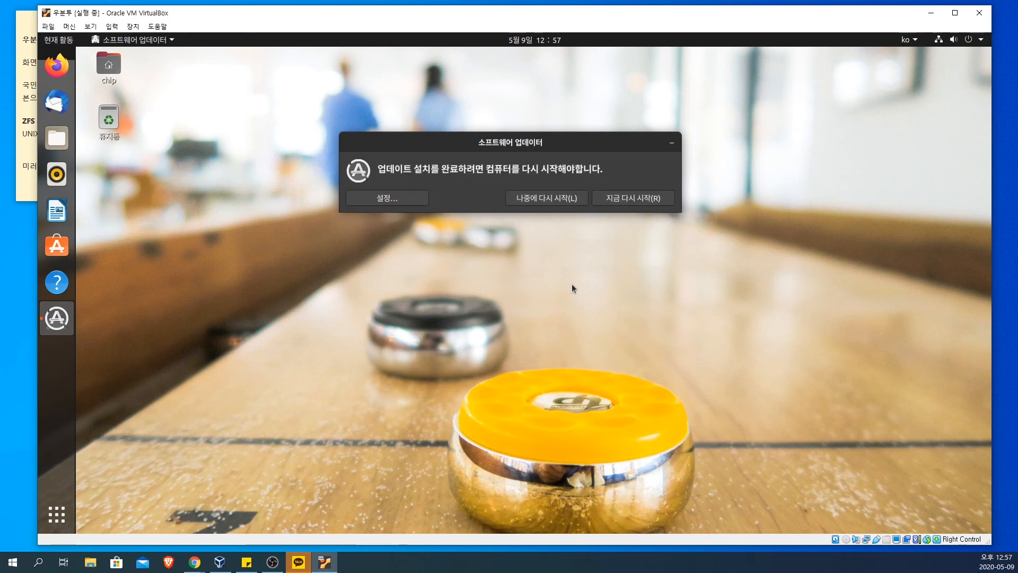
pyautogui.click(638, 204)
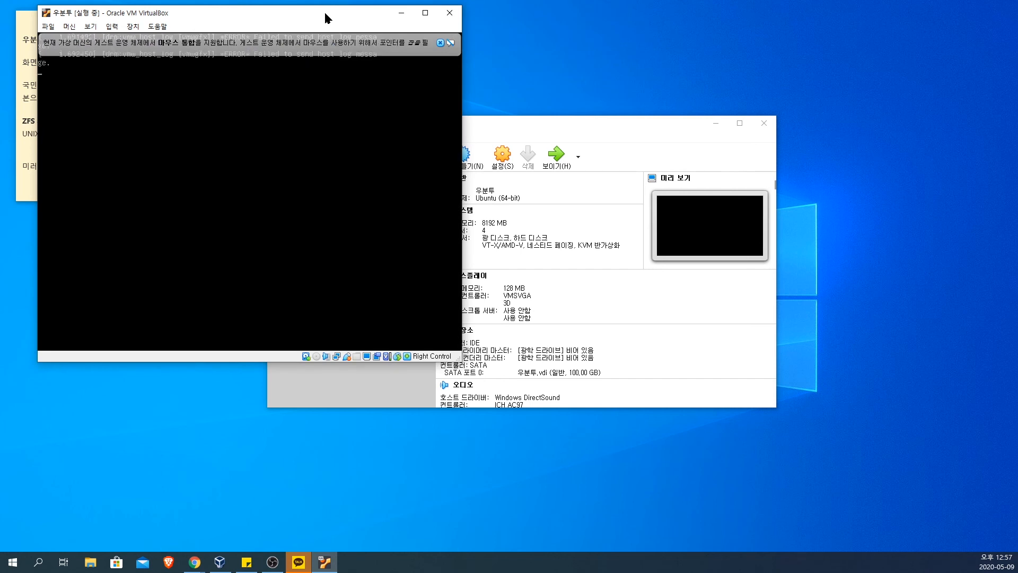
pyautogui.moveTo(325, 19); pyautogui.dragTo(554, 21)
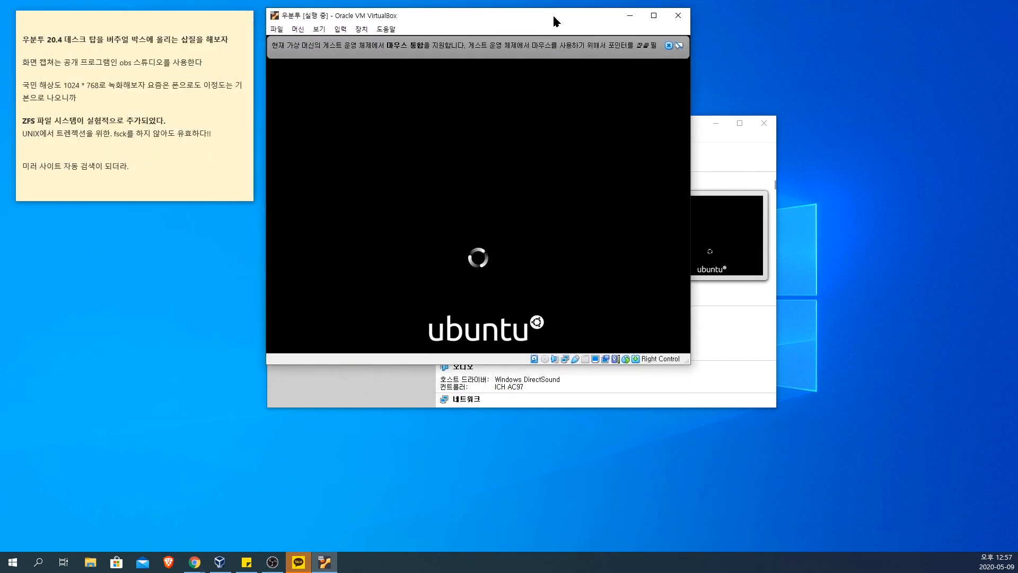
pyautogui.moveTo(689, 364); pyautogui.dragTo(907, 482)
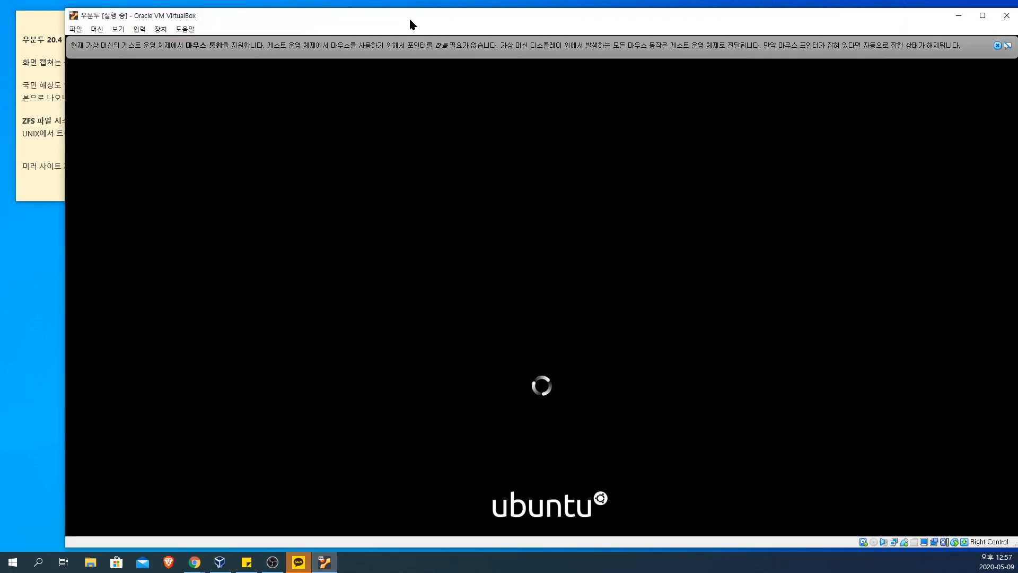
pyautogui.moveTo(410, 18); pyautogui.dragTo(369, 16)
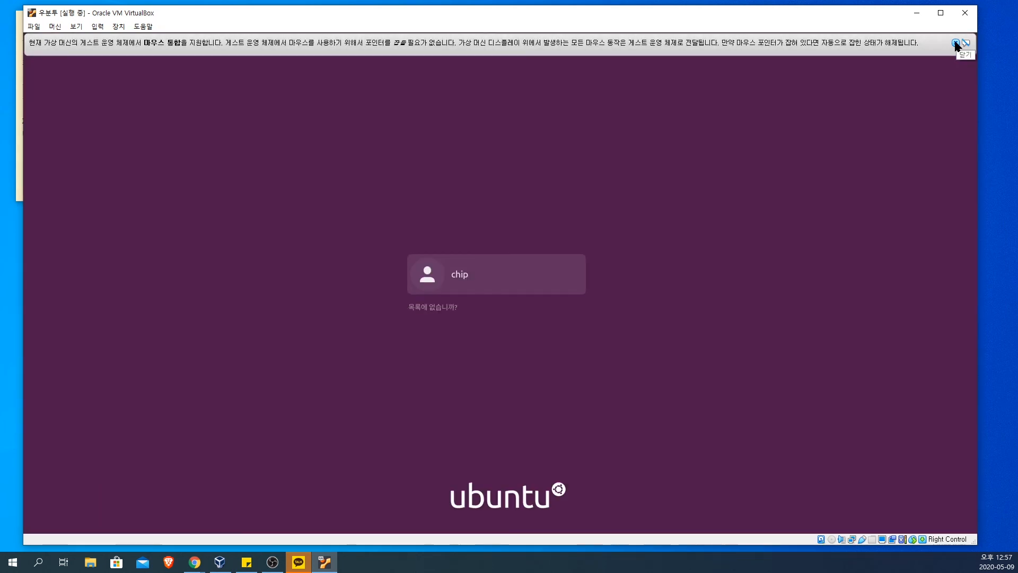
# Step: Dismiss the mouse integration notice and log in to the existing user account with its password
pyautogui.click(955, 44)
pyautogui.click(489, 276)
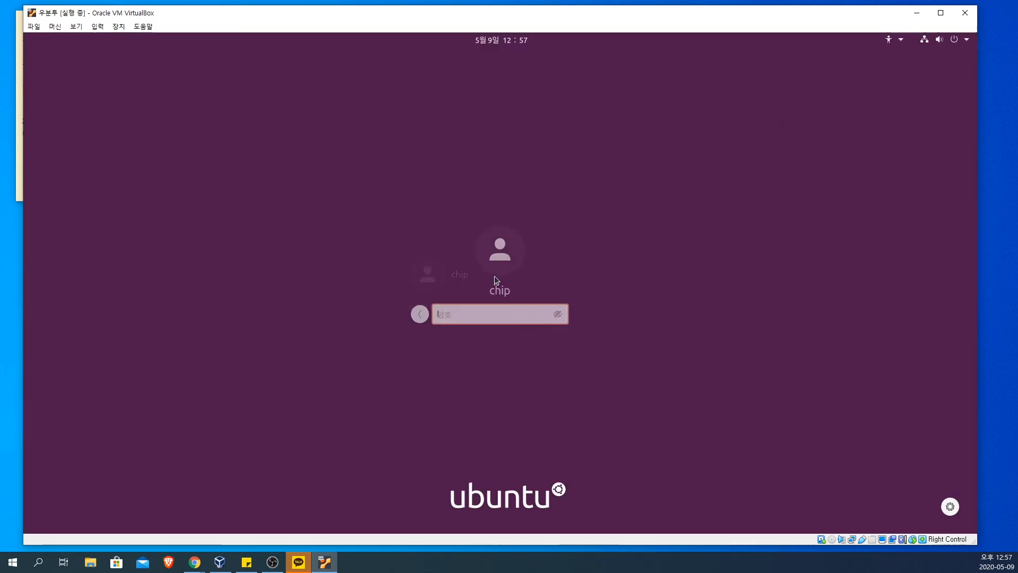
pyautogui.write('******')
pyautogui.press('Return')
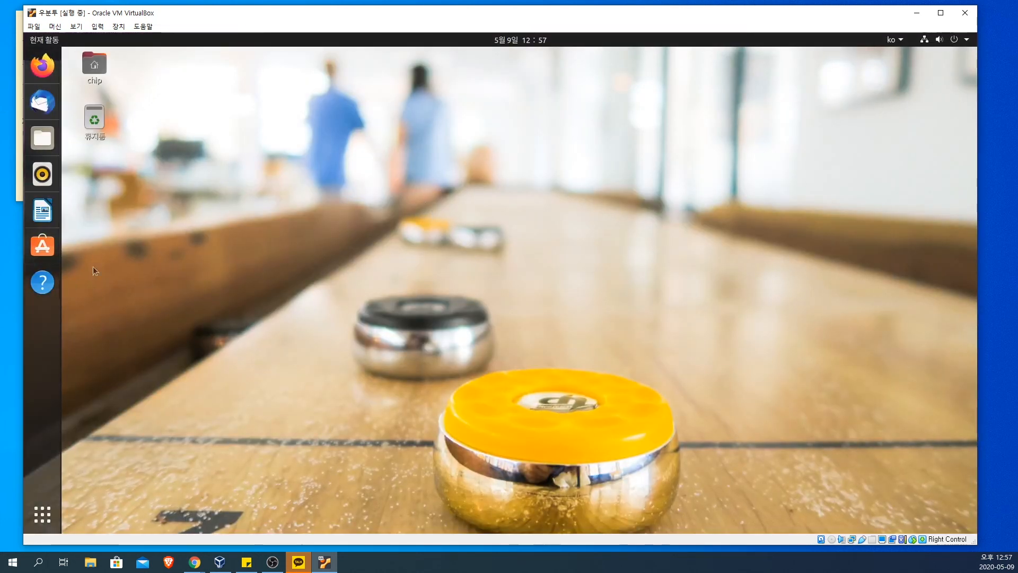
# Step: Check the available keyboard input sources, and try out keyboard input with random letters in a new terminal
pyautogui.click(903, 39)
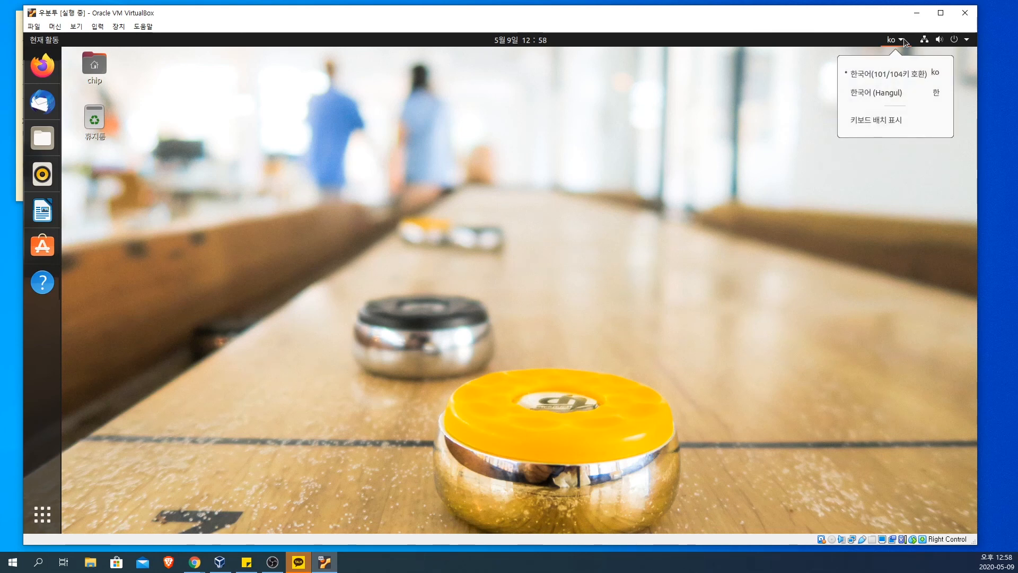
pyautogui.click(592, 165)
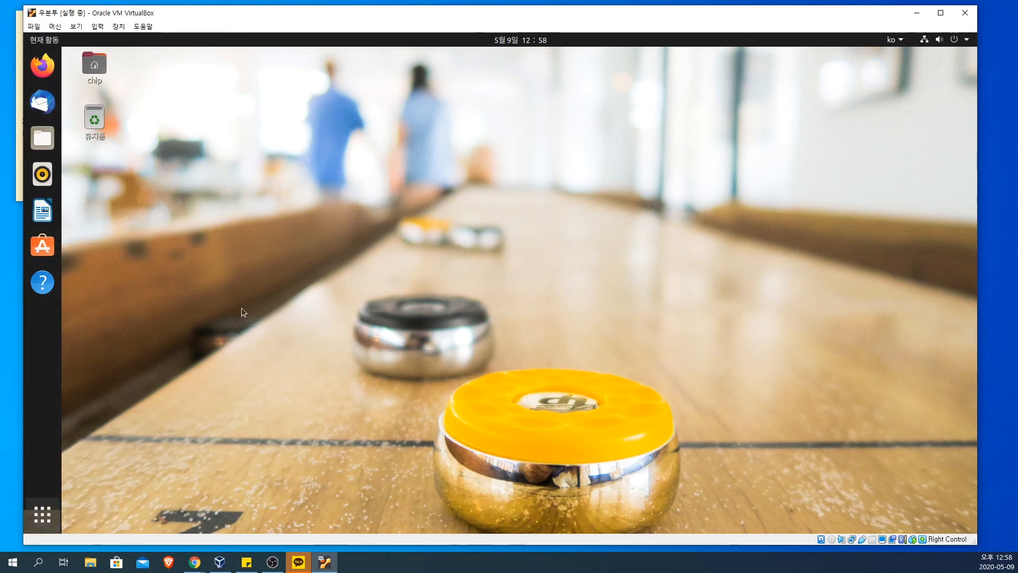
pyautogui.hotkey('ctrl', 'alt', 't')
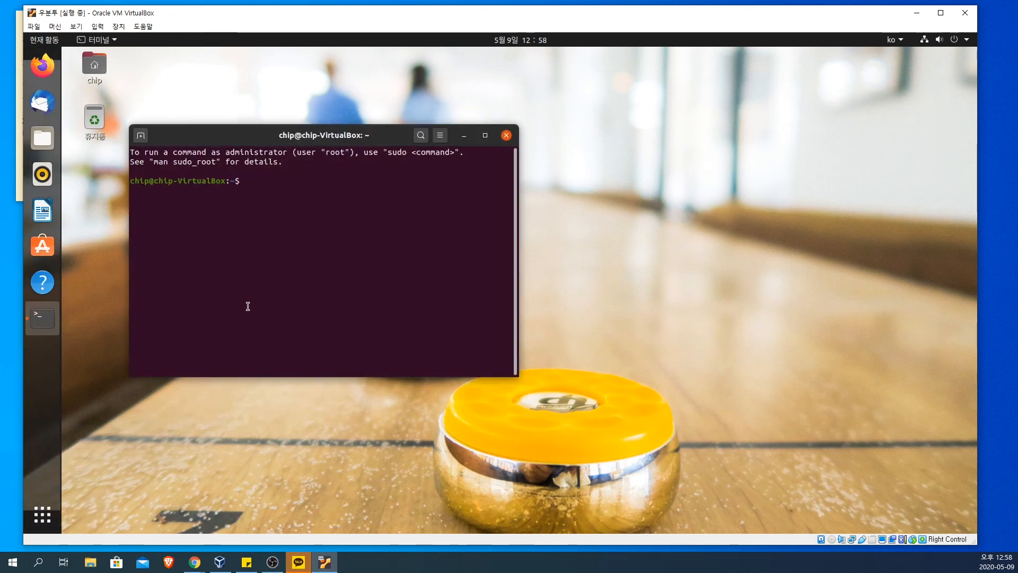
pyautogui.write('dddddd')
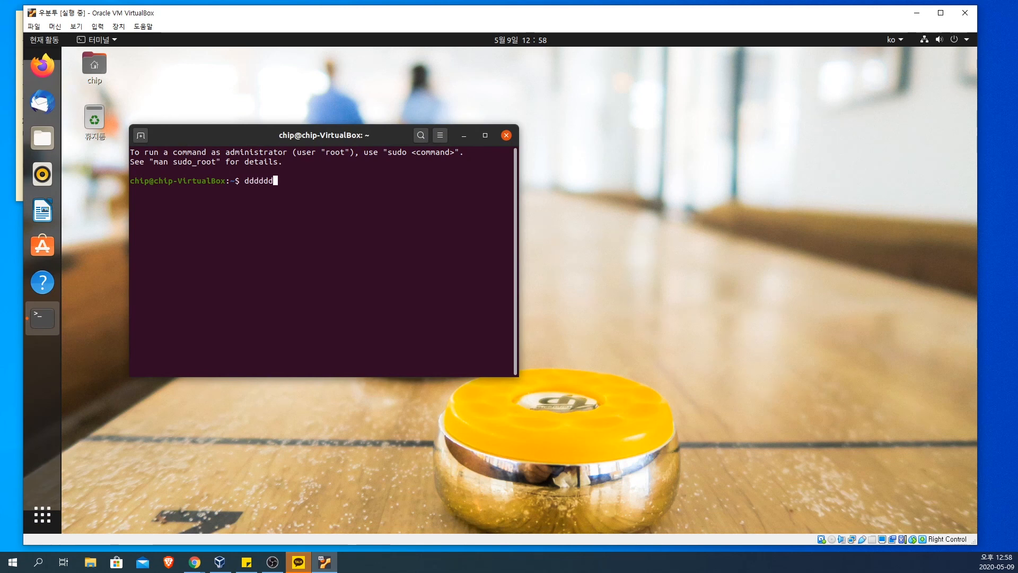
pyautogui.write('dffdfdffdfsdf')
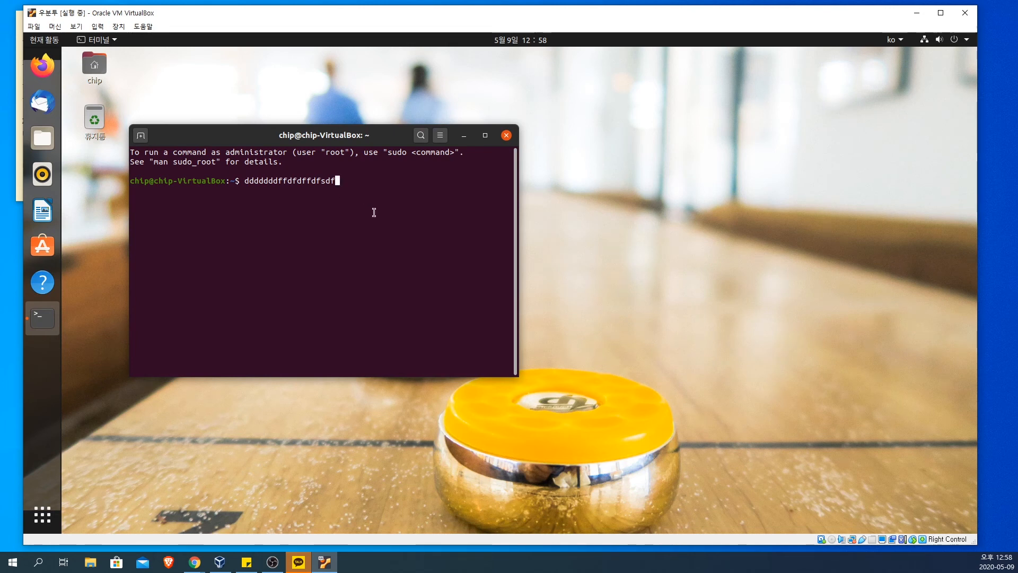
# Step: Turn off automatic keyboard capture in VirtualBox's input preferences and apply the change
pyautogui.click(114, 25)
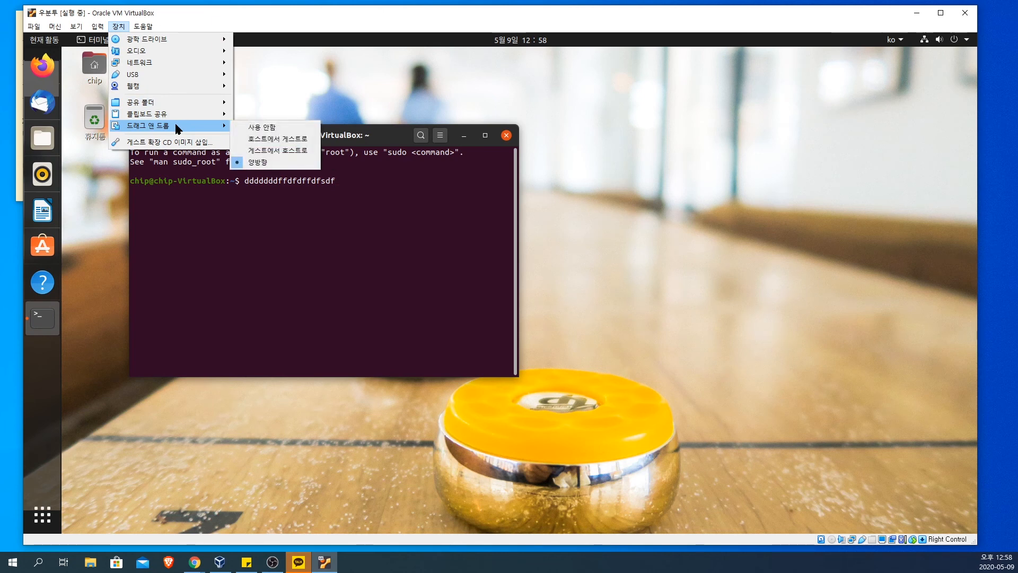
pyautogui.moveTo(177, 119)
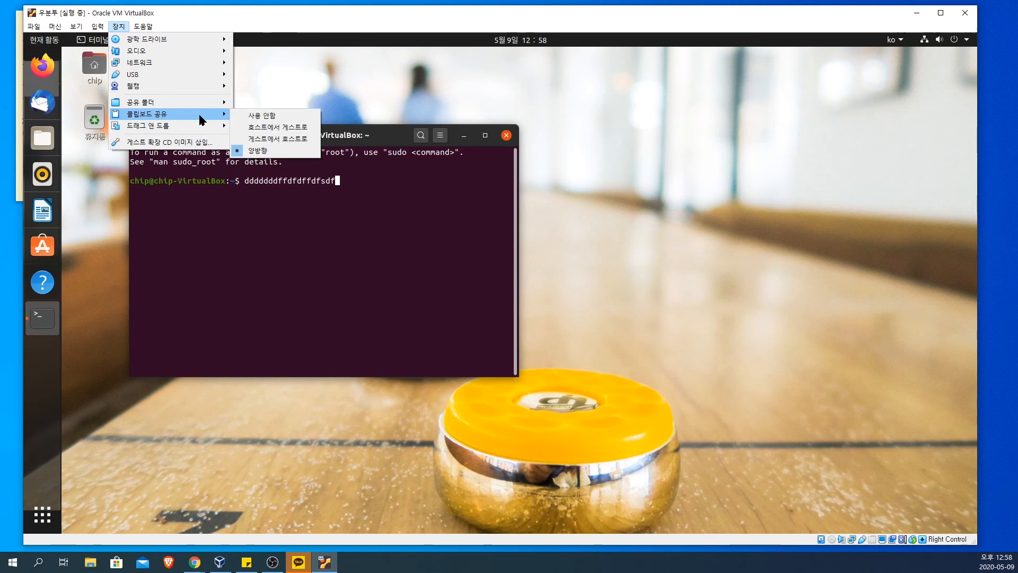
pyautogui.moveTo(197, 80)
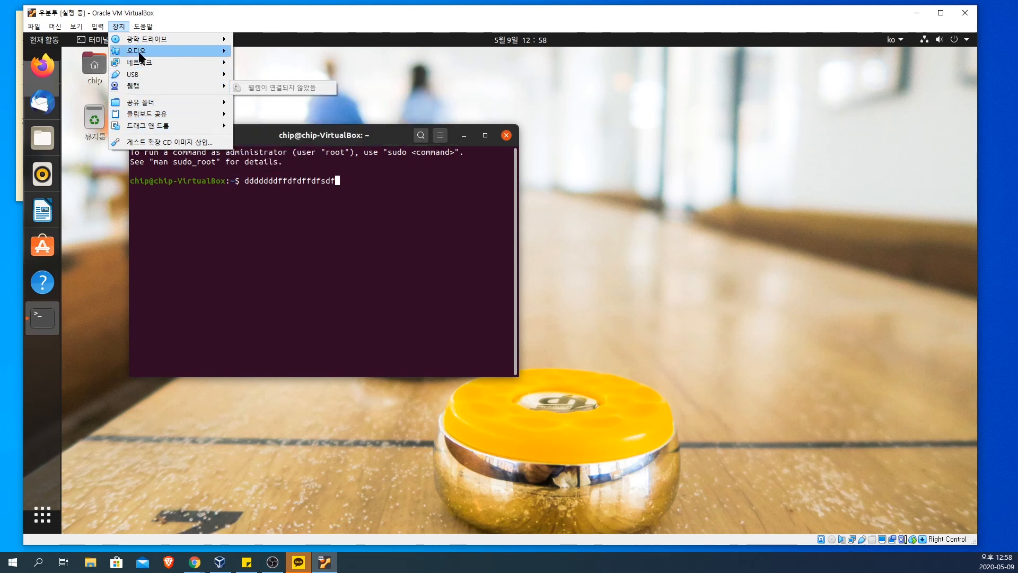
pyautogui.moveTo(98, 26)
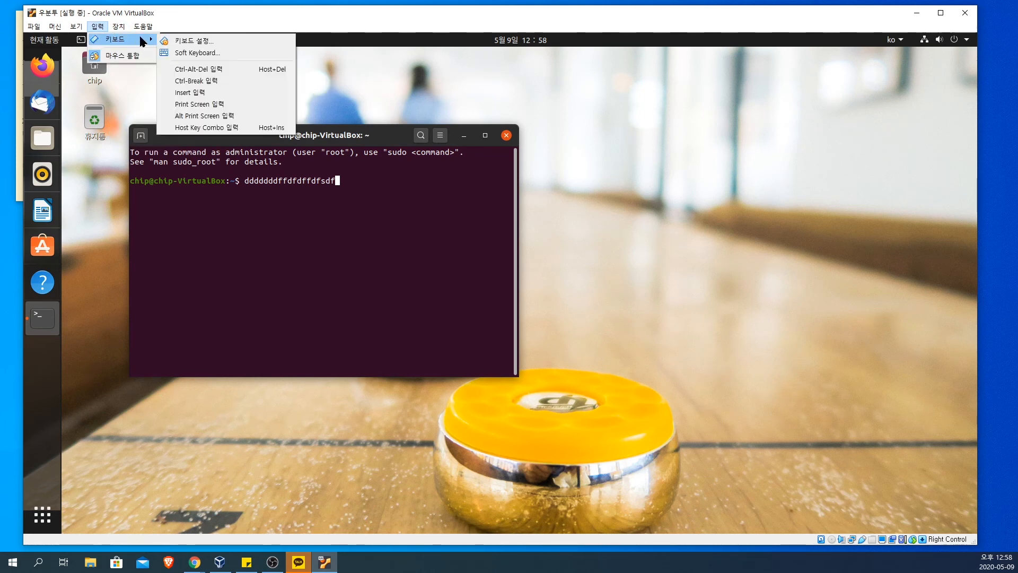
pyautogui.click(208, 46)
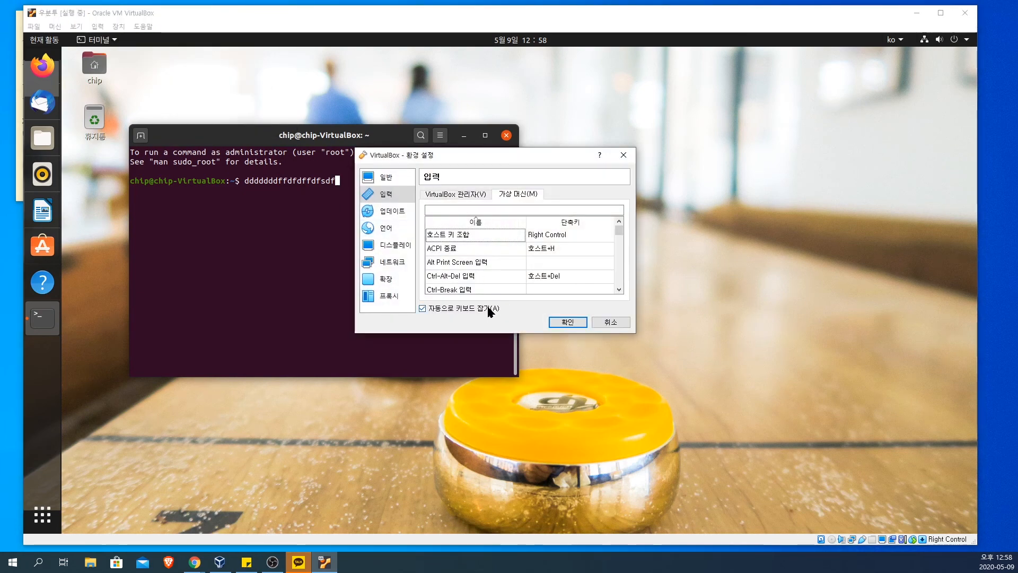
pyautogui.click(487, 307)
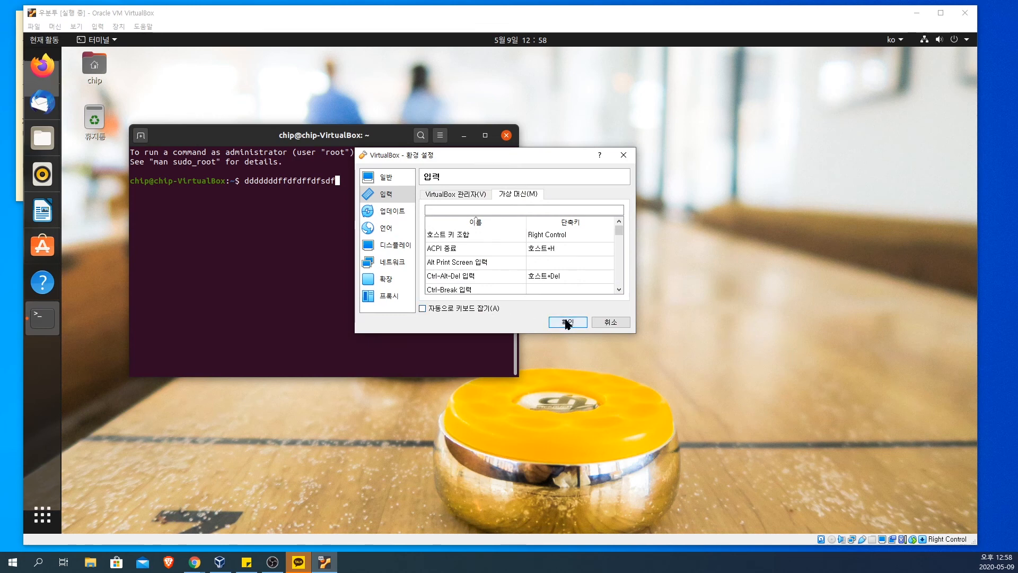
pyautogui.click(454, 194)
pyautogui.click(511, 196)
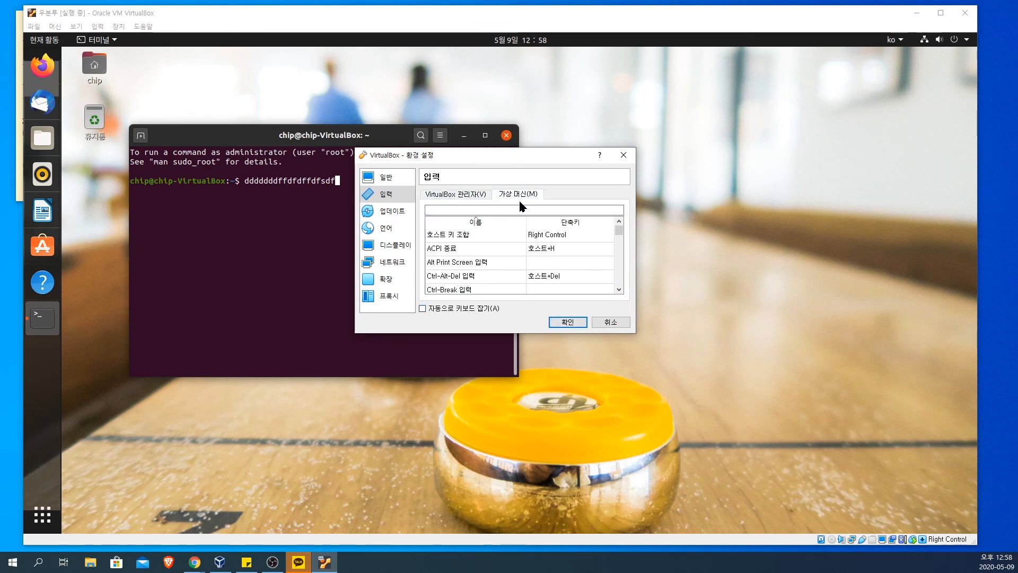
pyautogui.click(567, 322)
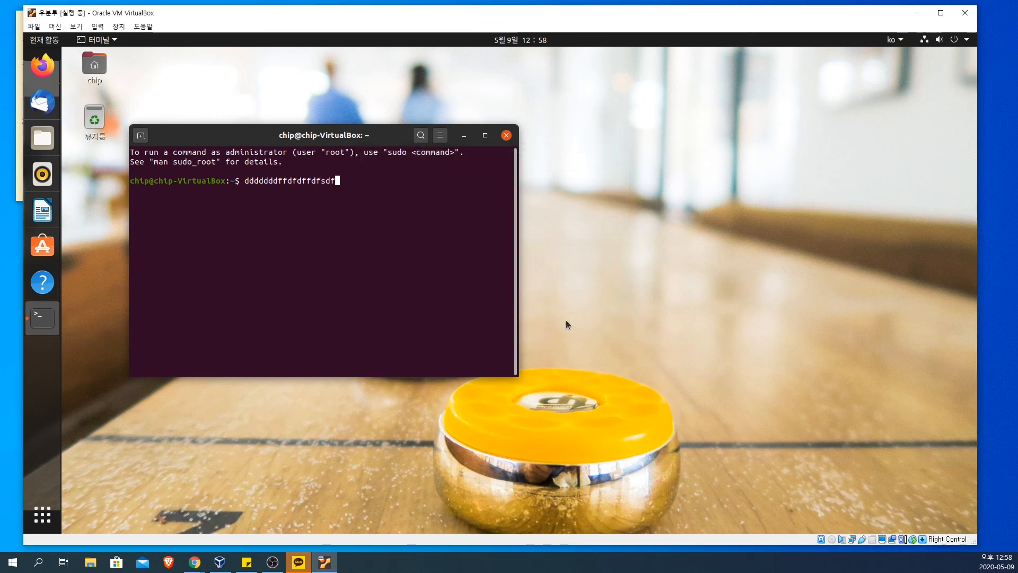
# Step: Test keyboard input again by entering and erasing random letters at the terminal prompt
pyautogui.write('fcdfgdfg')
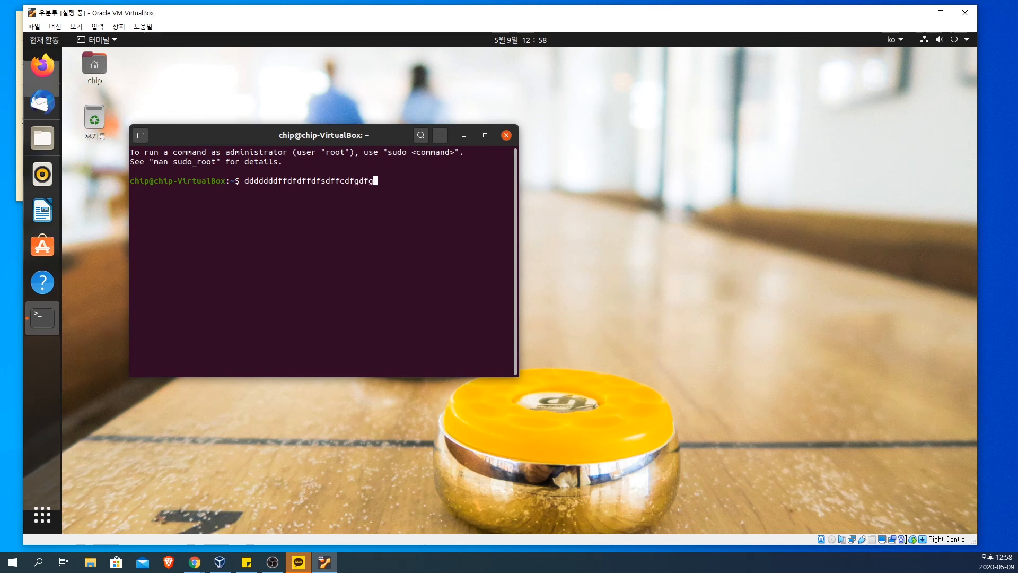
pyautogui.write('sfdedfsd')
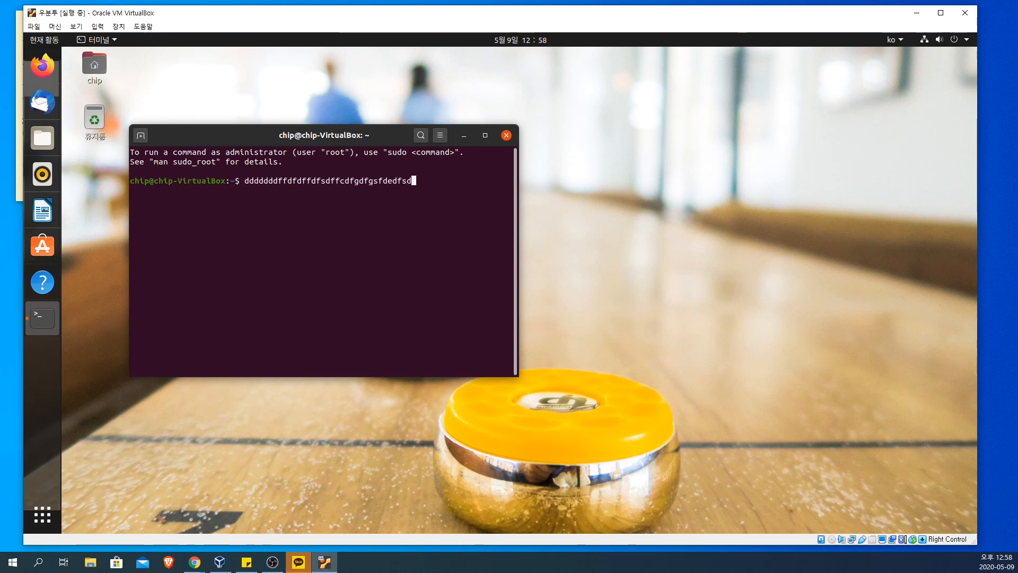
pyautogui.press('BackSpace')
pyautogui.press('BackSpace')
pyautogui.press('BackSpace')
pyautogui.press('BackSpace')
pyautogui.press('BackSpace')
pyautogui.press('BackSpace')
pyautogui.press('BackSpace')
pyautogui.press('BackSpace')
pyautogui.press('BackSpace')
pyautogui.press('BackSpace')
pyautogui.press('BackSpace')
pyautogui.press('BackSpace')
pyautogui.press('BackSpace')
pyautogui.press('BackSpace')
pyautogui.press('BackSpace')
pyautogui.press('BackSpace')
pyautogui.press('BackSpace')
pyautogui.press('BackSpace')
pyautogui.press('BackSpace')
pyautogui.press('BackSpace')
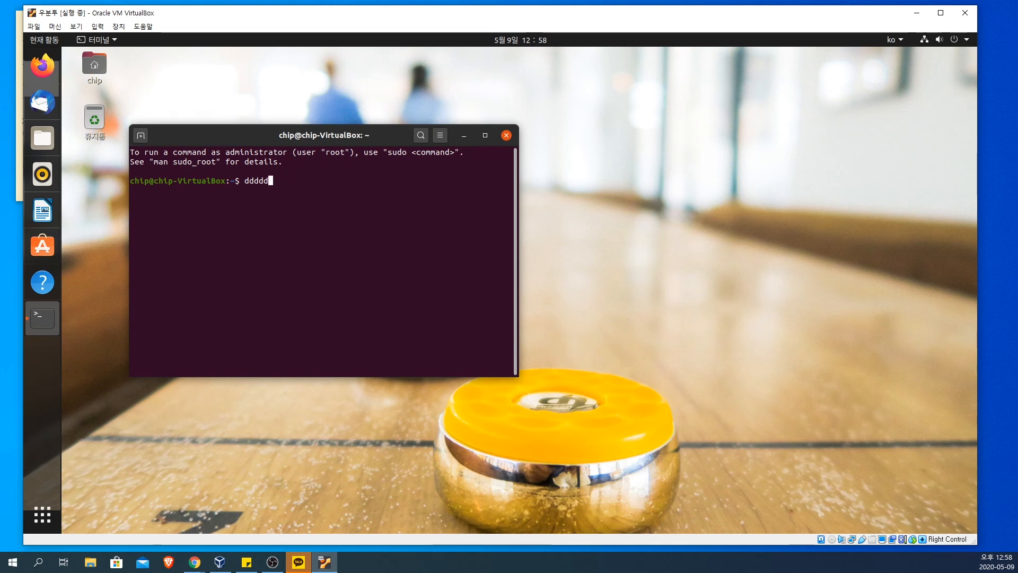
pyautogui.write('sdfjsdf')
pyautogui.press('BackSpace')
pyautogui.press('BackSpace')
pyautogui.press('BackSpace')
pyautogui.press('BackSpace')
pyautogui.press('BackSpace')
pyautogui.press('BackSpace')
pyautogui.press('BackSpace')
pyautogui.write('sfddf')
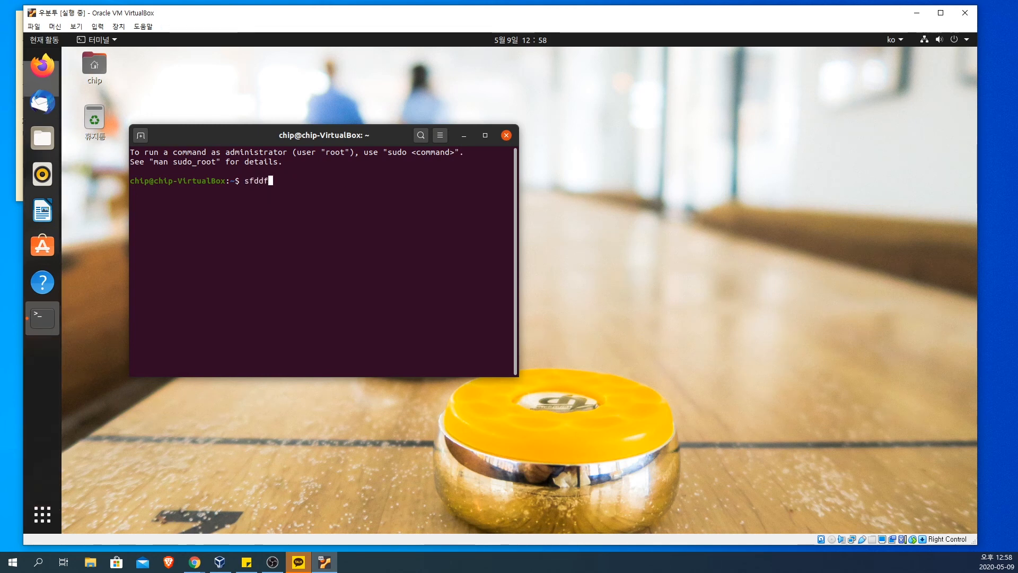
# Step: Display the Korean (101/104 key compatible) keyboard layout and test that ordinary keys such as 2, 4 and g register
pyautogui.click(893, 43)
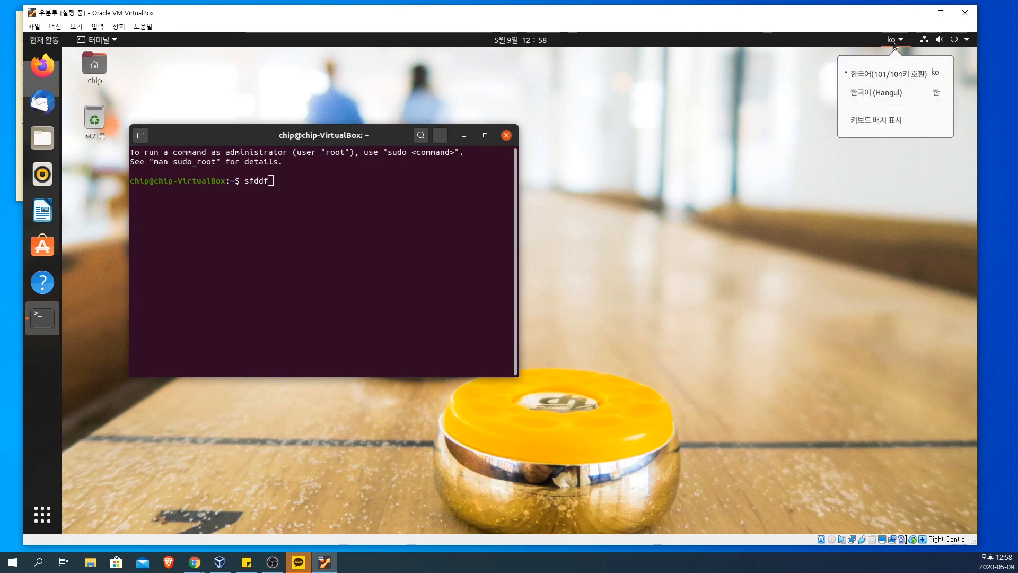
pyautogui.click(891, 116)
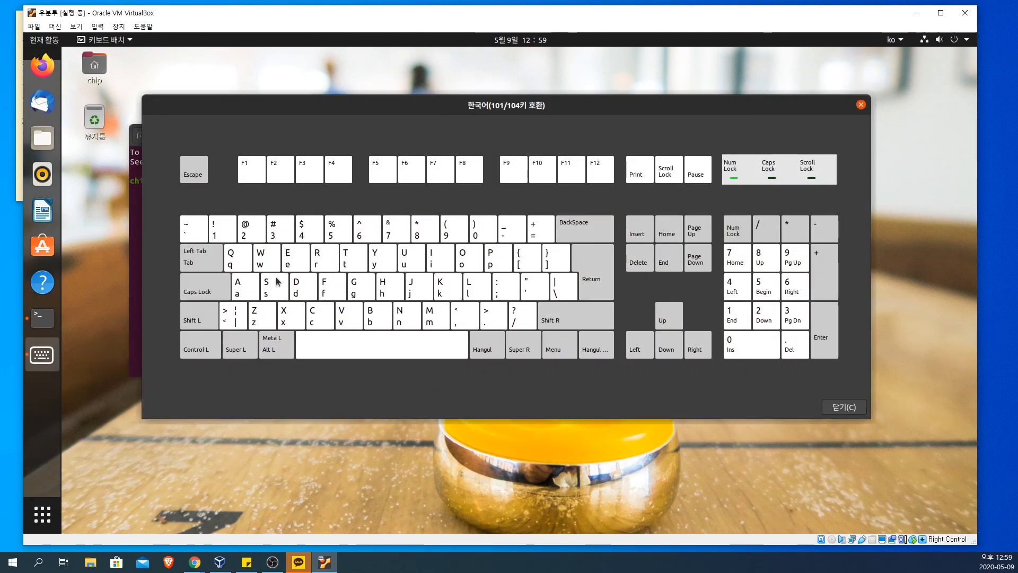
pyautogui.press('2')
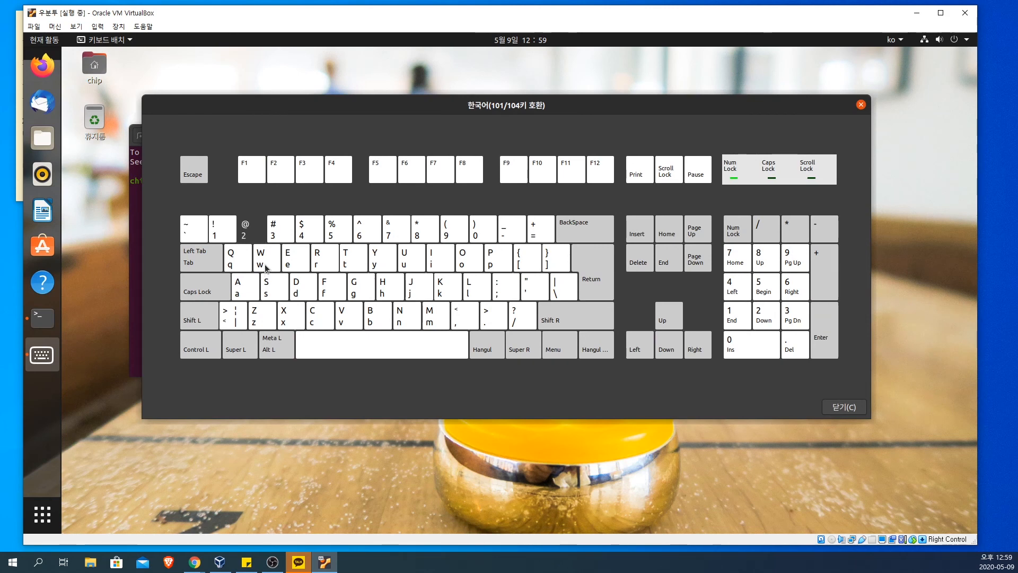
pyautogui.press('4')
pyautogui.press('g')
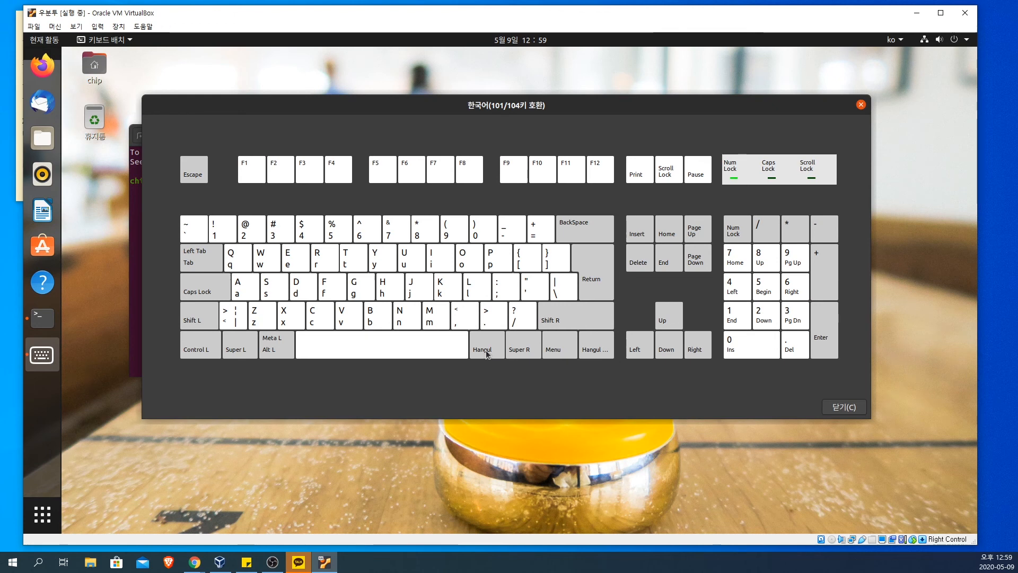
# Step: Test how the Hangul and right Super keys register on the keyboard layout display, moving the layout window aside
pyautogui.press('Hangul')
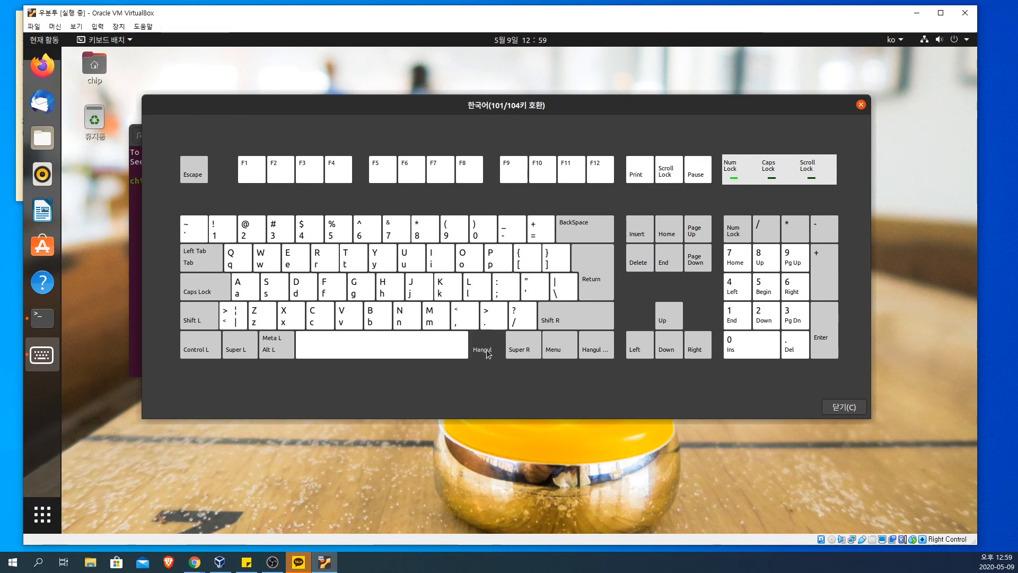
pyautogui.press('Hangul')
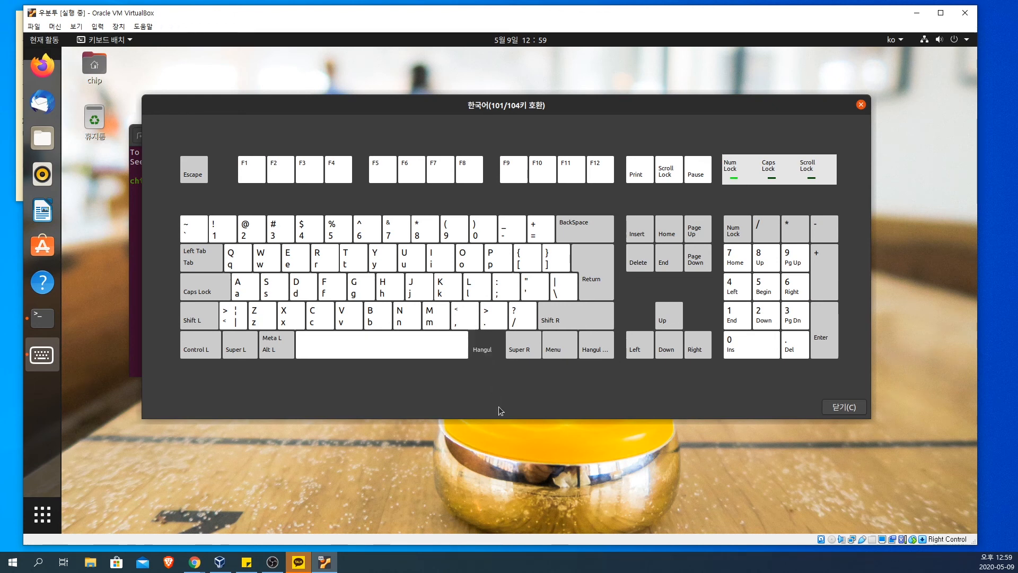
pyautogui.press('Hangul')
pyautogui.press('Hangul')
pyautogui.press('Hangul')
pyautogui.moveTo(531, 105); pyautogui.dragTo(610, 101)
pyautogui.press('Hangul')
pyautogui.press('Hangul')
pyautogui.press('Hangul')
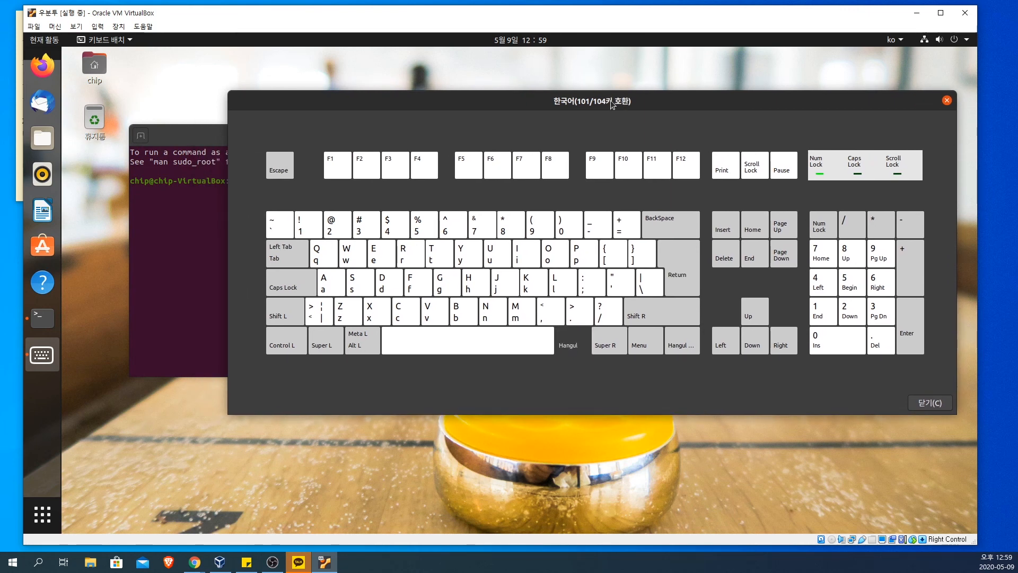
pyautogui.press('Hangul')
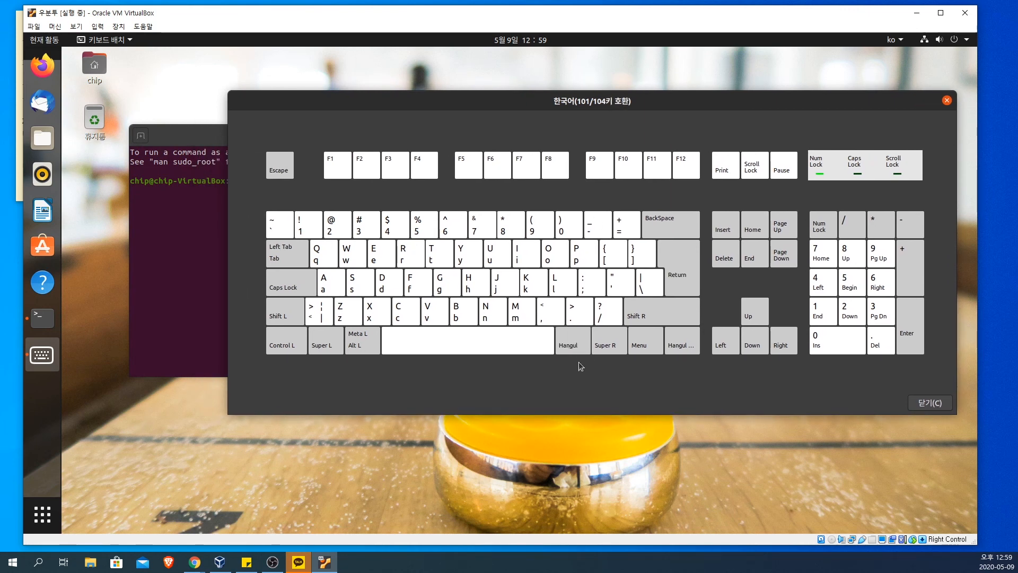
pyautogui.press('Hangul')
pyautogui.press('Hangul')
pyautogui.press('Super_R')
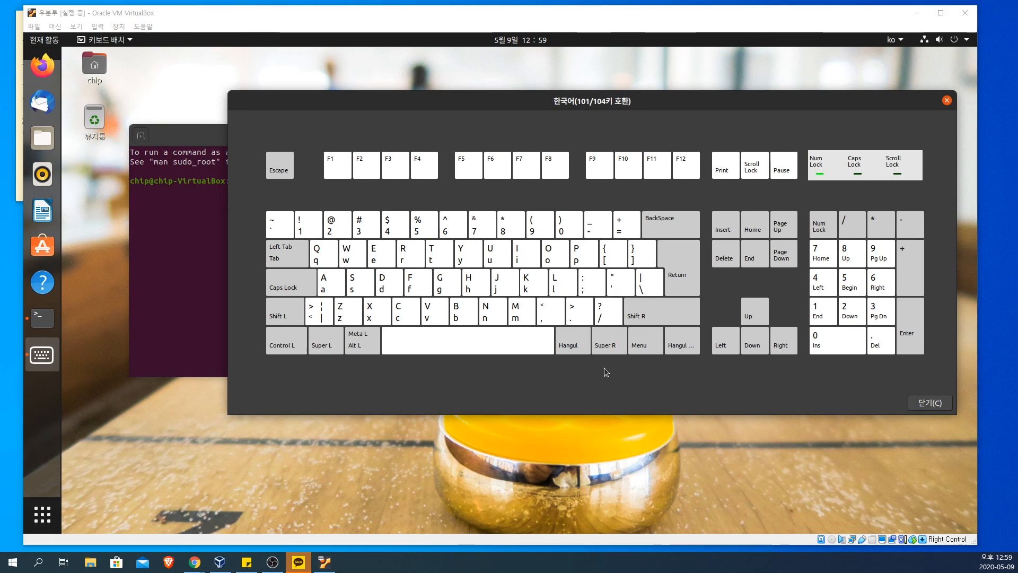
pyautogui.press('Hangul')
pyautogui.press('Hangul')
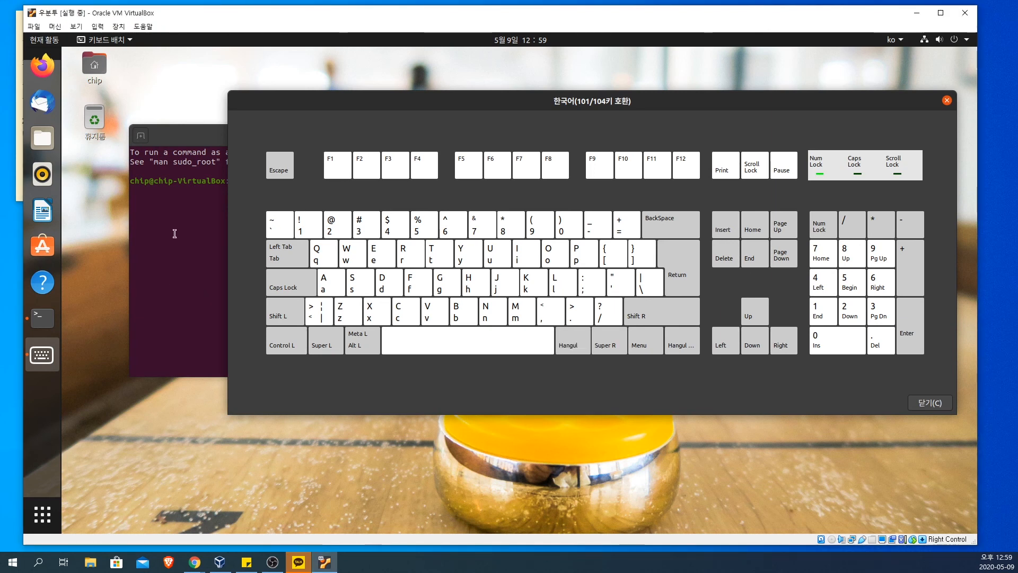
# Step: Return to the terminal and add more random letters at the prompt to check whether Hangul input works
pyautogui.click(175, 233)
pyautogui.write('sfddfvfgdfgfd')
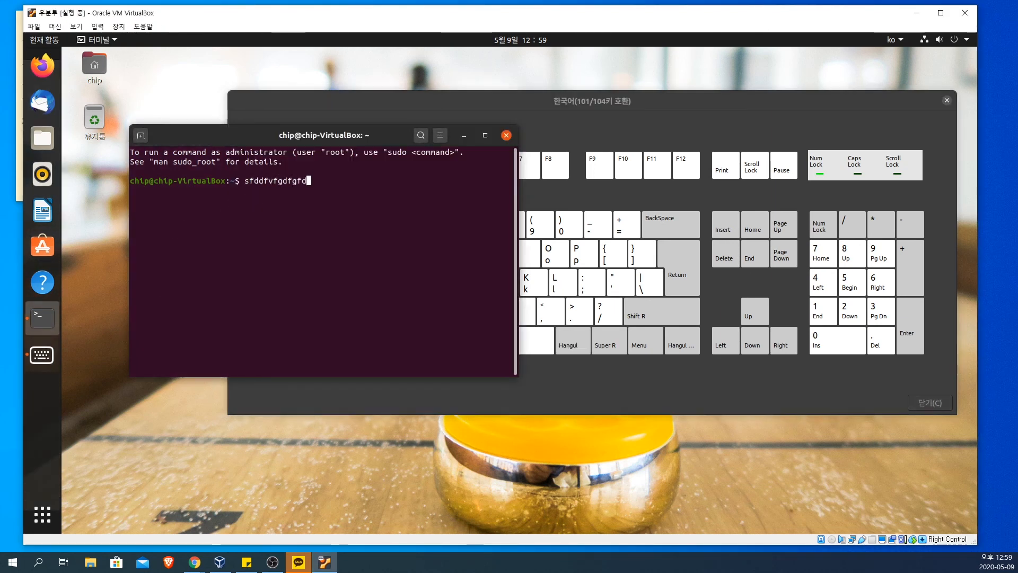
pyautogui.write('drfgedrgedrh')
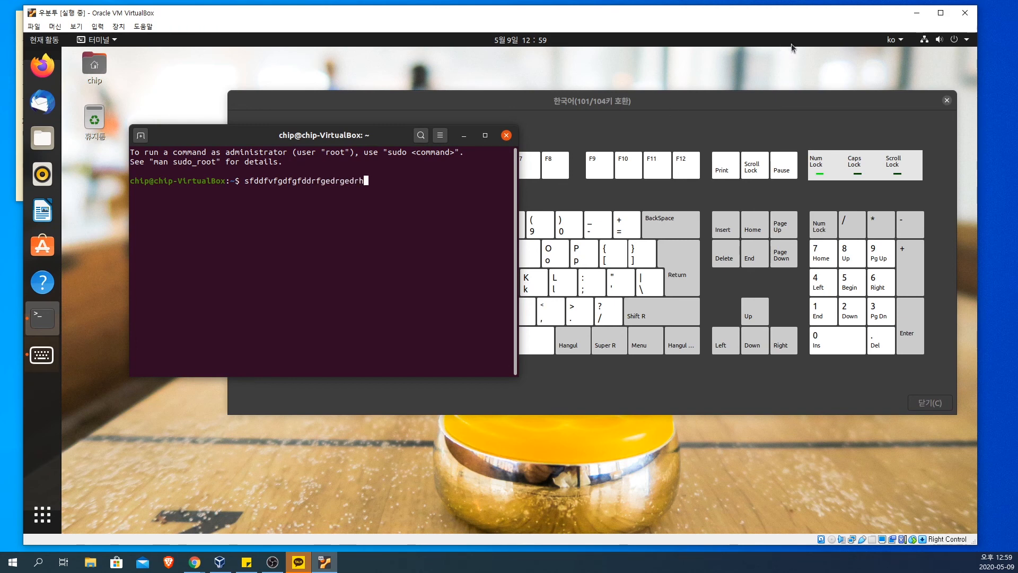
# Step: Switch the input source to Korean (Hangul) and add random letters at the terminal prompt to test it
pyautogui.click(903, 42)
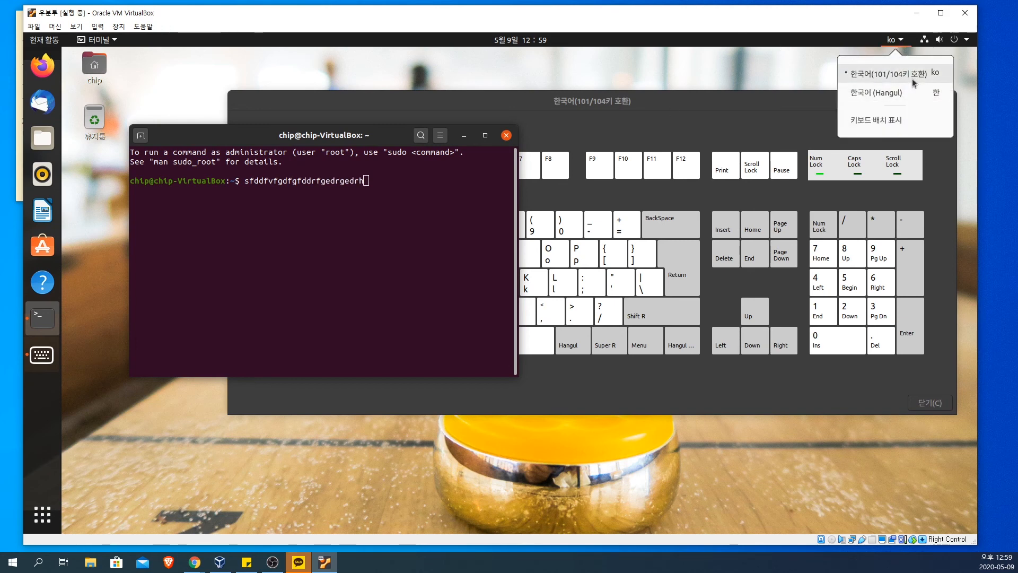
pyautogui.click(909, 99)
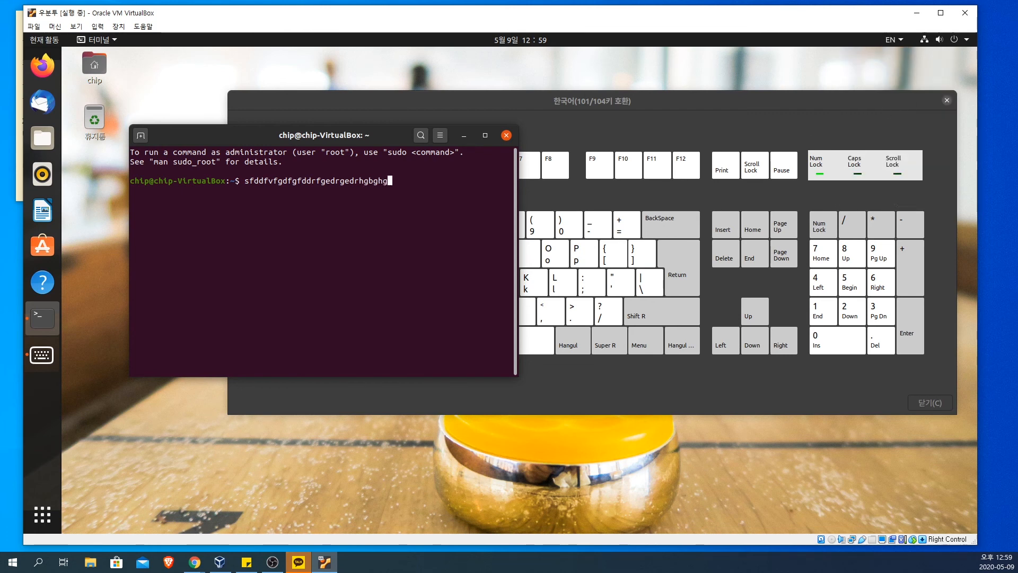
pyautogui.write('gbghgtyhrtyh')
# Step: Check the Korean (Hangul) input source options, turn on Hangul mode and enter Korean consonants at the terminal prompt
pyautogui.click(893, 38)
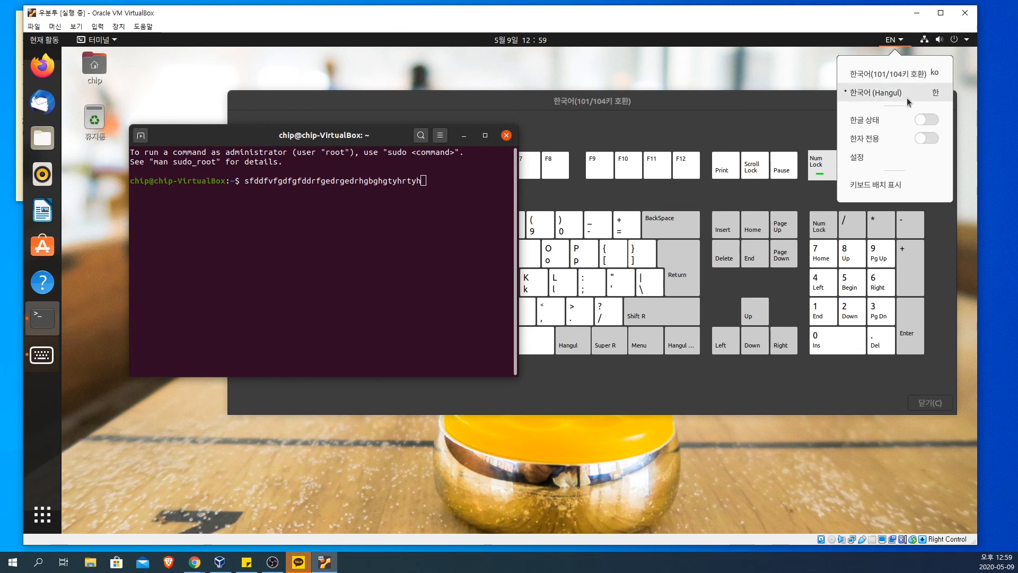
pyautogui.click(908, 102)
pyautogui.click(893, 39)
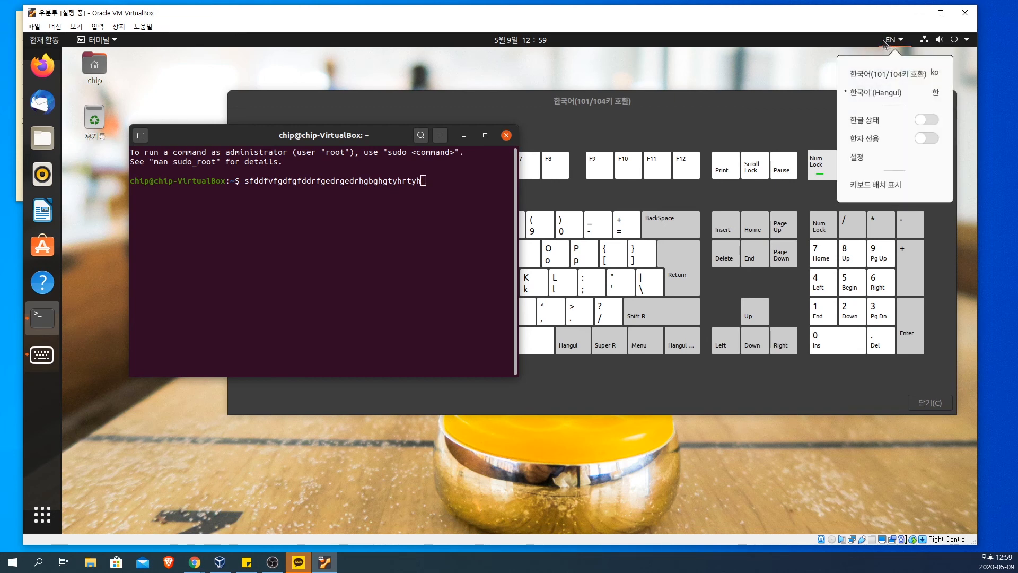
pyautogui.click(855, 40)
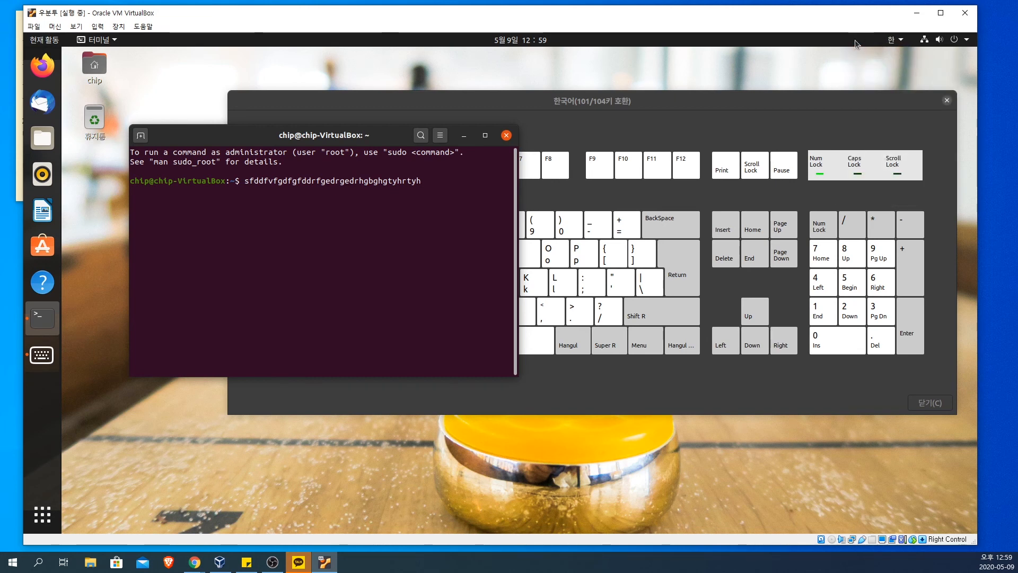
pyautogui.press('Hangul')
pyautogui.write('ㄹㅎ')
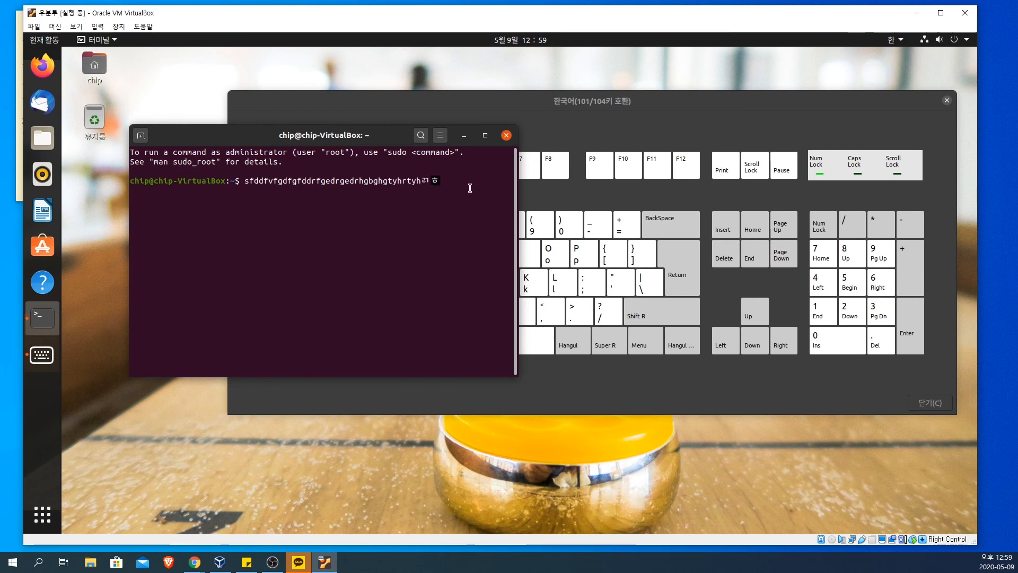
pyautogui.write('ㄶㄹㅎㄹ')
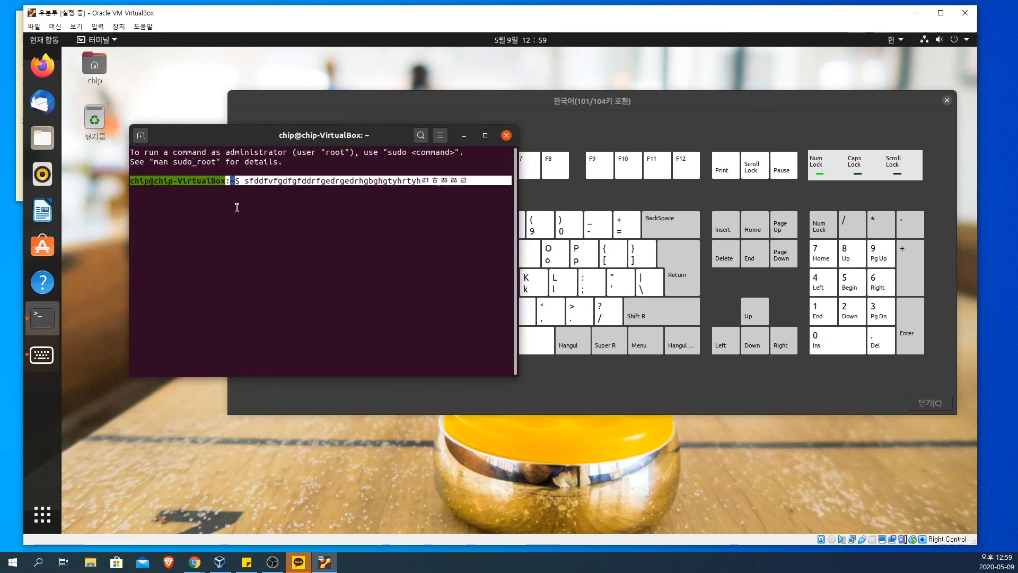
pyautogui.write('ㄹㅇㅎㄴ')
# Step: Submit the mixed test text at the prompt, followed by the Korean test text ㅇ런어래얼
pyautogui.moveTo(422, 181); pyautogui.dragTo(266, 185)
pyautogui.tripleClick(267, 185)
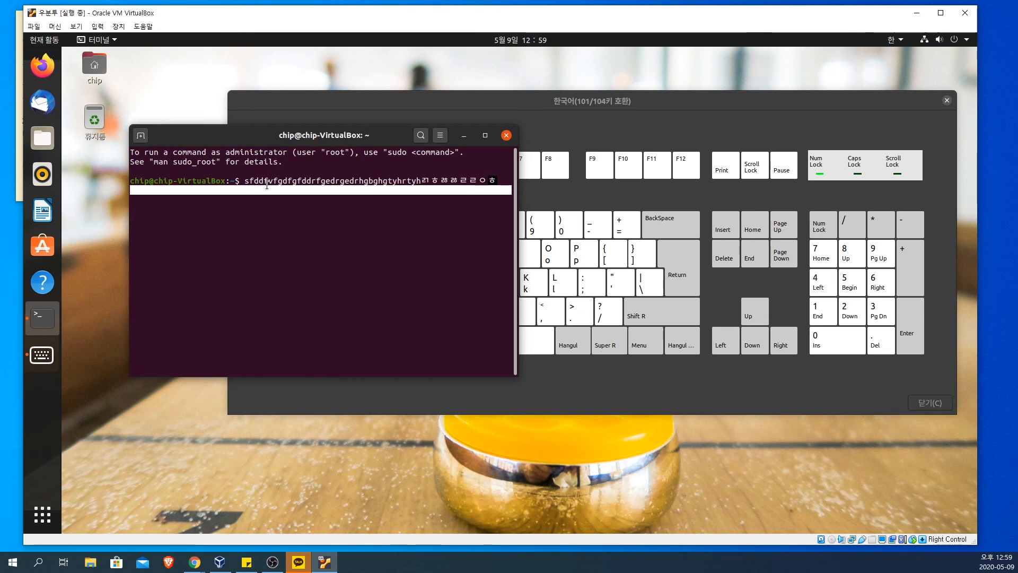
pyautogui.write('ㅇㅎ')
pyautogui.press('Return')
pyautogui.write('ㅇ런어래얼')
pyautogui.press('Return')
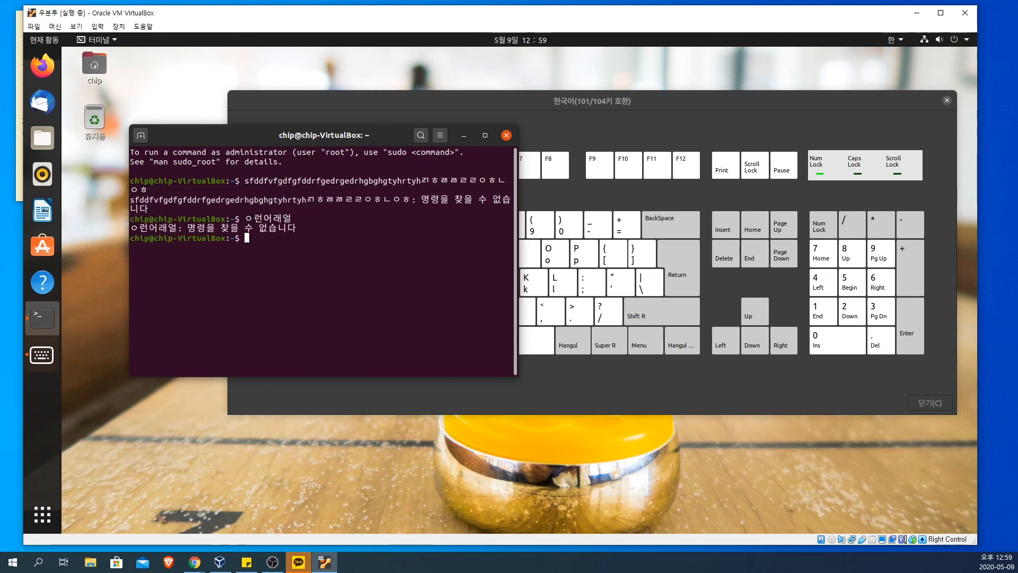
# Step: Enter 안 at the prompt as a last test and close the terminal and keyboard layout windows
pyautogui.write('안')
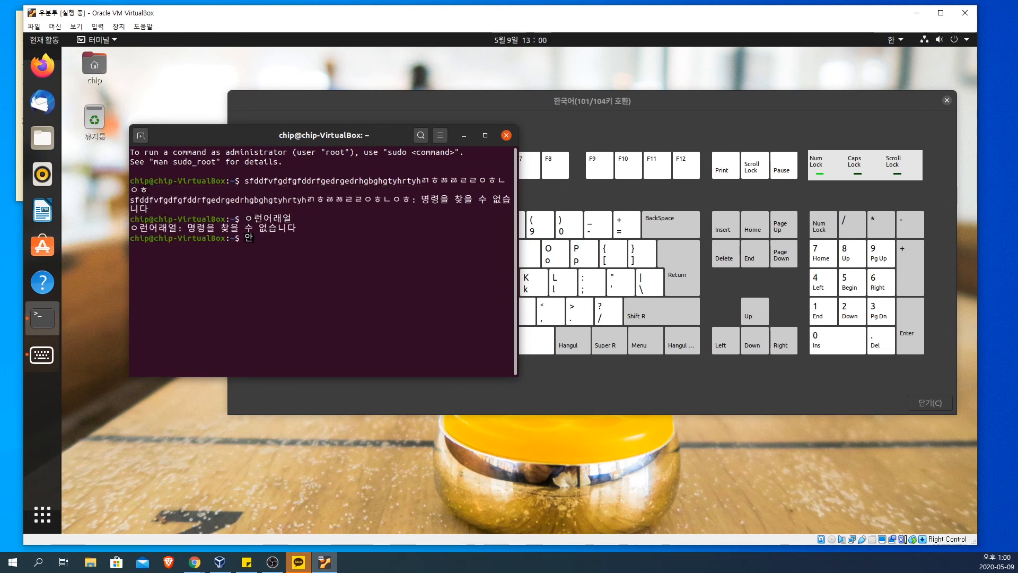
pyautogui.click(508, 136)
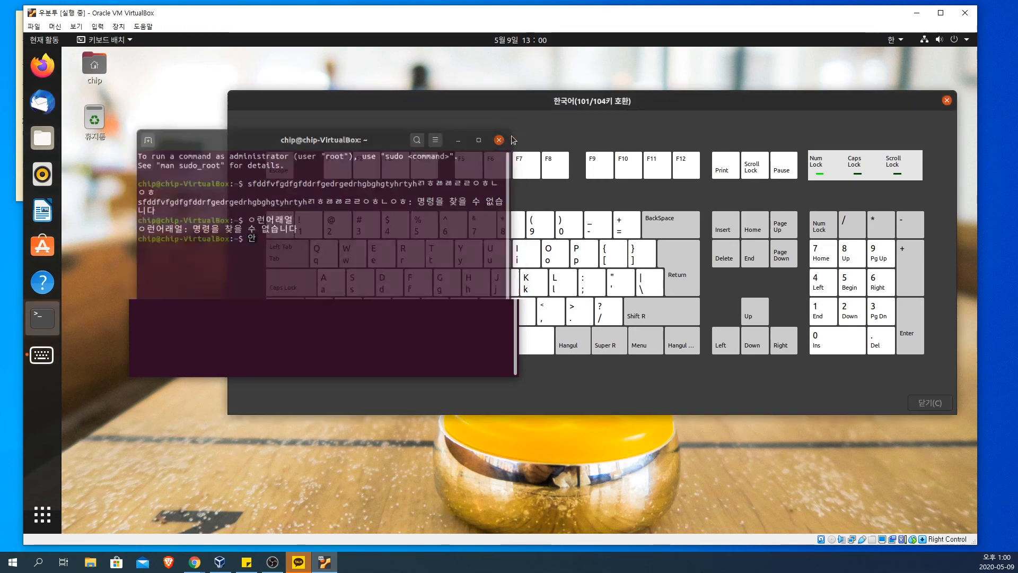
pyautogui.click(947, 100)
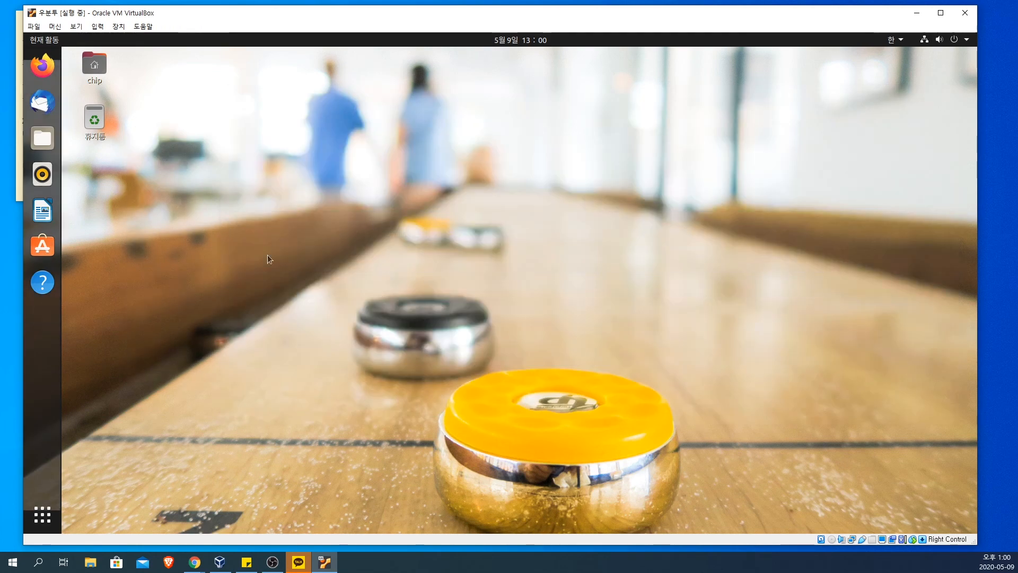
# Step: Open Firefox and enter 우리나라 대한민국 in the address bar to test Hangul input
pyautogui.click(43, 66)
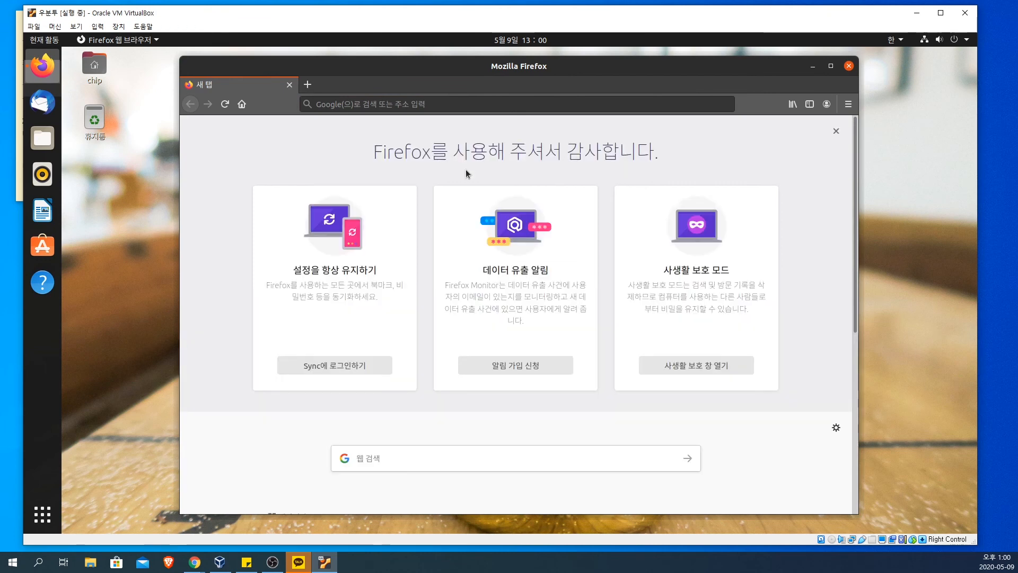
pyautogui.click(426, 102)
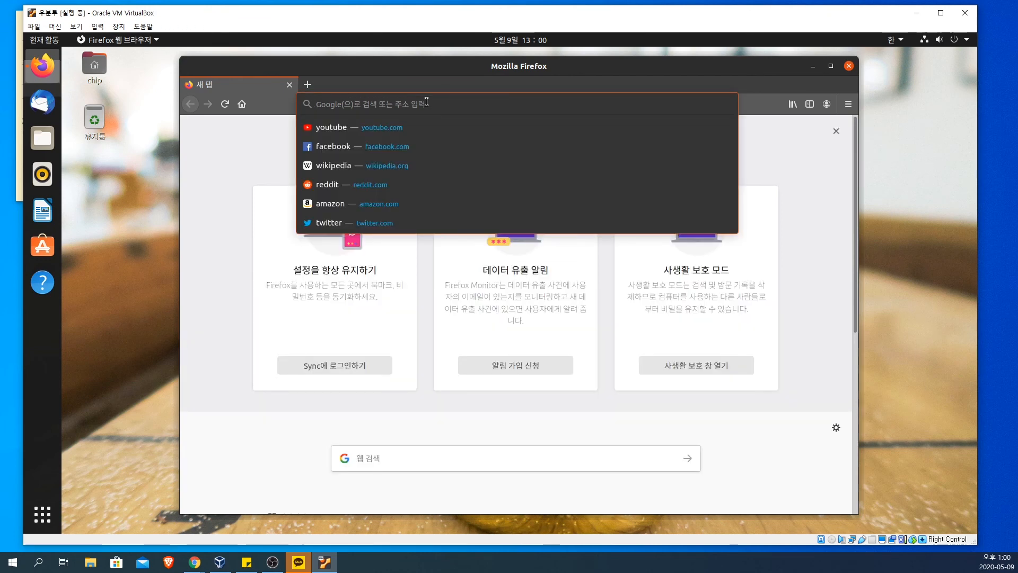
pyautogui.write('우')
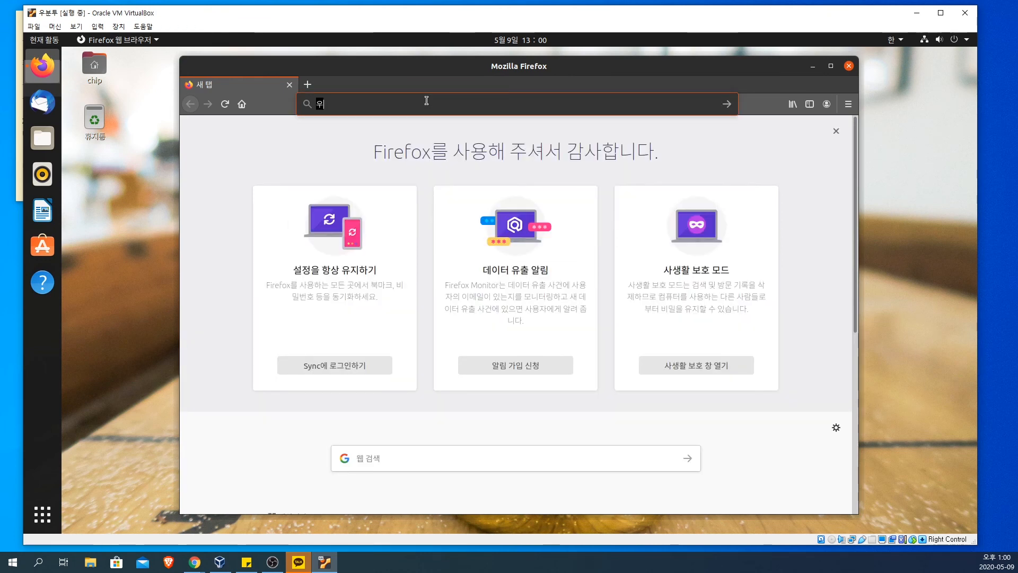
pyautogui.write('리나라 ㄷ대한민국')
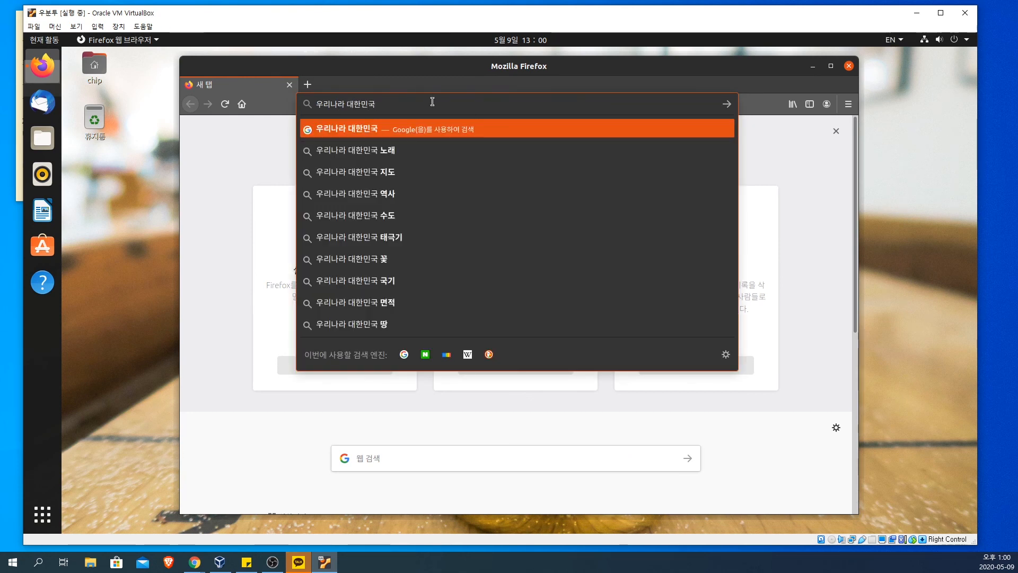
# Step: Check the Korean (Hangul) input source options while in English mode
pyautogui.click(939, 39)
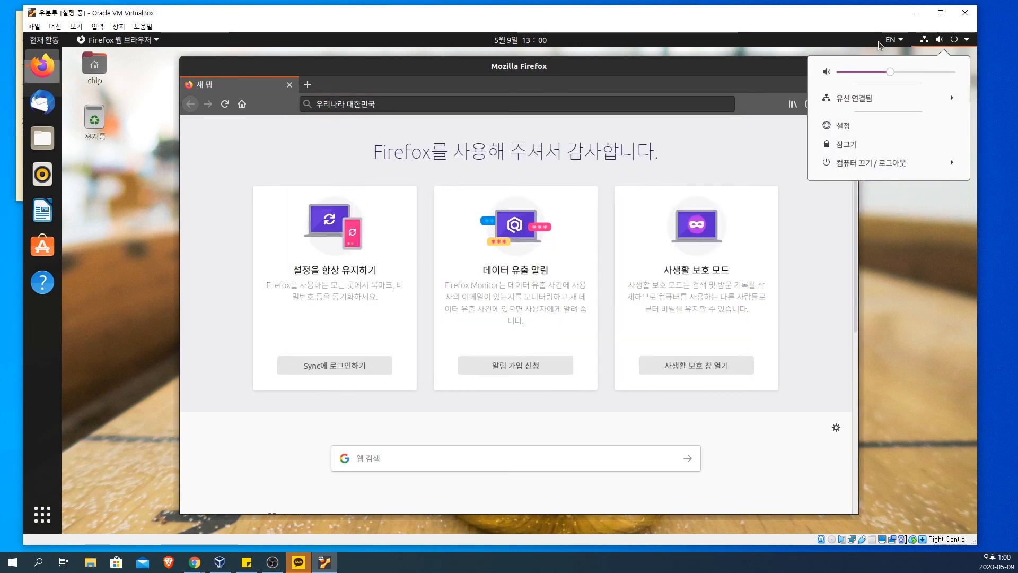
pyautogui.click(893, 40)
pyautogui.click(893, 40)
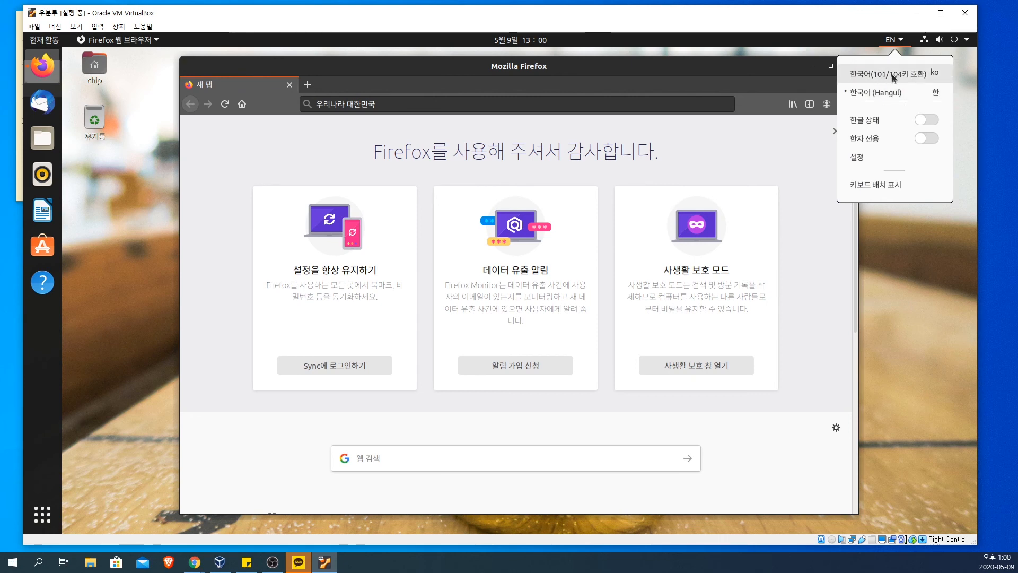
# Step: Test switching between English and Hangul by adding random mixed characters to the address bar text, and close Firefox
pyautogui.click(441, 103)
pyautogui.write('fgxfdgfdg')
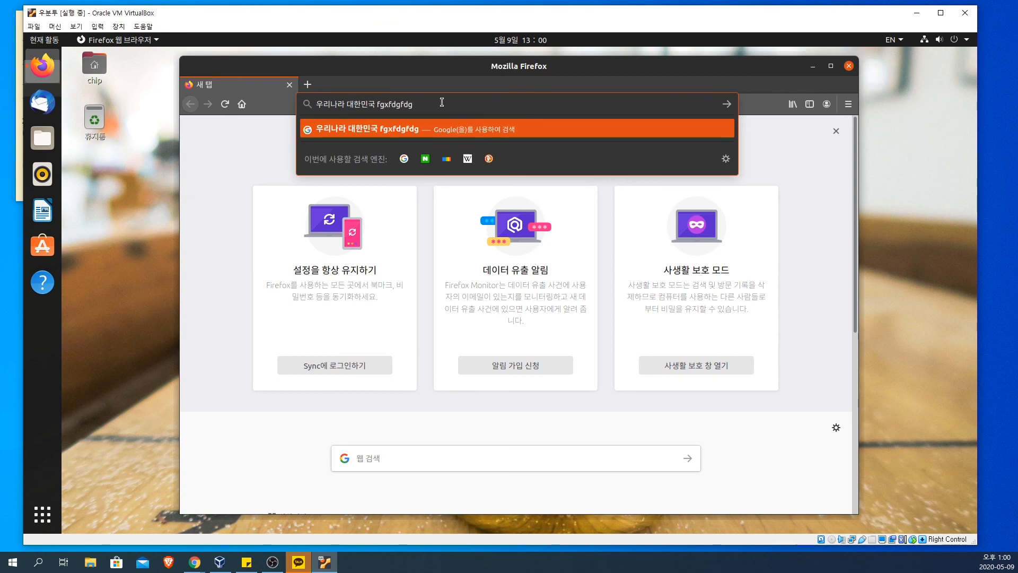
pyautogui.write('fgfdgdfㄹㅇㅎㅇㄱㅀㄱㅀgr')
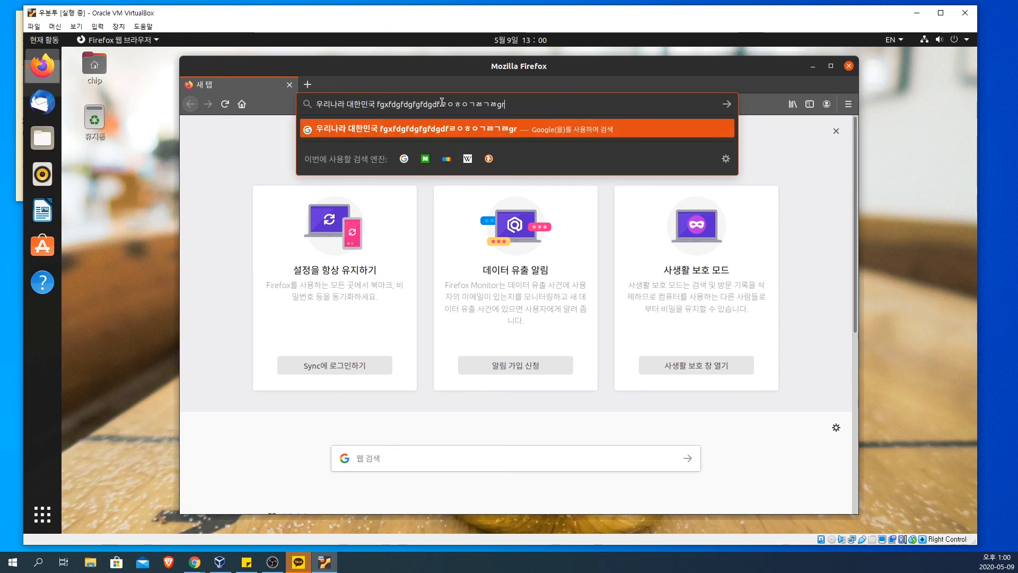
pyautogui.write('fgrdfgdrfgㅇㄱㅎㄱㅇㅀdrgㄱgrfgd')
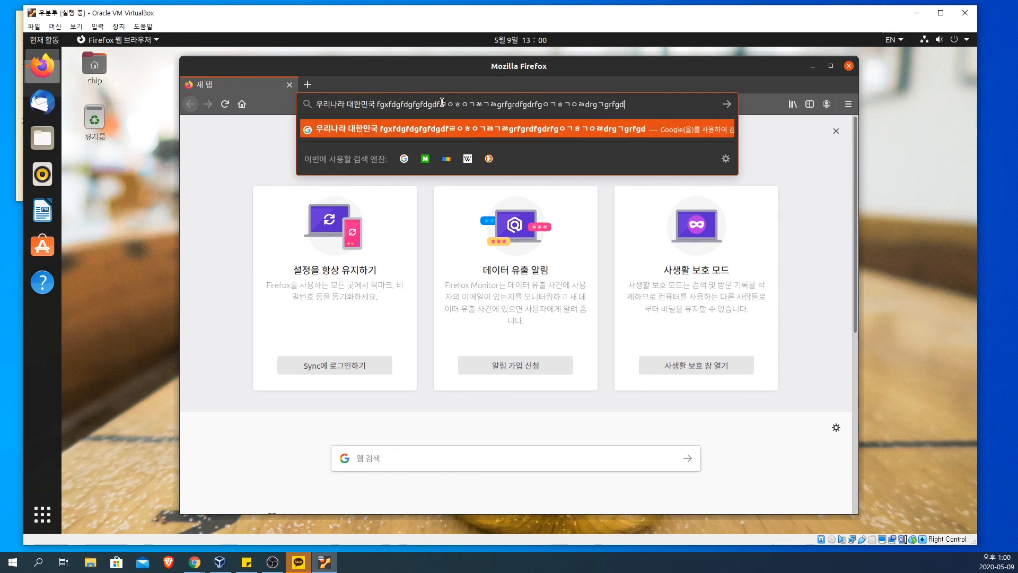
pyautogui.write('rgrㅎgrgdrg')
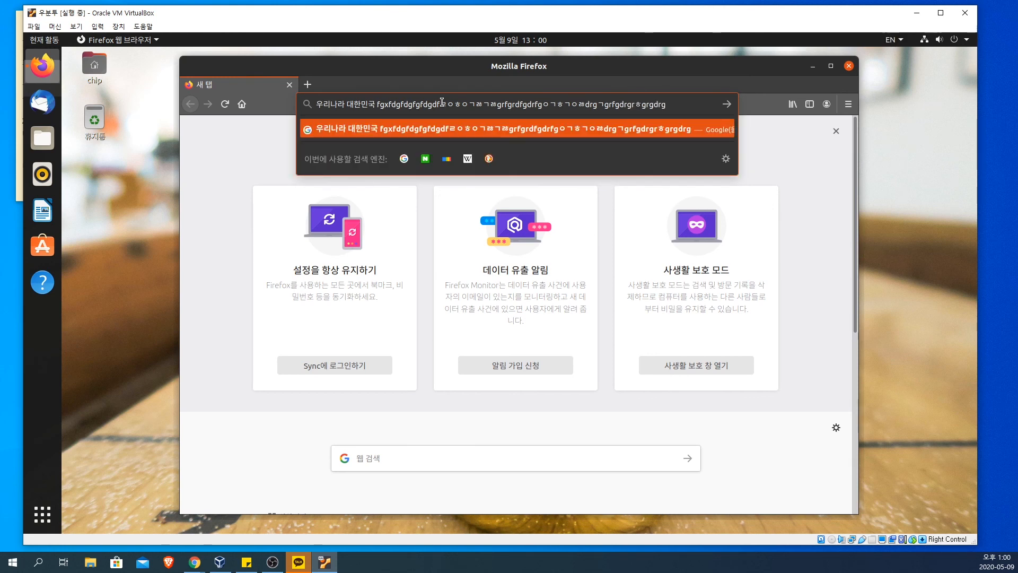
pyautogui.click(851, 67)
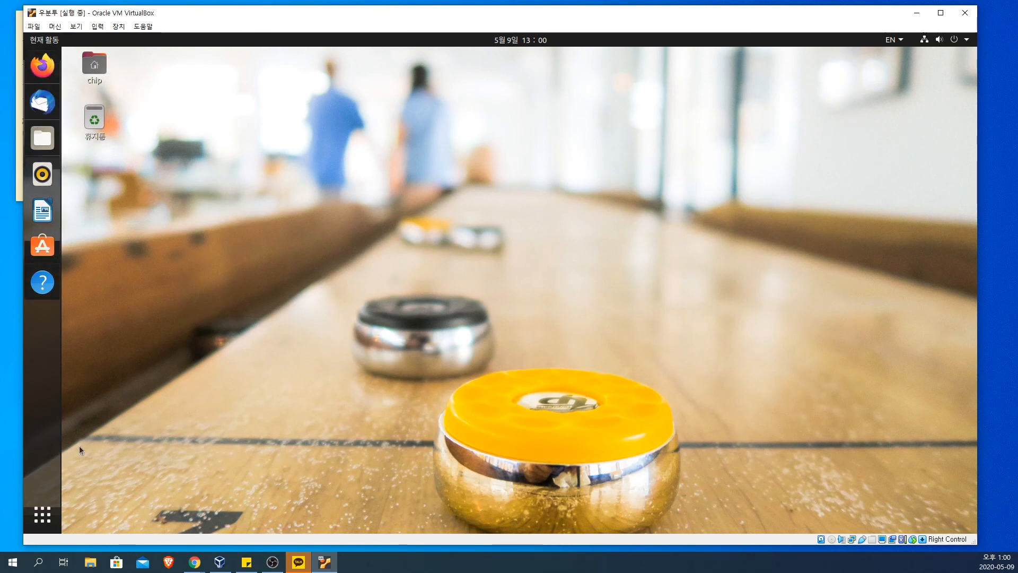
# Step: Display all installed applications and browse back and forth through their pages
pyautogui.click(45, 514)
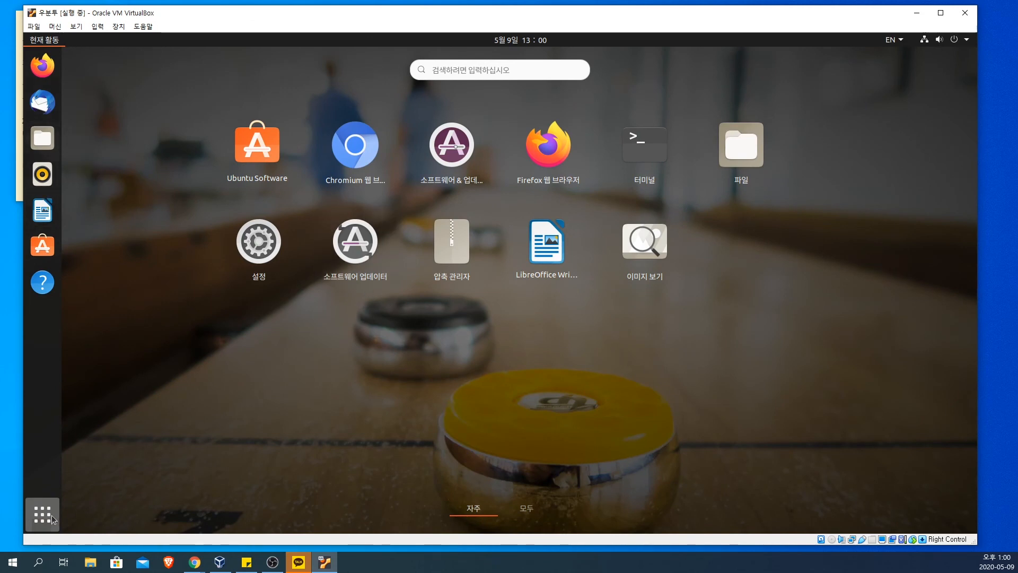
pyautogui.click(527, 508)
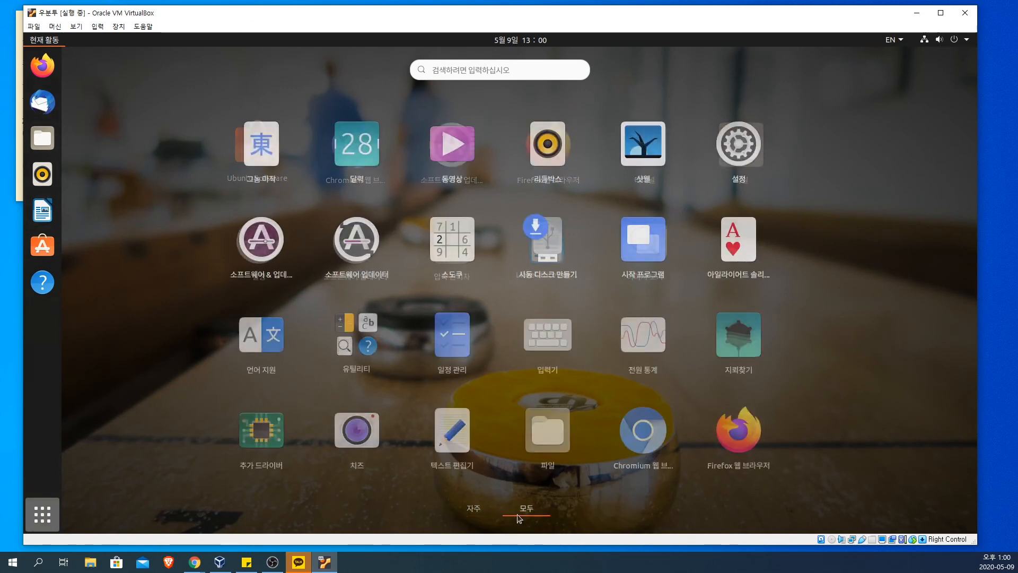
pyautogui.scroll(-1, 489, 379)
pyautogui.scroll(1, 489, 379)
pyautogui.scroll(-1, 489, 379)
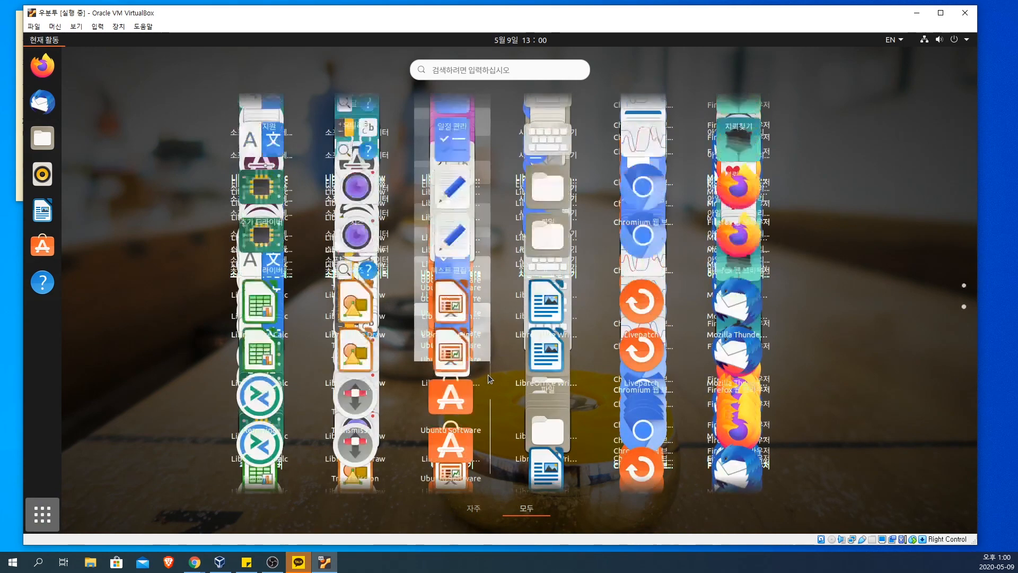
pyautogui.scroll(1, 489, 380)
pyautogui.scroll(-1, 489, 379)
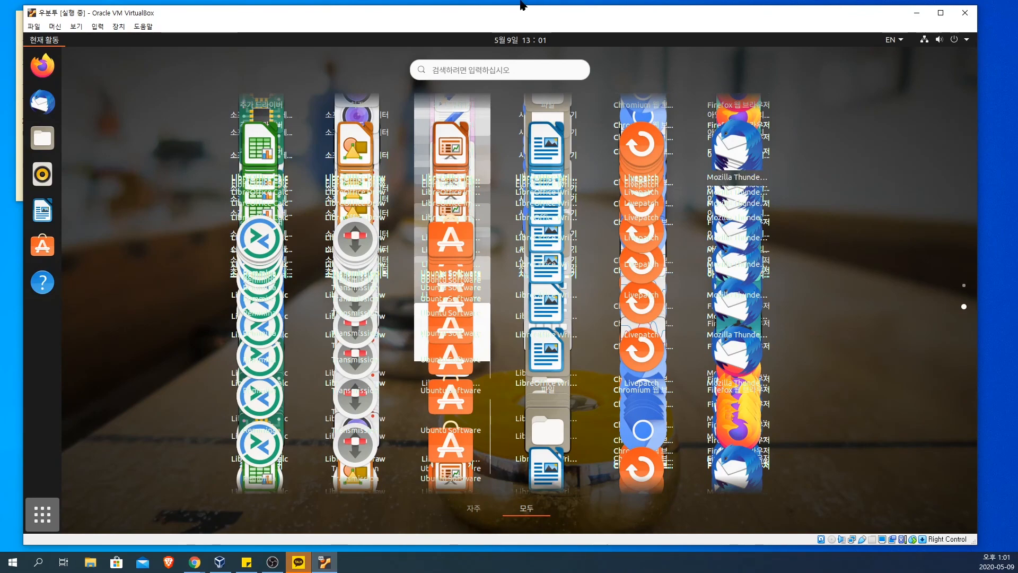
# Step: Reposition the virtual machine window slightly and flip repeatedly between the two application pages to examine how the icons are drawn
pyautogui.moveTo(511, 22); pyautogui.dragTo(536, 25)
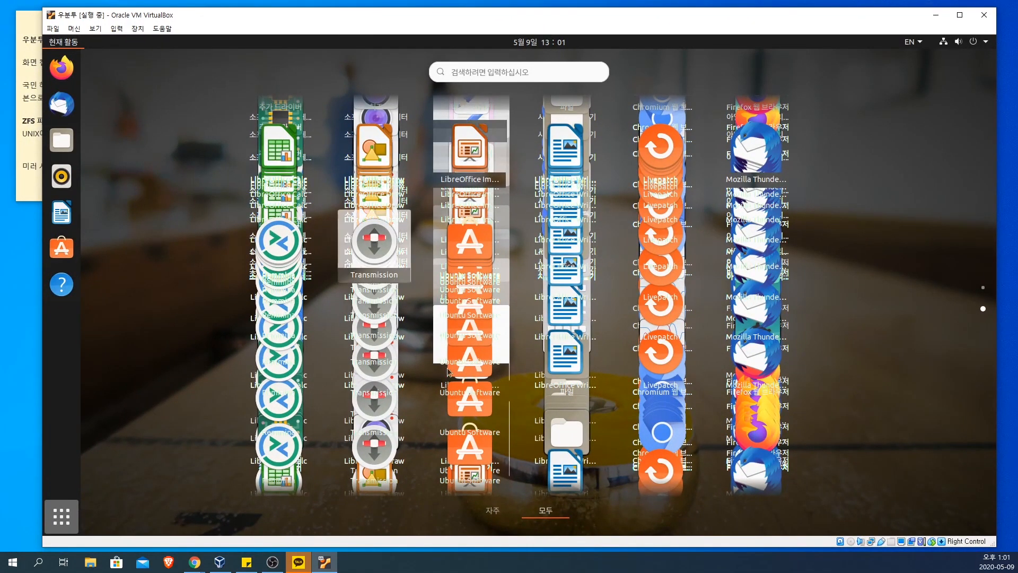
pyautogui.scroll(1, 466, 378)
pyautogui.scroll(-1, 466, 378)
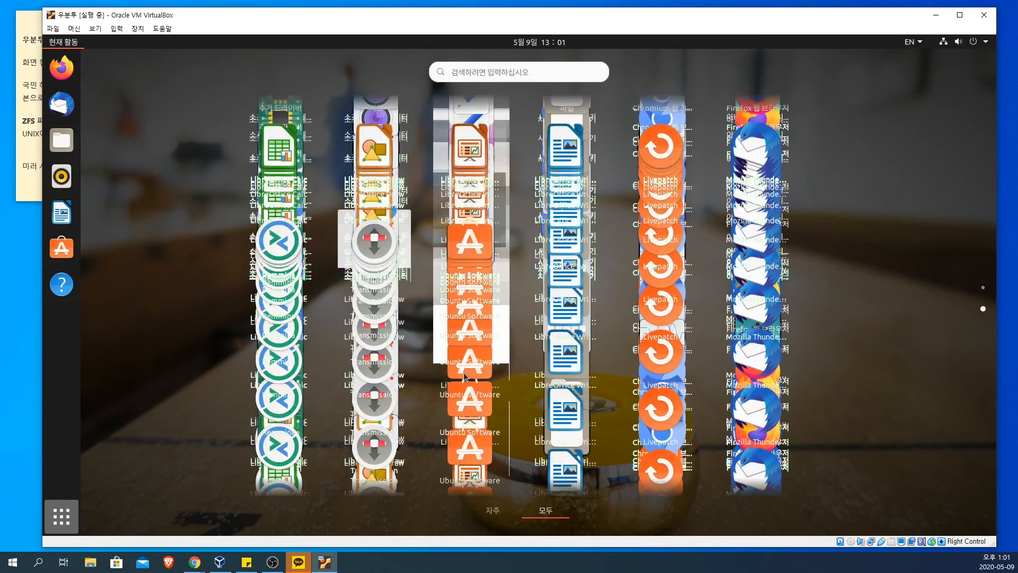
pyautogui.scroll(1, 465, 378)
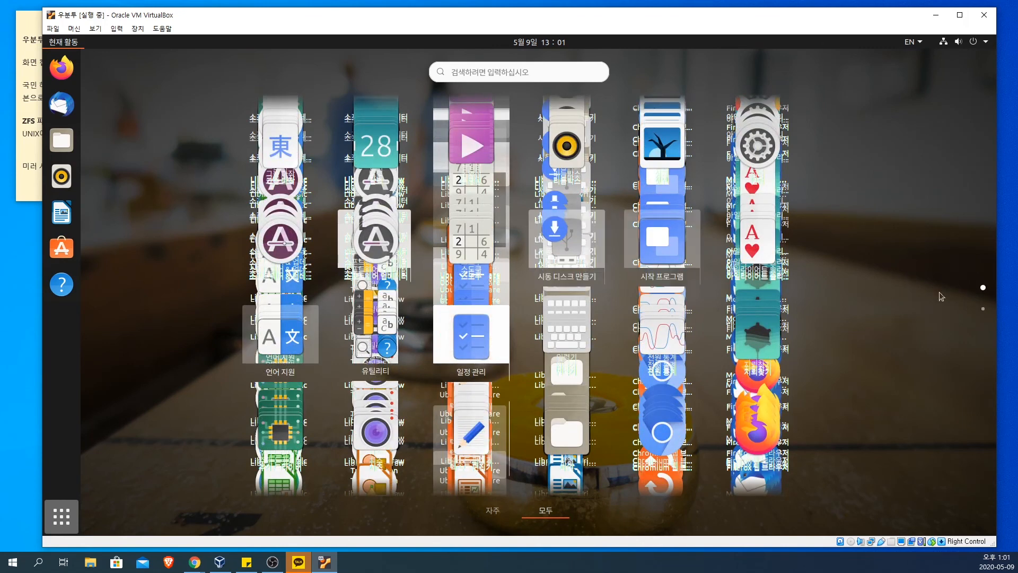
pyautogui.click(983, 310)
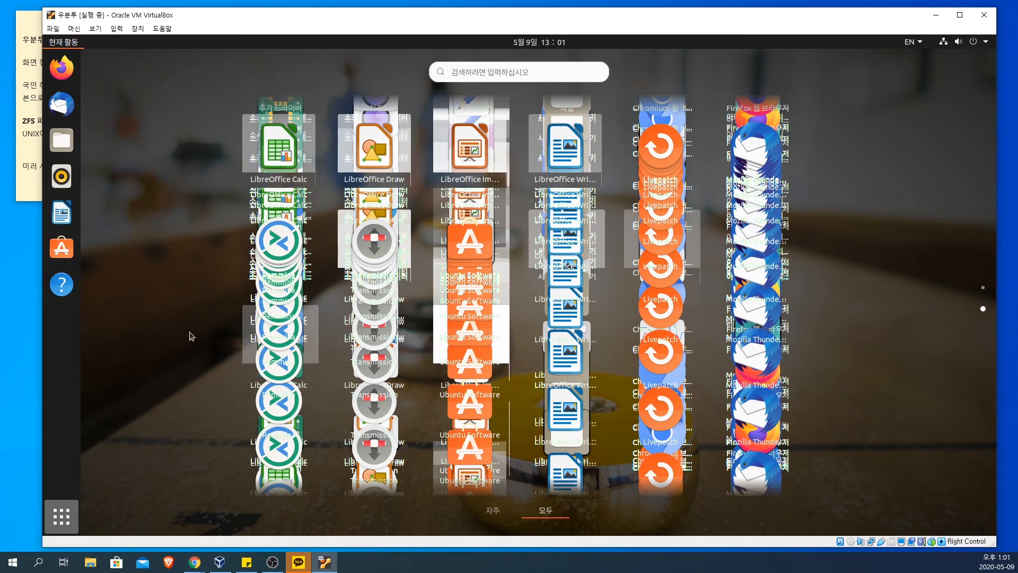
pyautogui.scroll(1, 191, 336)
pyautogui.scroll(-1, 191, 336)
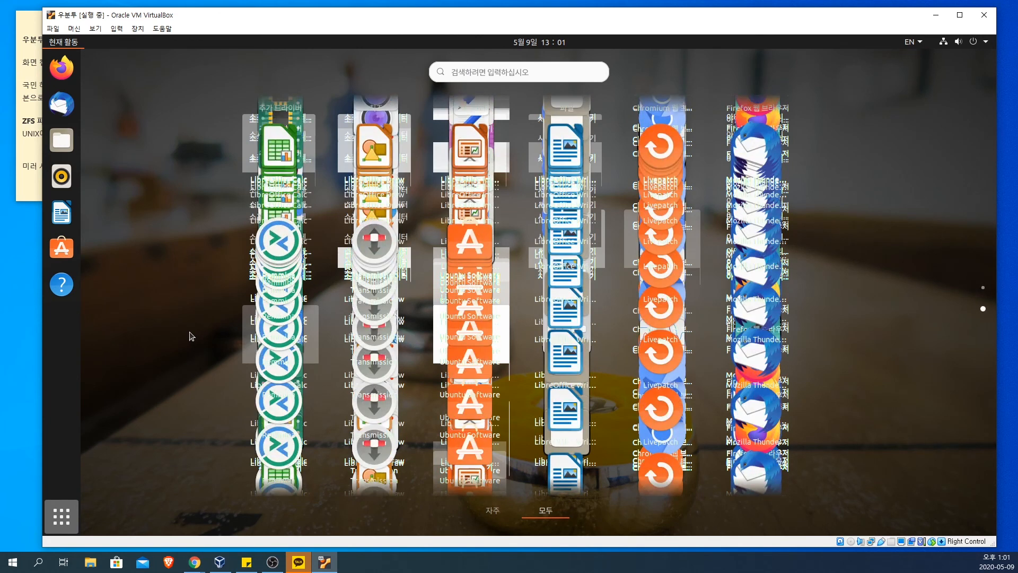
pyautogui.scroll(1, 191, 337)
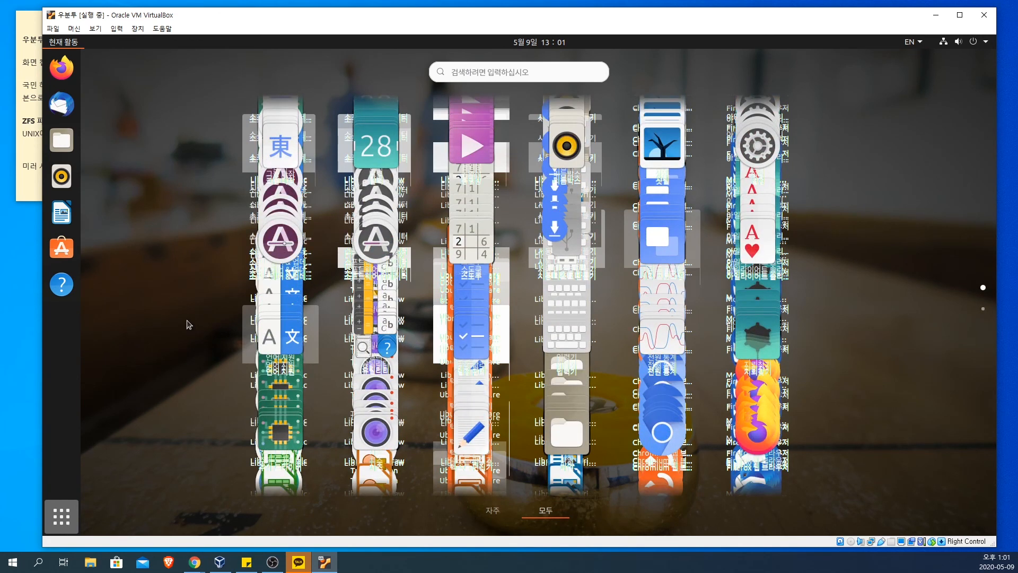
# Step: Check the input source options and close the applications overview
pyautogui.click(910, 48)
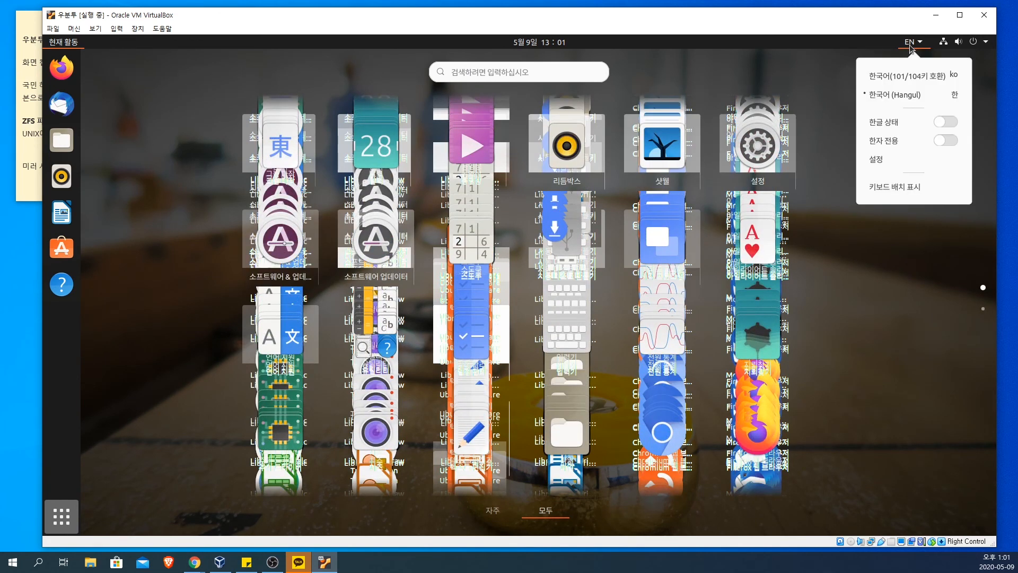
pyautogui.click(807, 80)
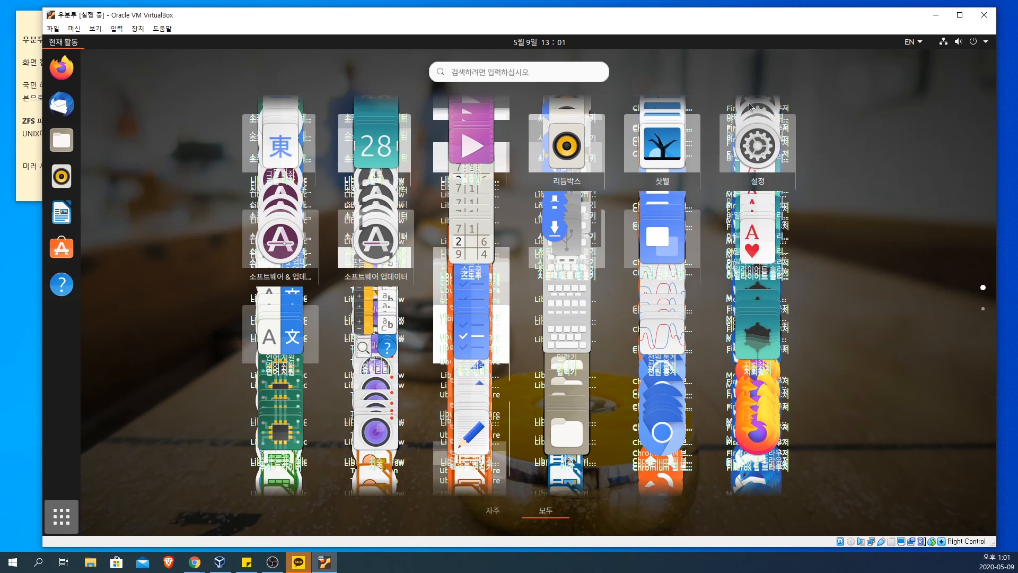
pyautogui.click(72, 514)
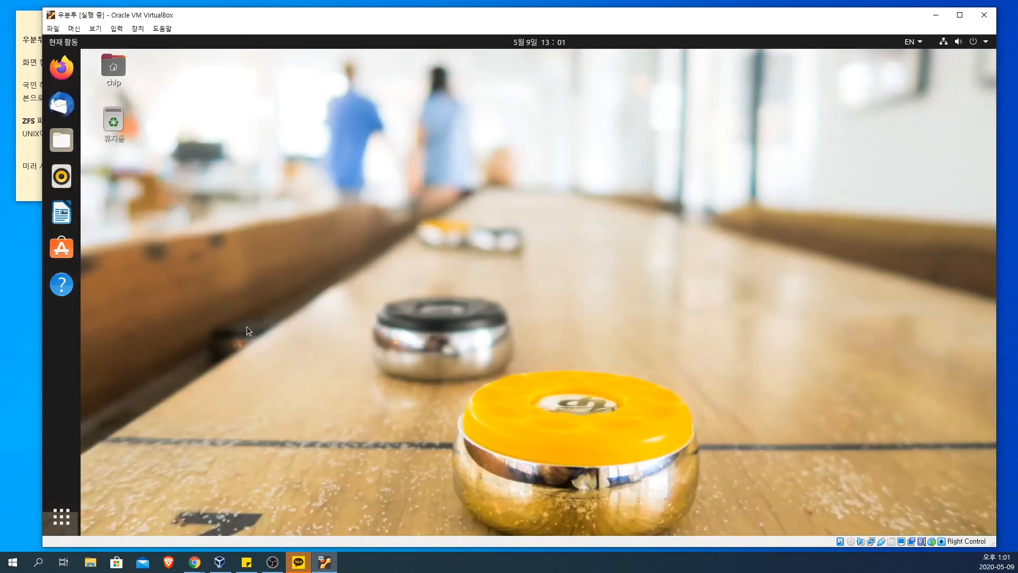
# Step: Open a terminal and run sudo apt-get install git, entering the account password and accepting the installation
pyautogui.hotkey('ctrl', 'alt', 't')
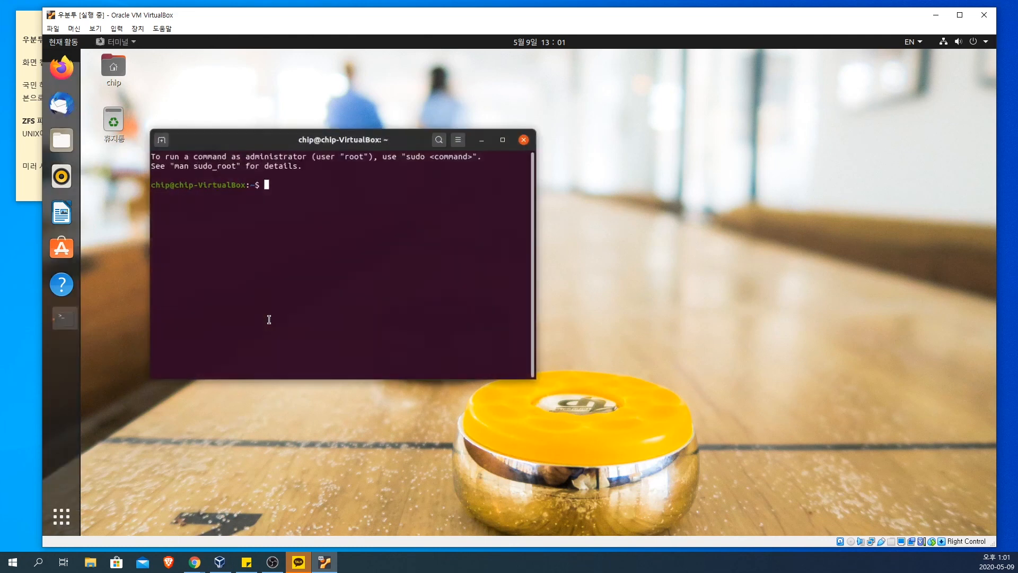
pyautogui.write('apt-g')
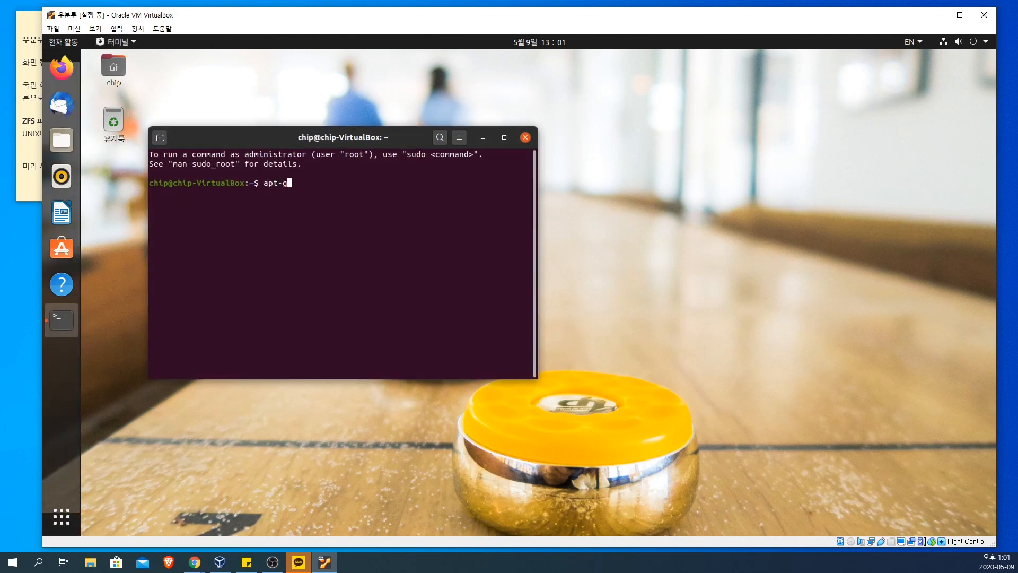
pyautogui.write('et install')
pyautogui.press('Home')
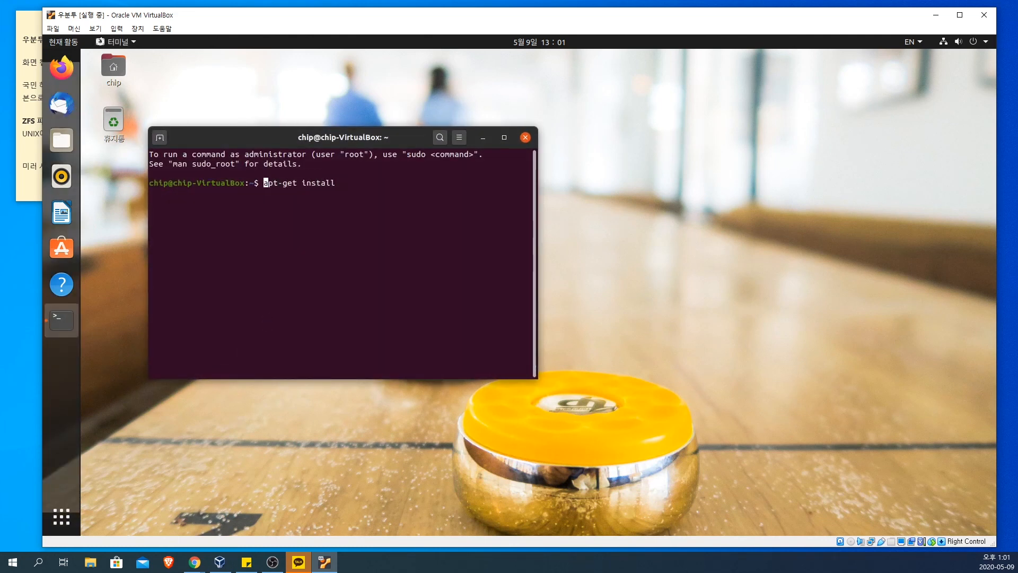
pyautogui.write('sudo')
pyautogui.press('End')
pyautogui.write('git')
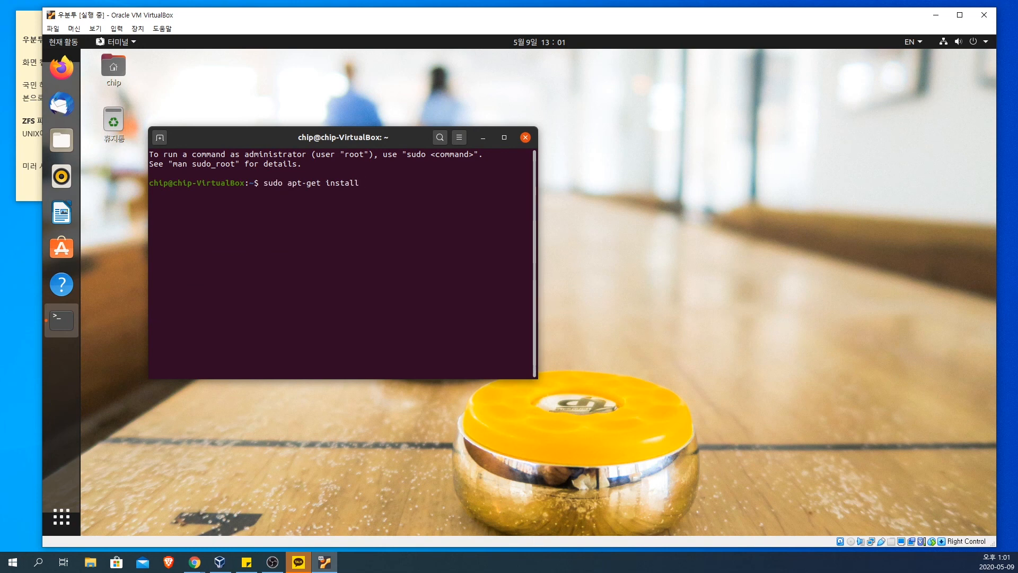
pyautogui.press('Return')
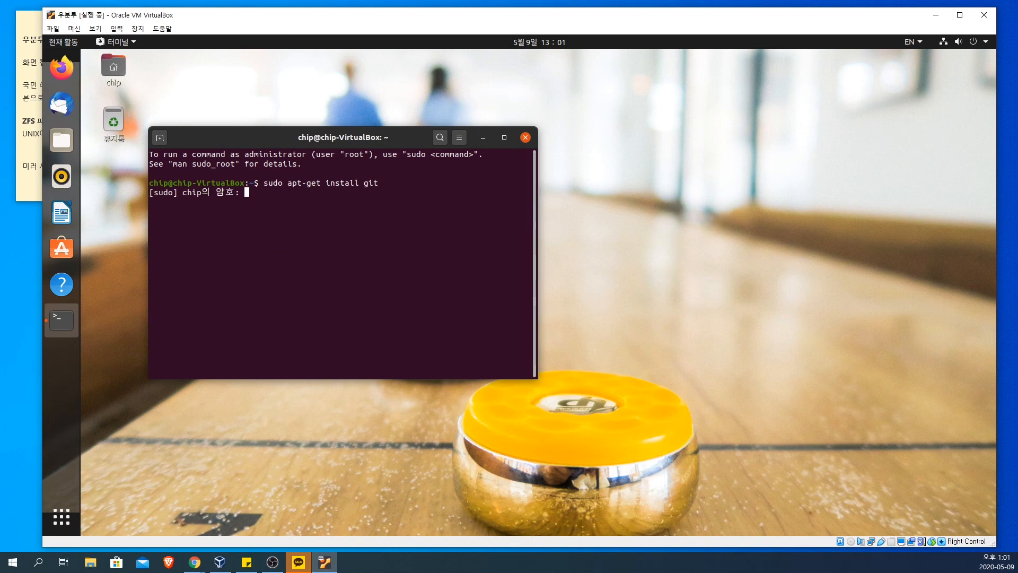
pyautogui.press('Return')
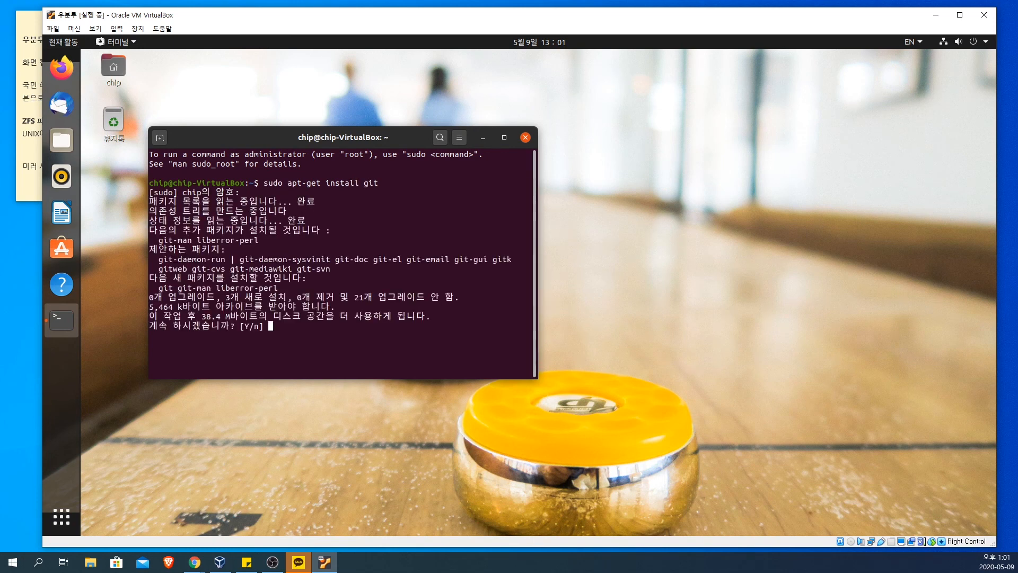
pyautogui.press('Return')
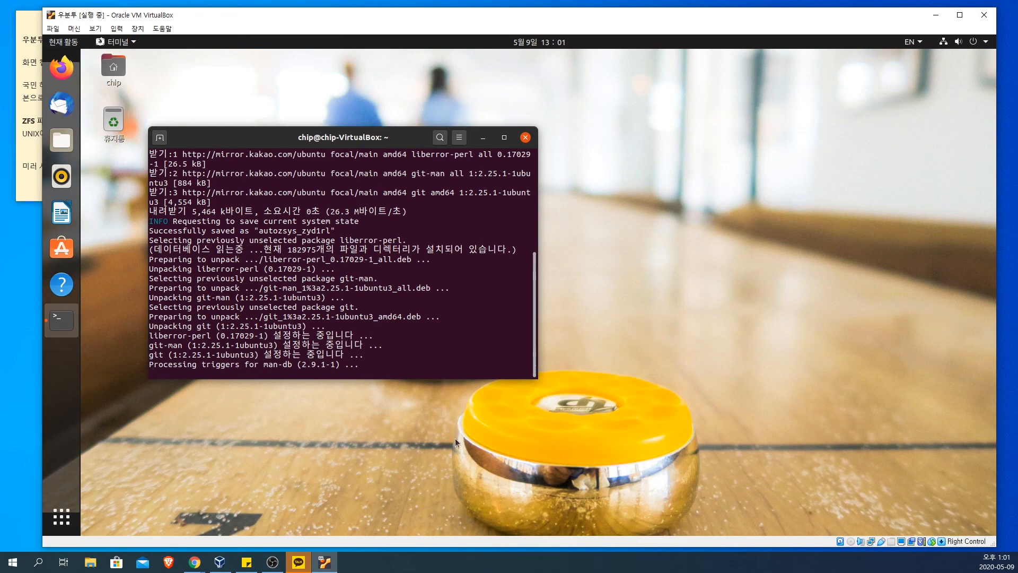
# Step: Enlarge the terminal window in width and height, and look over the output of the git installation
pyautogui.moveTo(537, 376); pyautogui.dragTo(805, 493)
pyautogui.scroll(2, 612, 348)
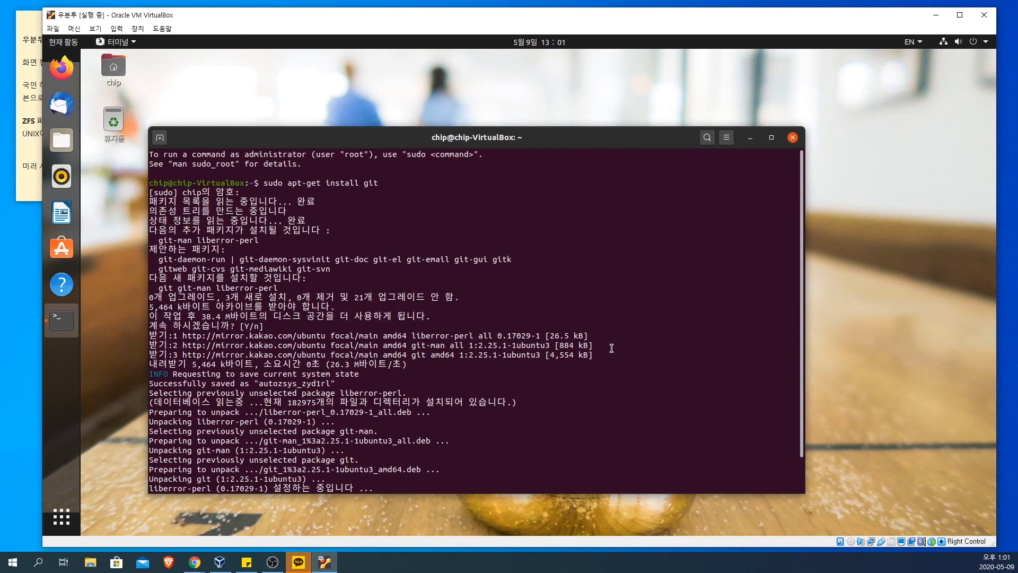
pyautogui.scroll(-2, 611, 348)
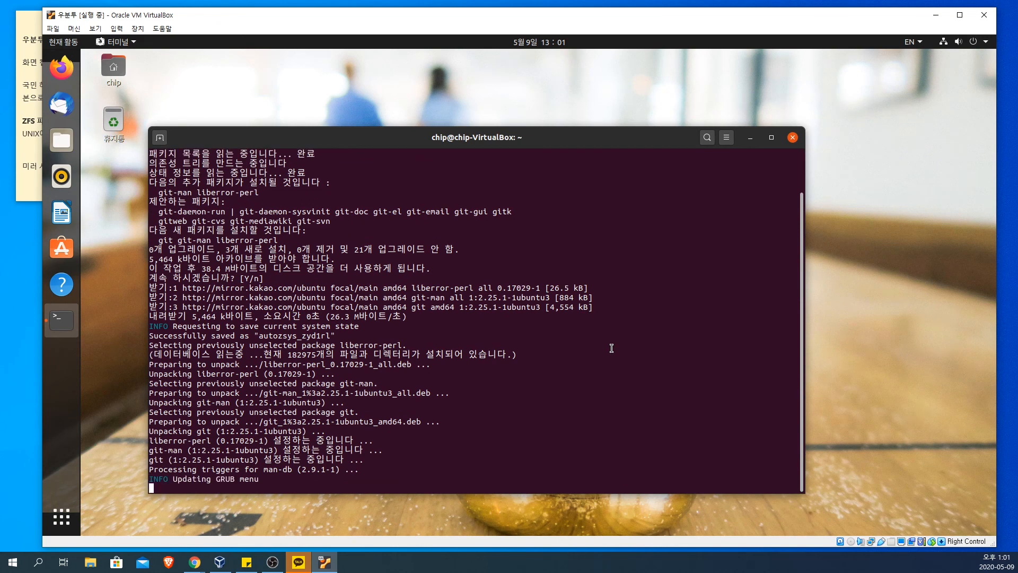
pyautogui.scroll(2, 612, 348)
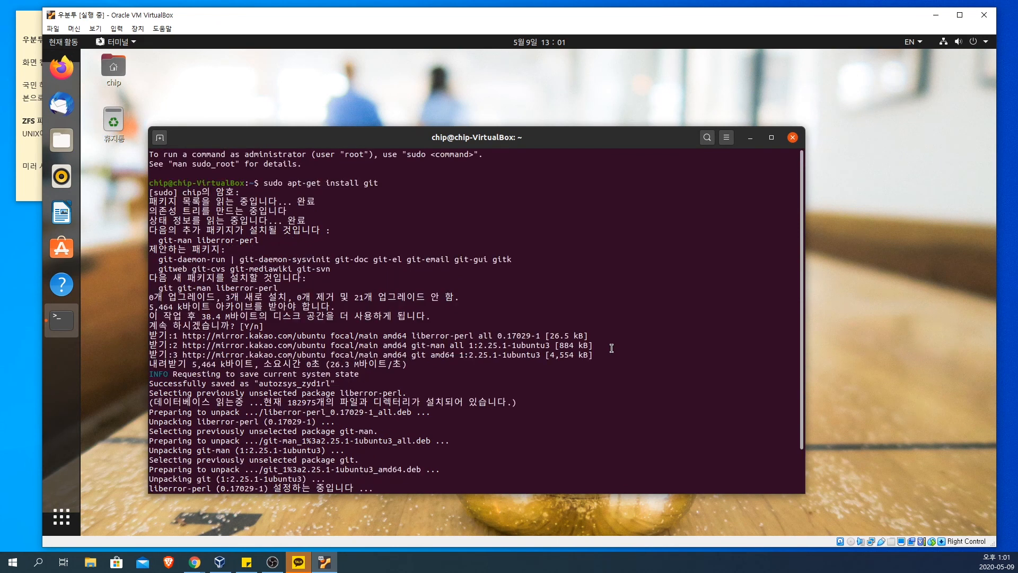
pyautogui.scroll(-2, 611, 348)
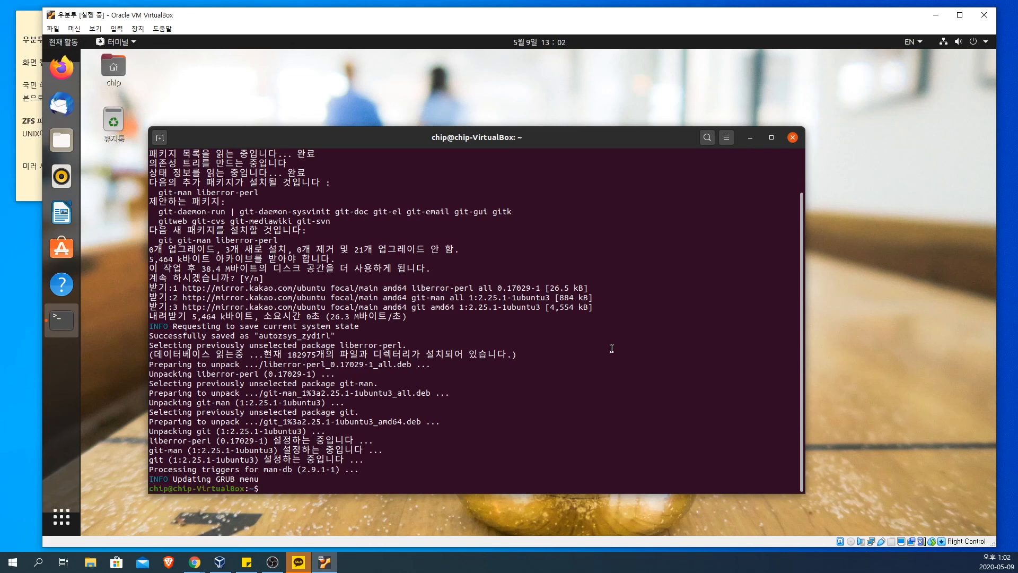
# Step: Refresh the package lists by running sudo apt-get update
pyautogui.press('Up')
pyautogui.press('BackSpace')
pyautogui.press('BackSpace')
pyautogui.press('BackSpace')
pyautogui.press('BackSpace')
pyautogui.press('BackSpace')
pyautogui.press('BackSpace')
pyautogui.press('BackSpace')
pyautogui.press('BackSpace')
pyautogui.press('BackSpace')
pyautogui.press('BackSpace')
pyautogui.press('BackSpace')
pyautogui.write('update')
pyautogui.press('Return')
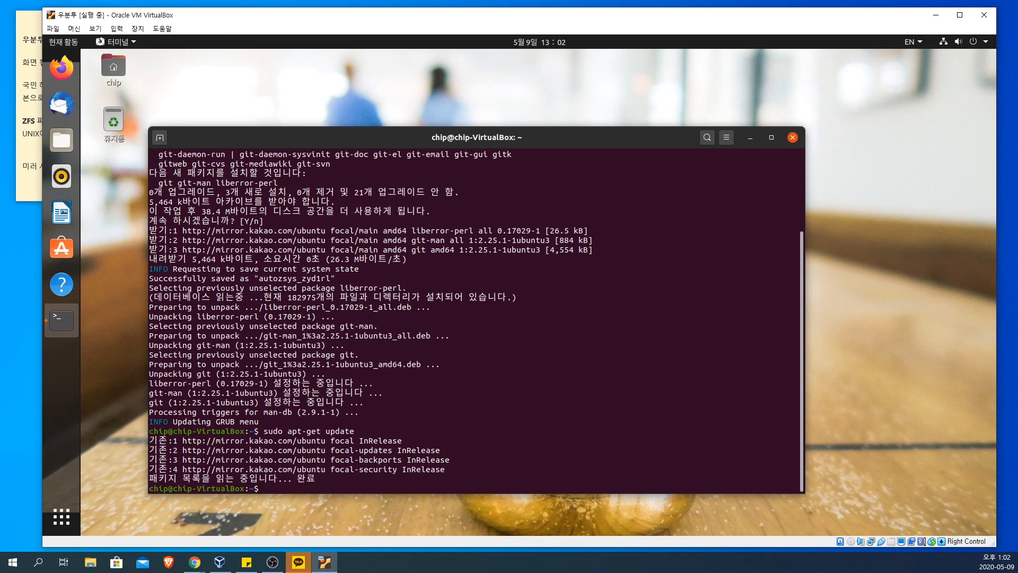
# Step: Upgrade the installed packages with sudo apt-get upgrade, accepting the prompt to continue
pyautogui.press('Up')
pyautogui.press('BackSpace')
pyautogui.press('BackSpace')
pyautogui.press('BackSpace')
pyautogui.press('BackSpace')
pyautogui.press('BackSpace')
pyautogui.press('BackSpace')
pyautogui.write('upd')
pyautogui.press('BackSpace')
pyautogui.press('BackSpace')
pyautogui.press('BackSpace')
pyautogui.write('upgrade')
pyautogui.press('Return')
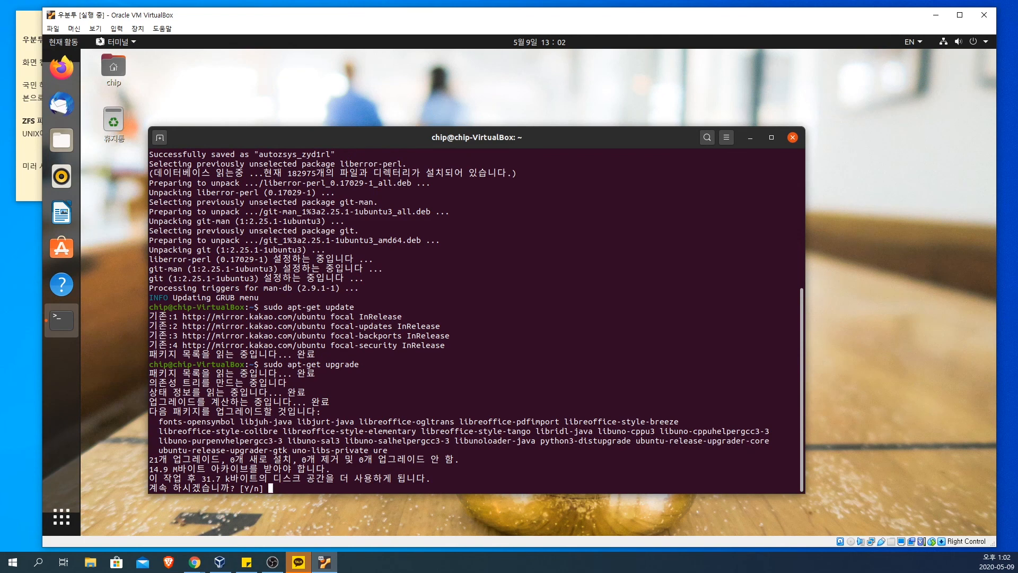
pyautogui.press('Return')
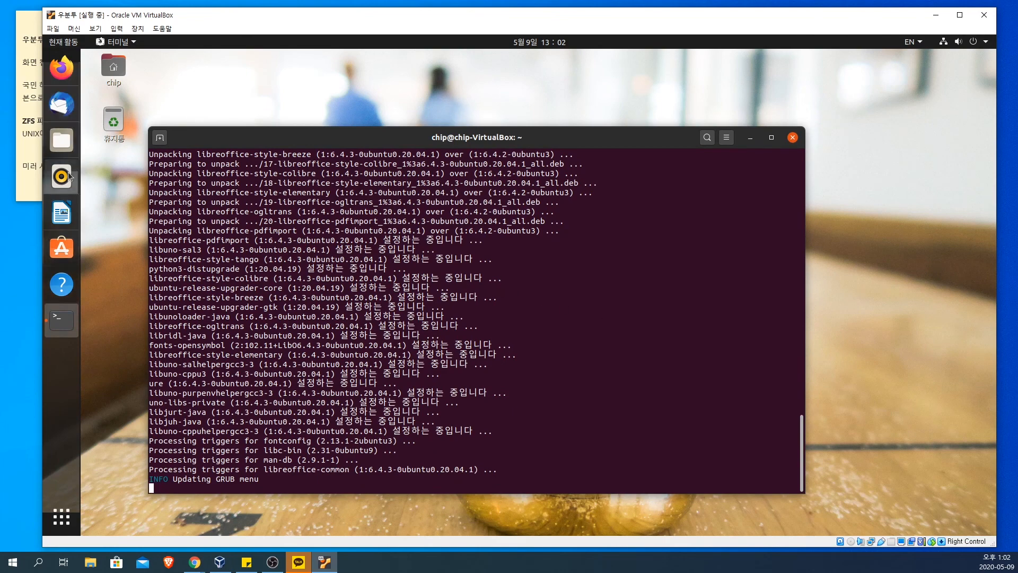
# Step: View the Ubuntu software sources and download location in Software & Updates, and close it
pyautogui.click(61, 517)
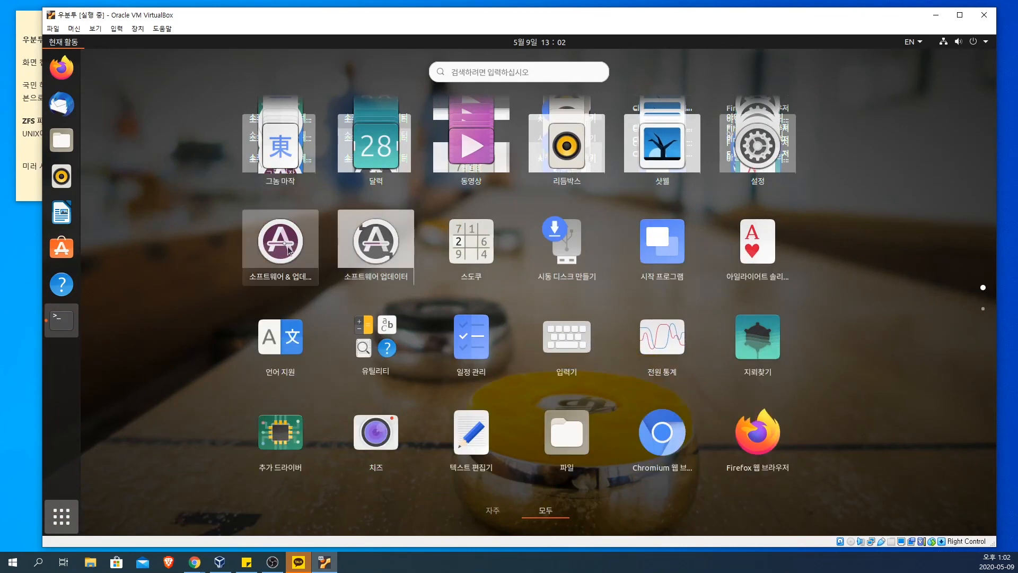
pyautogui.click(288, 245)
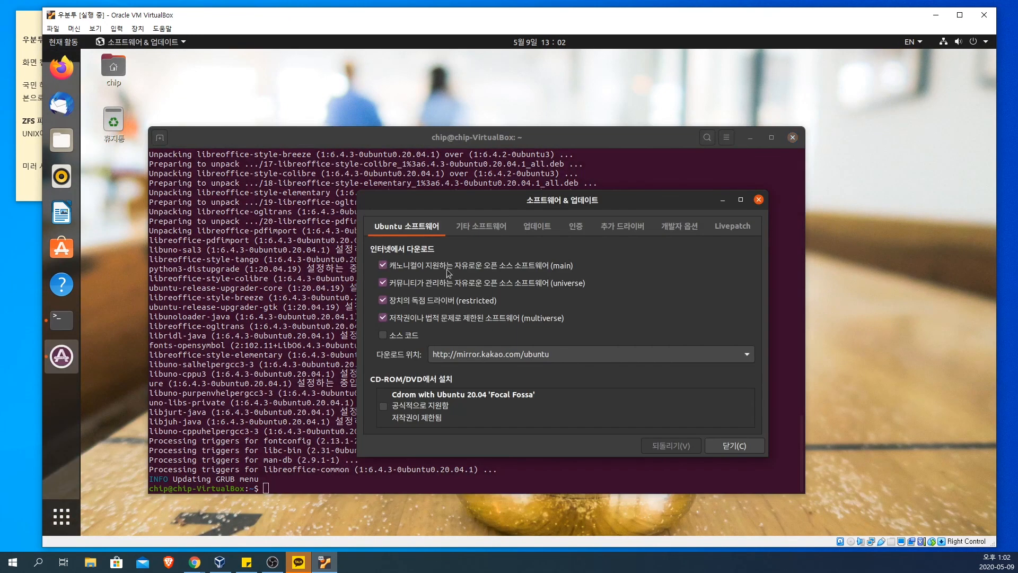
pyautogui.click(759, 200)
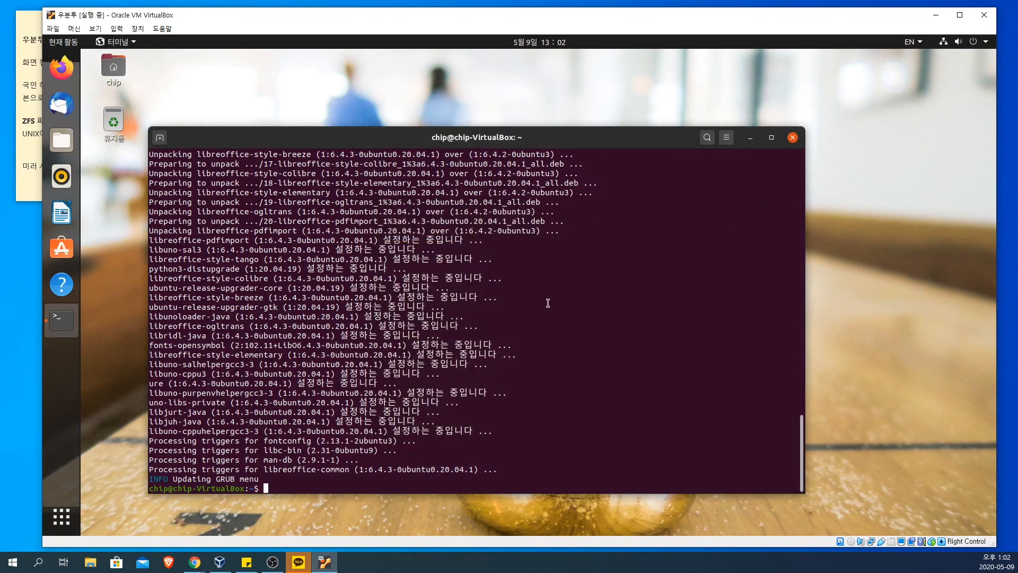
# Step: Start an update check with Software Updater, and close it
pyautogui.click(61, 516)
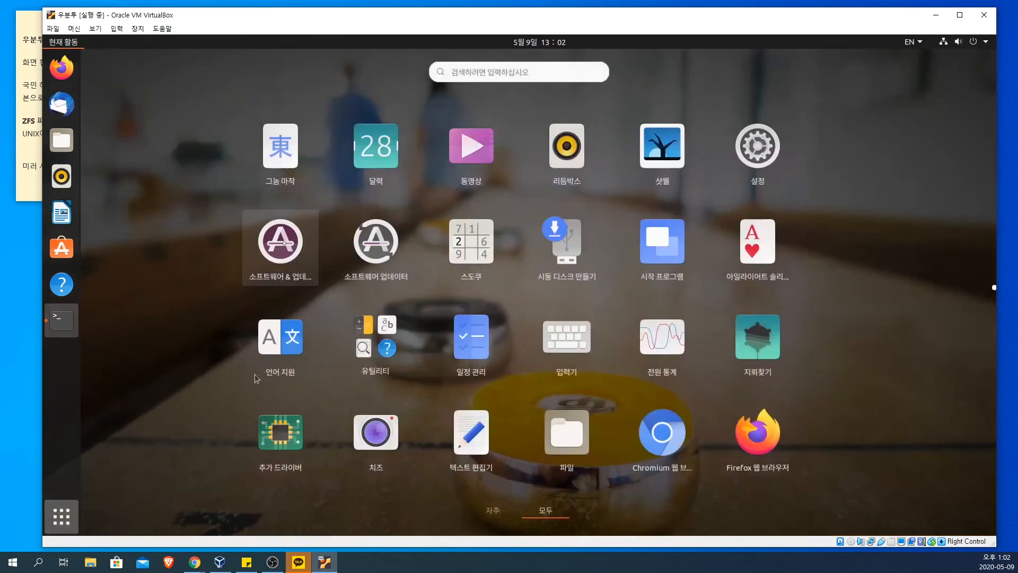
pyautogui.click(381, 250)
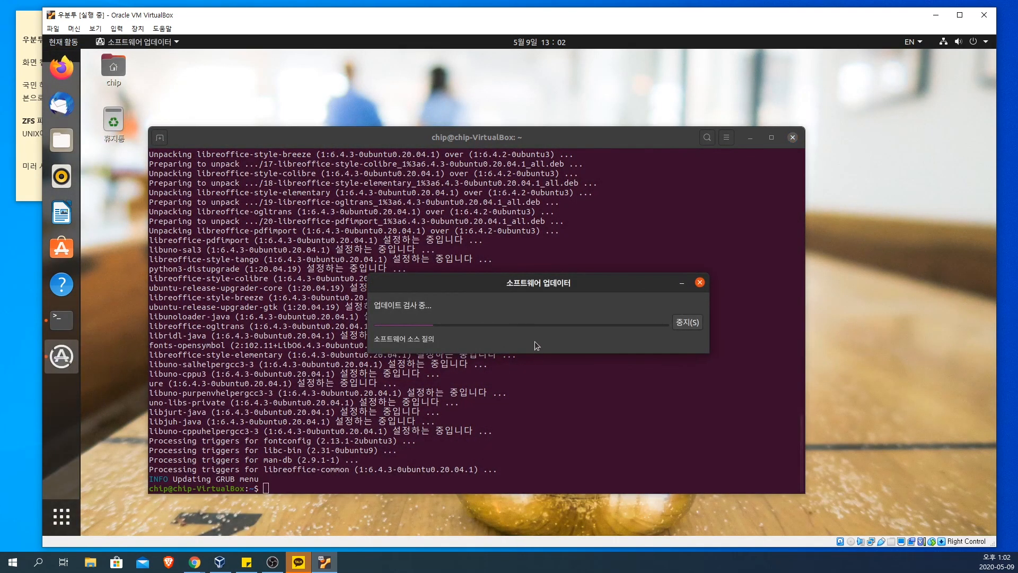
pyautogui.click(700, 283)
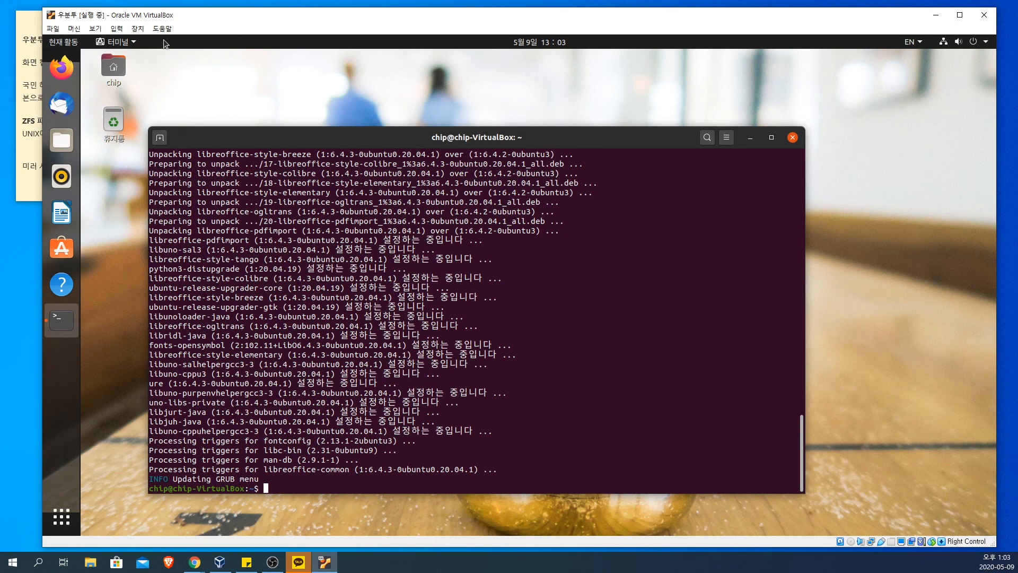
# Step: Glance at the virtual machine's device options, close the terminal, and shut down the Ubuntu virtual machine
pyautogui.click(139, 29)
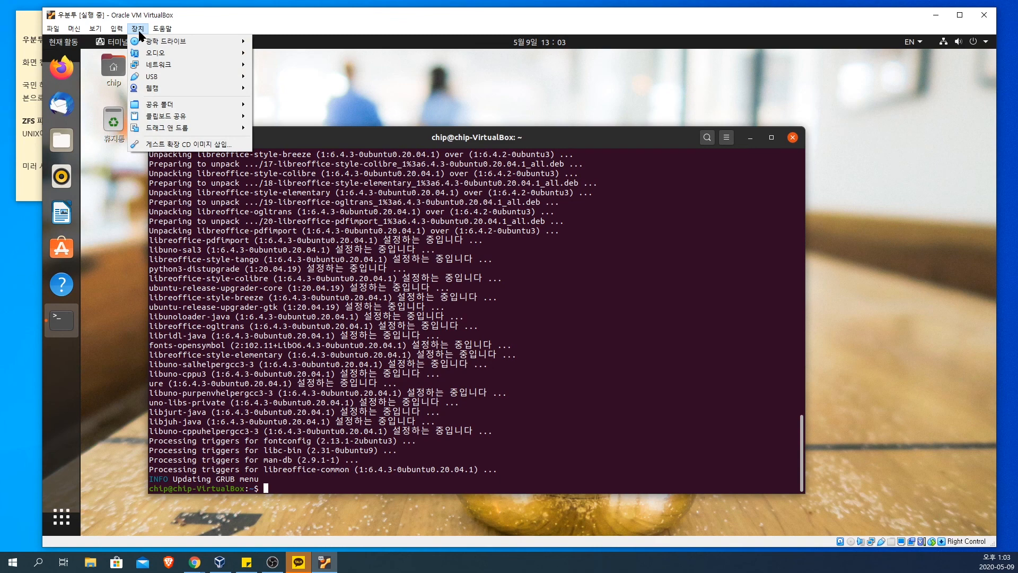
pyautogui.click(829, 95)
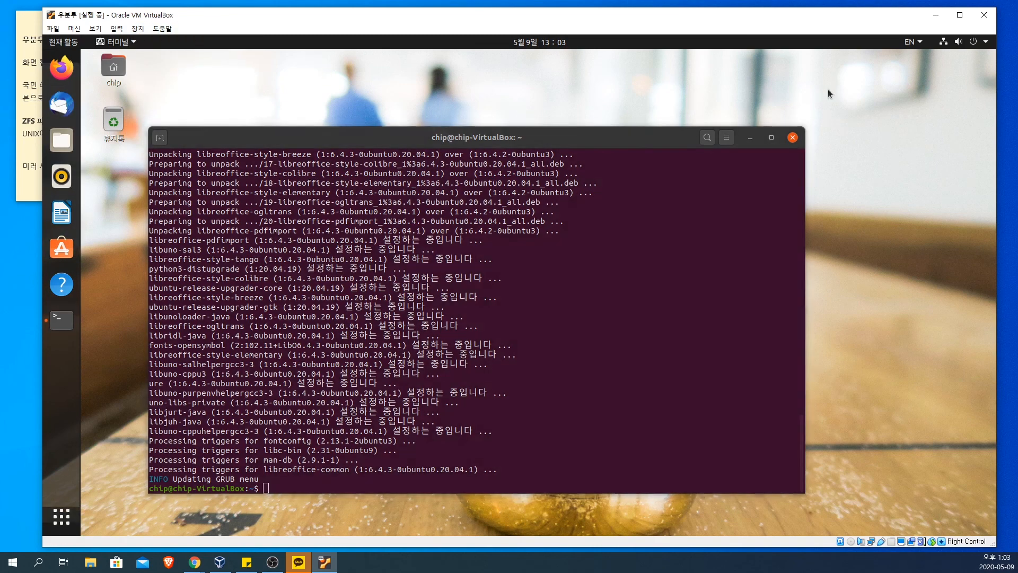
pyautogui.click(793, 138)
pyautogui.click(973, 42)
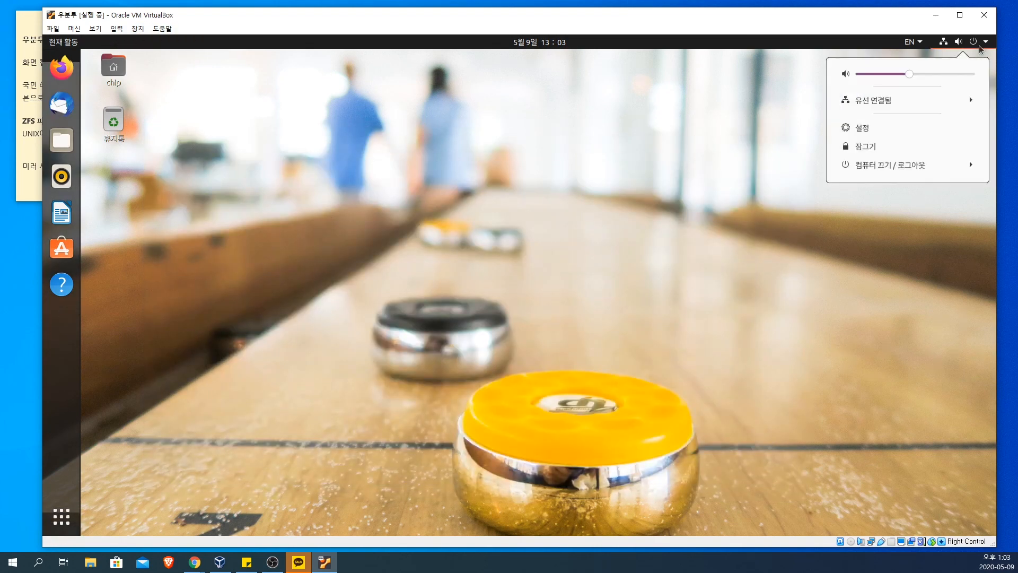
pyautogui.click(899, 174)
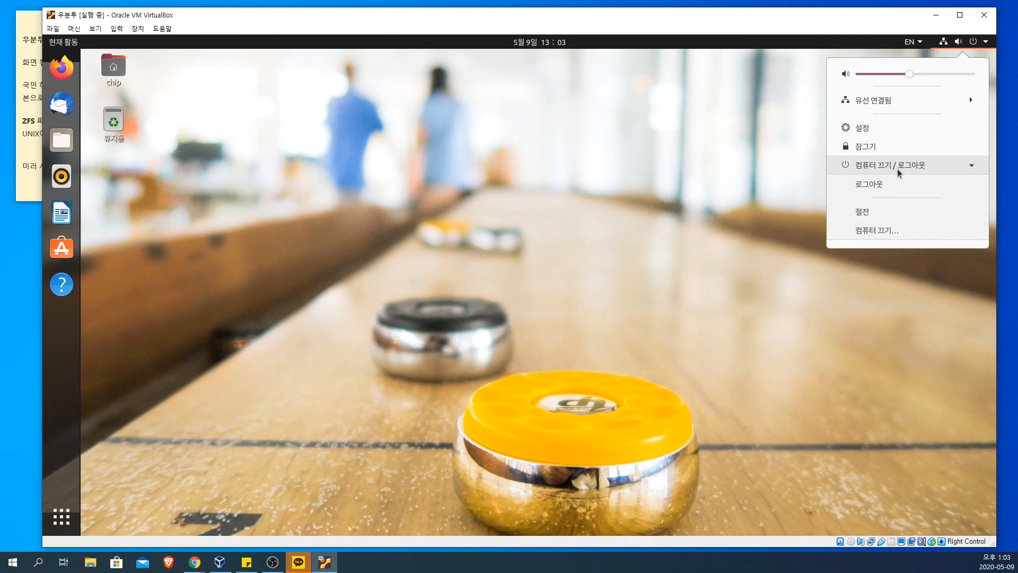
pyautogui.click(876, 230)
pyautogui.click(622, 327)
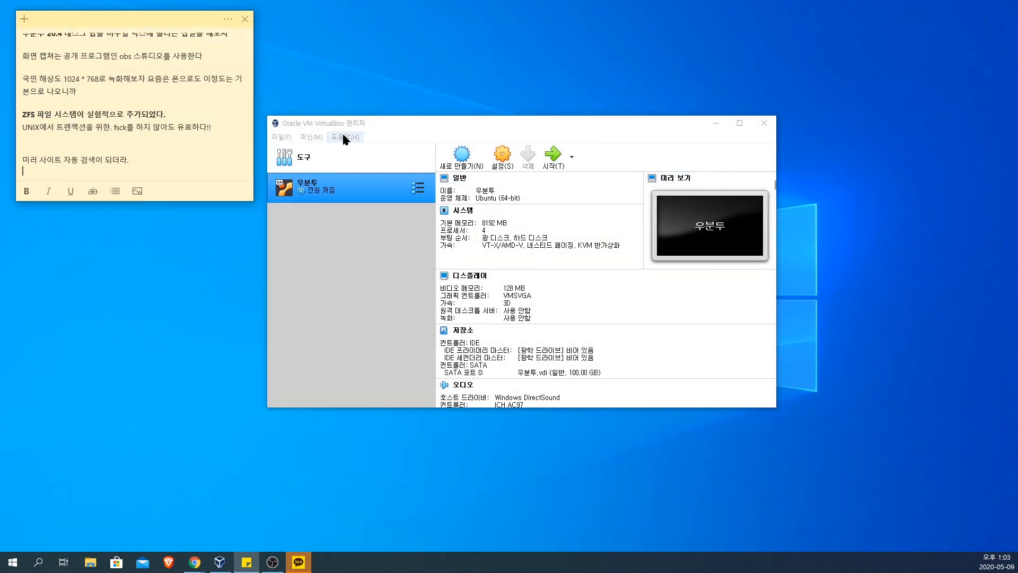
pyautogui.click(312, 137)
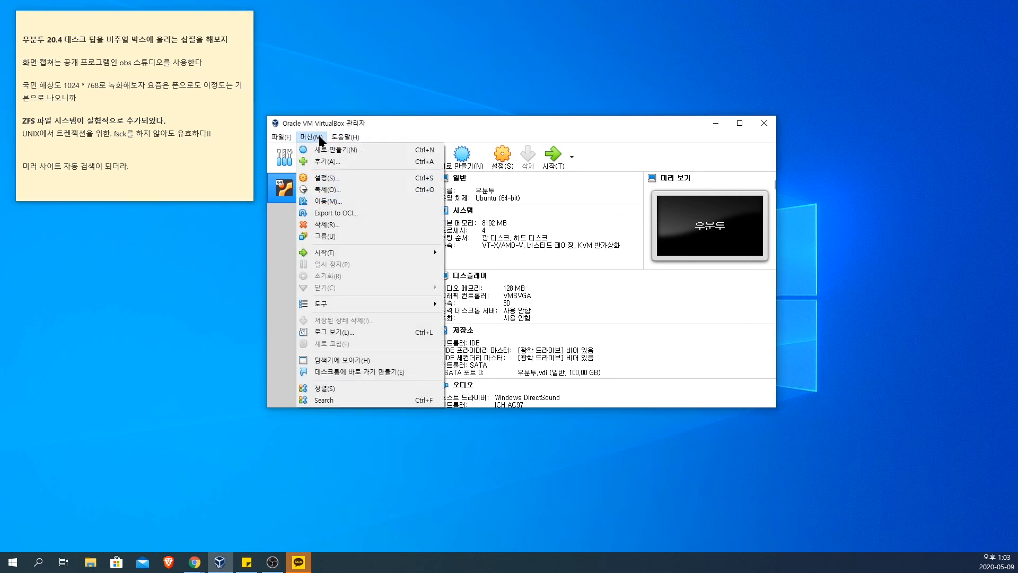
pyautogui.click(286, 234)
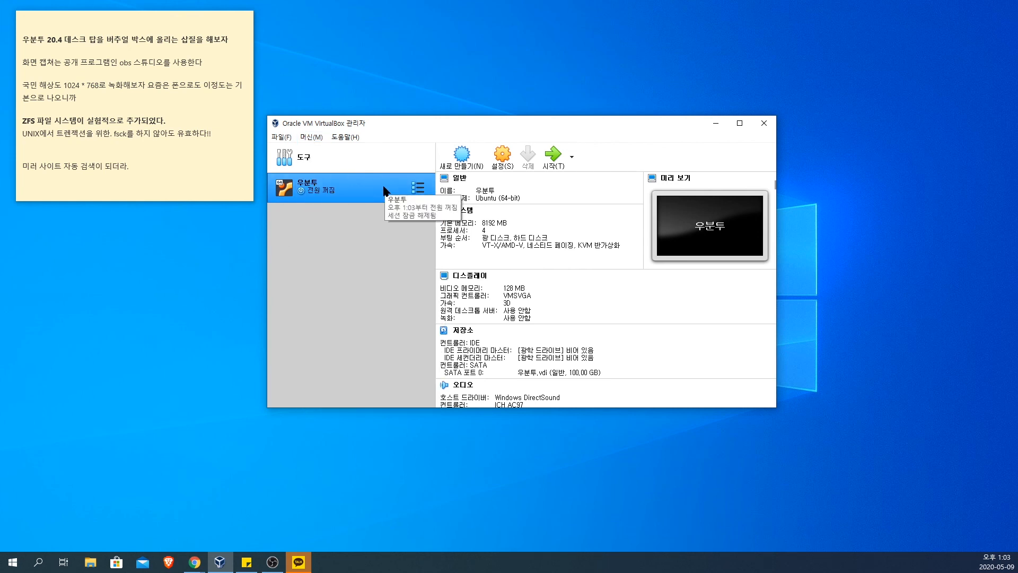
pyautogui.click(572, 157)
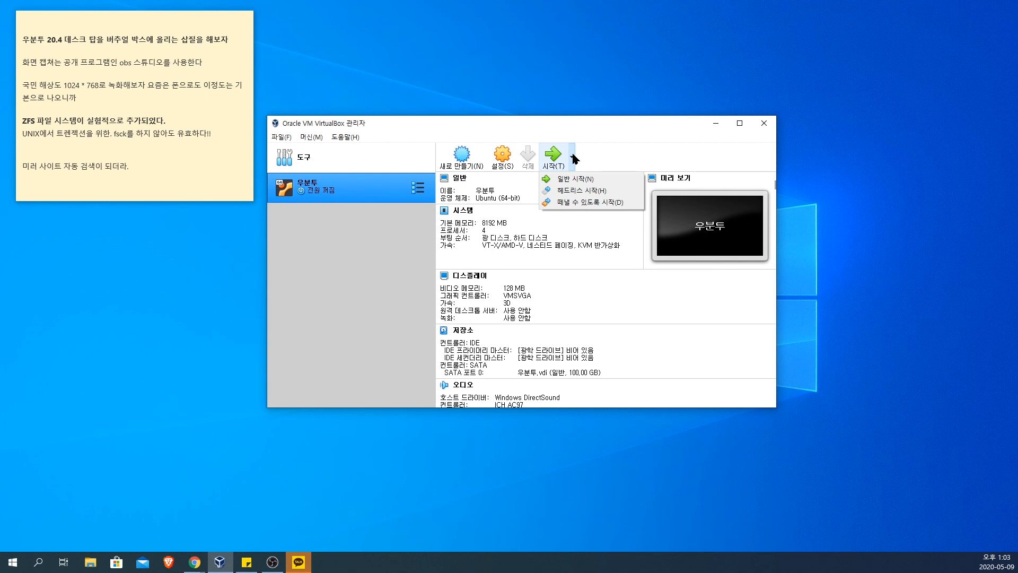
pyautogui.click(386, 175)
pyautogui.click(353, 137)
pyautogui.moveTo(317, 139)
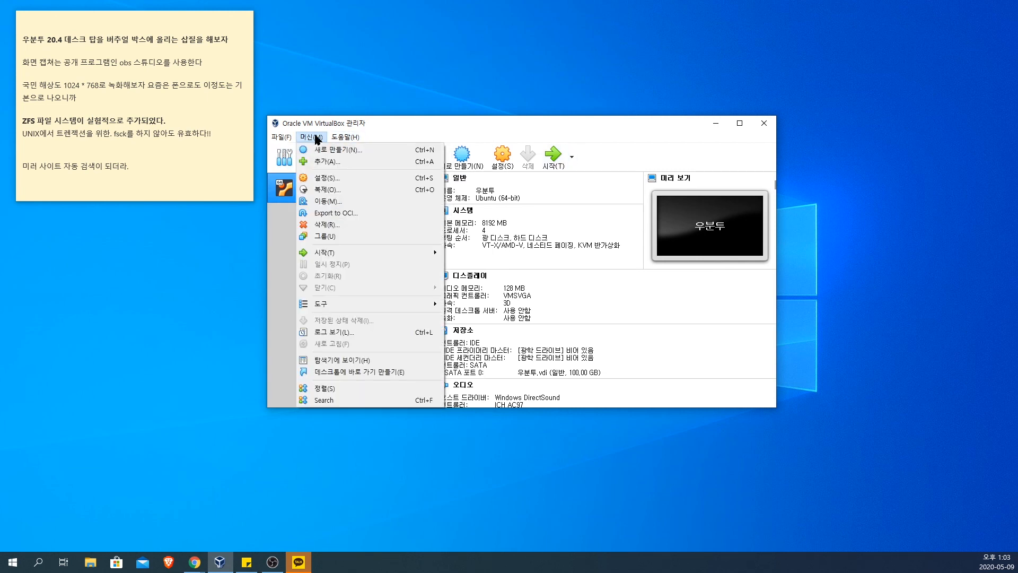
pyautogui.click(278, 234)
pyautogui.click(311, 137)
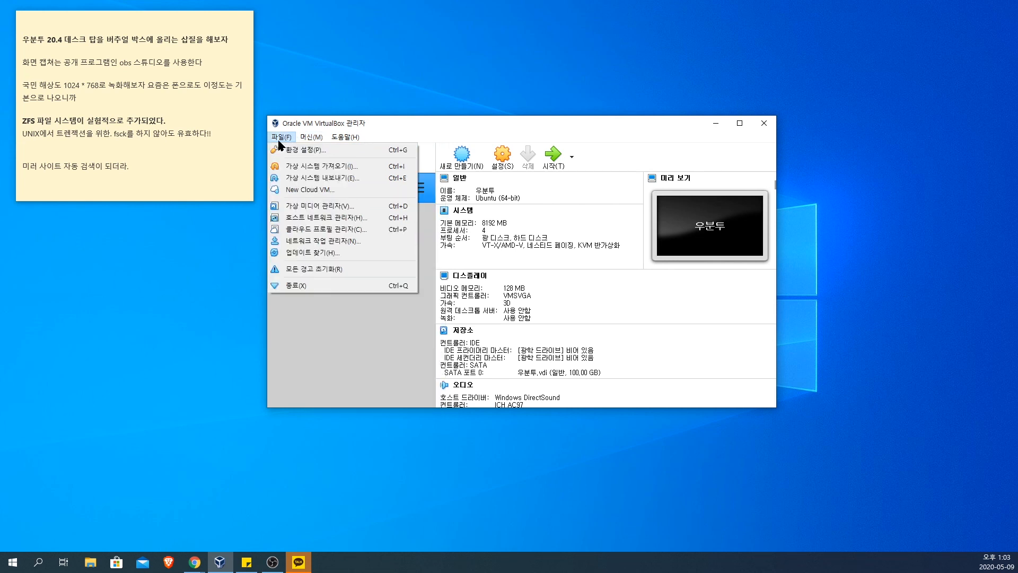
pyautogui.click(416, 324)
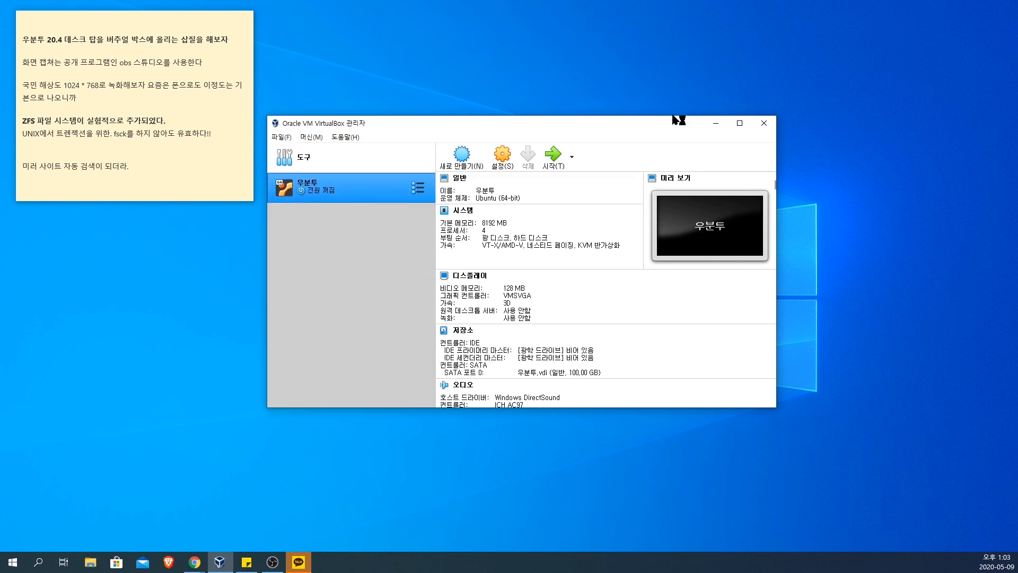
# Step: Enlarge the VirtualBox manager window and start taking a snapshot of the 우분투 virtual machine
pyautogui.moveTo(676, 116); pyautogui.dragTo(618, 85)
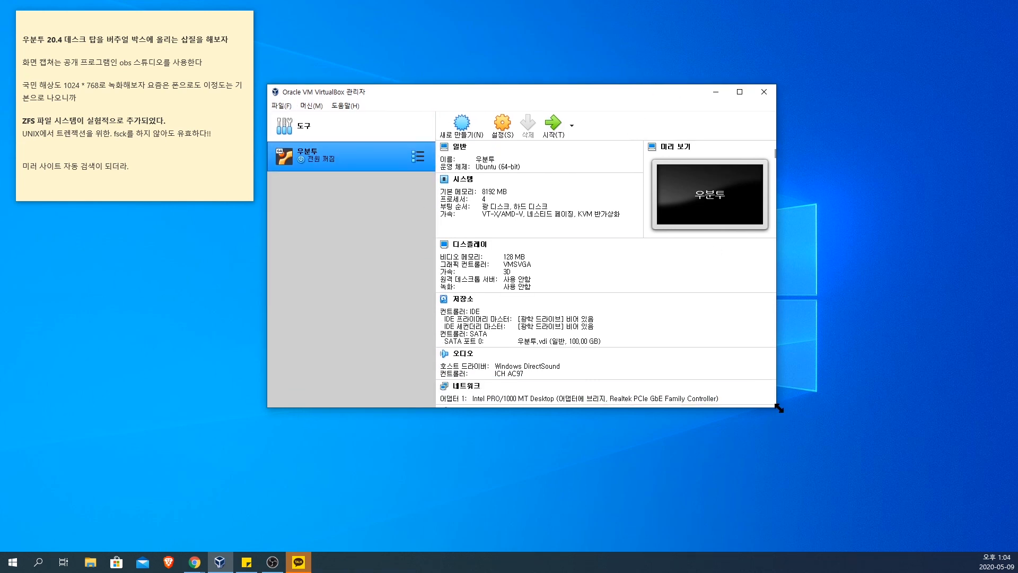
pyautogui.moveTo(777, 407); pyautogui.dragTo(902, 470)
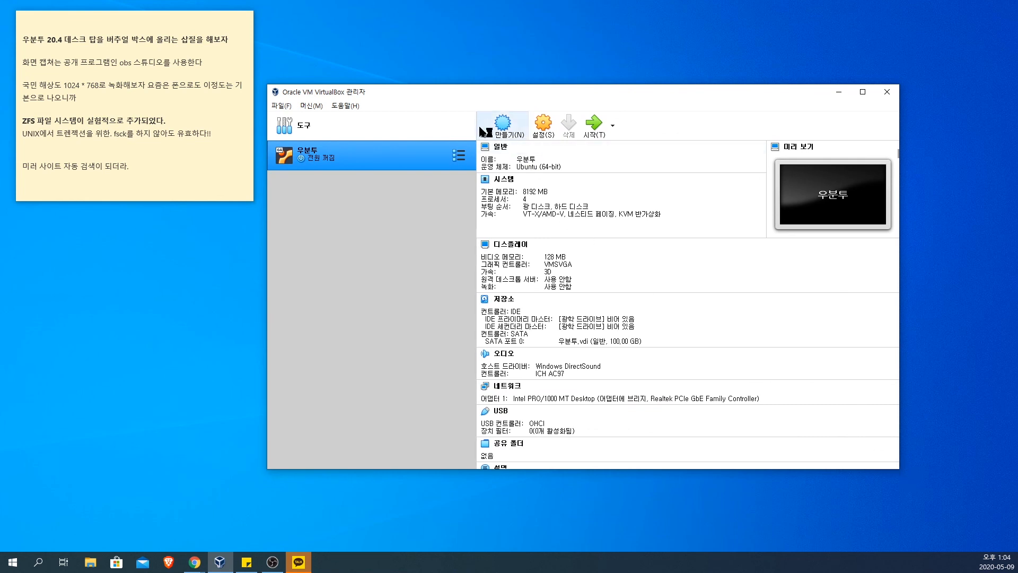
pyautogui.click(458, 155)
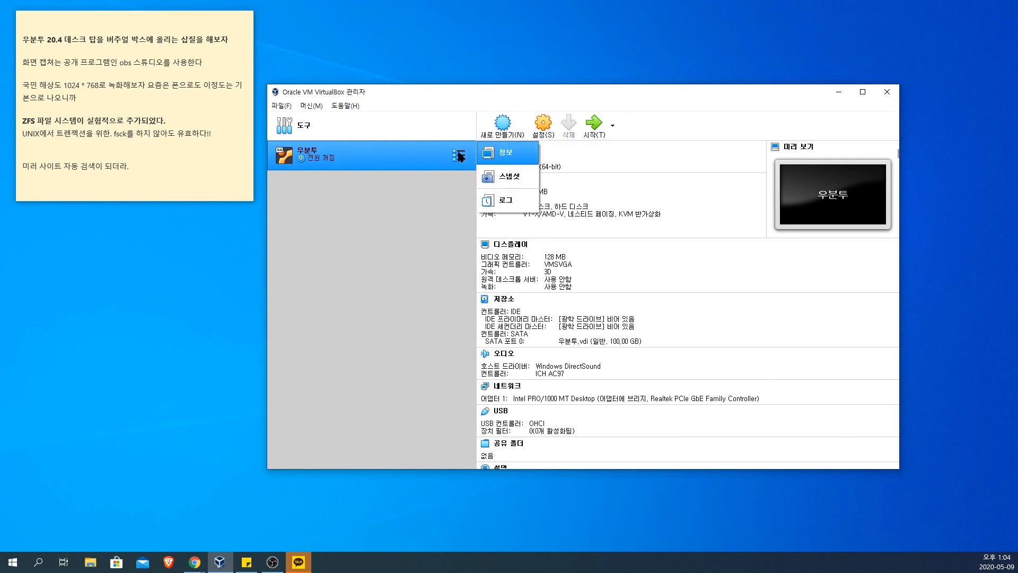
pyautogui.click(521, 177)
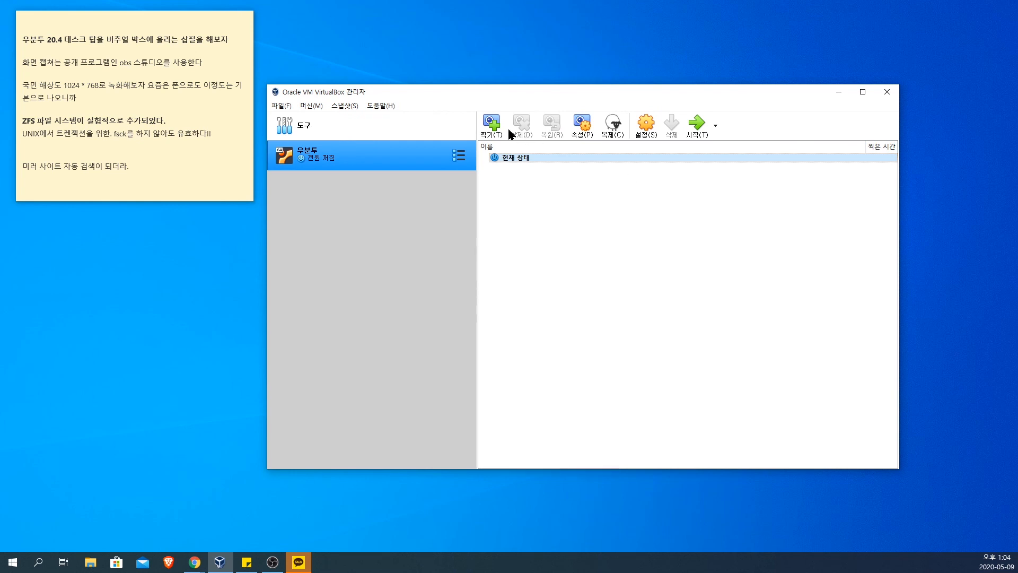
pyautogui.click(491, 124)
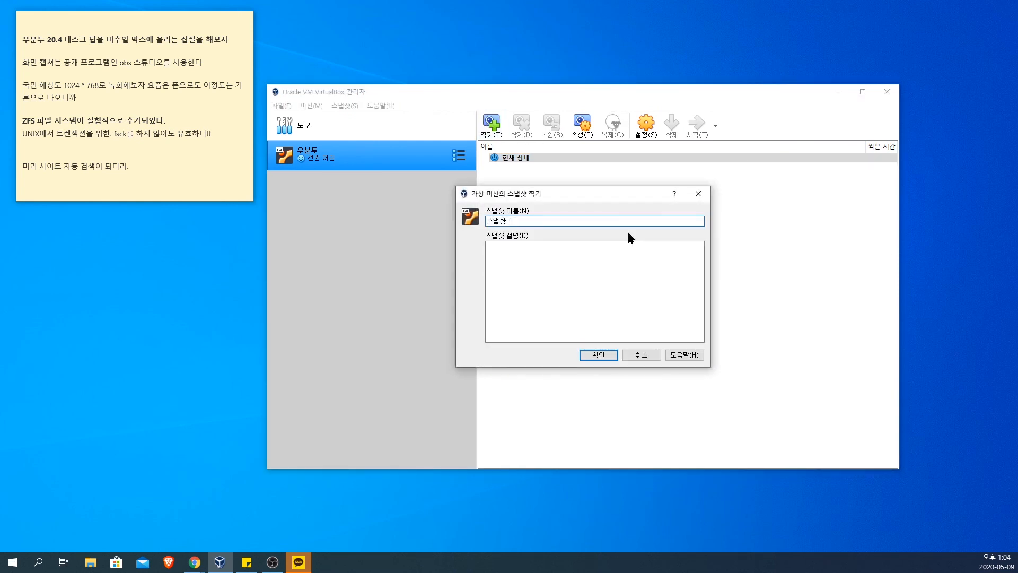
pyautogui.press('BackSpace')
pyautogui.press('BackSpace')
pyautogui.press('BackSpace')
pyautogui.press('BackSpace')
pyautogui.press('BackSpace')
pyautogui.write('2020-0509')
pyautogui.press('BackSpace')
pyautogui.press('BackSpace')
pyautogui.write('-09')
# Step: Name the snapshot "우분투 설치 후 업그레이드 & apt-get git" and create it
pyautogui.hotkey('ctrl', 'a')
pyautogui.write('설치 후')
pyautogui.press('Home')
pyautogui.write('우분투 ')
pyautogui.write(' 업ㄷ')
pyautogui.write('그레이')
pyautogui.write('드 직후')
pyautogui.press('BackSpace')
pyautogui.press('BackSpace')
pyautogui.press('BackSpace')
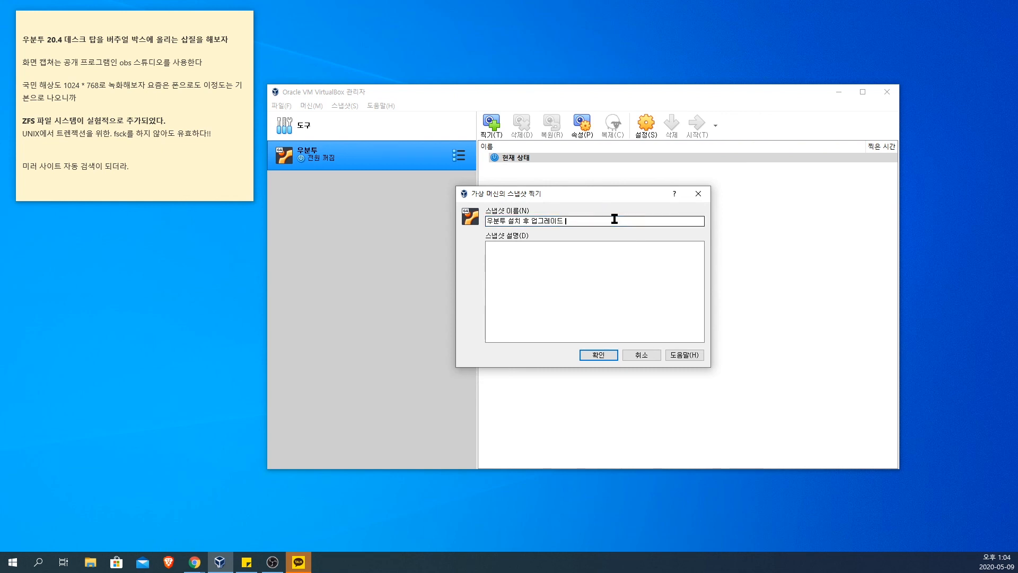
pyautogui.write('& git')
pyautogui.press('Left')
pyautogui.press('Left')
pyautogui.press('Left')
pyautogui.write('apt-get')
pyautogui.click(603, 354)
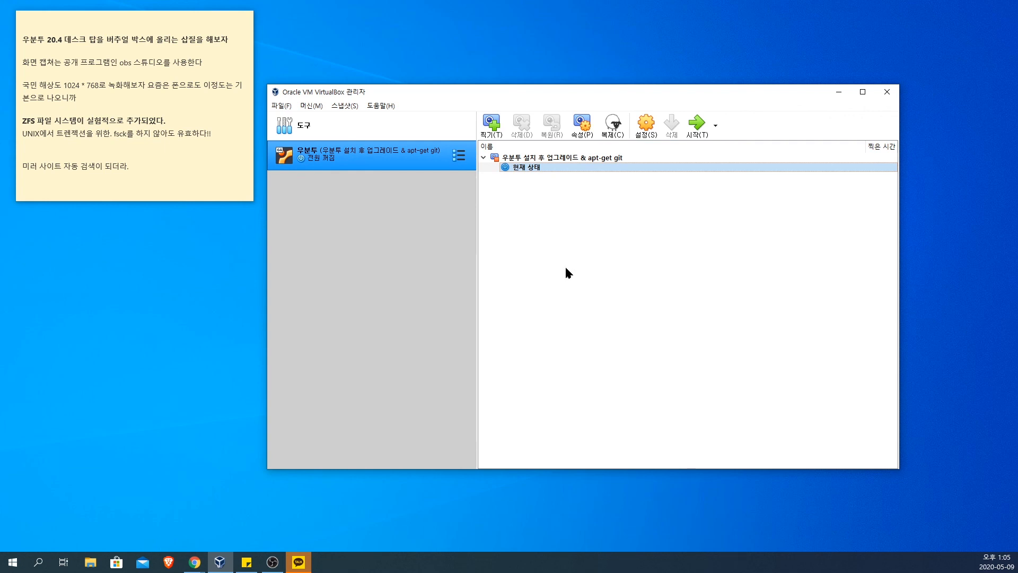
# Step: Examine the new snapshot and the current state, and look over the 우분투 machine's details down to the description
pyautogui.click(526, 159)
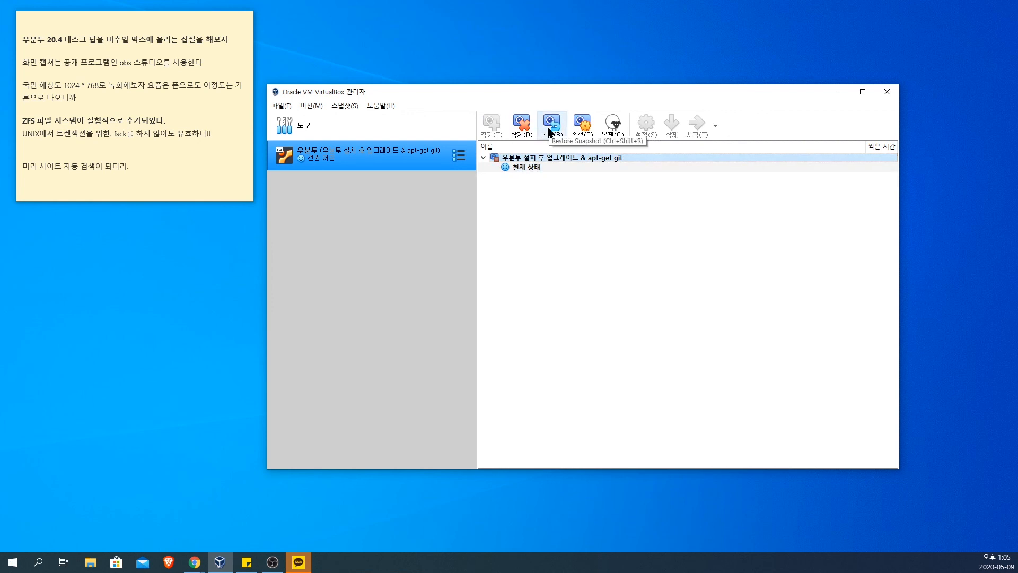
pyautogui.click(549, 169)
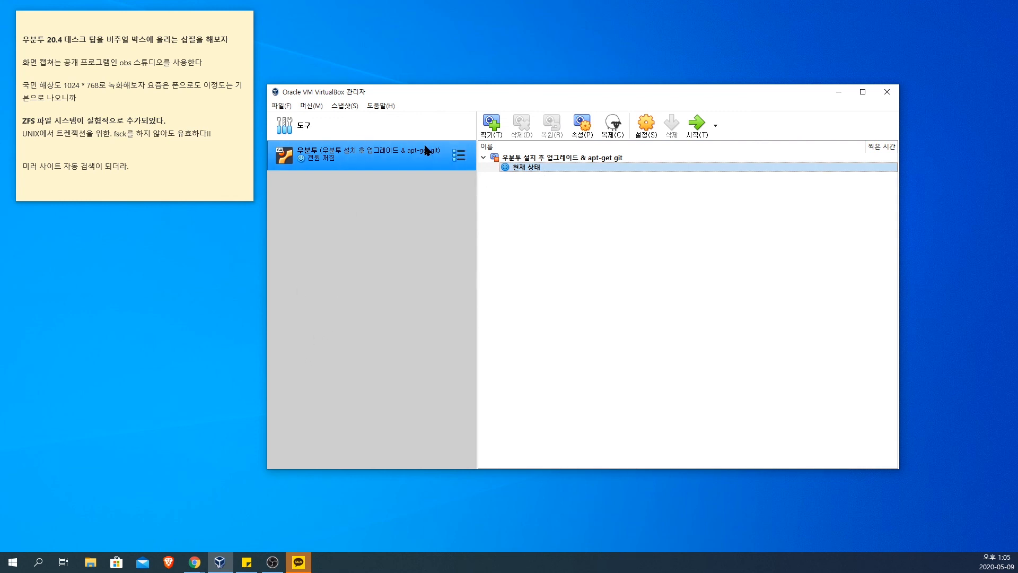
pyautogui.click(463, 158)
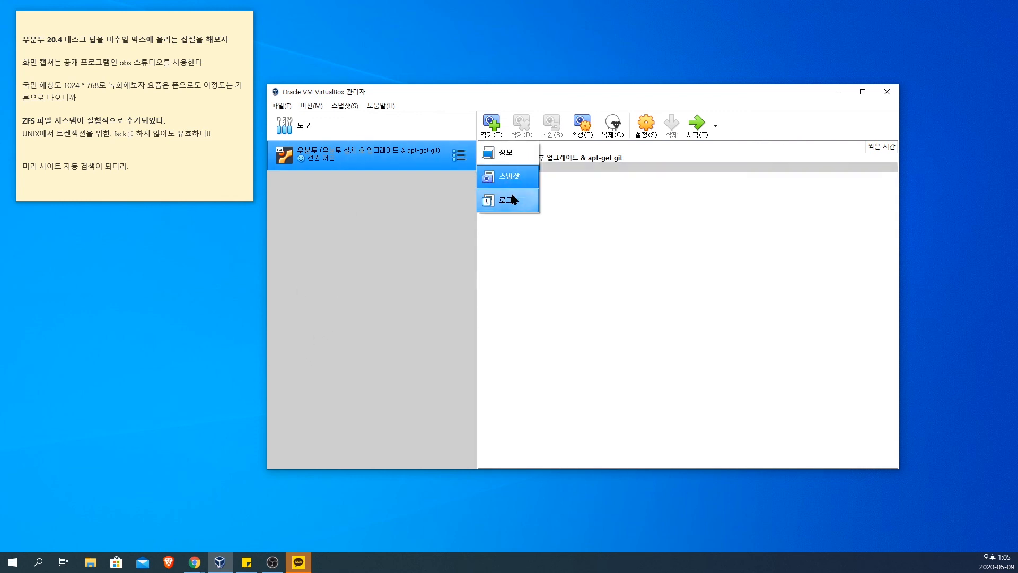
pyautogui.click(509, 153)
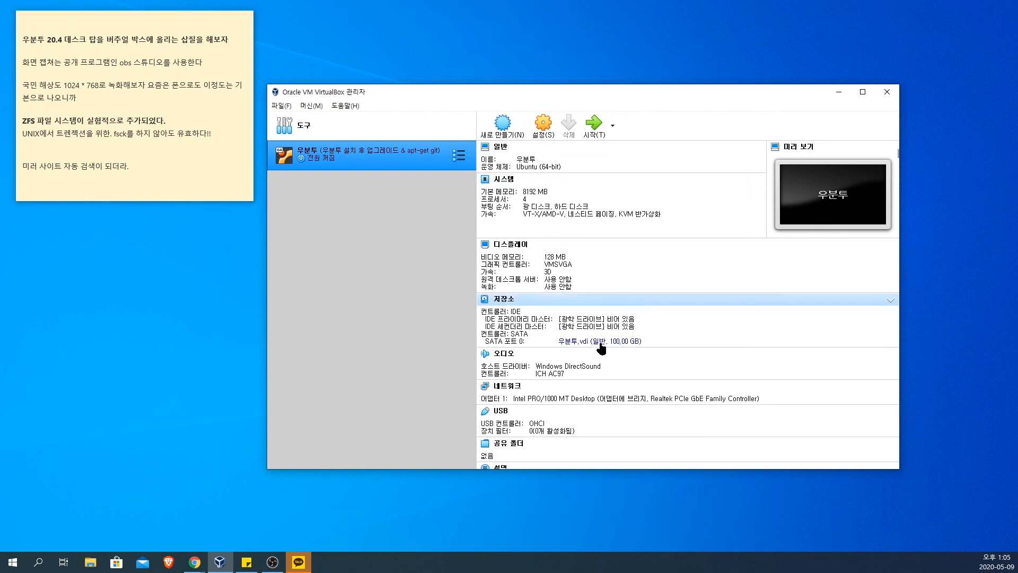
pyautogui.scroll(-1, 615, 347)
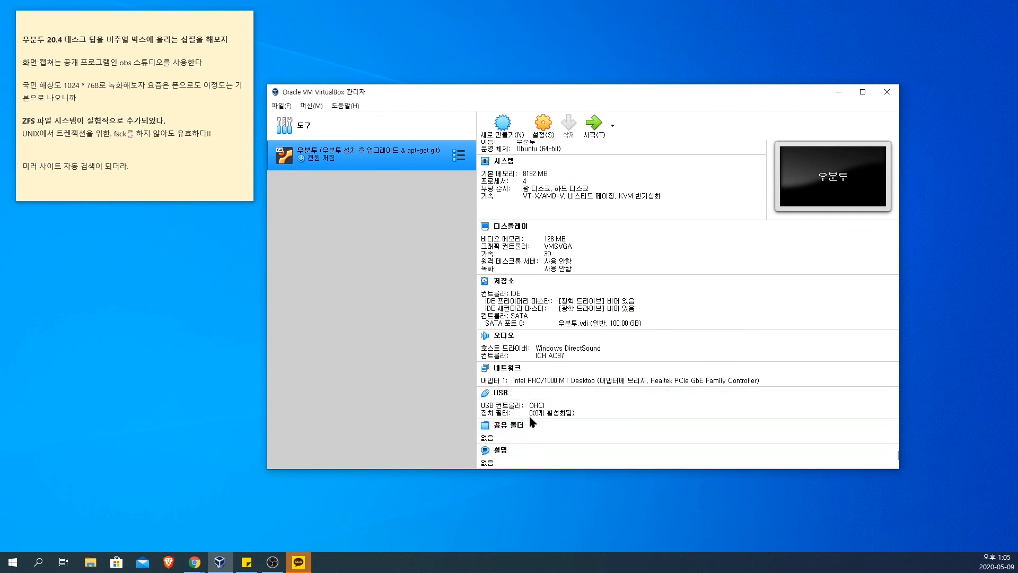
pyautogui.rightClick(381, 155)
pyautogui.click(341, 250)
# Step: Switch to File Explorer and browse to the .VirtualBox folder in the user's home folder on drive C
pyautogui.click(91, 561)
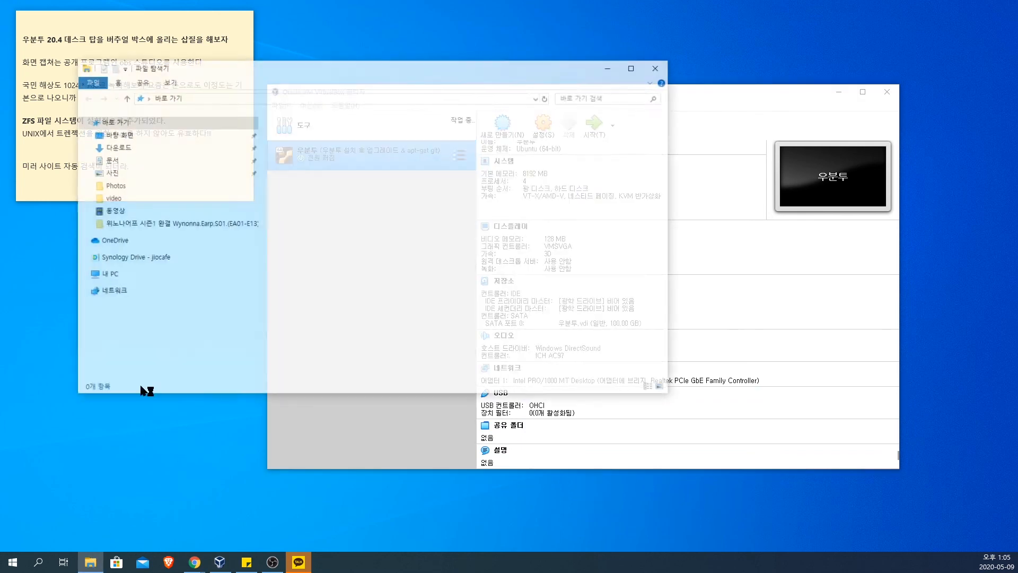
pyautogui.scroll(-2, 223, 228)
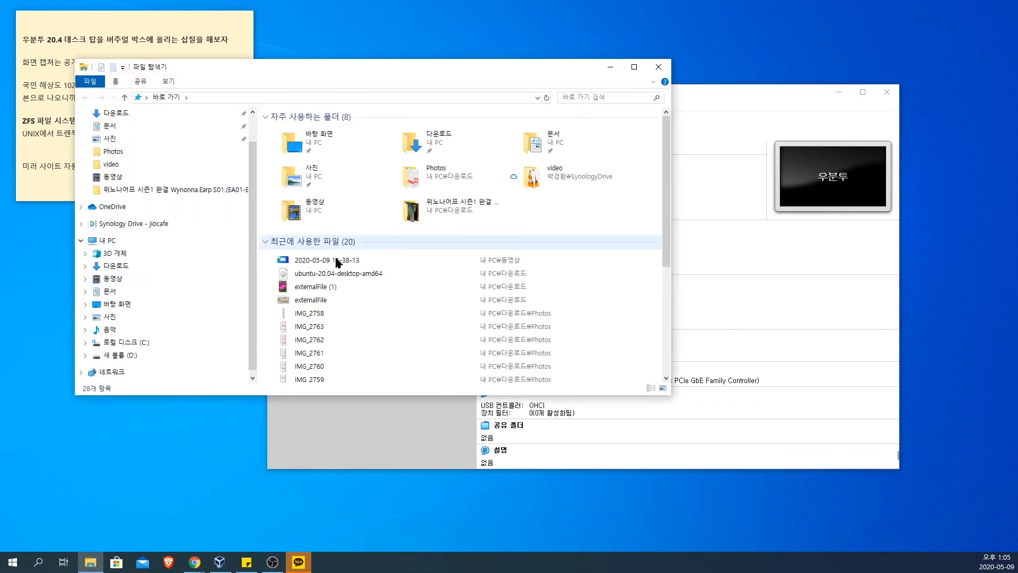
pyautogui.click(169, 344)
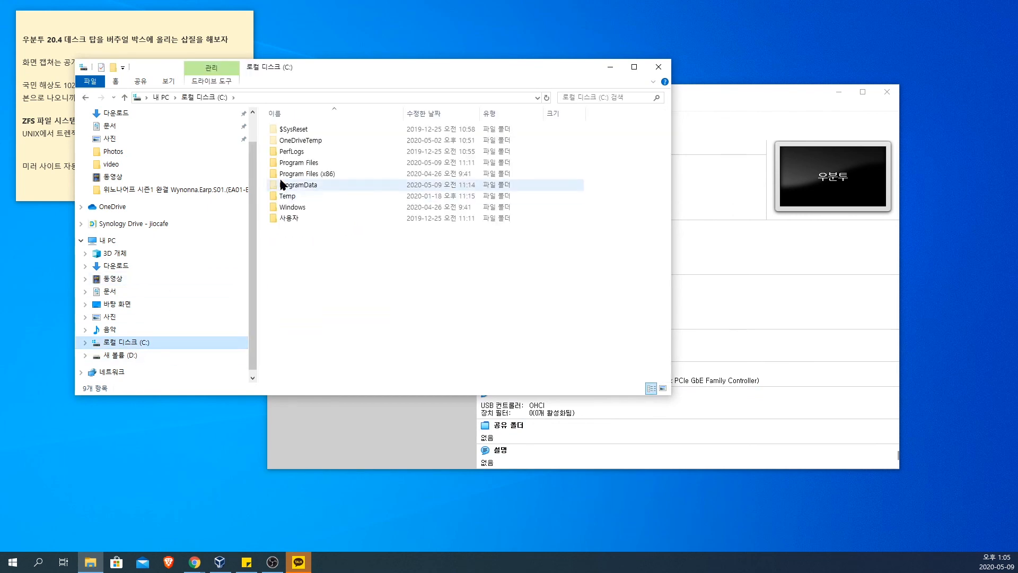
pyautogui.doubleClick(298, 215)
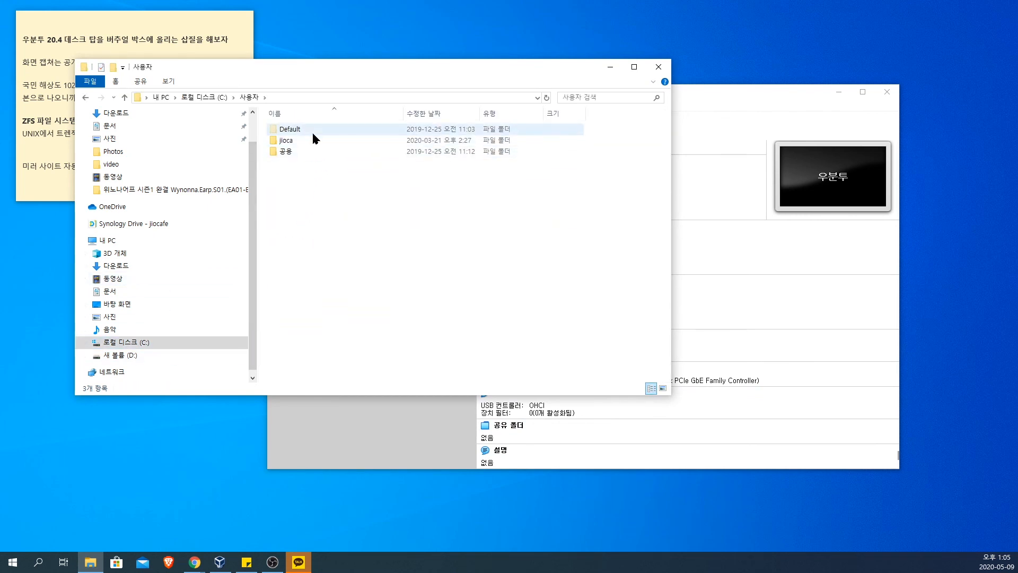
pyautogui.moveTo(313, 152)
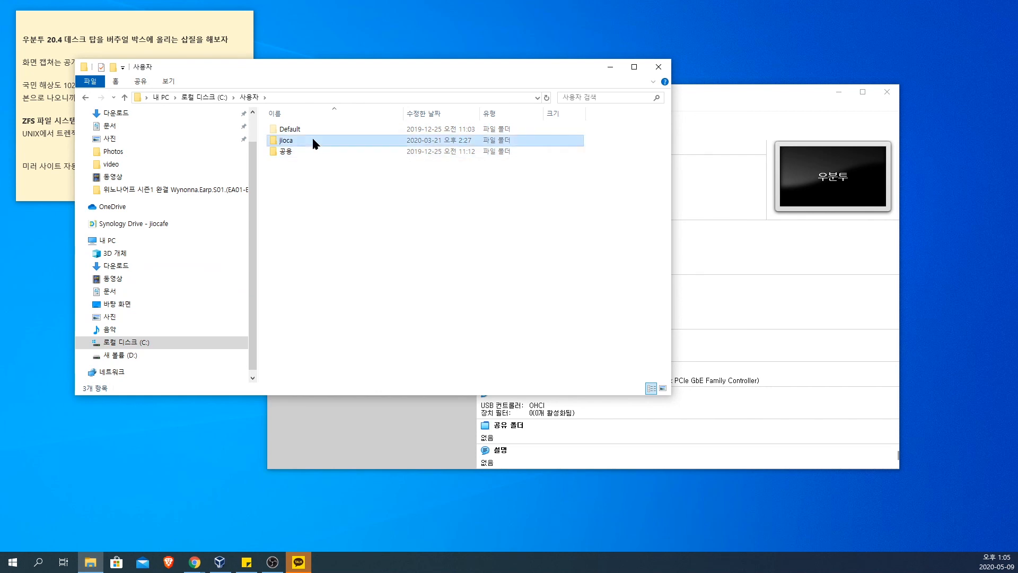
pyautogui.doubleClick(313, 140)
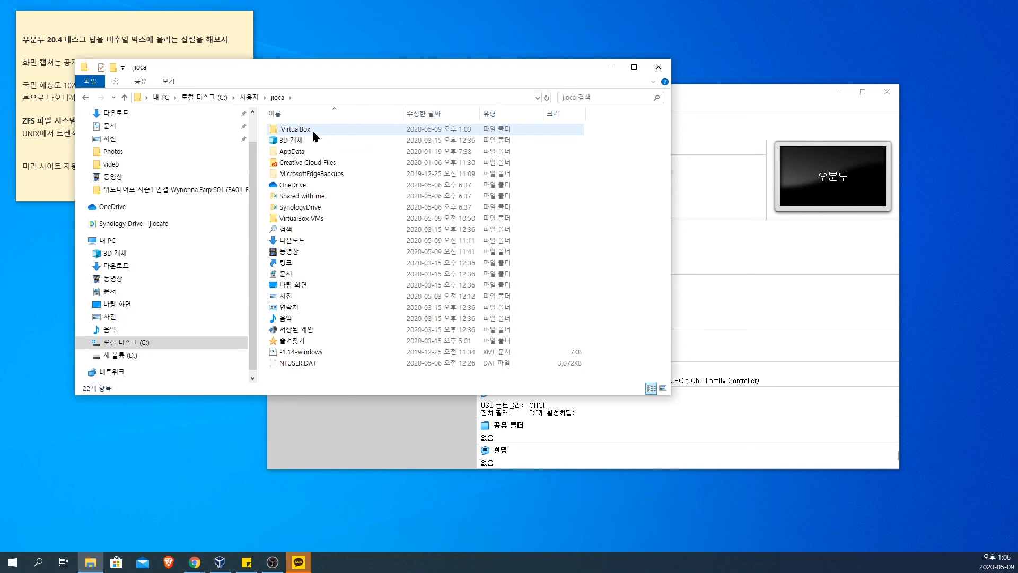
pyautogui.doubleClick(313, 132)
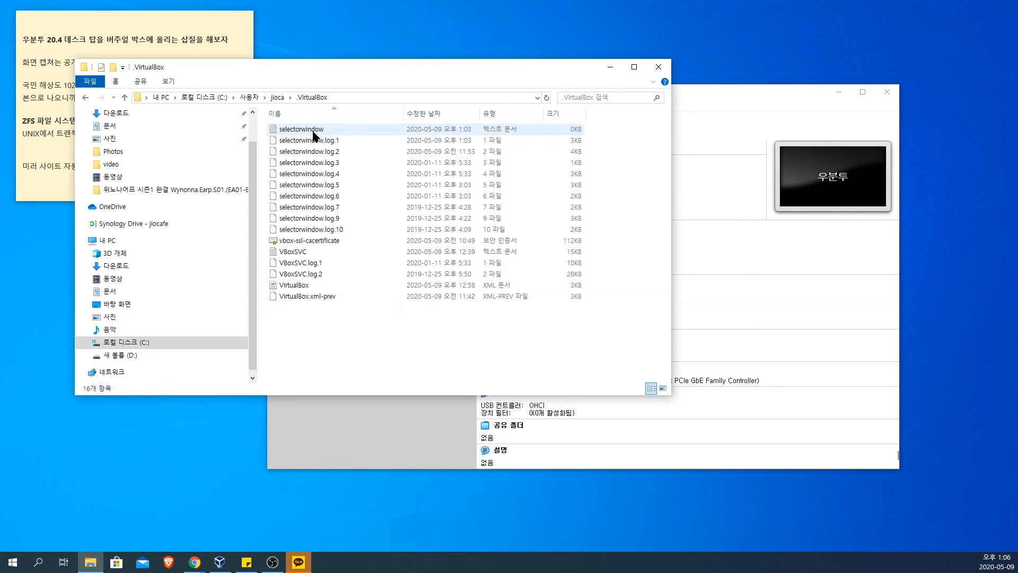
# Step: Look at the disk image in the Snapshots folder under VirtualBox VMs\우분투, and return to the 우분투 folder
pyautogui.click(276, 97)
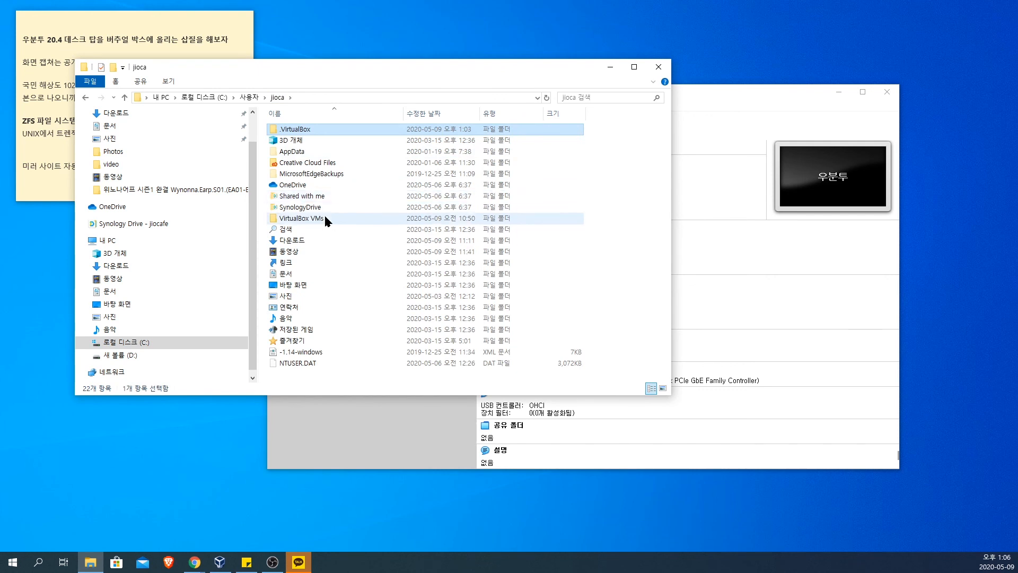
pyautogui.doubleClick(325, 219)
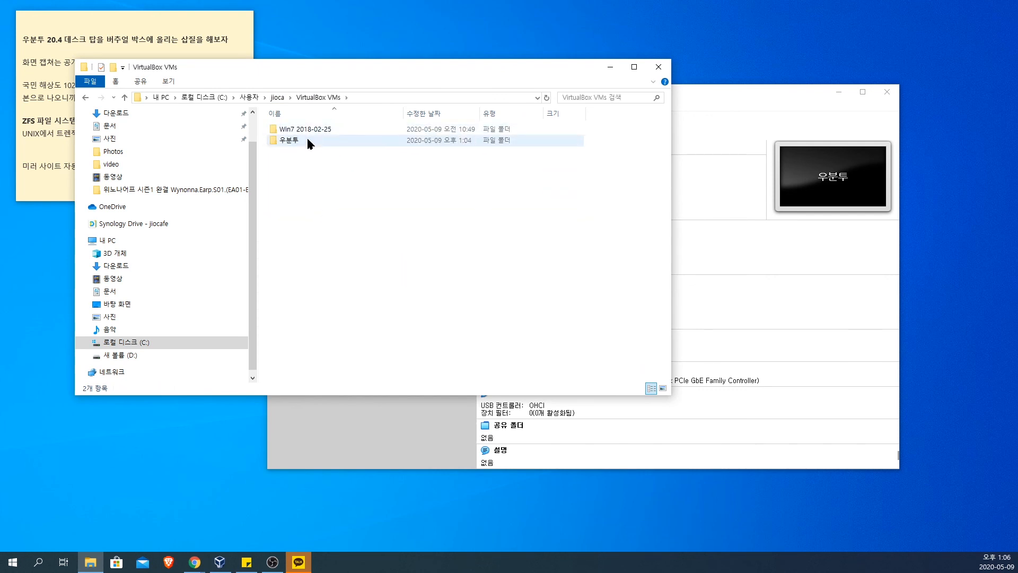
pyautogui.doubleClick(308, 140)
pyautogui.click(297, 140)
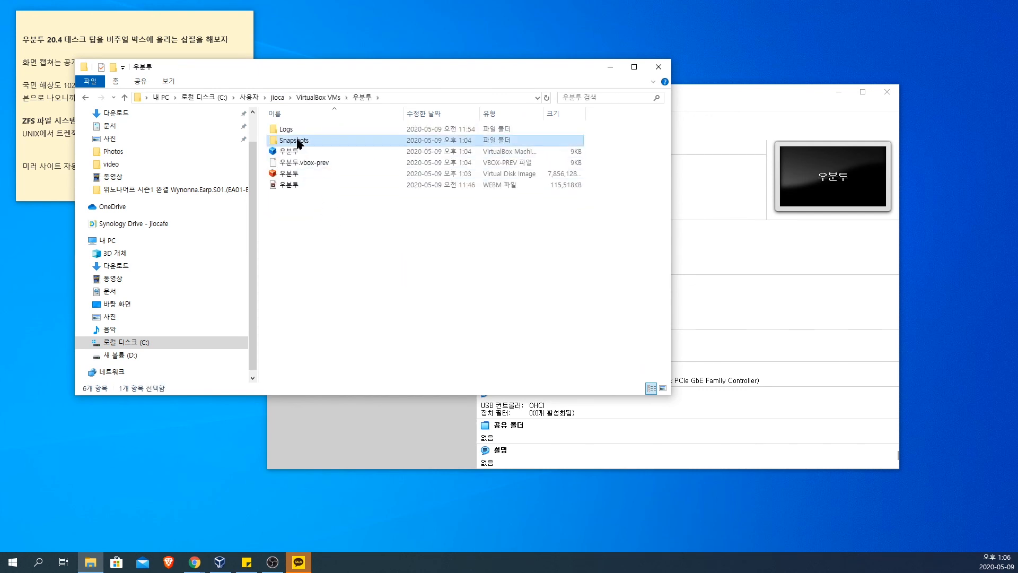
pyautogui.doubleClick(299, 141)
pyautogui.click(342, 130)
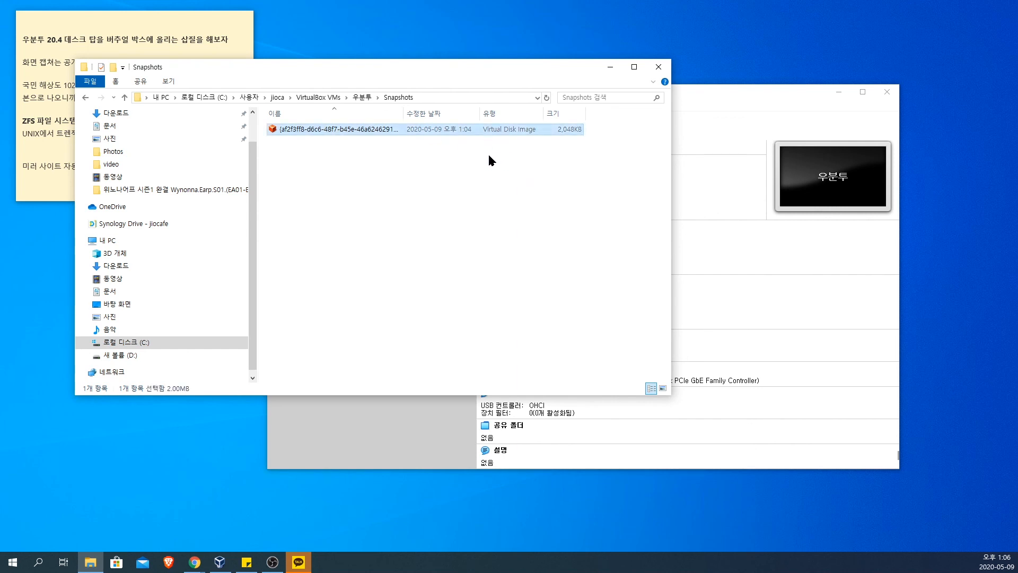
pyautogui.click(361, 97)
pyautogui.click(300, 129)
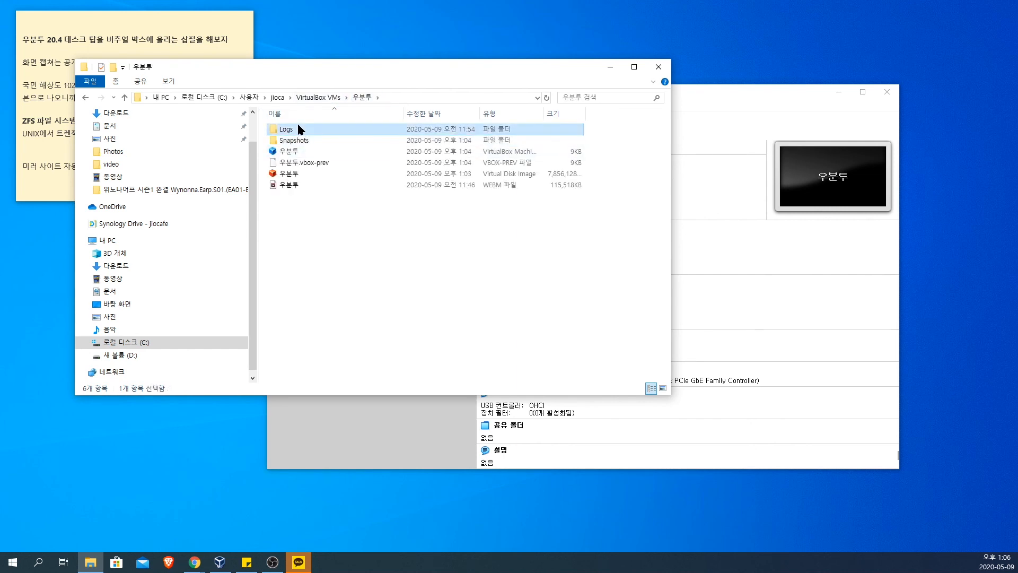
pyautogui.doubleClick(300, 140)
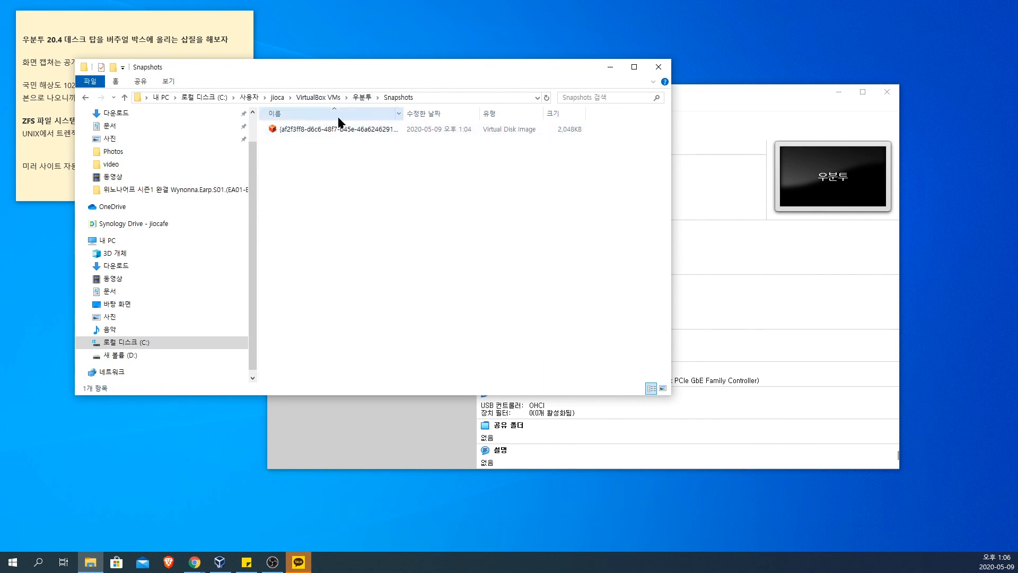
pyautogui.click(362, 98)
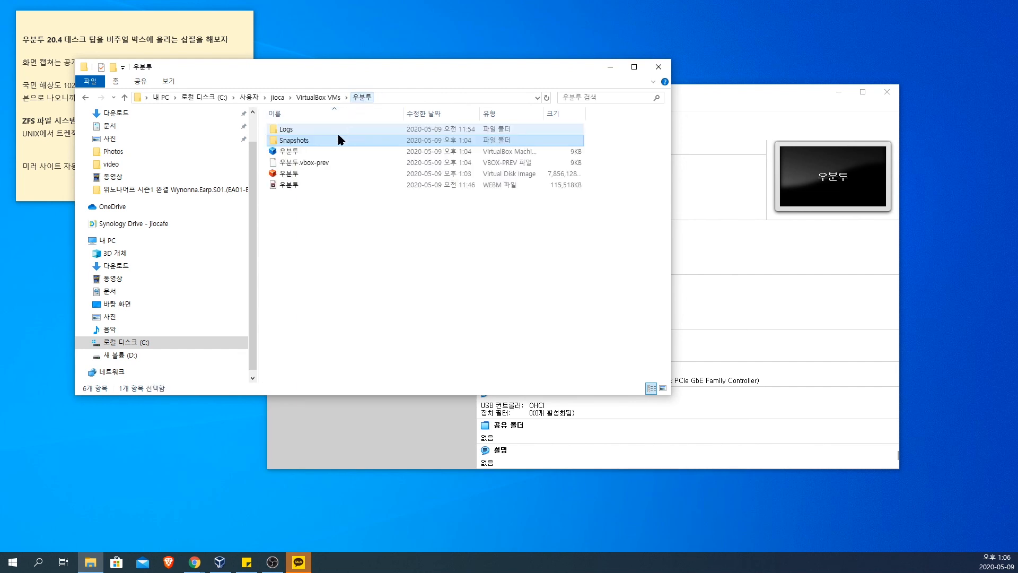
# Step: Widen the size column and check the 우분투 virtual disk image's size in its properties, closing them without changes
pyautogui.click(293, 173)
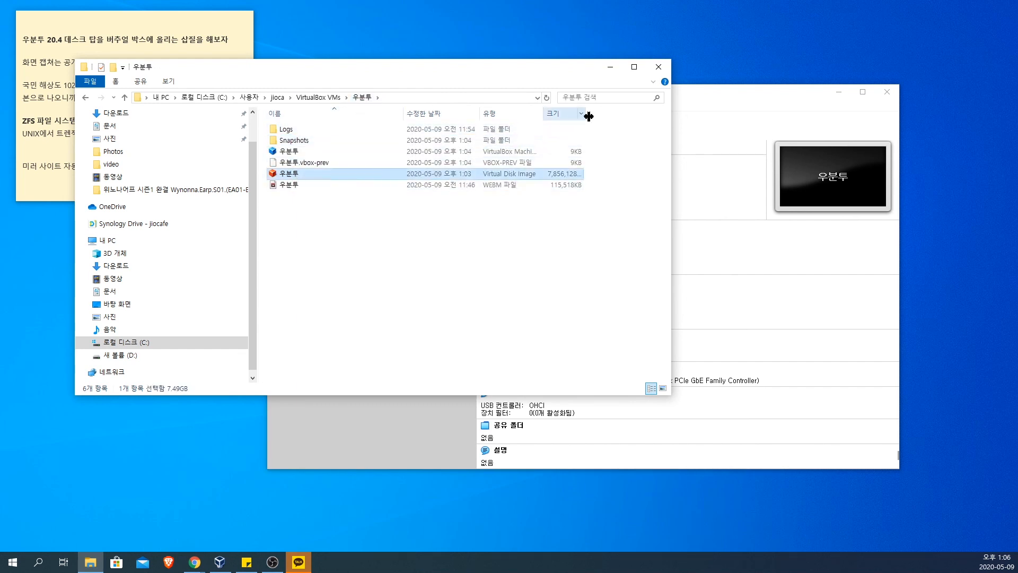
pyautogui.moveTo(585, 116); pyautogui.dragTo(658, 116)
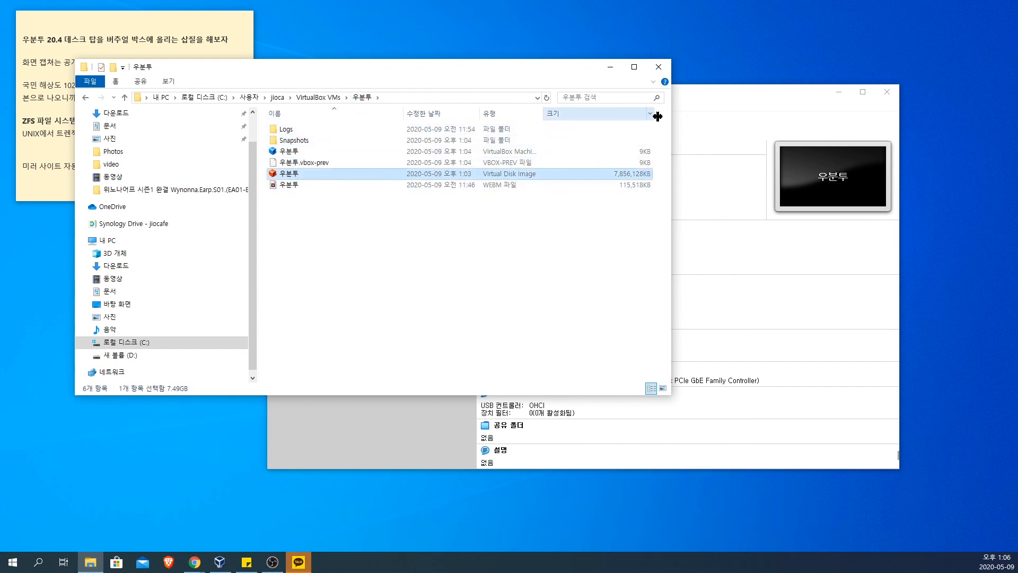
pyautogui.rightClick(584, 178)
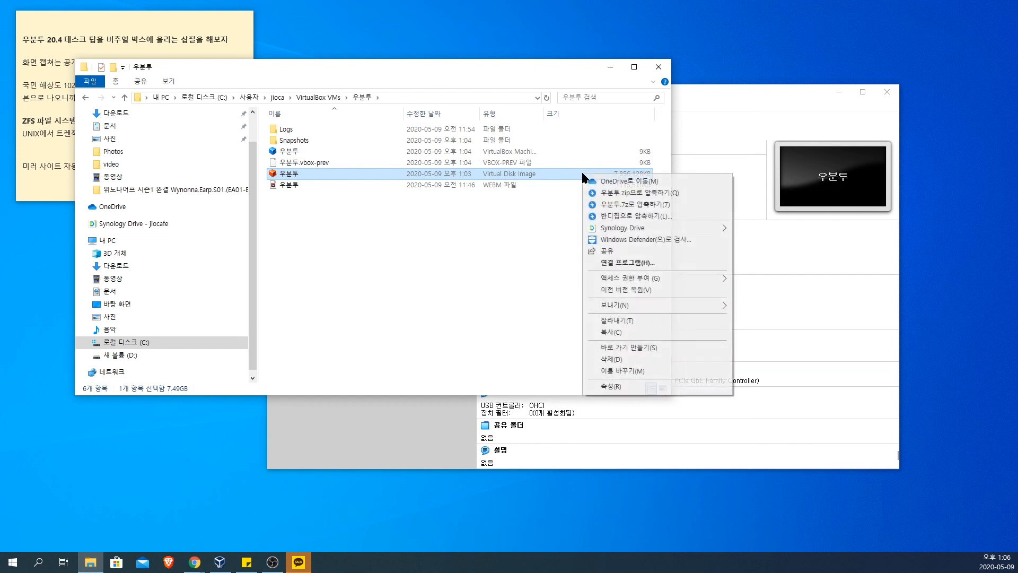
pyautogui.click(666, 388)
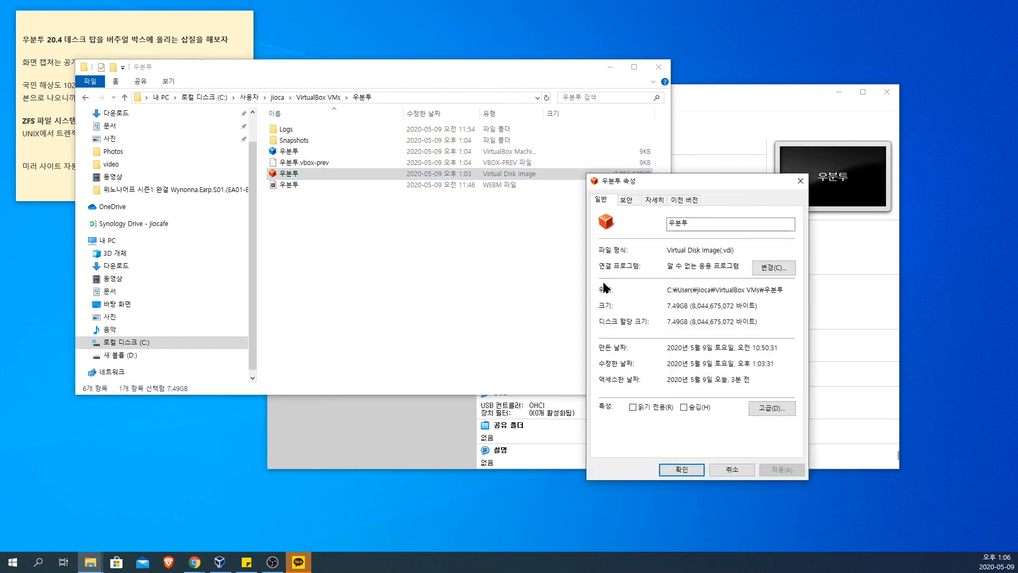
pyautogui.moveTo(685, 307); pyautogui.dragTo(664, 309)
pyautogui.click(732, 470)
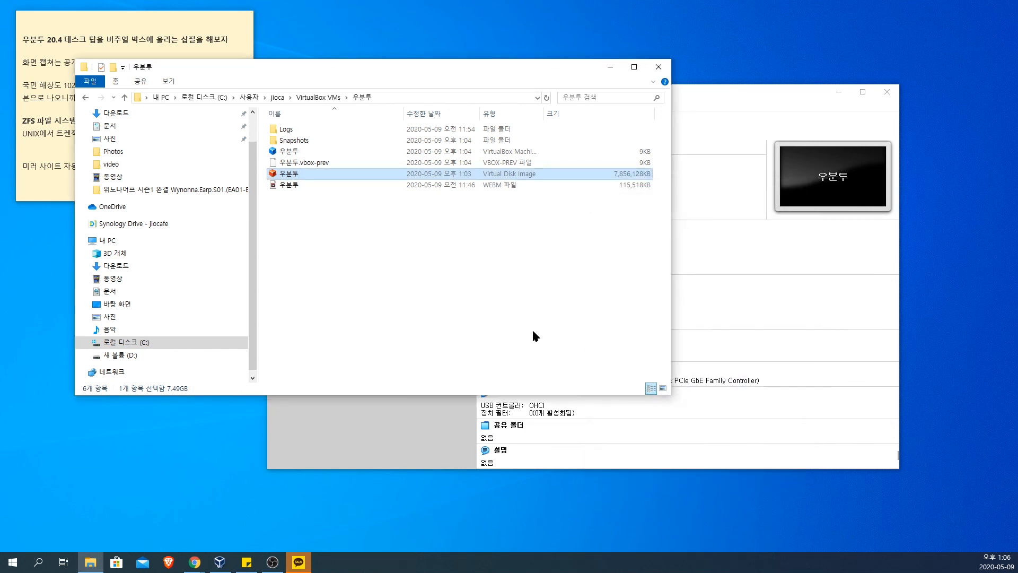
# Step: Compare the snapshot's disk image with the main 우분투 disk image, widening the name column and ending in the Snapshots folder
pyautogui.doubleClick(293, 140)
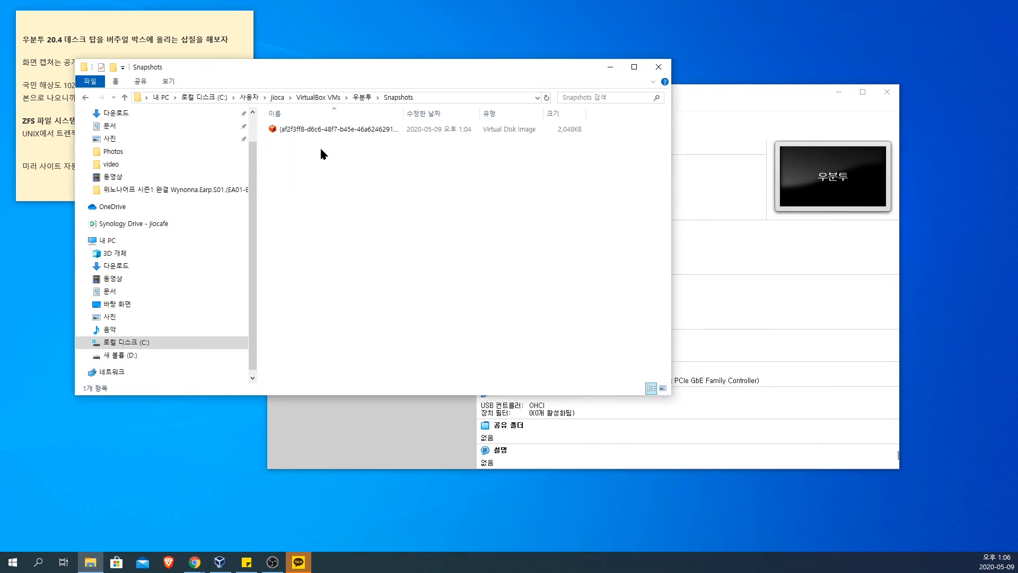
pyautogui.moveTo(403, 113); pyautogui.dragTo(437, 110)
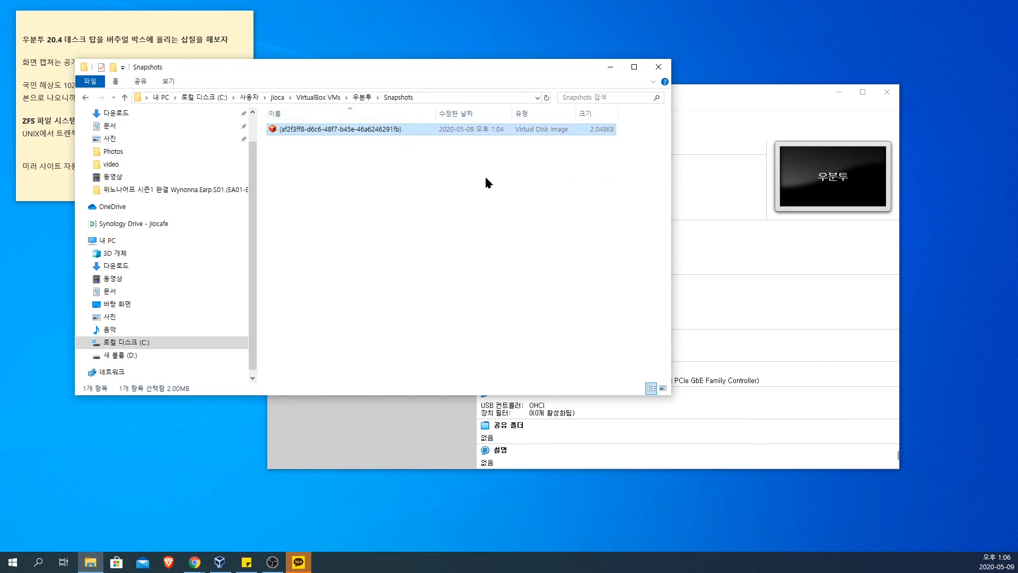
pyautogui.click(361, 97)
pyautogui.click(431, 175)
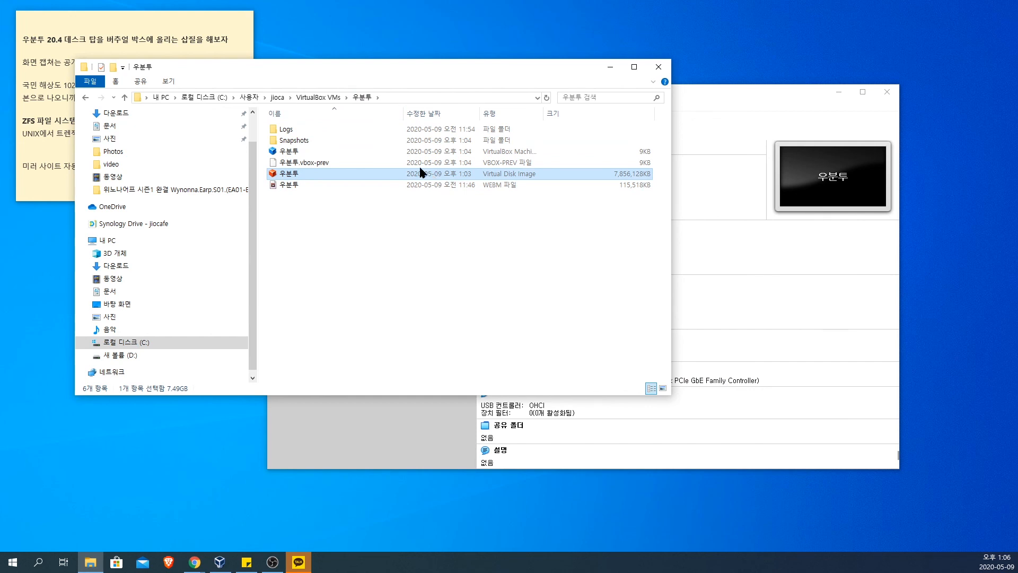
pyautogui.click(334, 140)
pyautogui.doubleClick(334, 143)
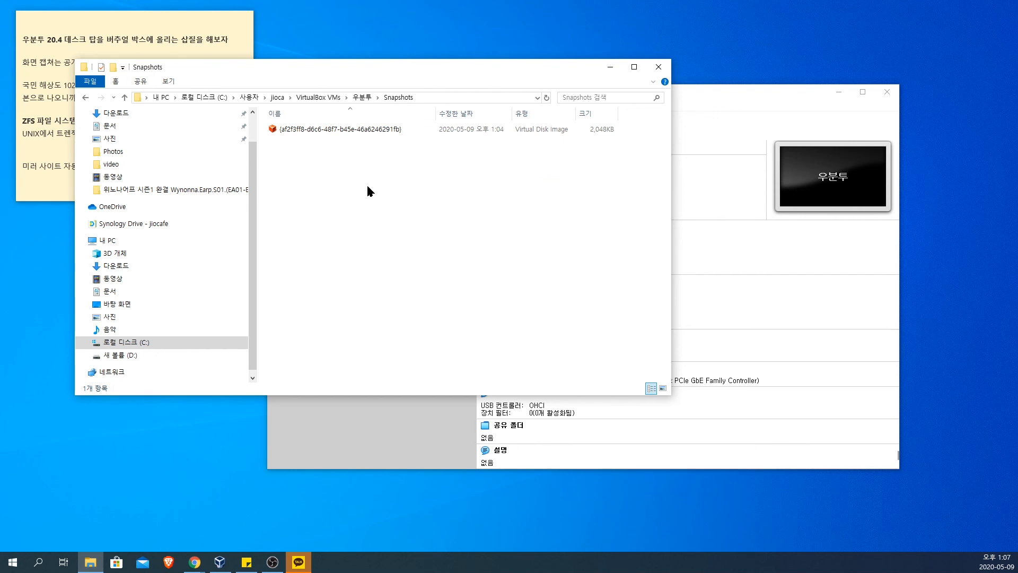
# Step: Return to the 우분투 folder, check its main virtual disk image and recording file, and reopen the Snapshots folder
pyautogui.click(362, 97)
pyautogui.click(380, 175)
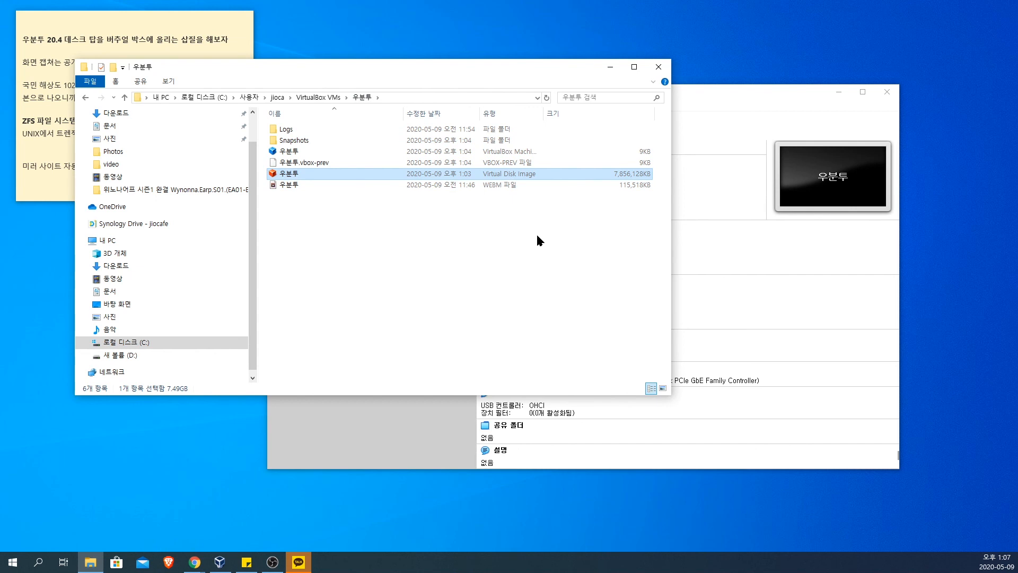
pyautogui.click(393, 247)
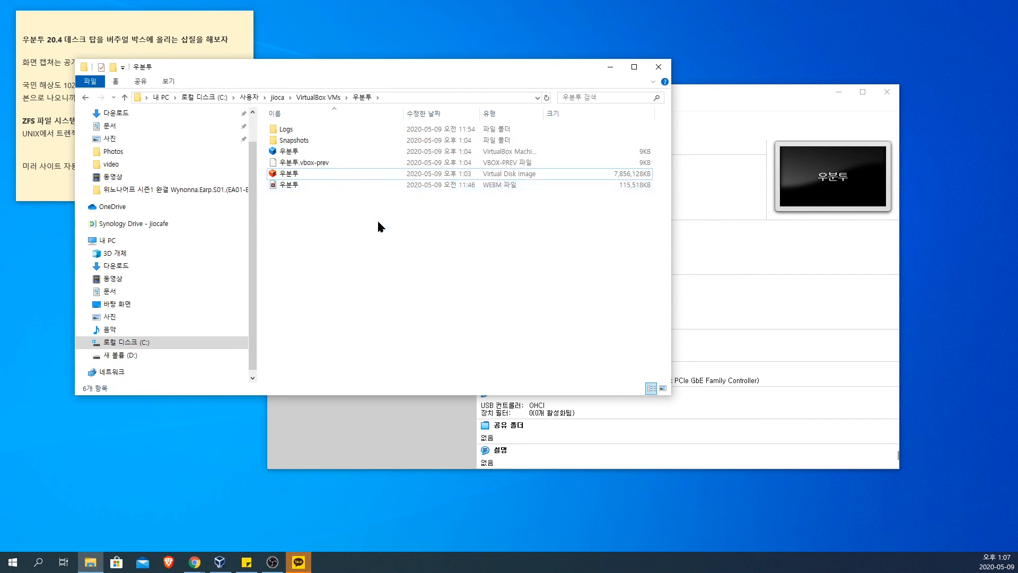
pyautogui.click(313, 185)
pyautogui.click(318, 174)
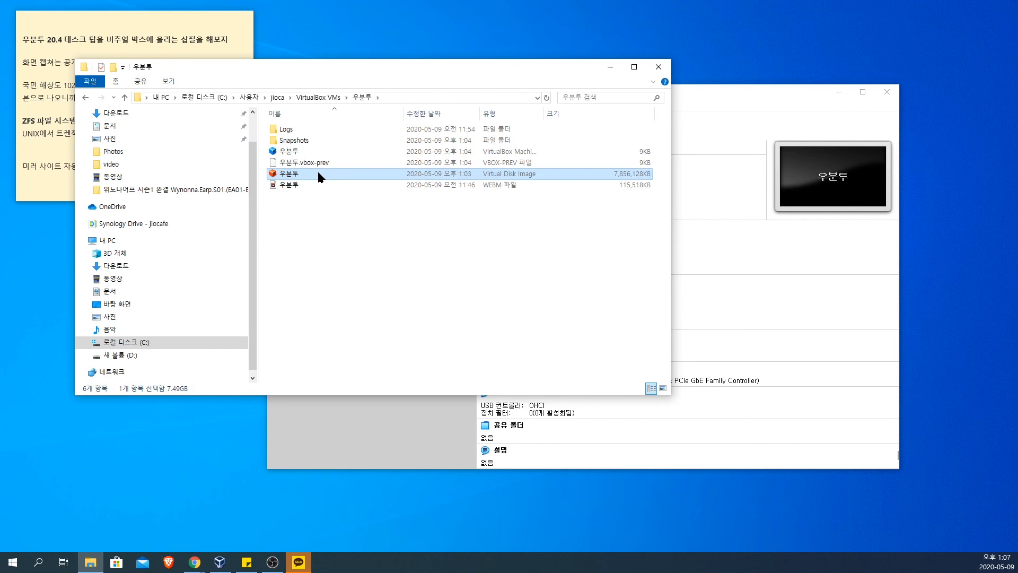
pyautogui.doubleClick(311, 141)
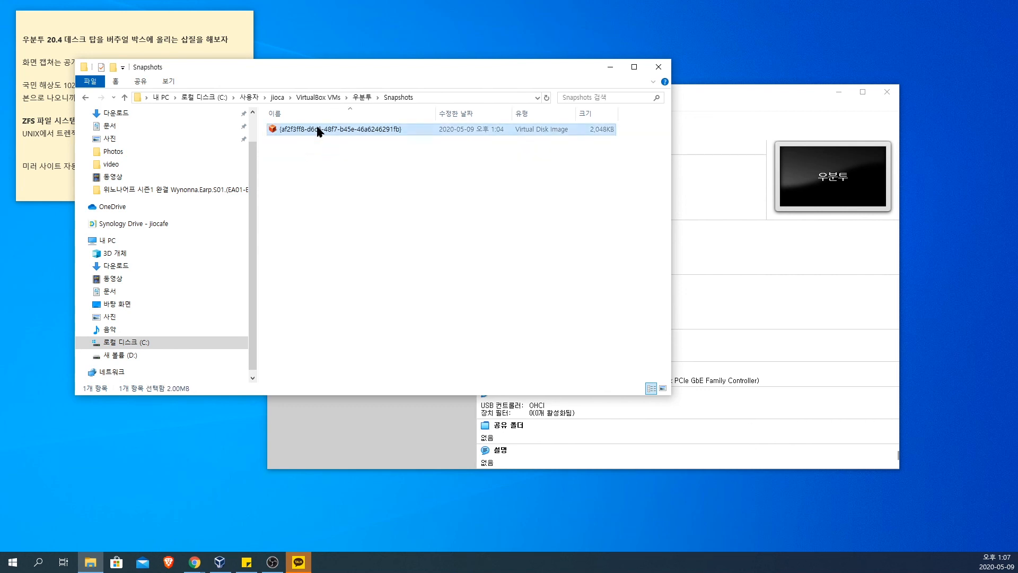
# Step: Examine the machine definition and disk image in the 우분투 folder, recheck the snapshot's image, and return to the 우분투 folder
pyautogui.click(362, 97)
pyautogui.click(287, 175)
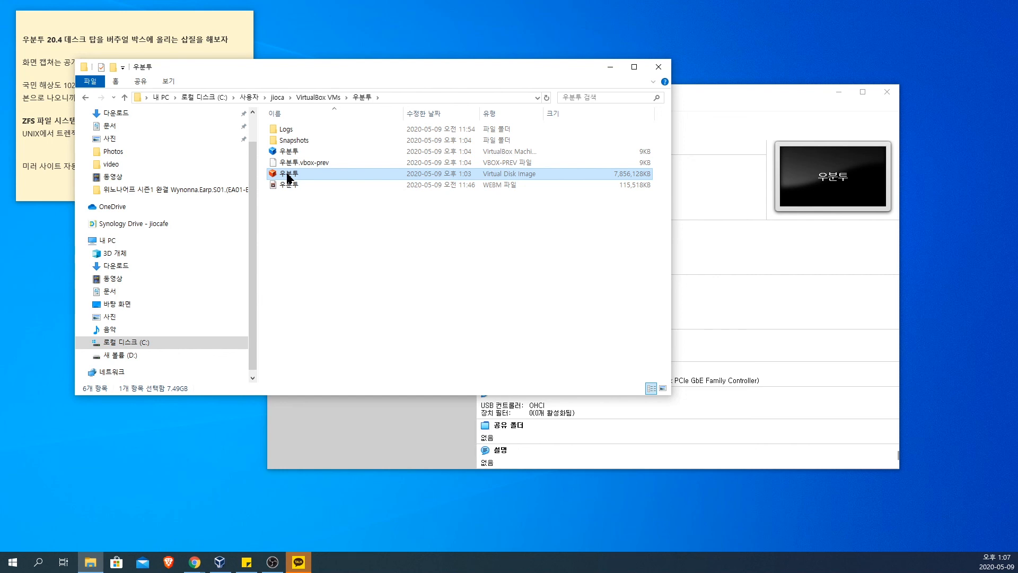
pyautogui.click(292, 152)
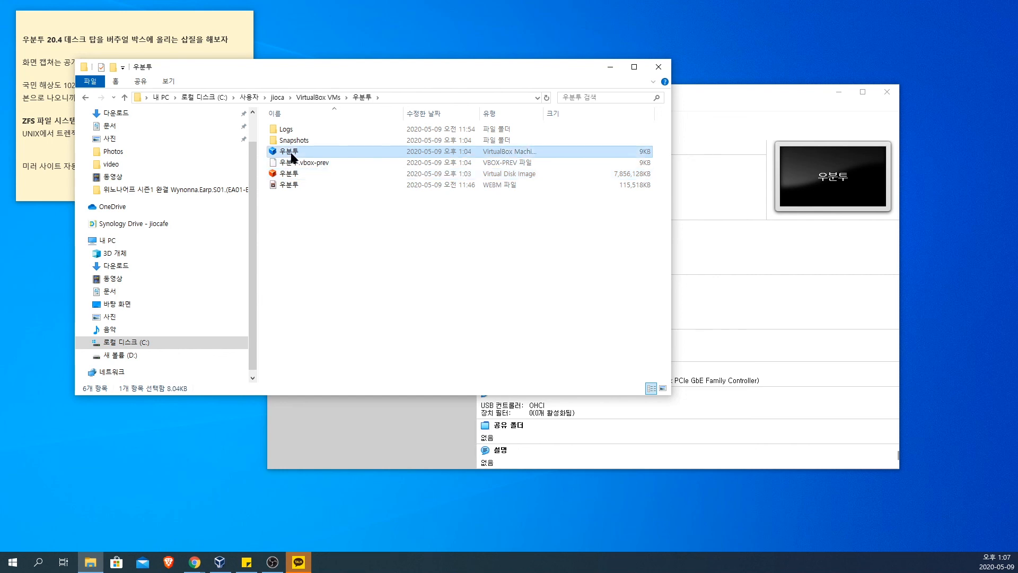
pyautogui.click(292, 175)
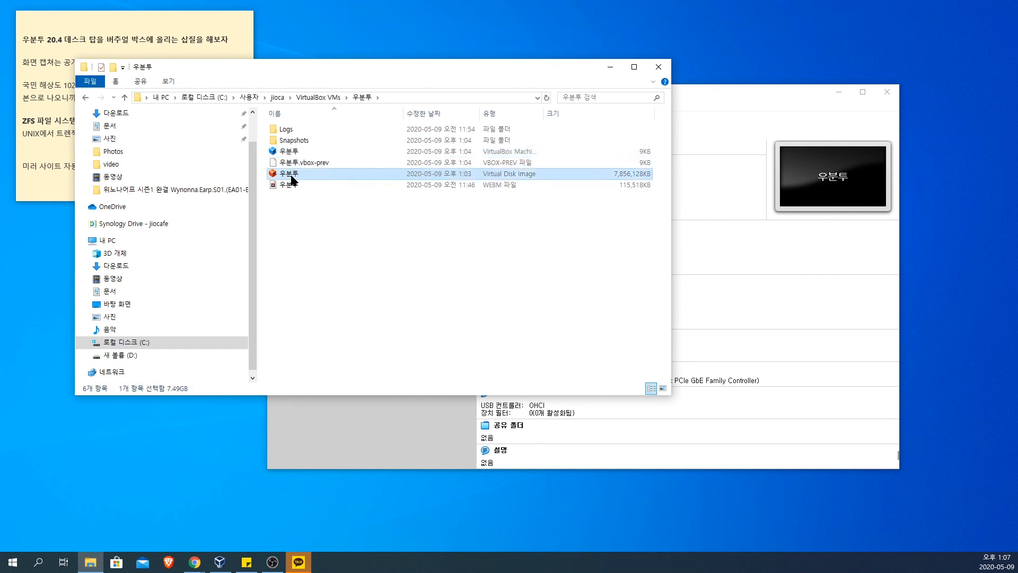
pyautogui.doubleClick(295, 140)
pyautogui.click(310, 133)
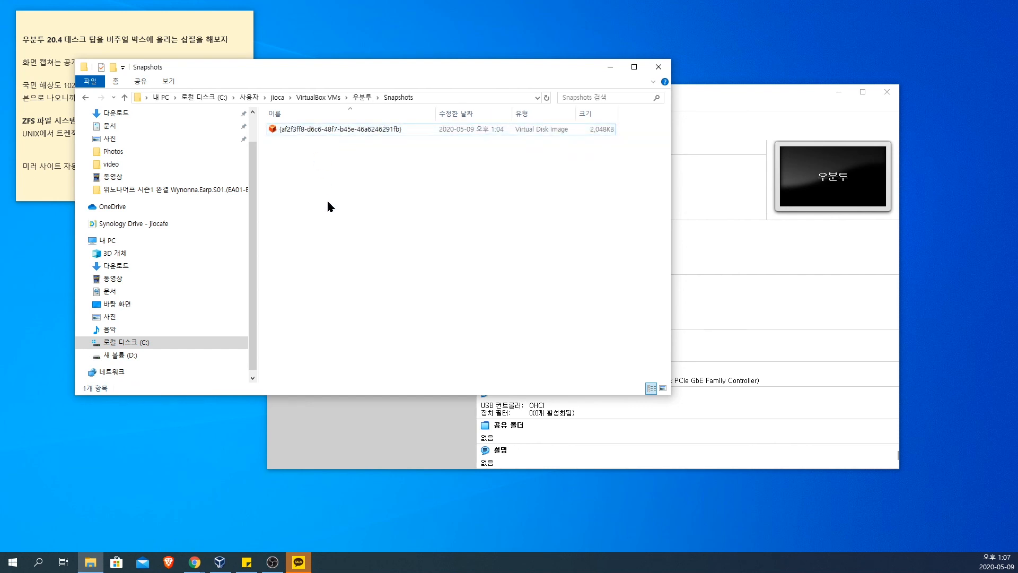
pyautogui.click(362, 97)
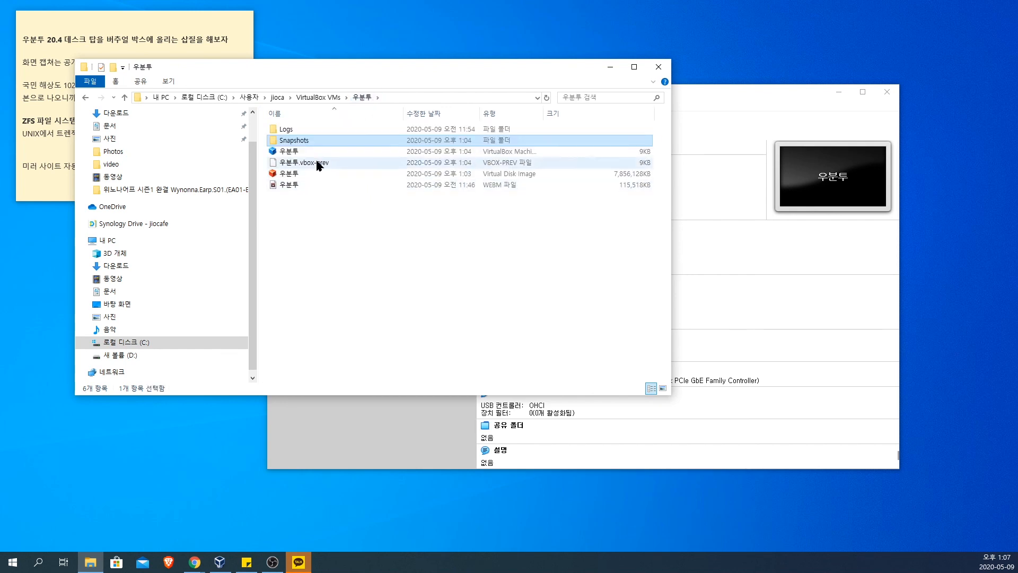
# Step: Look at the file operations available for the 우분투 folder in VirtualBox VMs, and go back into that folder
pyautogui.click(315, 99)
pyautogui.rightClick(297, 140)
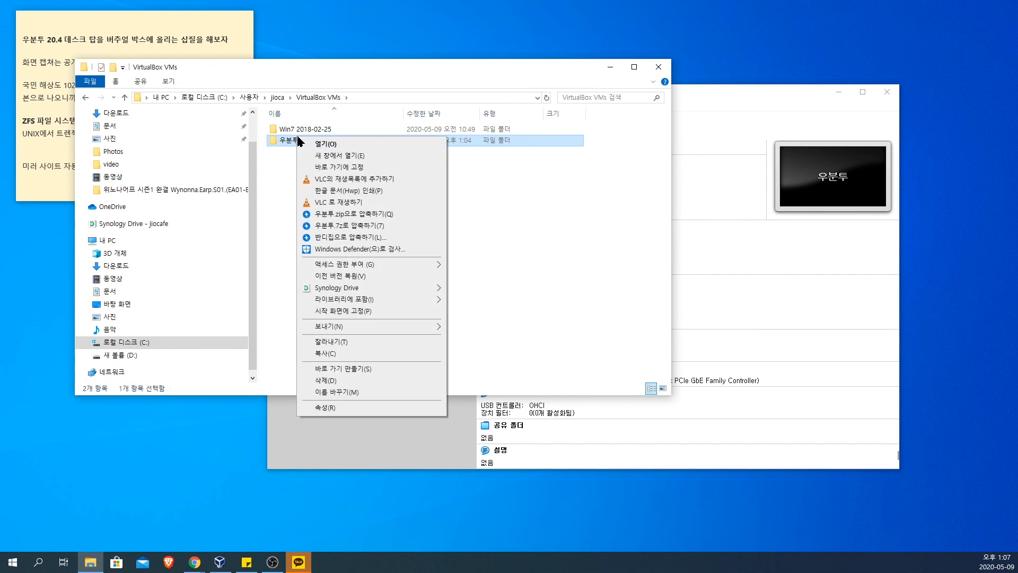
pyautogui.click(354, 342)
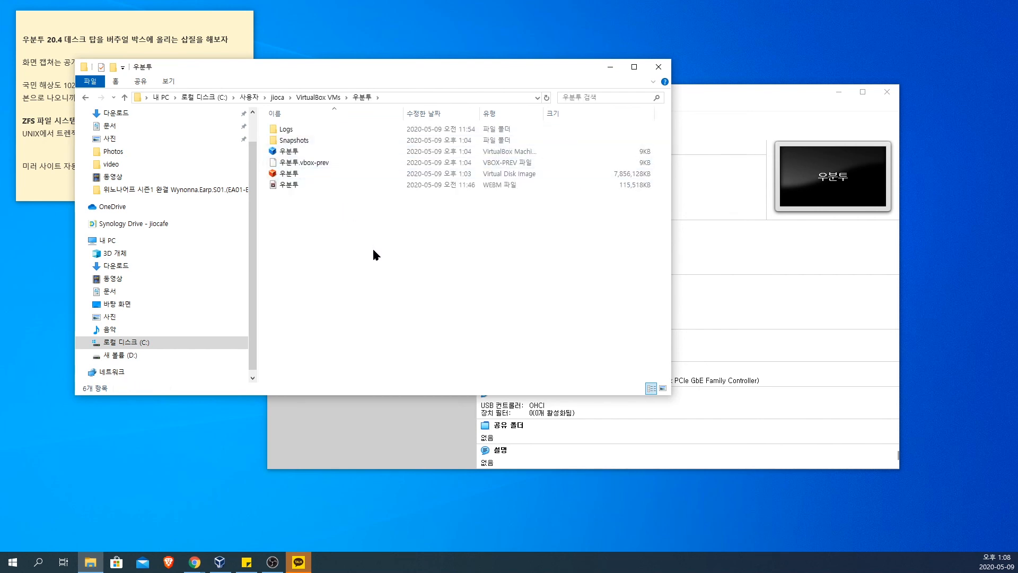
# Step: Switch to VirtualBox Manager and look at the virtual appliance export wizard for 우분투, leaving it without exporting
pyautogui.click(732, 93)
pyautogui.click(317, 106)
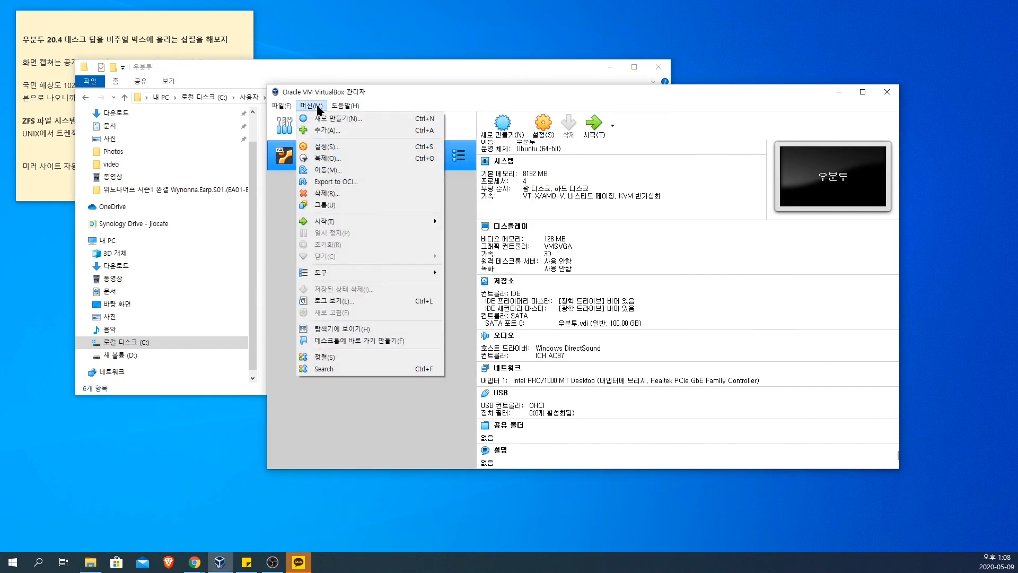
pyautogui.moveTo(275, 104)
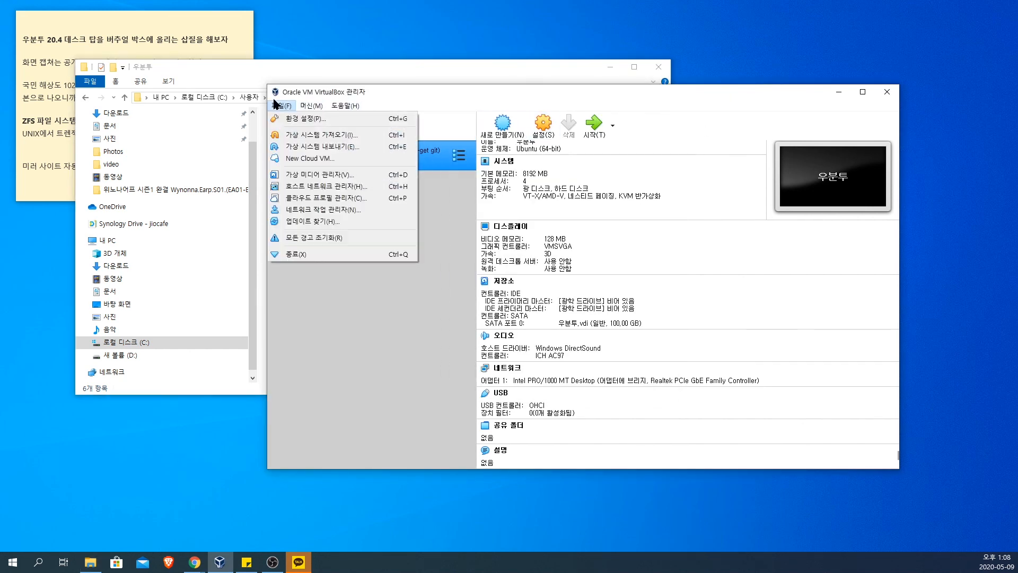
pyautogui.click(302, 146)
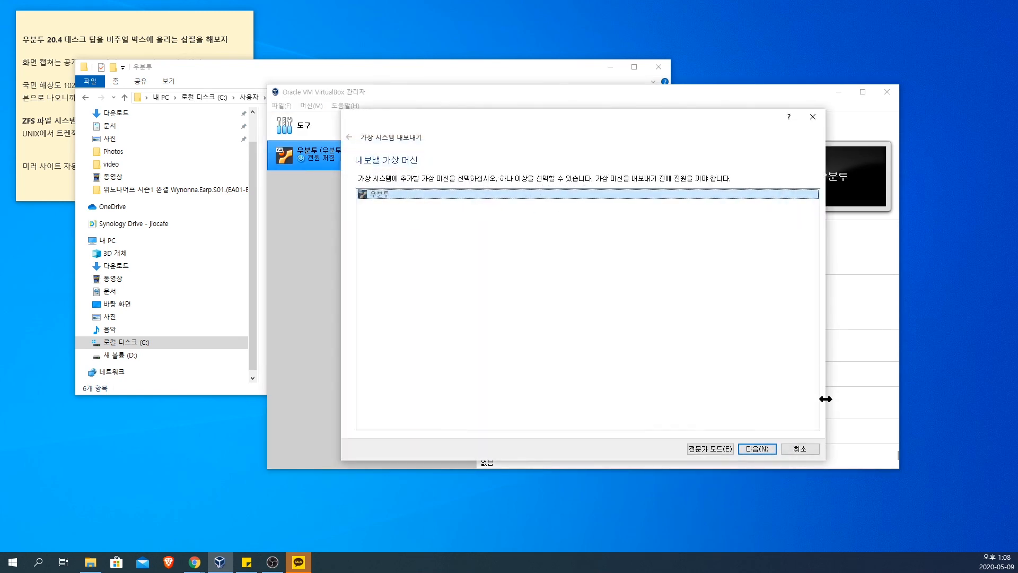
pyautogui.click(803, 449)
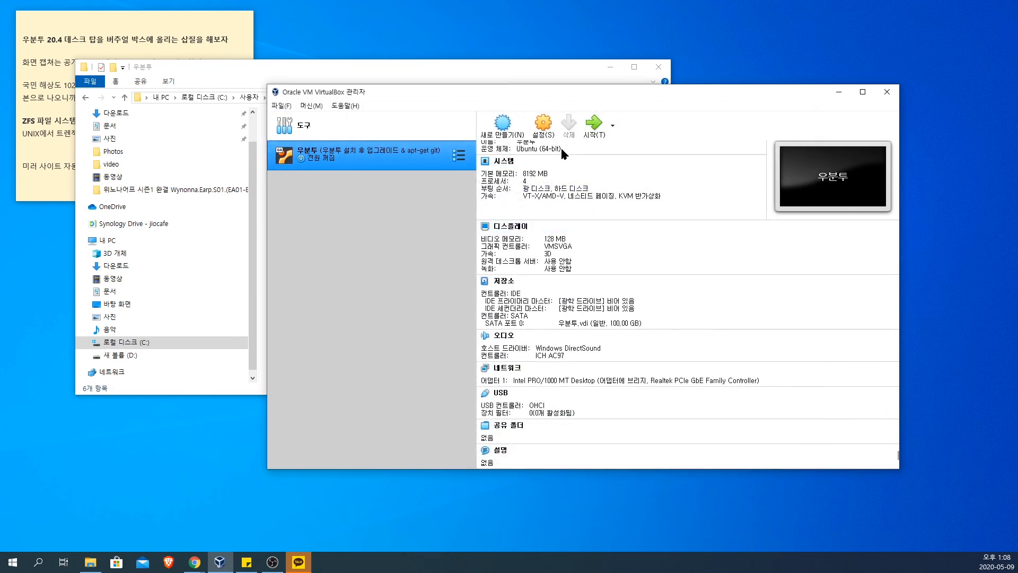
# Step: Show the snapshot list of the 우분투 machine and check where the appliance export command is, without running it
pyautogui.click(458, 155)
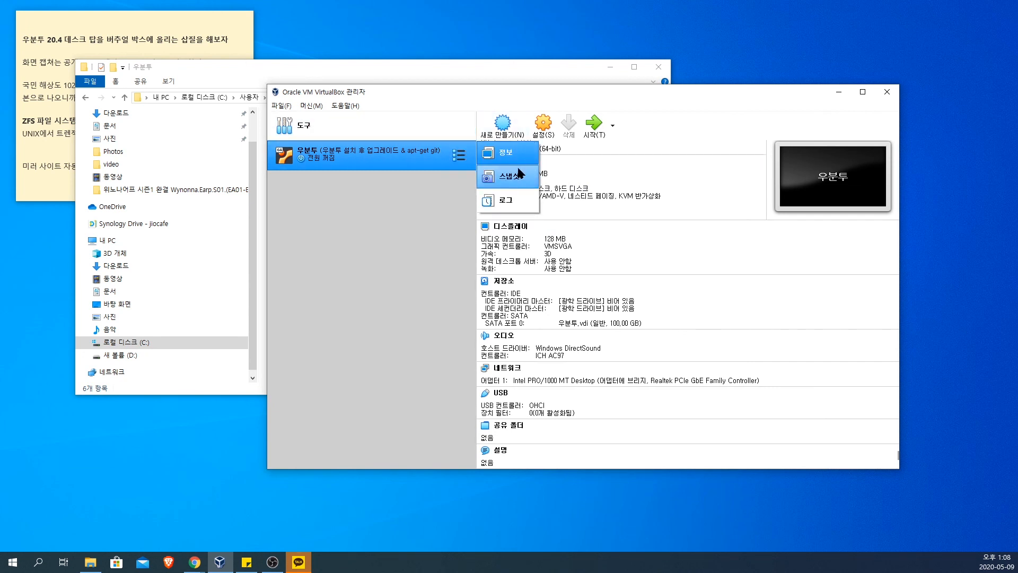
pyautogui.click(504, 174)
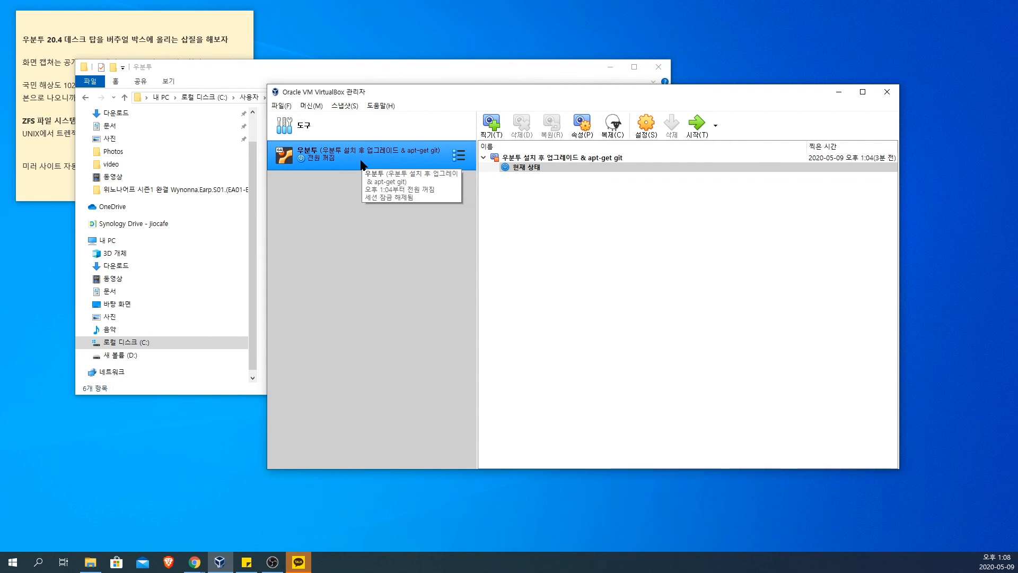
pyautogui.click(279, 106)
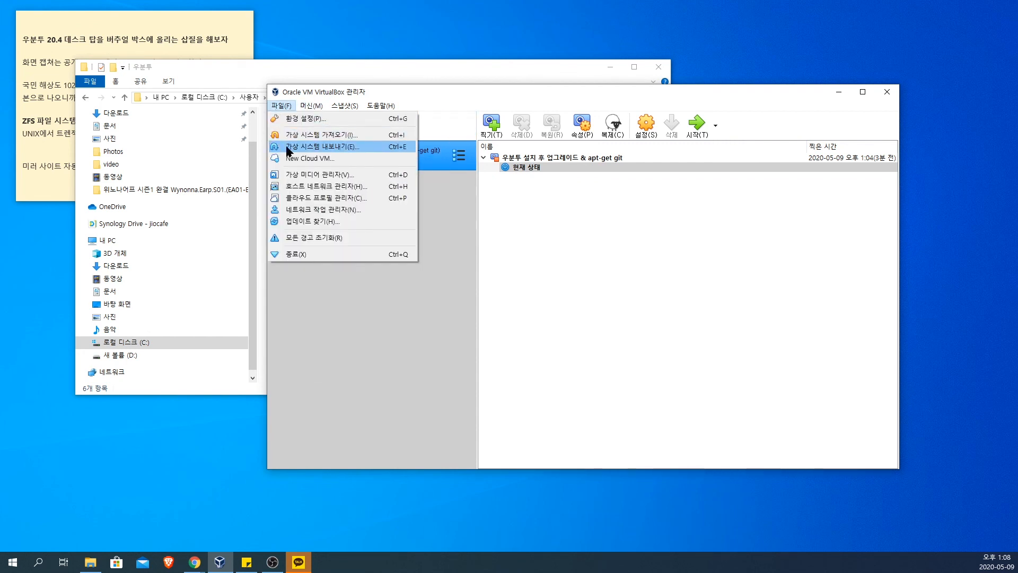
pyautogui.click(406, 240)
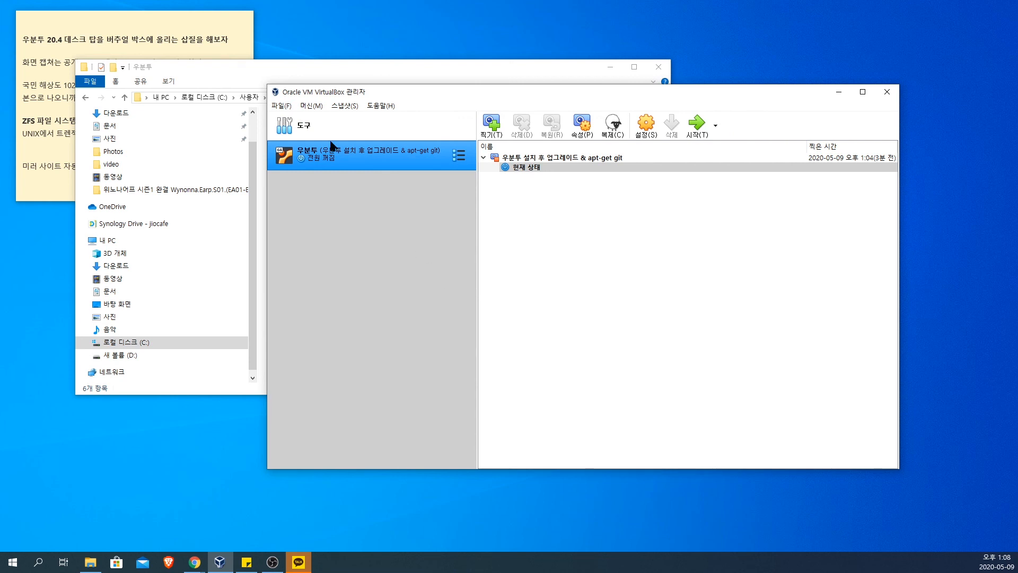
# Step: Review the two ways of moving the machine: the 우분투 disk image in File Explorer and the appliance export command in VirtualBox
pyautogui.click(280, 64)
pyautogui.click(305, 174)
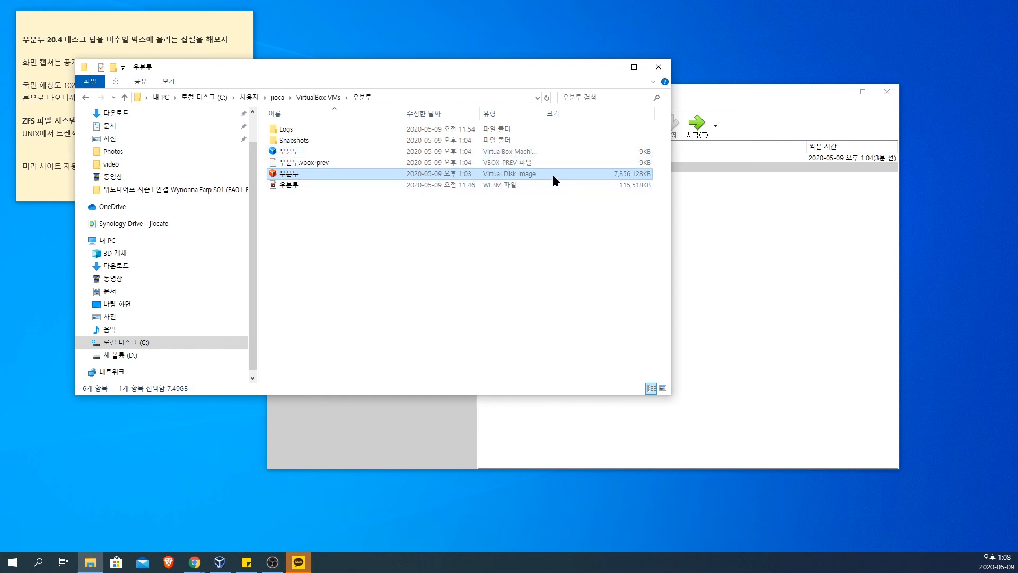
pyautogui.click(774, 213)
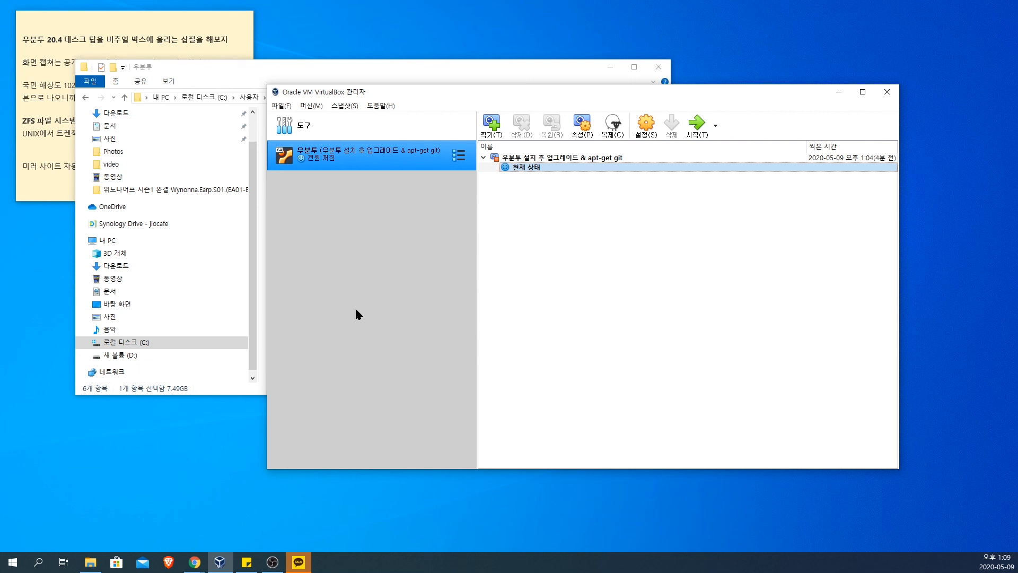
pyautogui.click(281, 105)
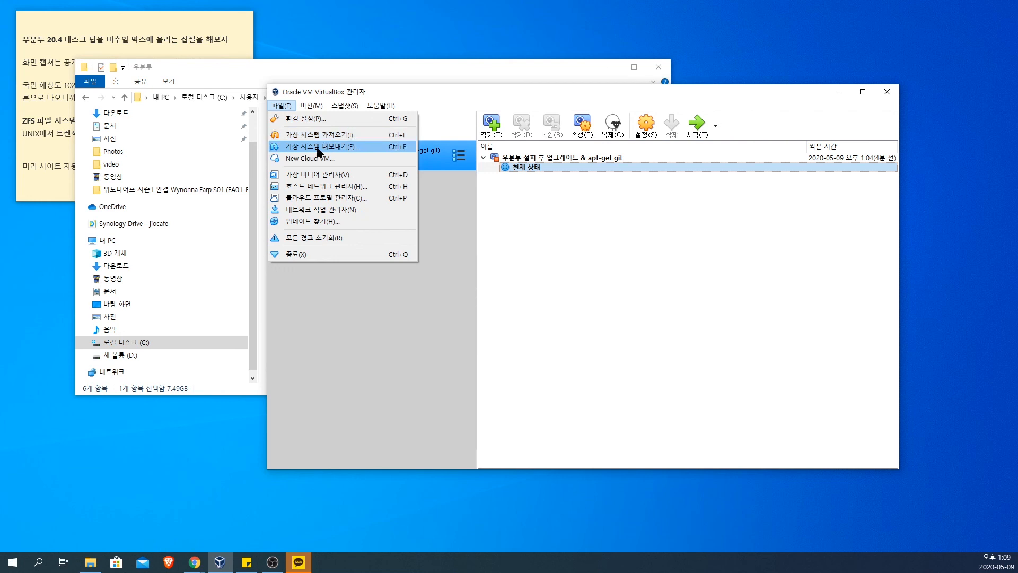
pyautogui.click(543, 247)
pyautogui.click(414, 73)
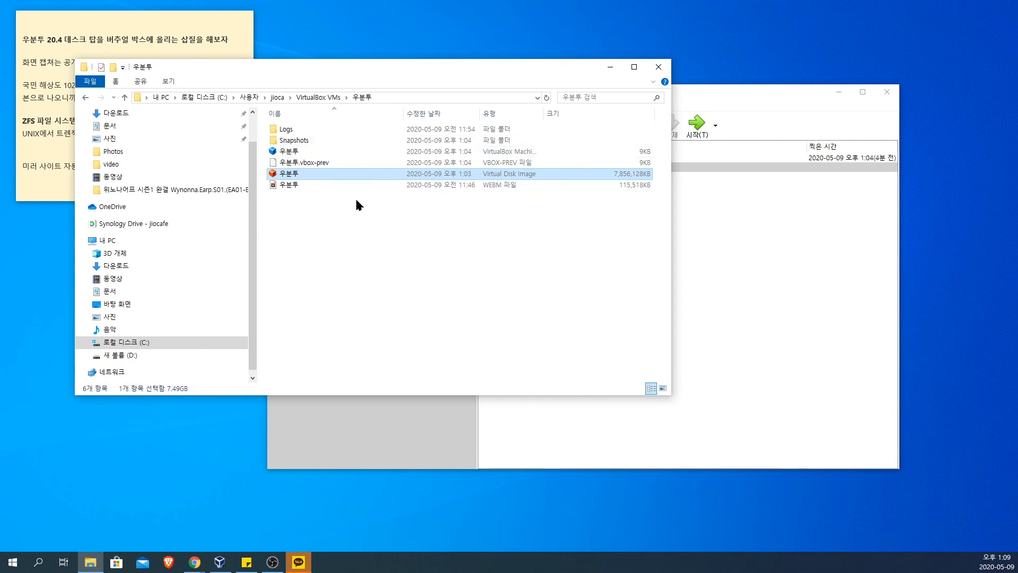
pyautogui.click(356, 263)
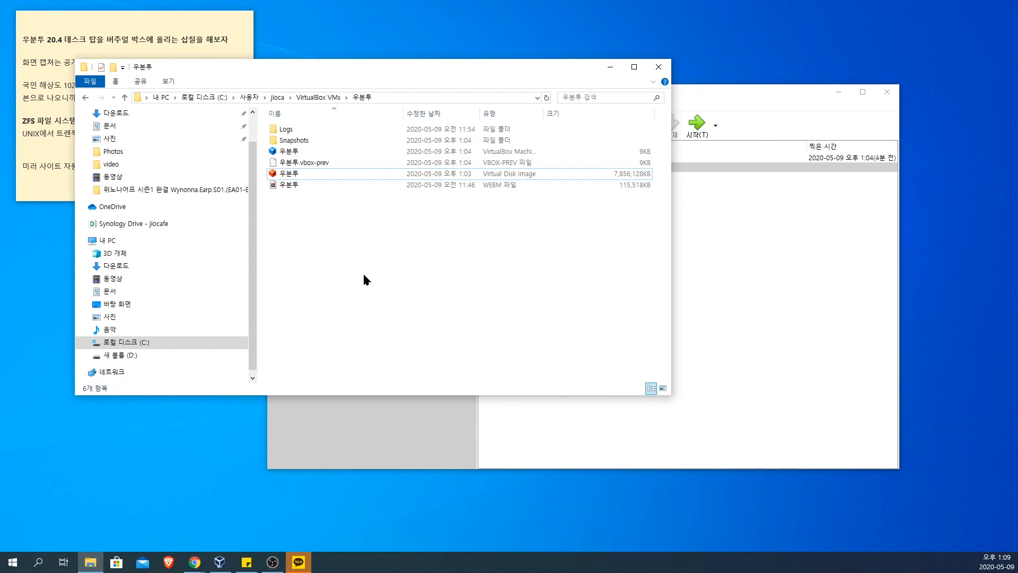
pyautogui.click(778, 219)
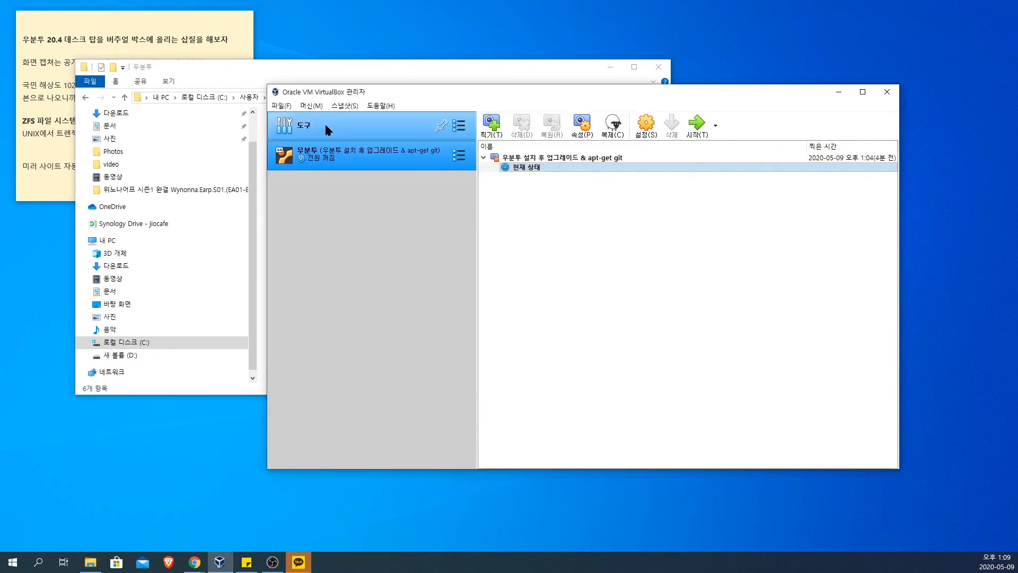
pyautogui.click(311, 105)
pyautogui.moveTo(284, 109)
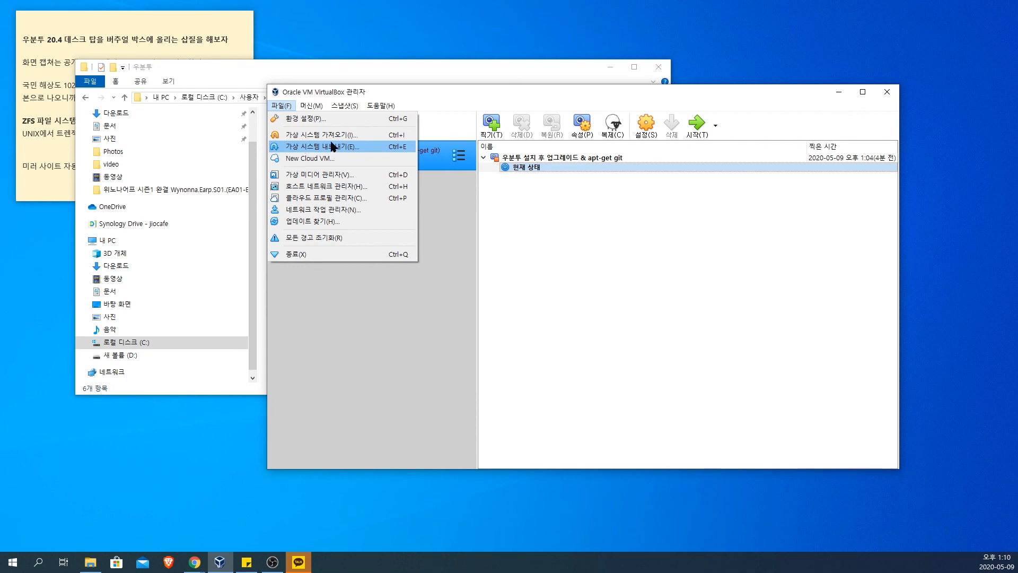
pyautogui.click(491, 91)
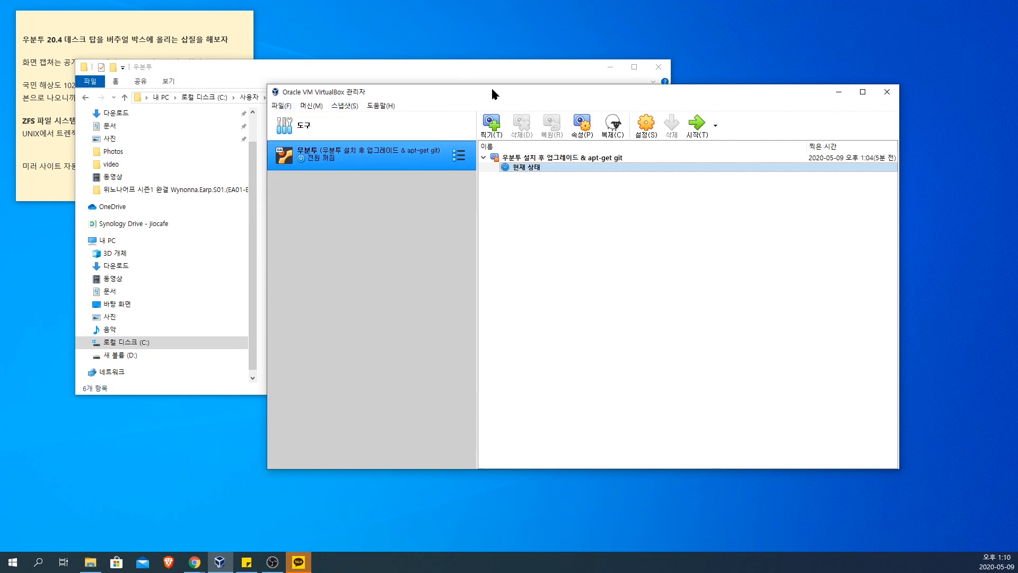
# Step: Close VirtualBox Manager and move the File Explorer window clear of the sticky note
pyautogui.click(886, 92)
pyautogui.moveTo(570, 65); pyautogui.dragTo(778, 113)
# Step: Add the line "스냅샷을 찍어 두었음." to the end of the sticky note, followed by a blank line
pyautogui.click(183, 178)
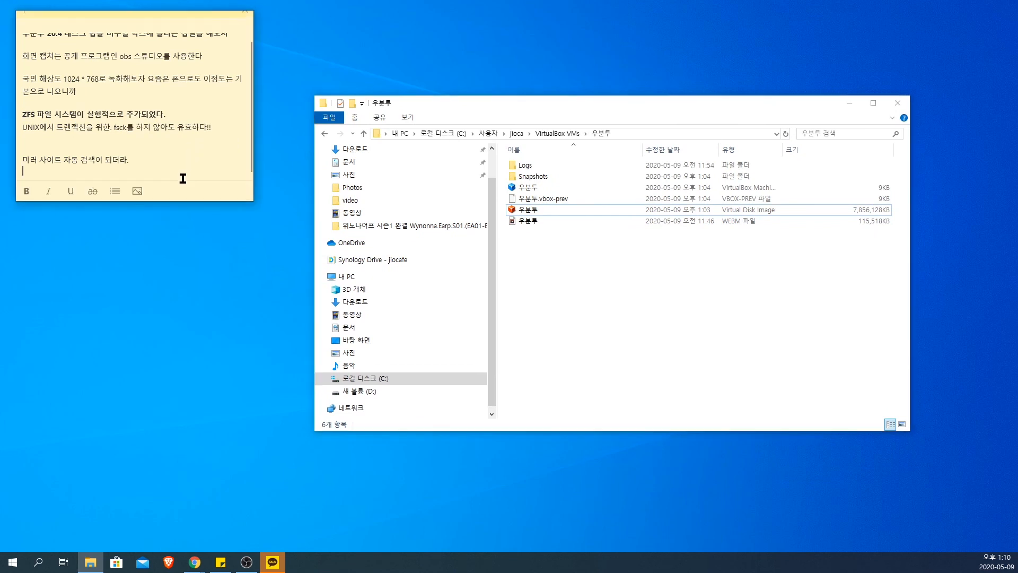
pyautogui.press('Return')
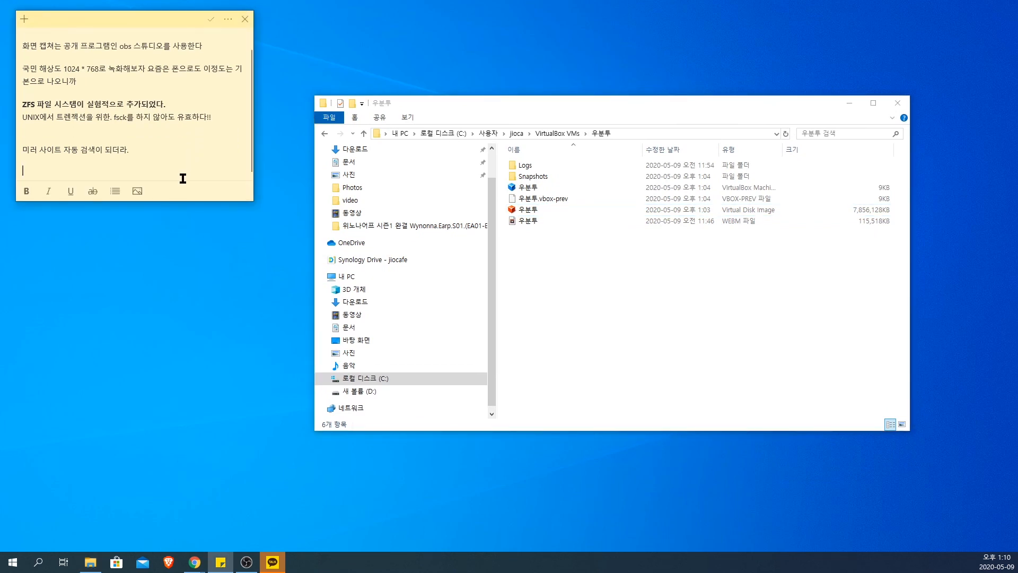
pyautogui.write('스내샷을 찍어 두어')
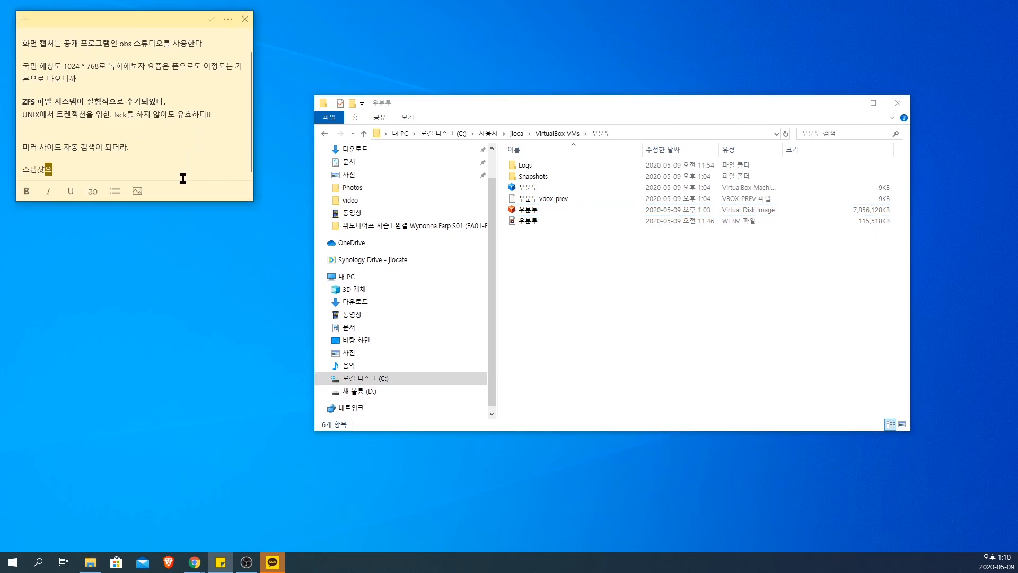
pyautogui.write('었음.')
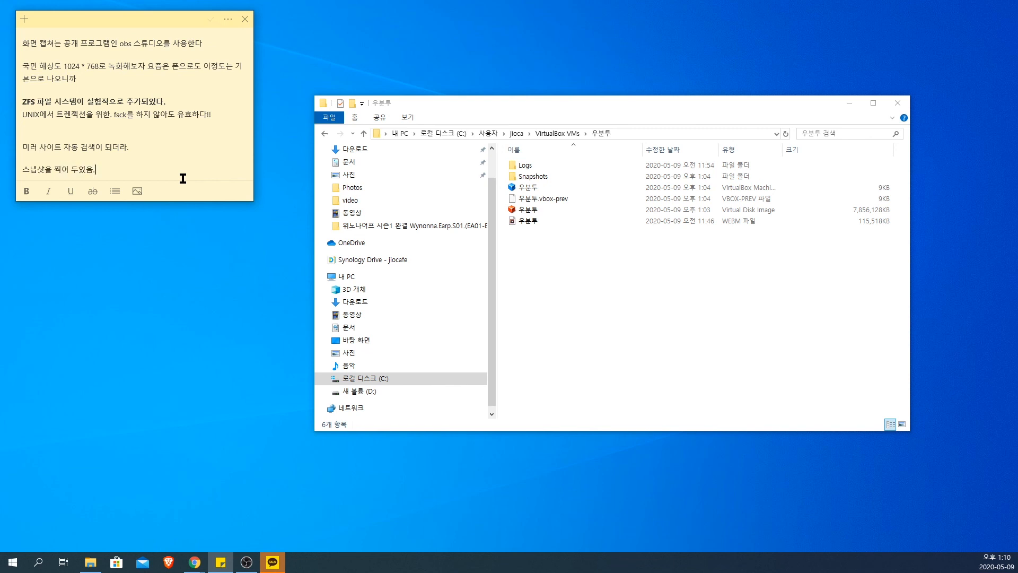
pyautogui.press('Return')
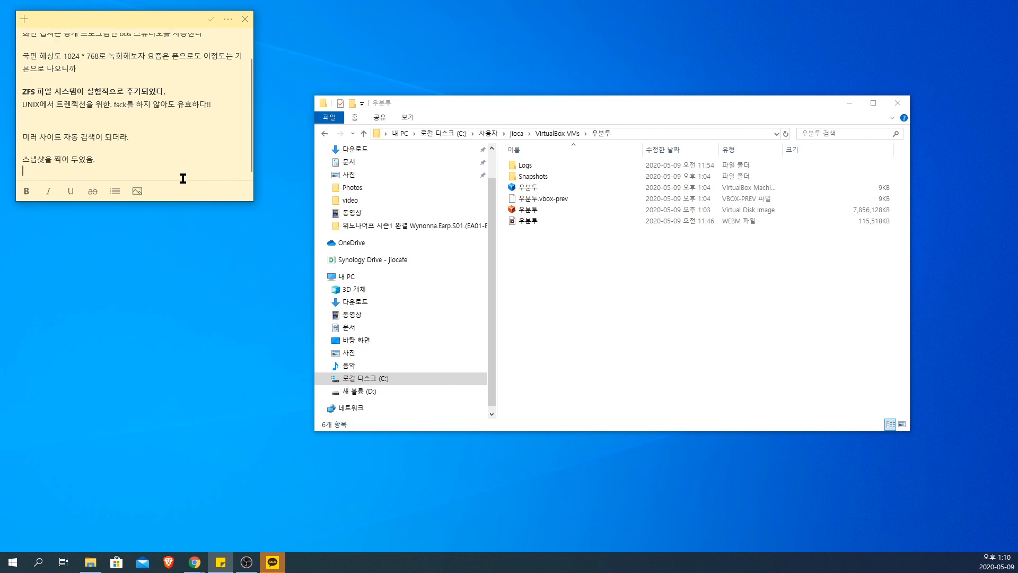
pyautogui.press('Return')
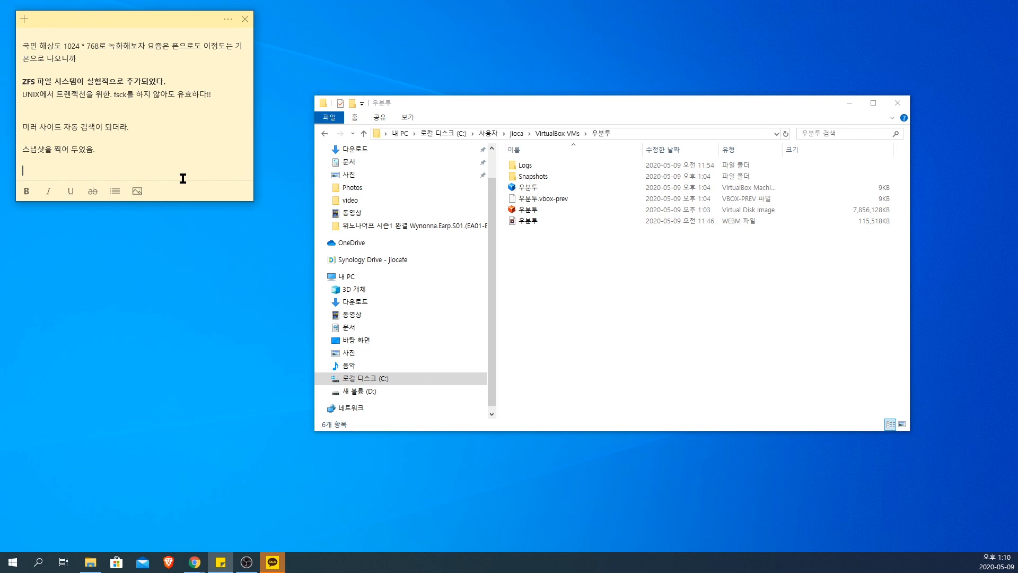
# Step: Add the line "20.04버전 설치 호환성 좋음" below it in the sticky note and start a new line
pyautogui.write('20.05')
pyautogui.press('BackSpace')
pyautogui.write('4버전')
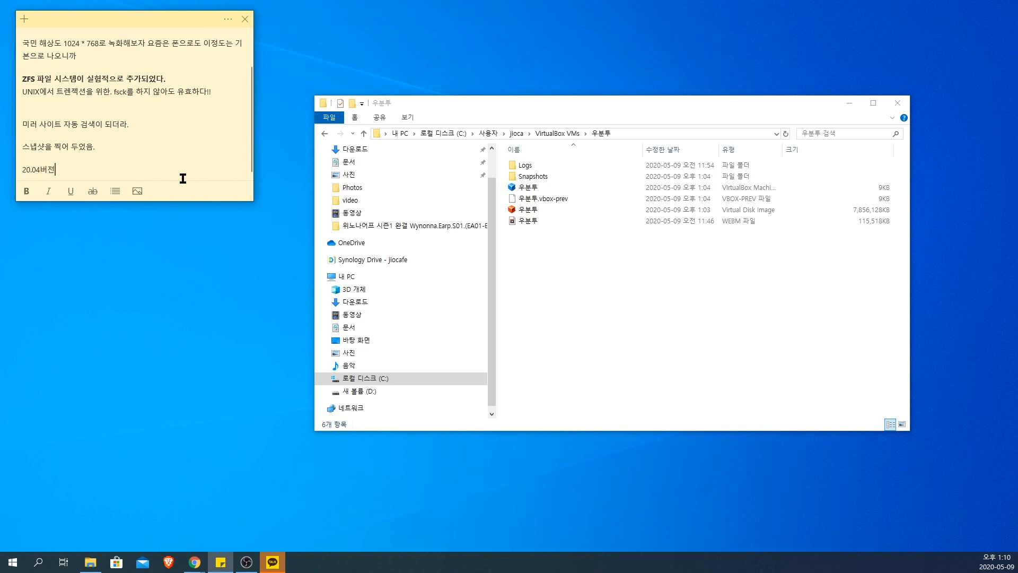
pyautogui.write(' 설치 호환성 좋음')
pyautogui.press('Return')
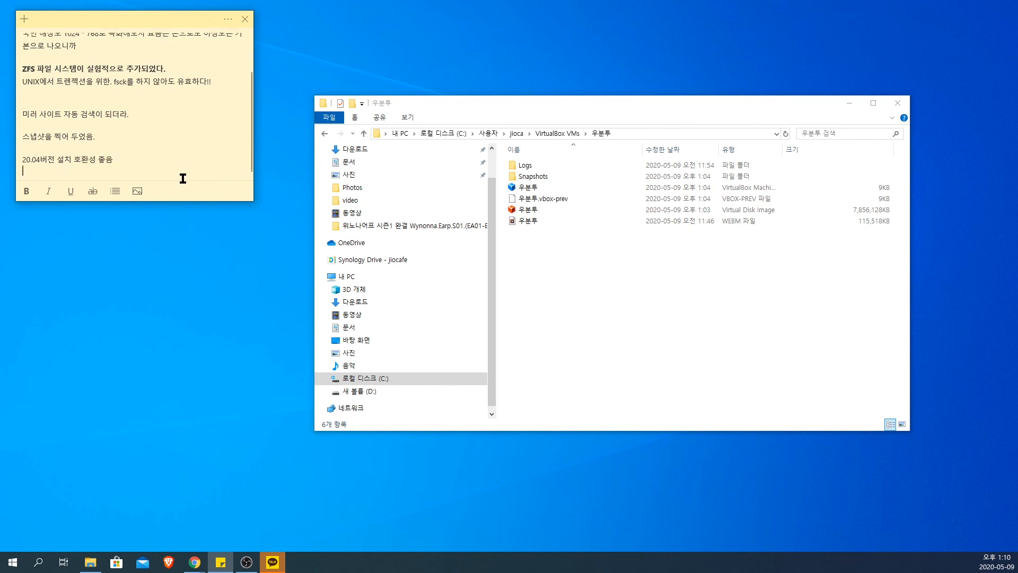